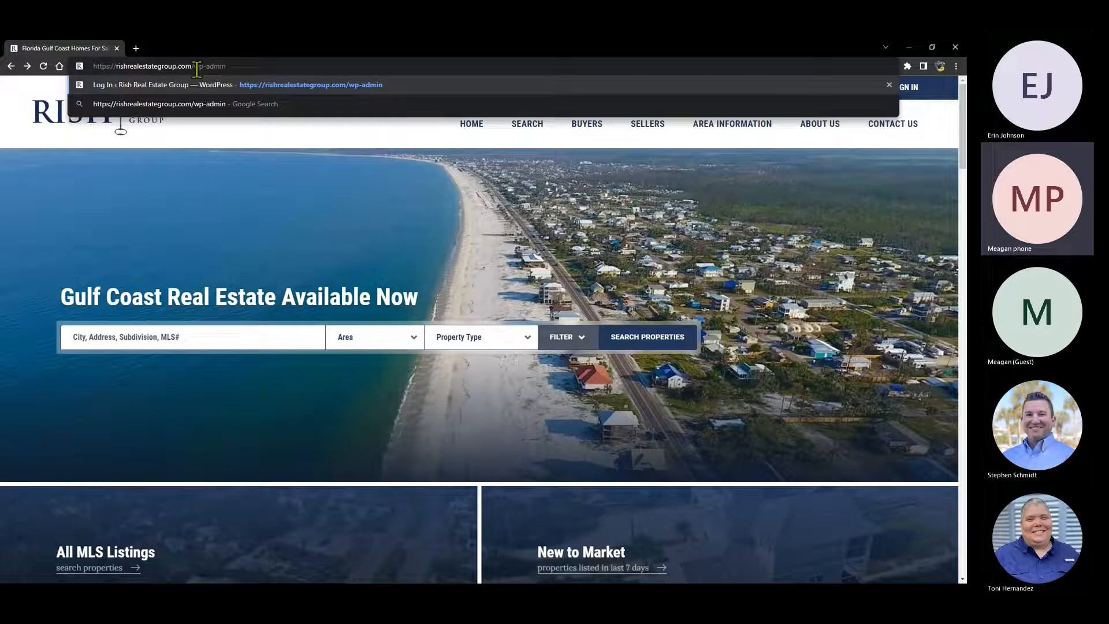
- Log in to the Rish Real Estate Group admin at /wp-admin with the saved credentials
key(Return)
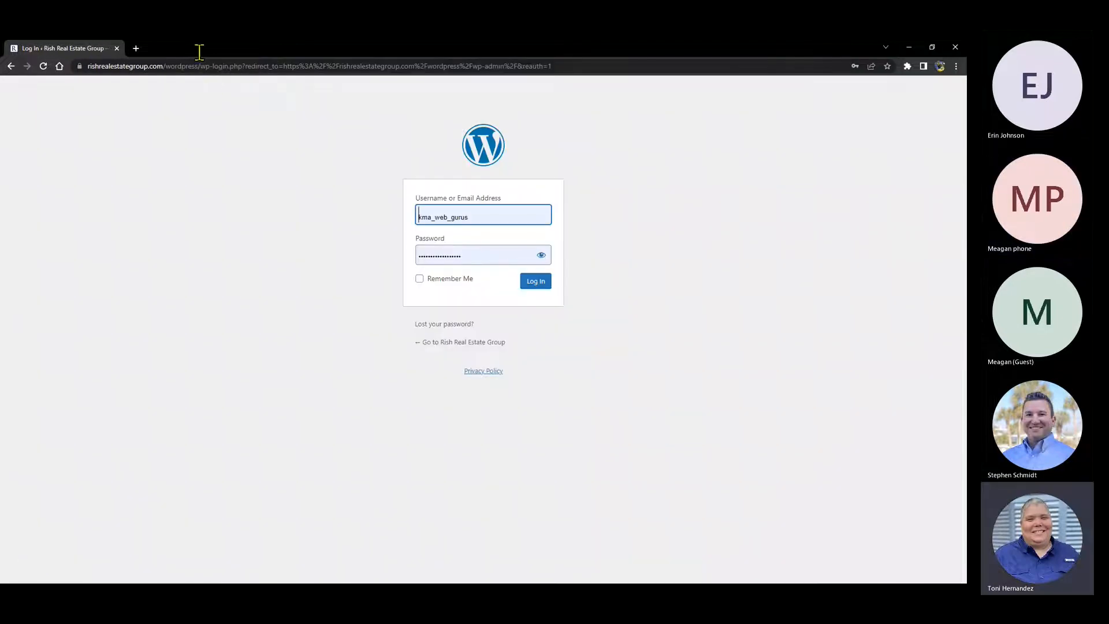
click(542, 288)
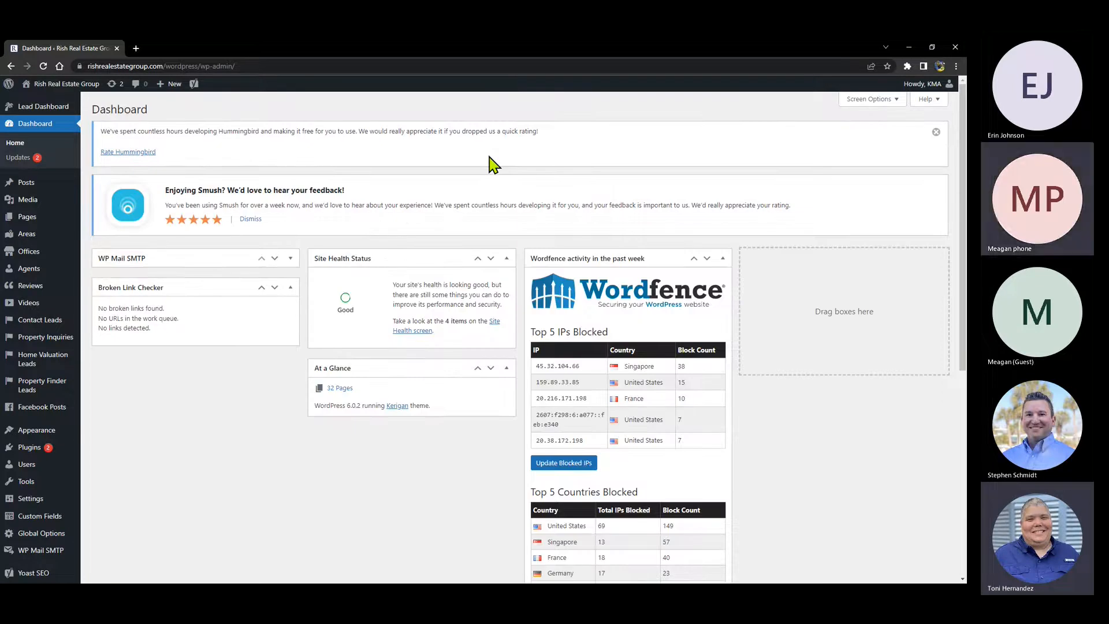
click(274, 65)
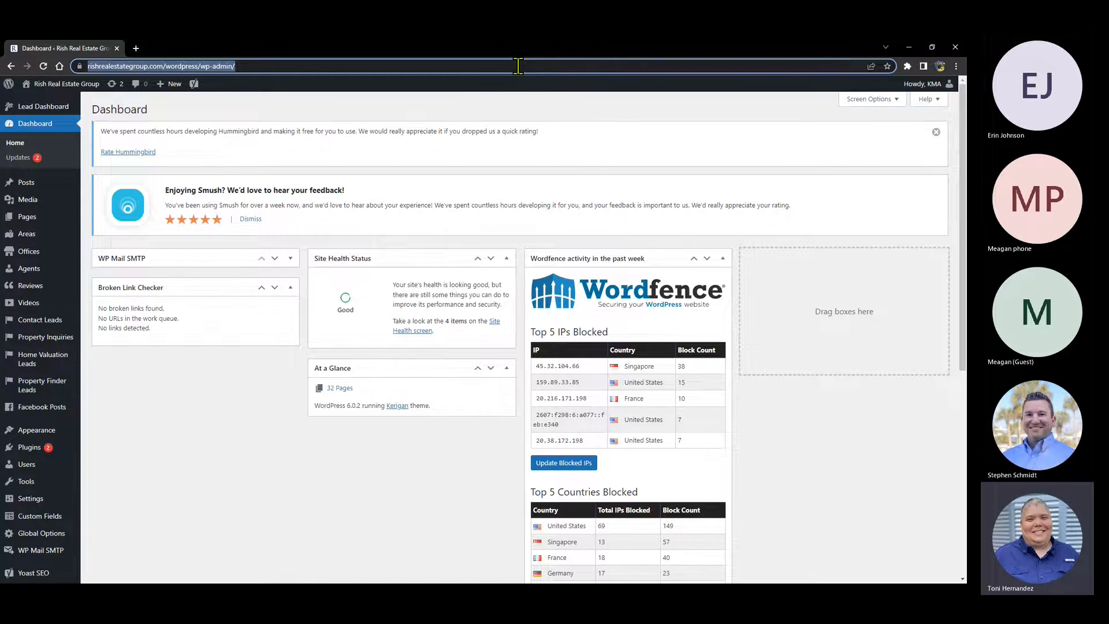
click(11, 66)
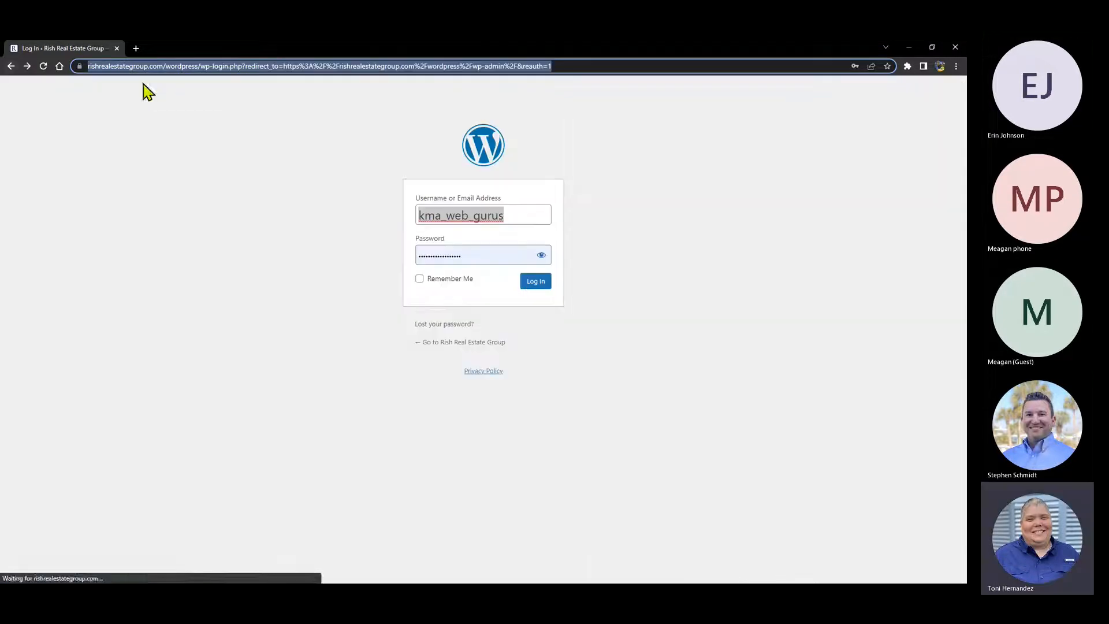
click(11, 66)
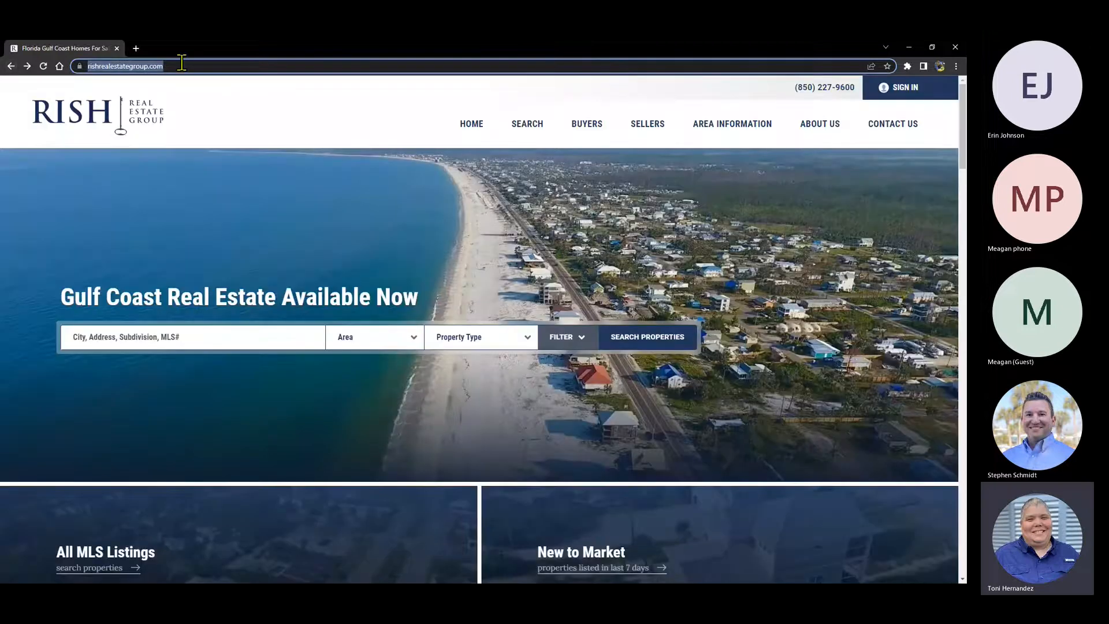
click(182, 65)
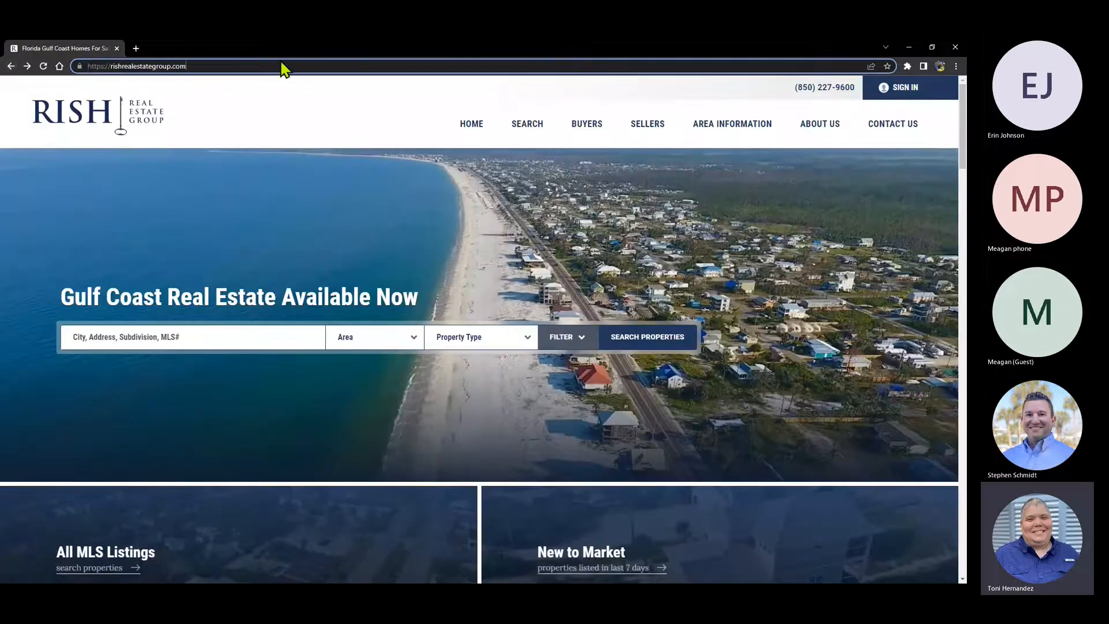
text(/)
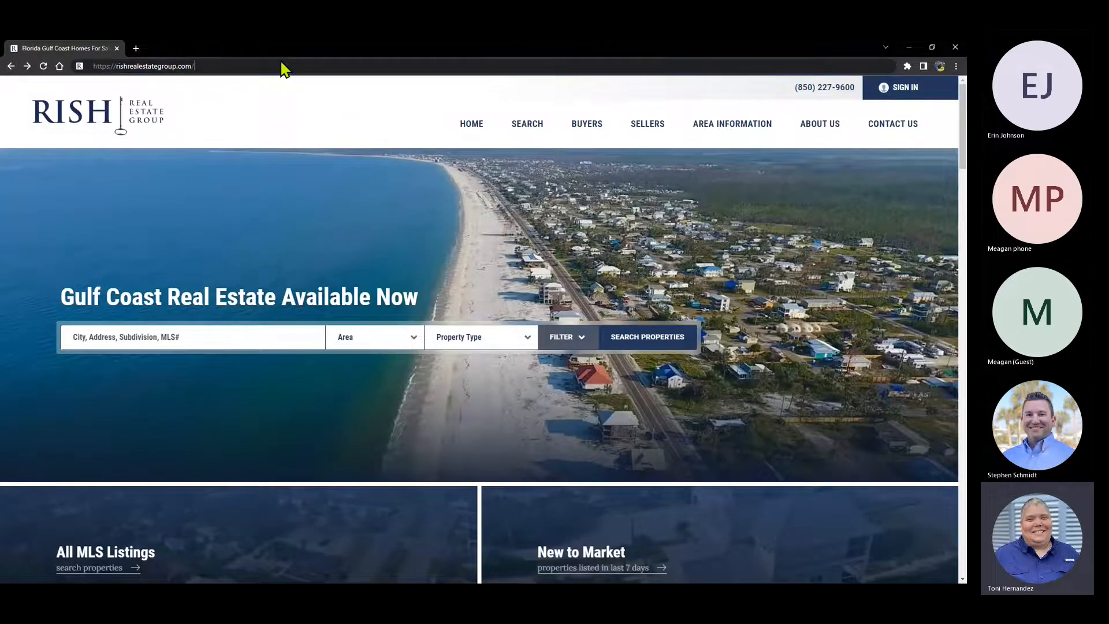
text(wp-admin)
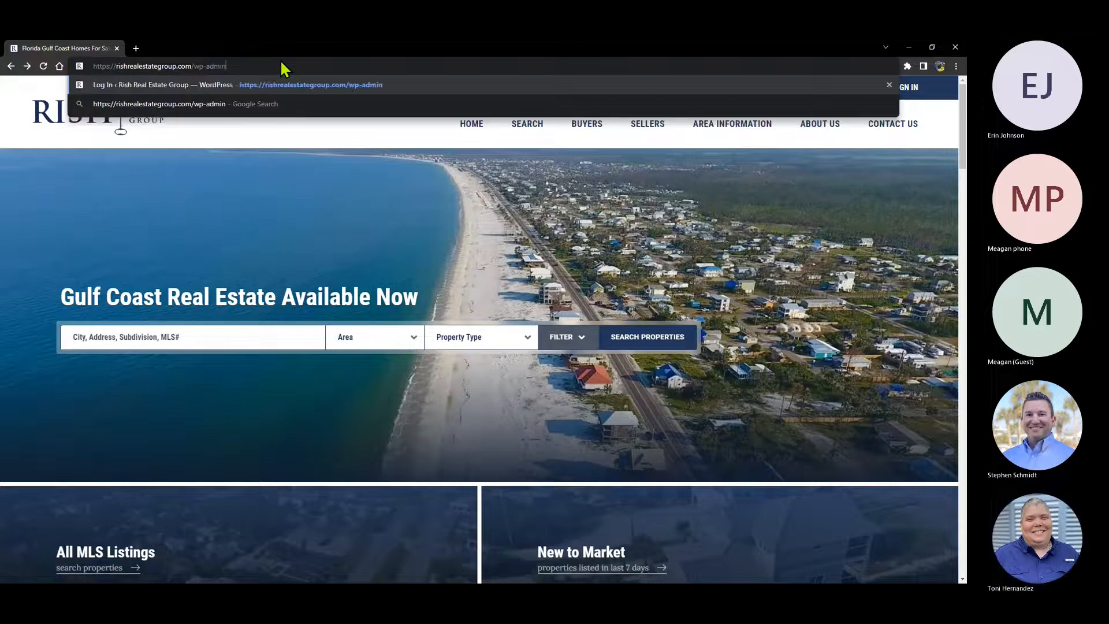
key(Return)
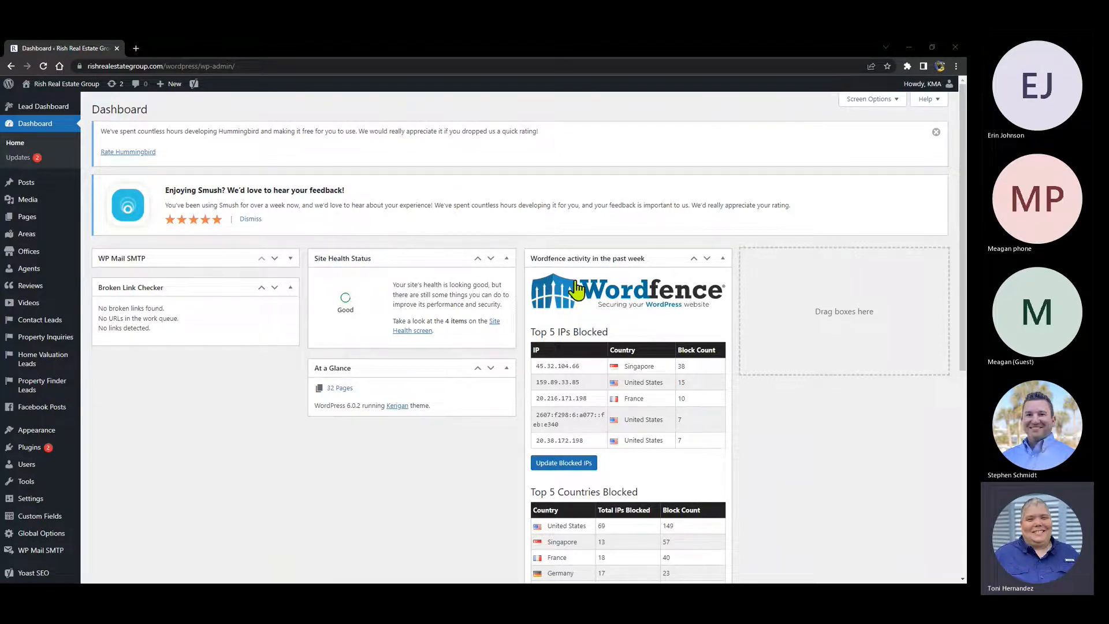
scroll(576, 289, down, 4)
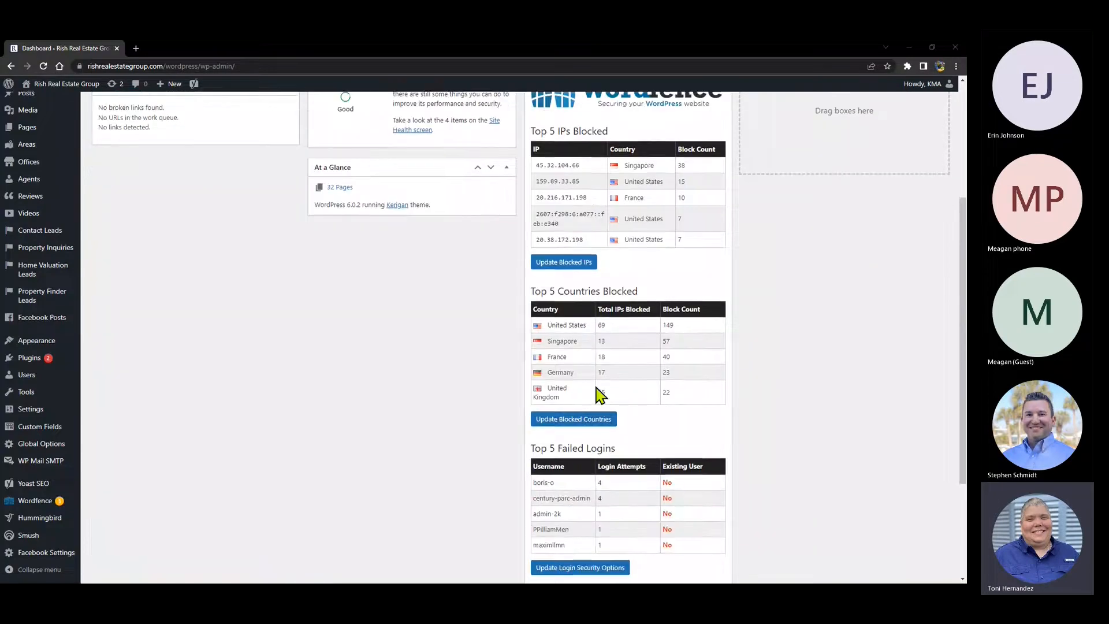
scroll(599, 395, up, 2)
scroll(601, 393, up, 4)
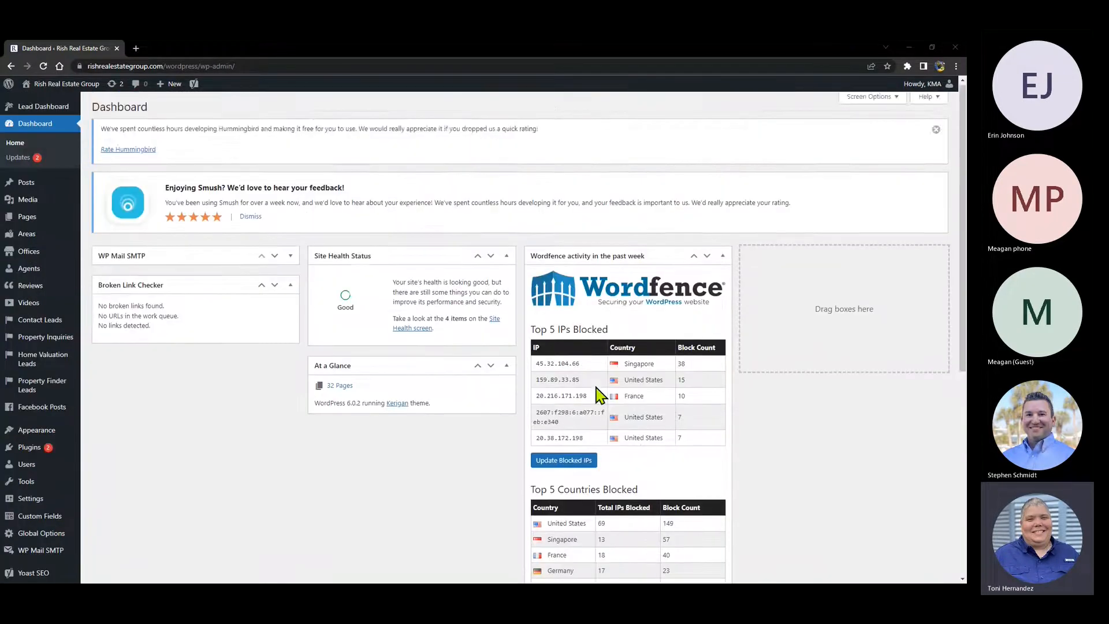
scroll(607, 358, down, 6)
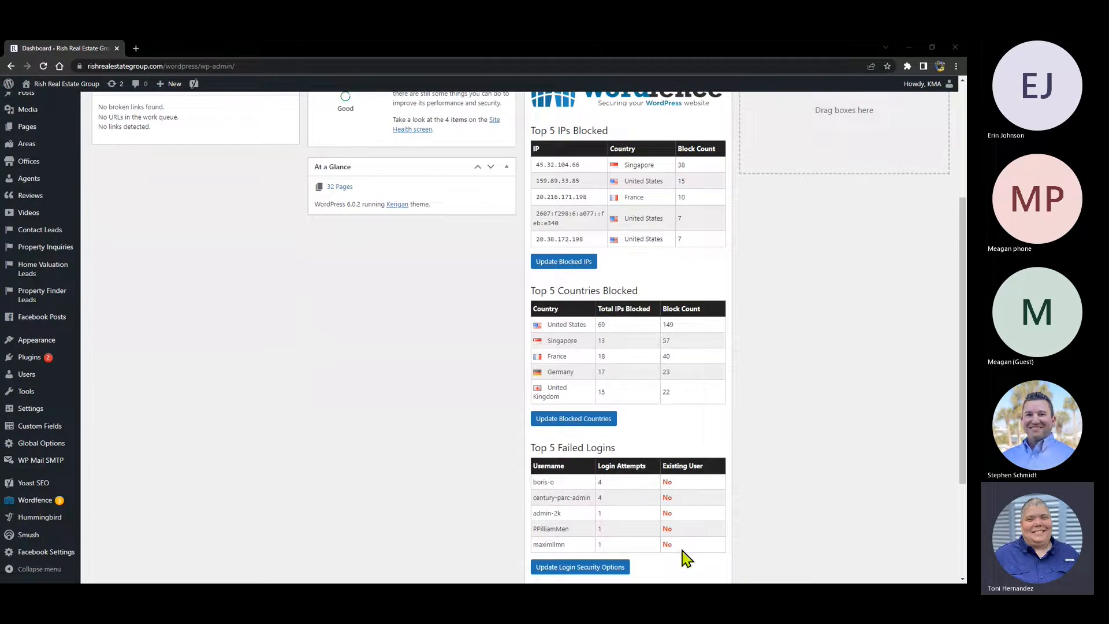
scroll(577, 343, up, 2)
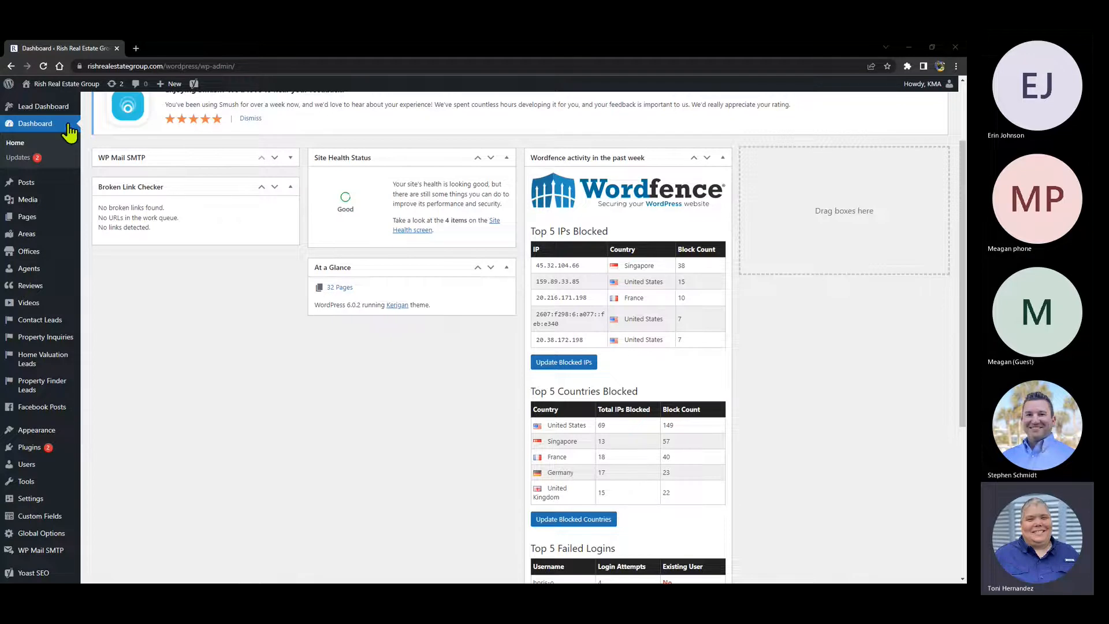
mouse_move(43, 111)
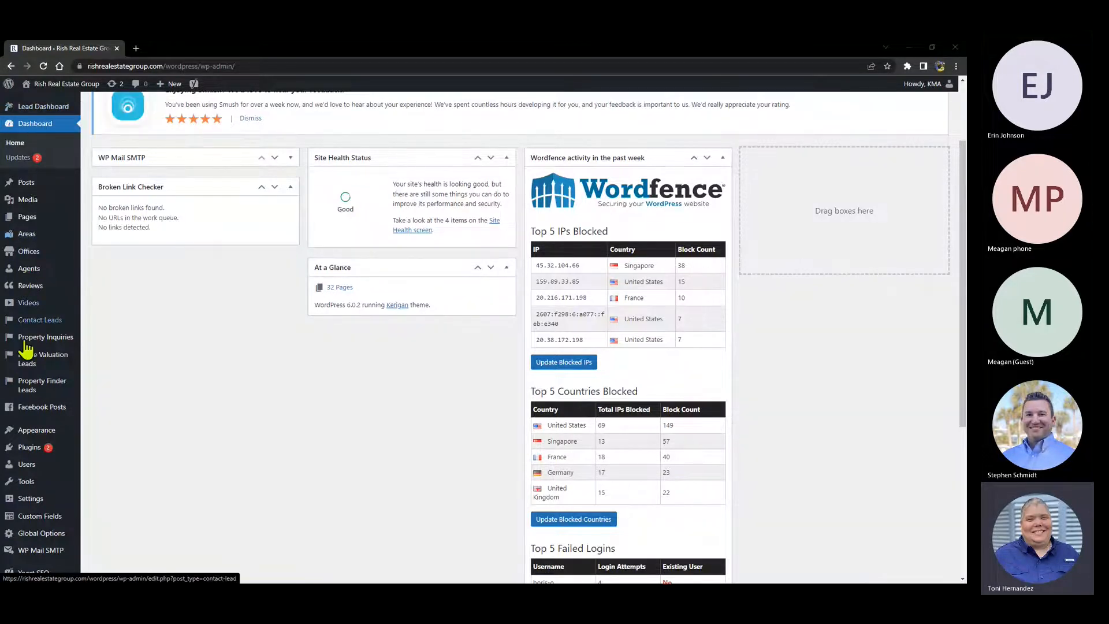
mouse_move(27, 464)
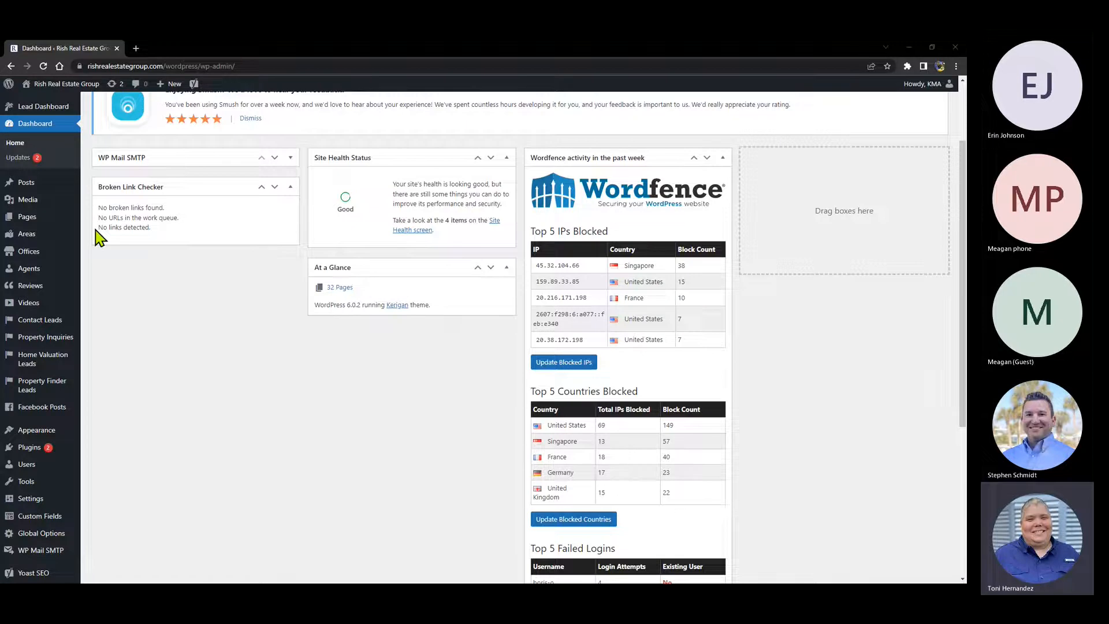
- Open Lead Dashboard's All Leads page and scroll through the dated leads
click(43, 112)
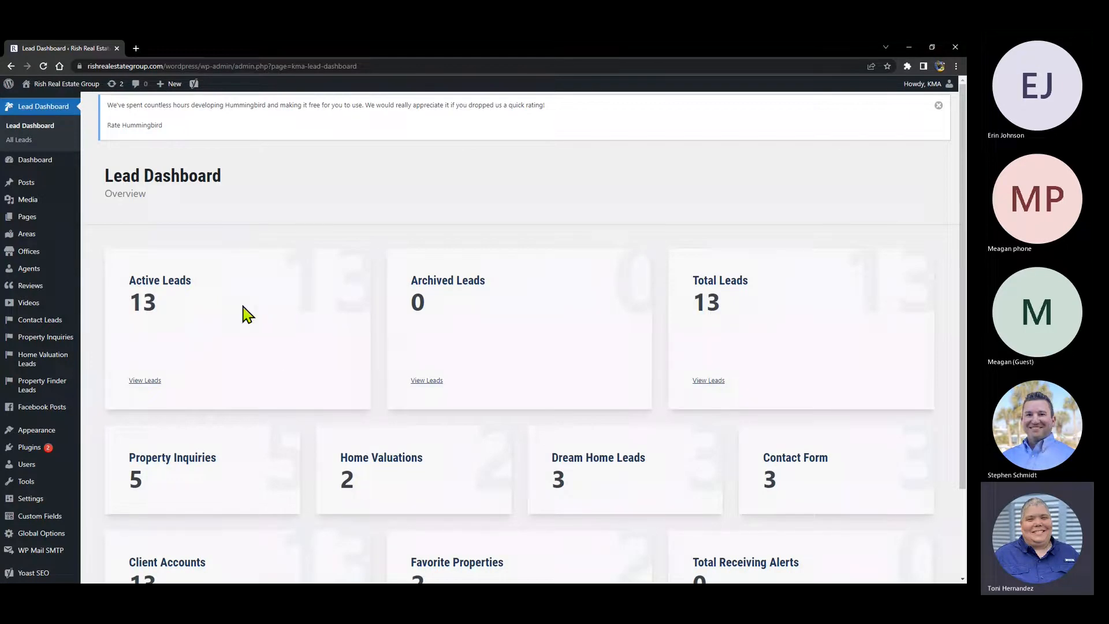
scroll(285, 306, down, 1)
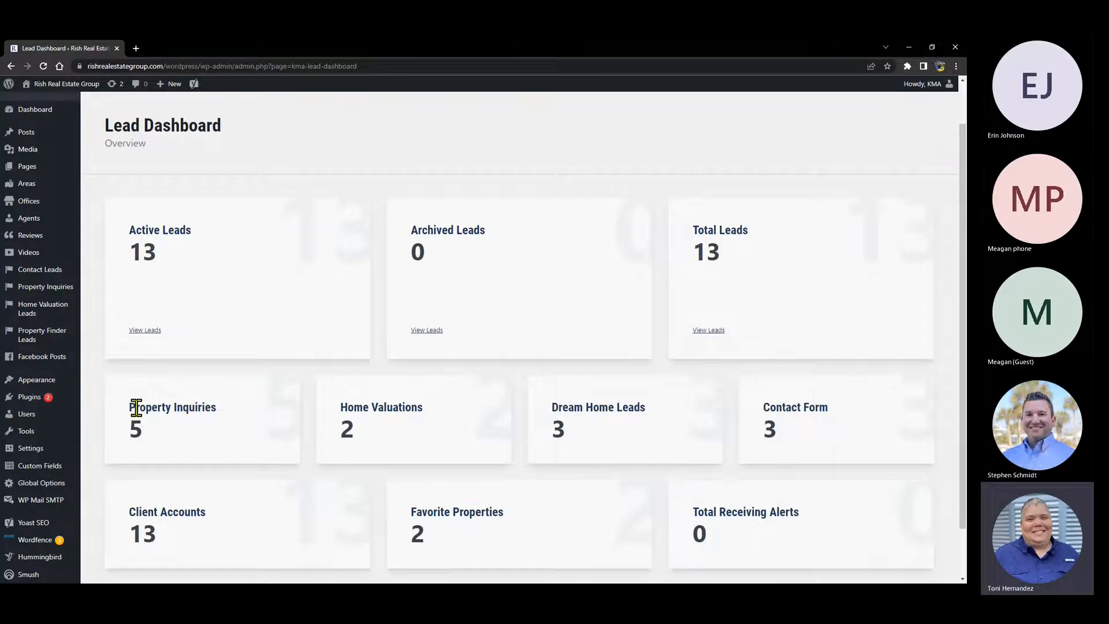
mouse_move(37, 119)
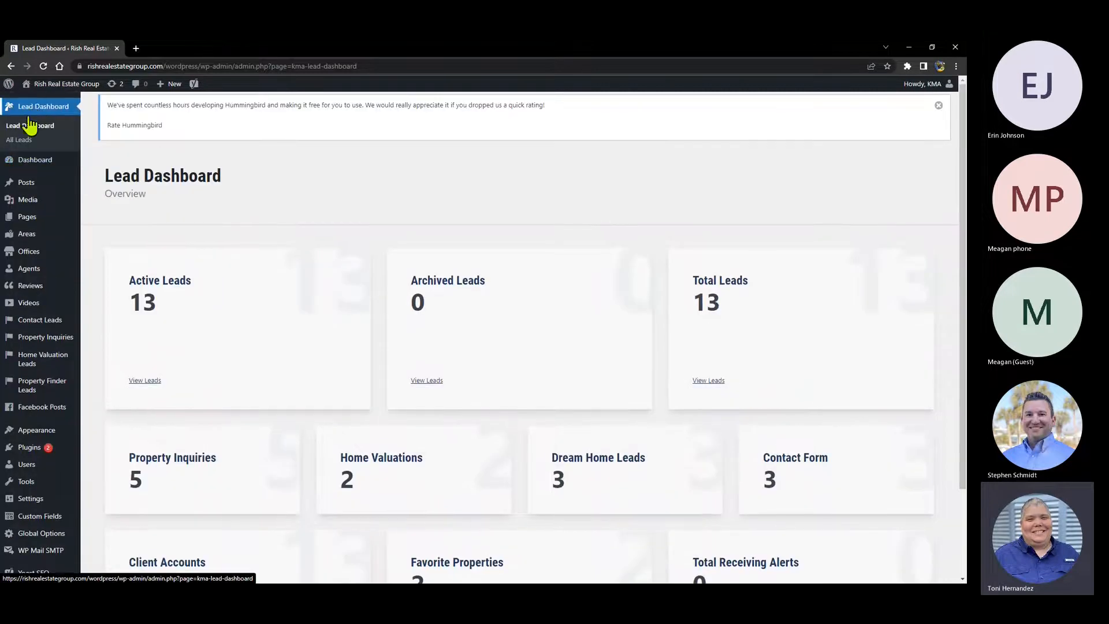
click(24, 141)
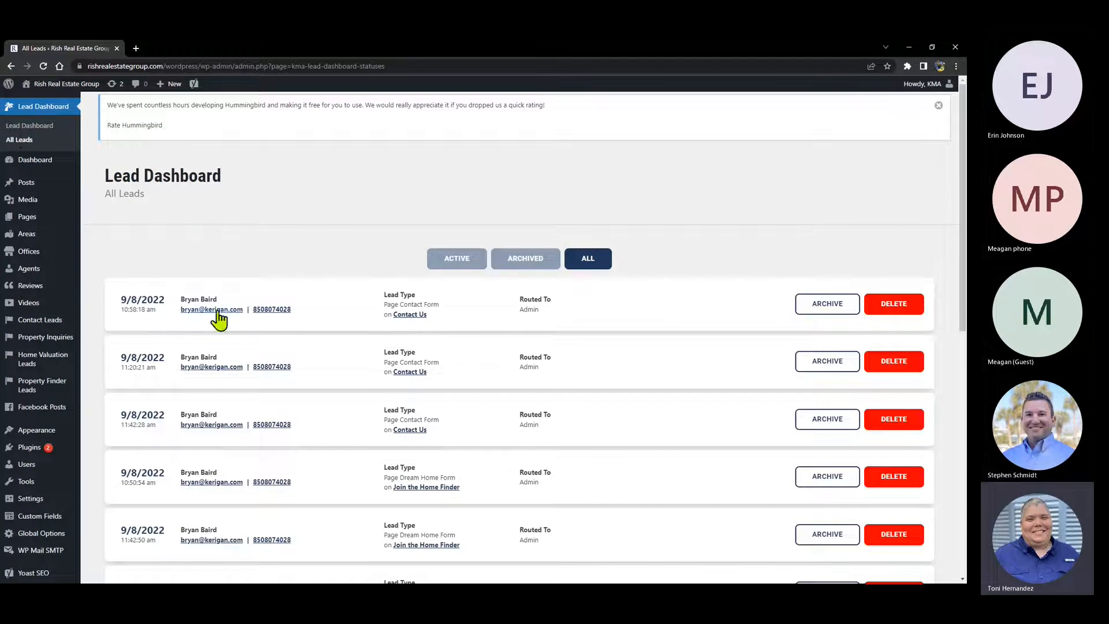
scroll(153, 341, down, 1)
scroll(154, 342, down, 4)
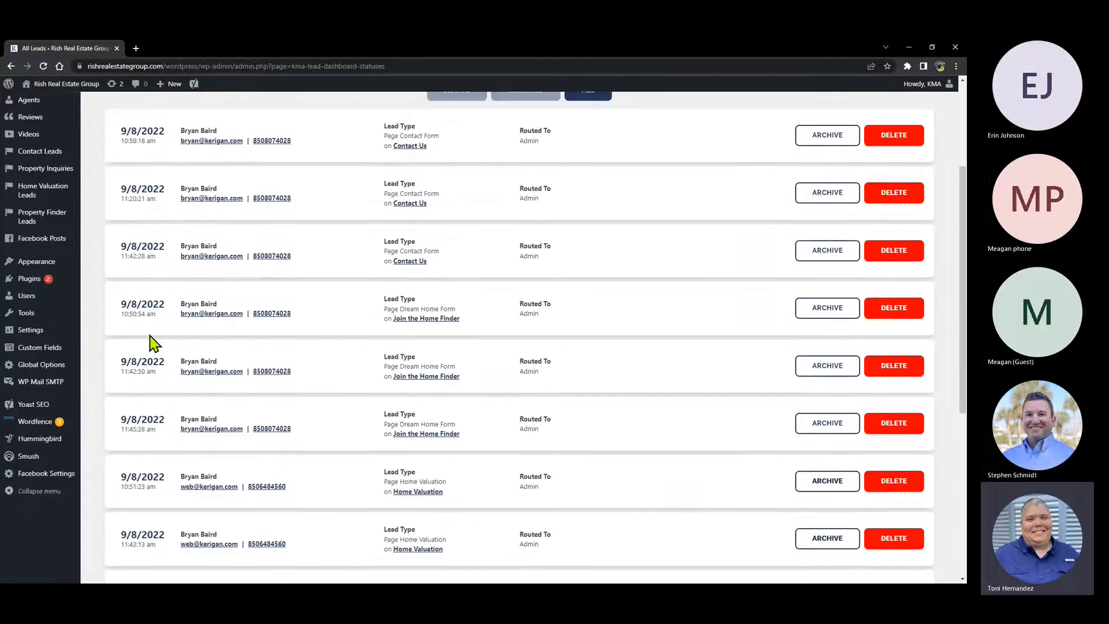
scroll(253, 264, down, 1)
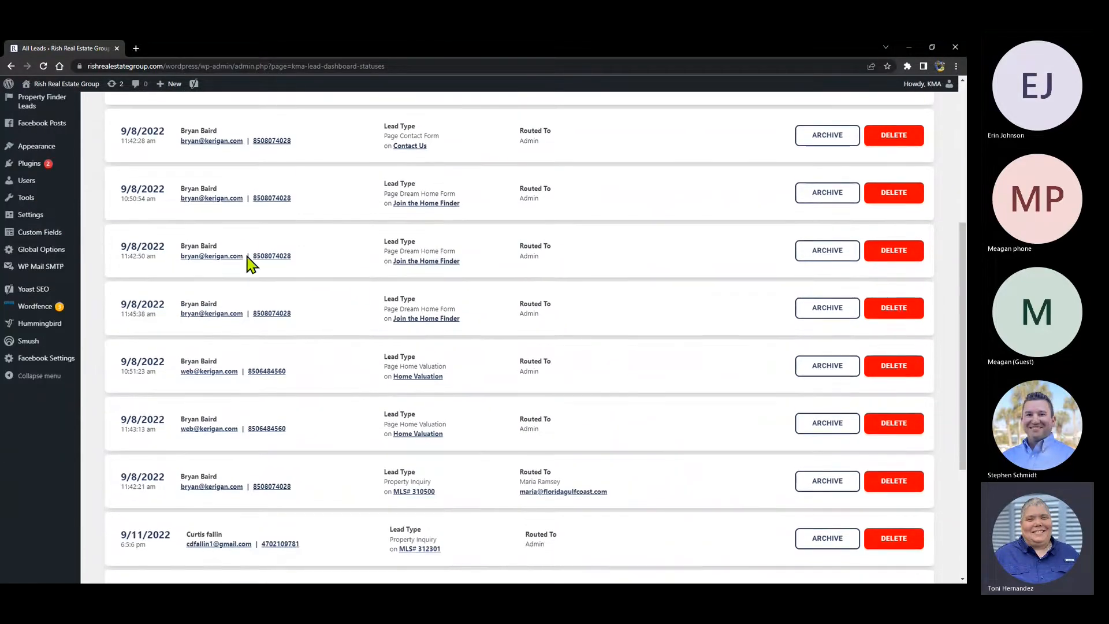
scroll(265, 458, down, 2)
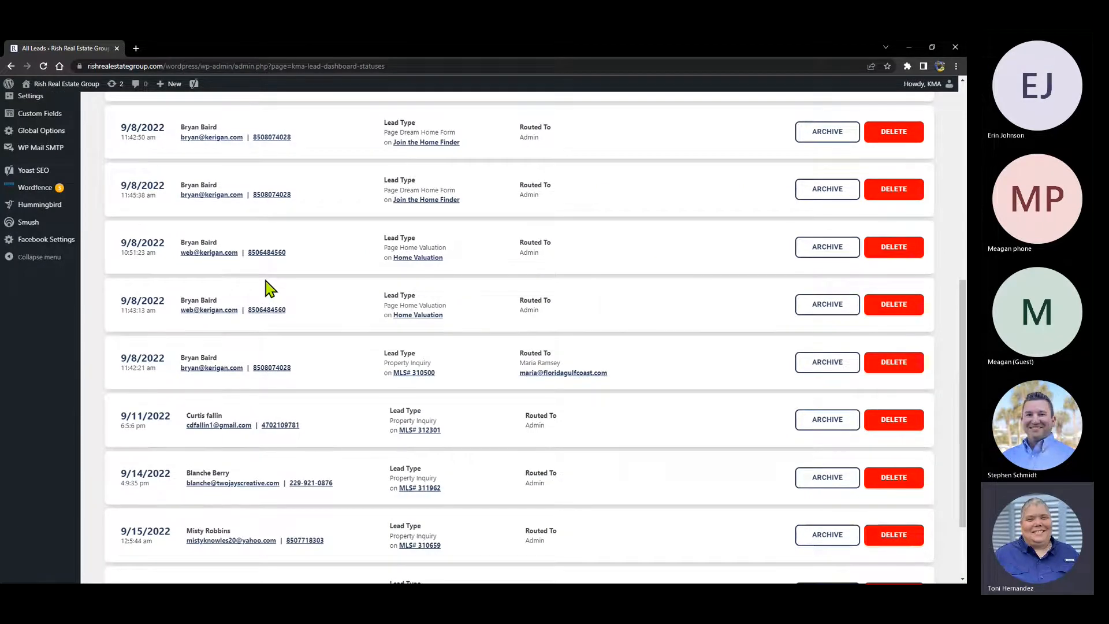
scroll(270, 289, up, 6)
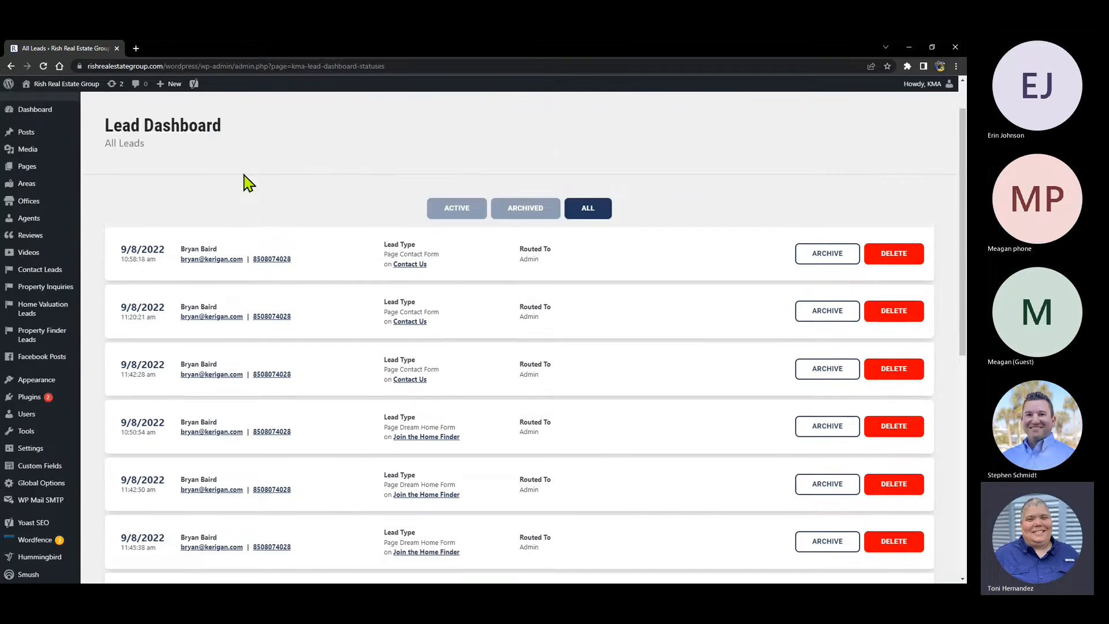
scroll(34, 151, up, 1)
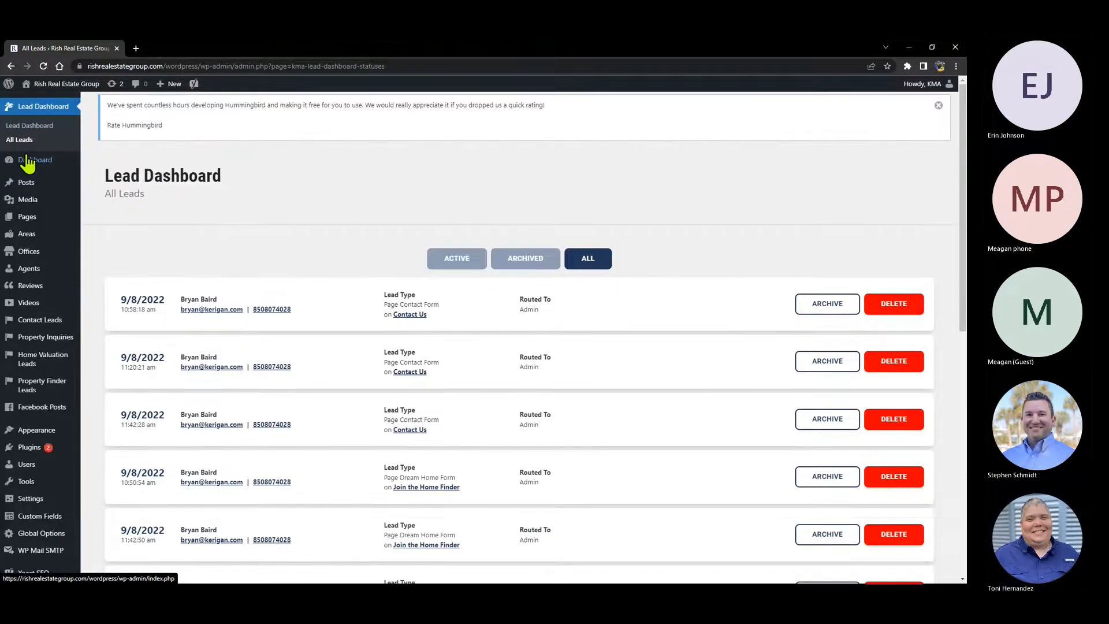
- Return to the Dashboard, then open the Agents list of 12 published agents
mouse_move(34, 163)
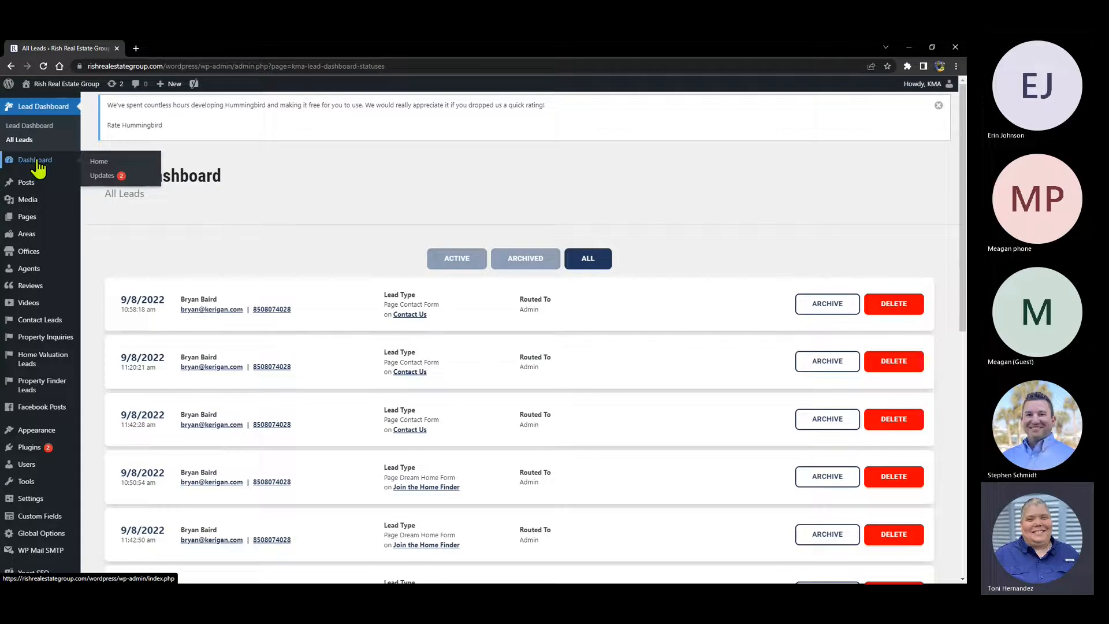
click(38, 167)
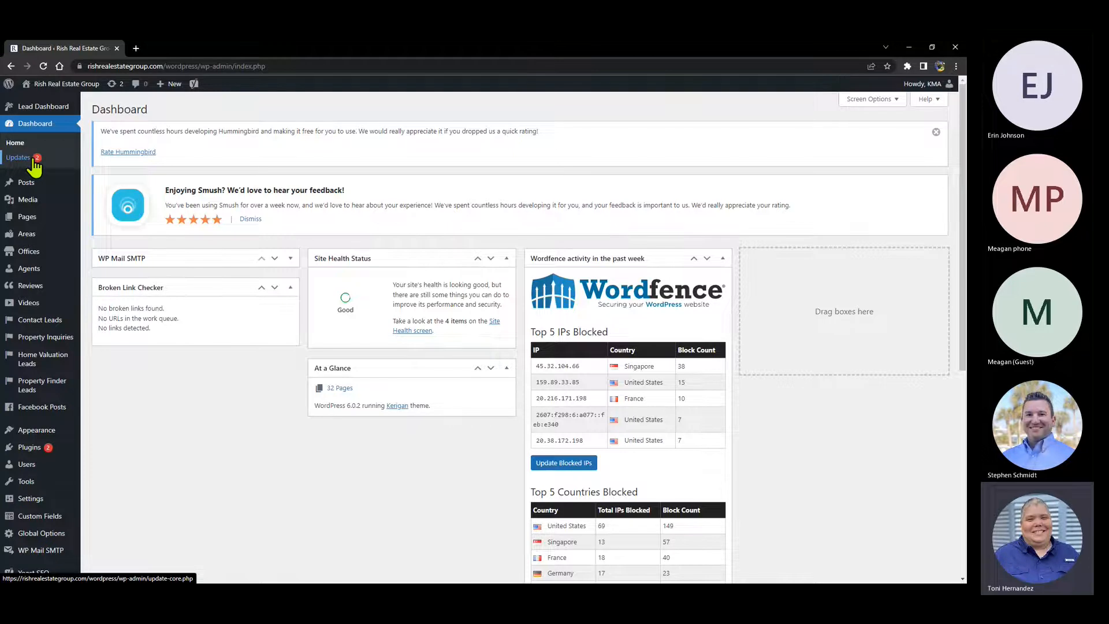
mouse_move(51, 451)
mouse_move(29, 185)
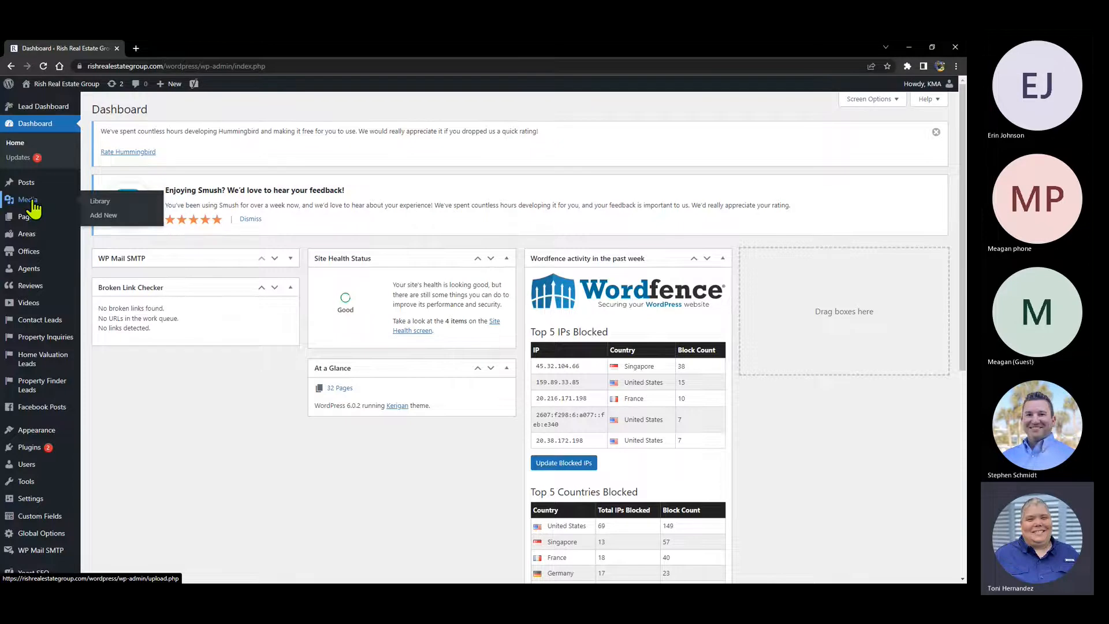
mouse_move(25, 224)
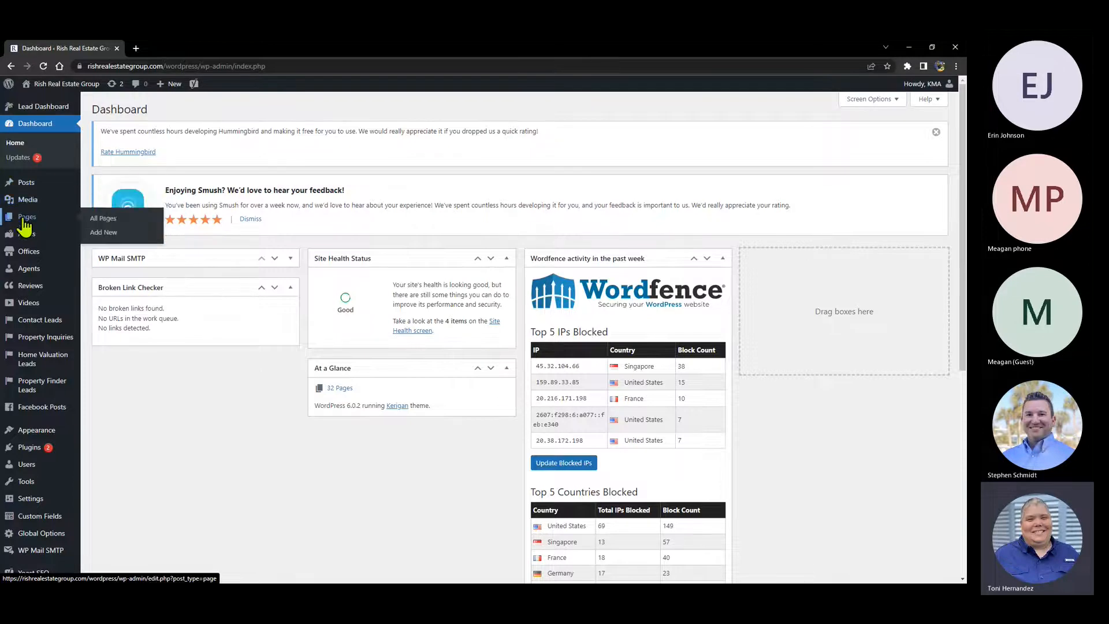
mouse_move(32, 257)
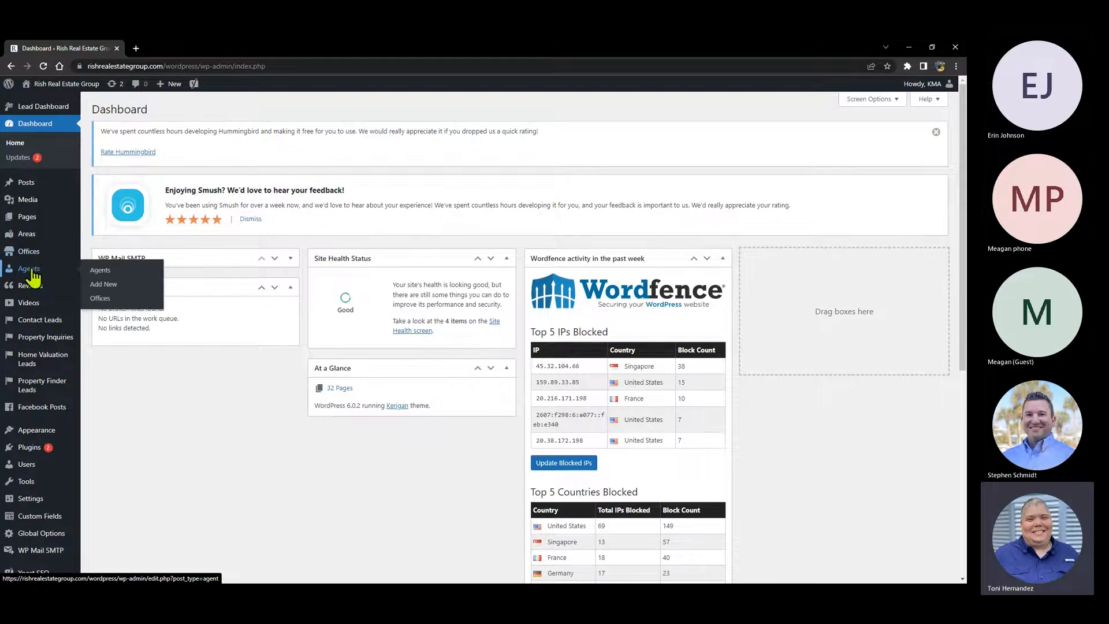
click(30, 271)
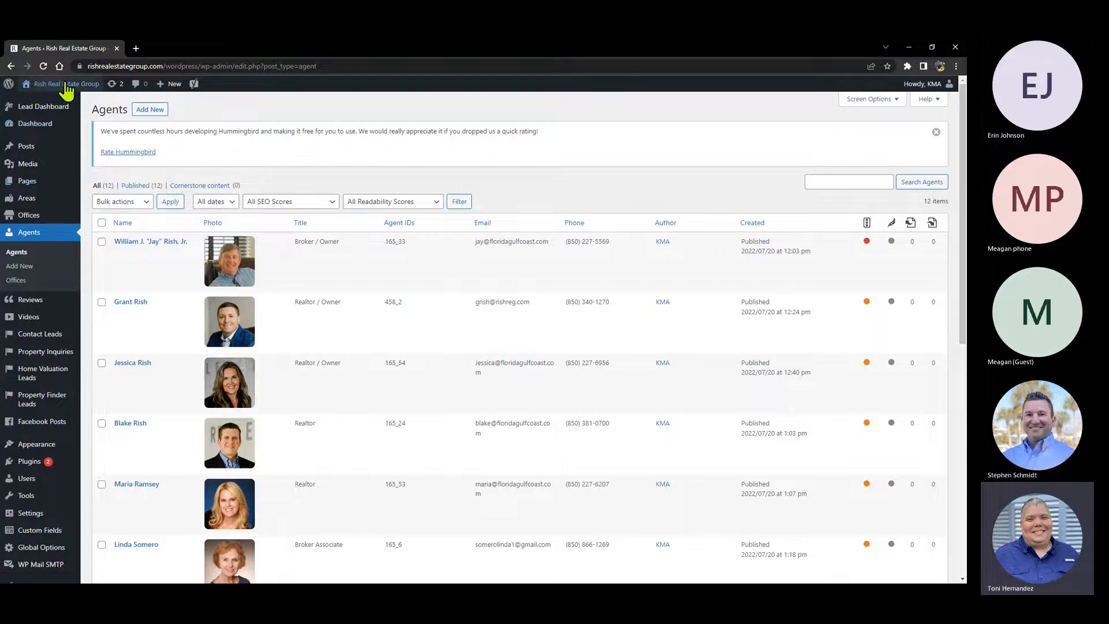
mouse_move(26, 92)
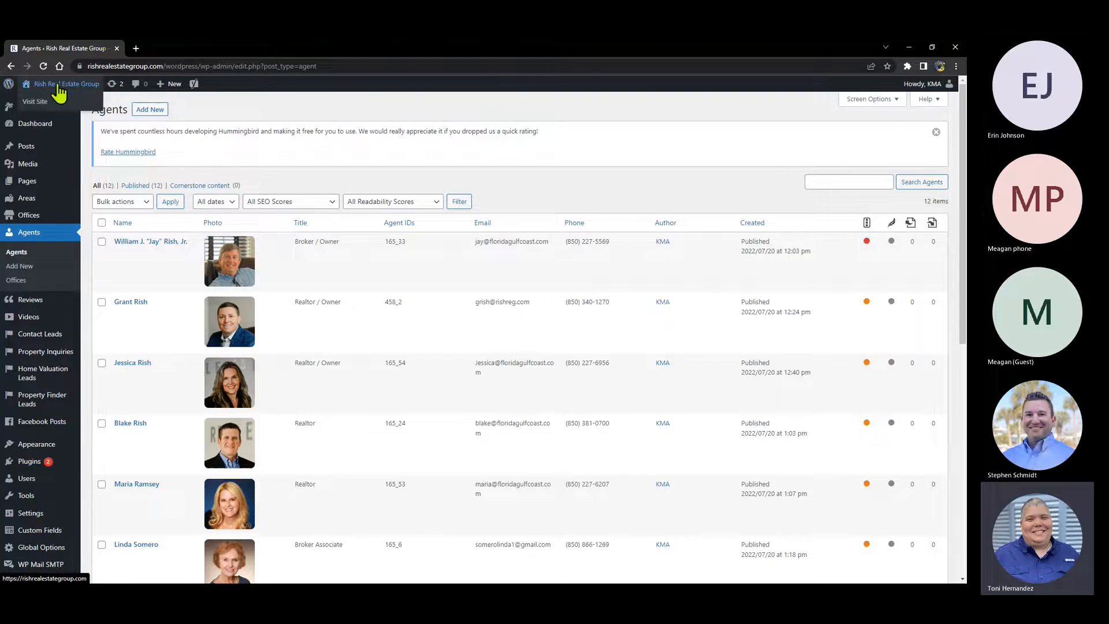
- Open the live Rish Real Estate Group homepage in a new browser tab
right_click(58, 85)
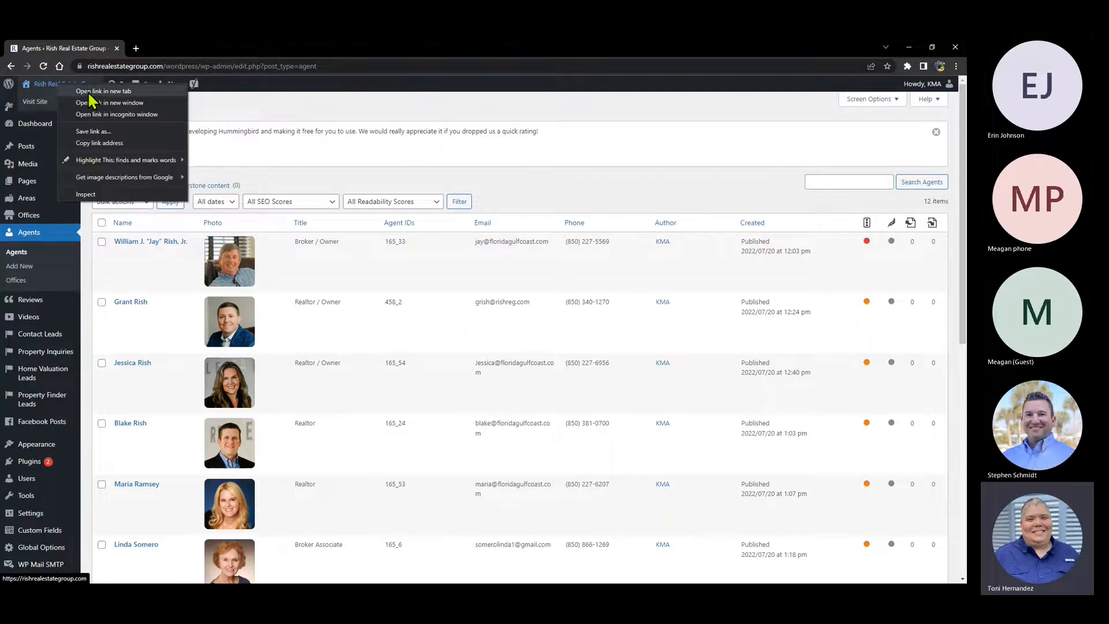
click(62, 89)
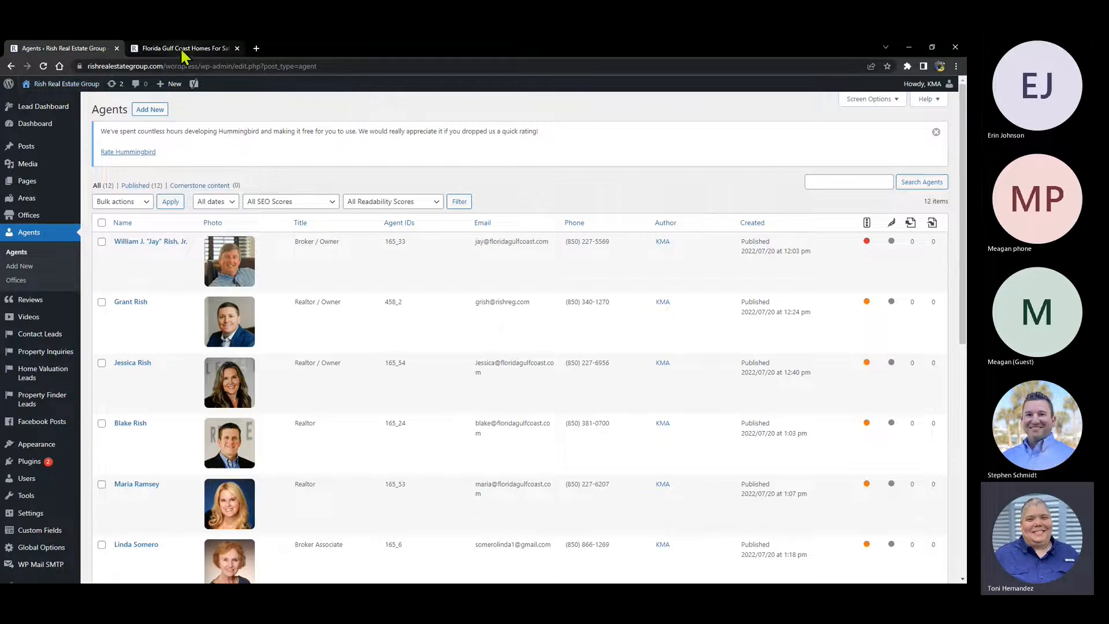
click(184, 49)
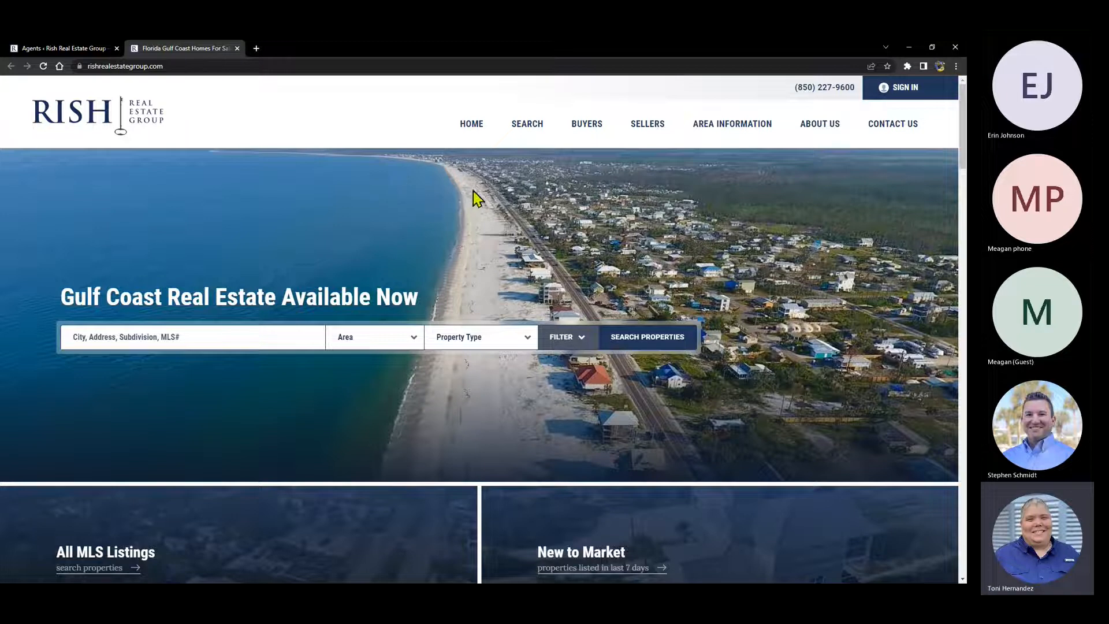
scroll(462, 186, down, 2)
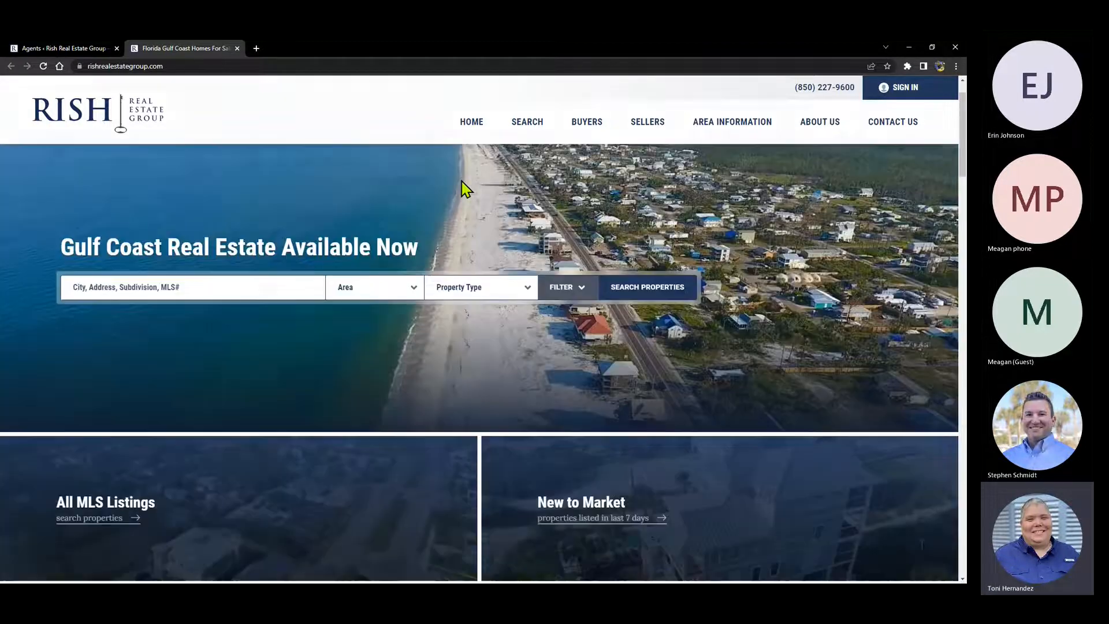
scroll(470, 248, up, 2)
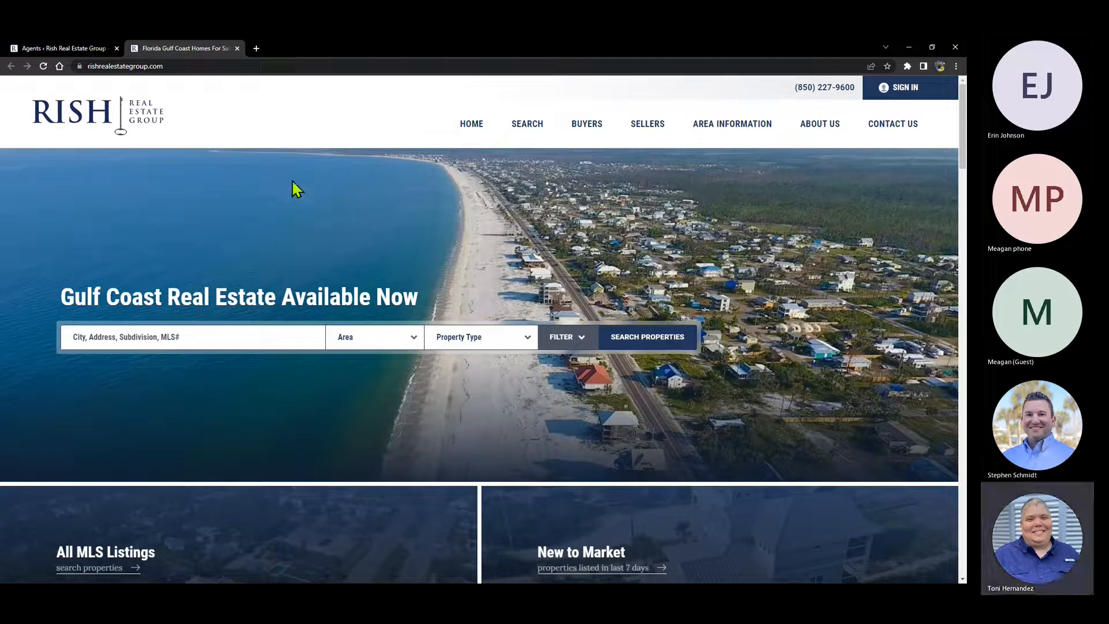
- Review the live homepage from the Beach Properties intro down to the footer
click(62, 48)
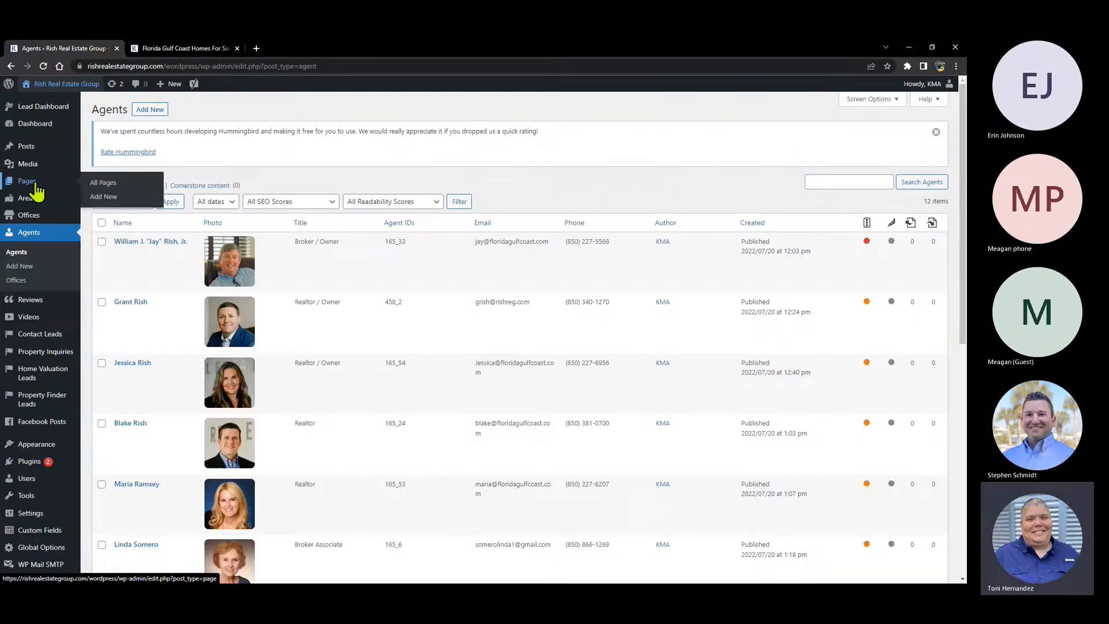
click(181, 49)
scroll(514, 231, down, 4)
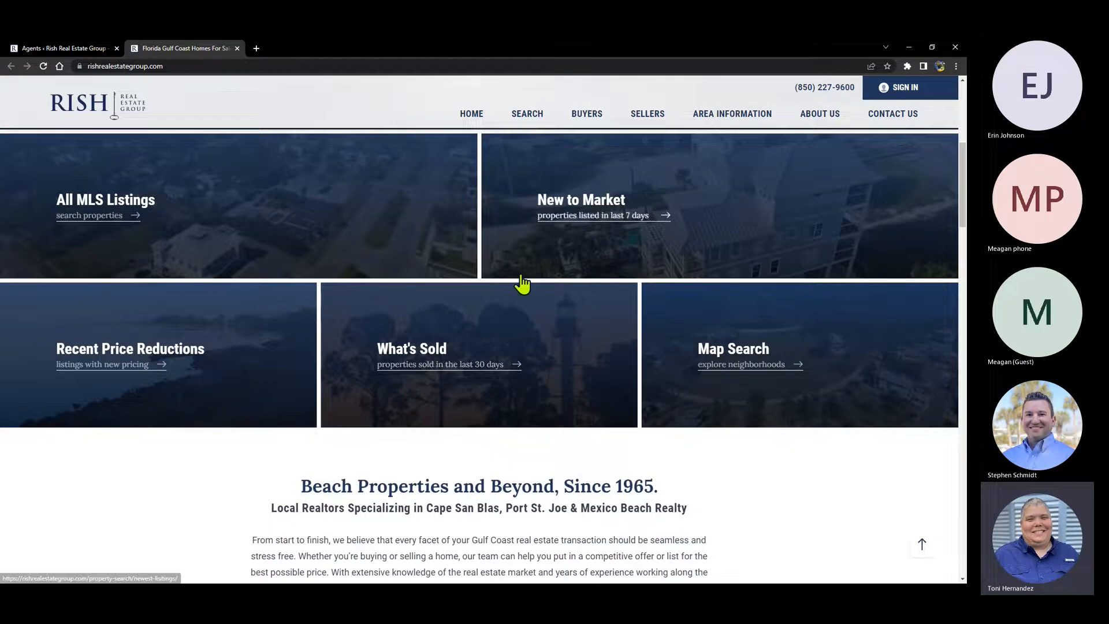
scroll(523, 283, down, 2)
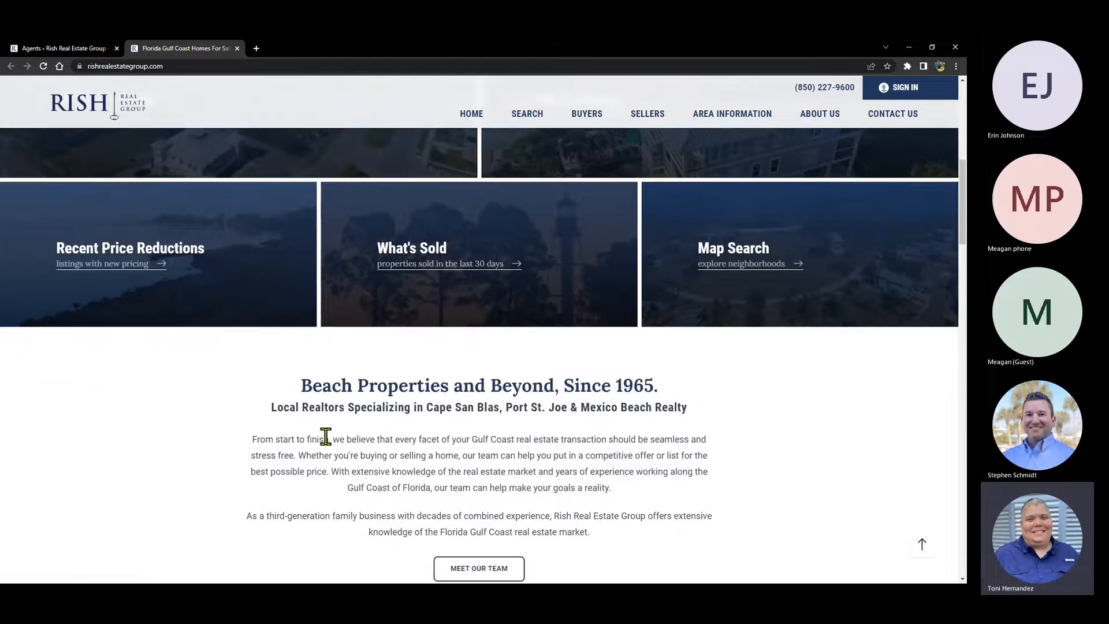
drag(253, 439, 622, 546)
scroll(416, 346, down, 5)
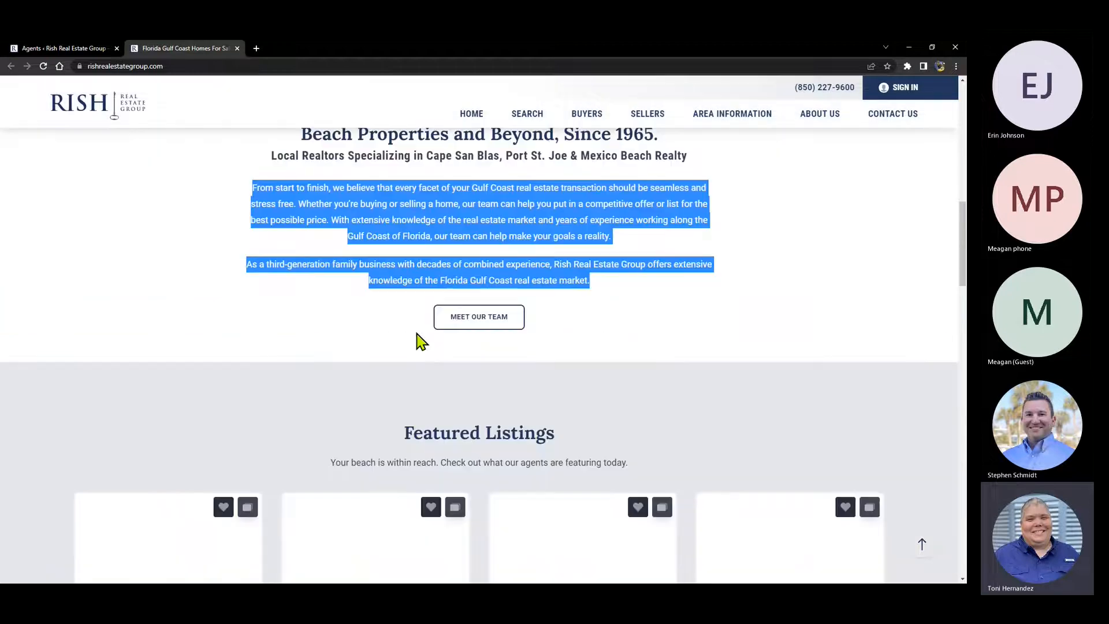
scroll(413, 274, down, 10)
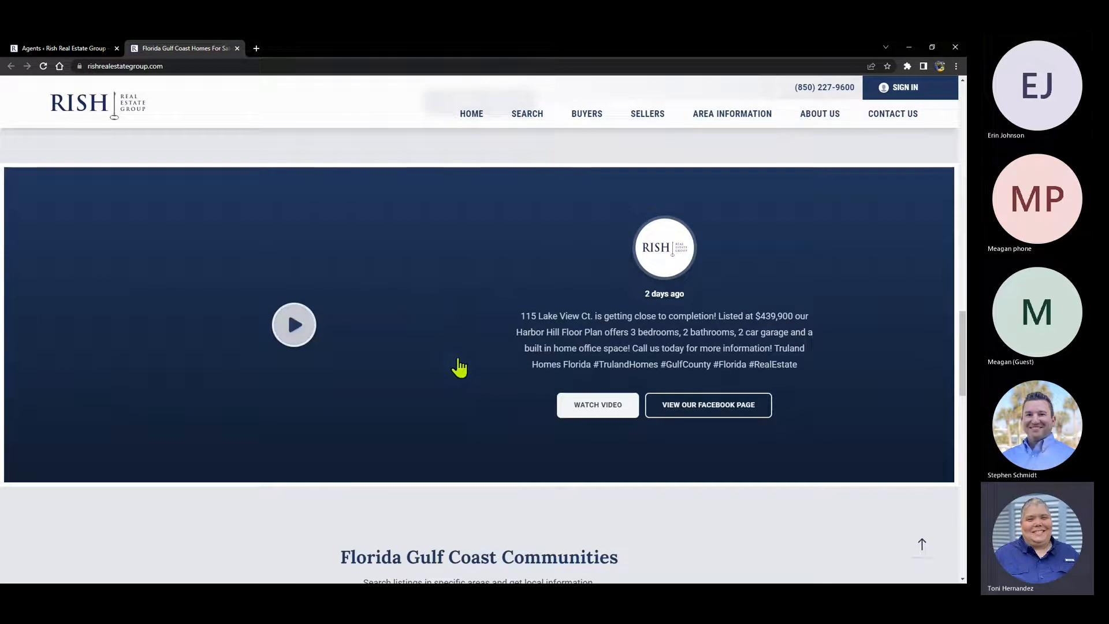
scroll(481, 352, down, 3)
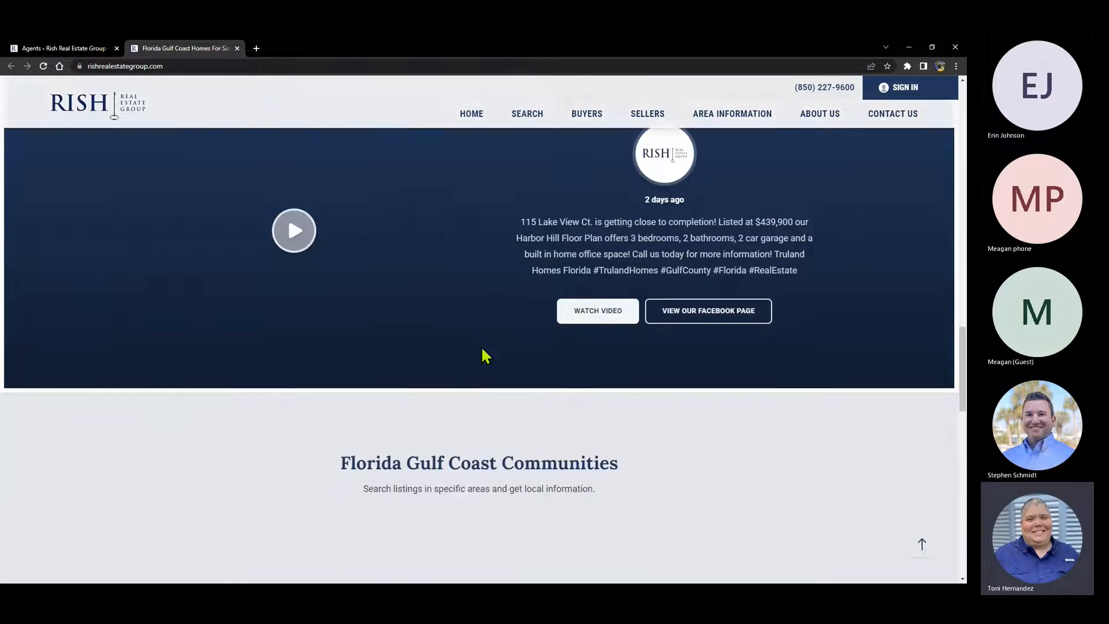
scroll(487, 374, down, 3)
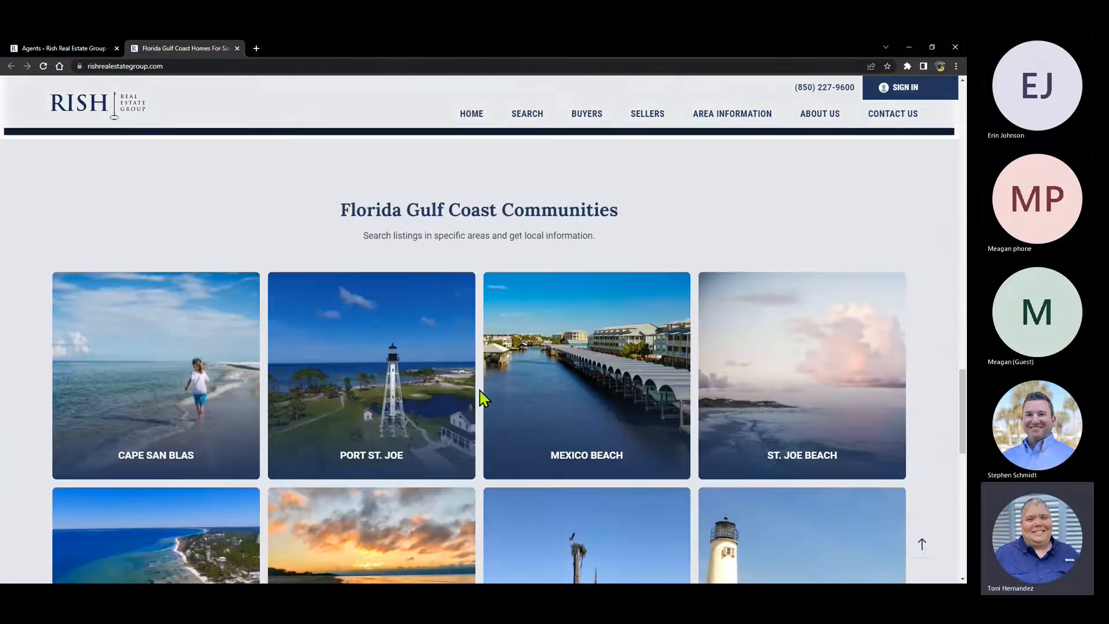
scroll(482, 398, down, 1)
scroll(482, 398, down, 6)
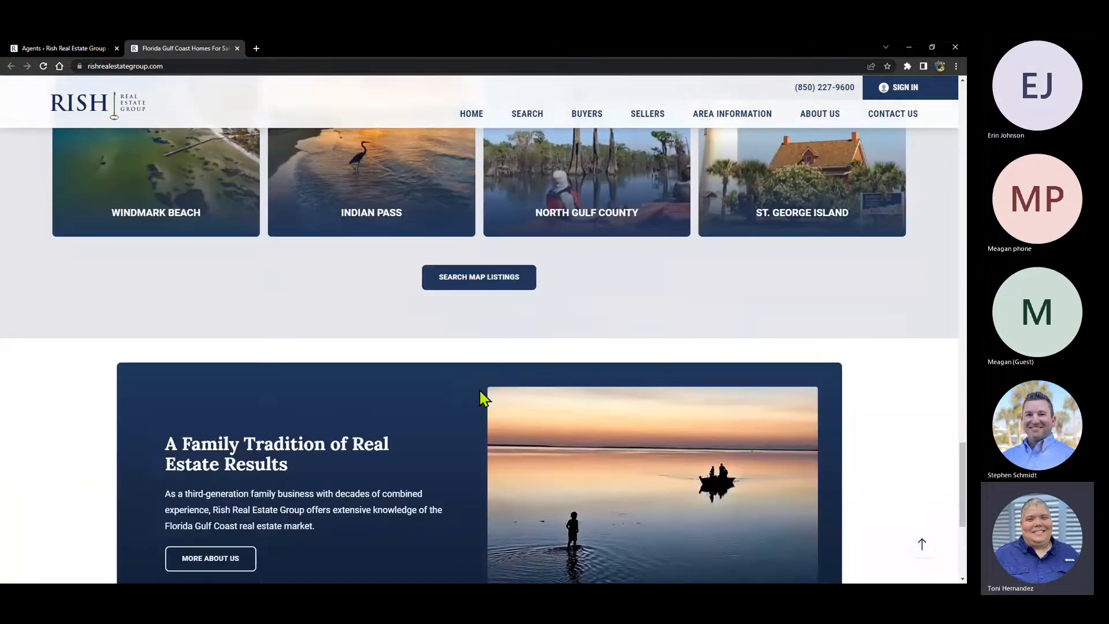
middle_click(426, 337)
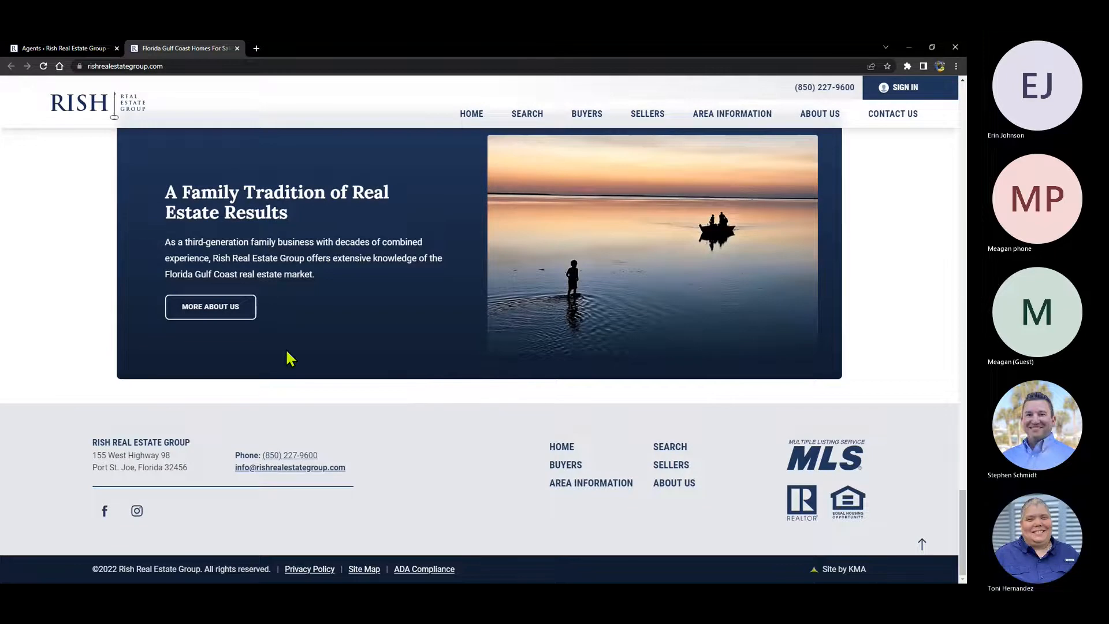
- Open the live About Us page, highlight its intro paragraph, and return to the Agents admin tab
click(210, 310)
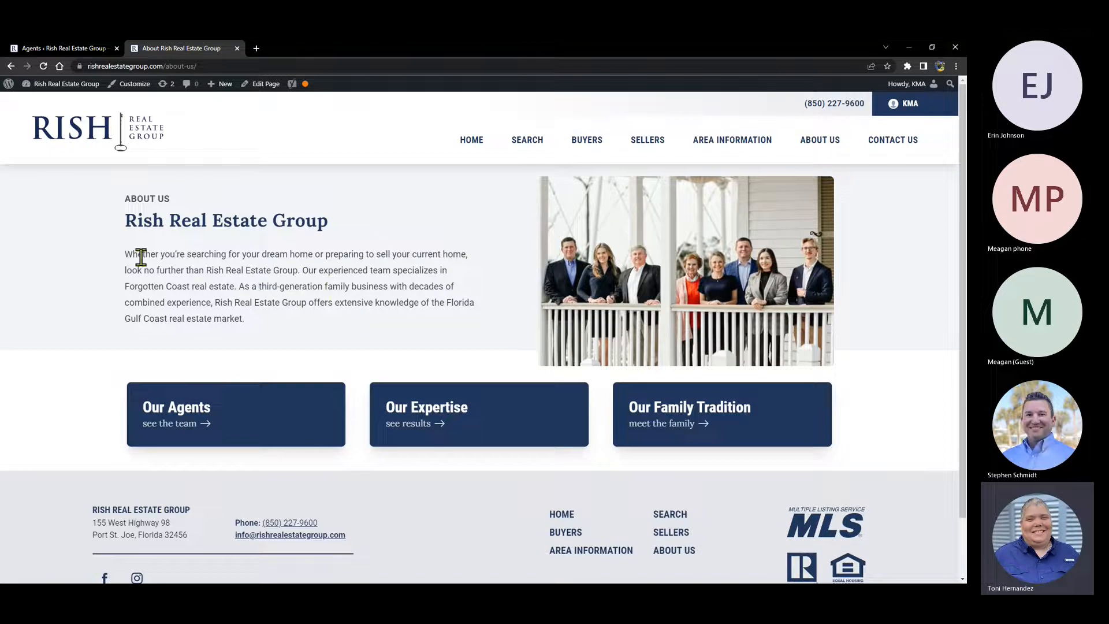
drag(124, 254, 248, 325)
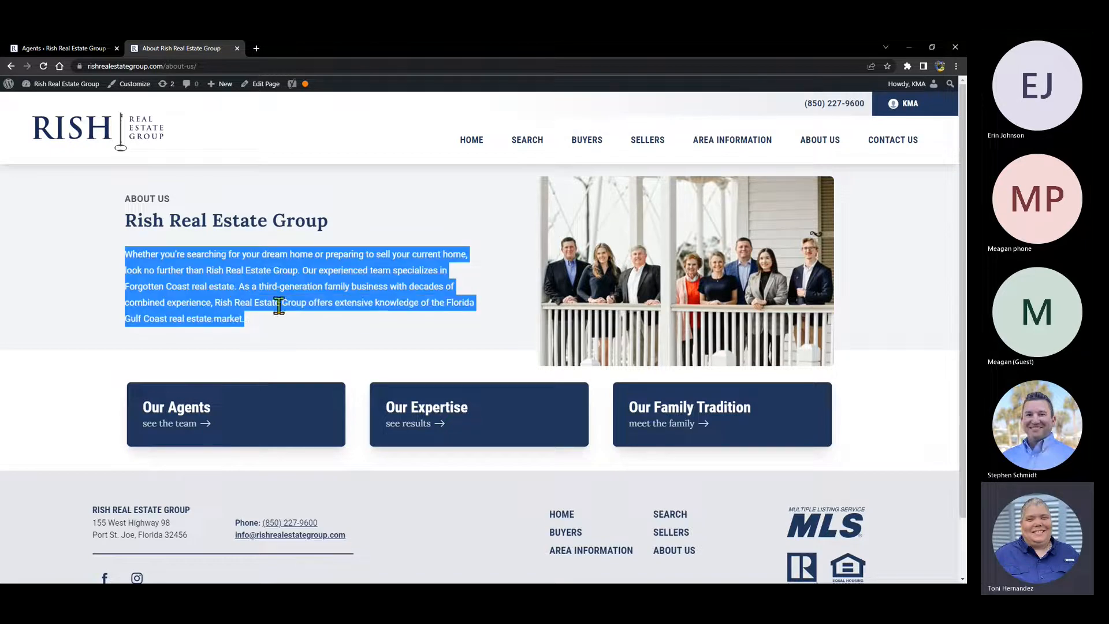
click(62, 49)
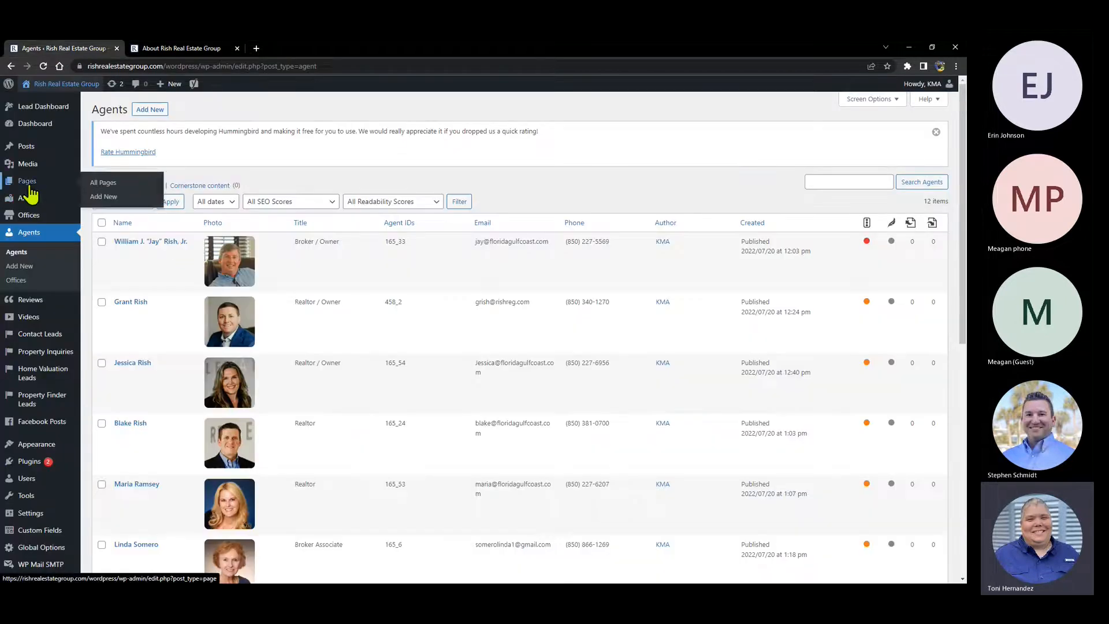
- Open the Pages list and scroll through all the site's pages
click(28, 182)
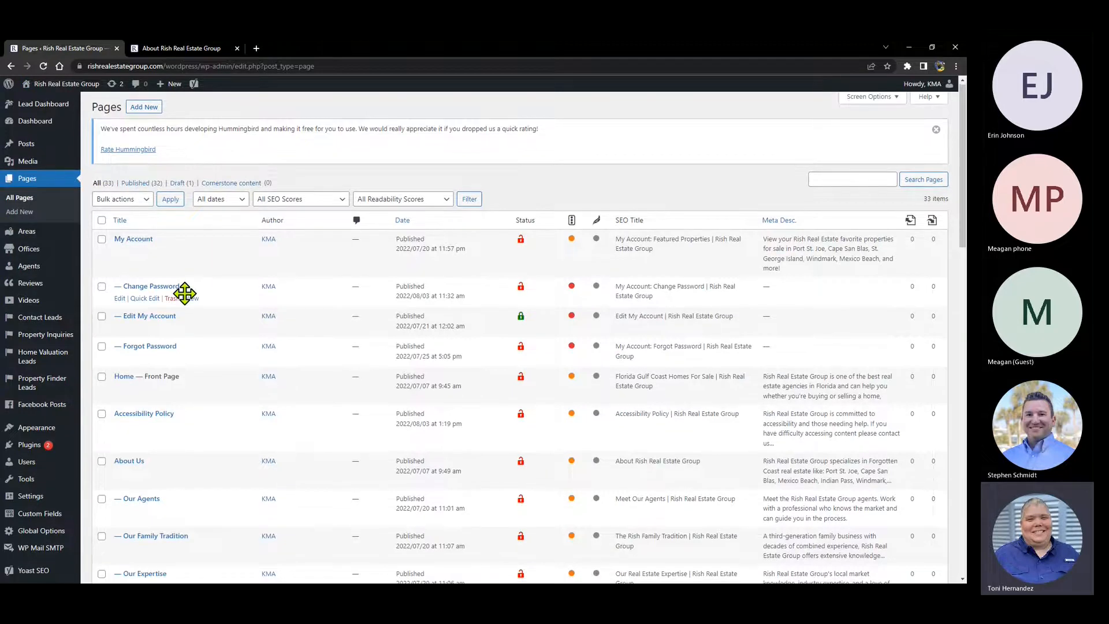
scroll(191, 292, down, 5)
scroll(185, 293, down, 7)
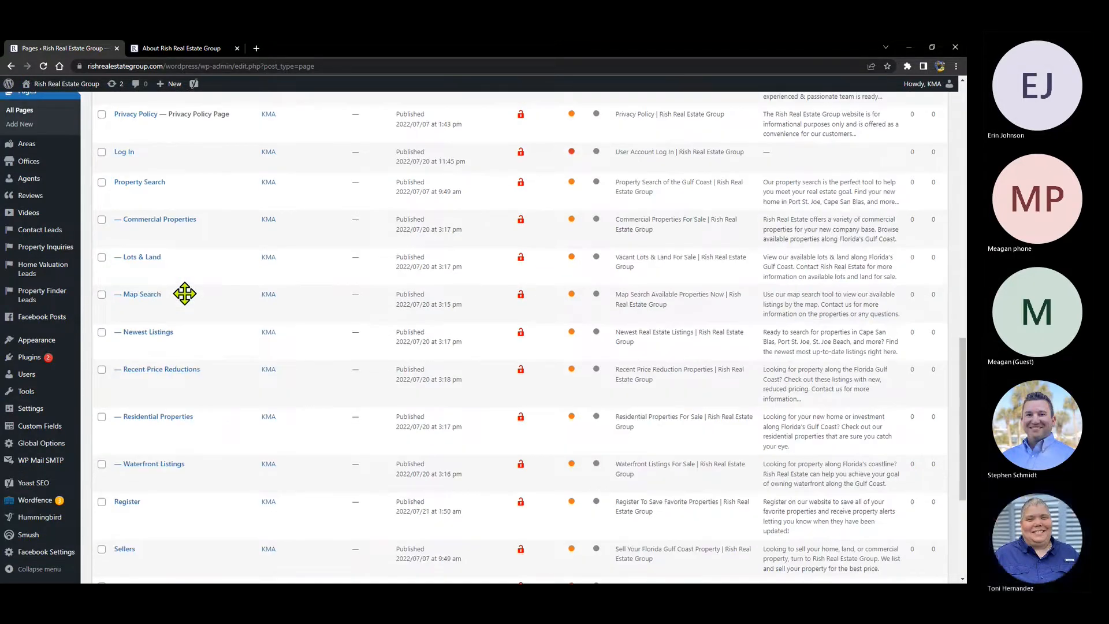
scroll(185, 293, down, 4)
scroll(185, 294, up, 16)
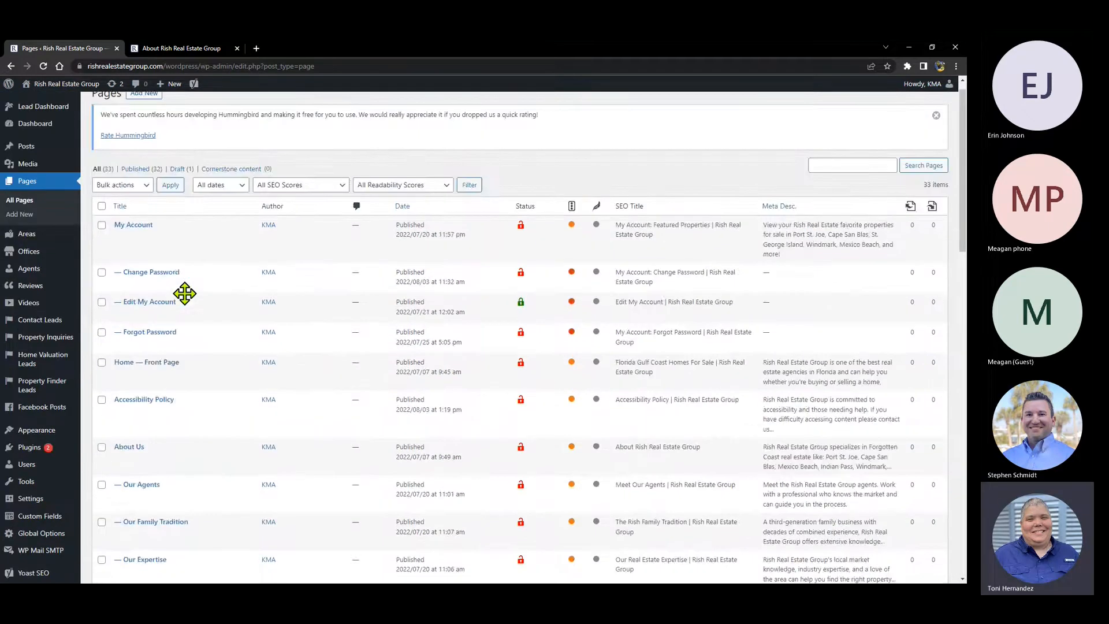
- Search the pages for 'about' and open About Us for editing
click(838, 165)
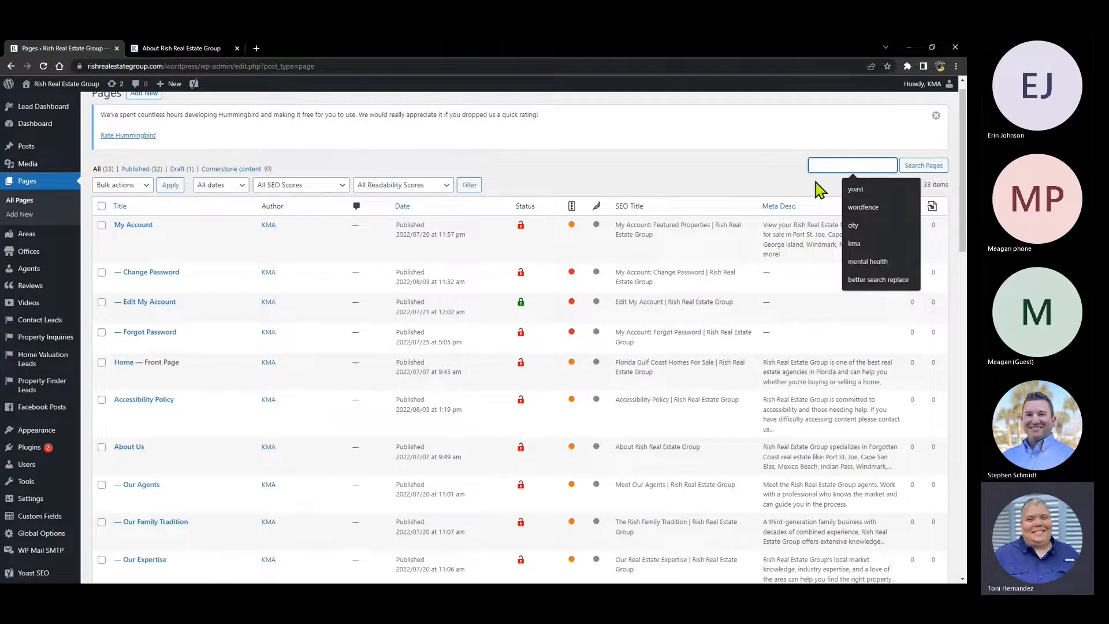
text(abou9t)
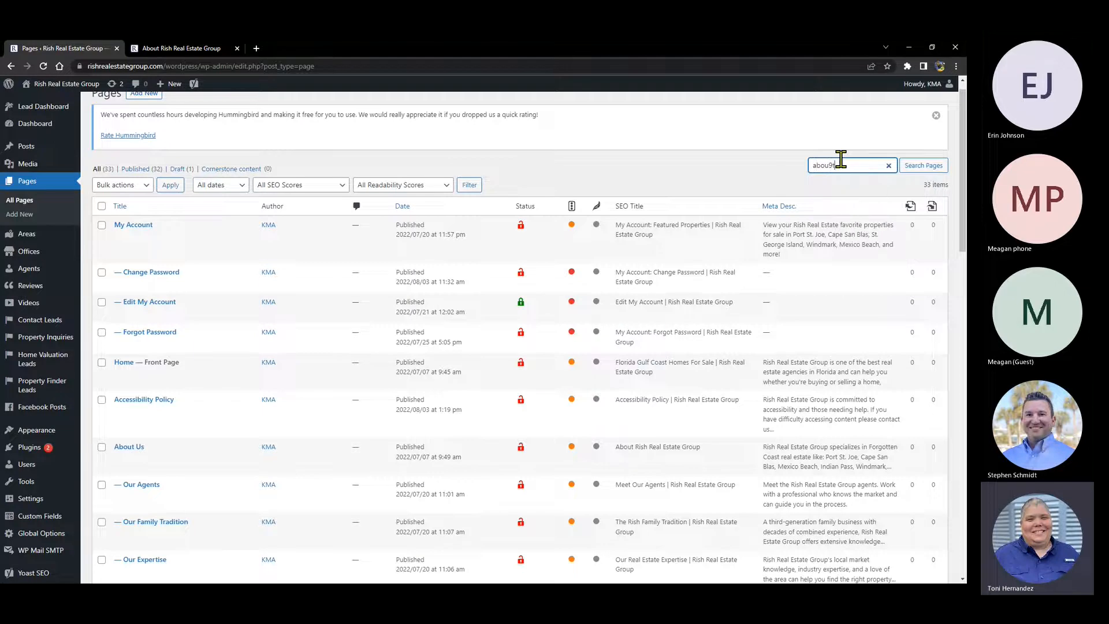
key(BackSpace)
key(BackSpace)
text(t)
key(Return)
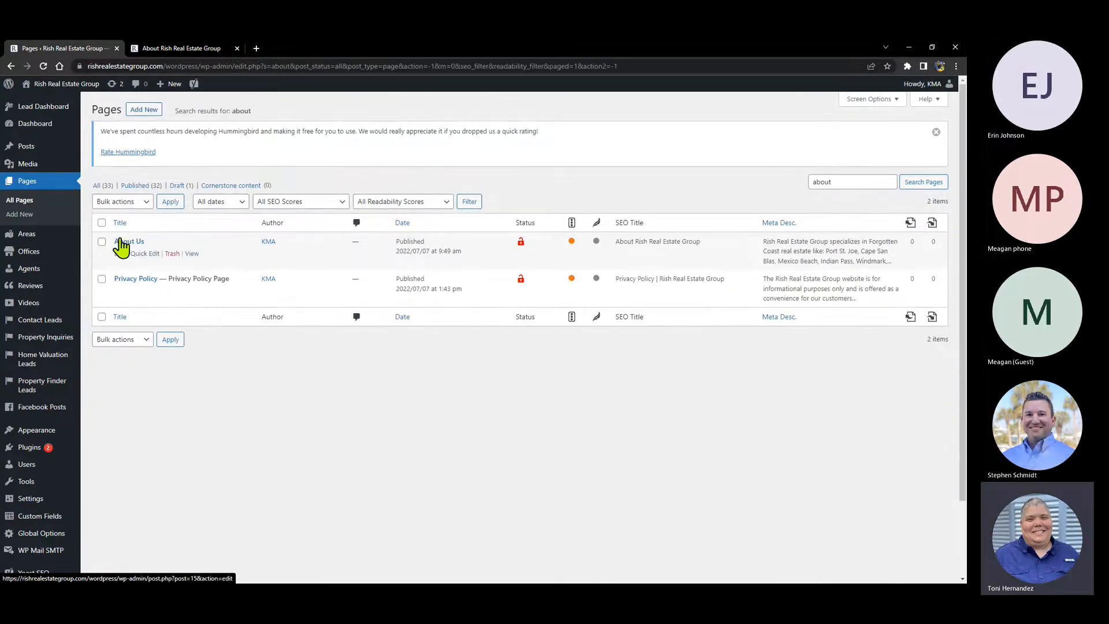
click(122, 243)
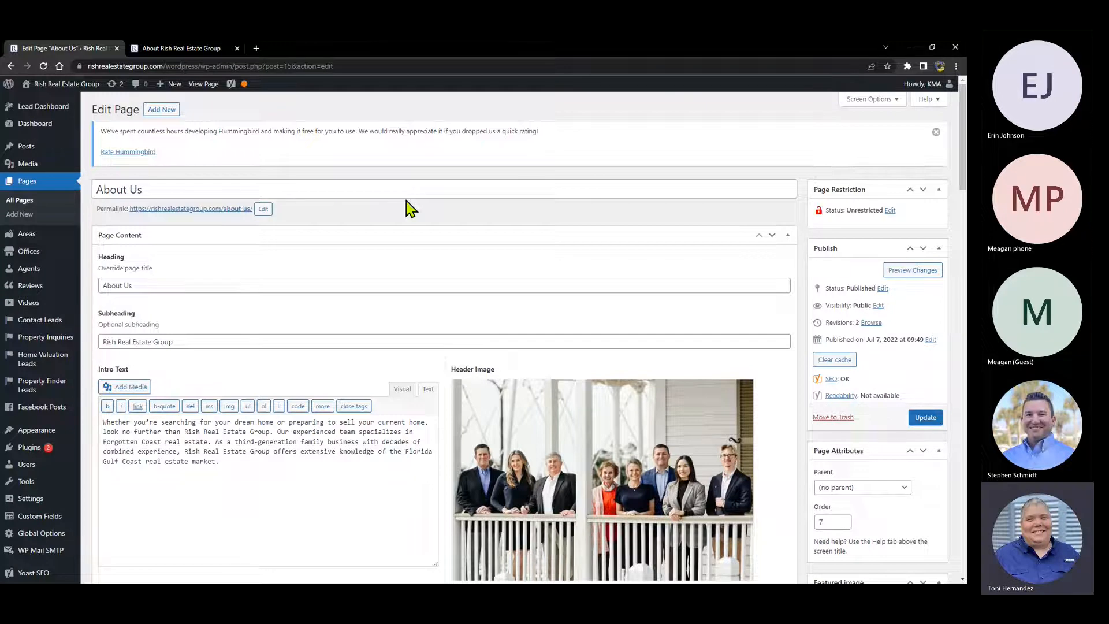
- Compare the About Us title, heading and subheading 'Rish Real Estate Group' with the live page
drag(213, 188, 96, 188)
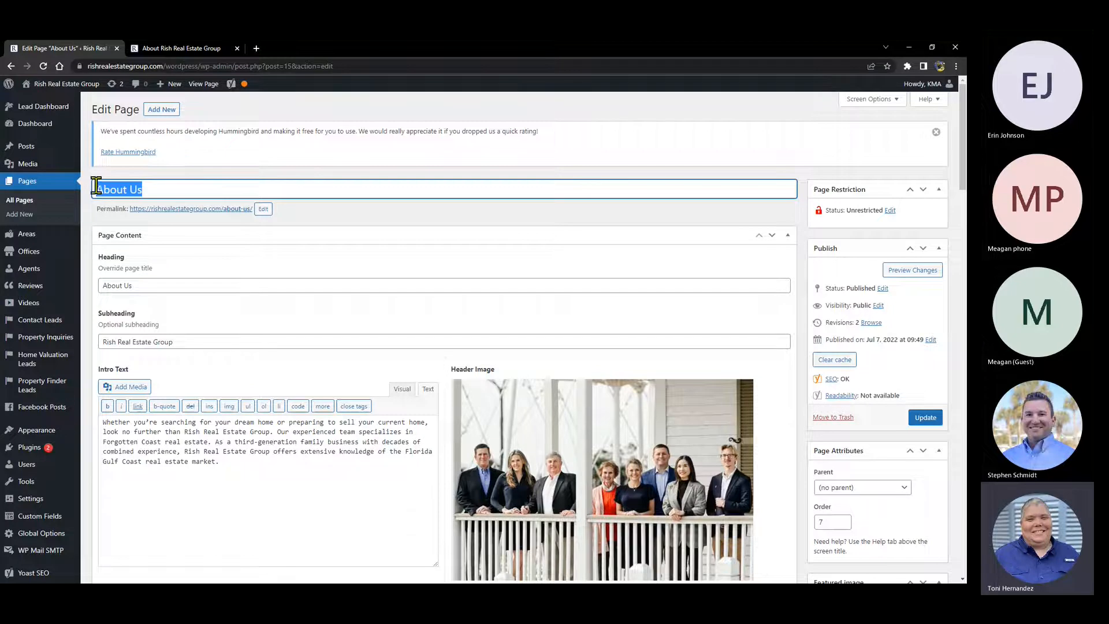
click(177, 48)
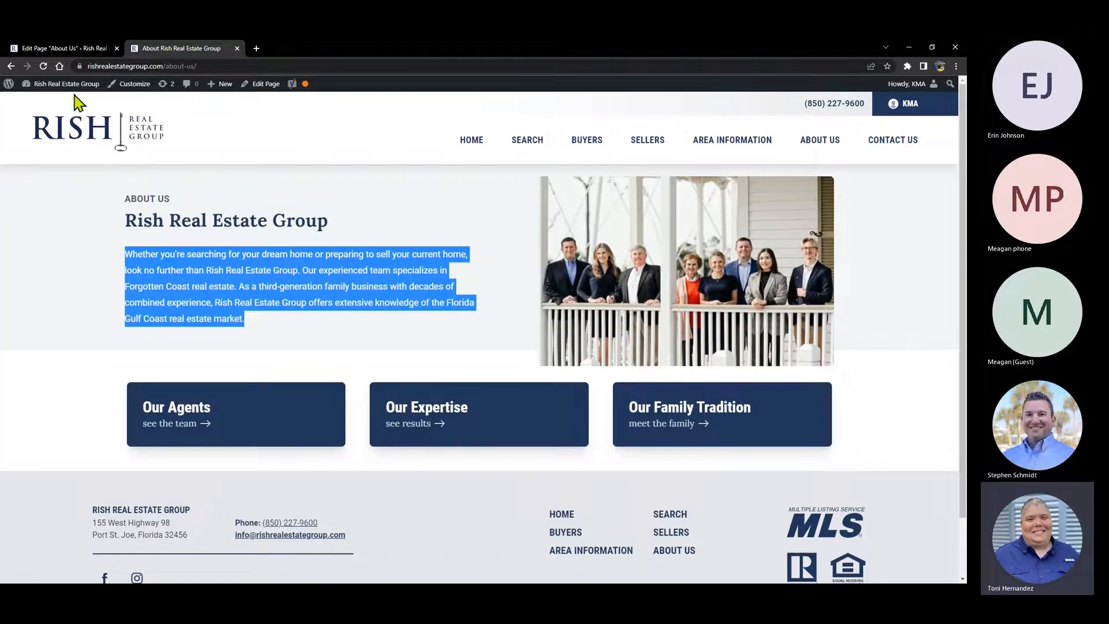
click(58, 52)
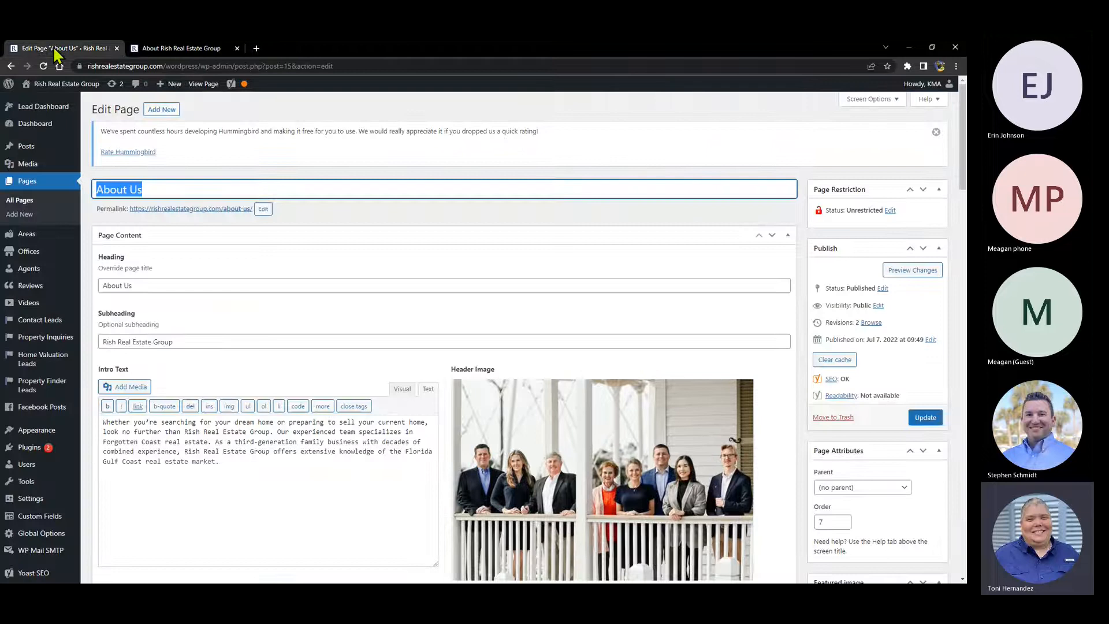
triple_click(158, 285)
triple_click(191, 341)
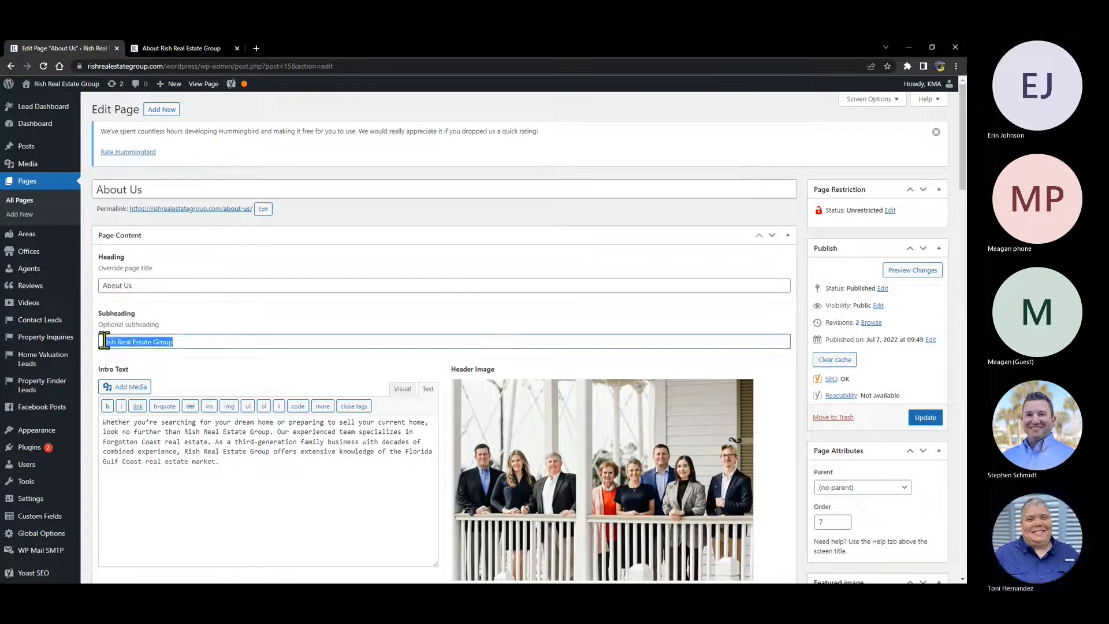
click(173, 49)
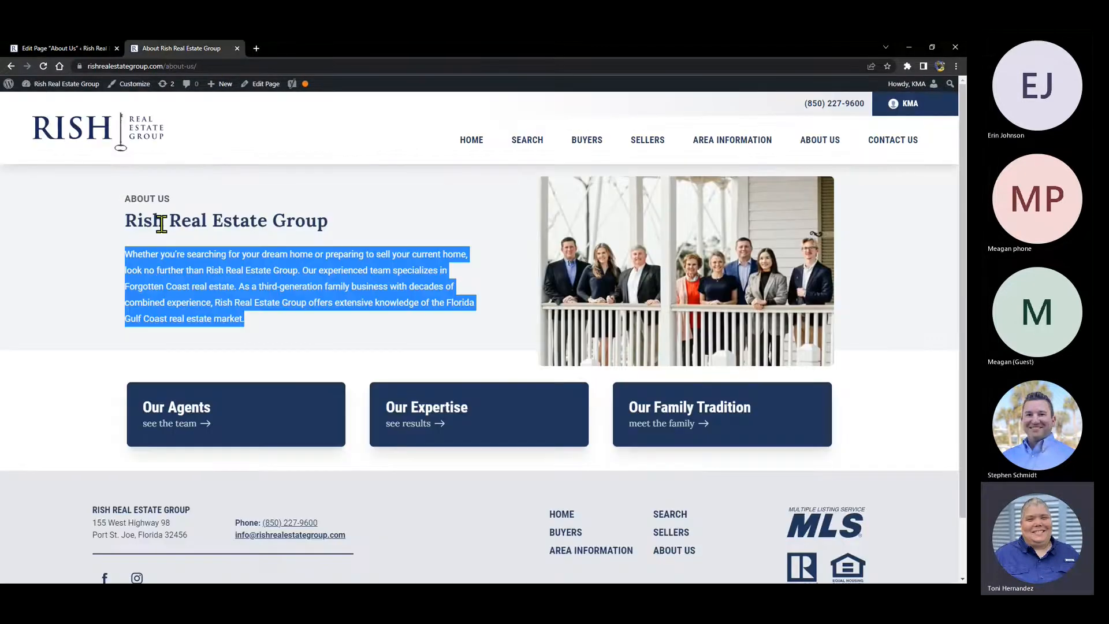
click(56, 50)
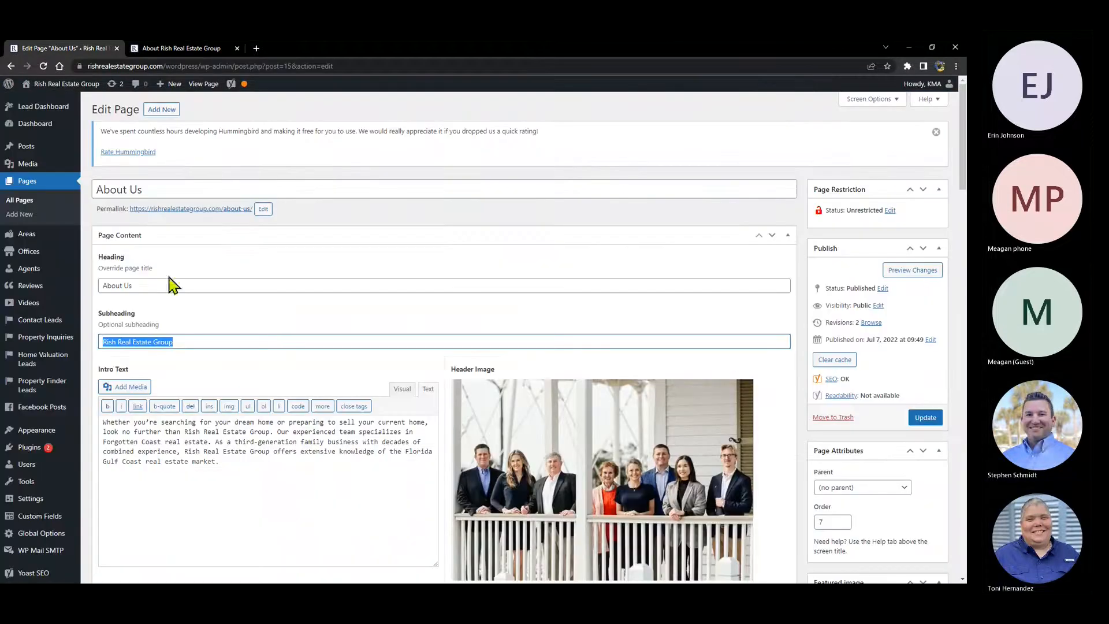
- Switch the Intro Text editor to Visual mode and select the intro paragraph
click(239, 481)
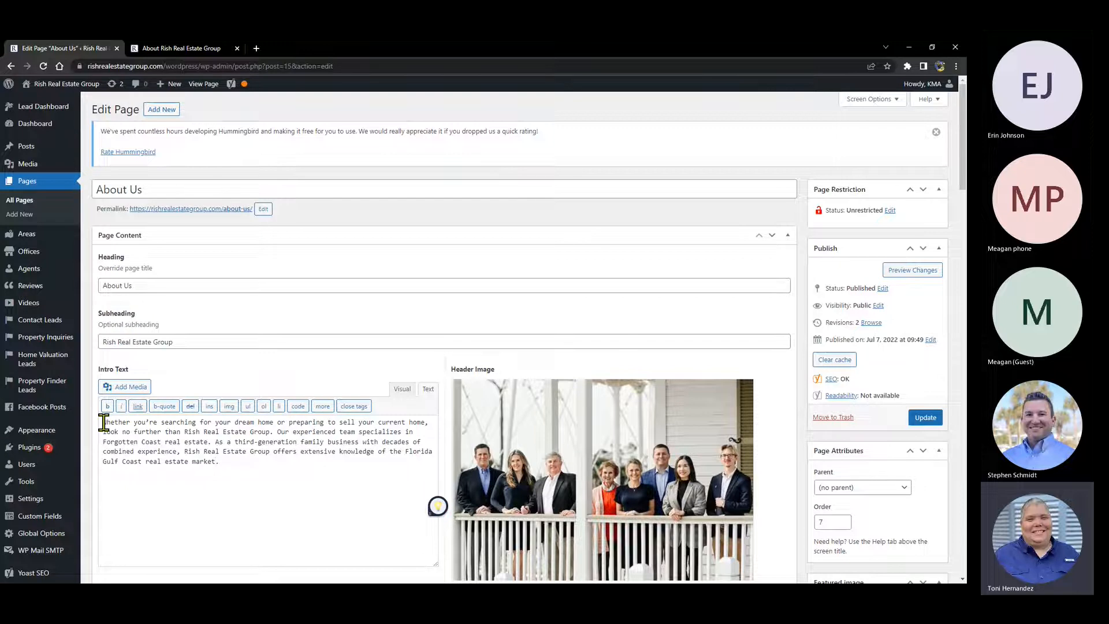
drag(102, 422, 261, 466)
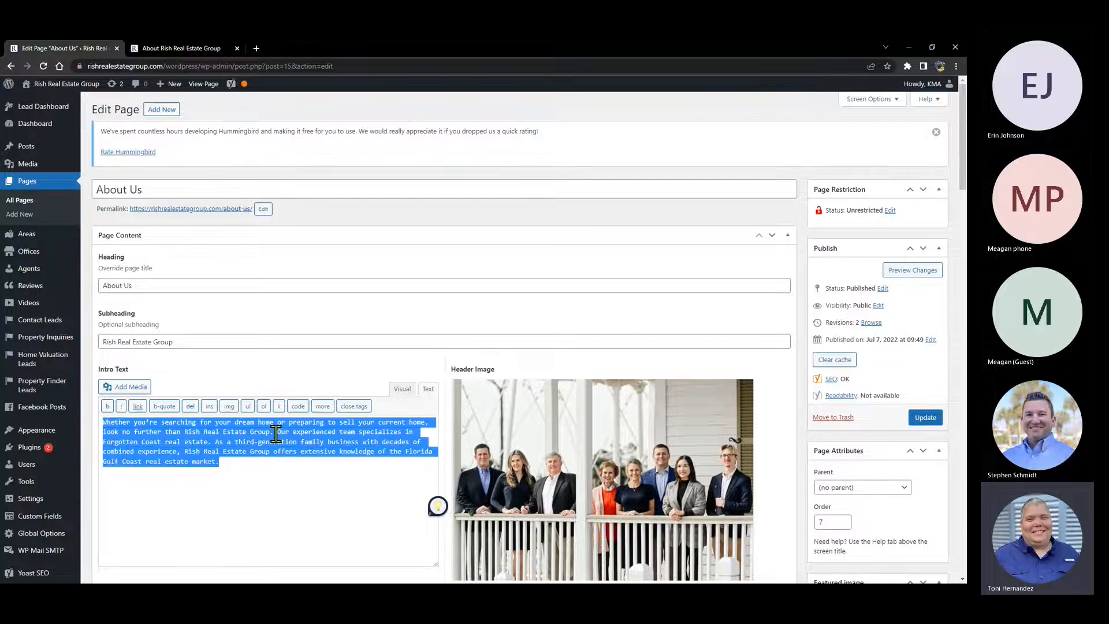
click(403, 390)
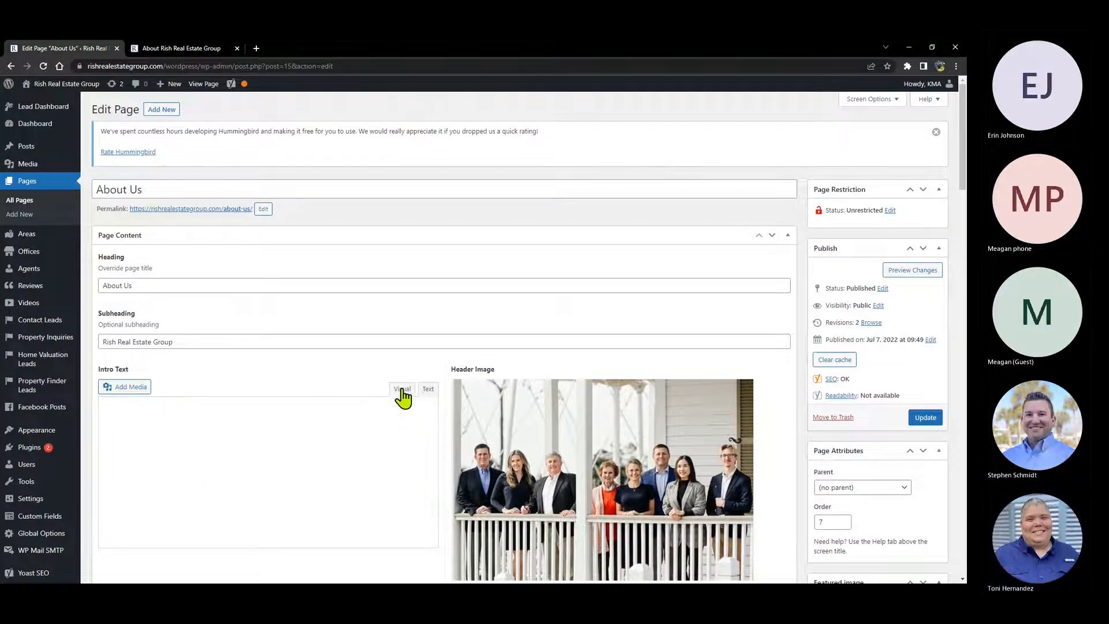
drag(103, 432, 178, 487)
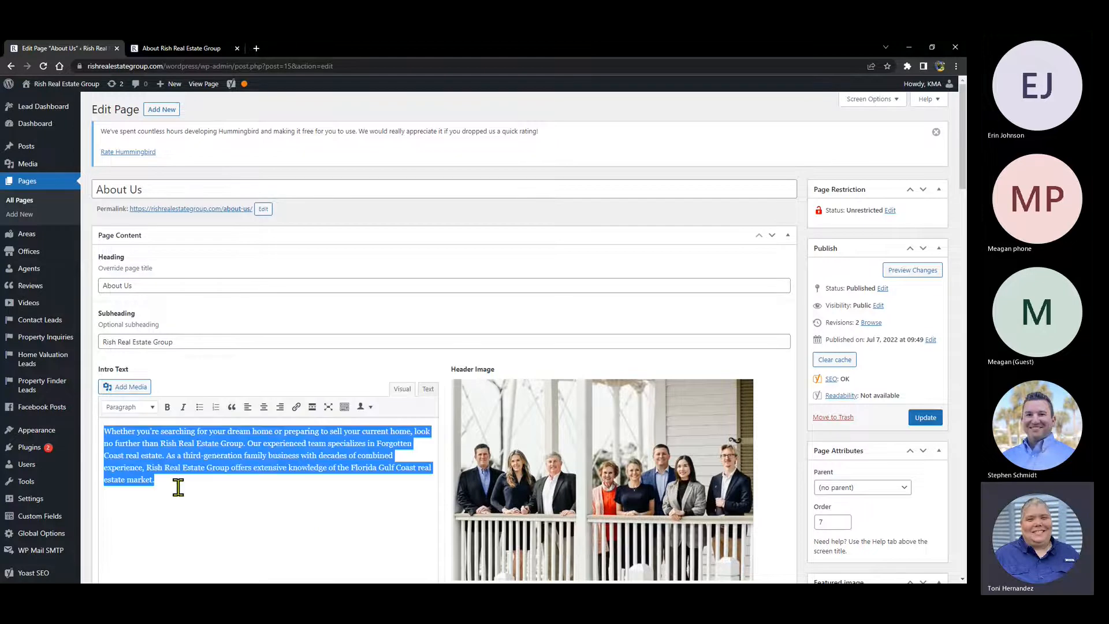
click(273, 496)
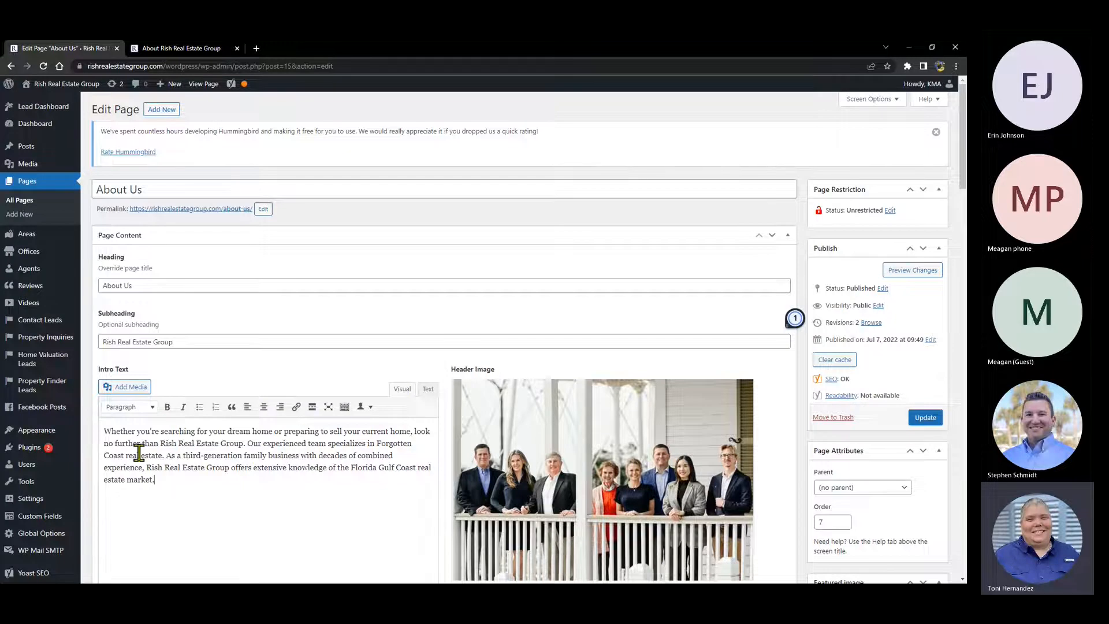
click(179, 46)
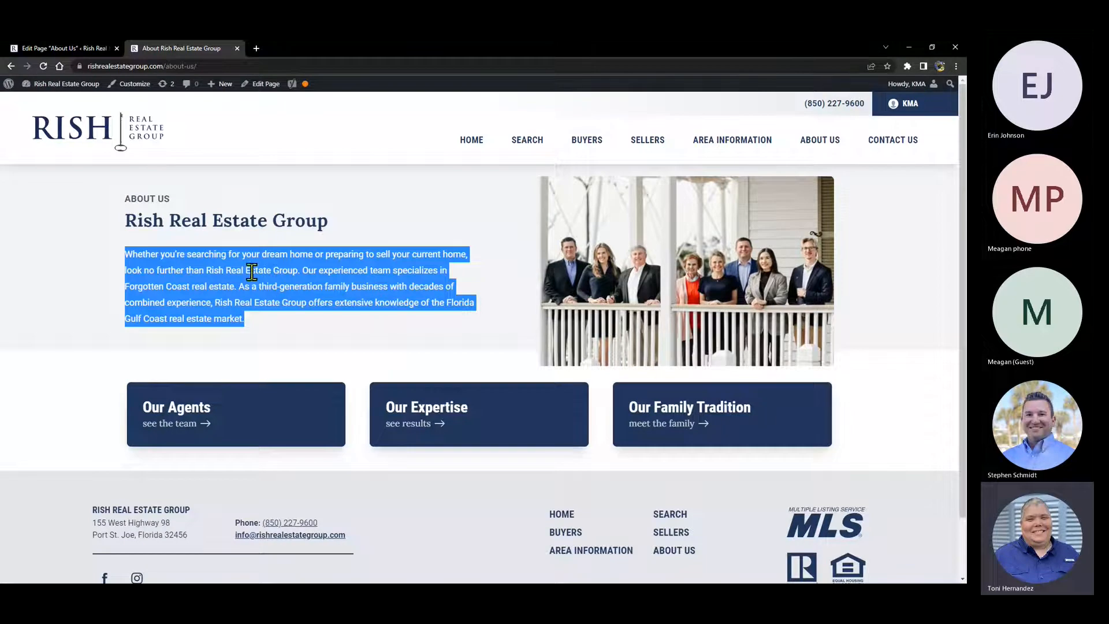
click(73, 50)
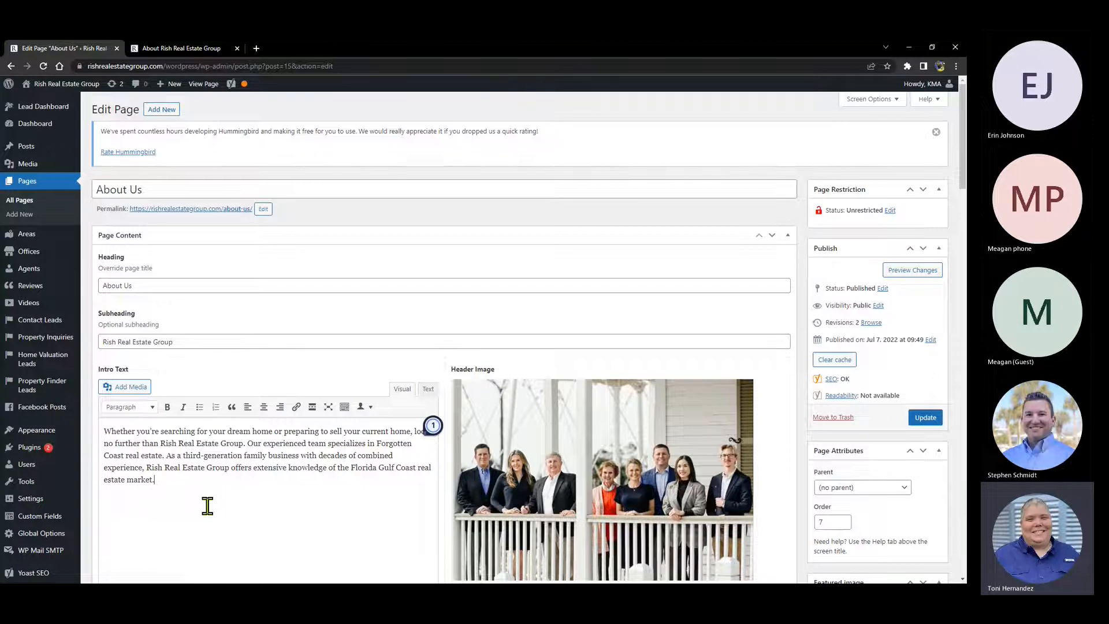
drag(172, 480, 104, 429)
click(170, 481)
- Below the intro paragraph, add the line 'Test title' and the paragraph 'test statement here.'
click(172, 483)
key(Return)
text(Test sentence goes here.)
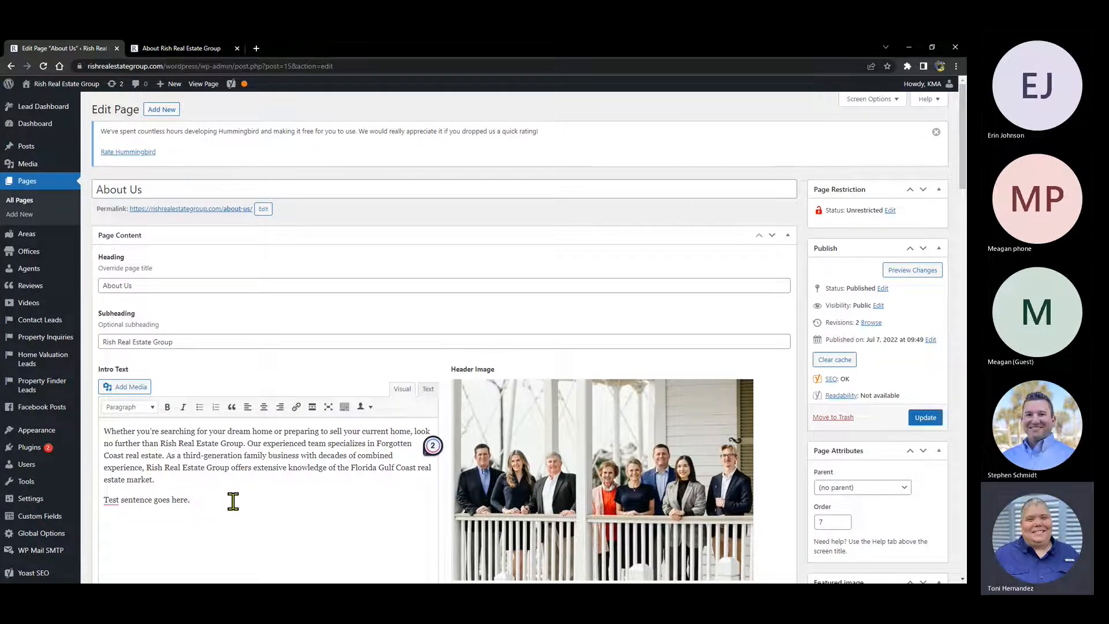
key(BackSpace)
key(BackSpace)
key(BackSpace)
key(BackSpace)
key(BackSpace)
key(BackSpace)
key(BackSpace)
key(BackSpace)
key(BackSpace)
key(BackSpace)
key(BackSpace)
key(BackSpace)
key(BackSpace)
key(BackSpace)
key(BackSpace)
key(BackSpace)
key(BackSpace)
key(BackSpace)
key(BackSpace)
text(title)
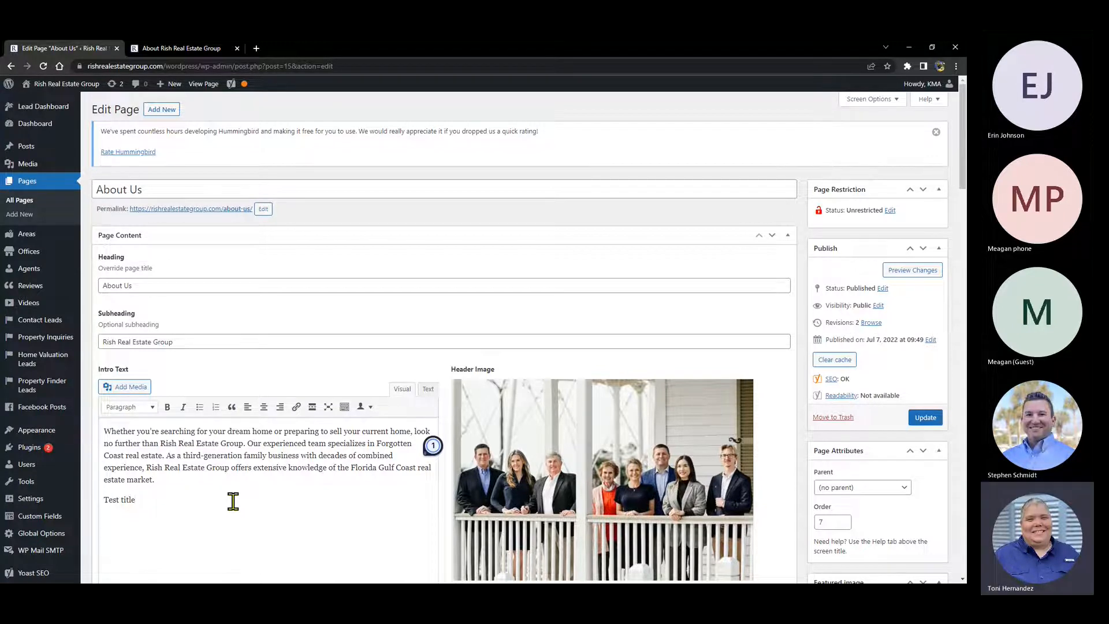
key(Return)
text(test st)
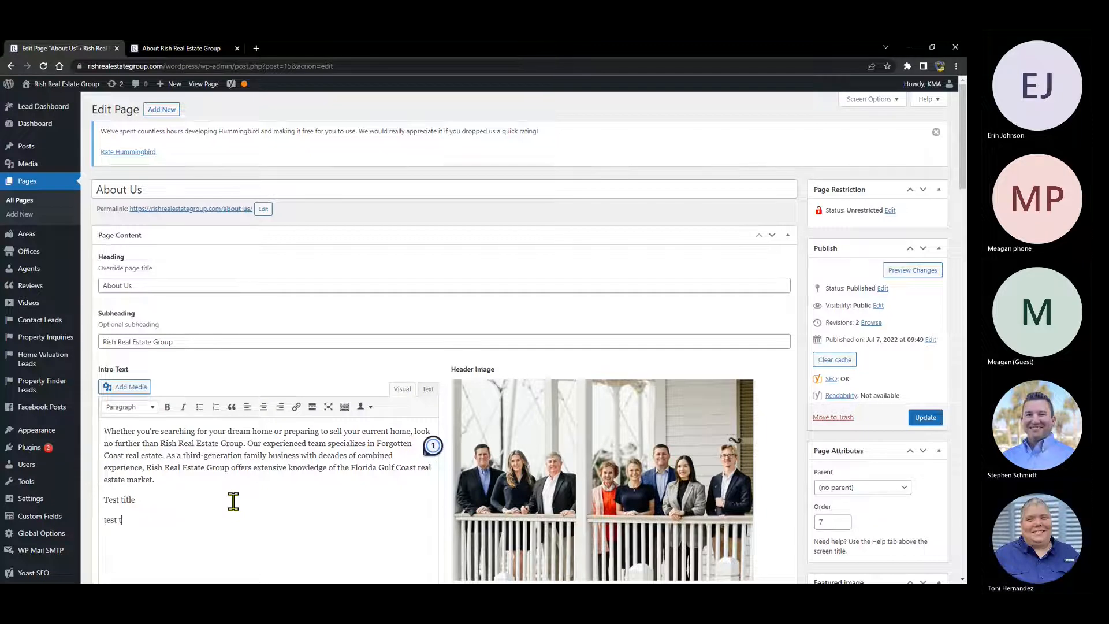
text(atement)
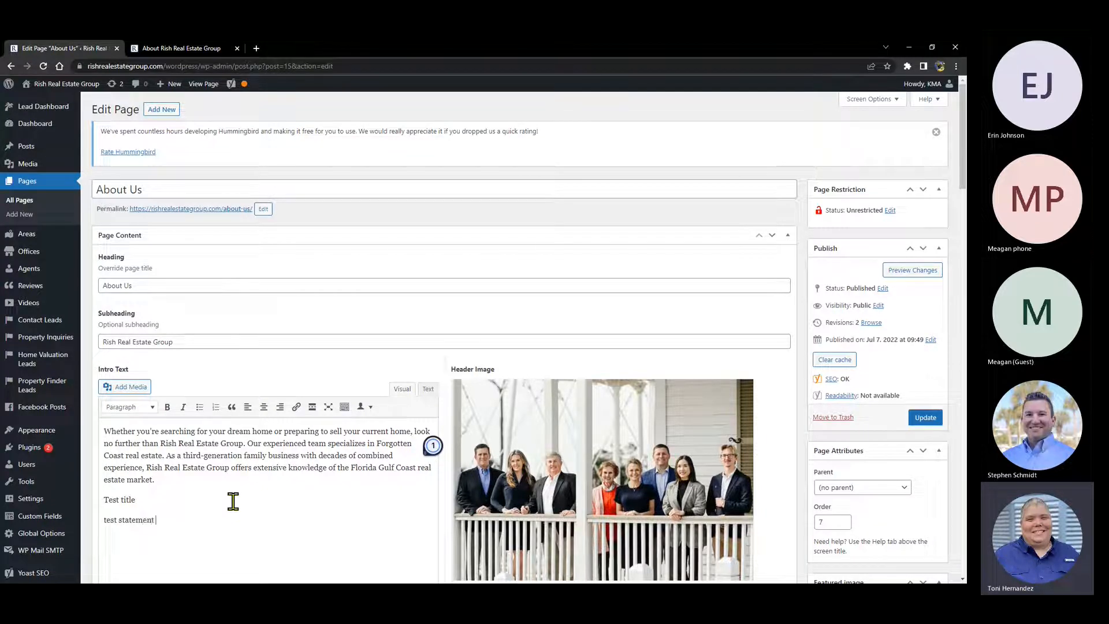
text( here.)
- Format the 'Test title' line as Heading 2 using the Paragraph format dropdown
triple_click(119, 499)
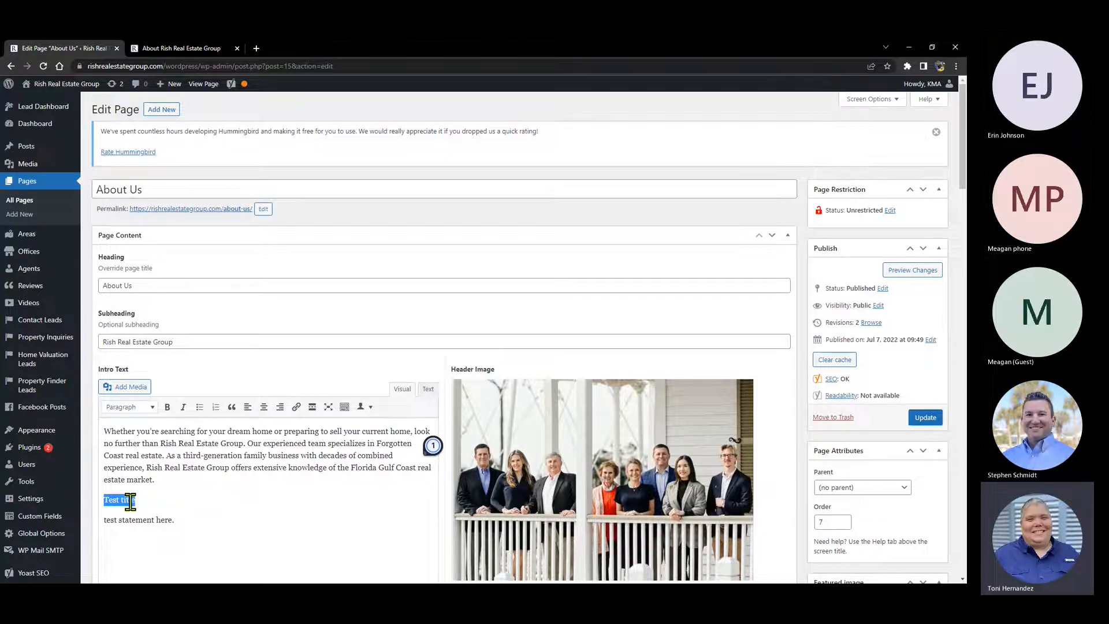
click(138, 409)
click(945, 529)
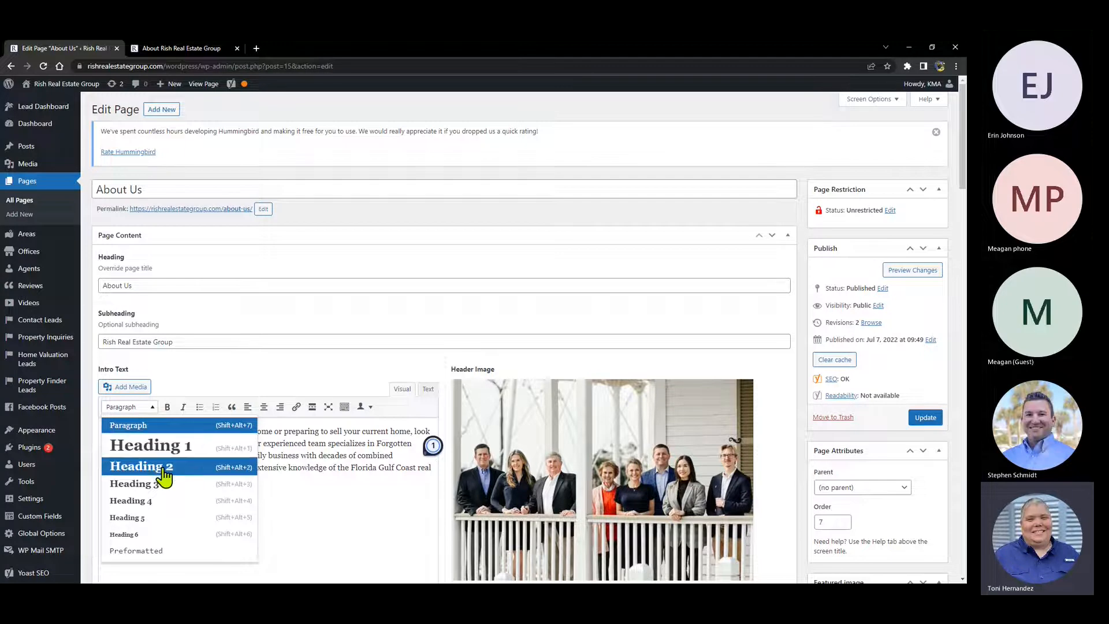
click(142, 465)
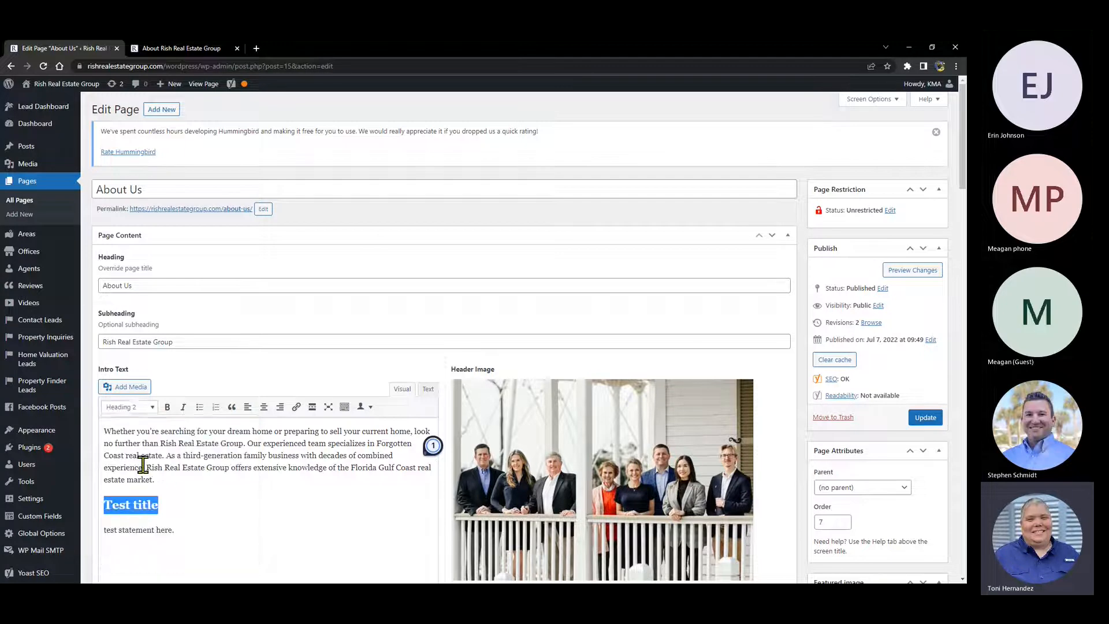
click(153, 513)
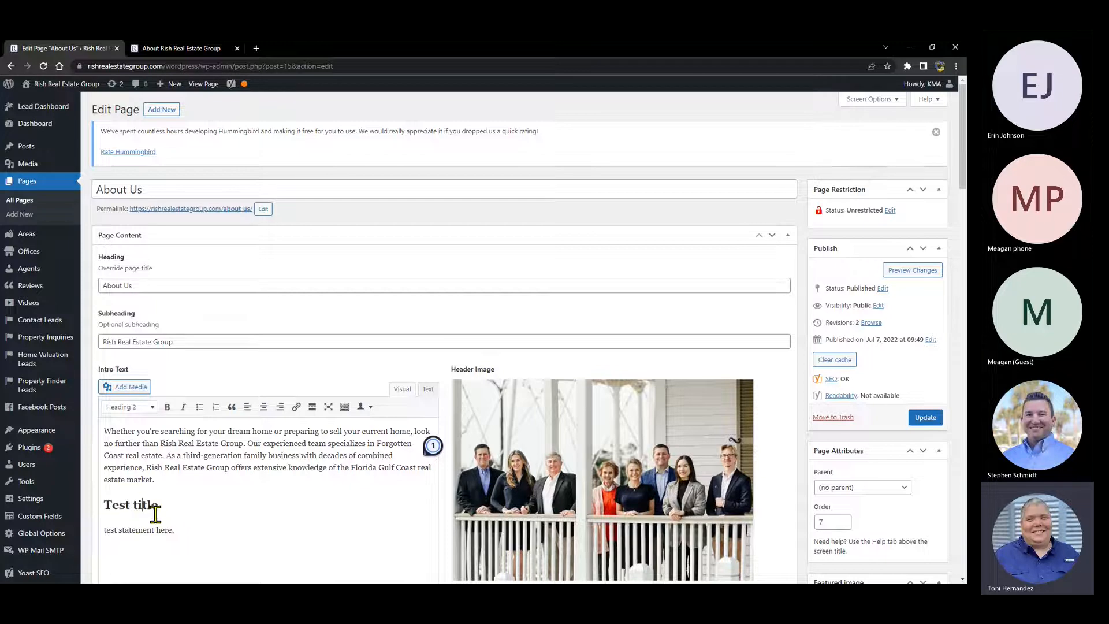
drag(159, 505, 98, 505)
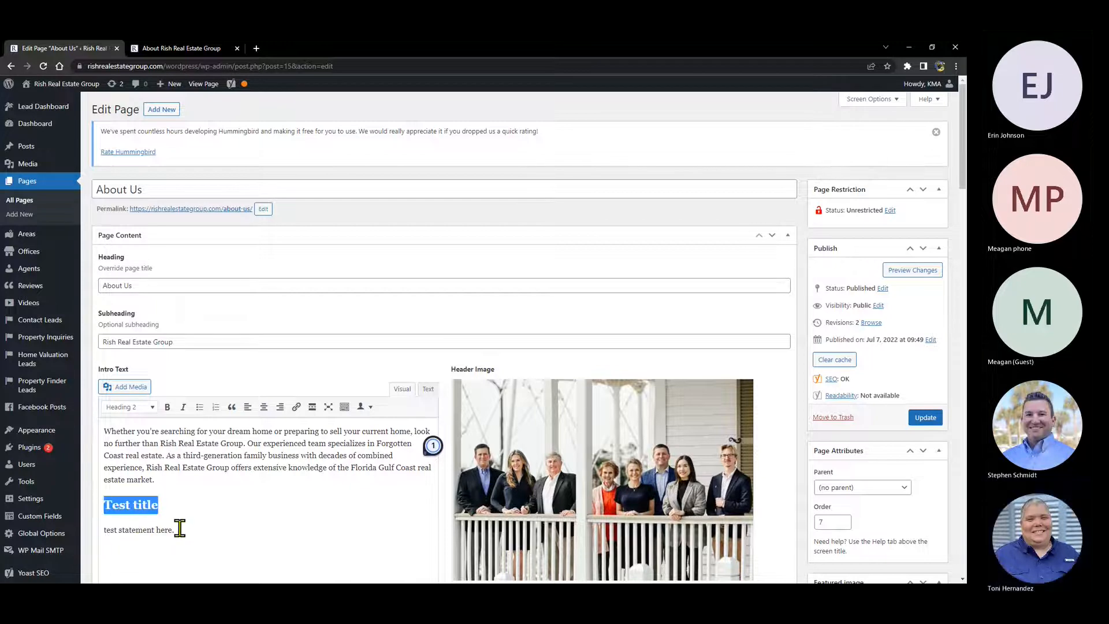
drag(175, 529, 104, 527)
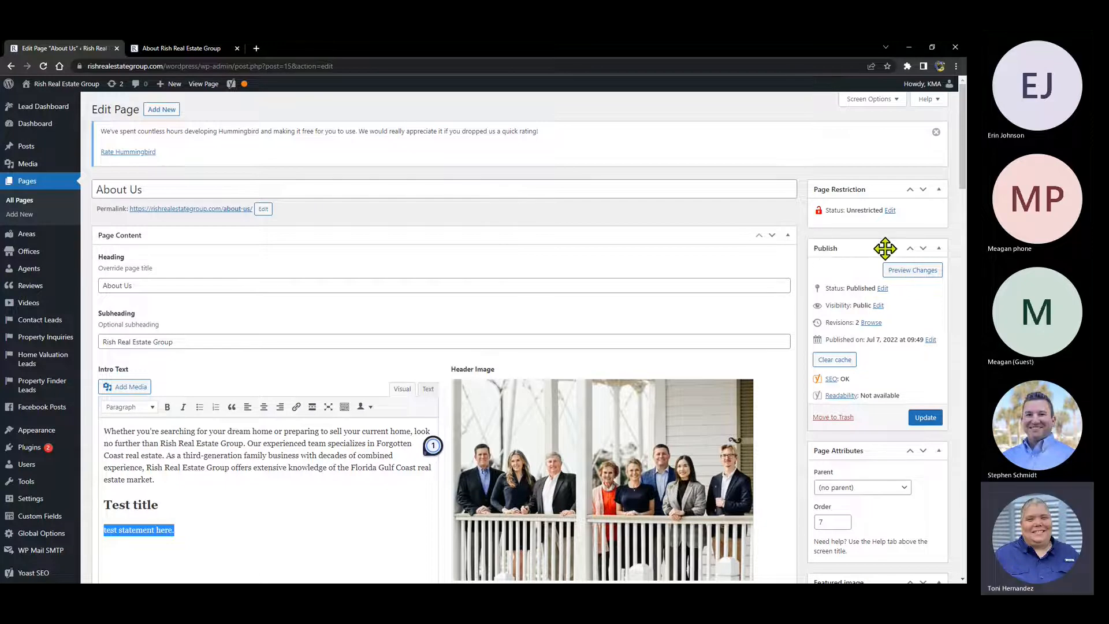
- Preview the About Us changes and compare the Test title section against the reloaded live page
click(912, 271)
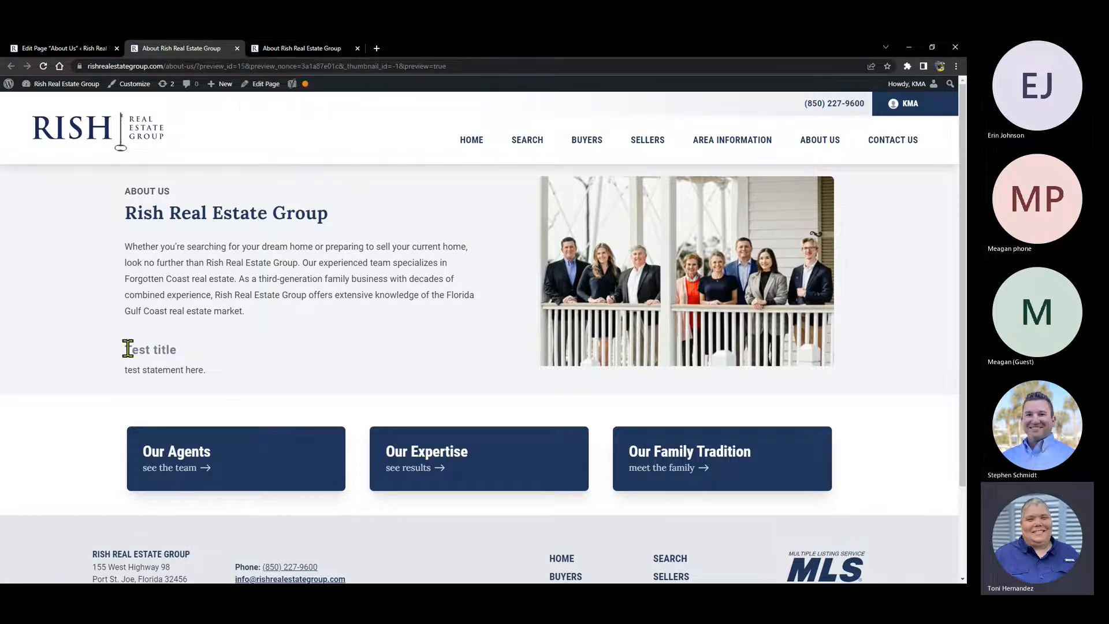
drag(185, 354, 123, 354)
drag(217, 377, 133, 369)
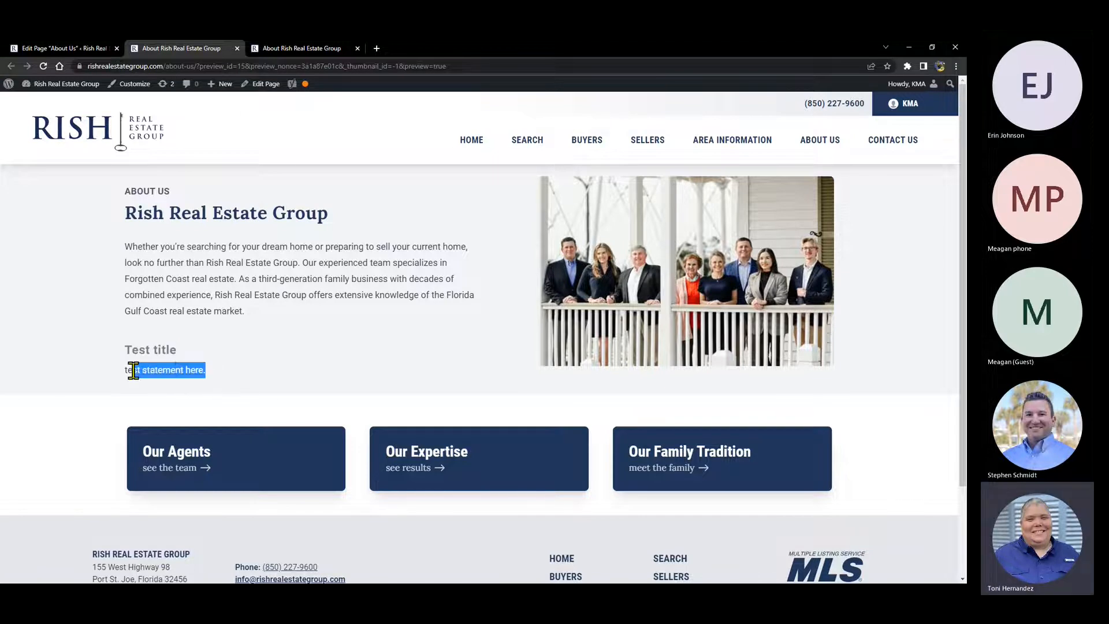
click(299, 300)
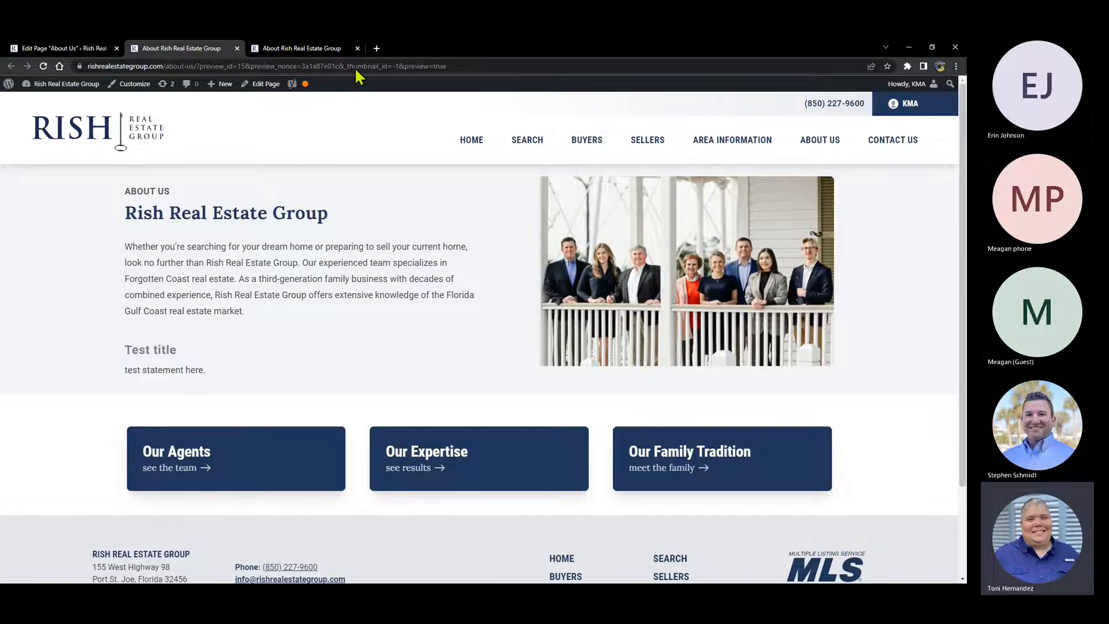
click(282, 48)
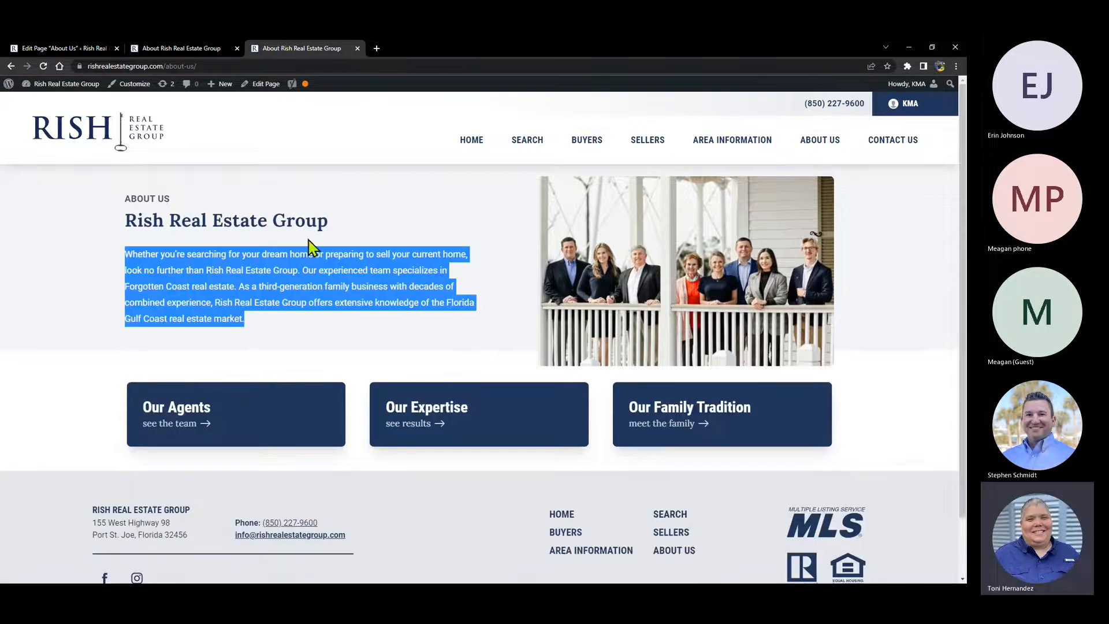
click(43, 66)
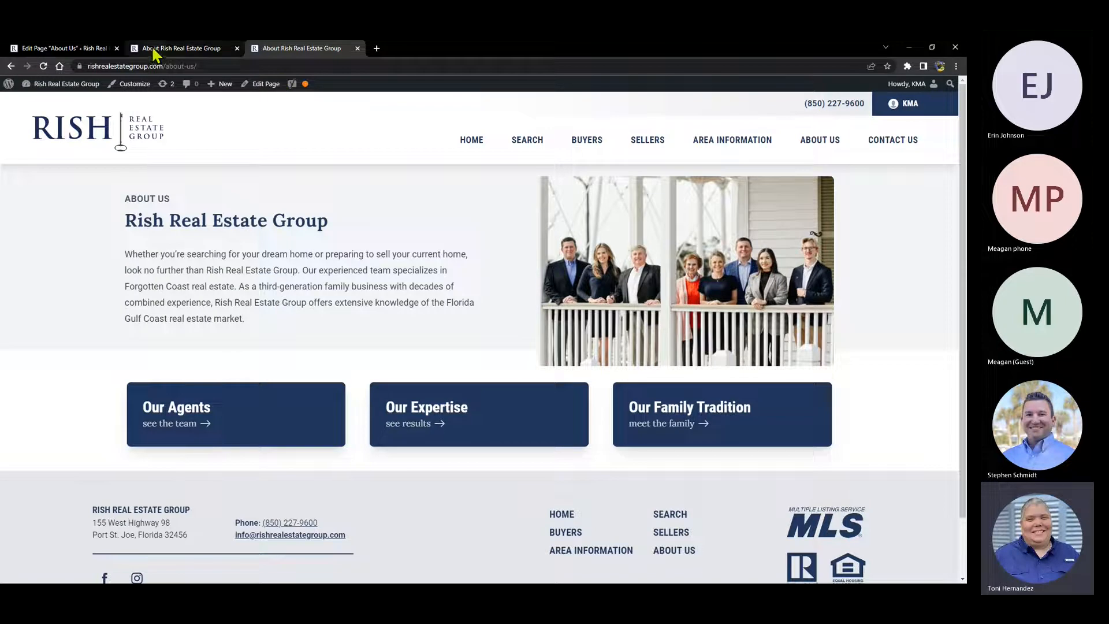
click(166, 56)
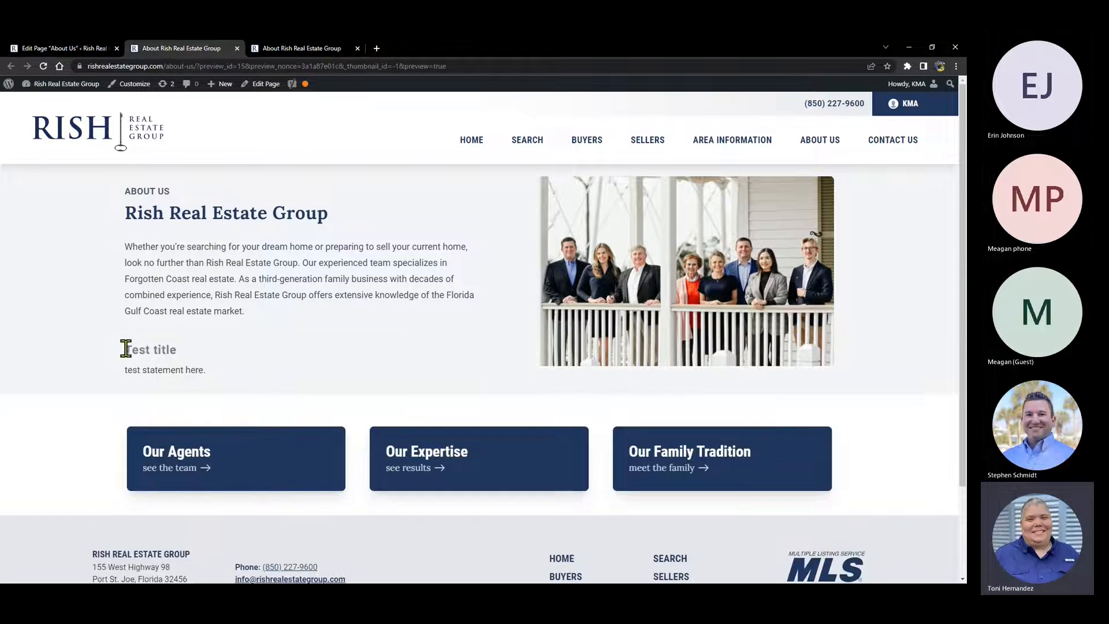
drag(124, 348, 231, 376)
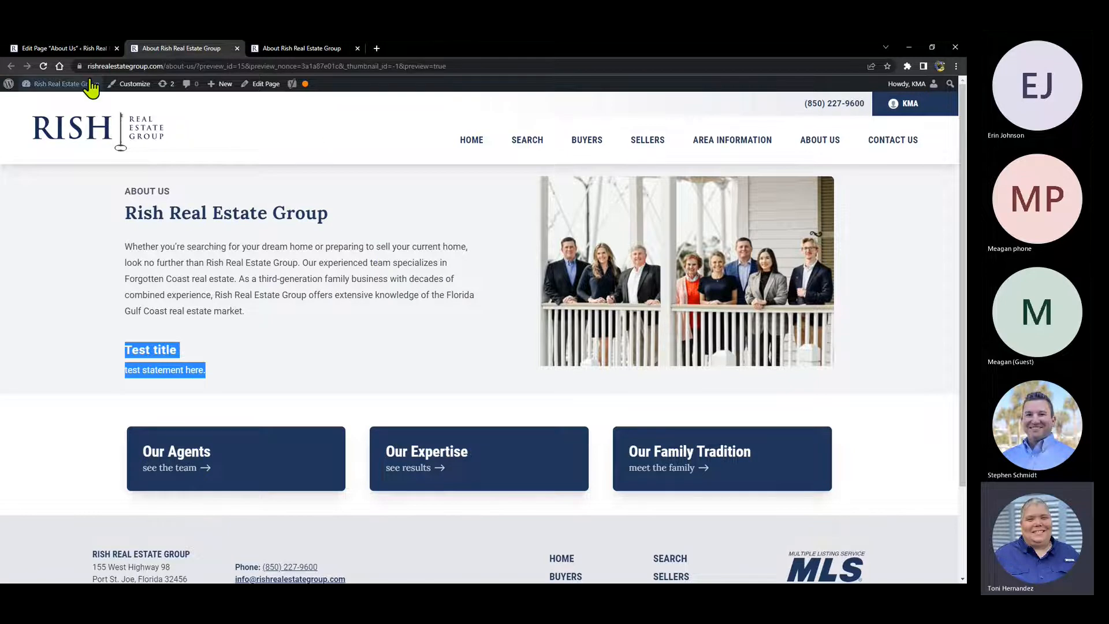
click(61, 48)
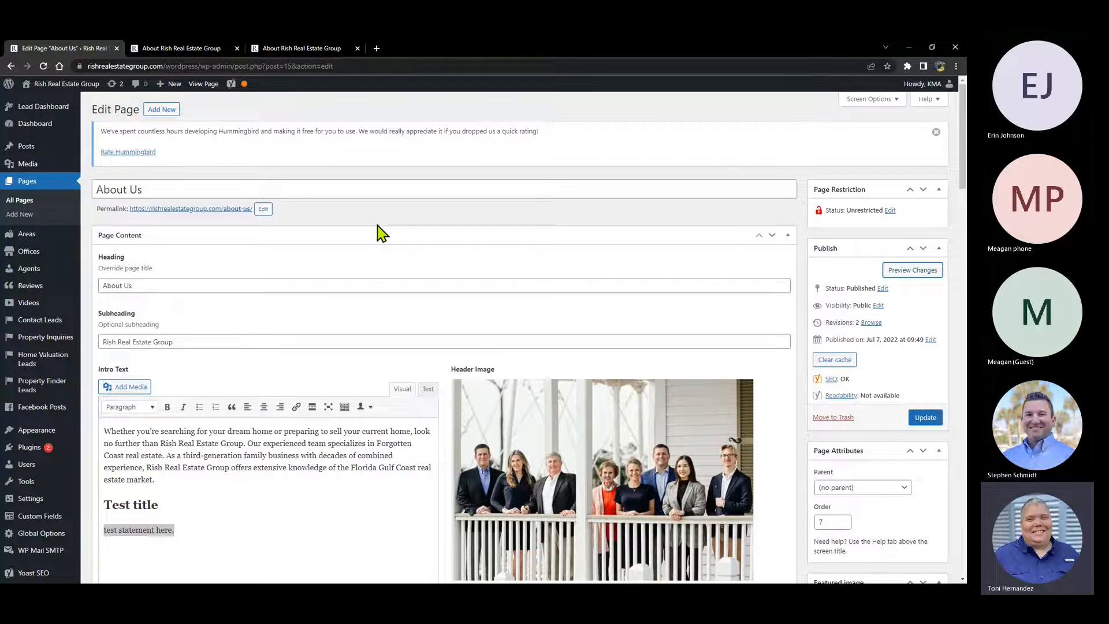
- Select 'test statement here.' and try bold, italic, bulleted and numbered list formatting on it
click(199, 532)
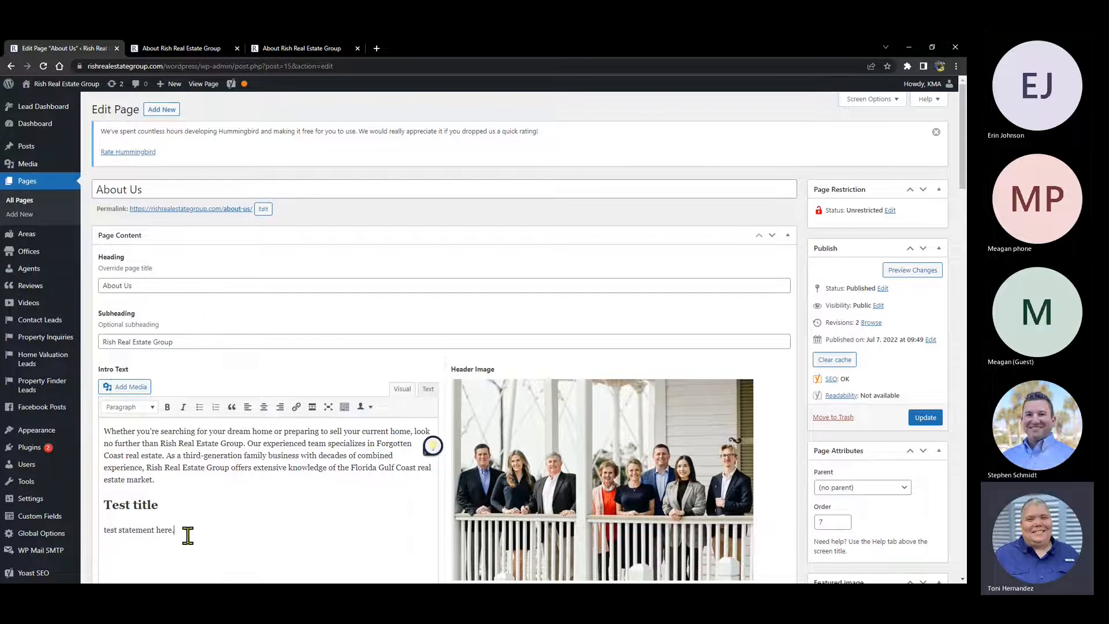
drag(185, 531, 101, 532)
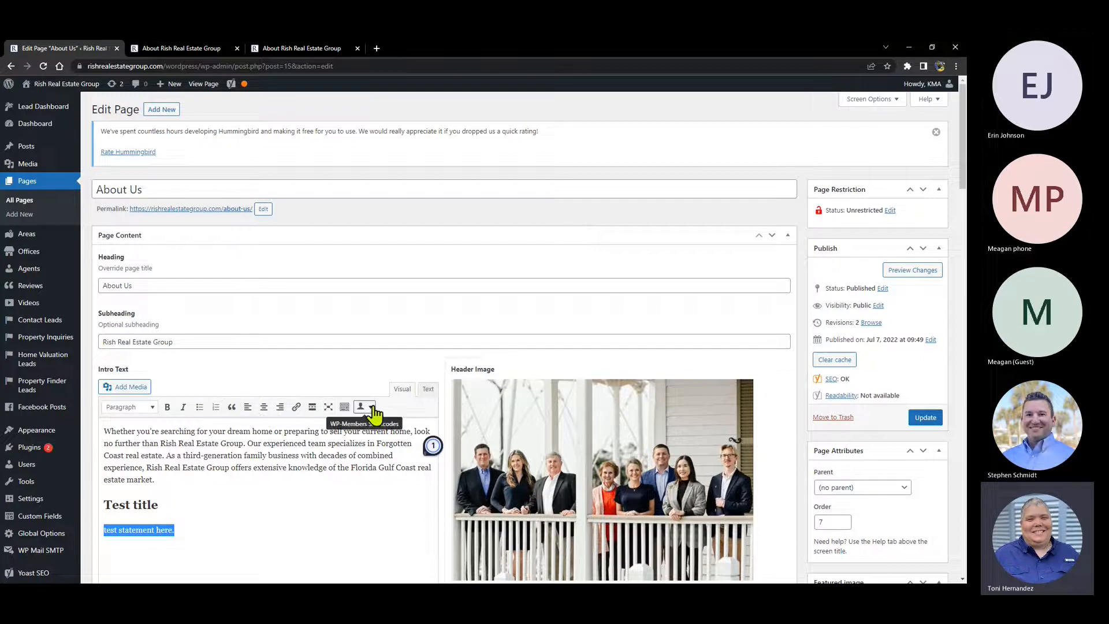
click(168, 407)
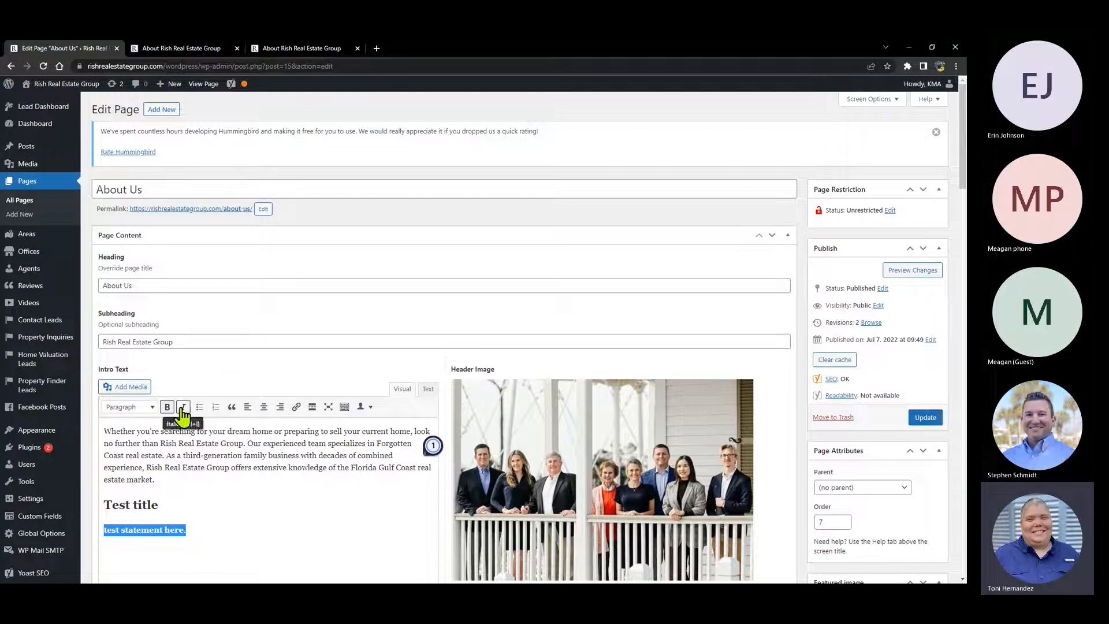
click(182, 409)
click(200, 407)
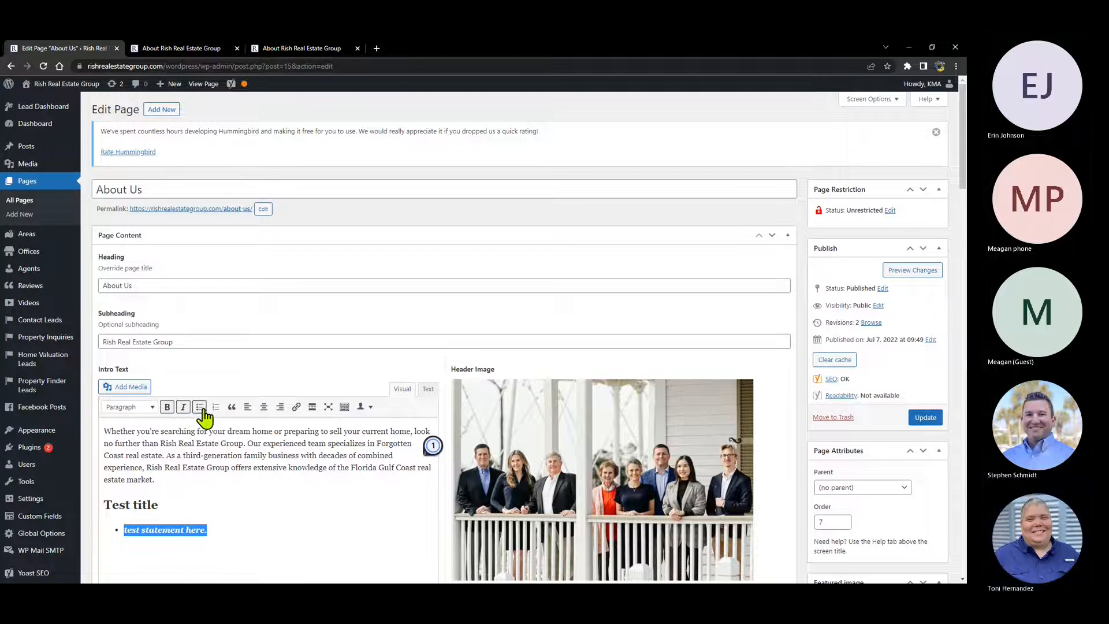
click(201, 408)
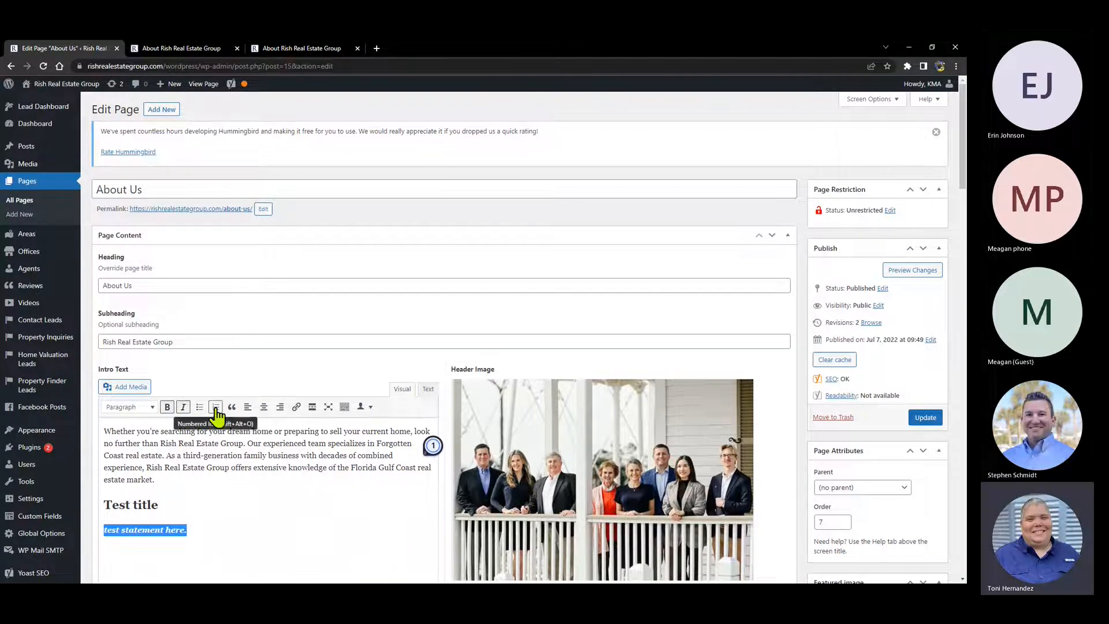
click(216, 408)
click(216, 408)
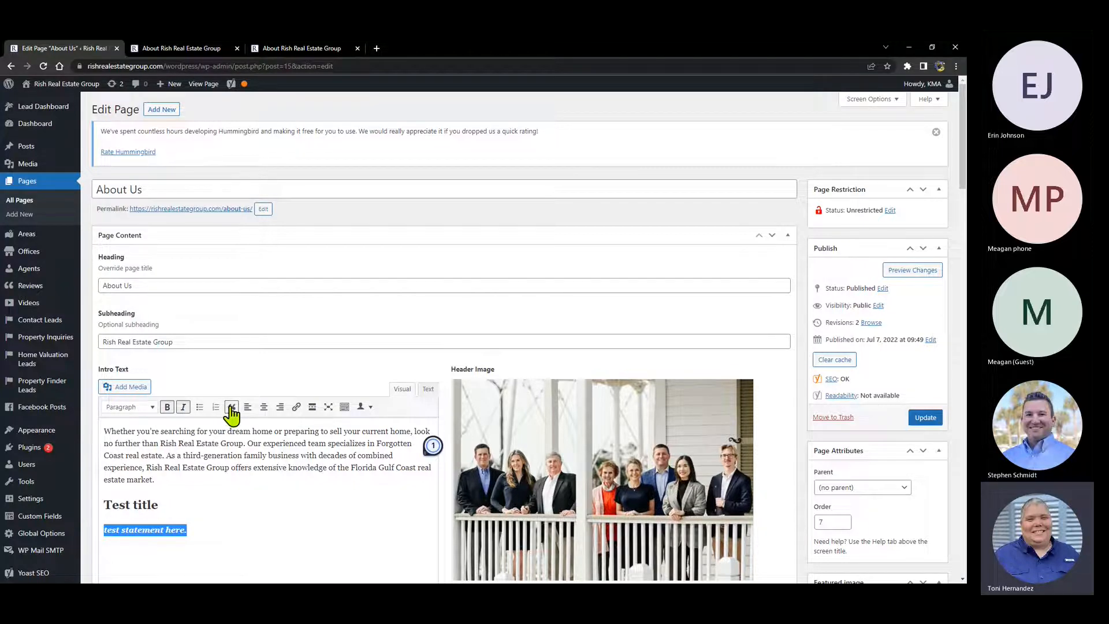
- Preview the line centred, then return it to left-aligned text without italics or bold
click(264, 407)
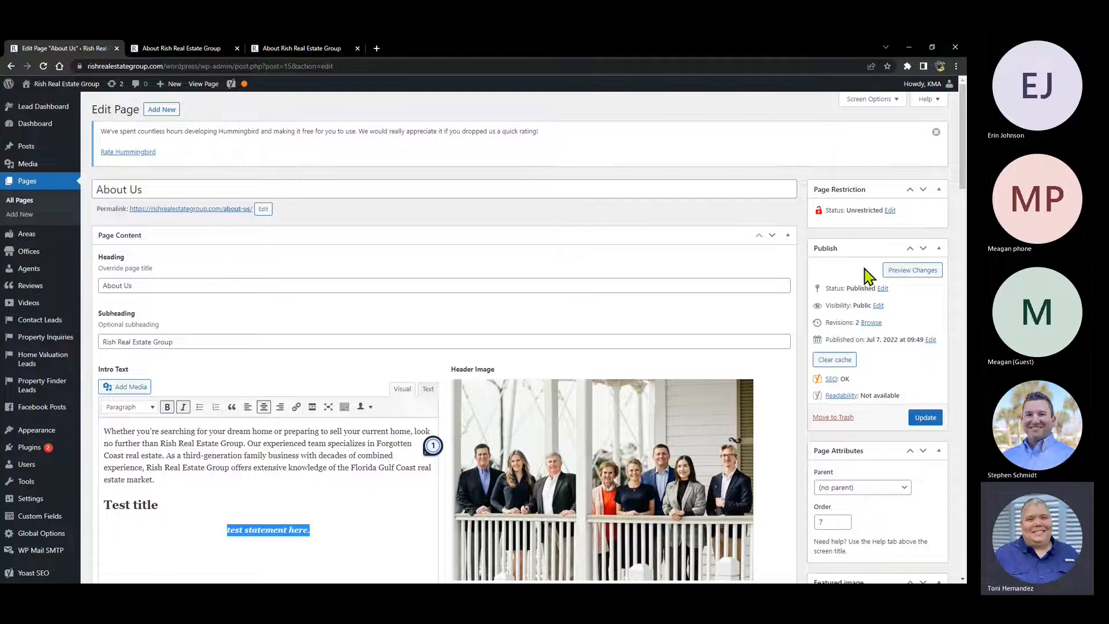
click(899, 272)
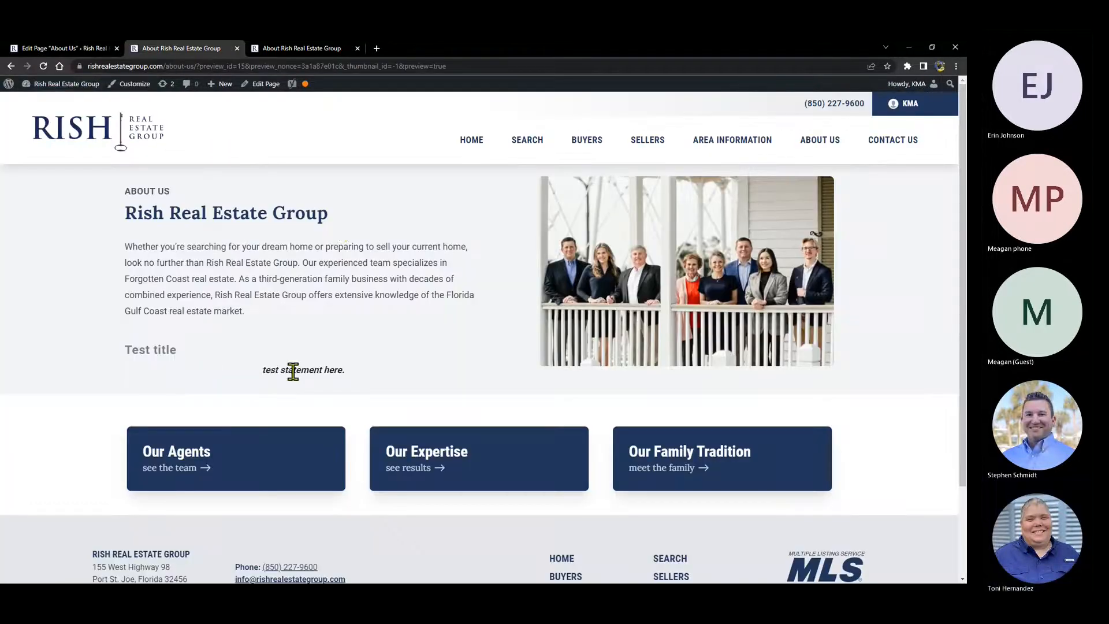
click(58, 48)
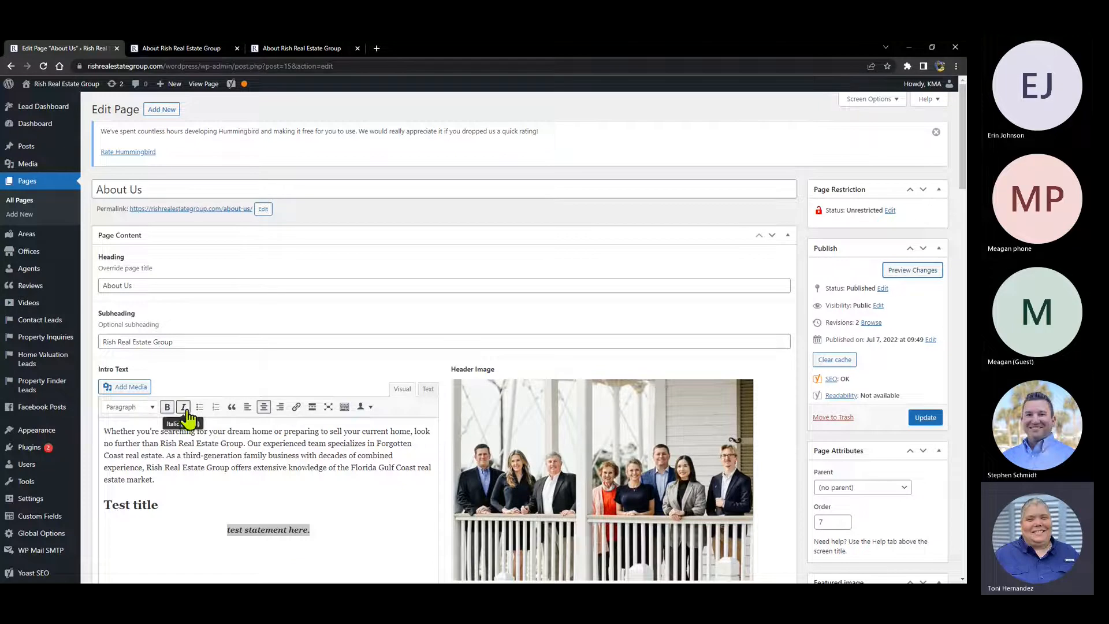
click(247, 407)
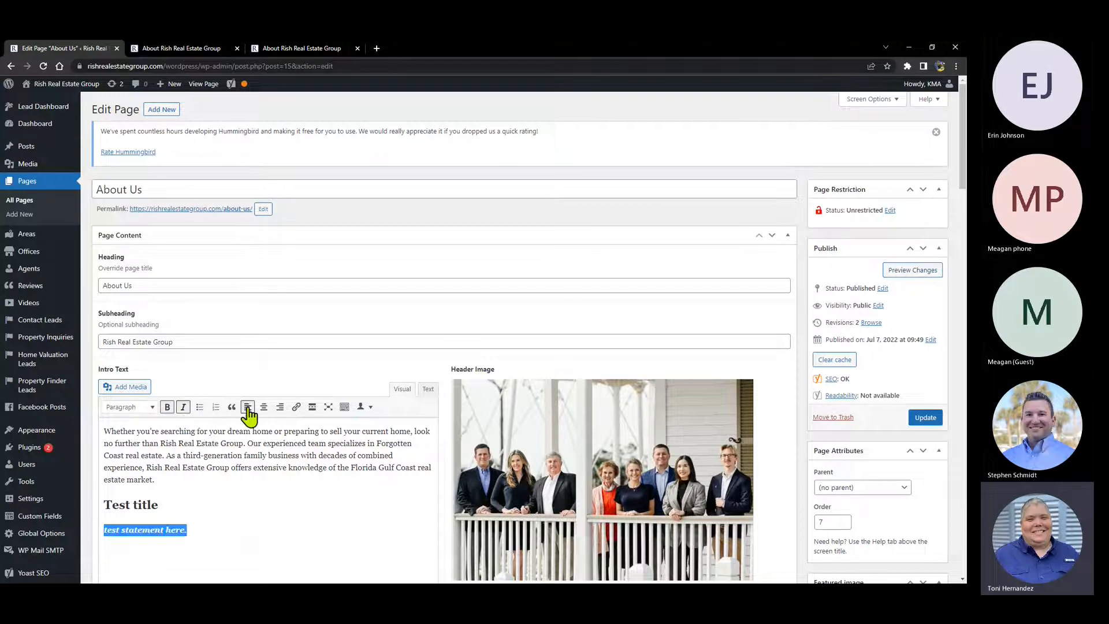
click(182, 407)
click(167, 407)
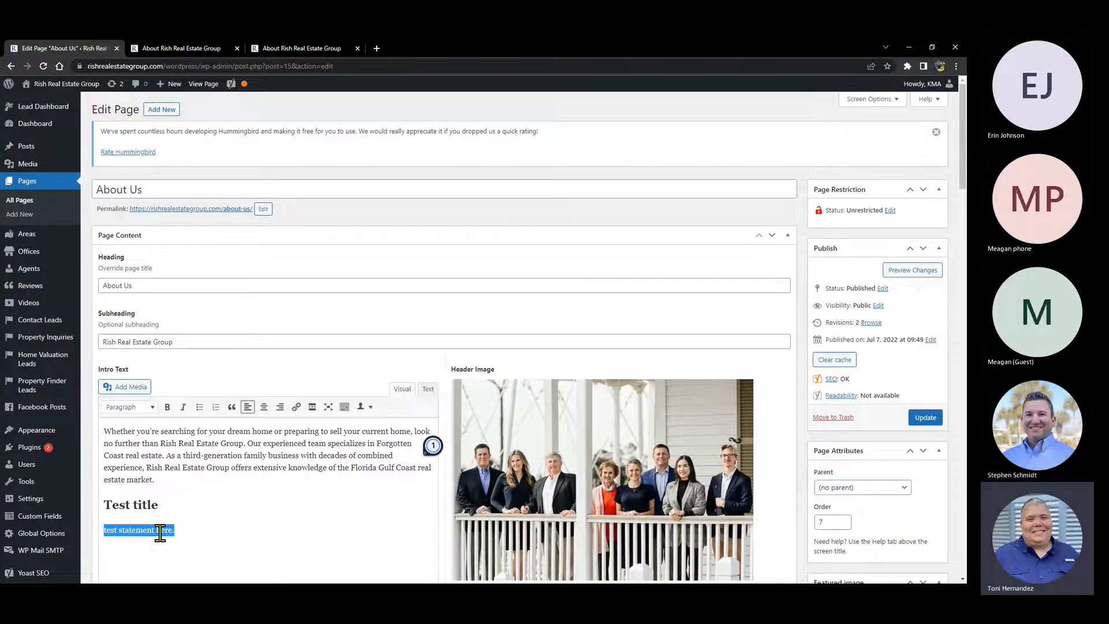
- Open the link entry box for 'test statement here.' and compare against the live About Us page
click(296, 407)
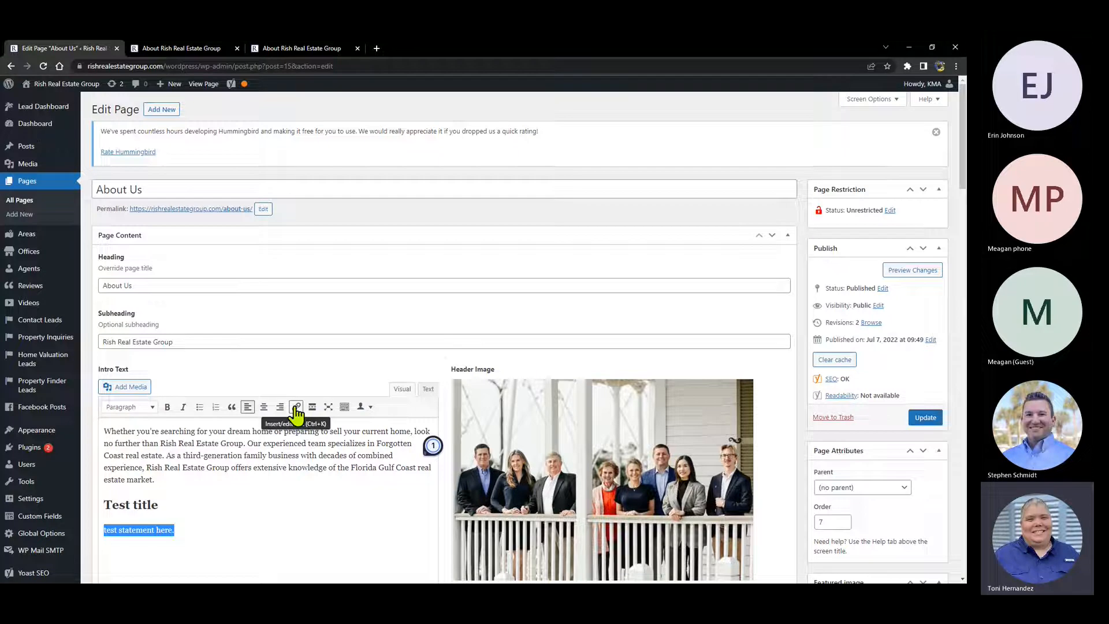
click(295, 406)
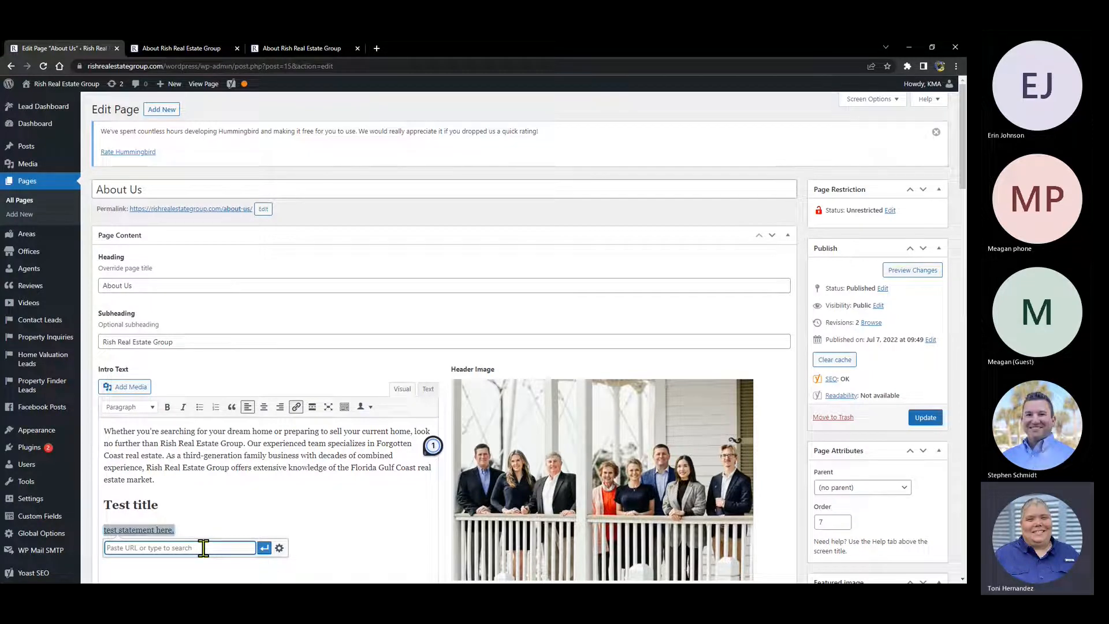
click(277, 44)
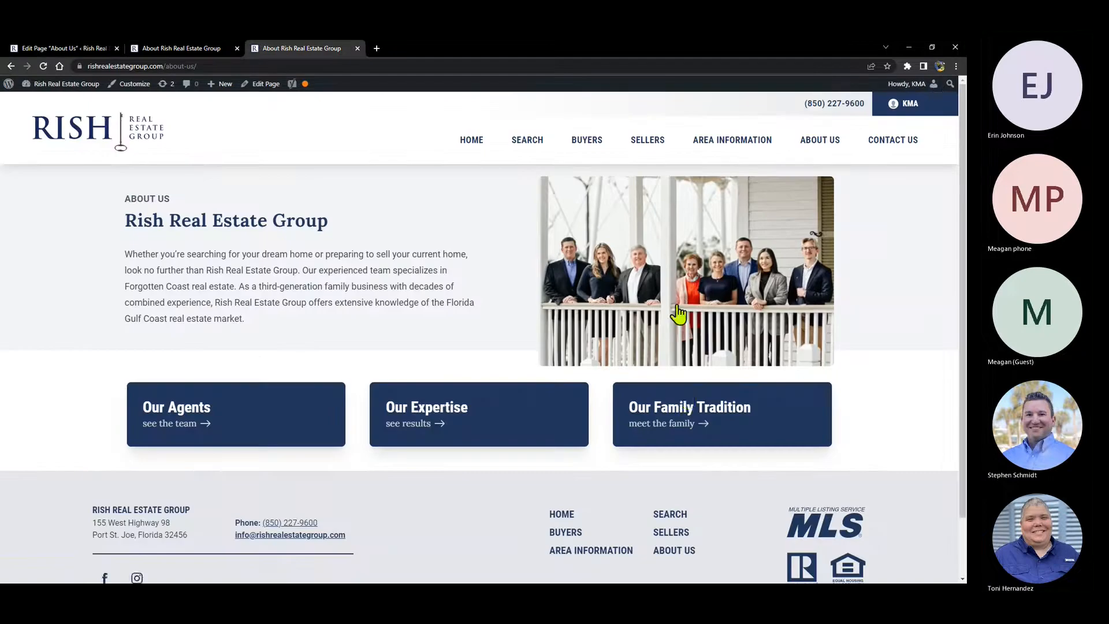
mouse_move(632, 153)
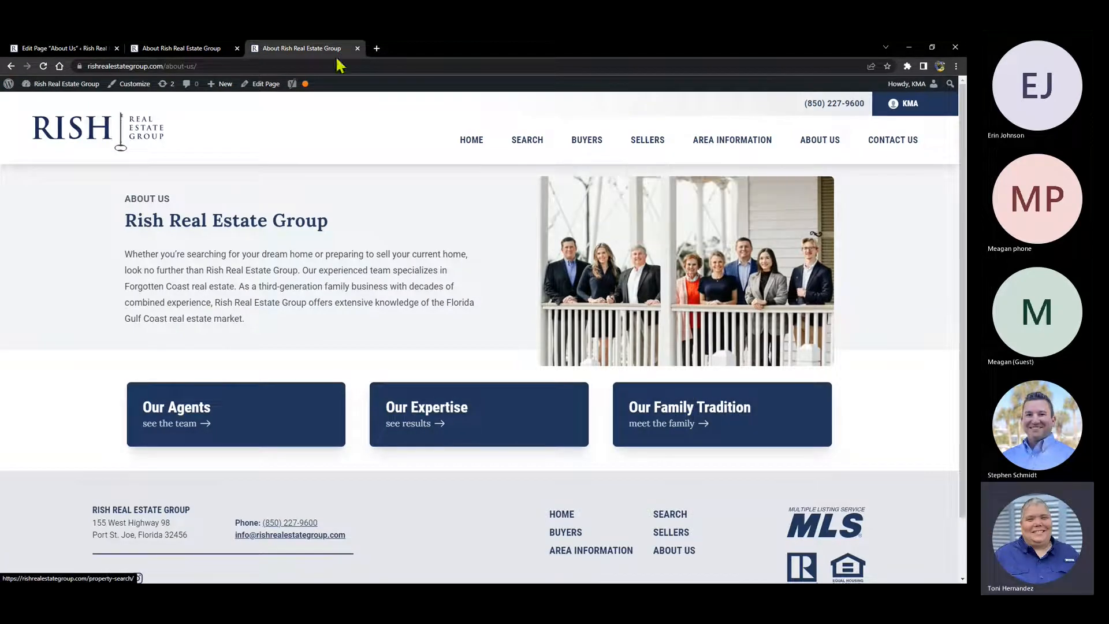
click(45, 47)
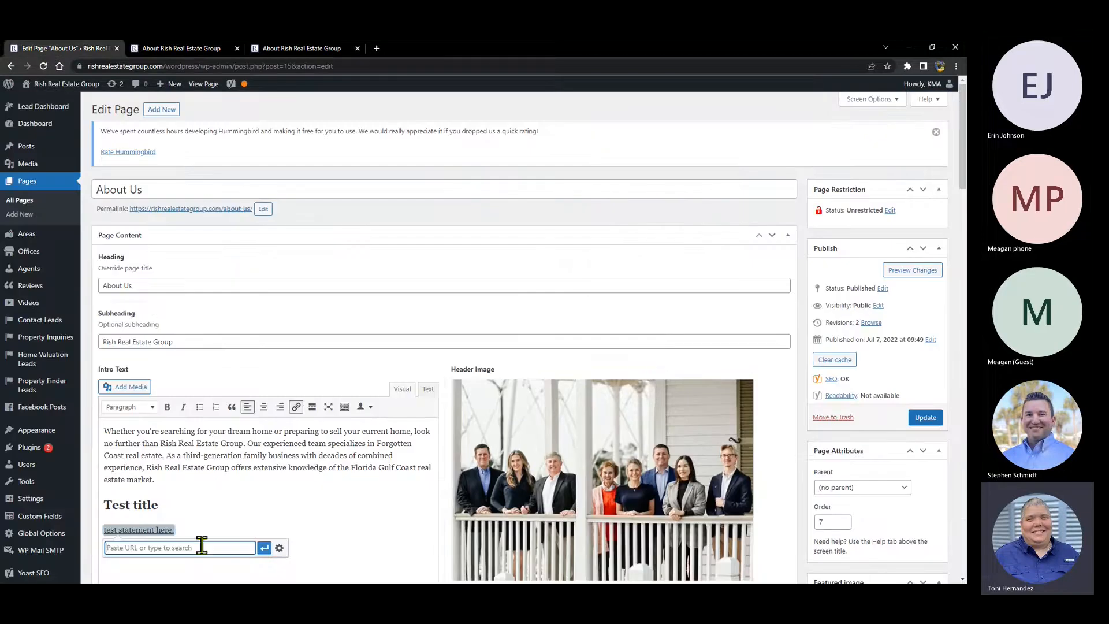
- Search 'seller' and apply the Sellers page as the line's link target
text(seller)
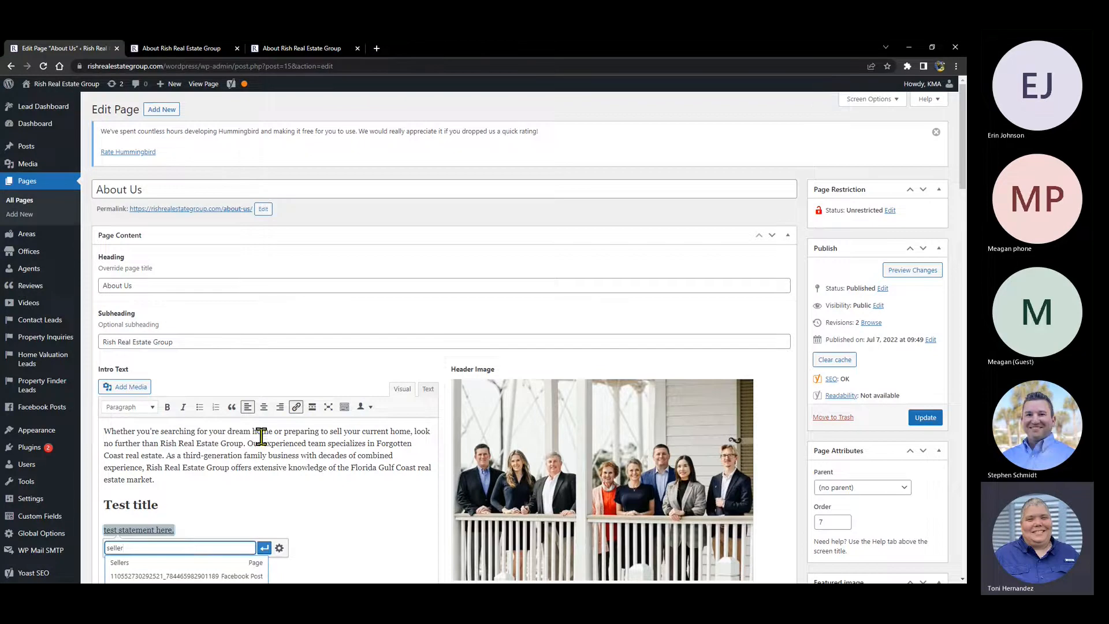
scroll(261, 436, down, 2)
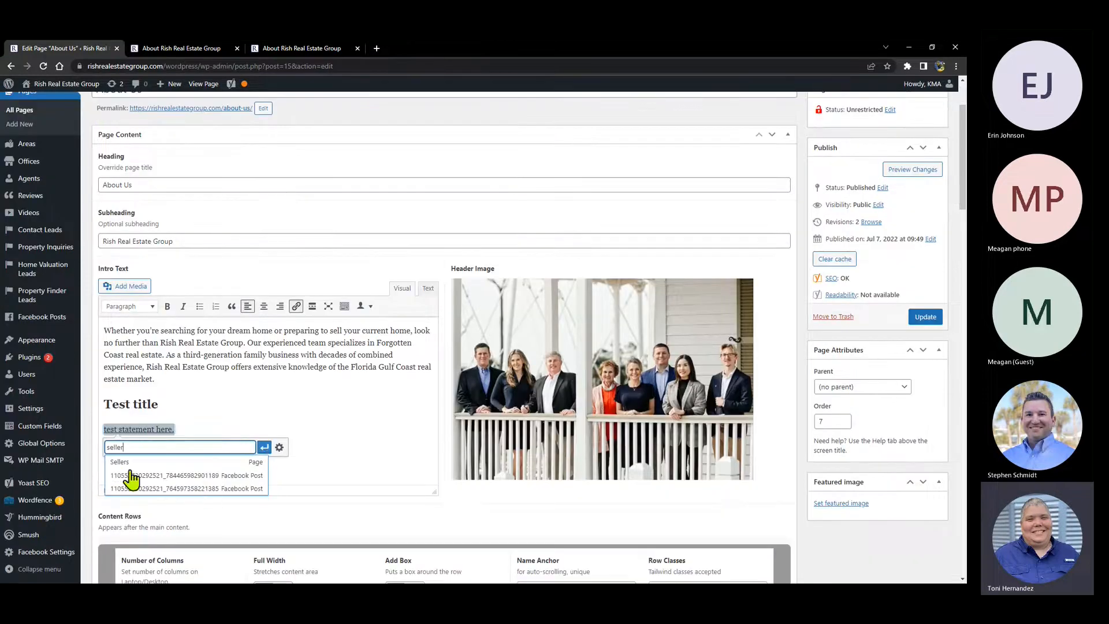
click(245, 462)
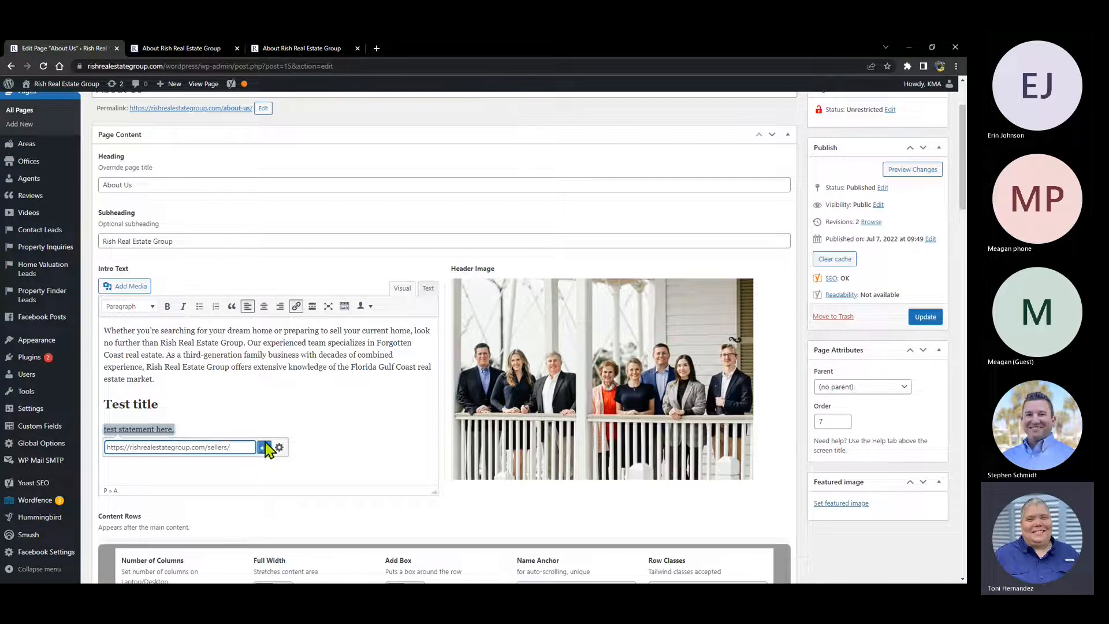
click(264, 448)
click(251, 404)
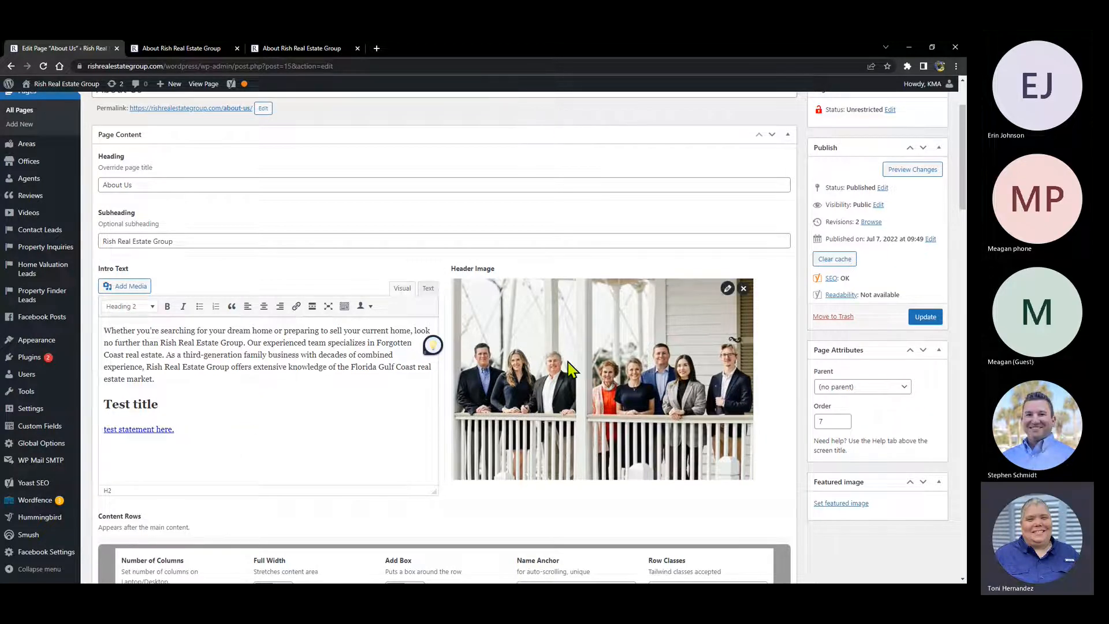
- Preview About Us, follow the 'test statement here.' link to the Sellers page, then return to the editor
click(896, 172)
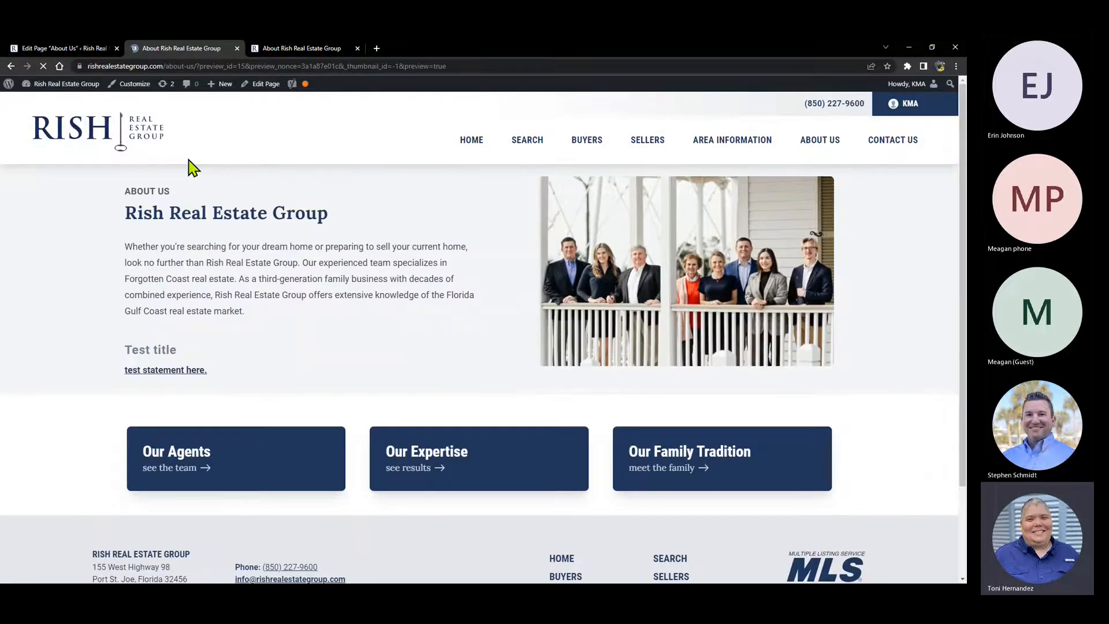
click(149, 379)
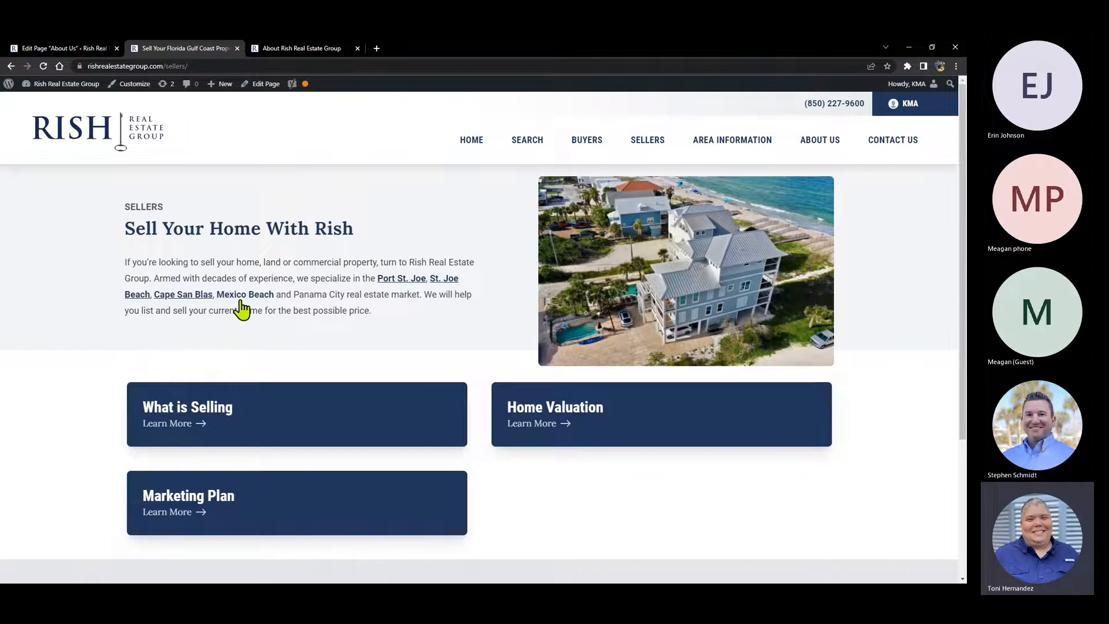
click(63, 51)
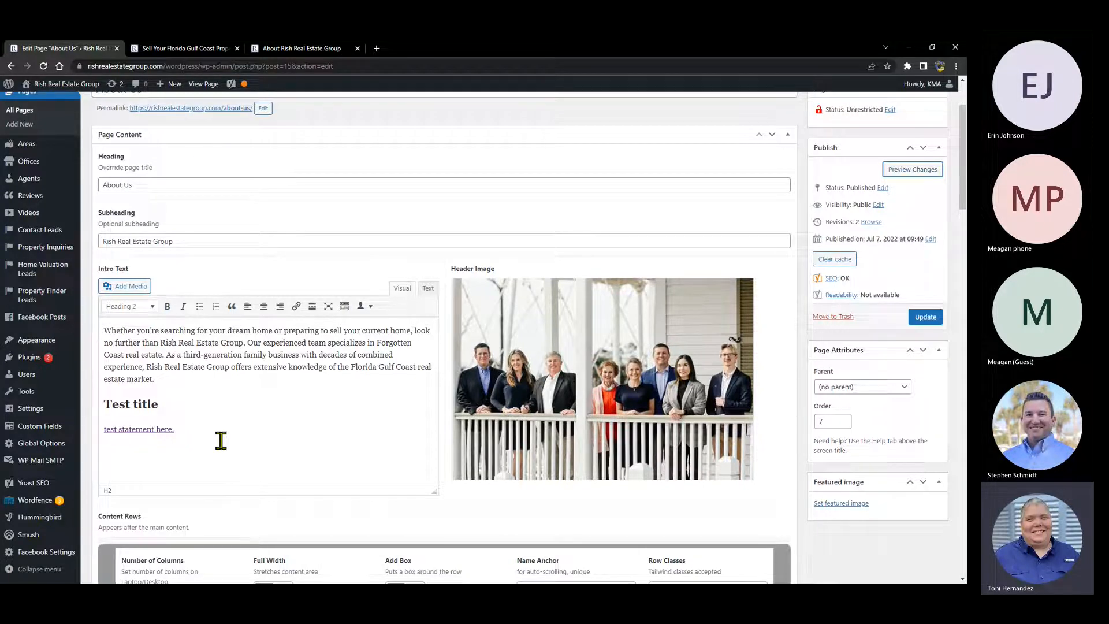
- Open the link popup on 'test statement here.' and make its Sellers address editable
click(144, 429)
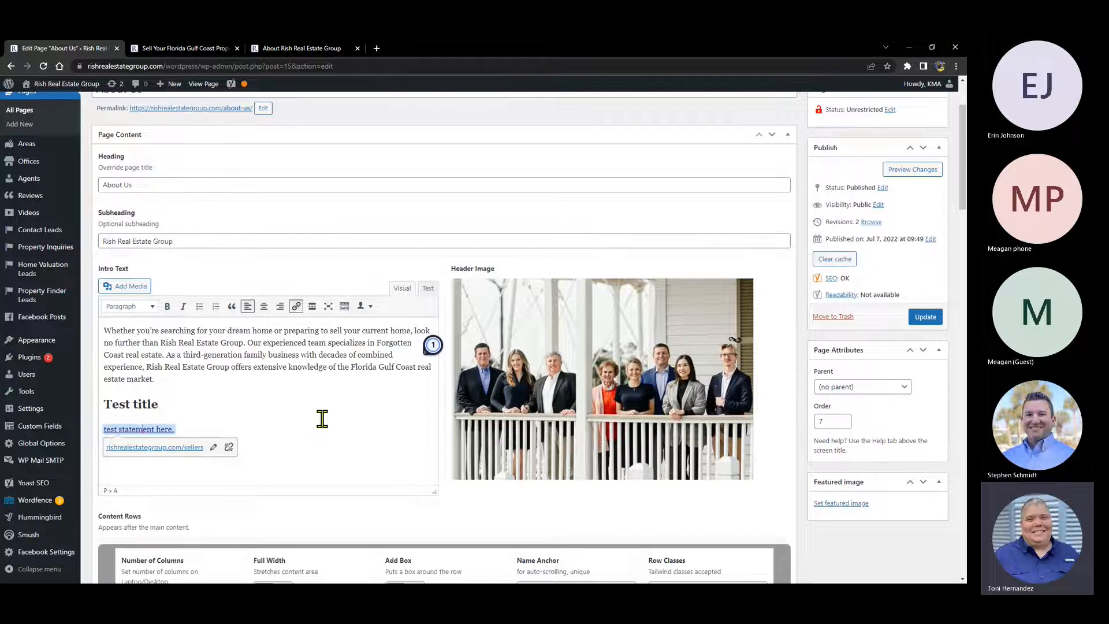
click(213, 448)
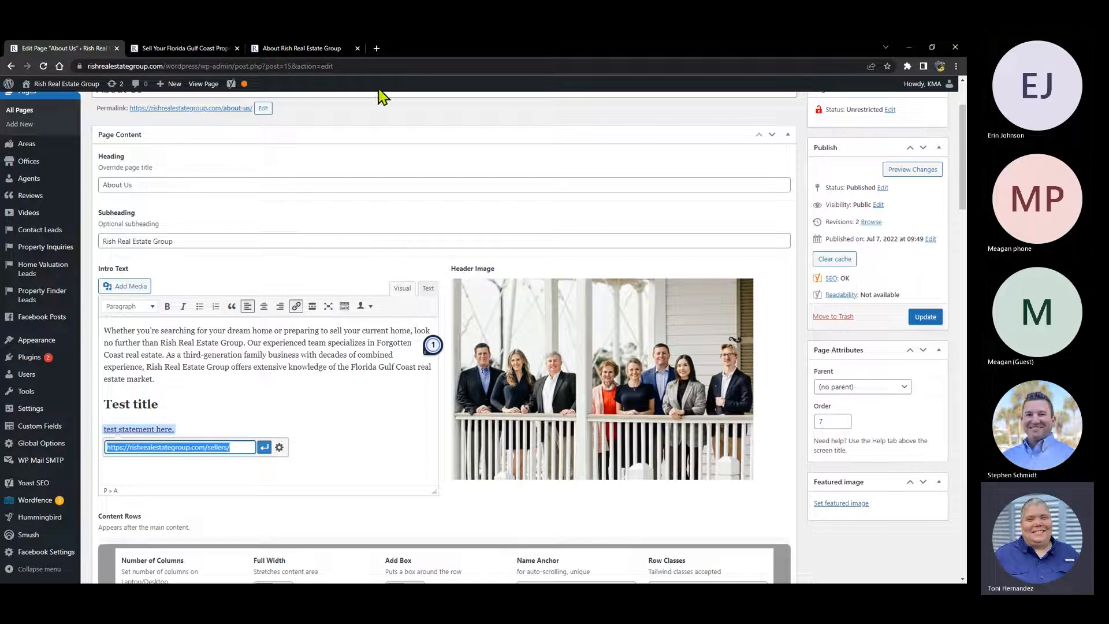
- Search 'cape san blas state park', open the floridastateparks.org T.H. Stone park page, and copy its URL
click(378, 47)
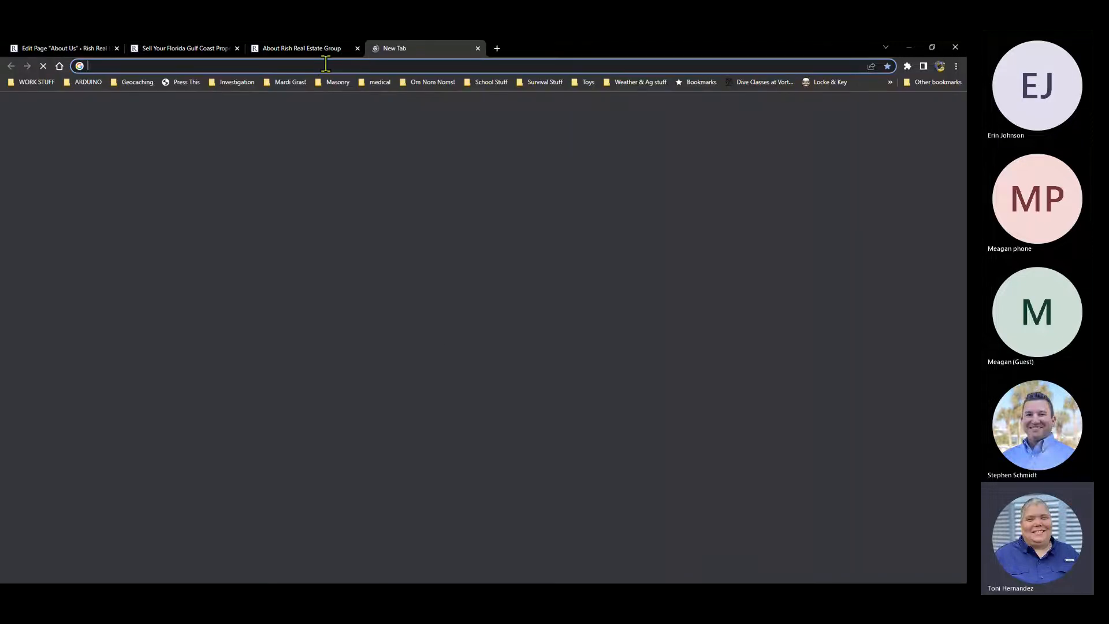
text(capesa)
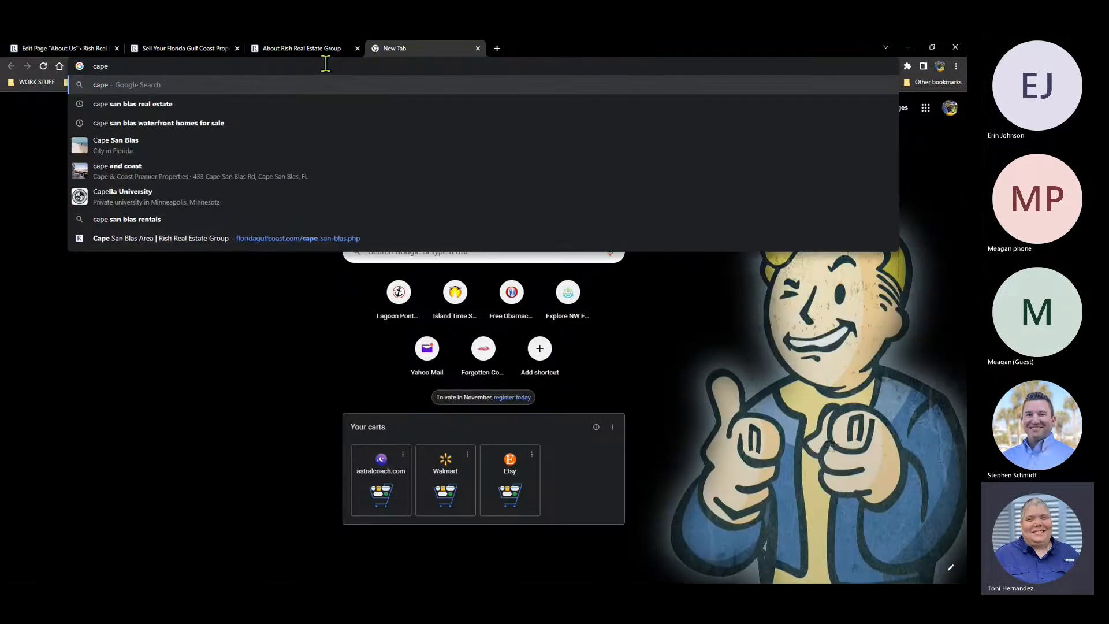
key(BackSpace)
key(BackSpace)
text(sa)
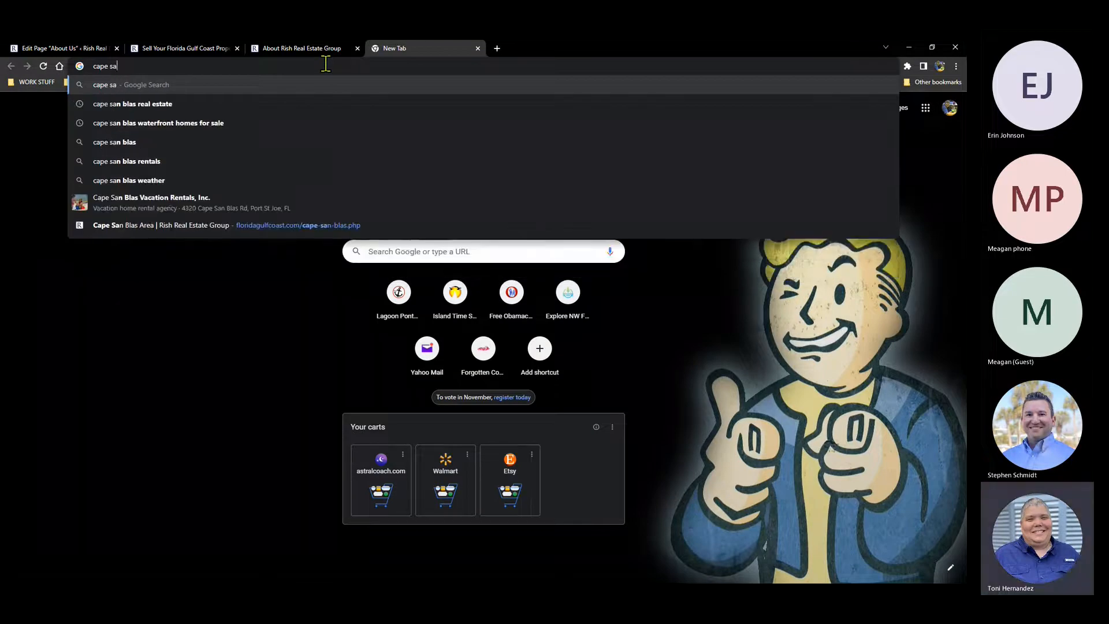
text(n bla)
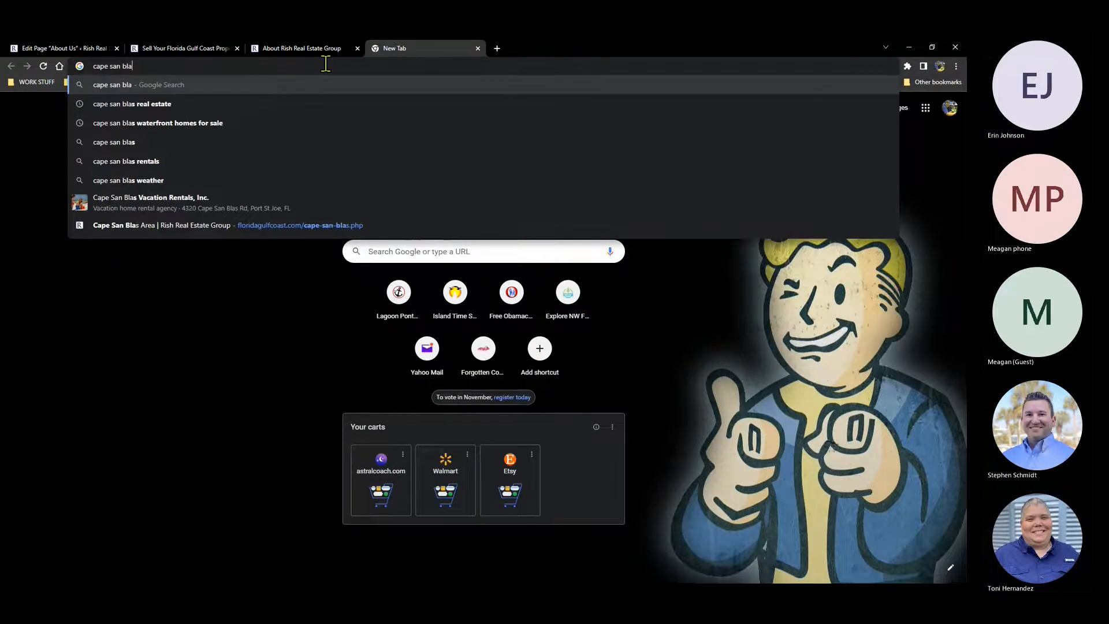
text(s state park)
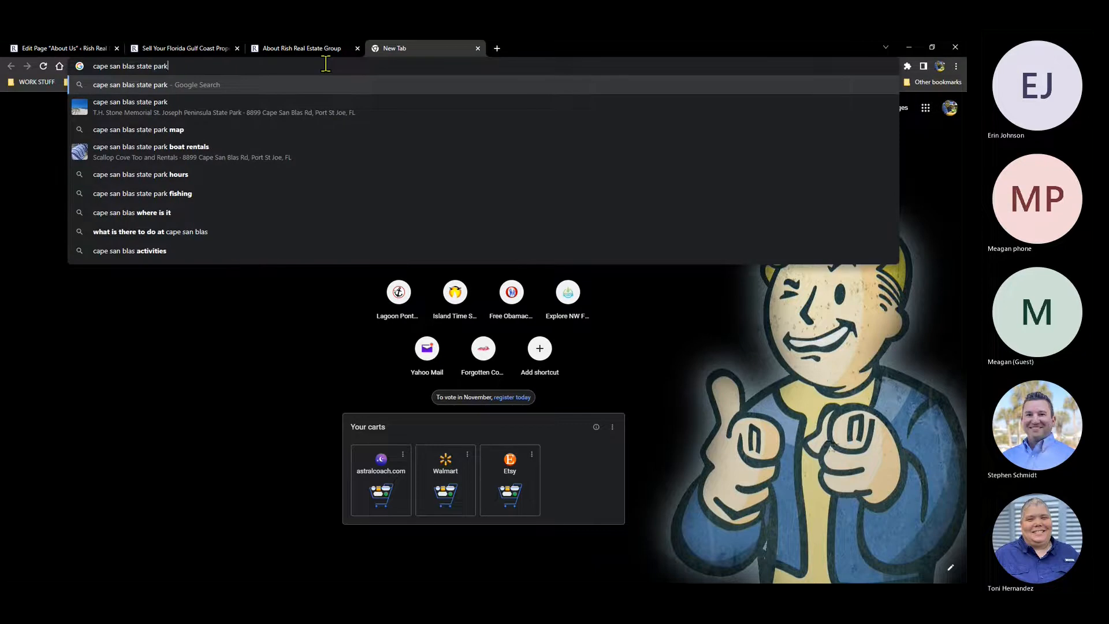
click(130, 108)
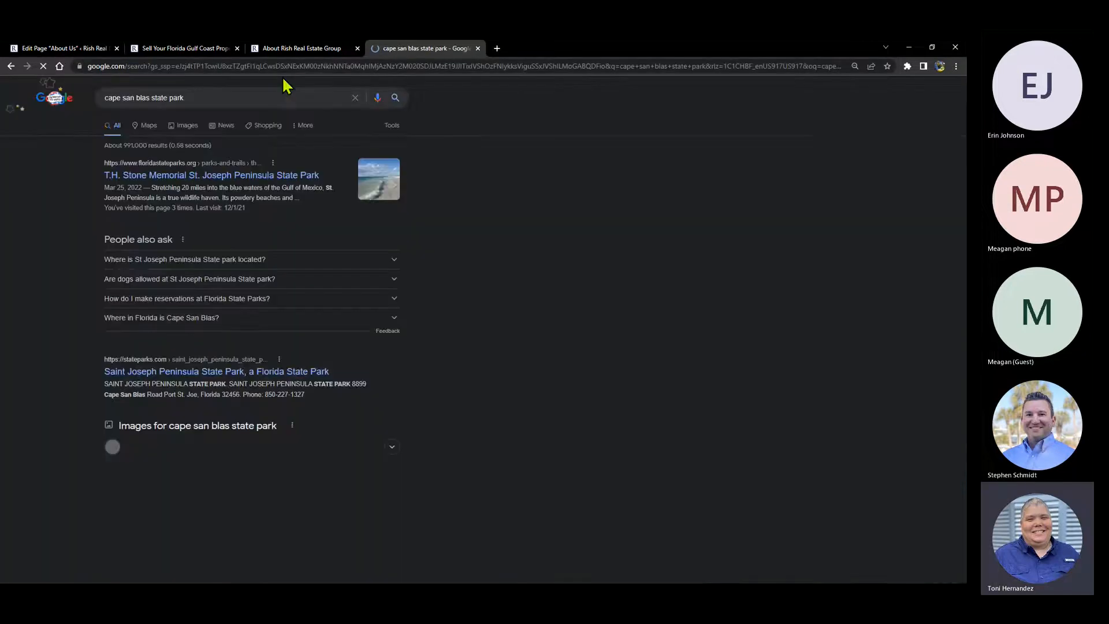
click(181, 184)
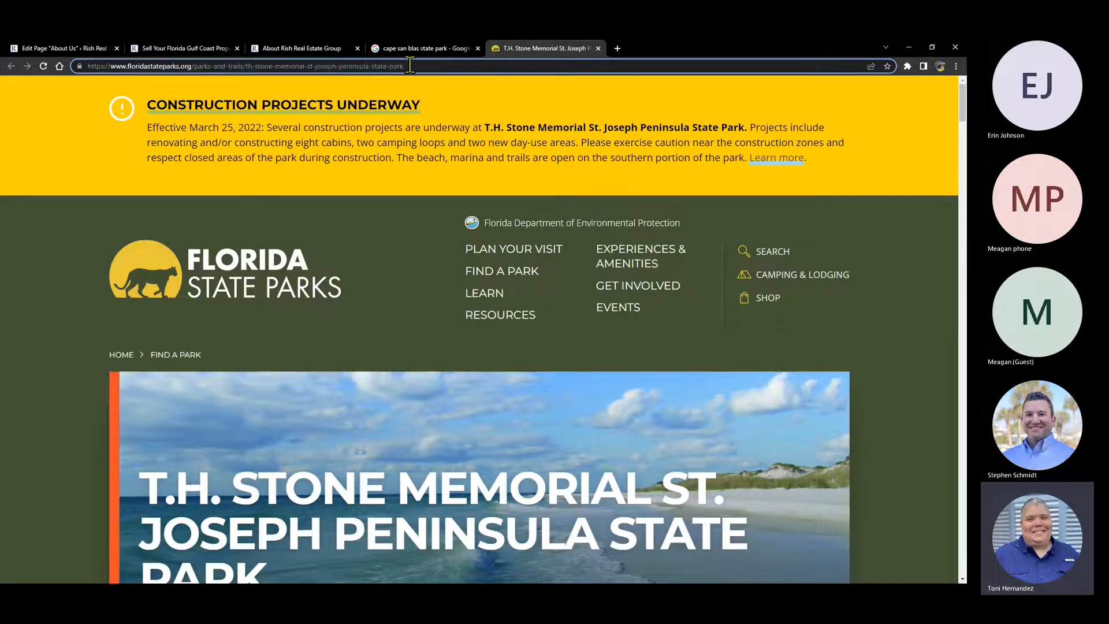
drag(409, 65, 80, 65)
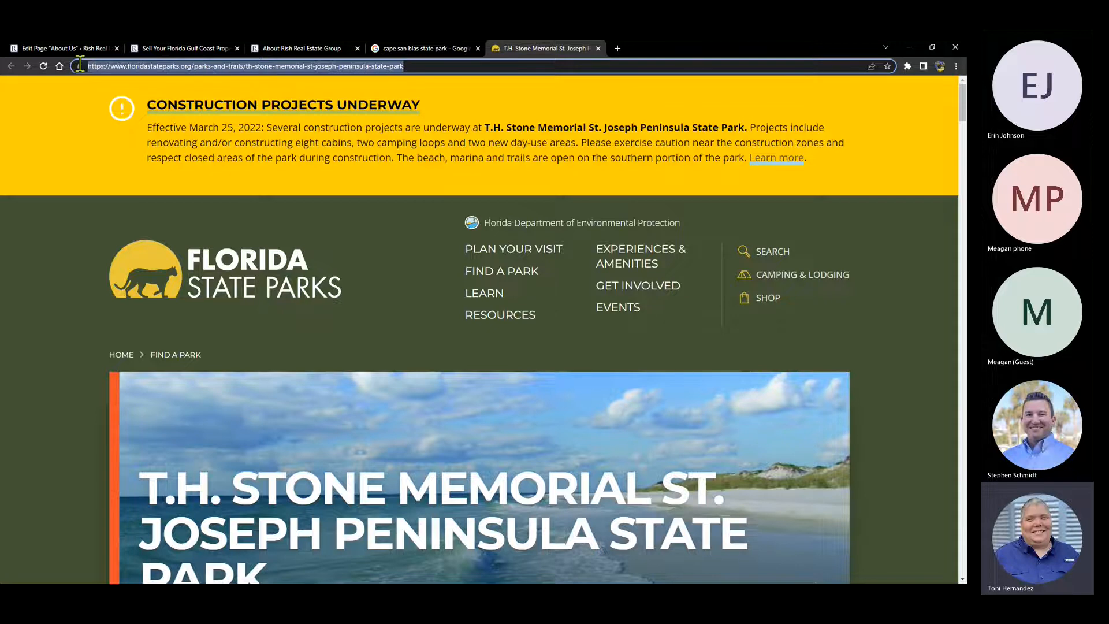
right_click(279, 65)
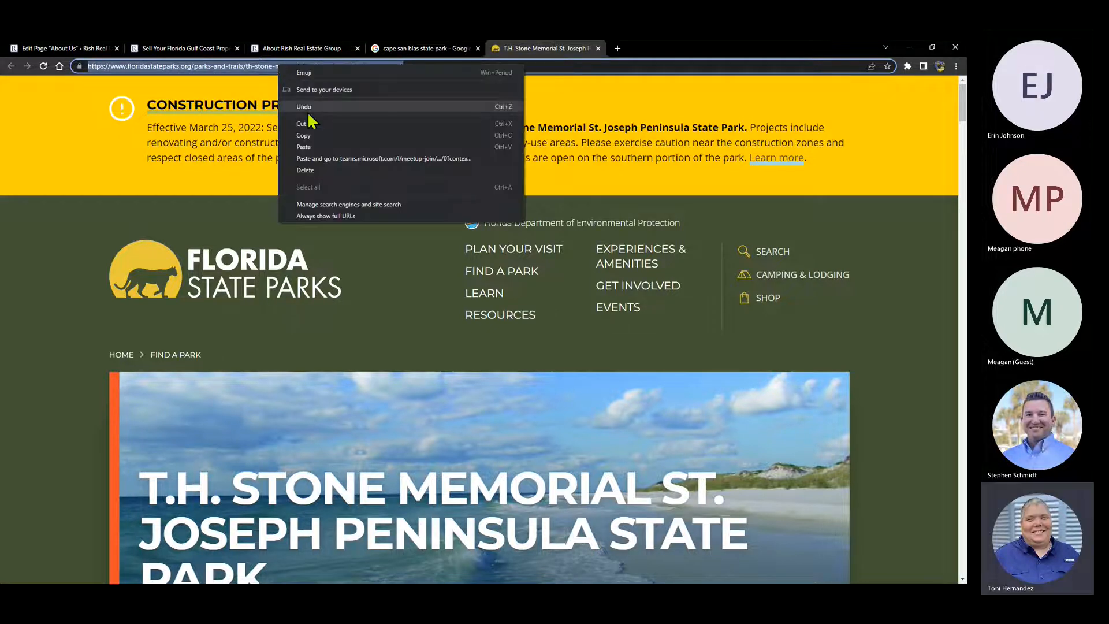
click(304, 136)
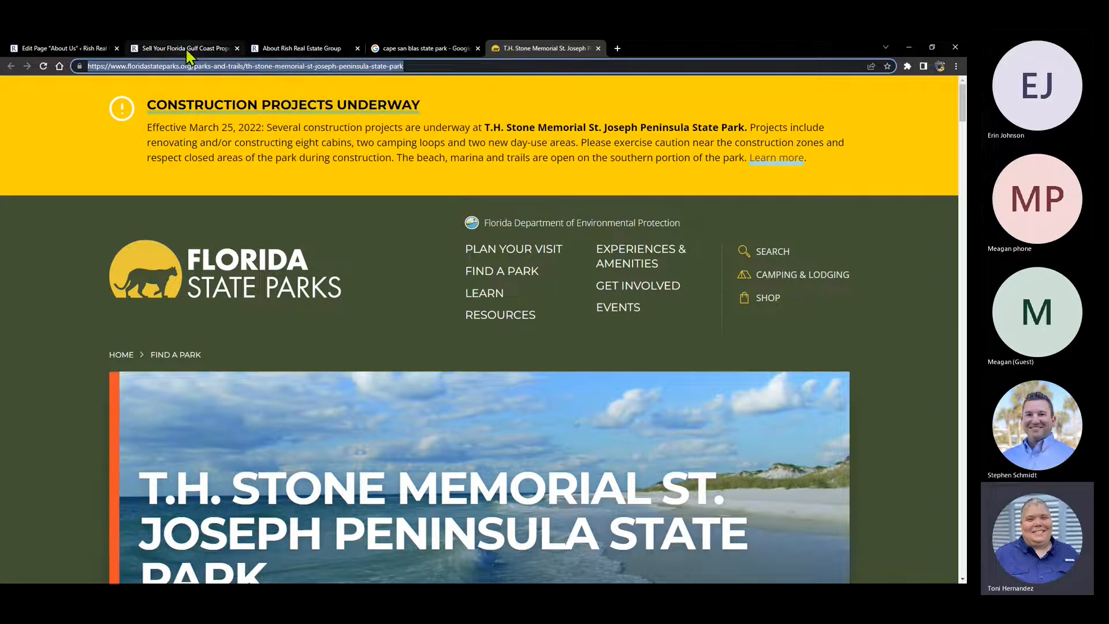
- Paste and apply the park page URL as the line's link, then open the Insert/edit link dialog
click(65, 51)
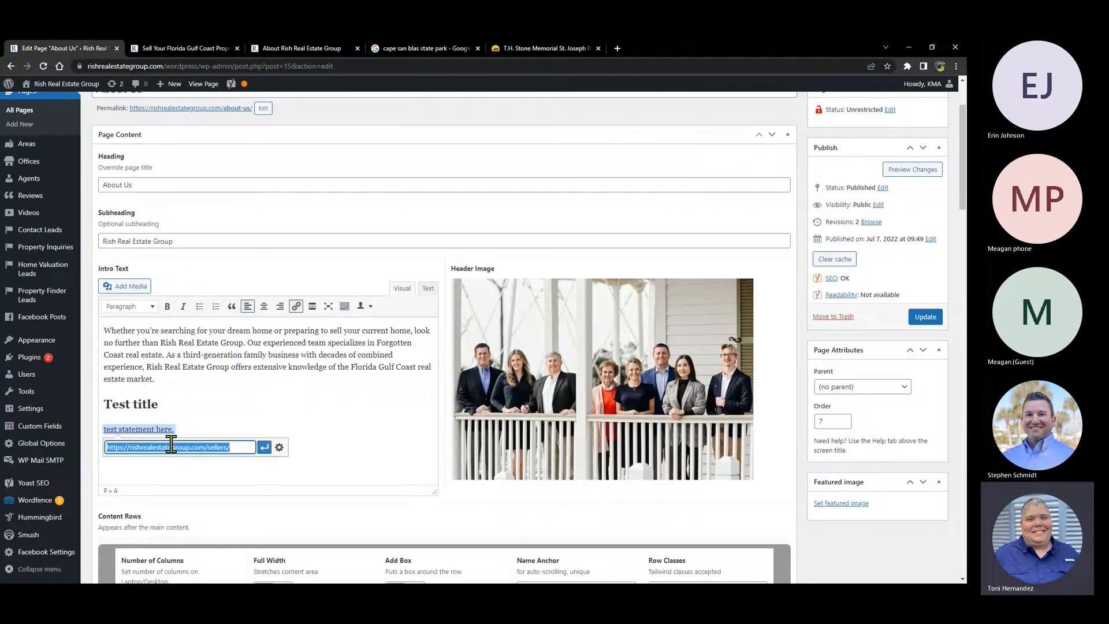
right_click(172, 446)
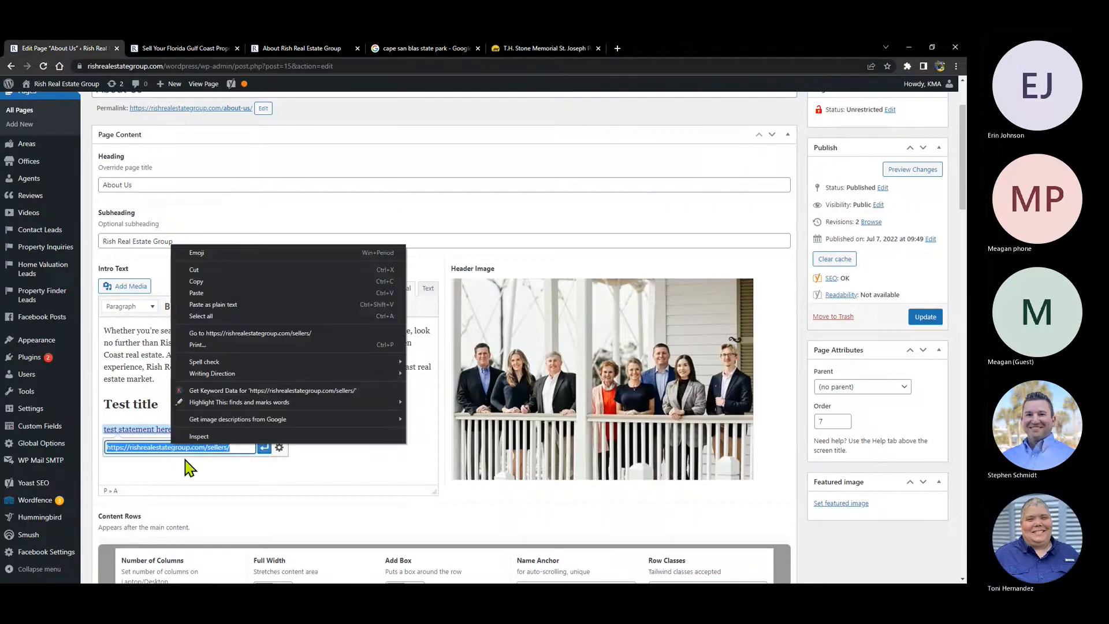
click(197, 292)
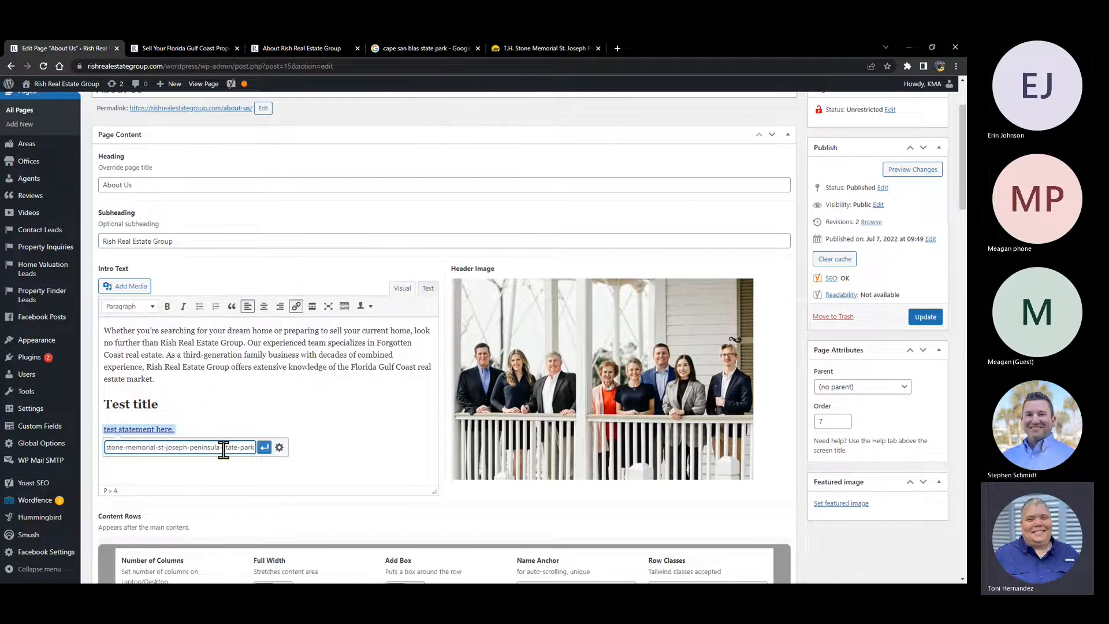
click(264, 447)
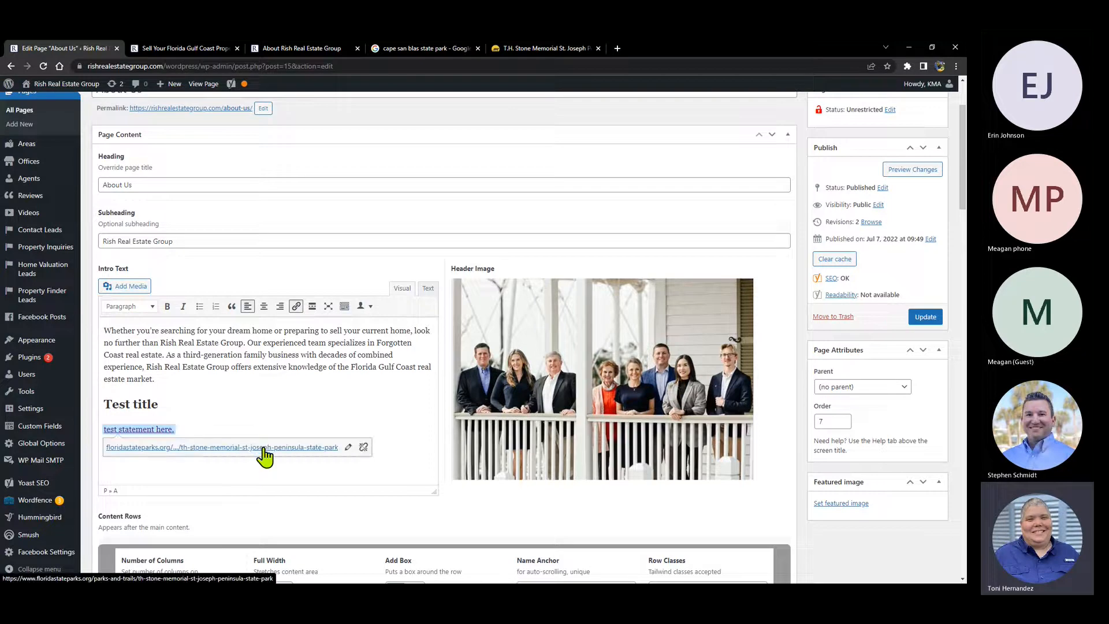
click(347, 448)
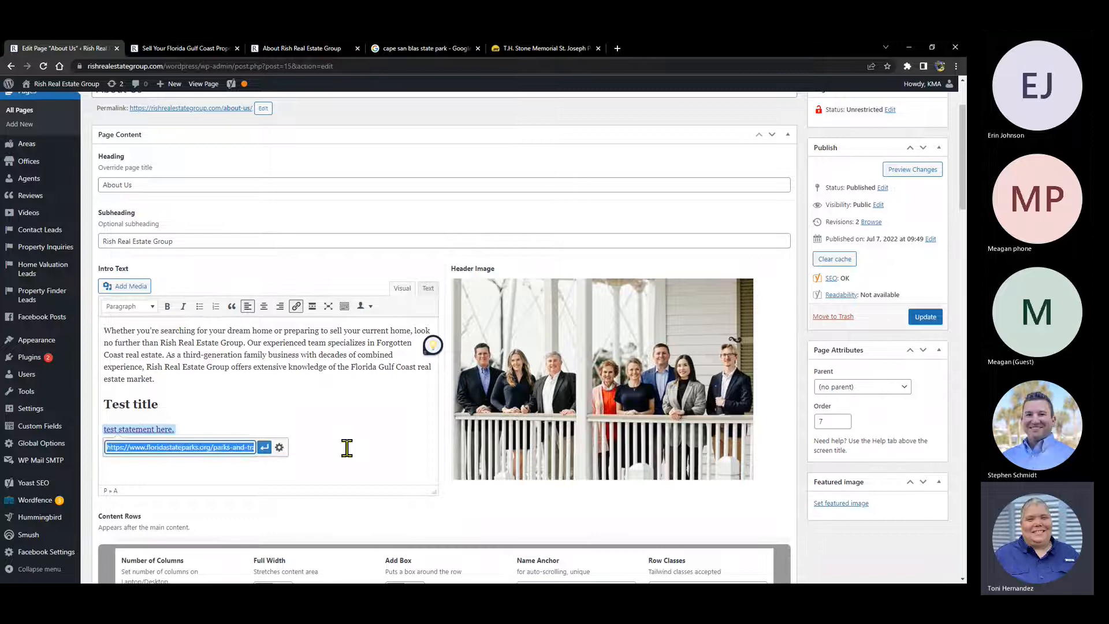
click(279, 448)
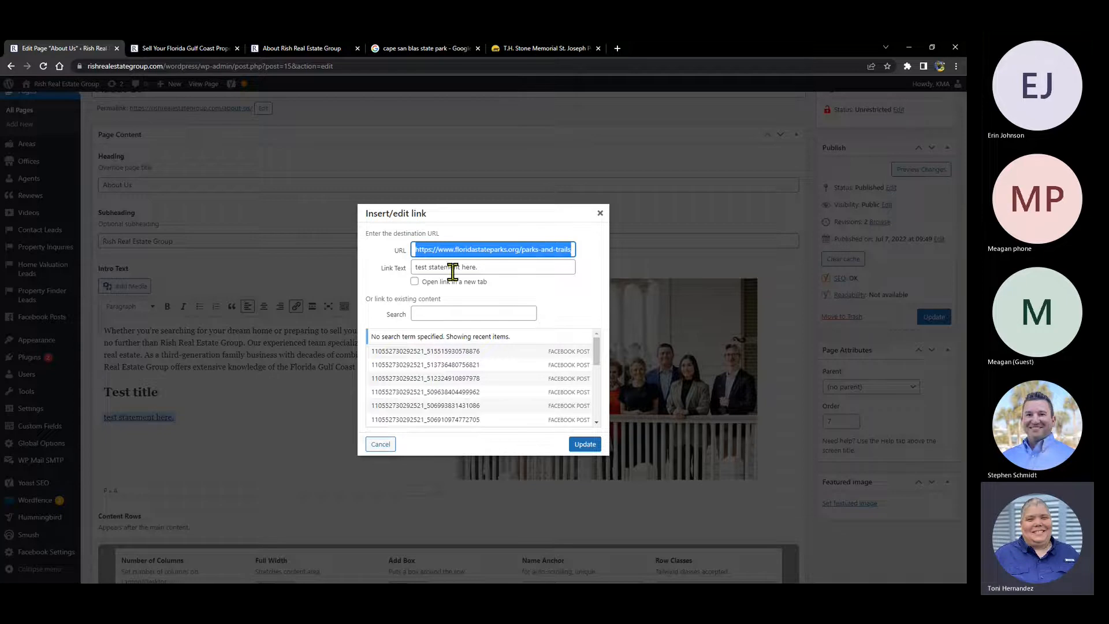
- Set the link text to 'Visit the TH Stone Memorial State Park website' and tick Open link in a new tab
click(489, 266)
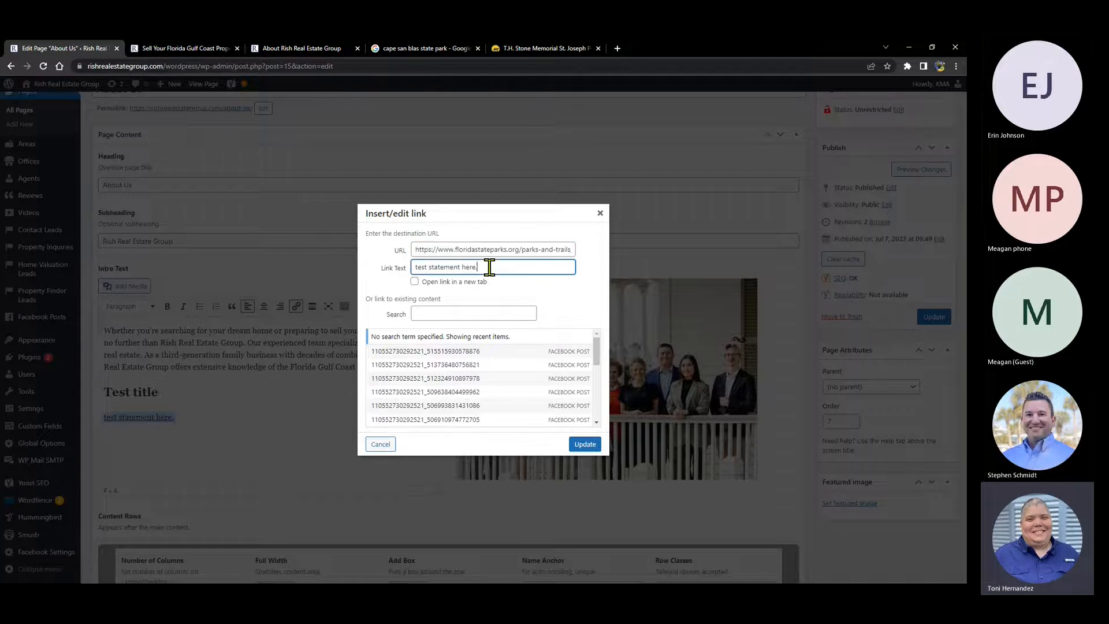
key(ctrl+a)
text(TH Stone Memorial)
key(Home)
text(Visit the)
click(523, 264)
text(S)
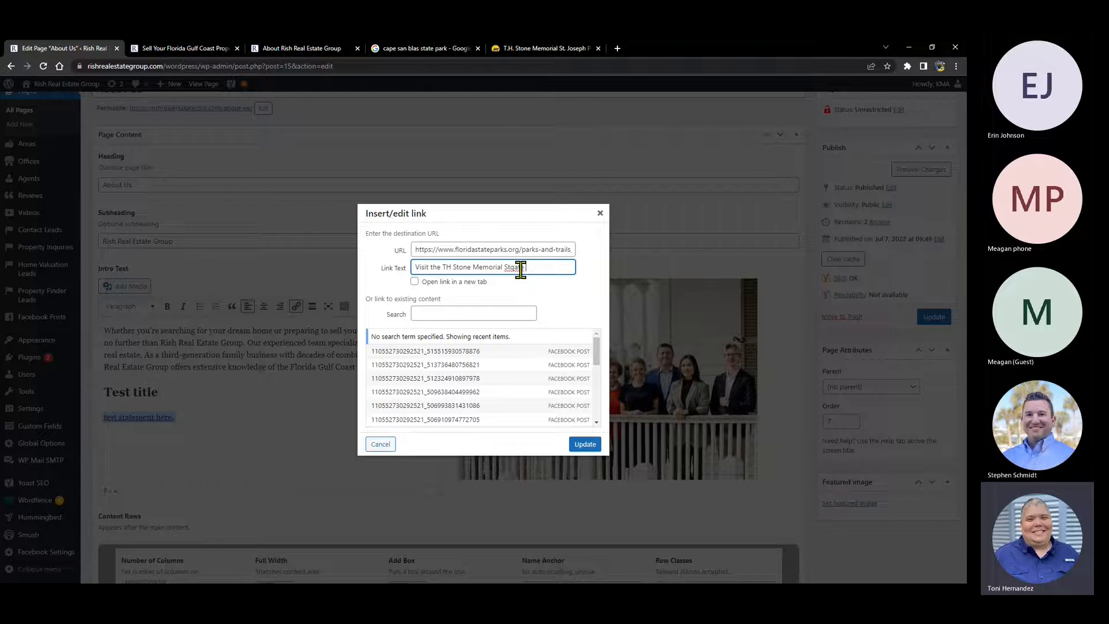
key(BackSpace)
key(BackSpace)
key(BackSpace)
text(ate Park website)
key(BackSpace)
text(e)
click(415, 281)
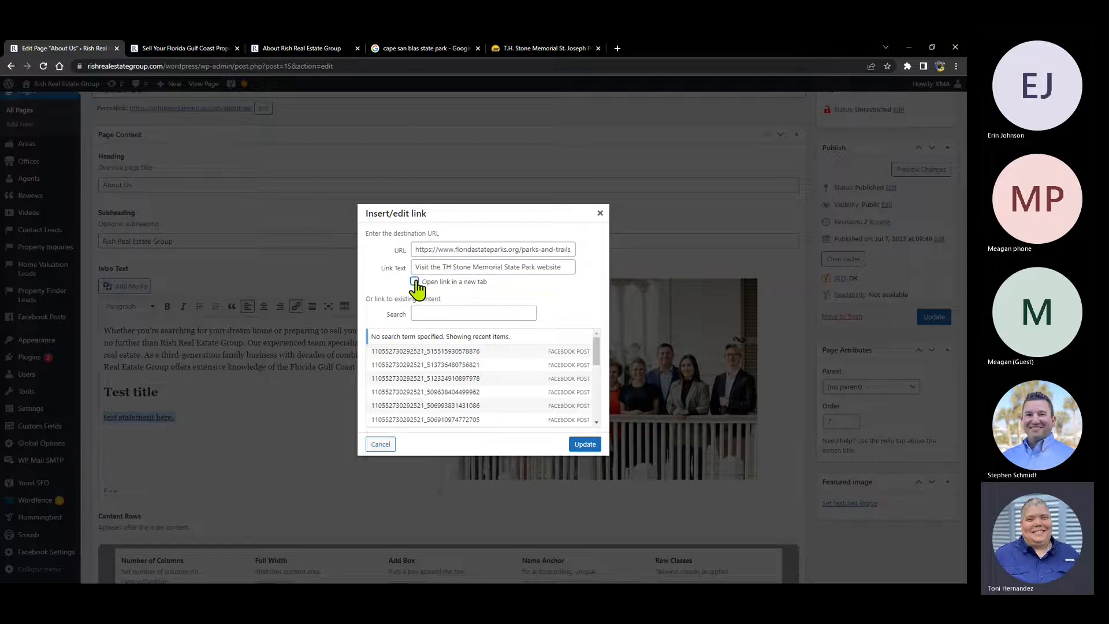
- Update the link, preview About Us, and test that the park link opens the Florida State Parks page
click(583, 445)
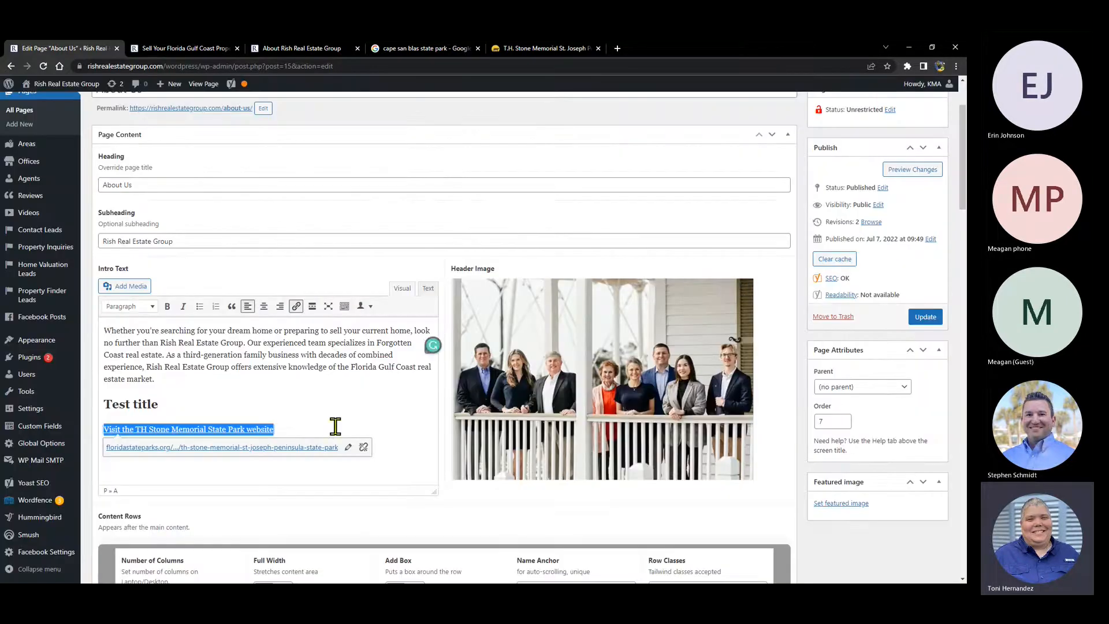
click(326, 404)
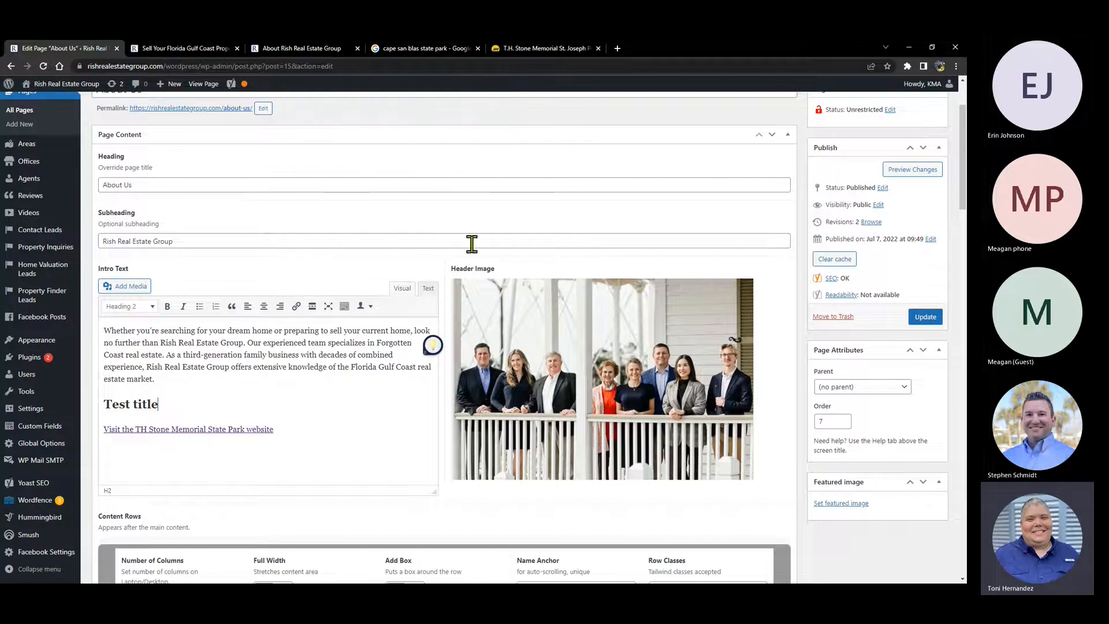
click(897, 170)
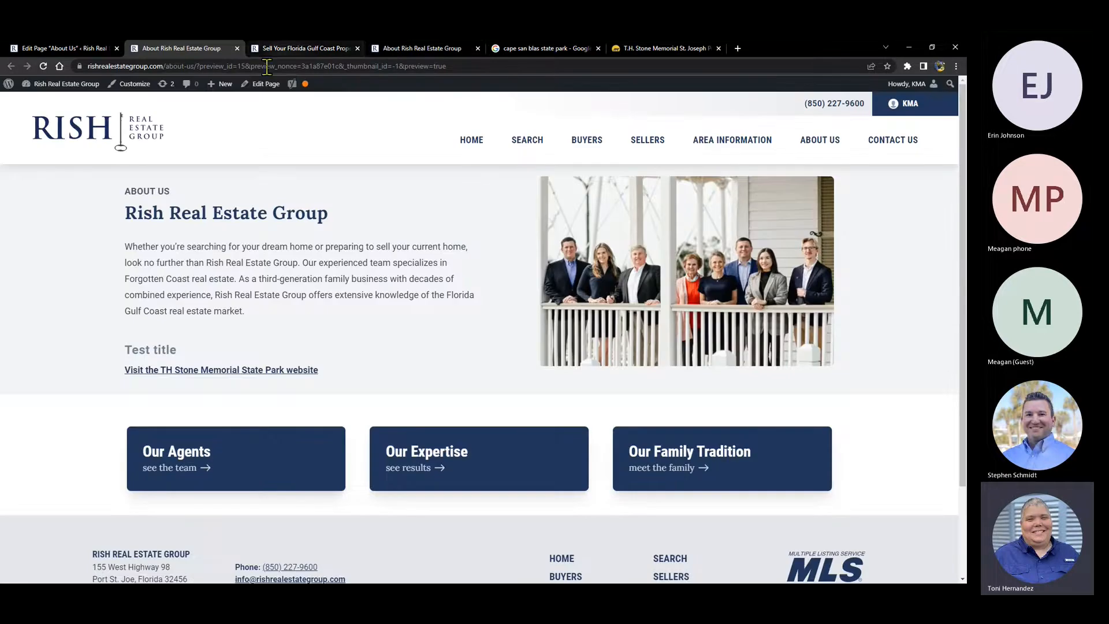
click(357, 48)
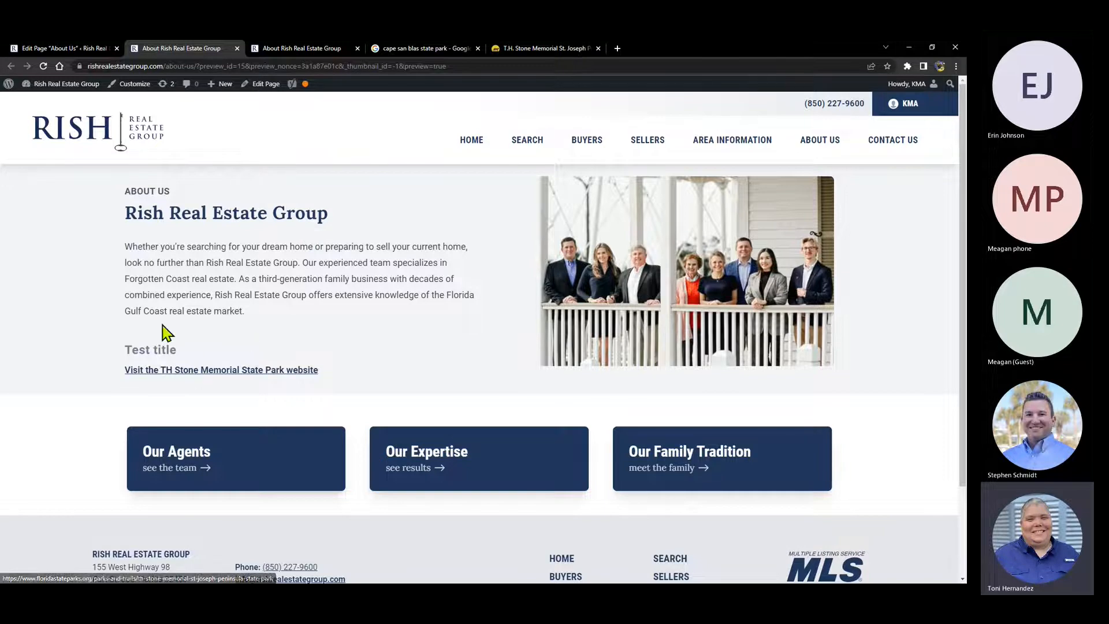
click(161, 374)
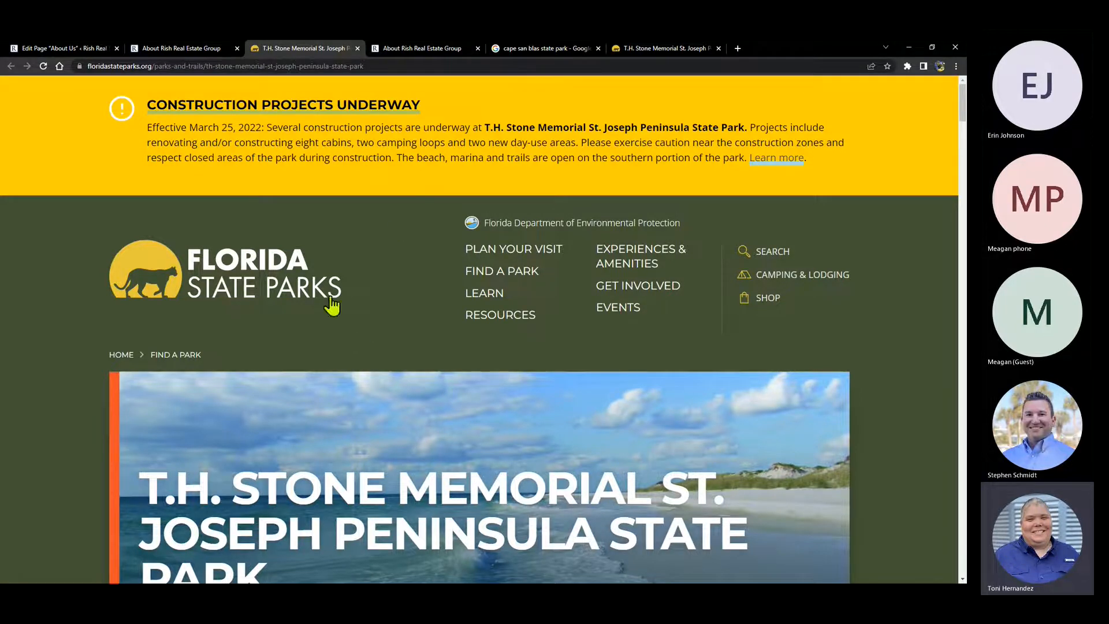
scroll(428, 348, down, 3)
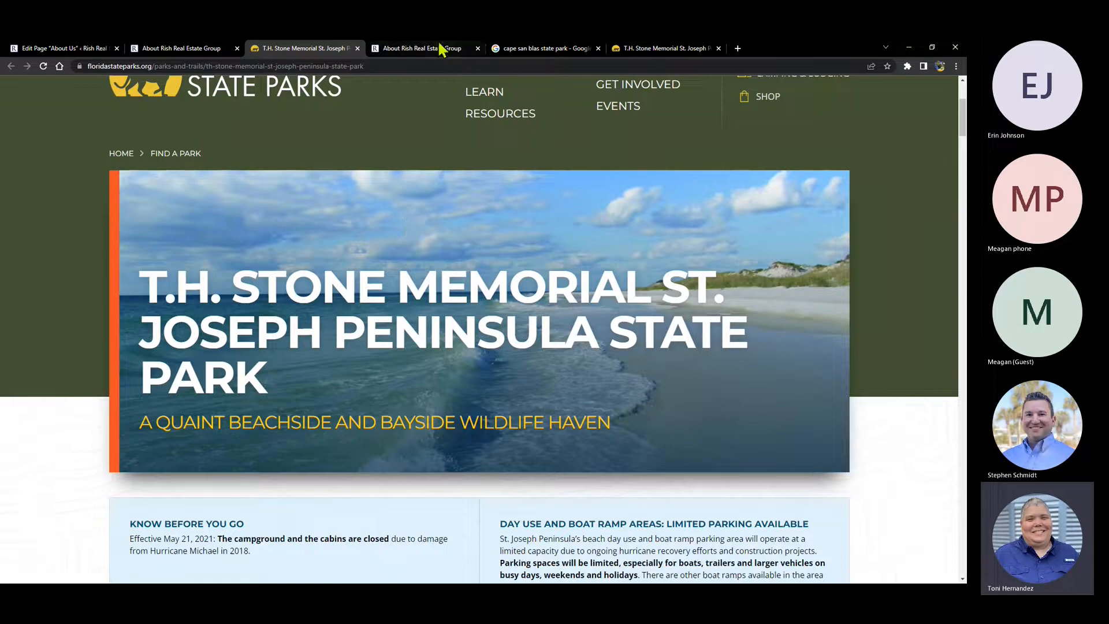
click(358, 49)
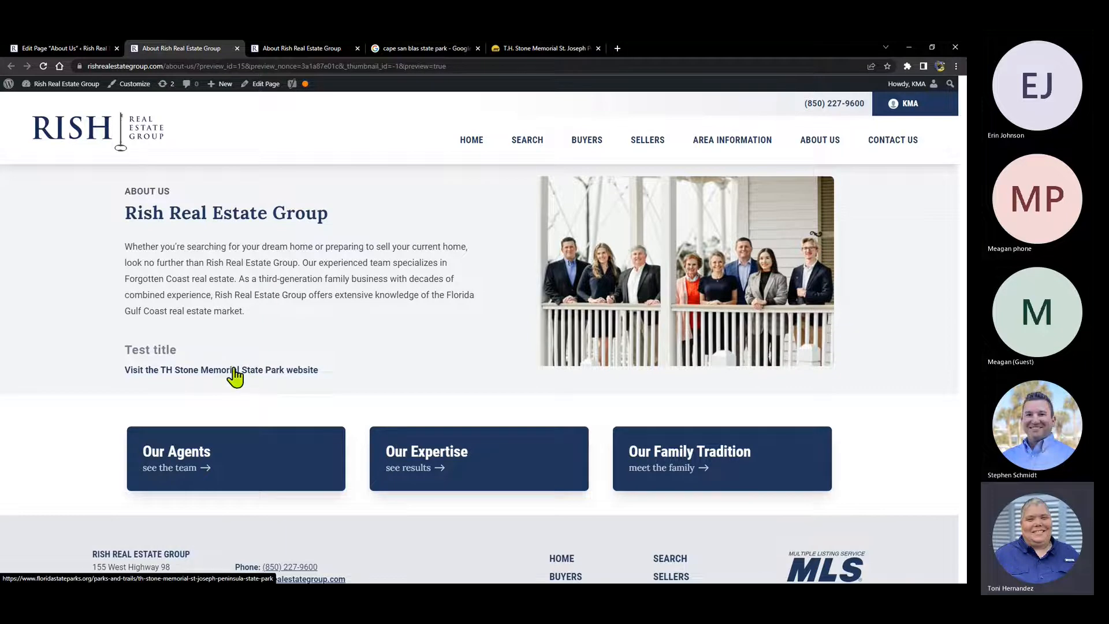
- Reopen the park link, tick 'Open link in a new tab', update it, and retest in the reloaded preview
click(76, 47)
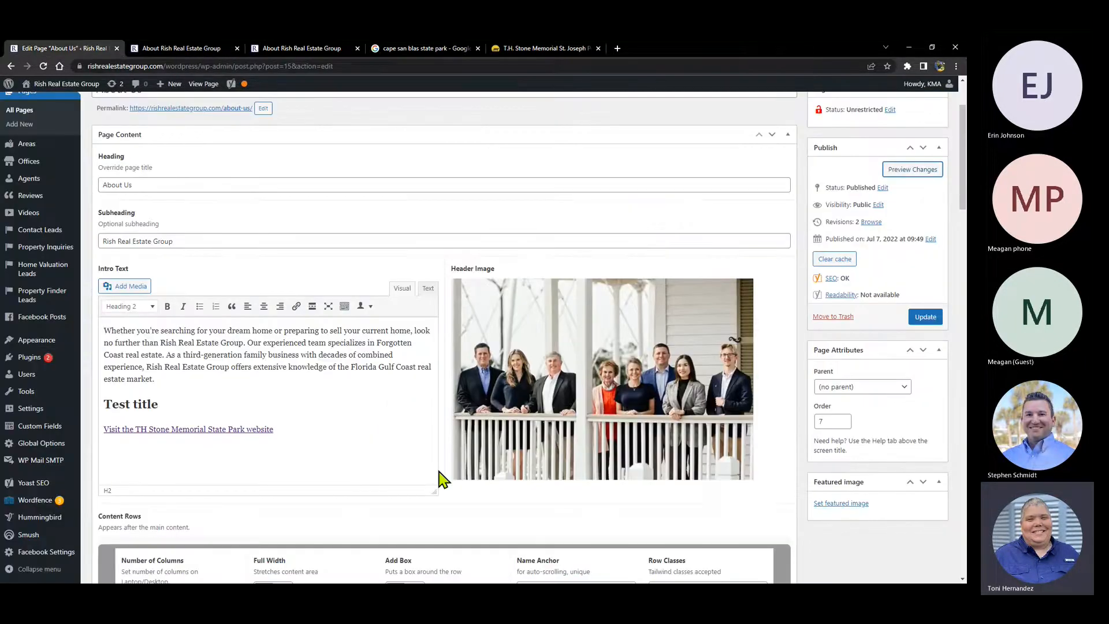
click(211, 428)
click(347, 448)
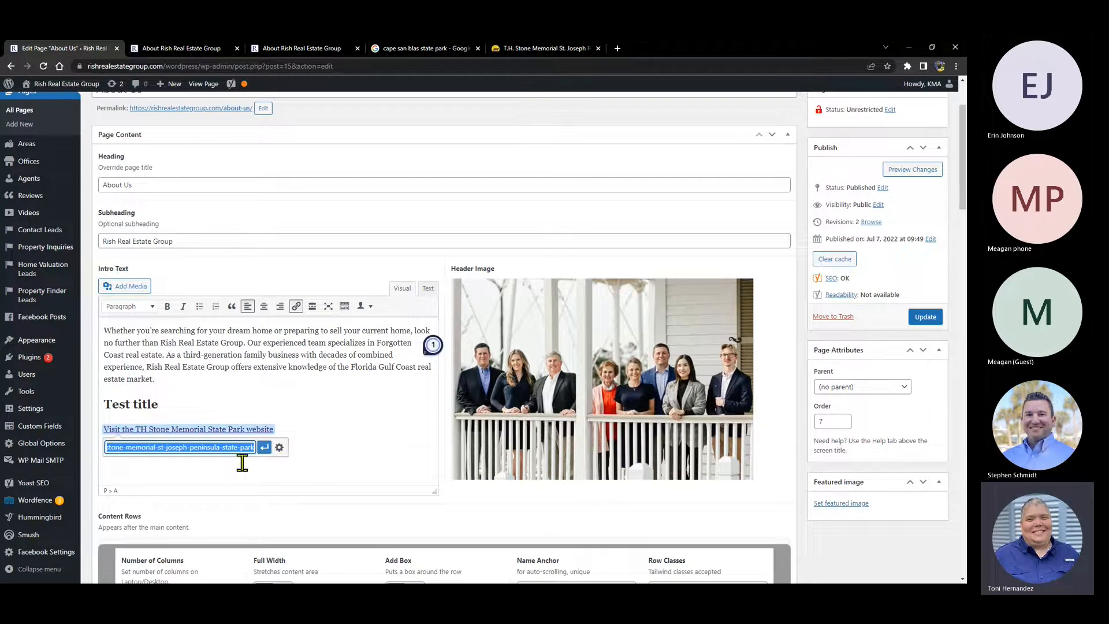
click(279, 447)
click(414, 282)
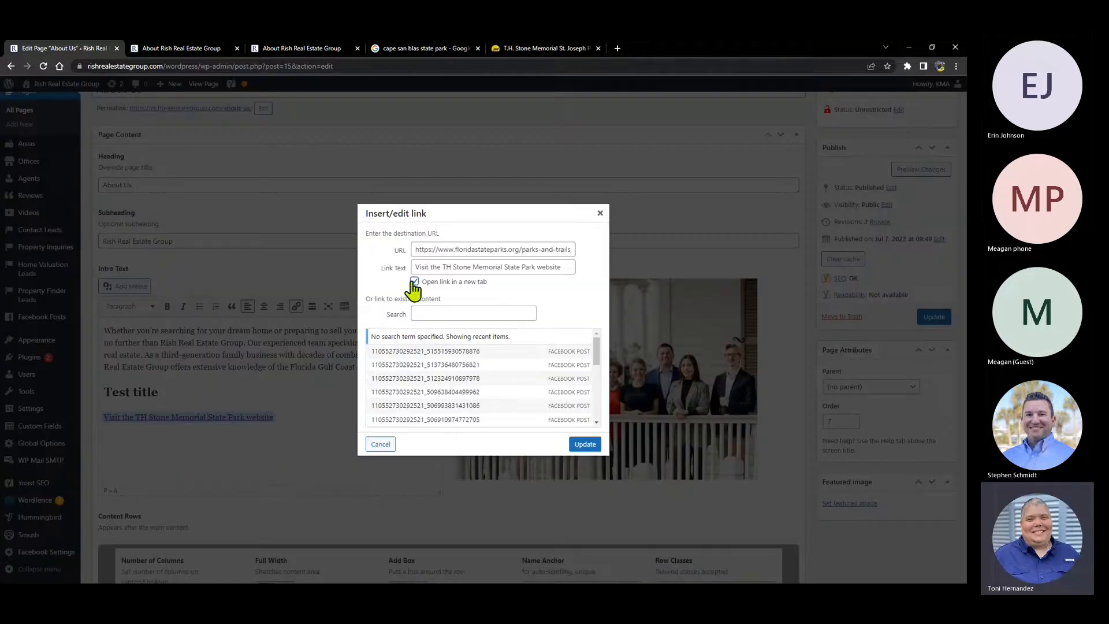
click(585, 447)
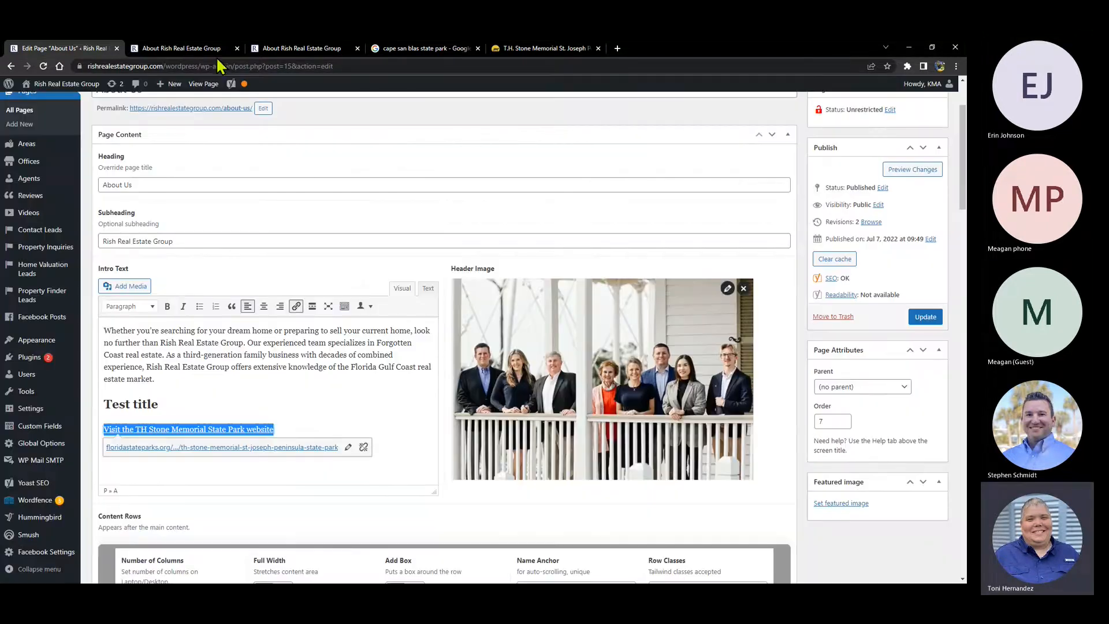
click(186, 49)
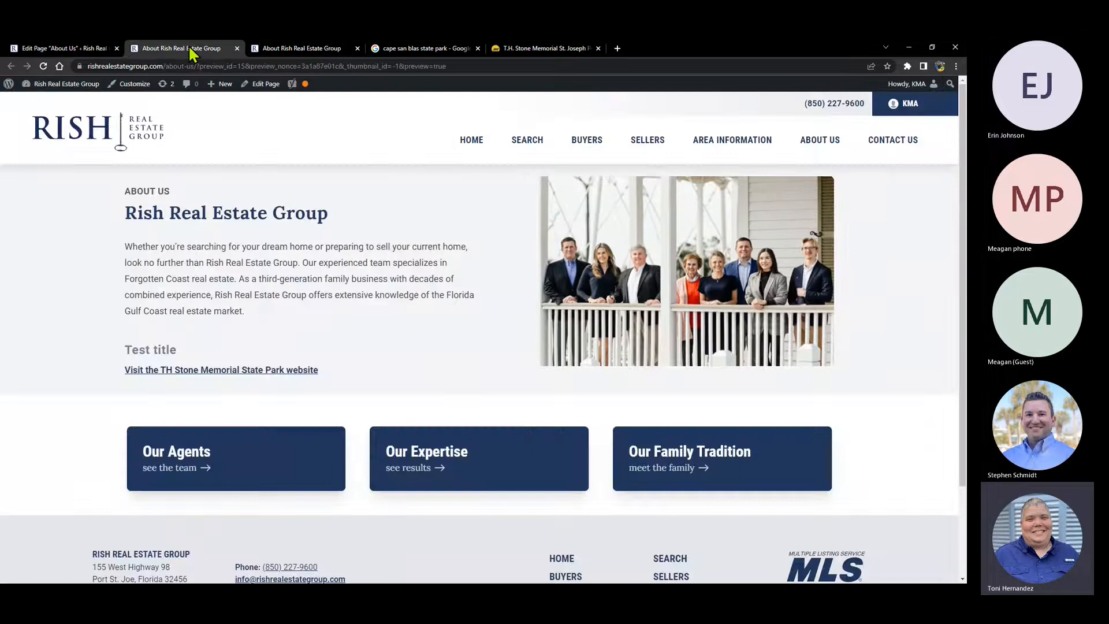
click(44, 66)
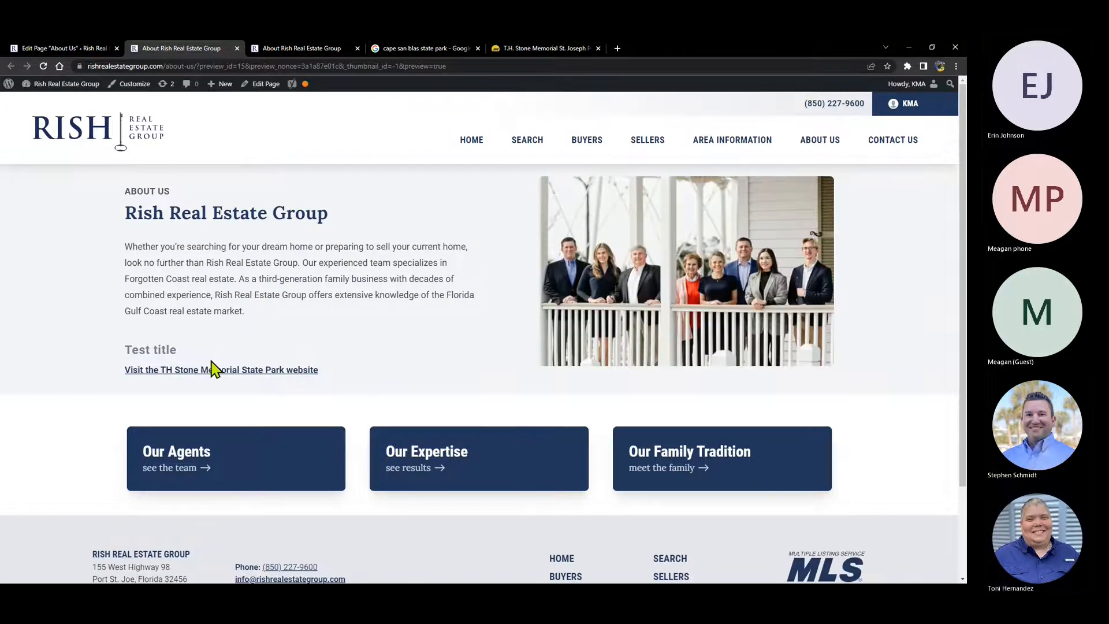
click(223, 370)
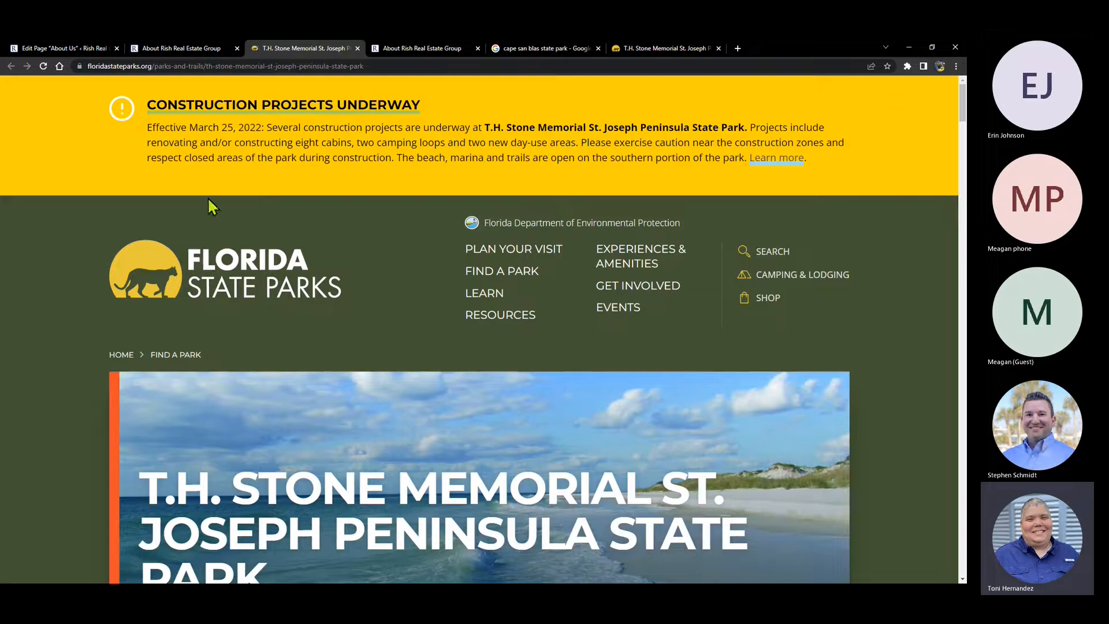
- Save the park link settings again, retest it in a fresh preview, and close the extra park tabs
click(53, 48)
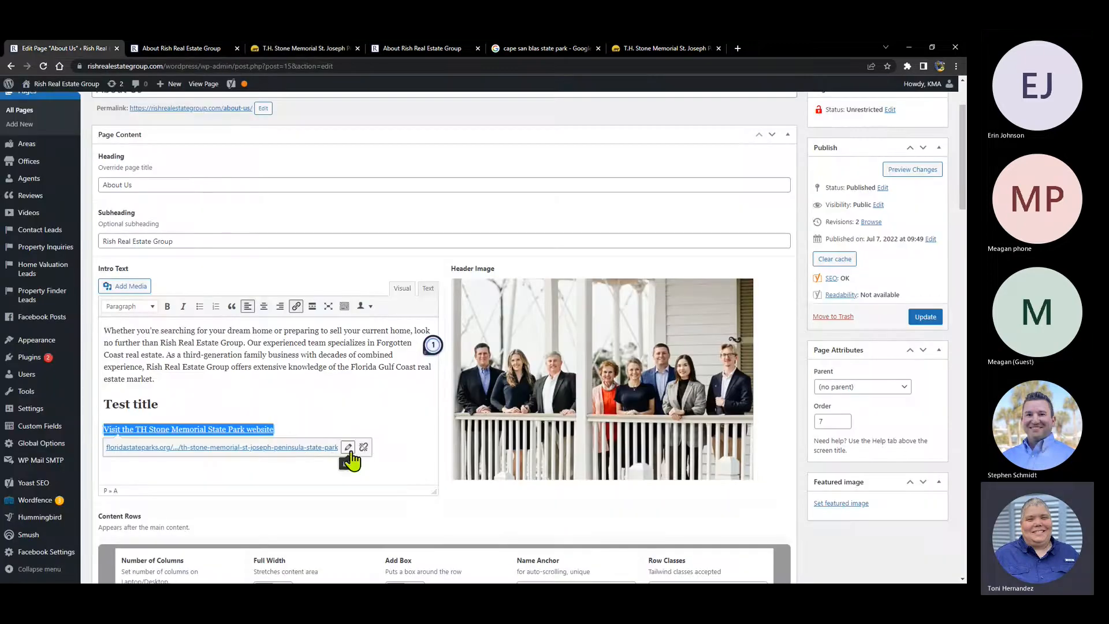
click(353, 450)
click(279, 449)
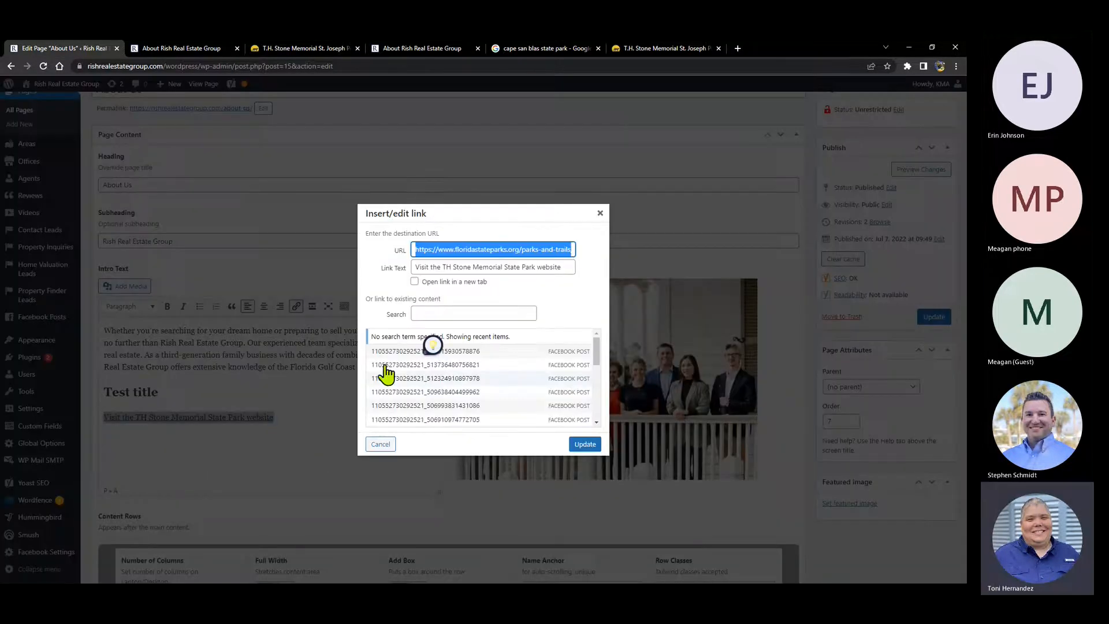
click(585, 447)
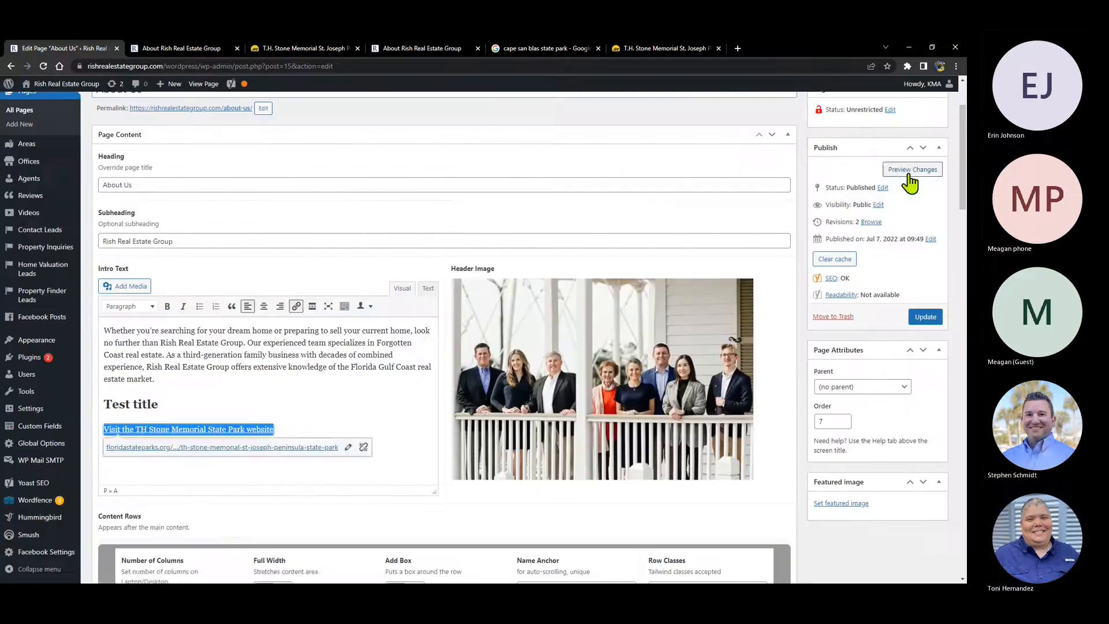
click(911, 183)
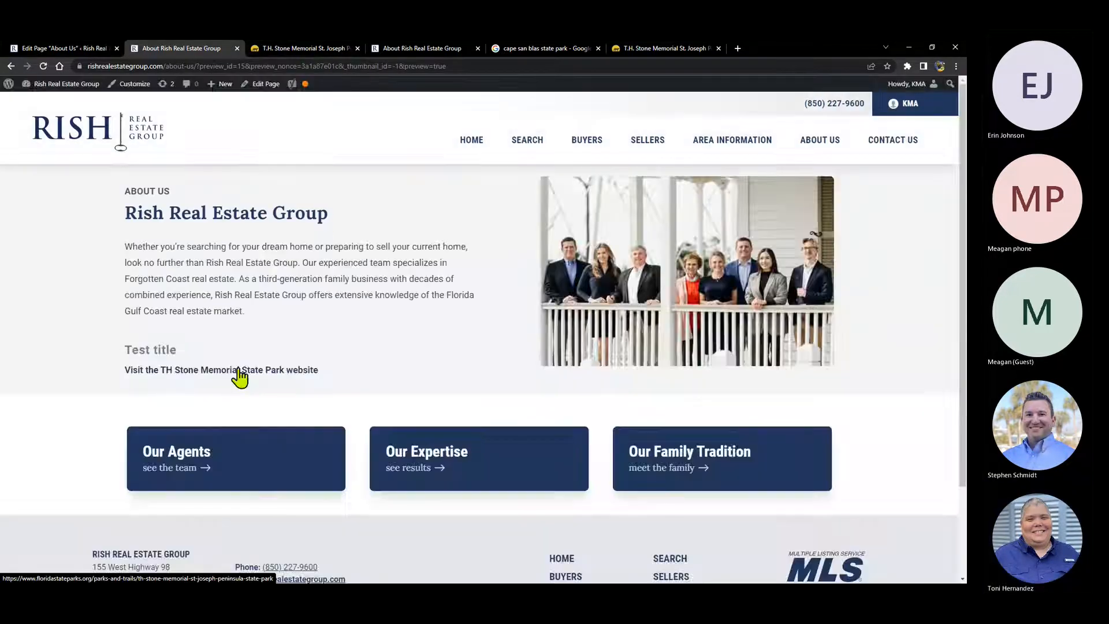
click(241, 376)
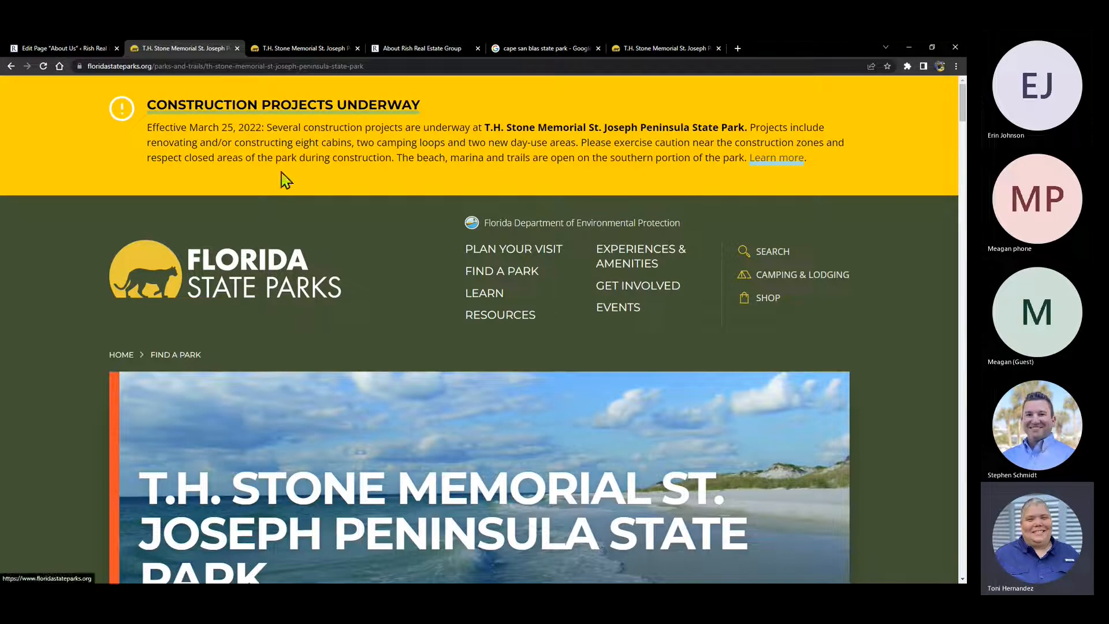
click(357, 48)
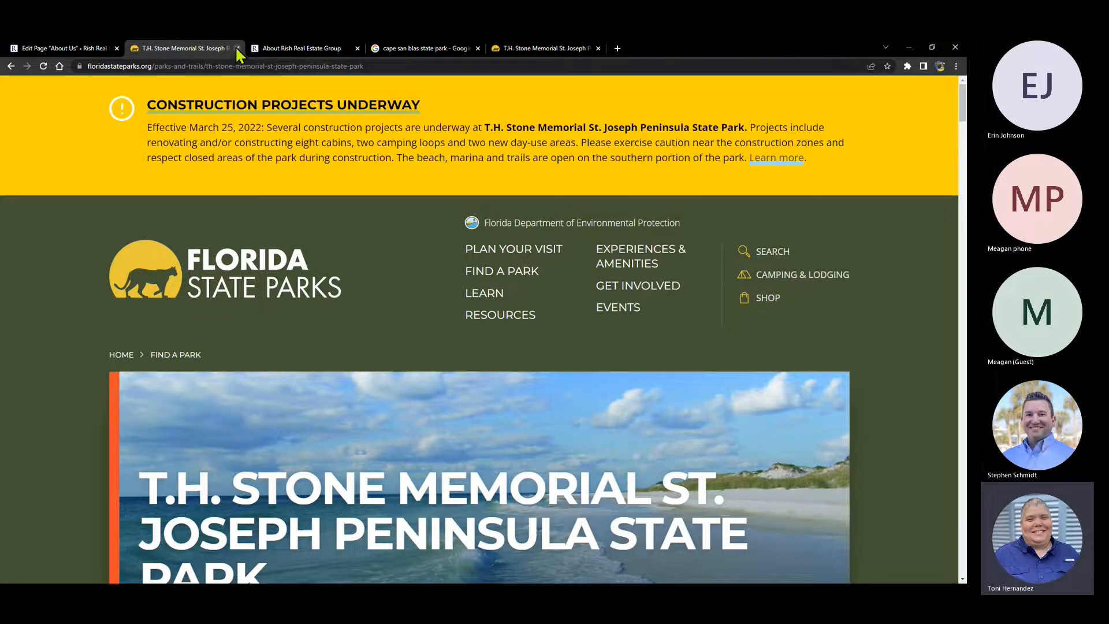
click(236, 48)
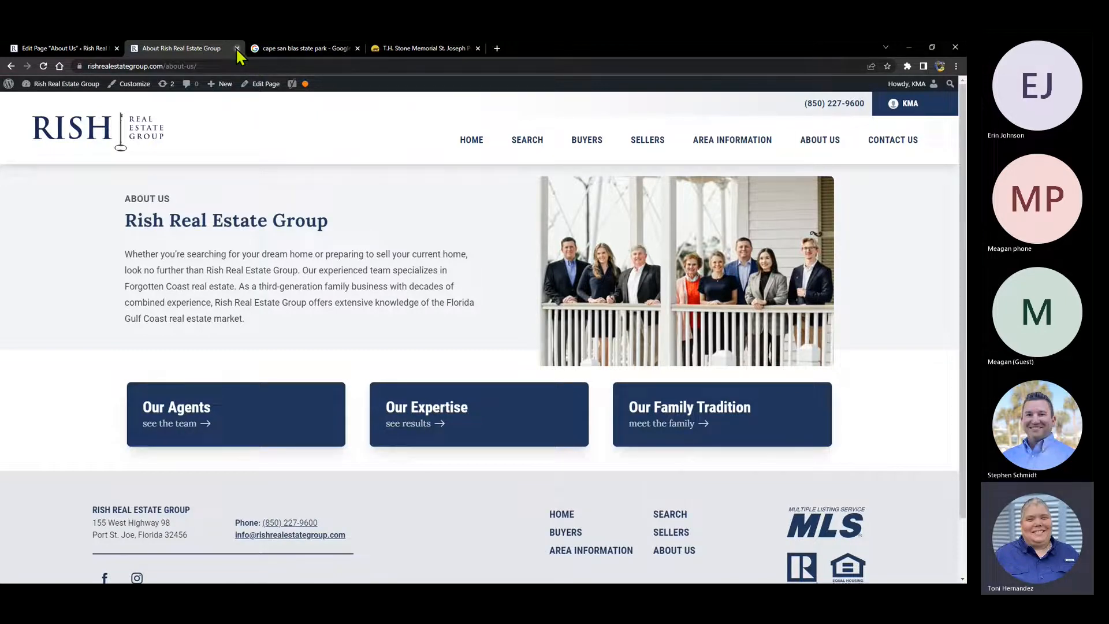
click(72, 49)
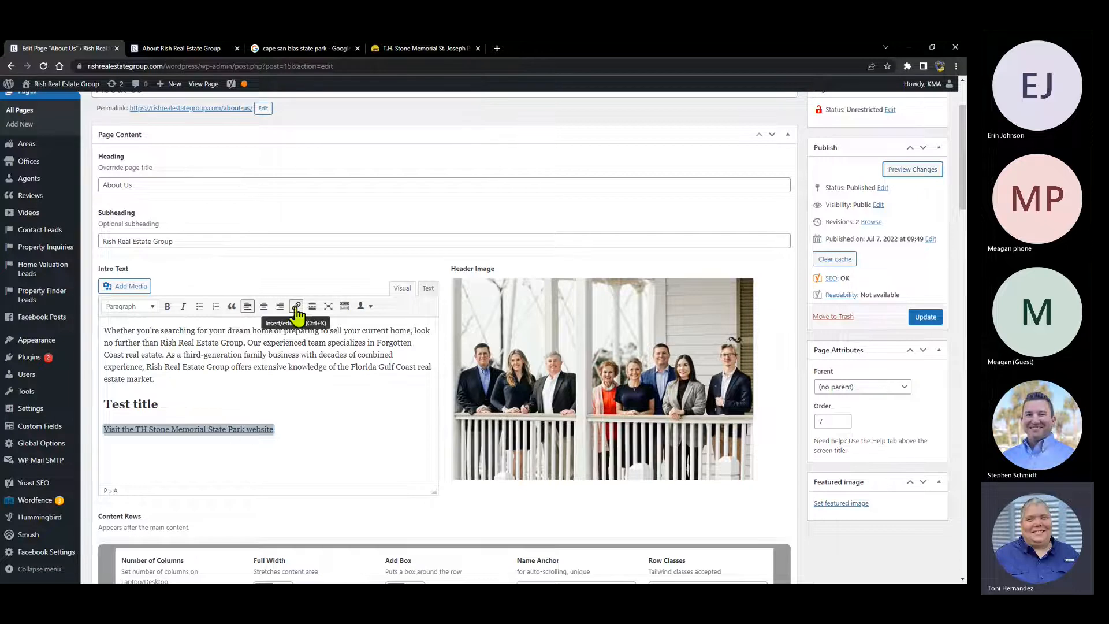
- Unlink the park line, try linking it to the Facebook Post suggestion, then remove that link too
click(231, 428)
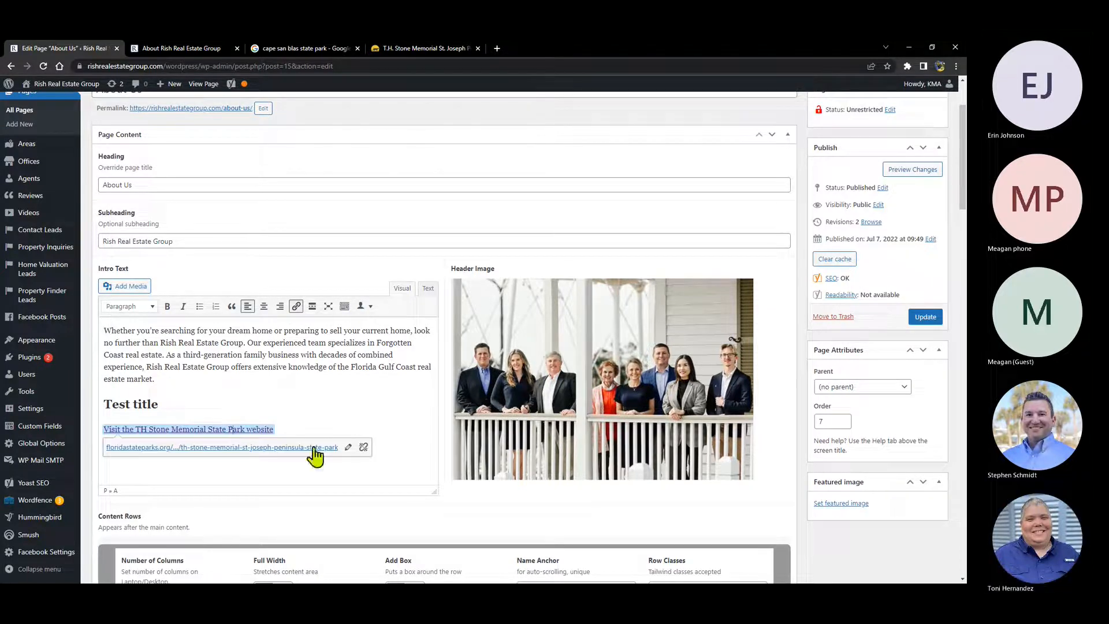
click(363, 446)
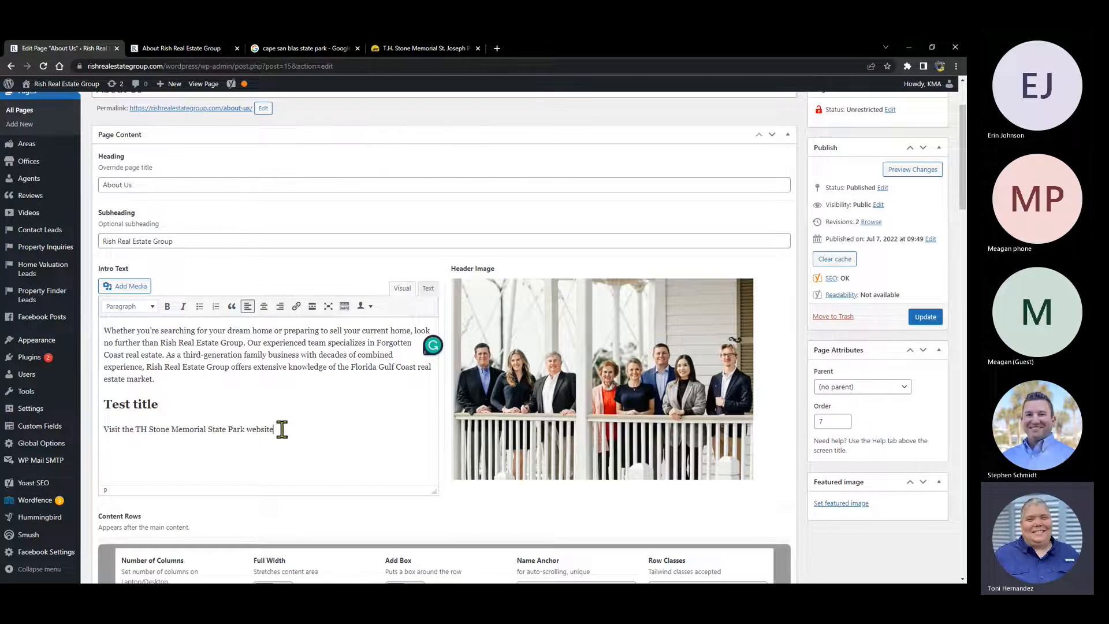
drag(281, 429, 104, 429)
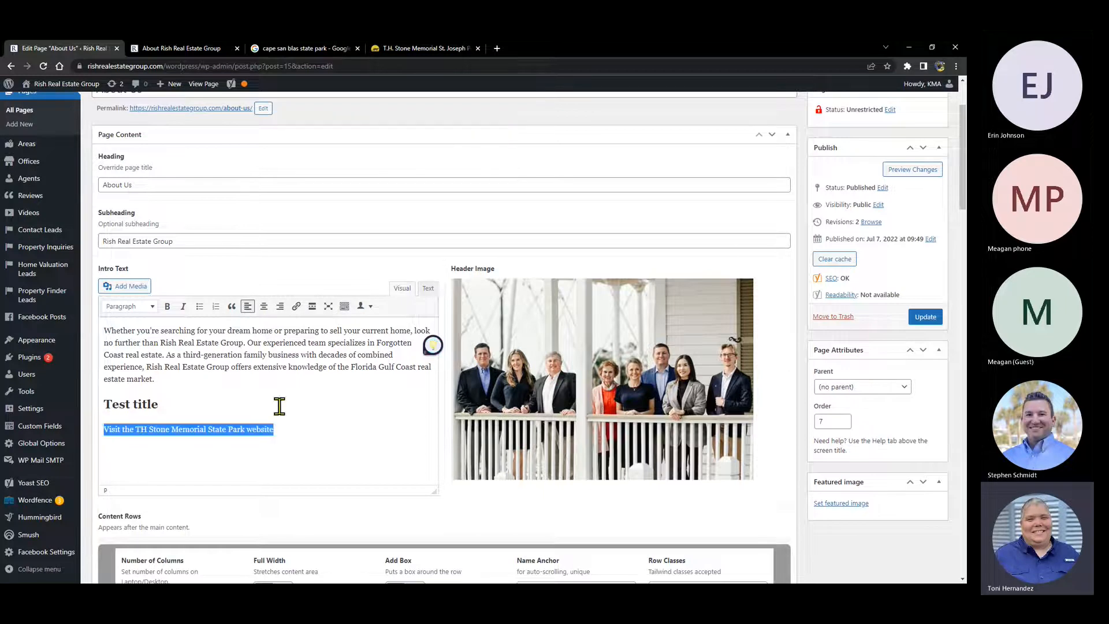
click(295, 306)
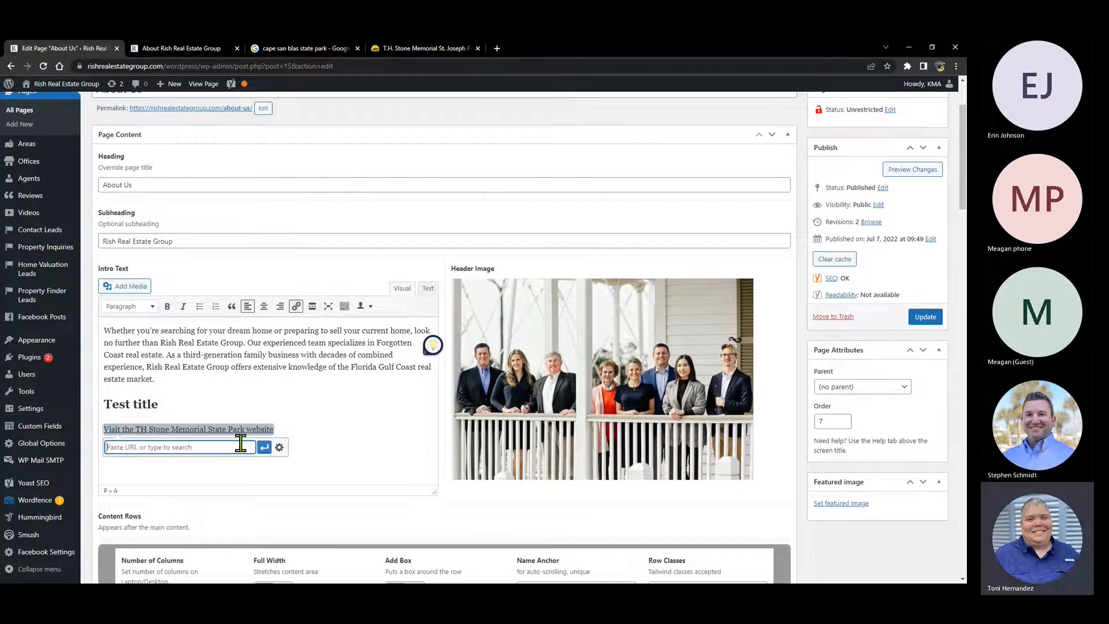
text(test)
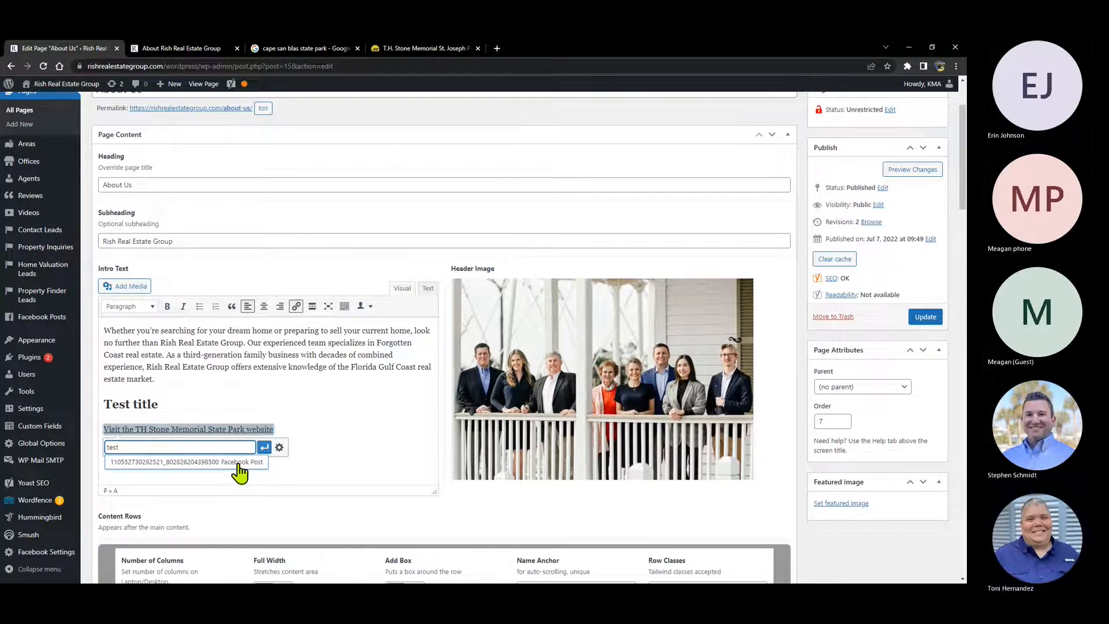
click(241, 465)
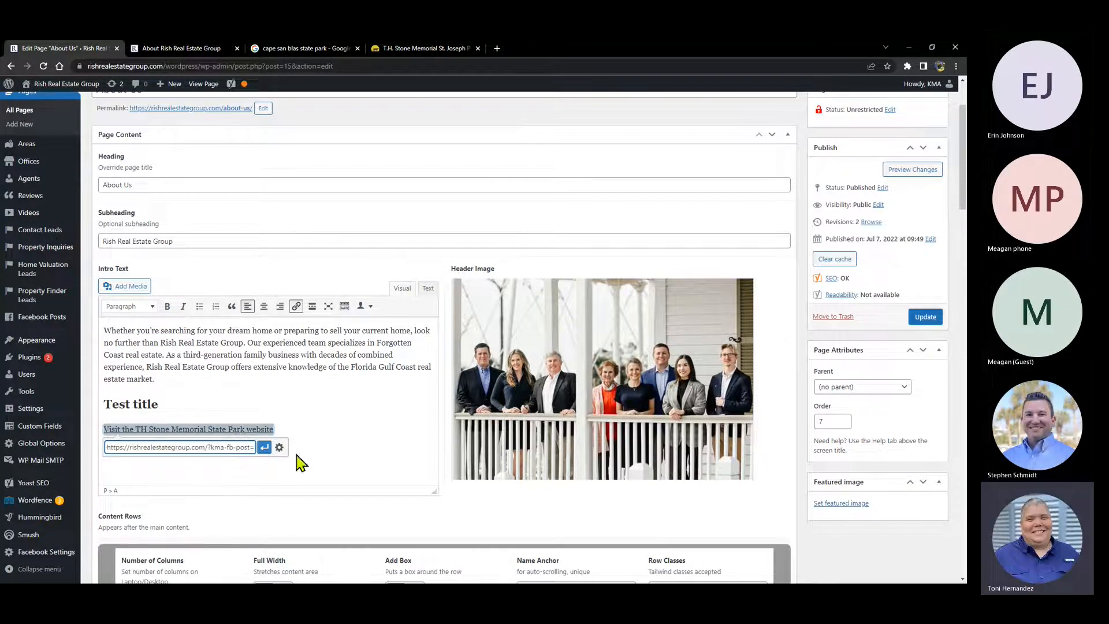
click(265, 448)
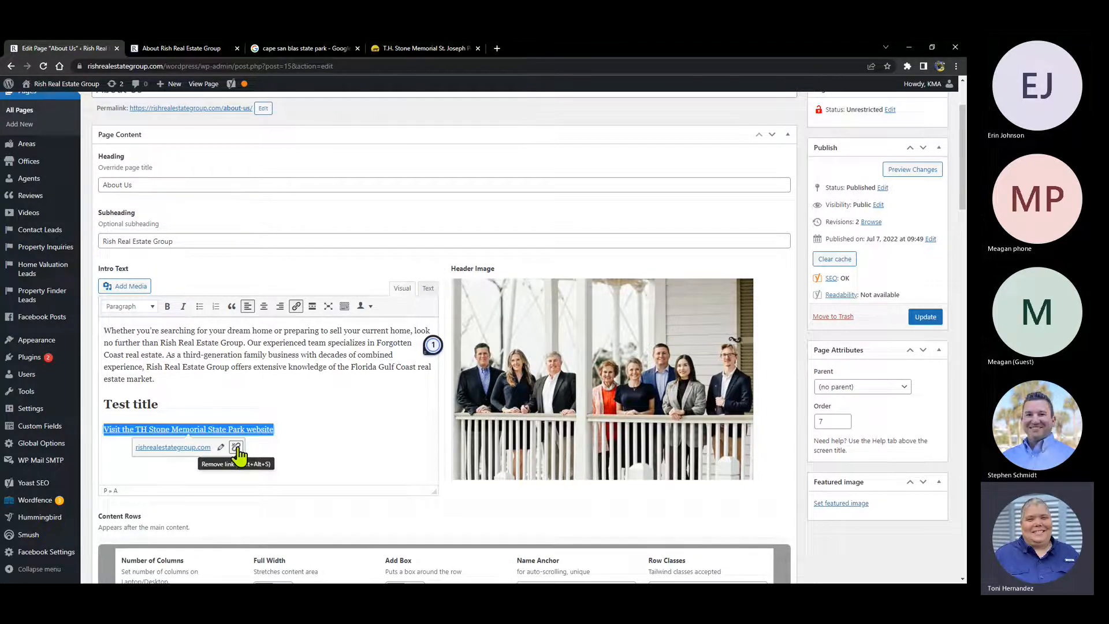
click(236, 448)
click(221, 442)
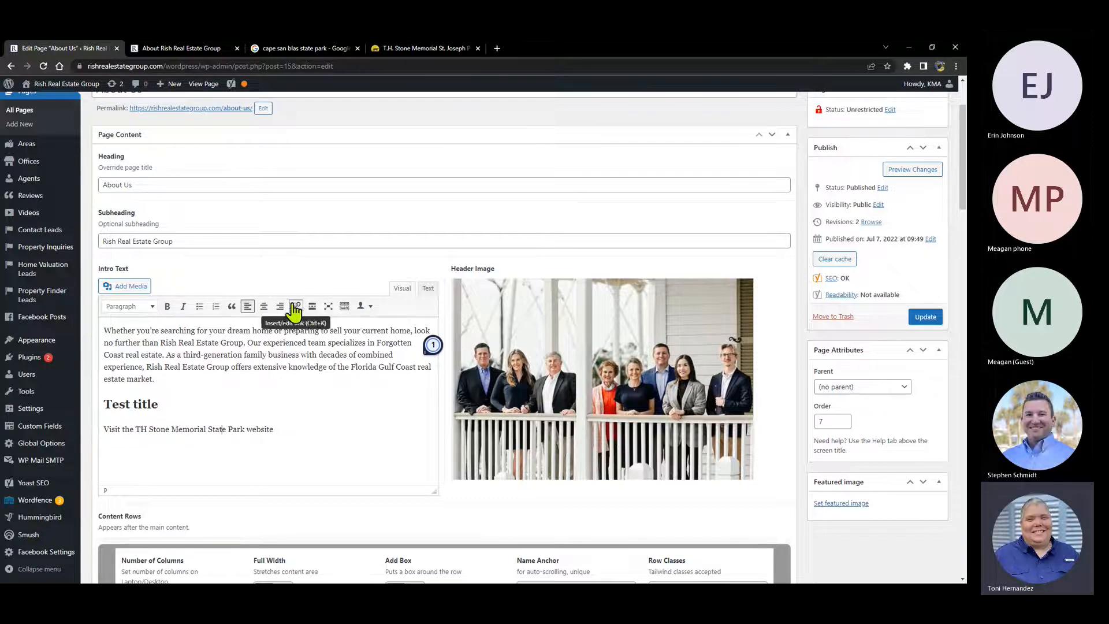
- Reveal the extra formatting row, try Strikethrough and Horizontal line on the TH Stone line, then undo
click(345, 307)
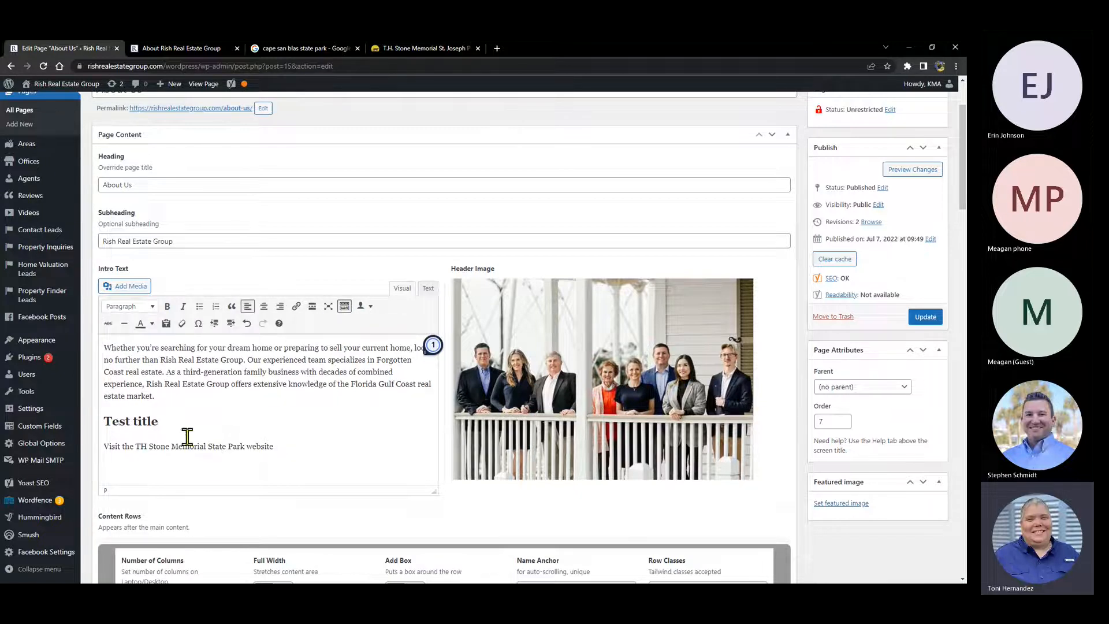
drag(276, 447, 102, 448)
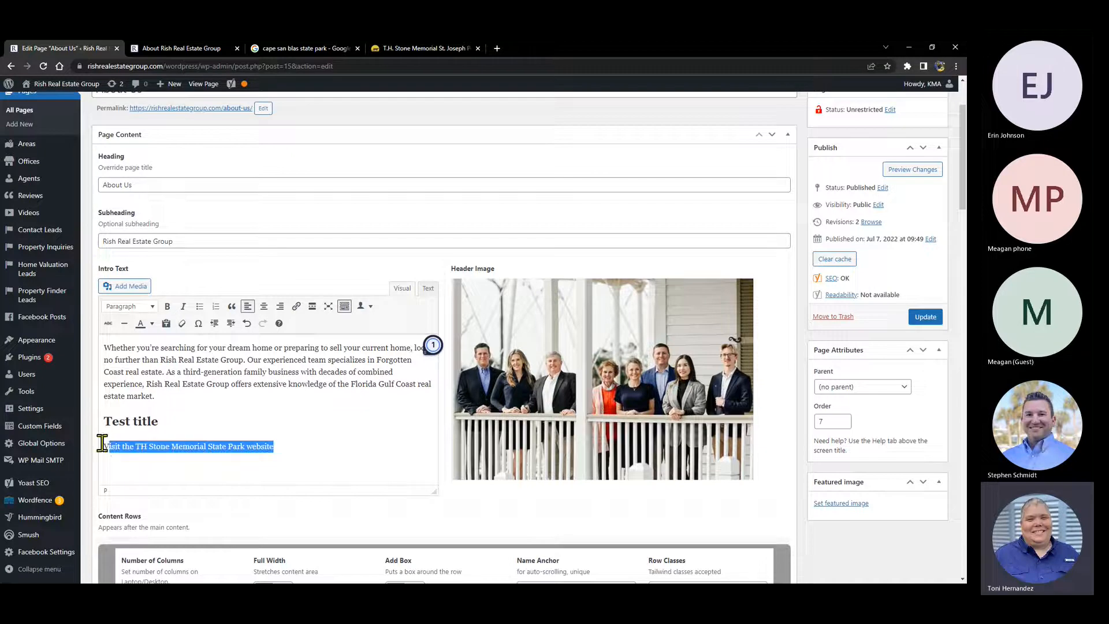
click(108, 325)
click(124, 324)
click(124, 324)
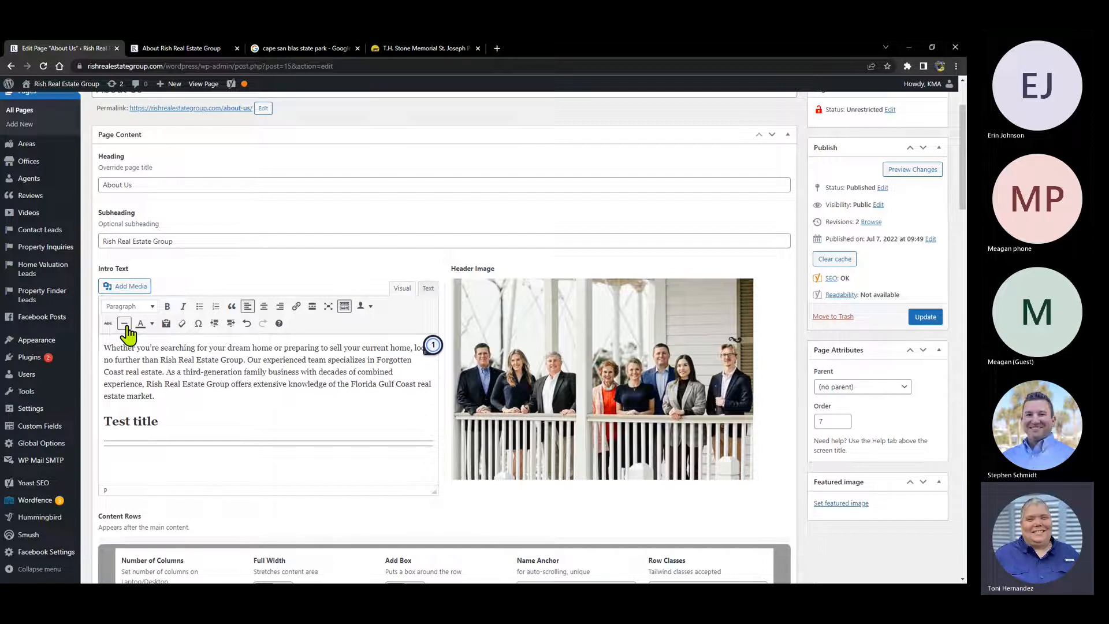
click(124, 324)
key(ctrl+z)
key(ctrl+z)
key(ctrl+z)
key(ctrl+z)
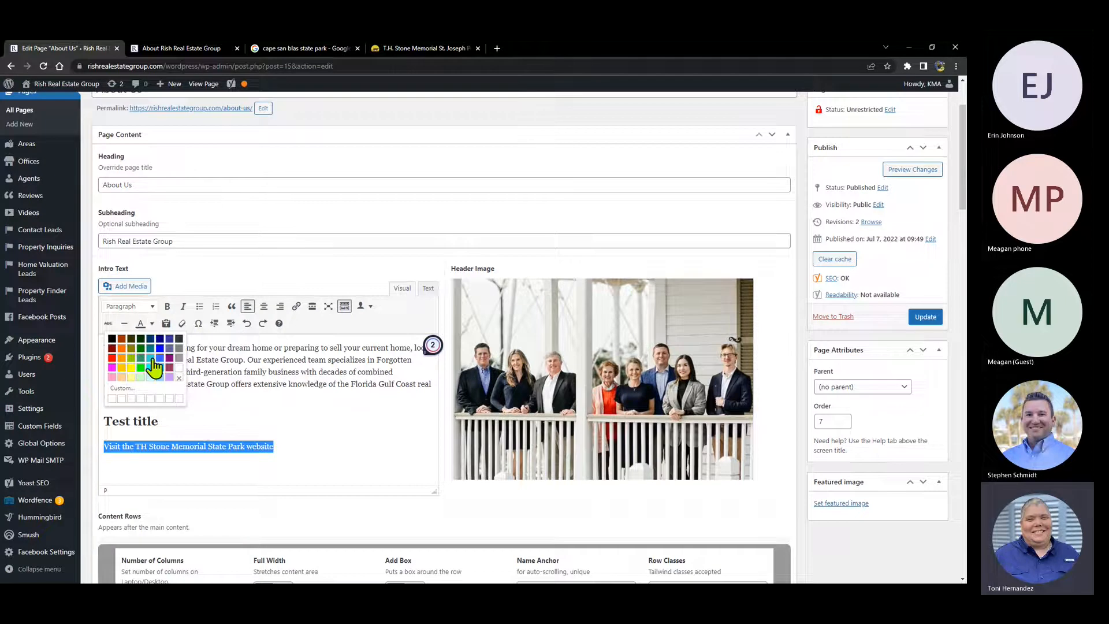
- Colour the TH Stone Memorial line dark red and confirm it on the About Us preview
click(112, 349)
click(112, 349)
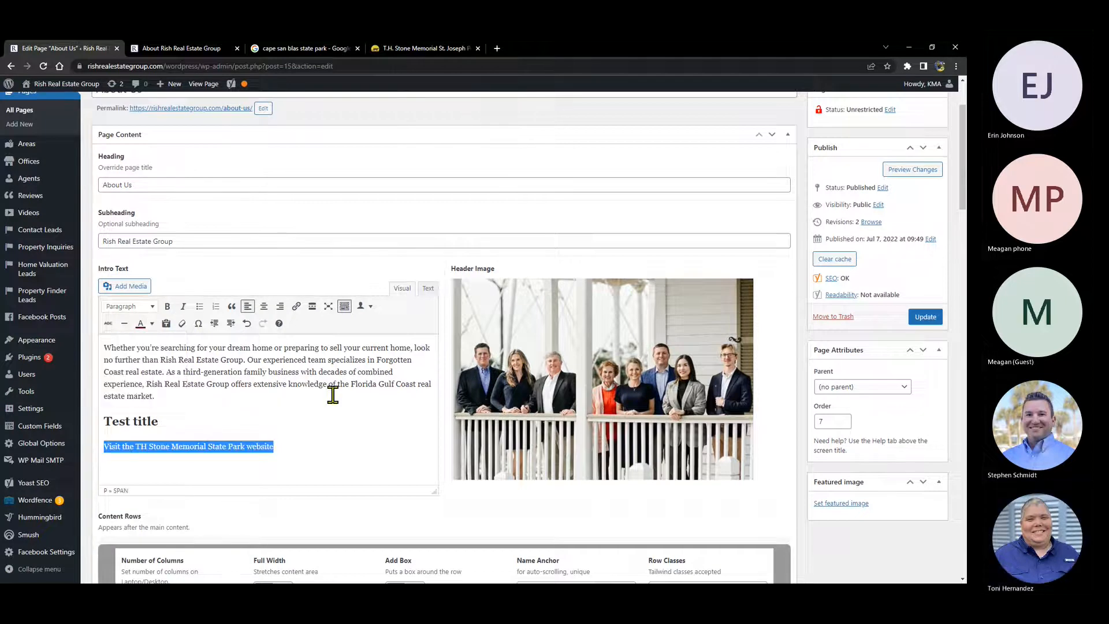
click(905, 170)
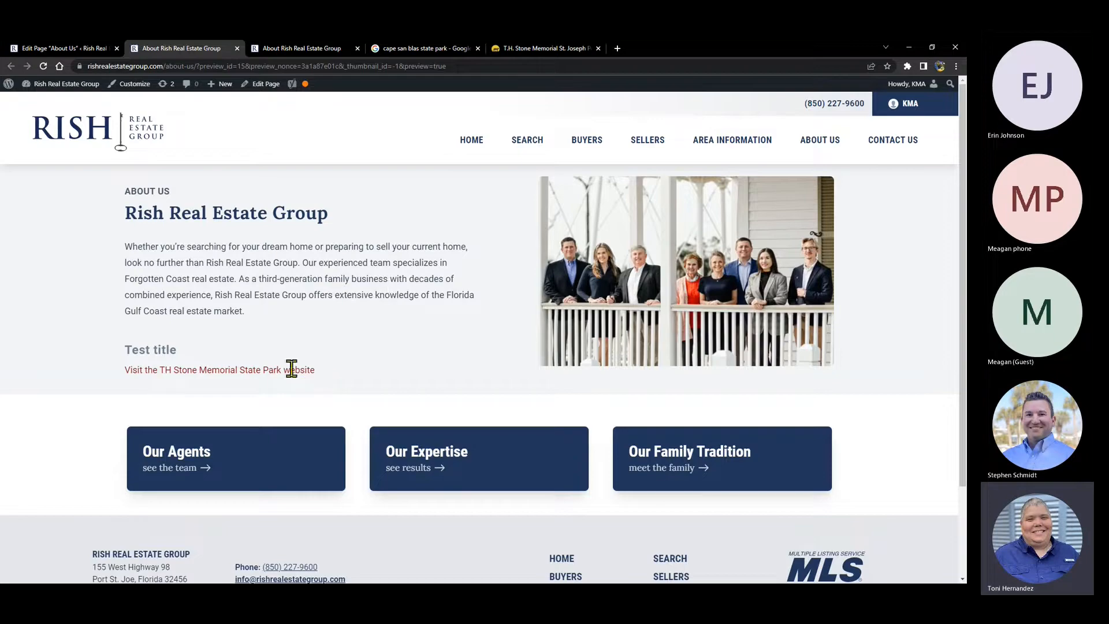
drag(122, 371, 328, 384)
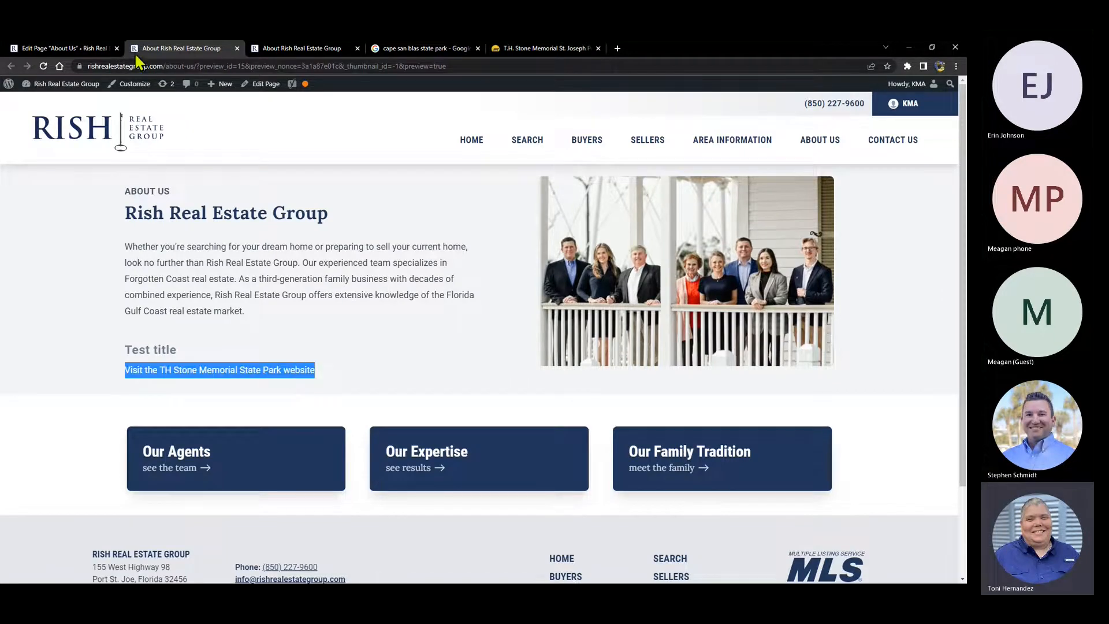
key(ctrl+Page_Up)
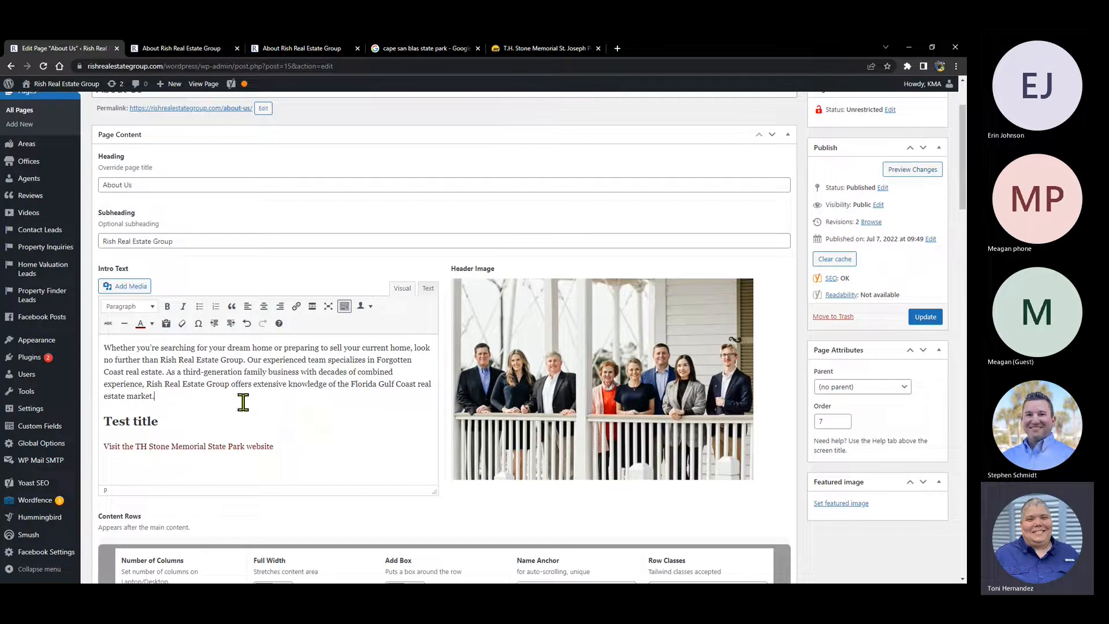
- Recolour the red TH Stone line black
drag(289, 449, 98, 449)
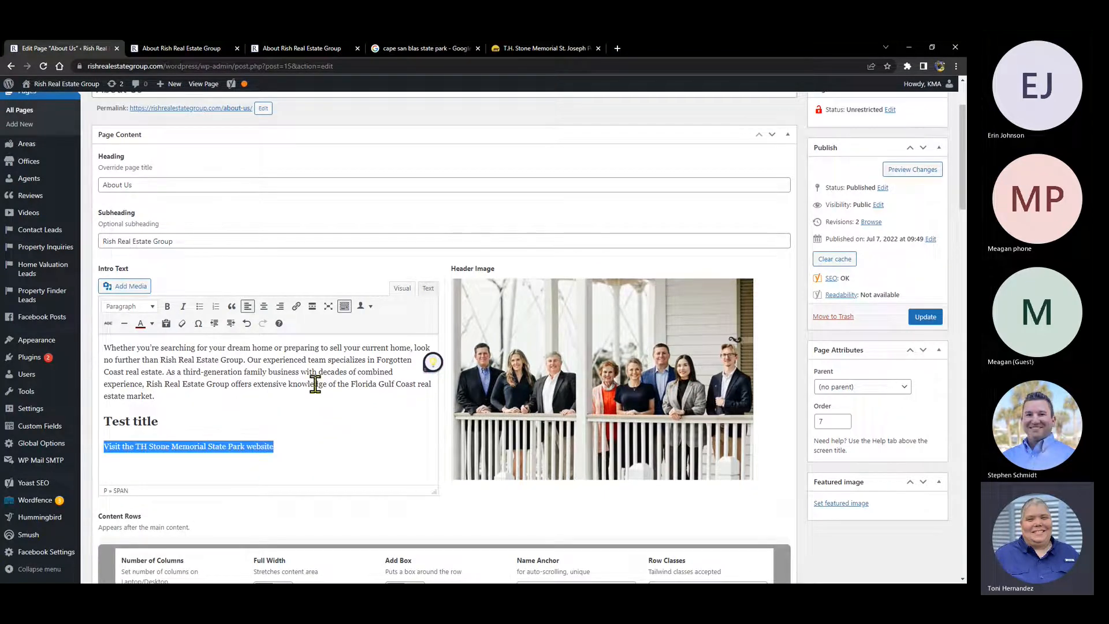
click(153, 324)
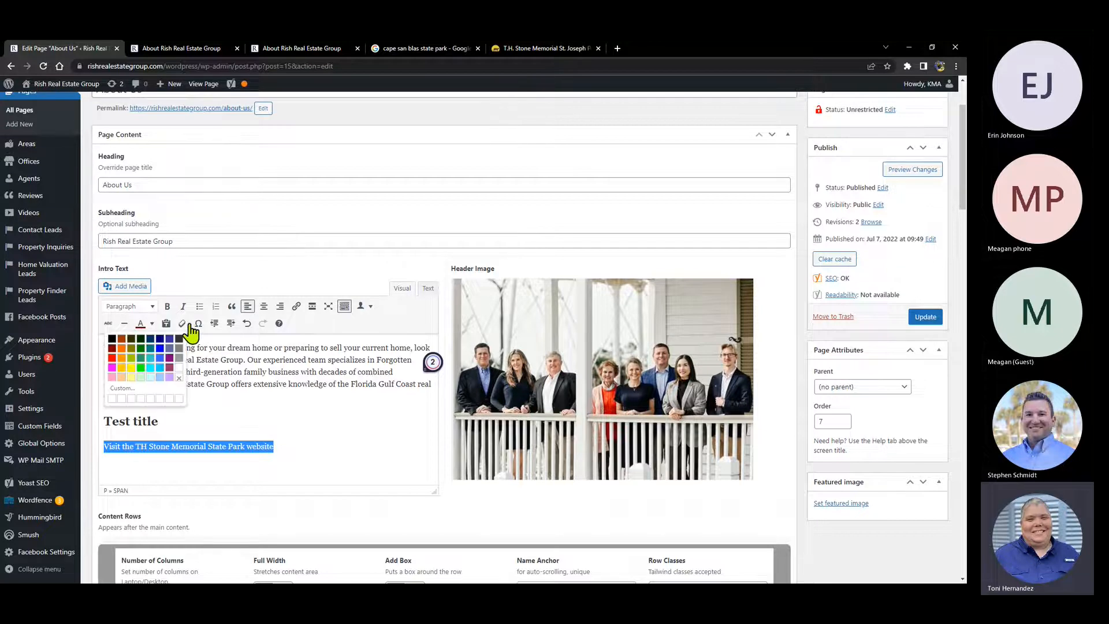
click(110, 338)
click(305, 414)
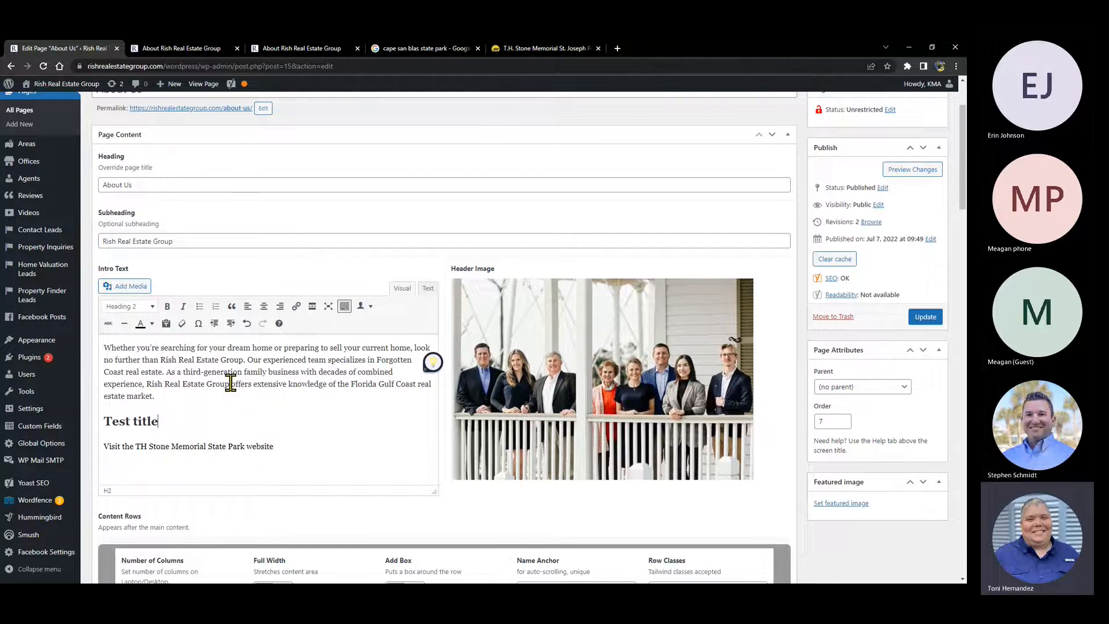
- Colour part of the line red, then use Clear formatting to remove it from Stone to website
mouse_move(169, 416)
mouse_down()
mouse_move(91, 423)
mouse_move(302, 453)
mouse_move(171, 448)
mouse_up()
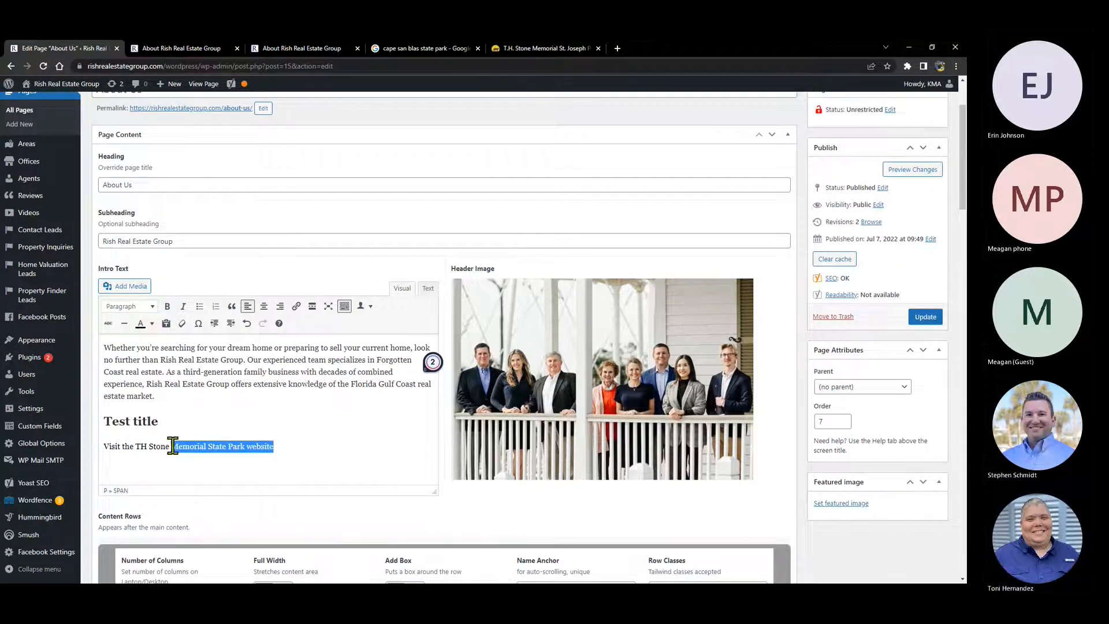
click(152, 323)
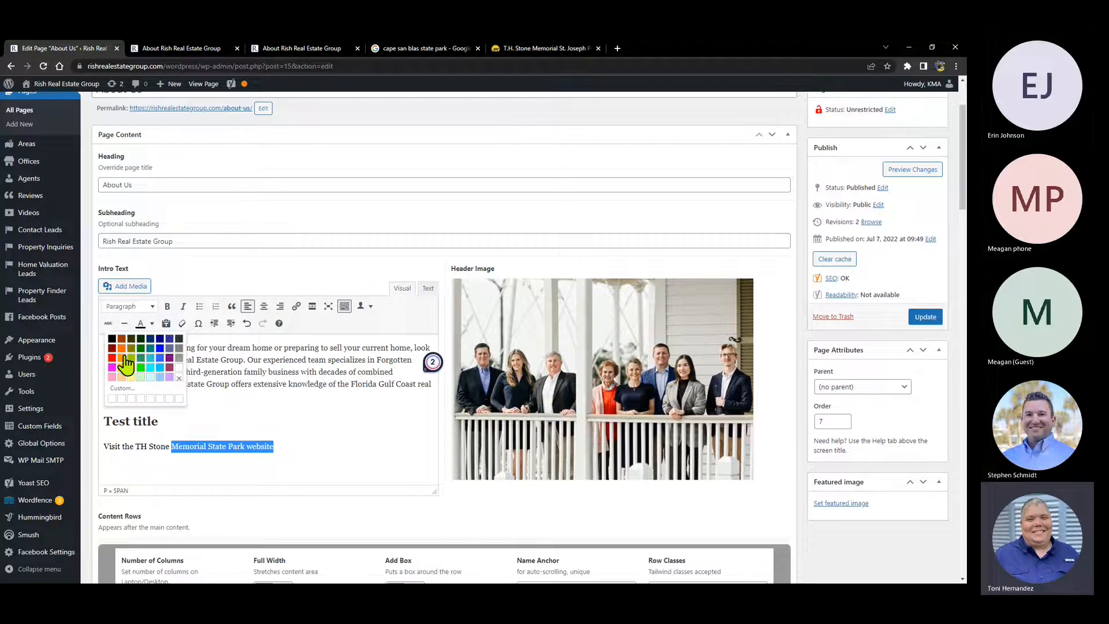
click(125, 358)
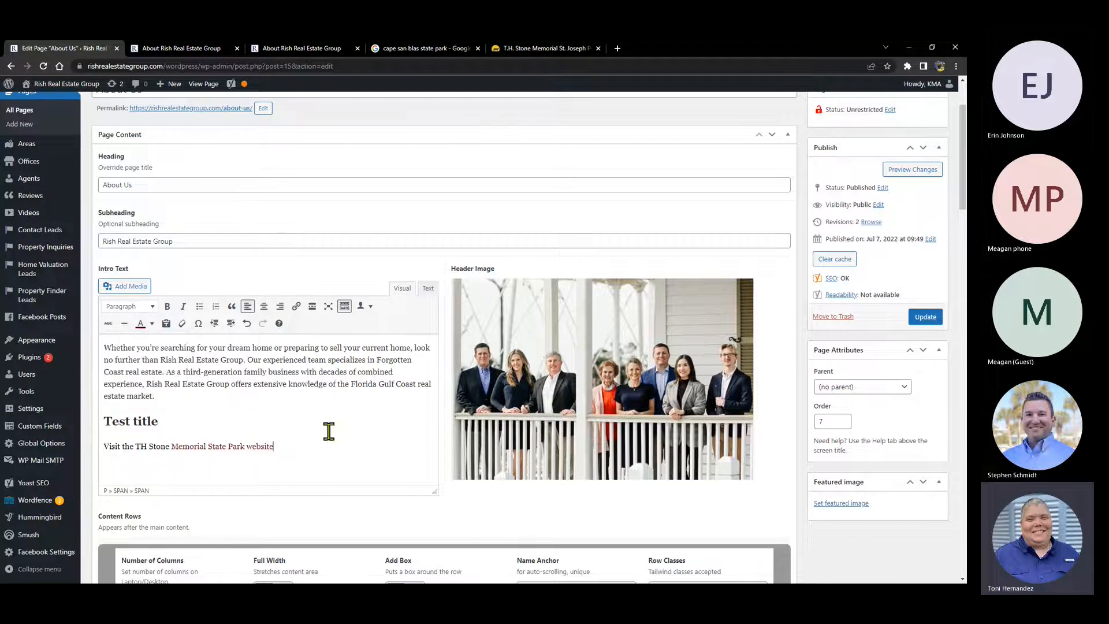
drag(283, 446, 152, 446)
click(182, 324)
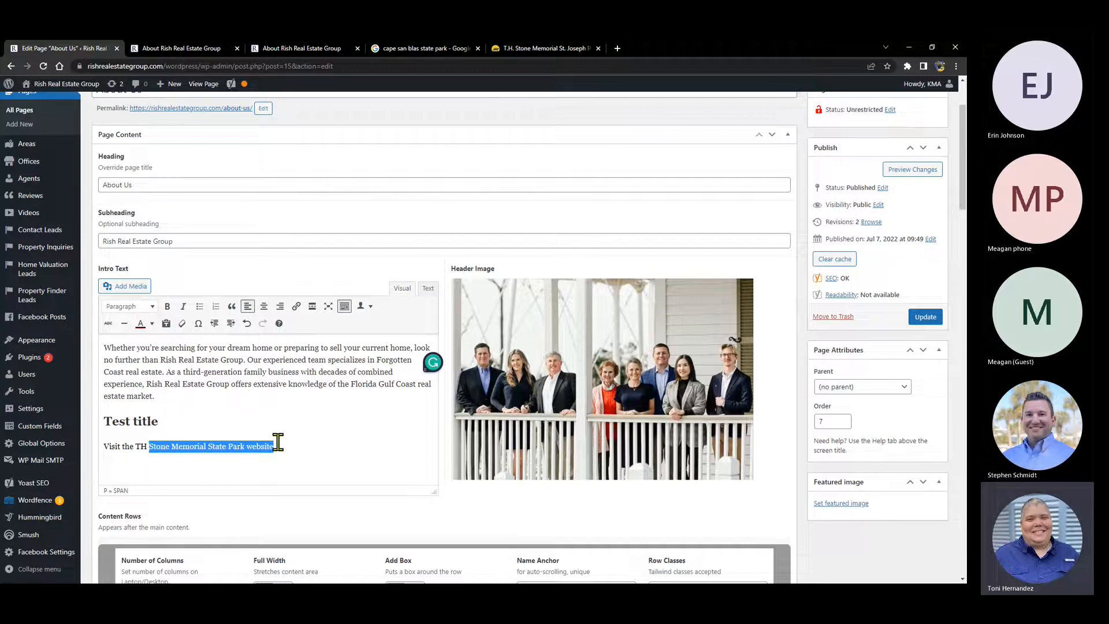
click(276, 446)
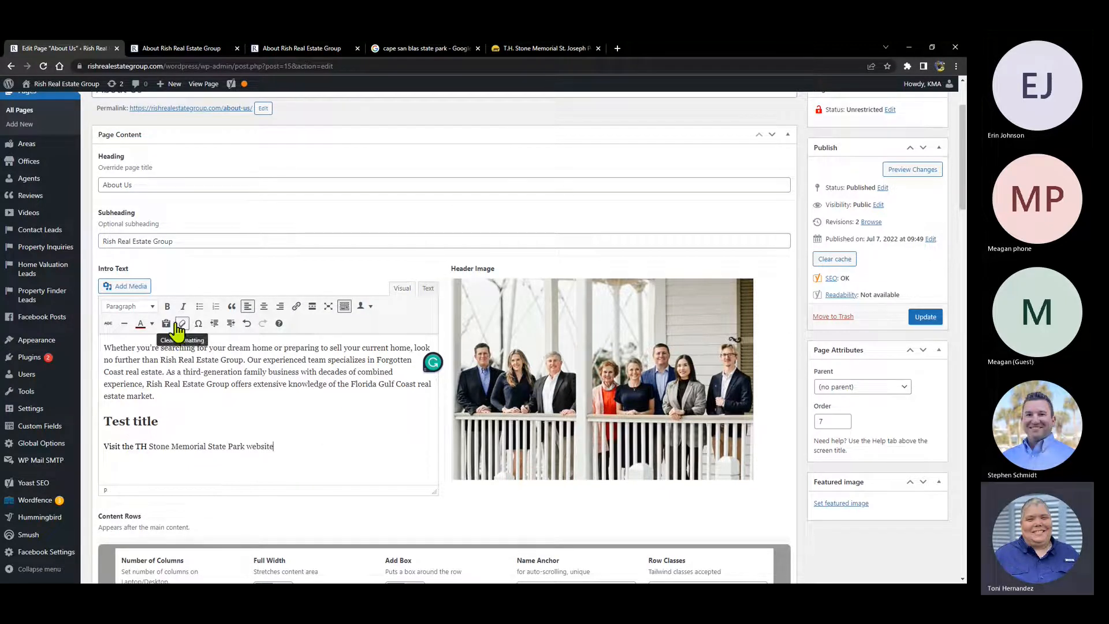
- Try Increase indent on the TH Stone line, then undo, redo and undo it again
drag(179, 446, 349, 445)
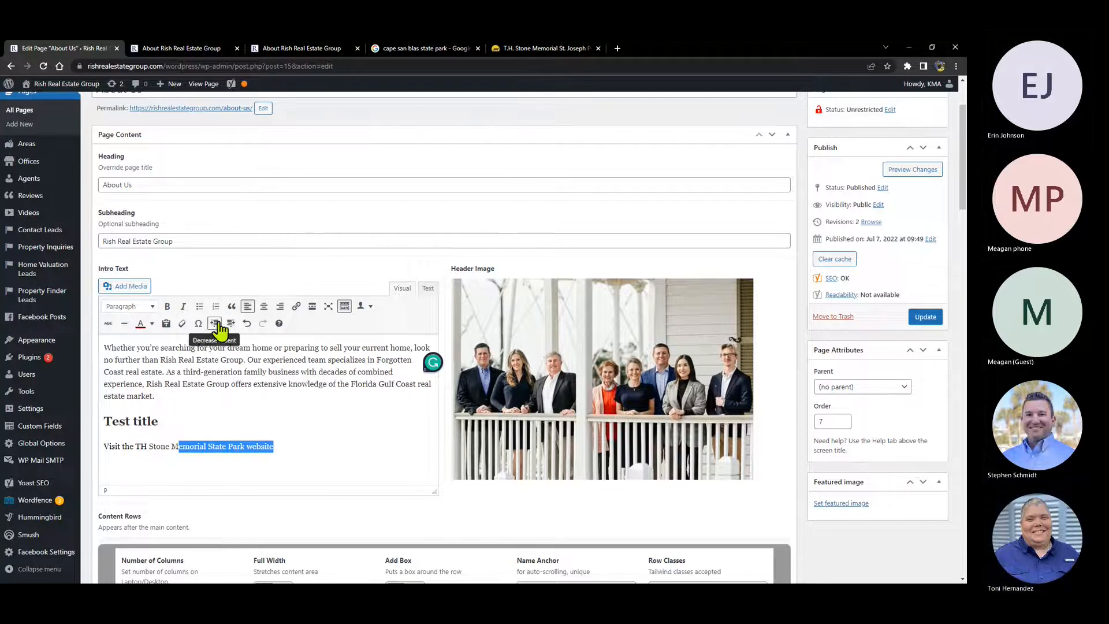
click(105, 448)
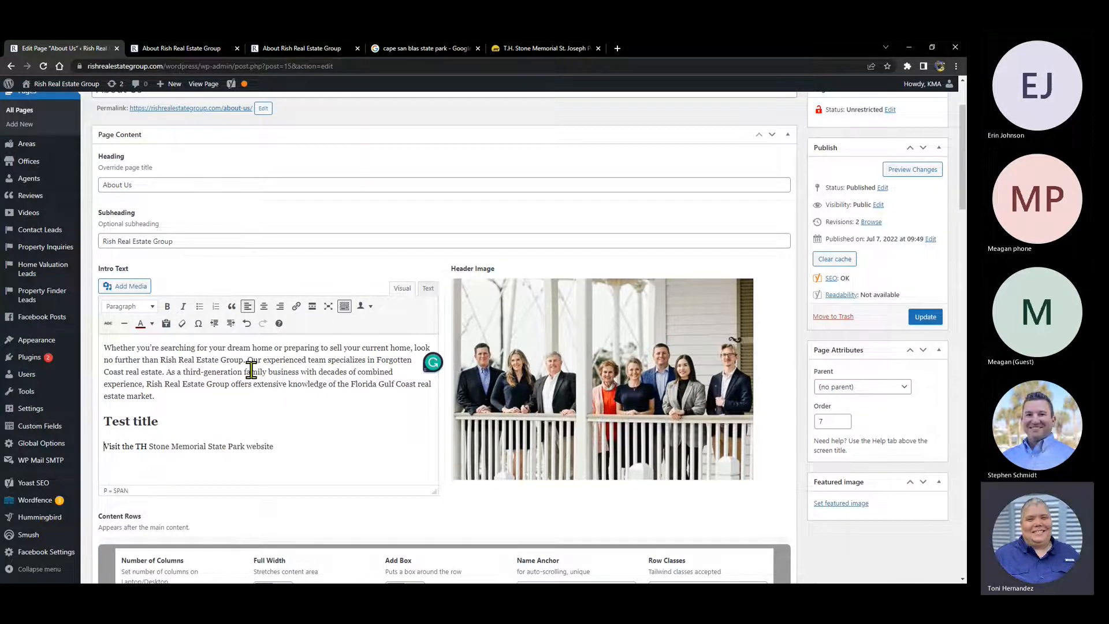
click(230, 324)
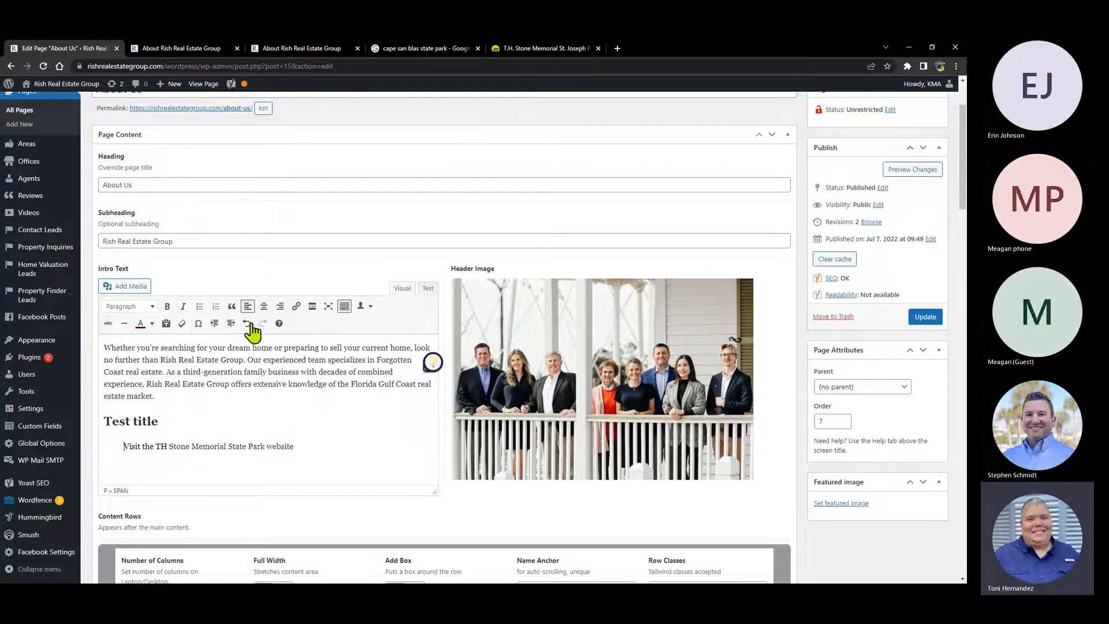
click(247, 324)
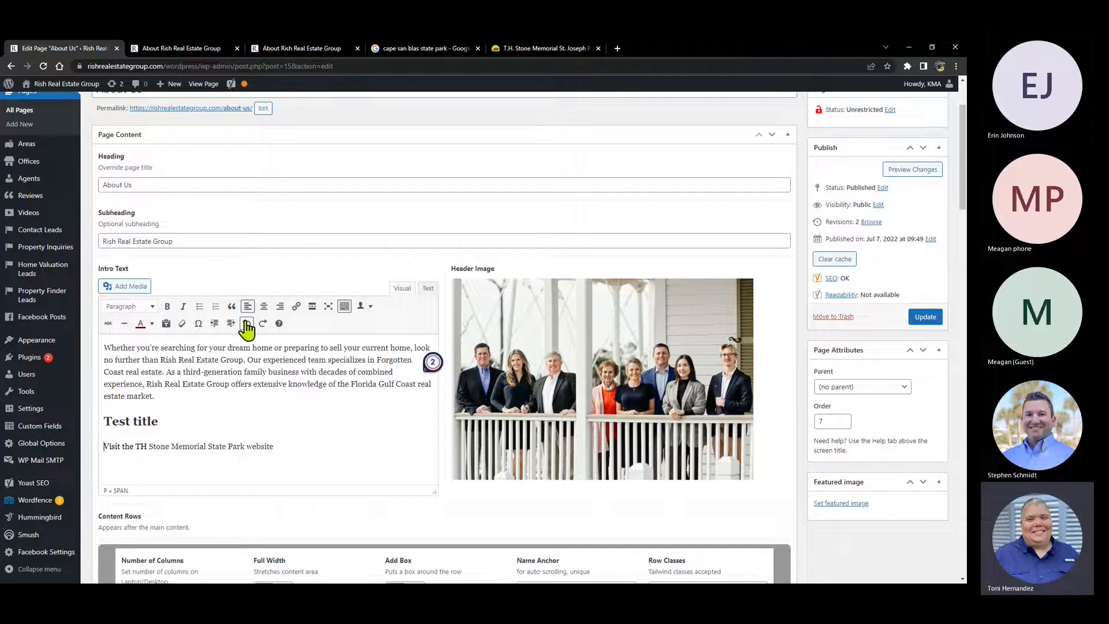
click(263, 324)
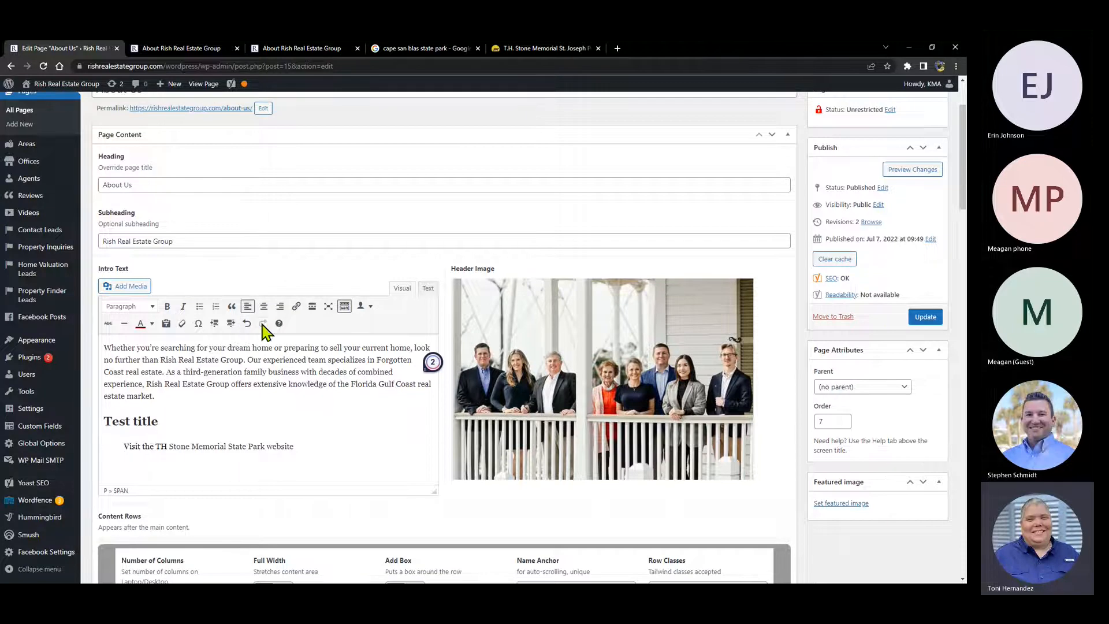
click(247, 324)
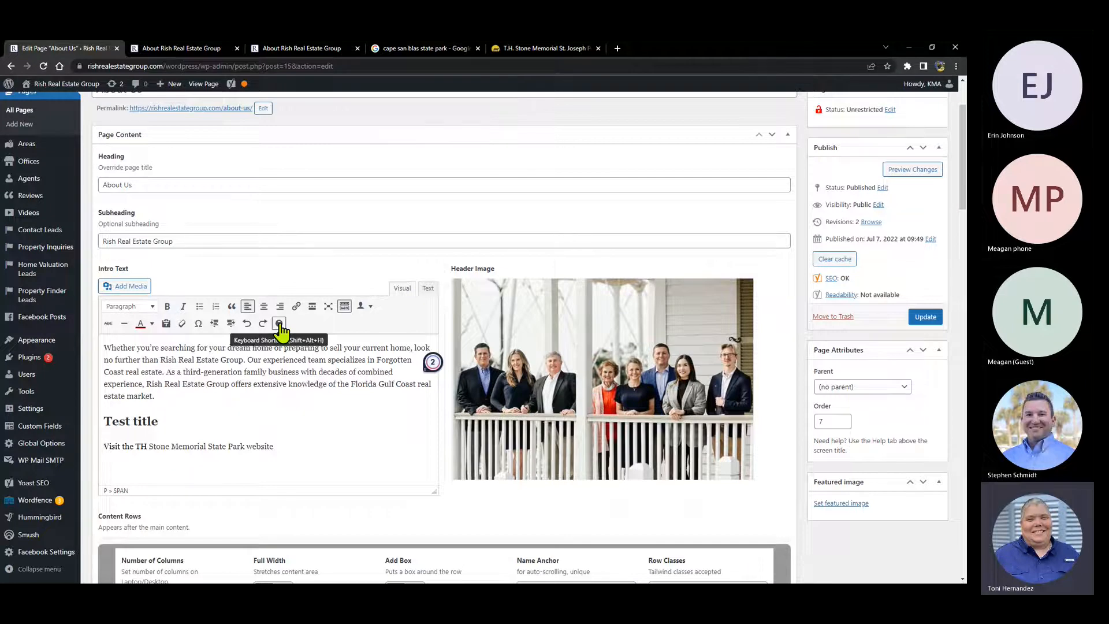
- Browse the editor's keyboard shortcuts reference, then close it
click(279, 324)
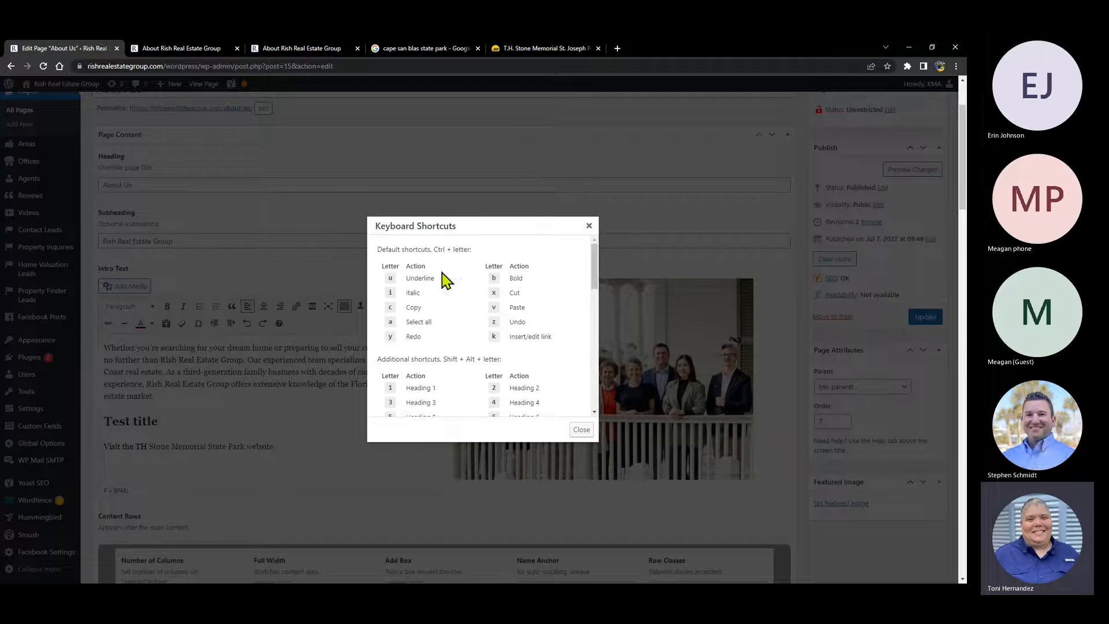
scroll(507, 285, down, 1)
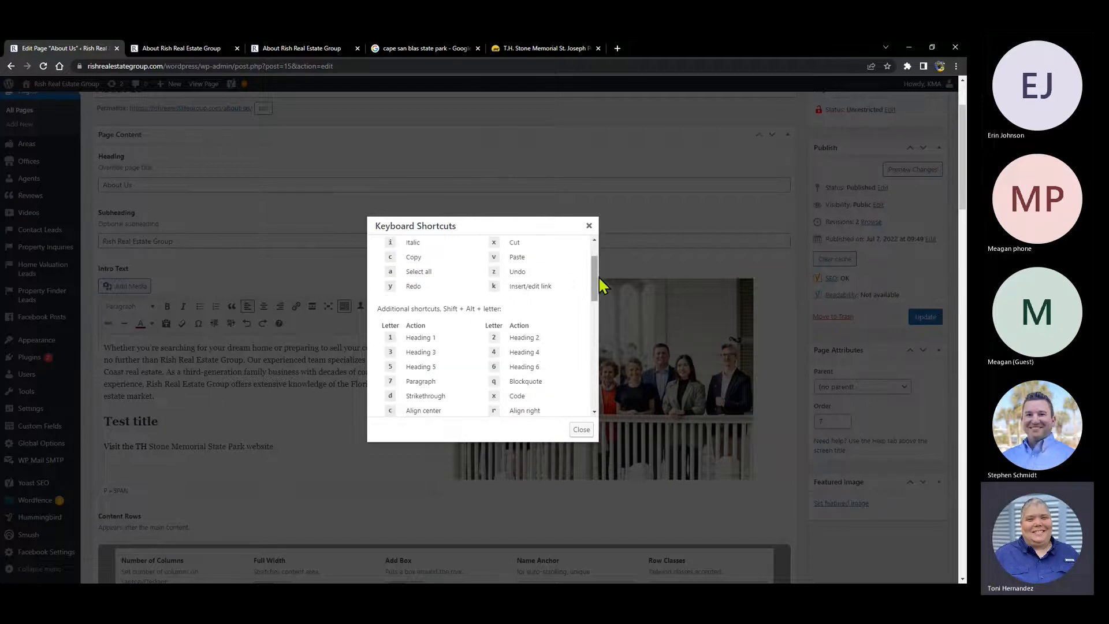
drag(599, 287, 597, 269)
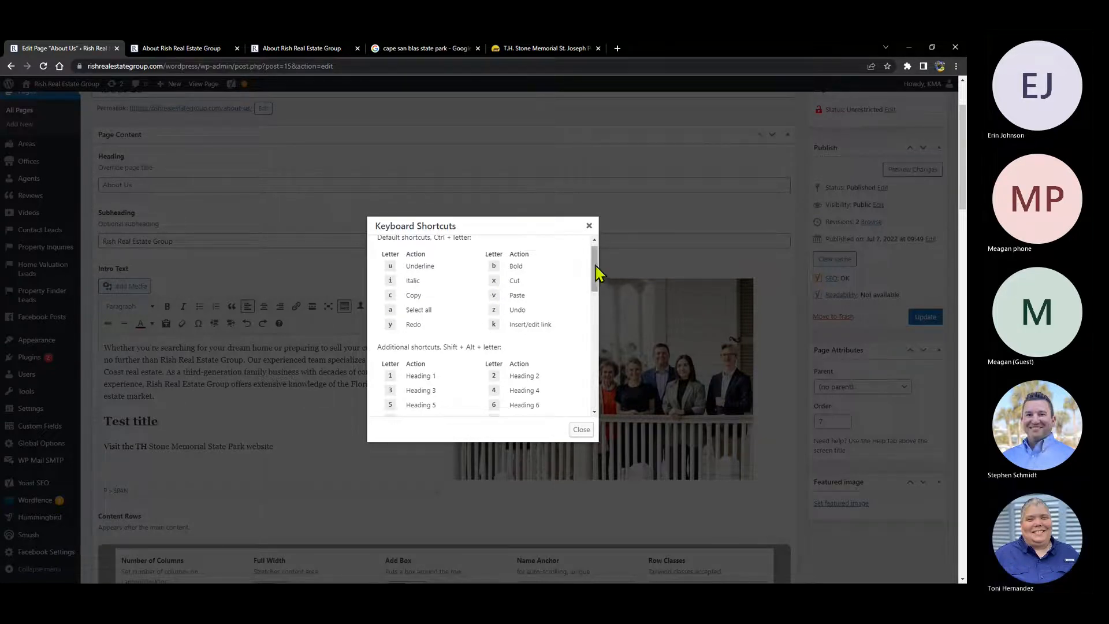
mouse_move(595, 264)
mouse_down()
mouse_move(586, 358)
mouse_move(590, 247)
mouse_up()
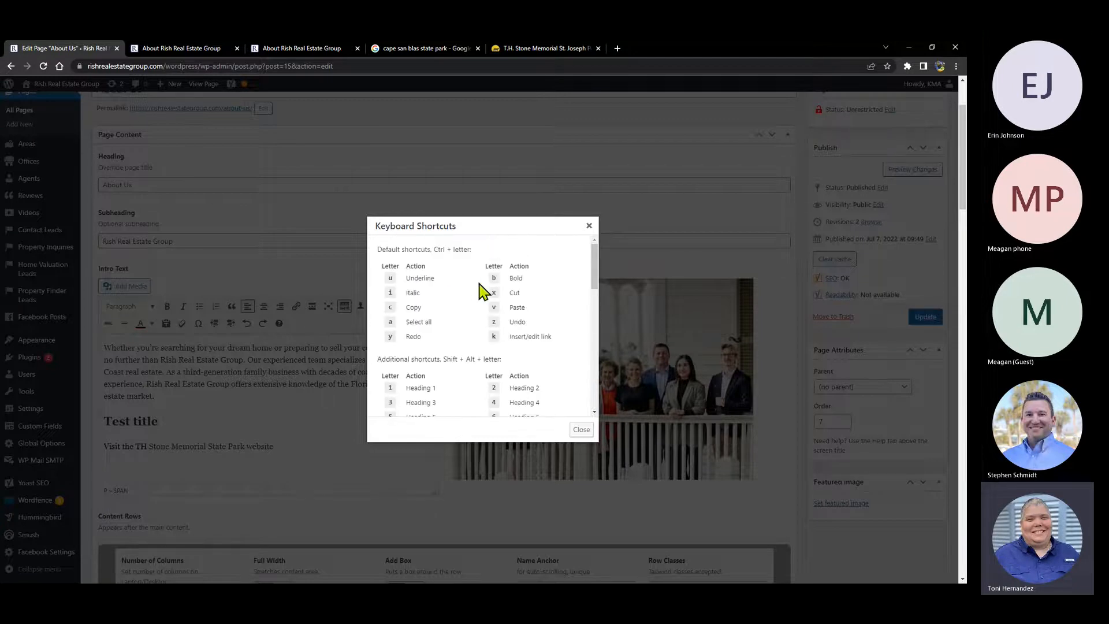
click(582, 429)
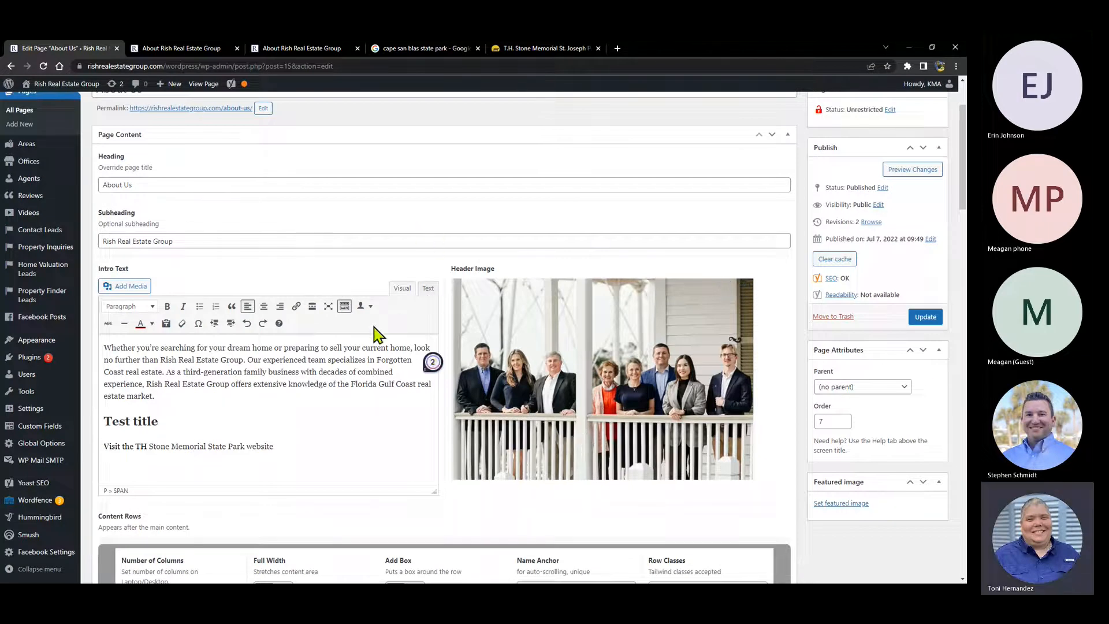
- Inspect the intro text's HTML in Text view, marking the <h2> tag, then return to Visual
click(432, 289)
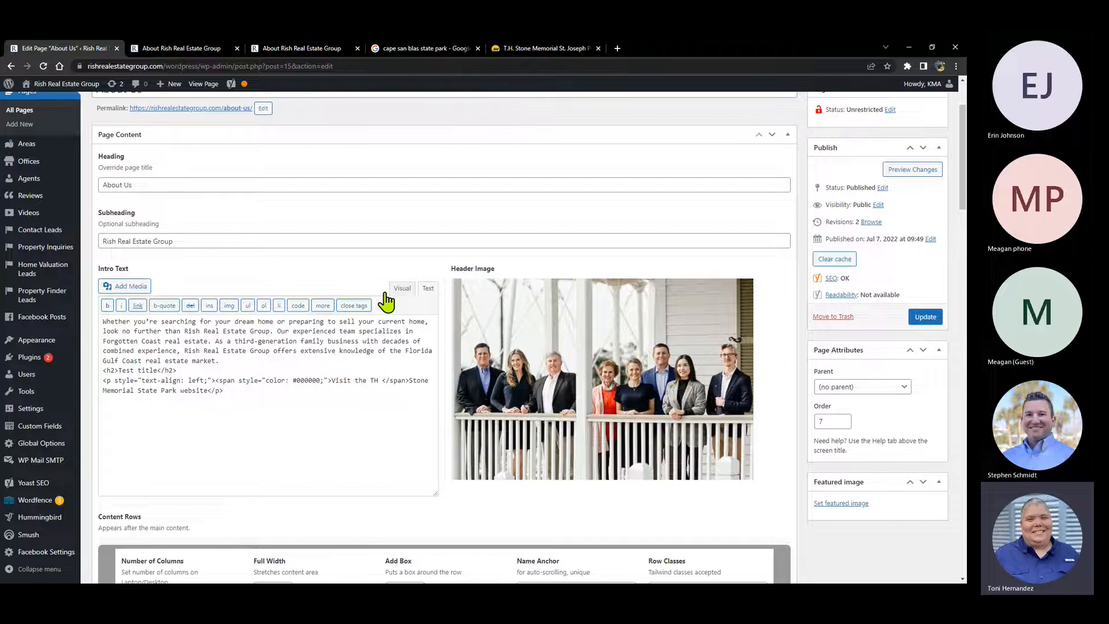
drag(103, 372, 119, 372)
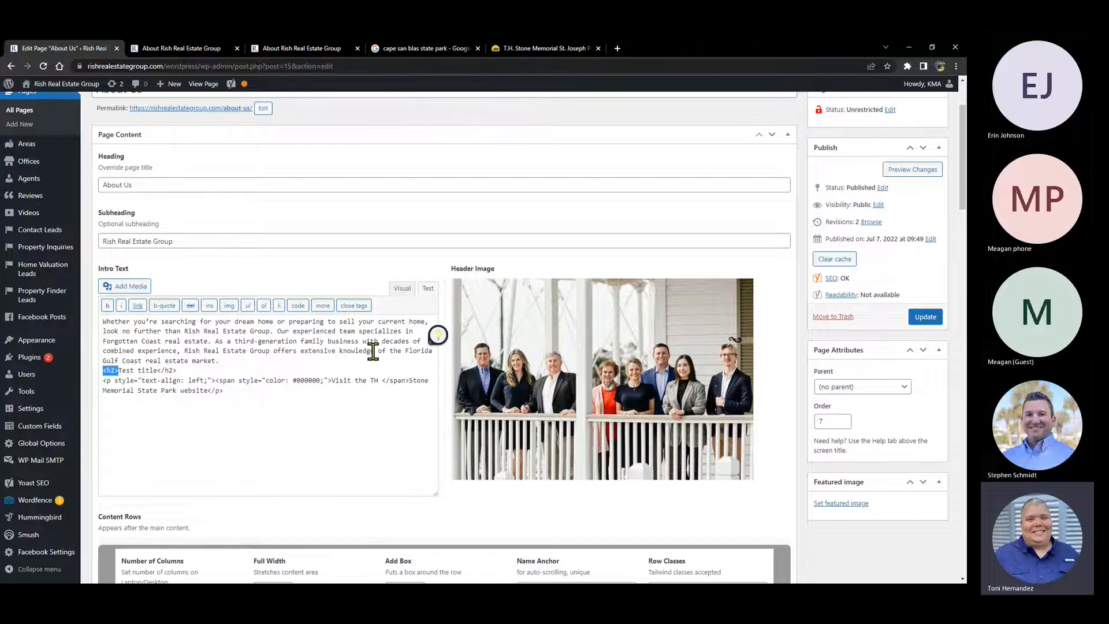
click(402, 287)
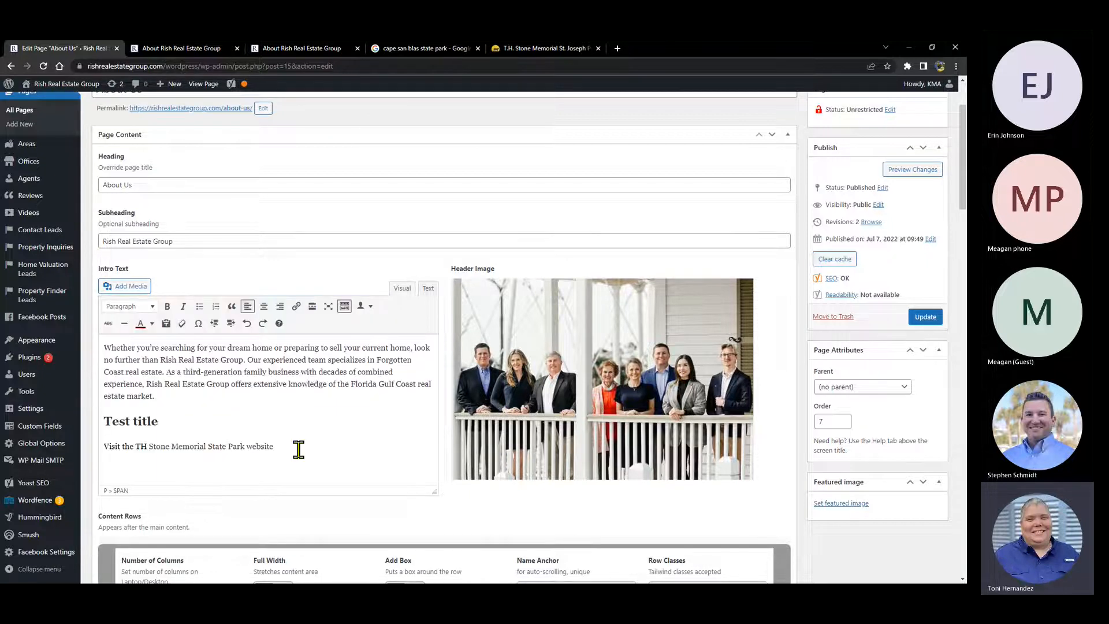
- Select the test lines, then head to Plugins in the sidebar to leave the editor
drag(297, 449, 104, 421)
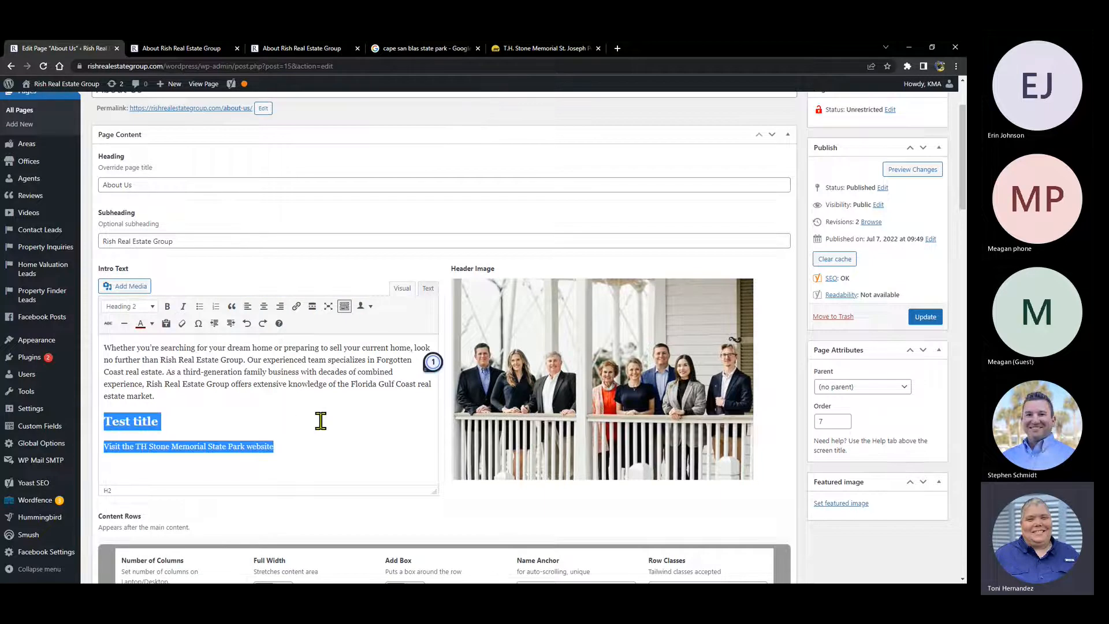
click(350, 163)
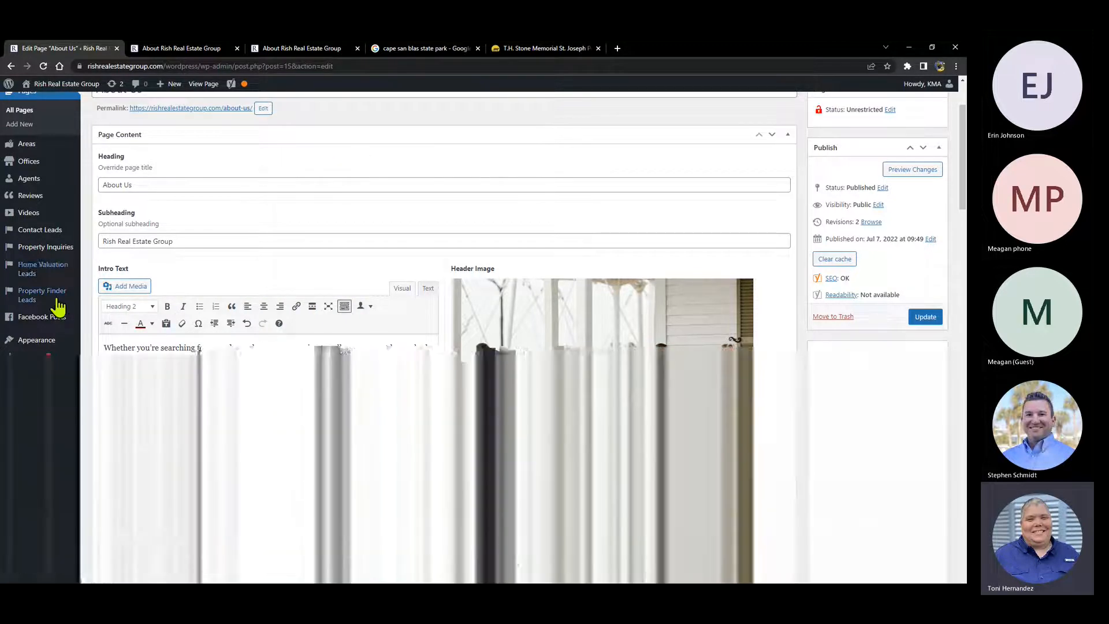
mouse_move(49, 363)
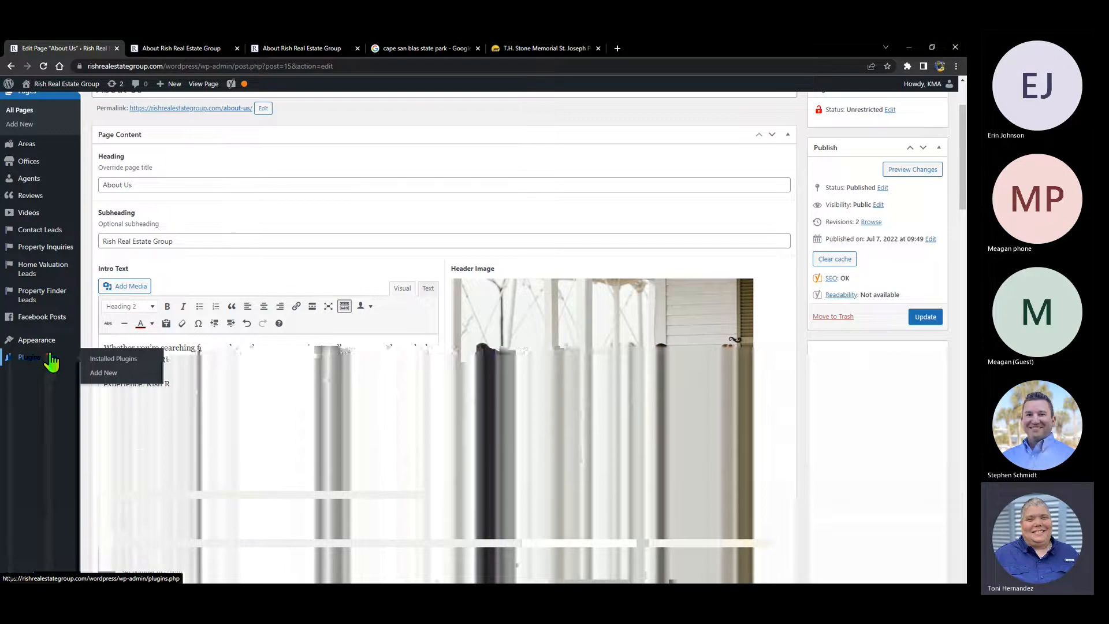
click(51, 361)
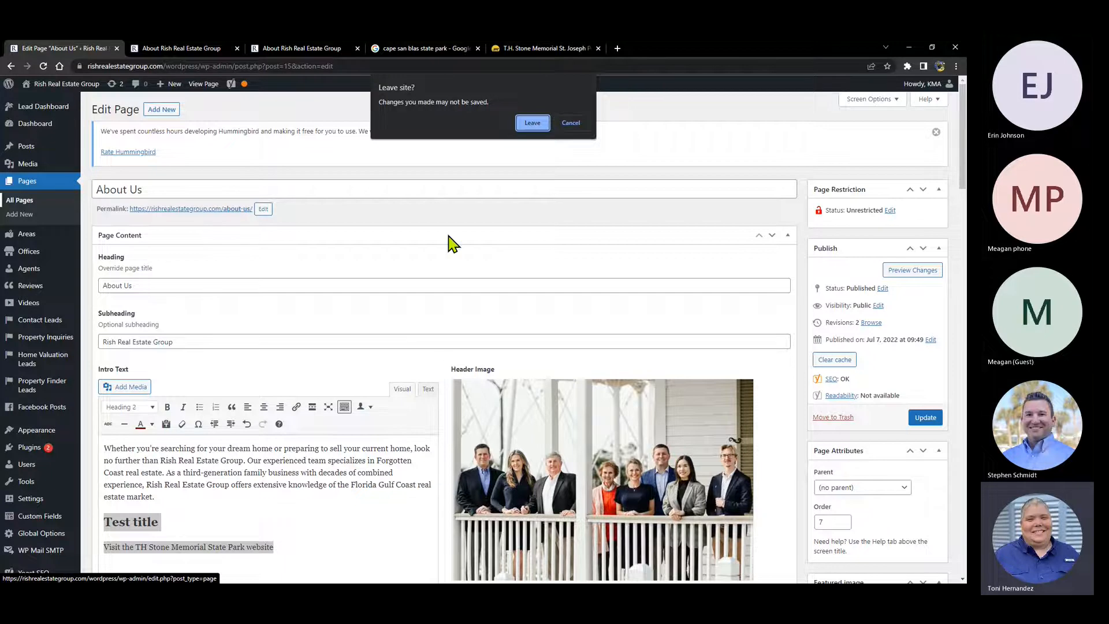
- Cancel the Leave site warning and stay in the About Us editor
click(572, 123)
click(304, 547)
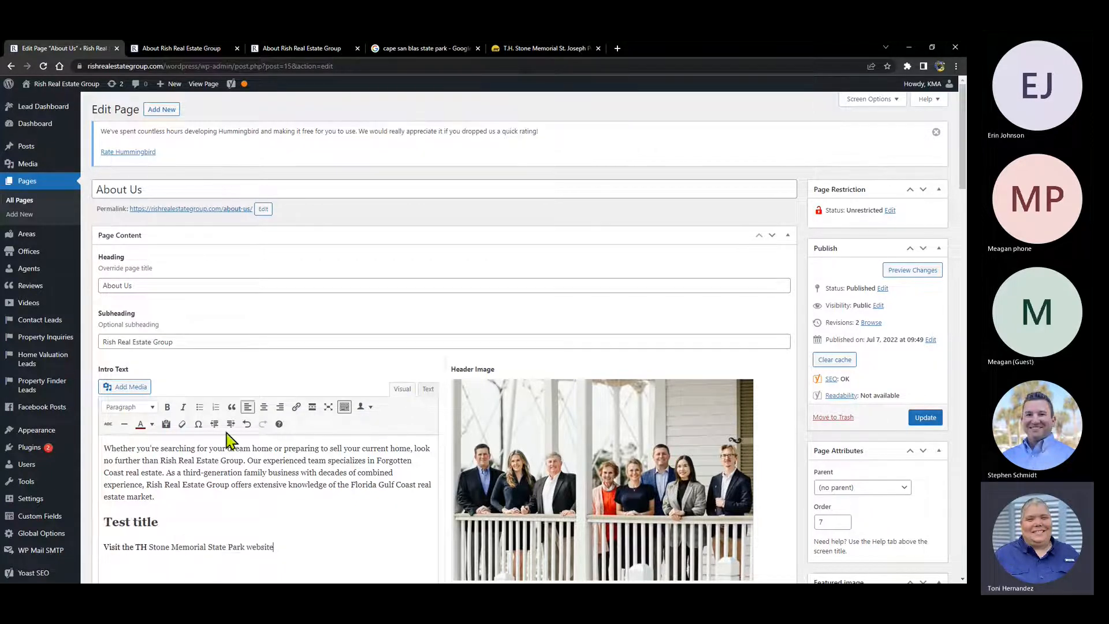
scroll(228, 440, down, 2)
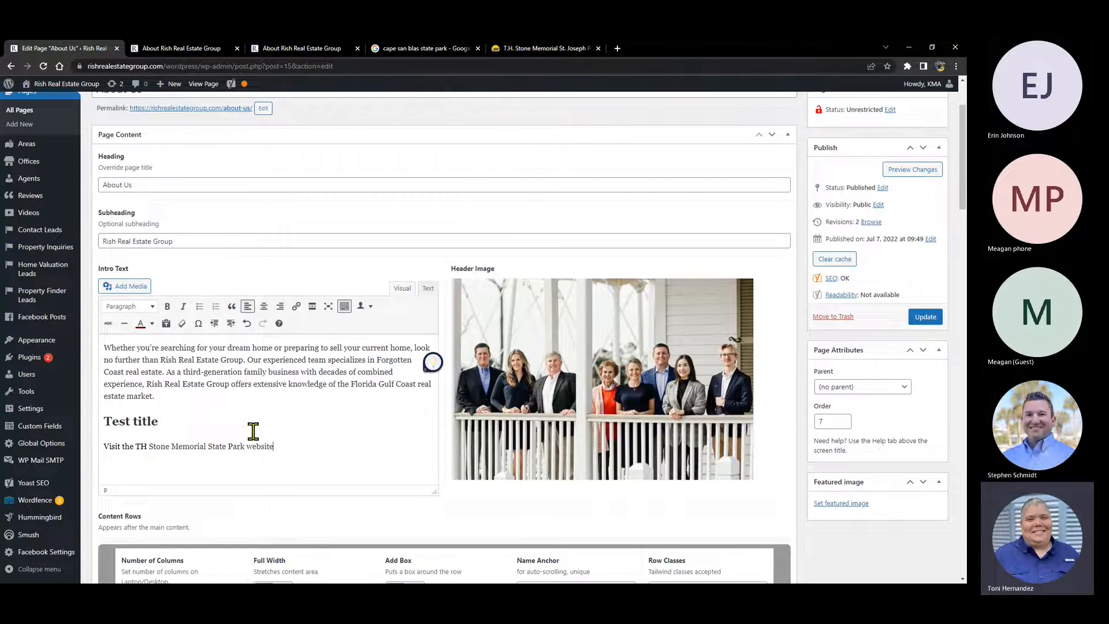
- Go to All Pages discarding unsaved changes, then reopen About Us for editing
click(23, 113)
click(536, 141)
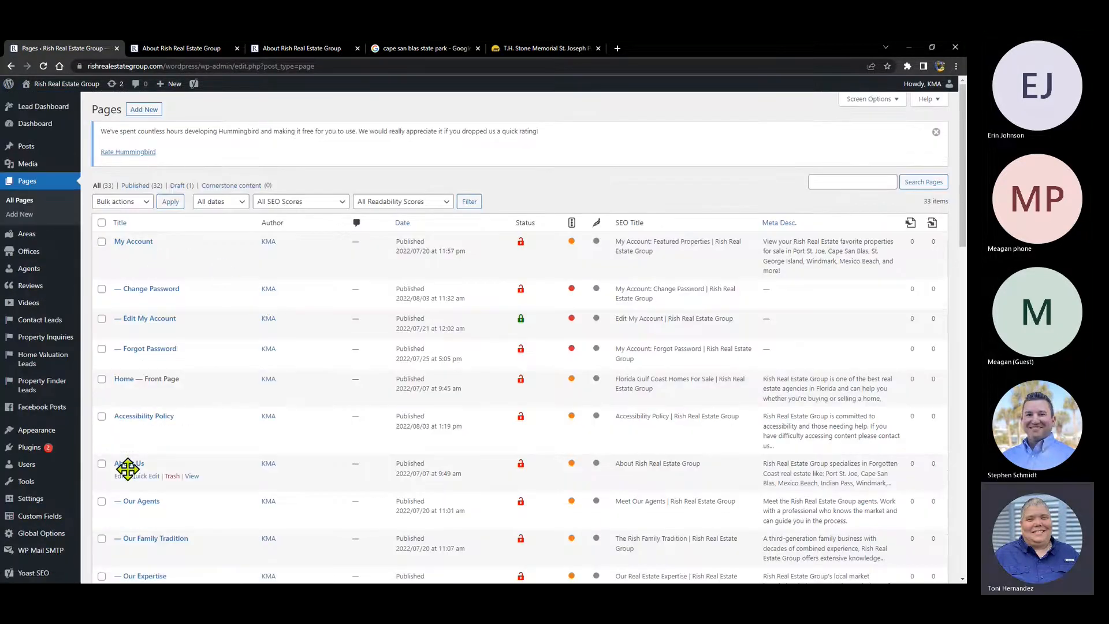
click(125, 464)
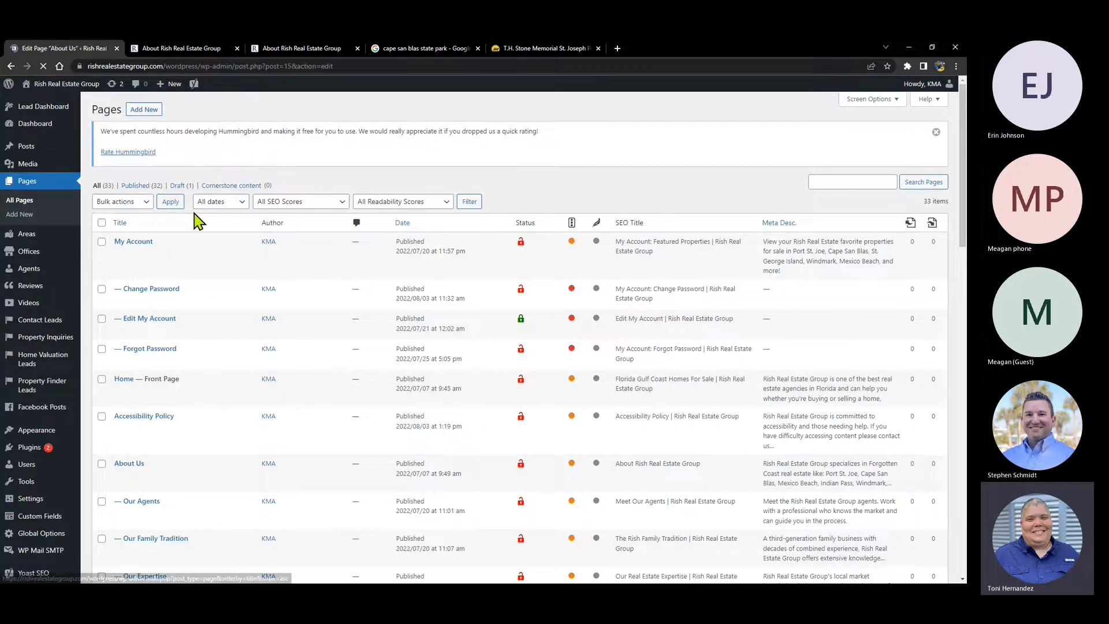
scroll(206, 379, down, 2)
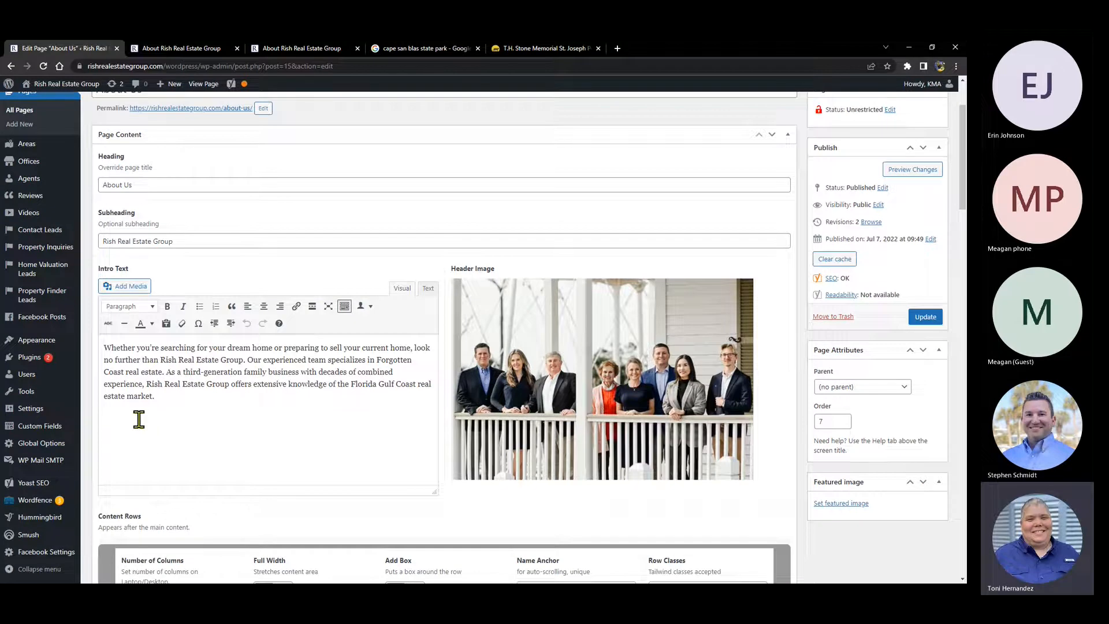
- Scroll down past the intro text to the About Us Content Rows link blocks
drag(114, 421, 208, 416)
click(208, 416)
scroll(453, 210, down, 1)
scroll(296, 176, down, 3)
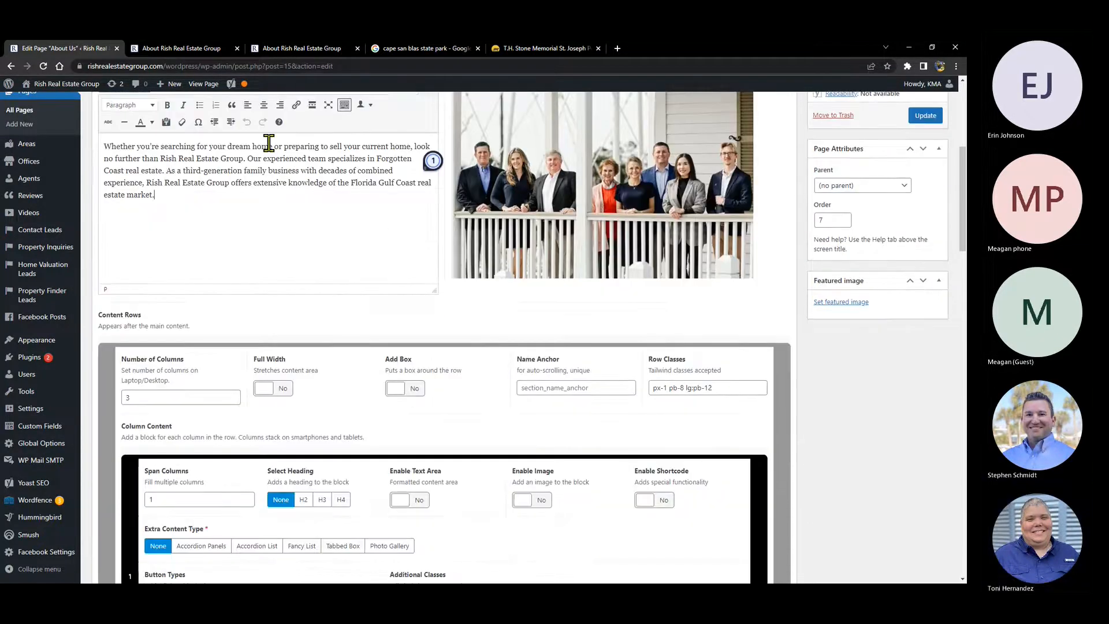
scroll(269, 142, down, 3)
scroll(317, 168, down, 4)
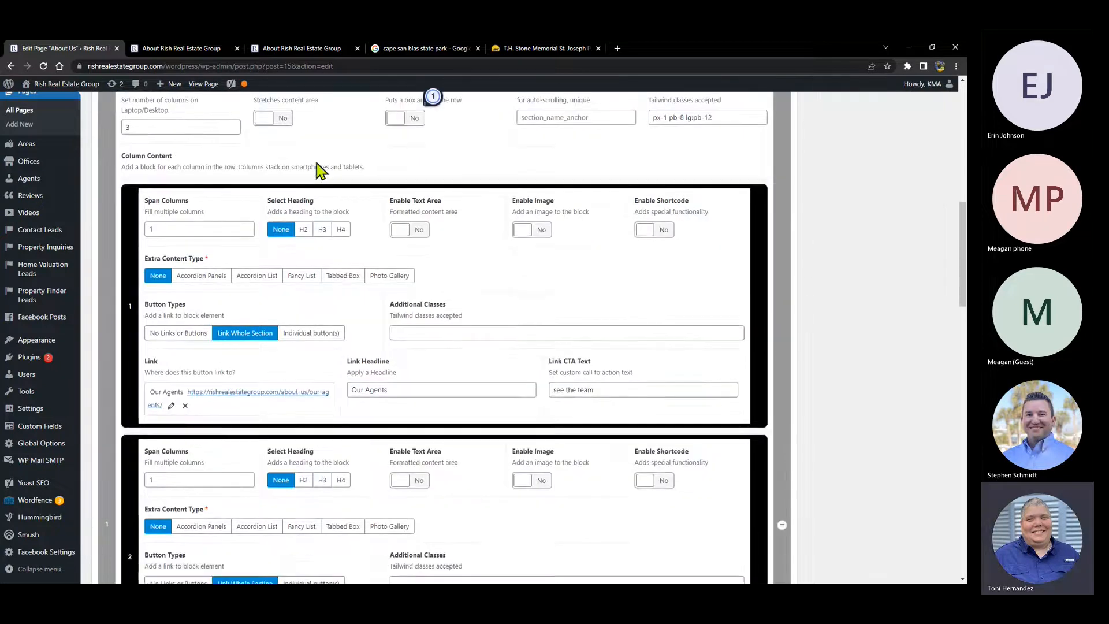
- Compare the link blocks with the preview tab, then close the duplicate About Rish Real Estate Group tab
click(189, 47)
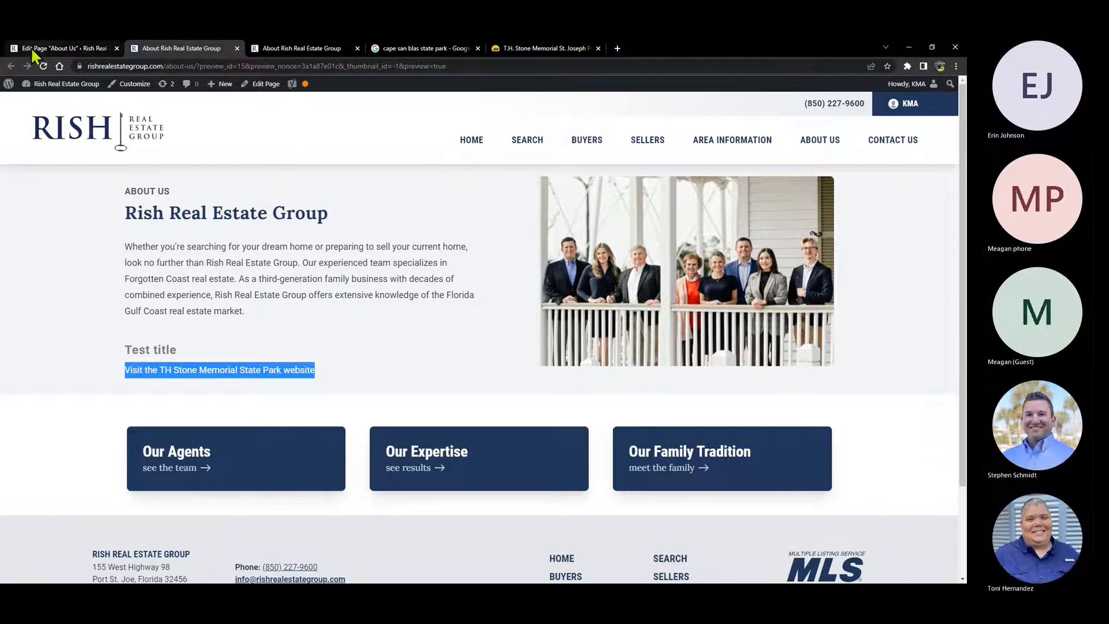
click(46, 46)
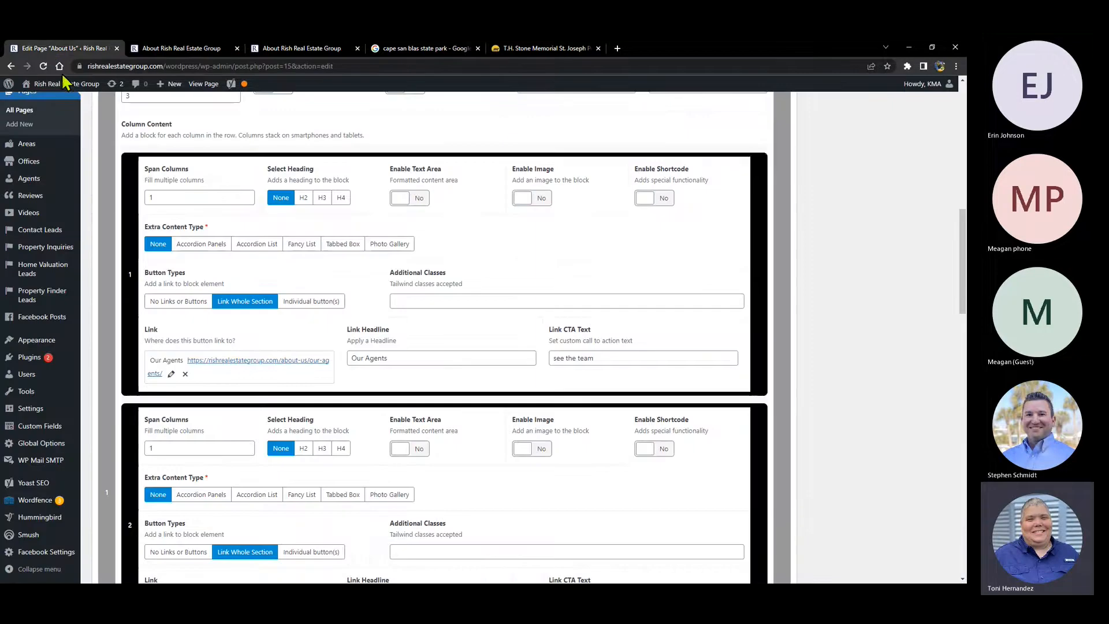
scroll(364, 217, up, 2)
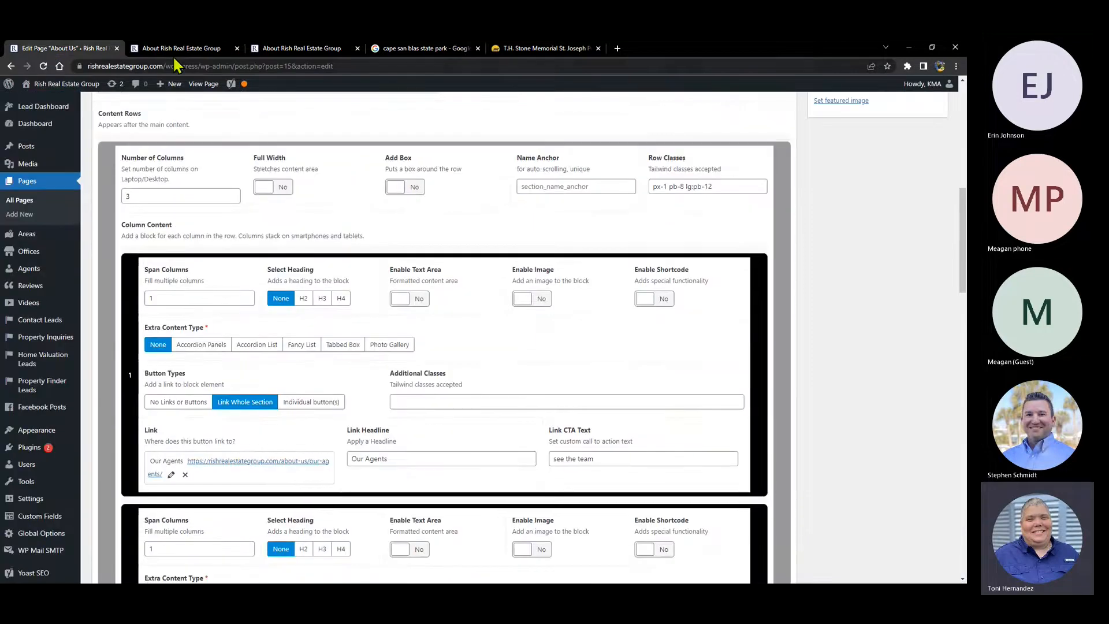
click(237, 49)
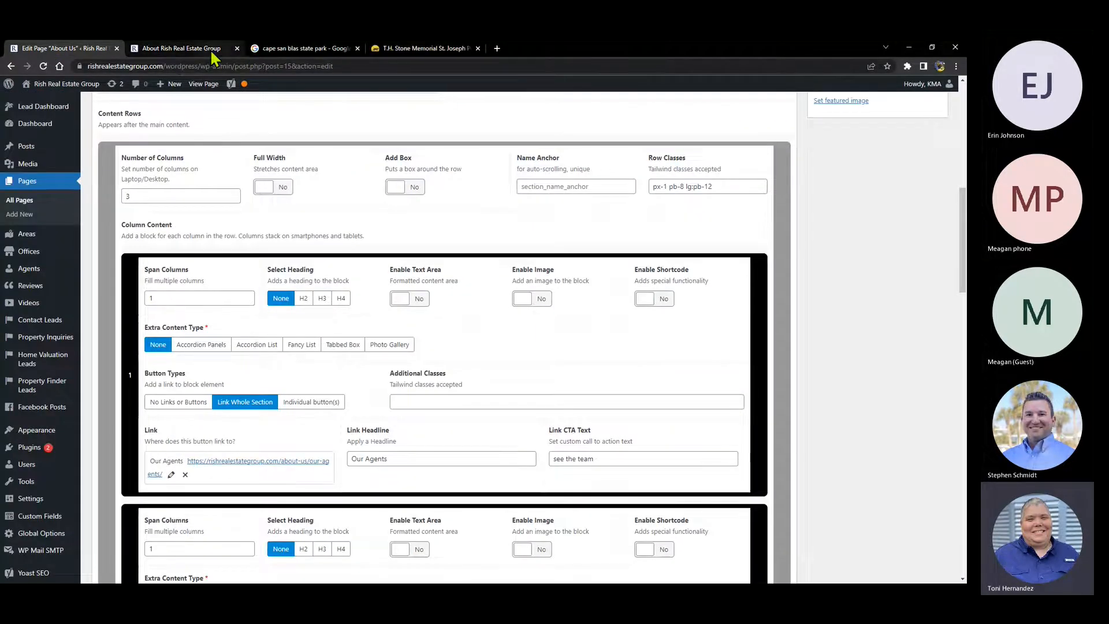
- Open the live About Us page from the site's About Us menu
click(199, 49)
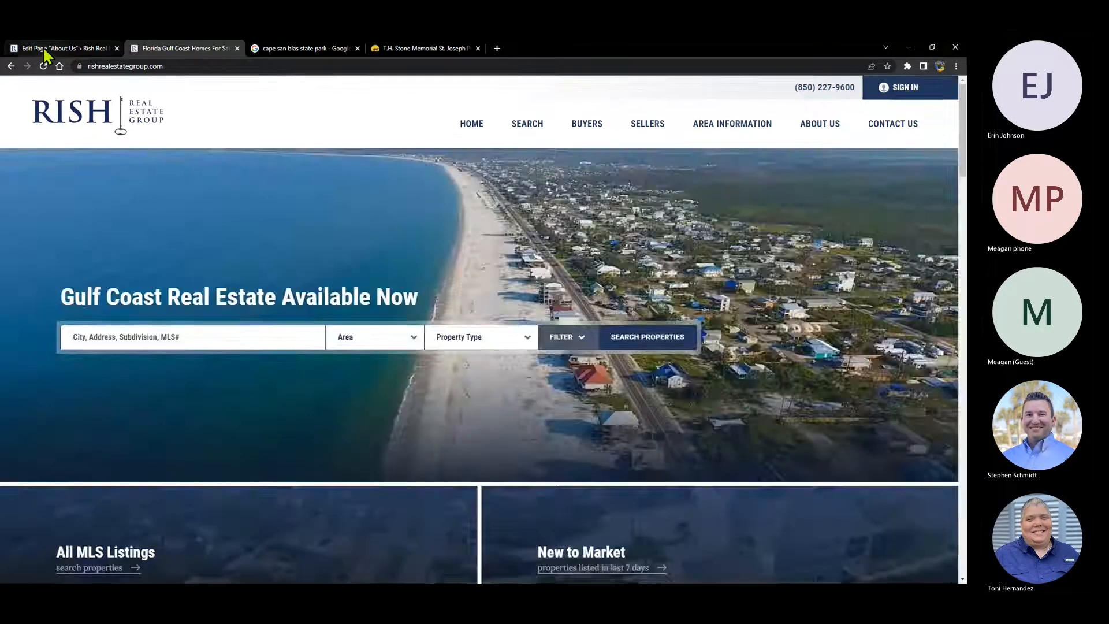
click(52, 49)
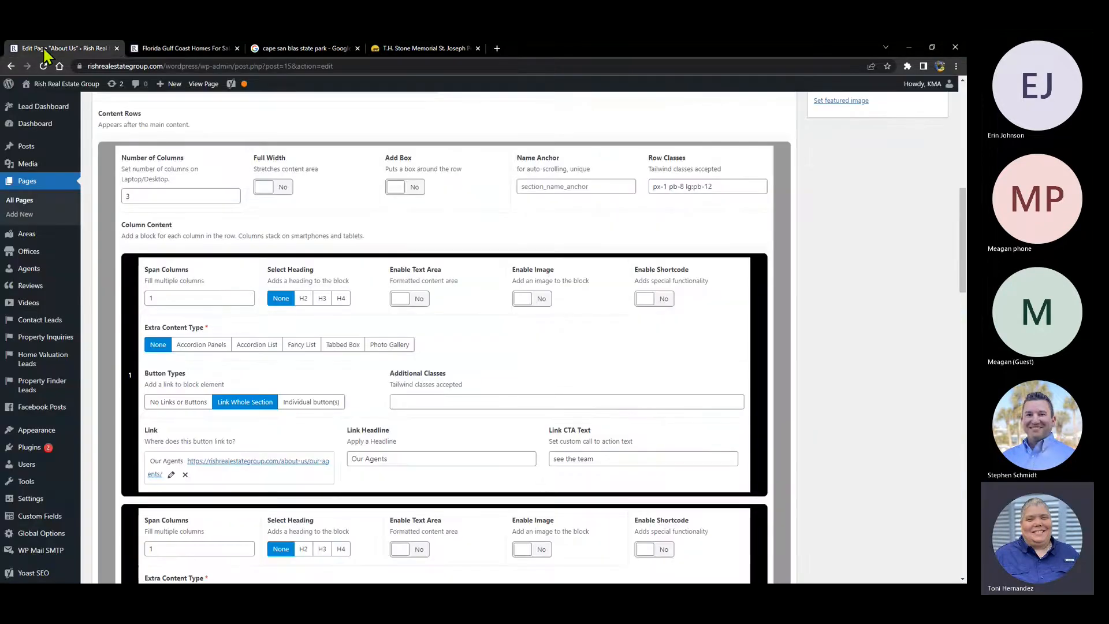
click(169, 49)
mouse_move(781, 131)
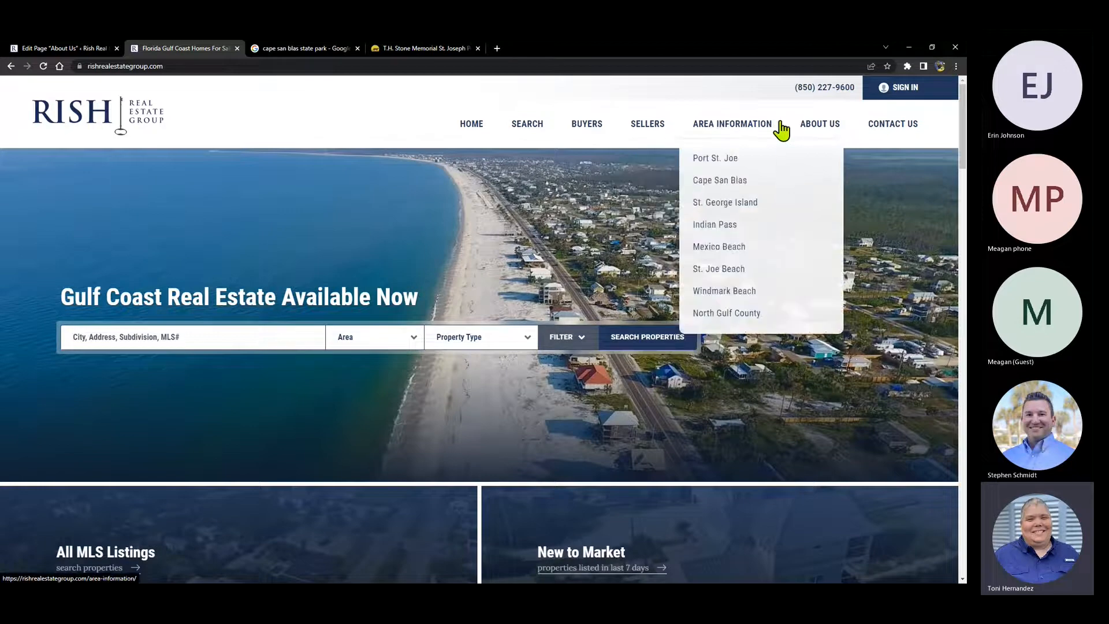
click(820, 124)
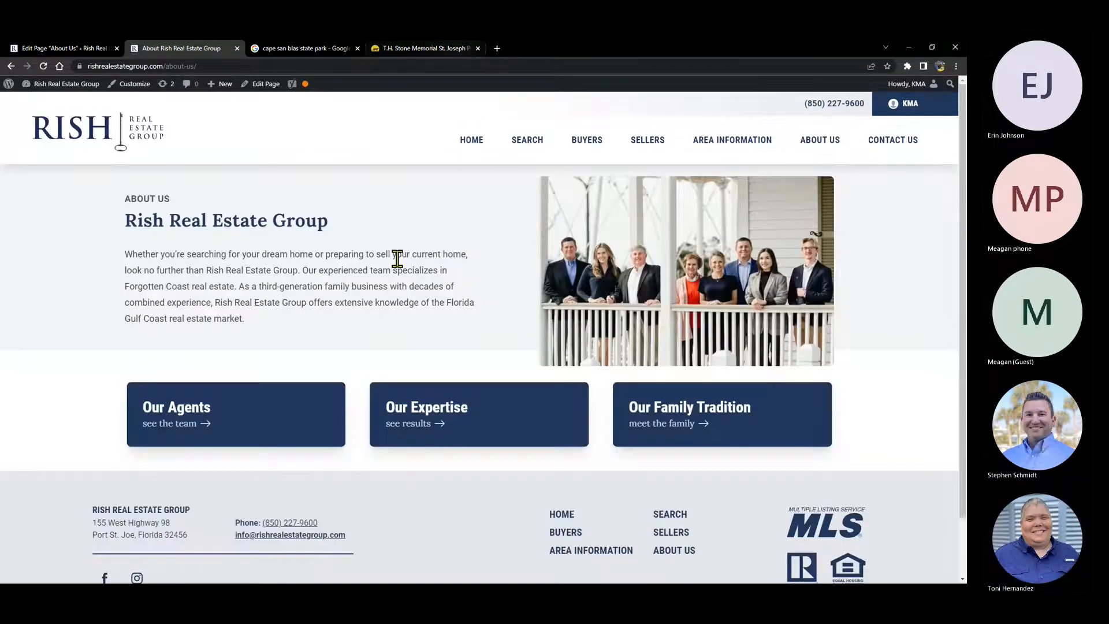
- Compare content blocks 2 and 3 in the editor with the live link cards
scroll(212, 271, down, 1)
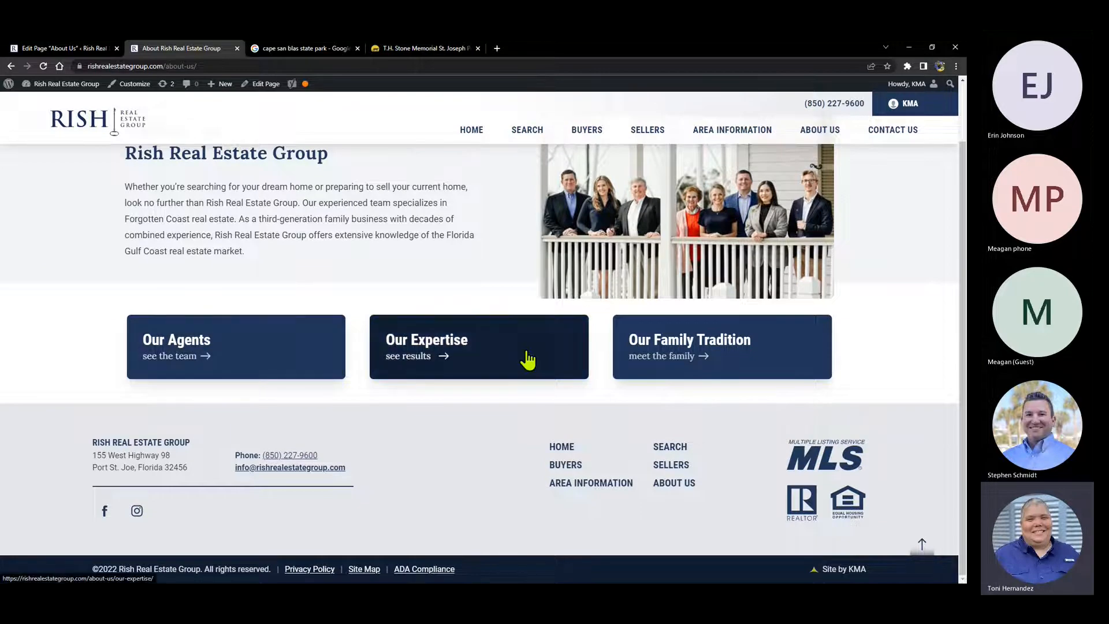
click(64, 49)
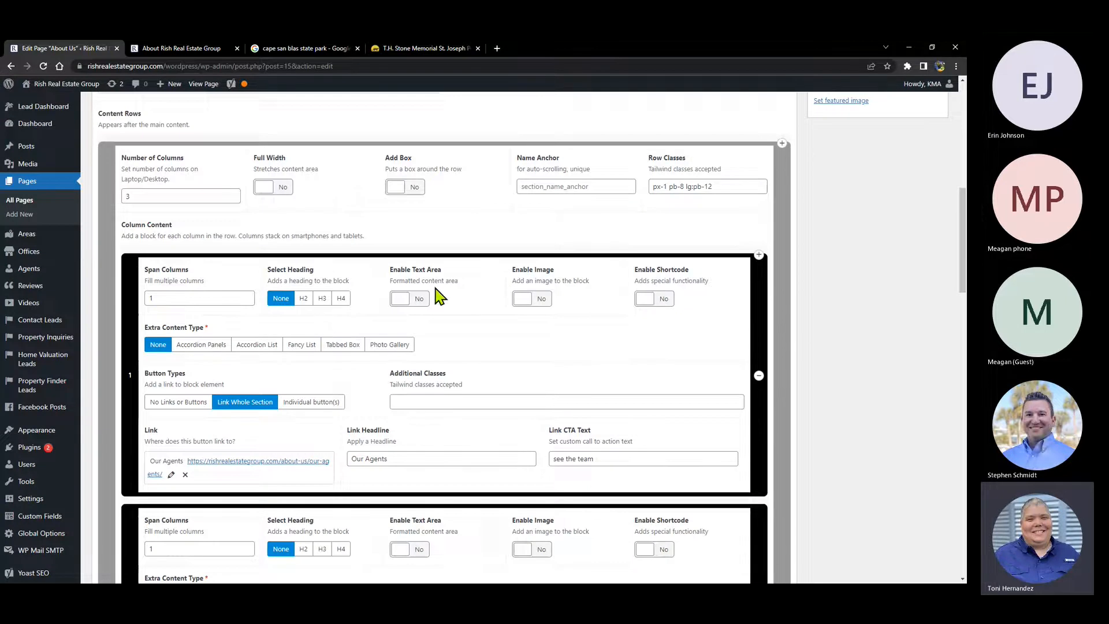
scroll(347, 300, down, 7)
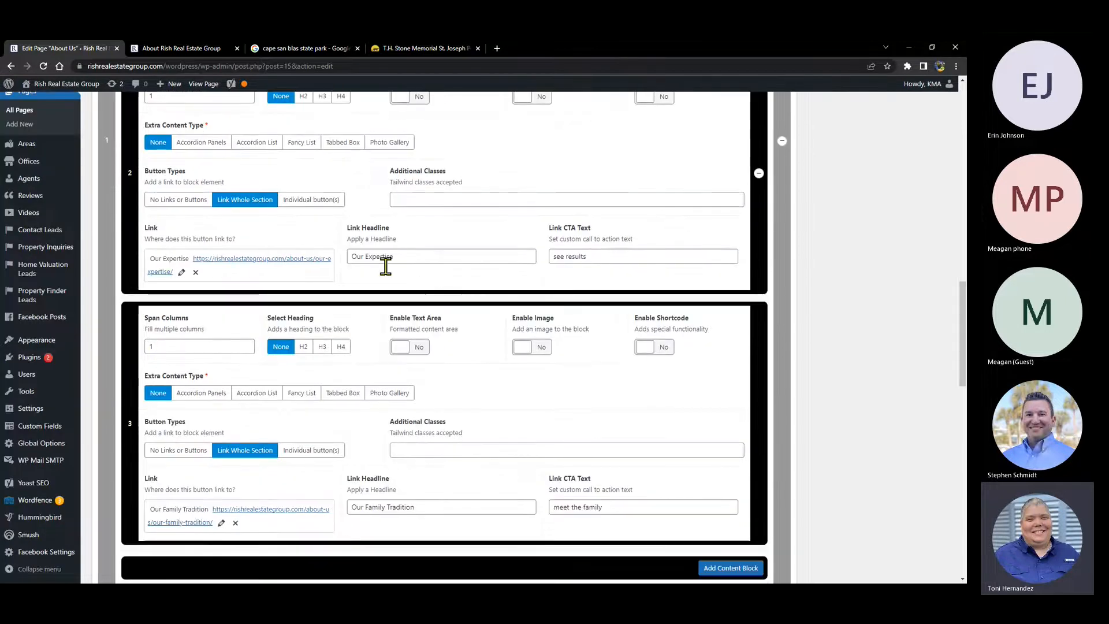
click(186, 48)
mouse_move(695, 165)
mouse_move(832, 137)
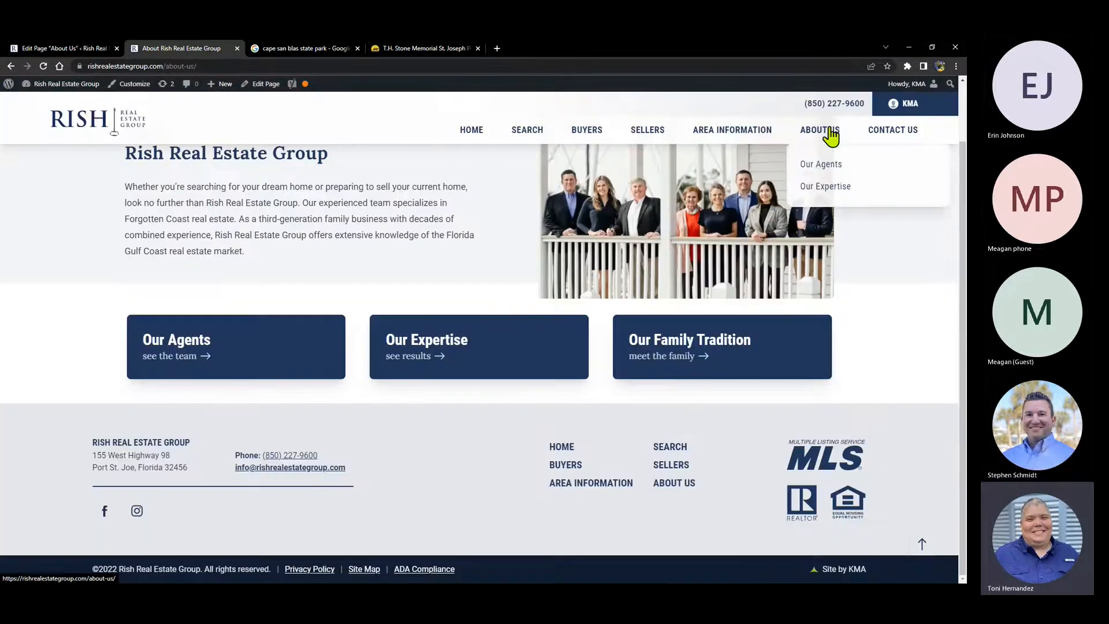
- View the live Our Expertise page on the site
click(814, 186)
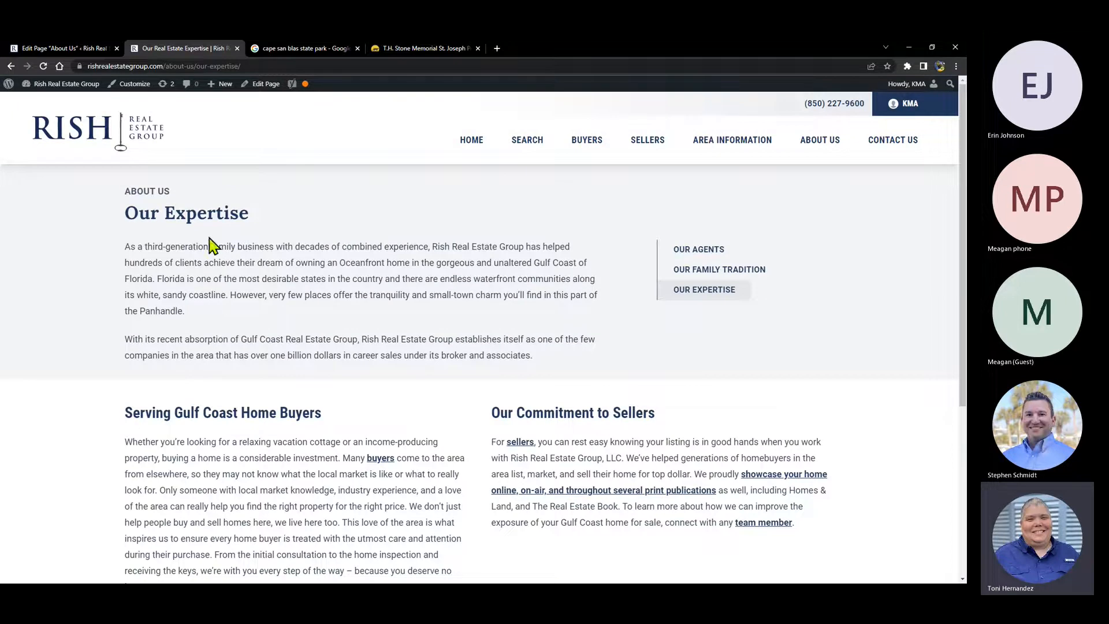
scroll(162, 248, down, 1)
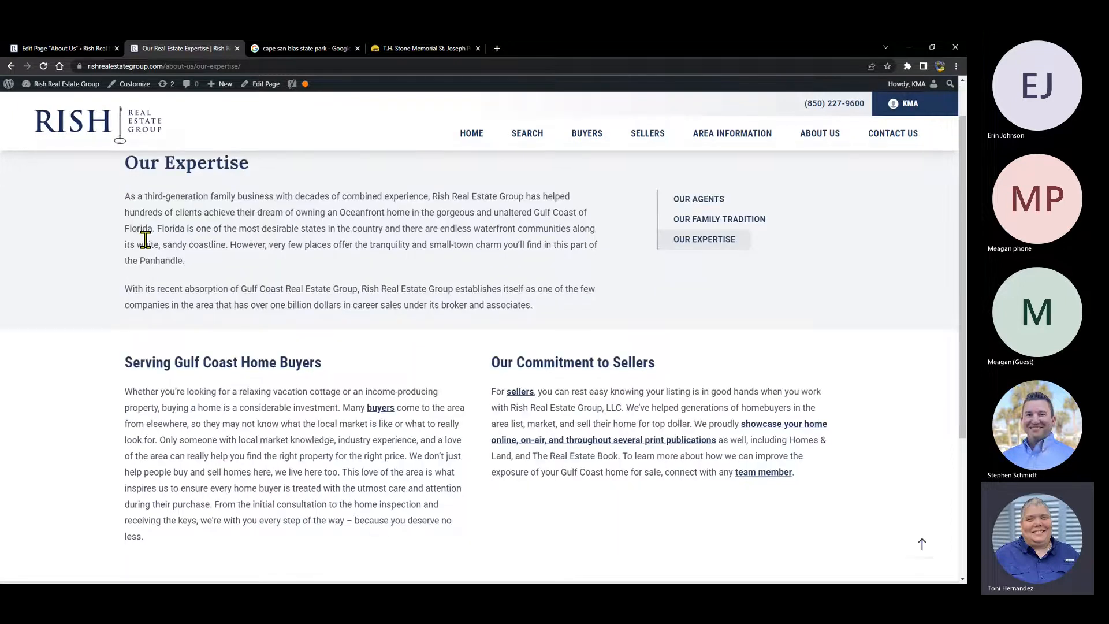
scroll(145, 239, up, 1)
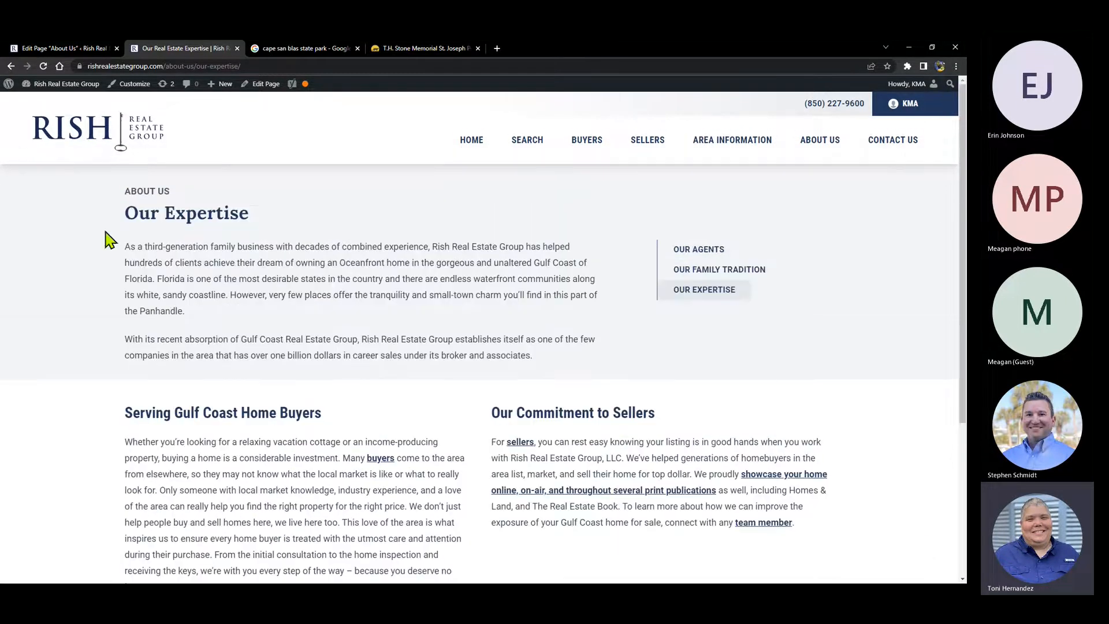
- In All Pages, open the Our Expertise page in the editor
click(63, 50)
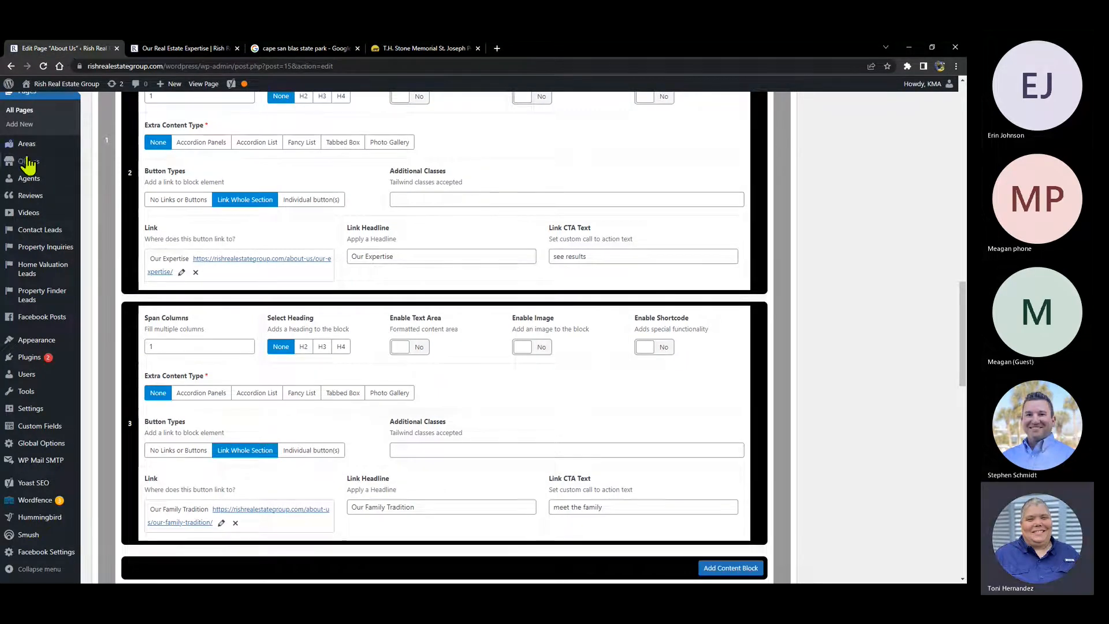
click(23, 113)
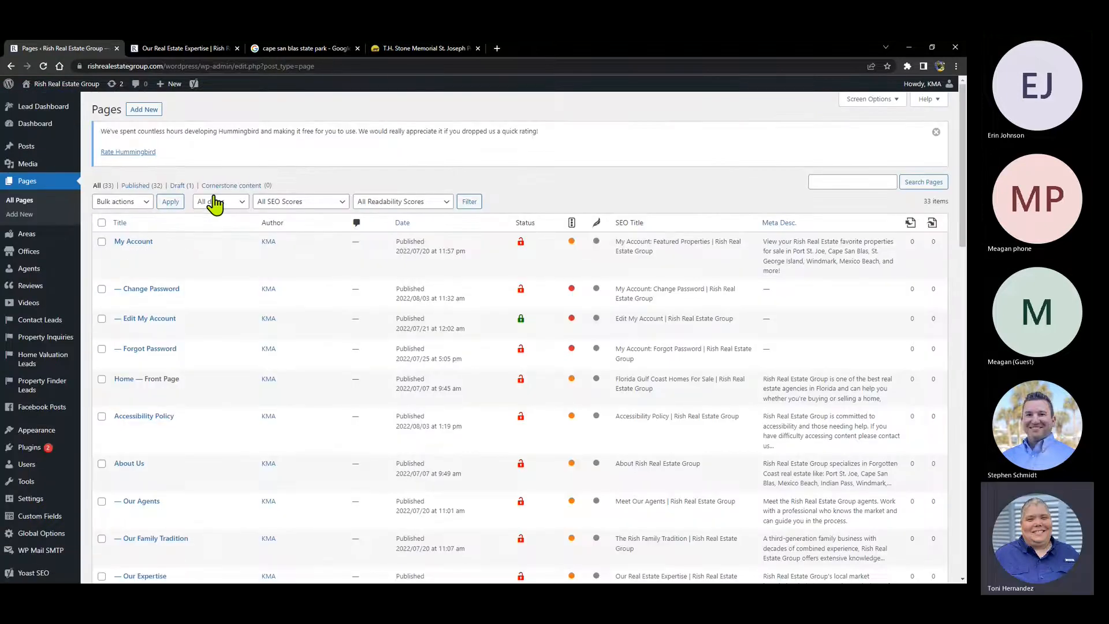
scroll(214, 194, down, 2)
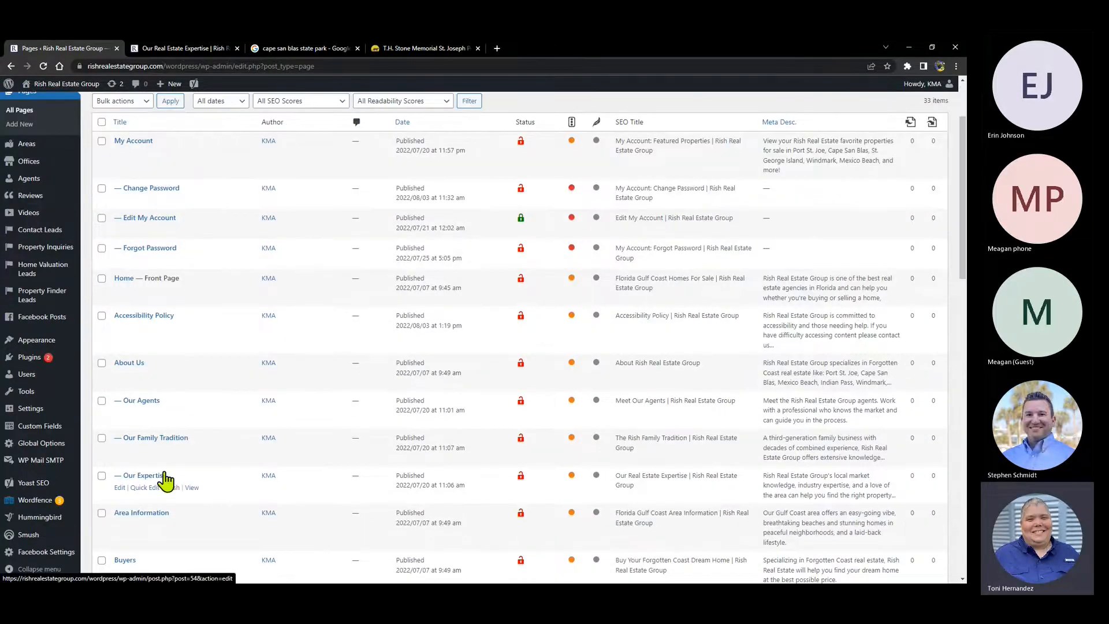
click(142, 476)
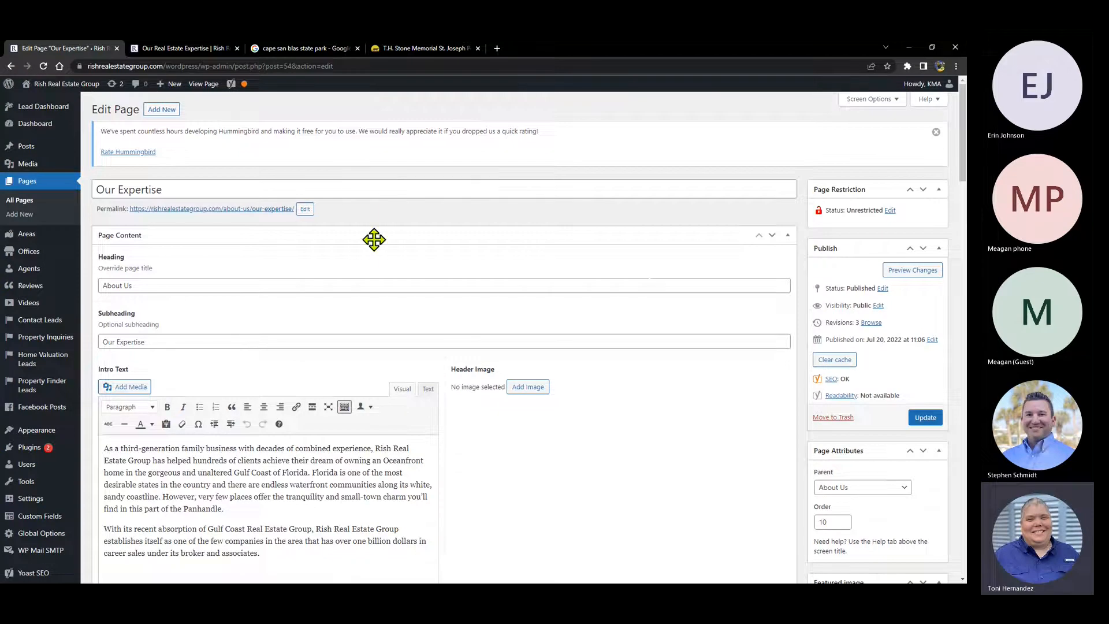
scroll(374, 239, down, 1)
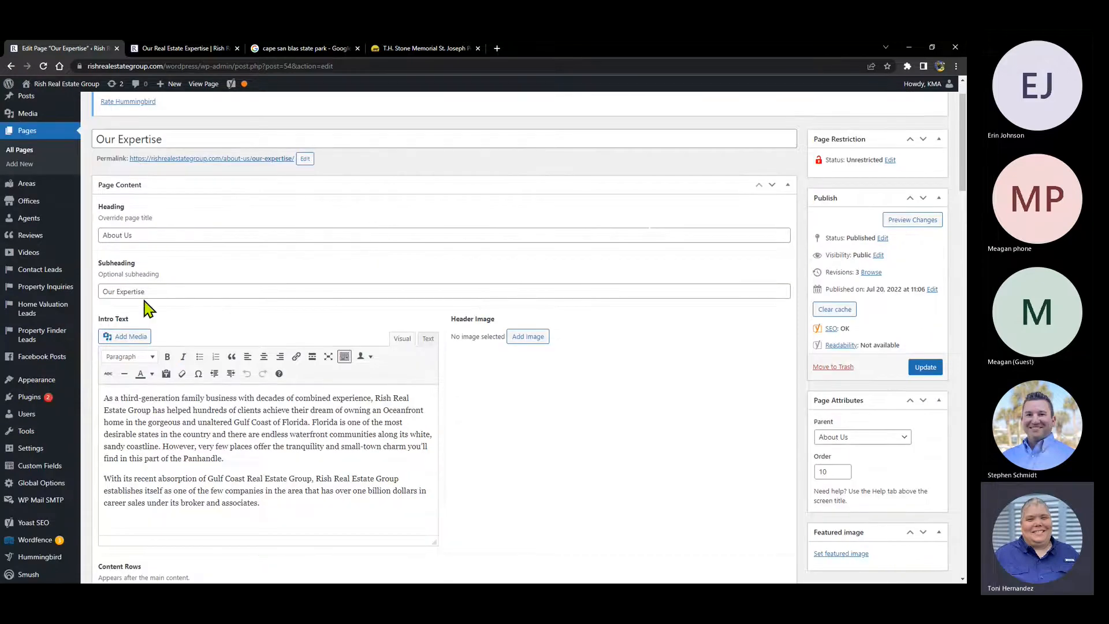
click(196, 49)
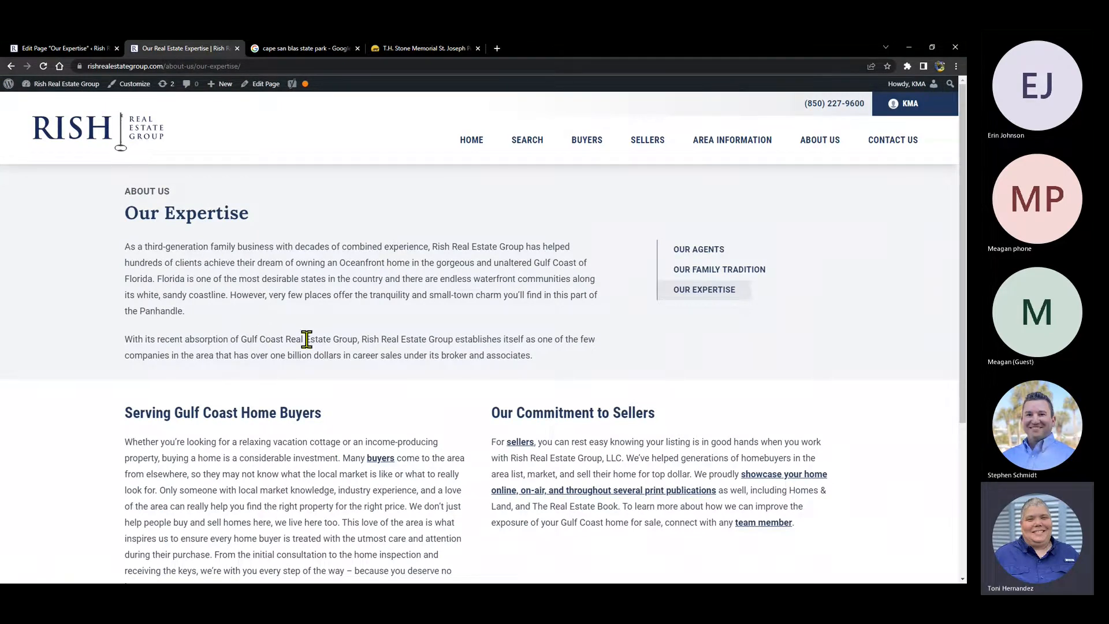
scroll(306, 339, down, 1)
scroll(199, 294, down, 2)
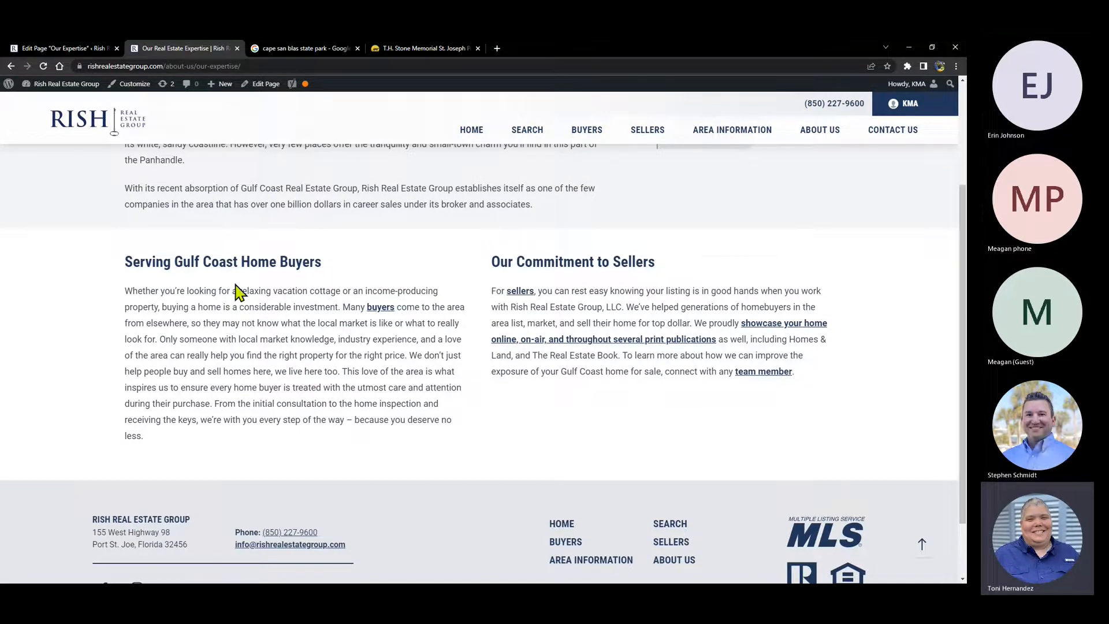
click(70, 51)
scroll(272, 181, down, 2)
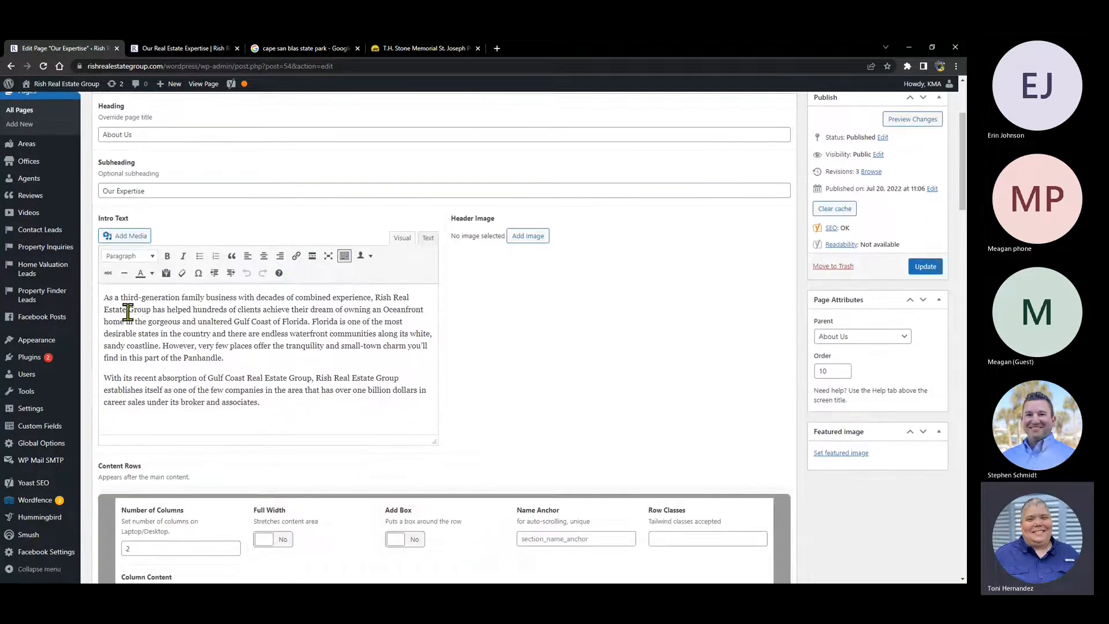
drag(106, 299, 259, 406)
scroll(369, 357, down, 1)
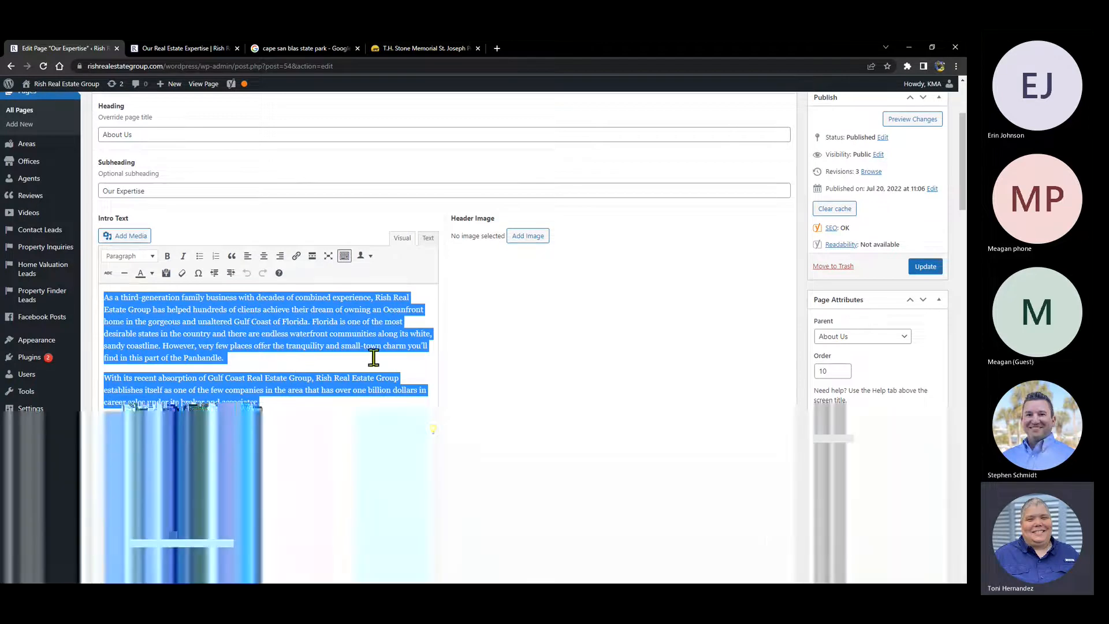
click(374, 356)
scroll(442, 209, down, 6)
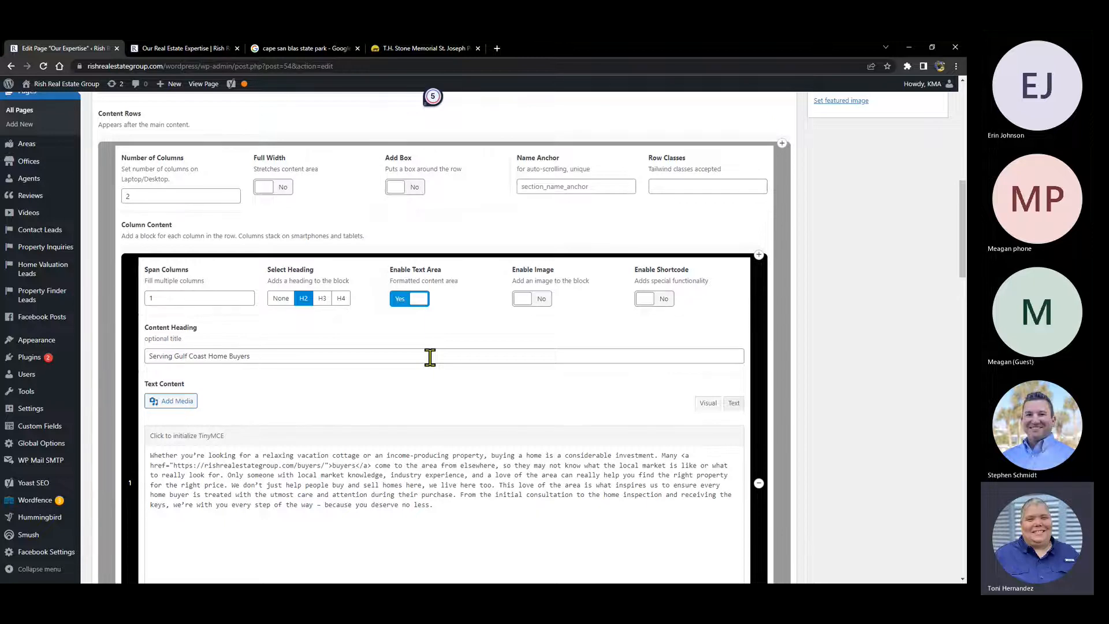
- Scroll through the Our Expertise page's content blocks in the editor
scroll(111, 197, down, 2)
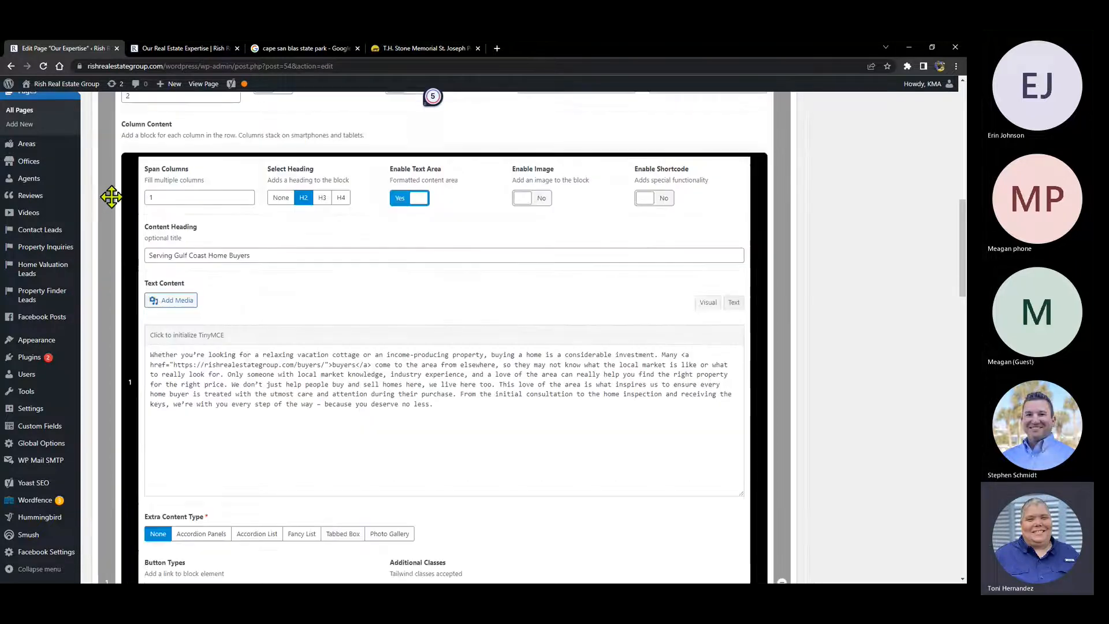
scroll(113, 137, down, 4)
scroll(113, 137, up, 4)
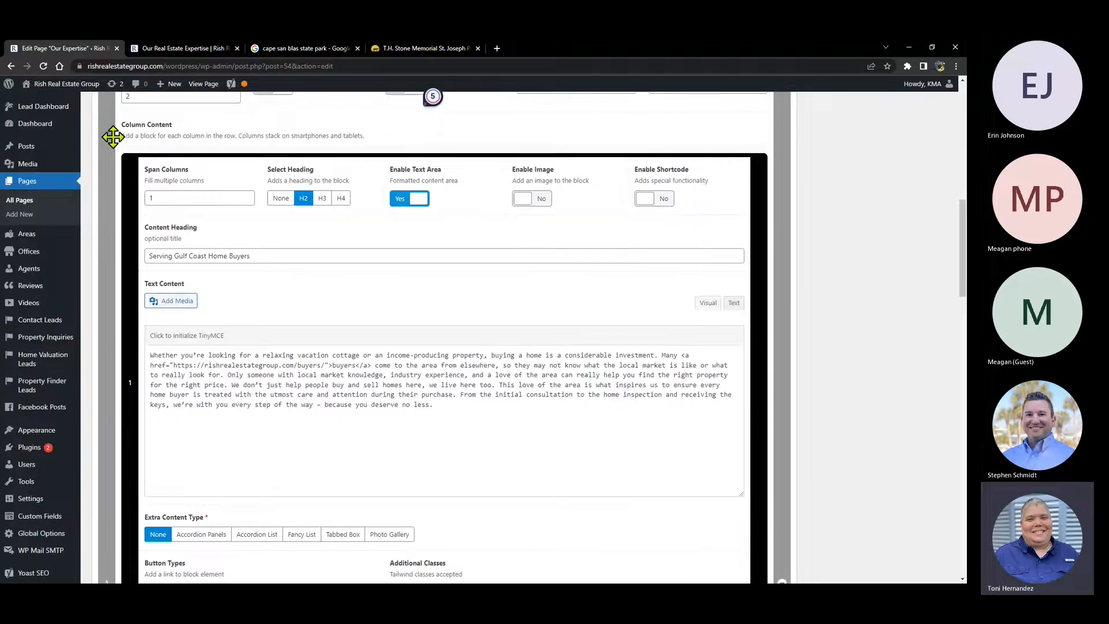
scroll(113, 136, up, 2)
scroll(105, 227, down, 1)
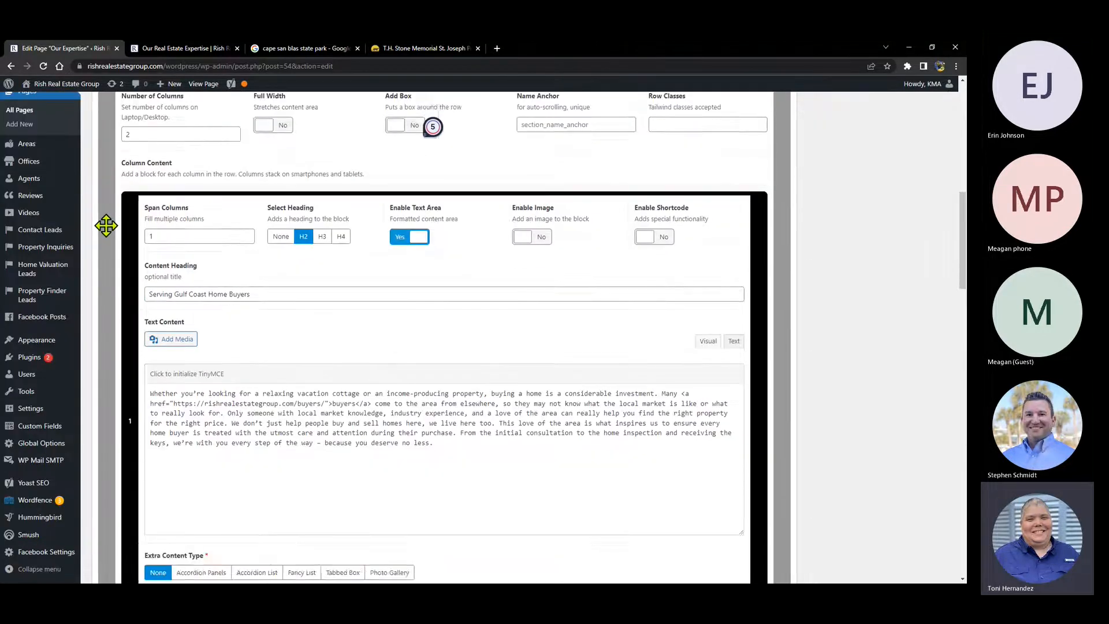
scroll(105, 225, down, 6)
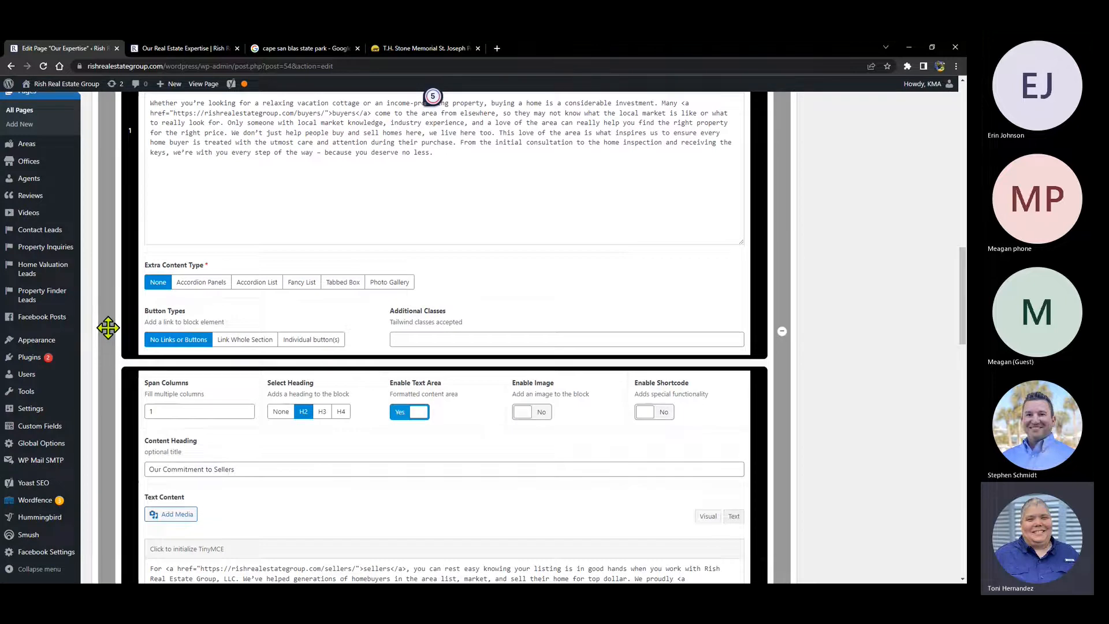
scroll(108, 327, down, 10)
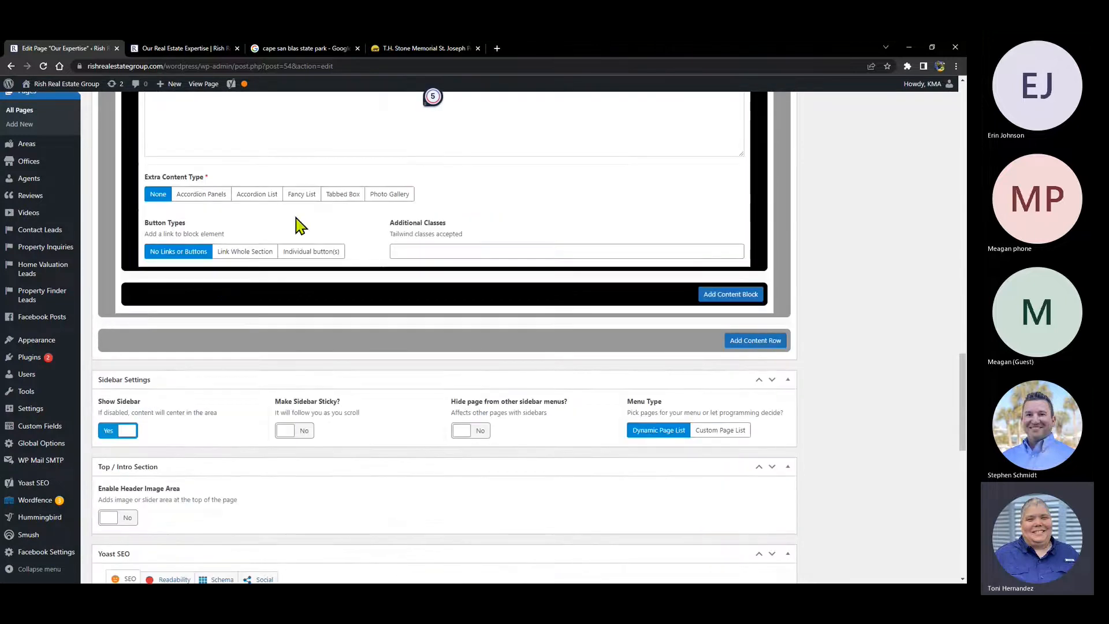
scroll(411, 310, up, 10)
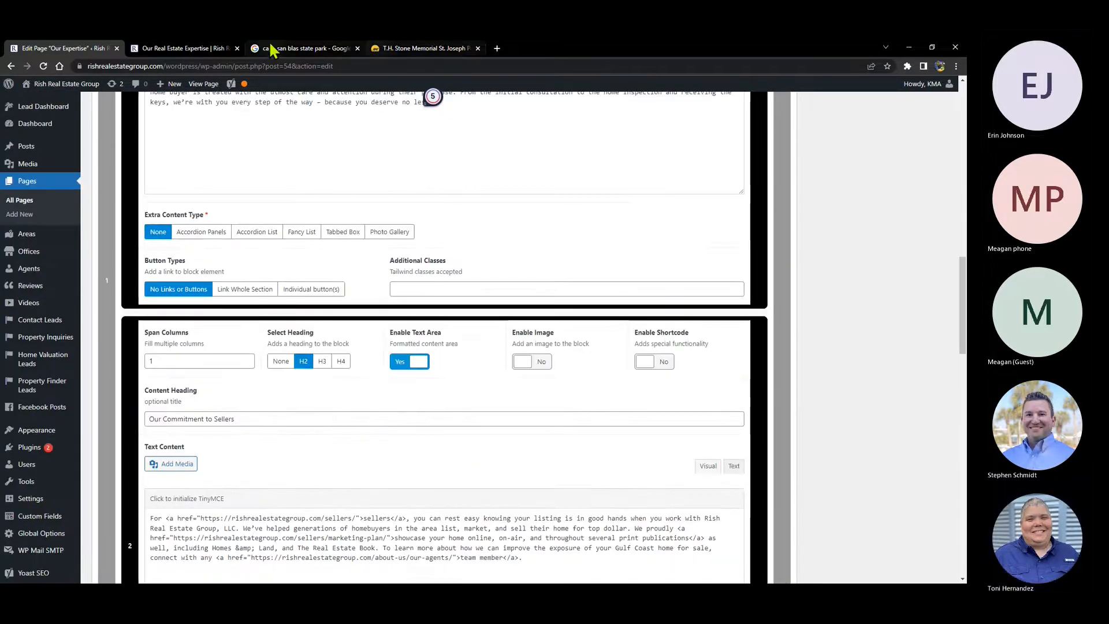
- Check the live Our Expertise page, then review the editor's content blocks again
click(185, 48)
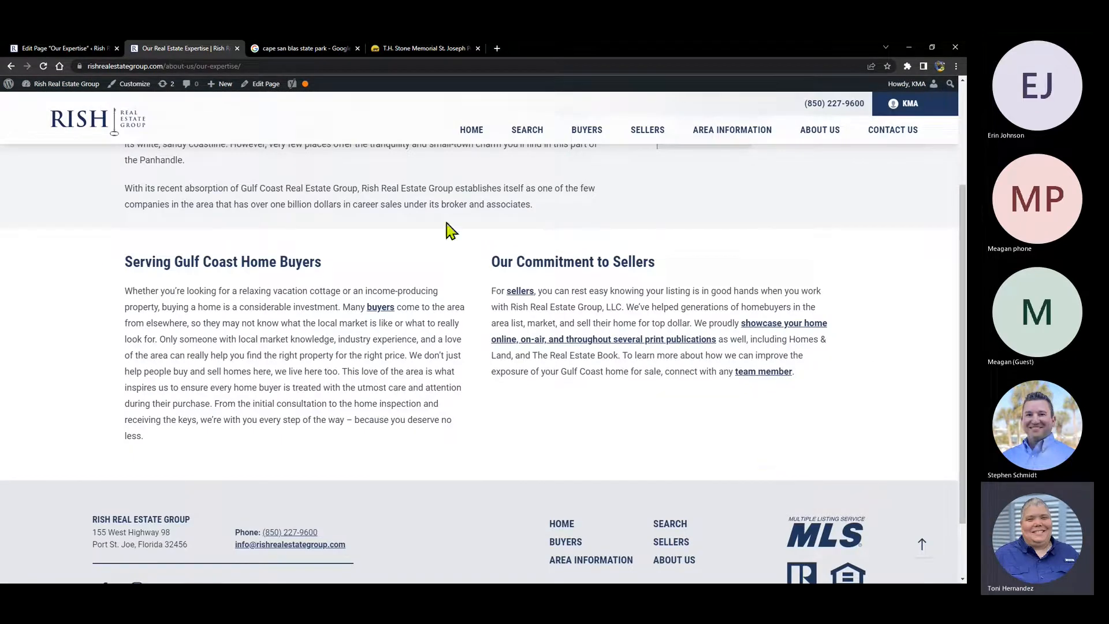
mouse_move(58, 84)
click(40, 48)
scroll(341, 283, down, 5)
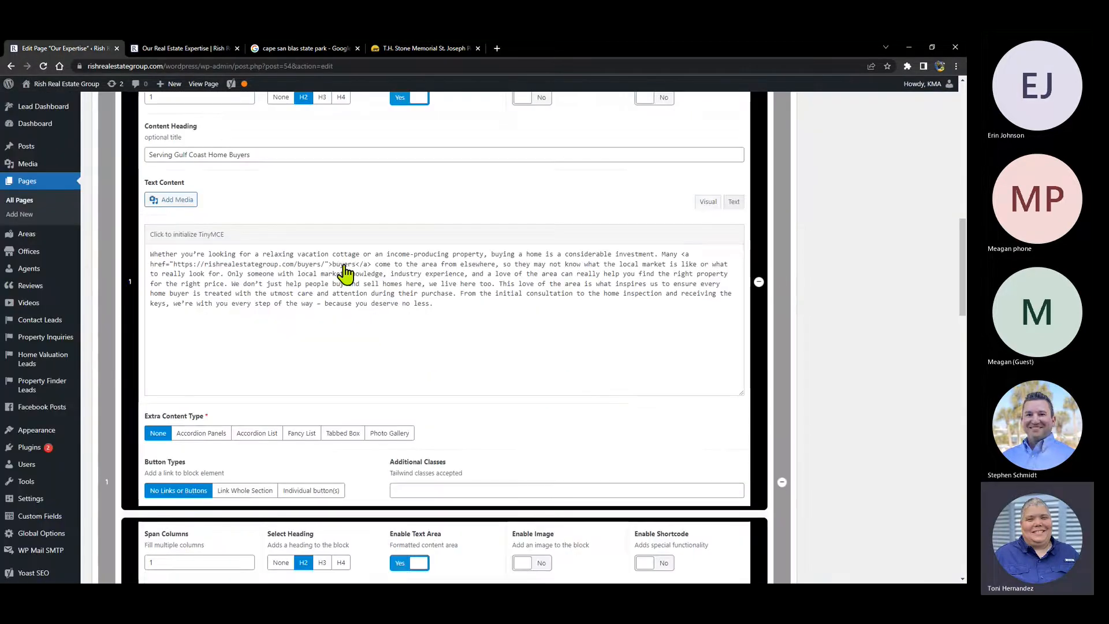
scroll(344, 264, up, 2)
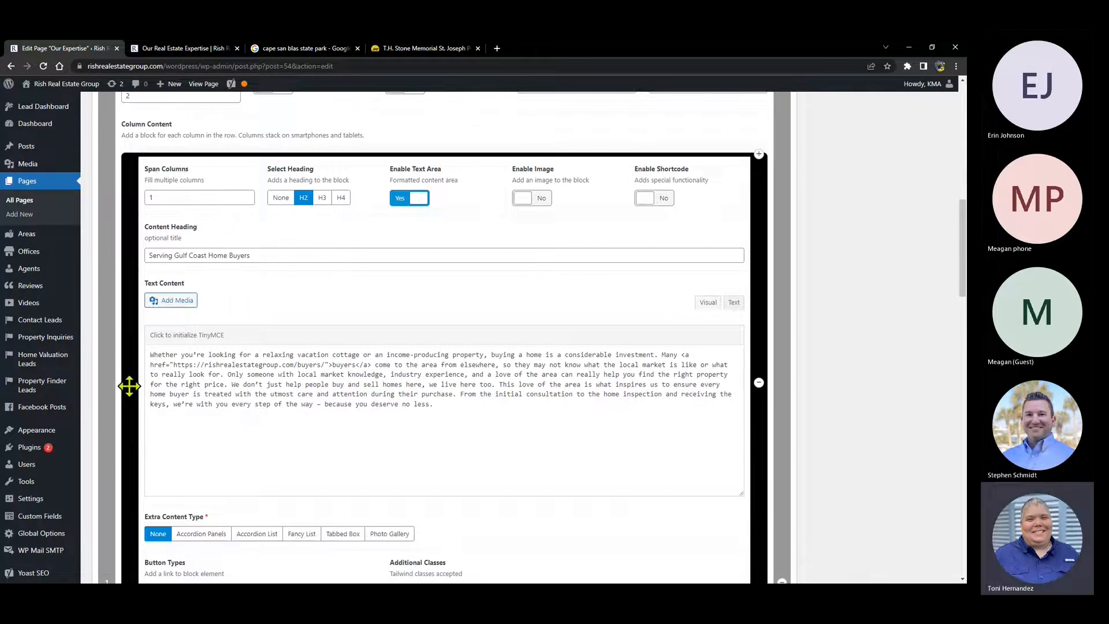
scroll(130, 386, down, 8)
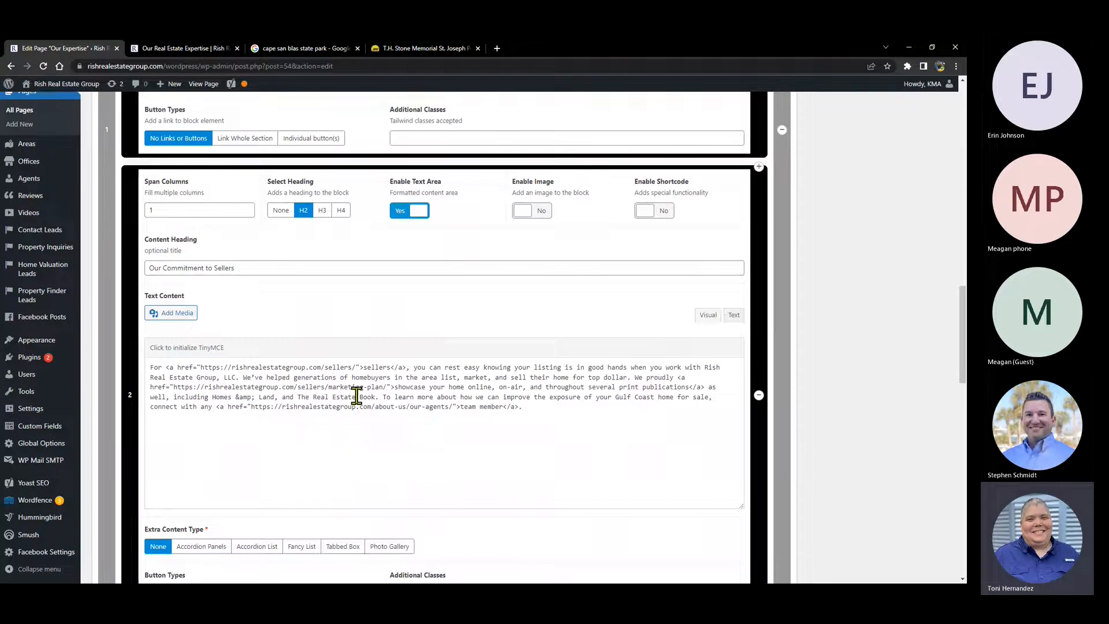
scroll(455, 287, up, 3)
scroll(455, 287, up, 2)
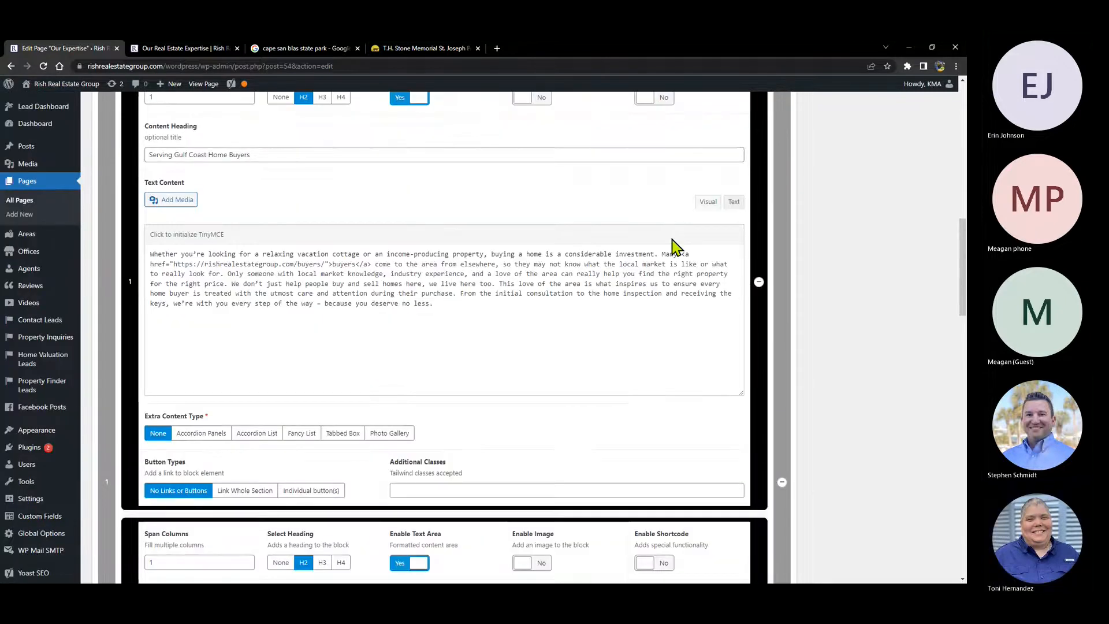
- Compare the live Serving Gulf Coast Home Buyers paragraph, then render the editor's text as rich text
click(197, 49)
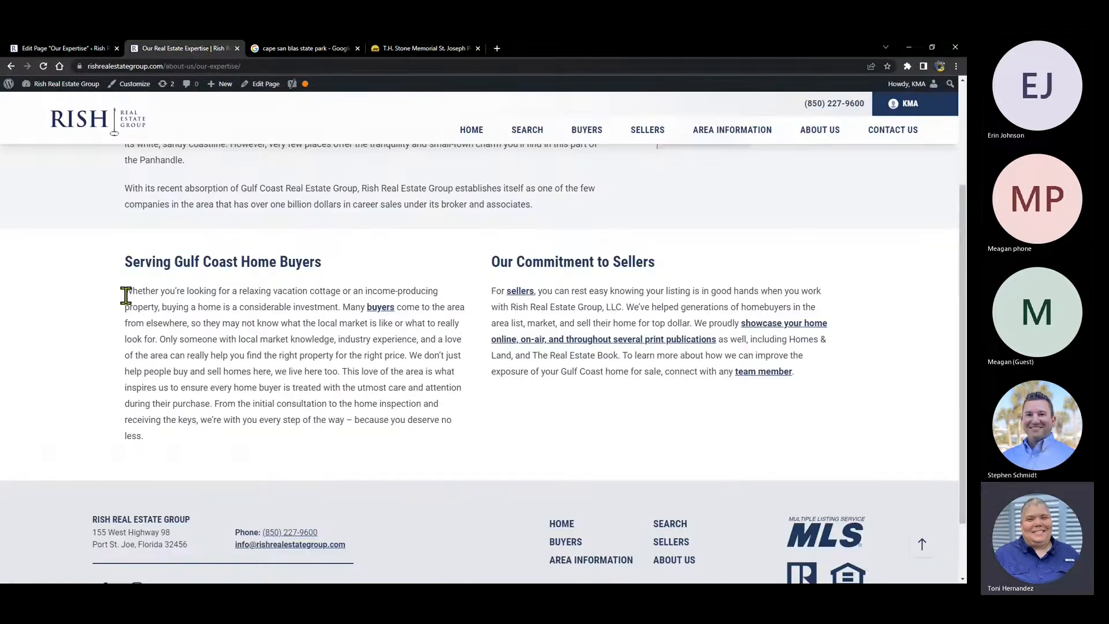
drag(126, 295, 181, 447)
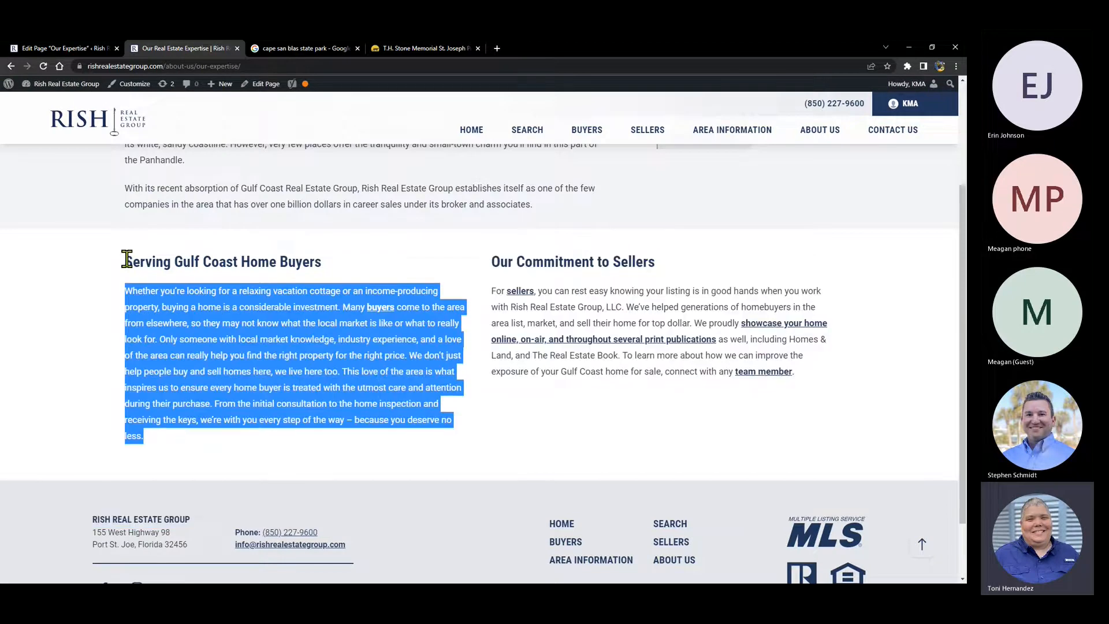
click(61, 48)
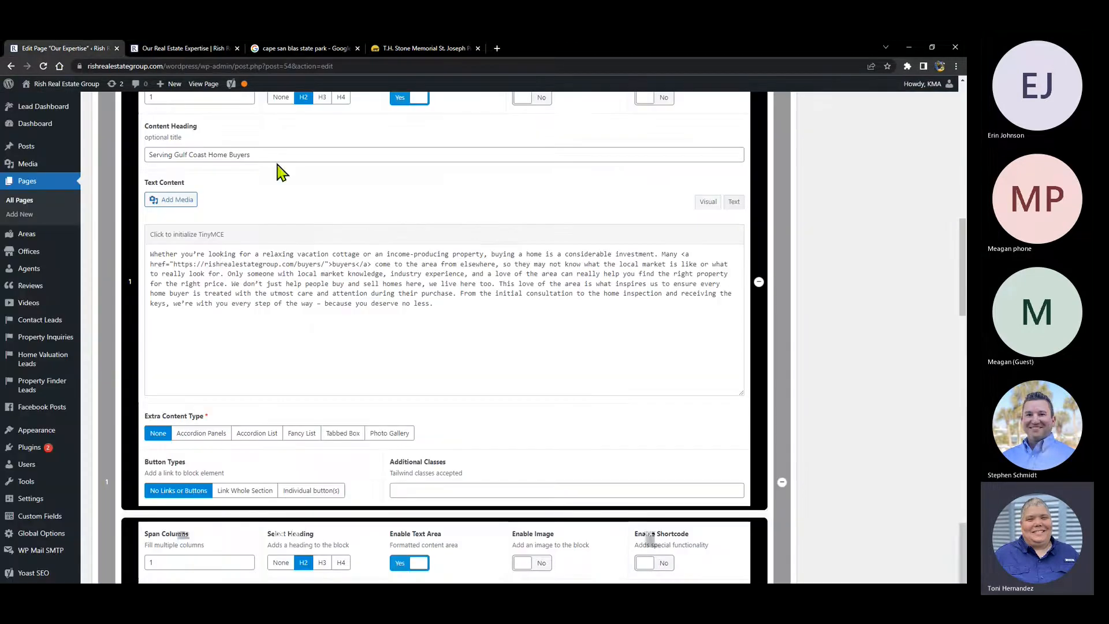
click(146, 253)
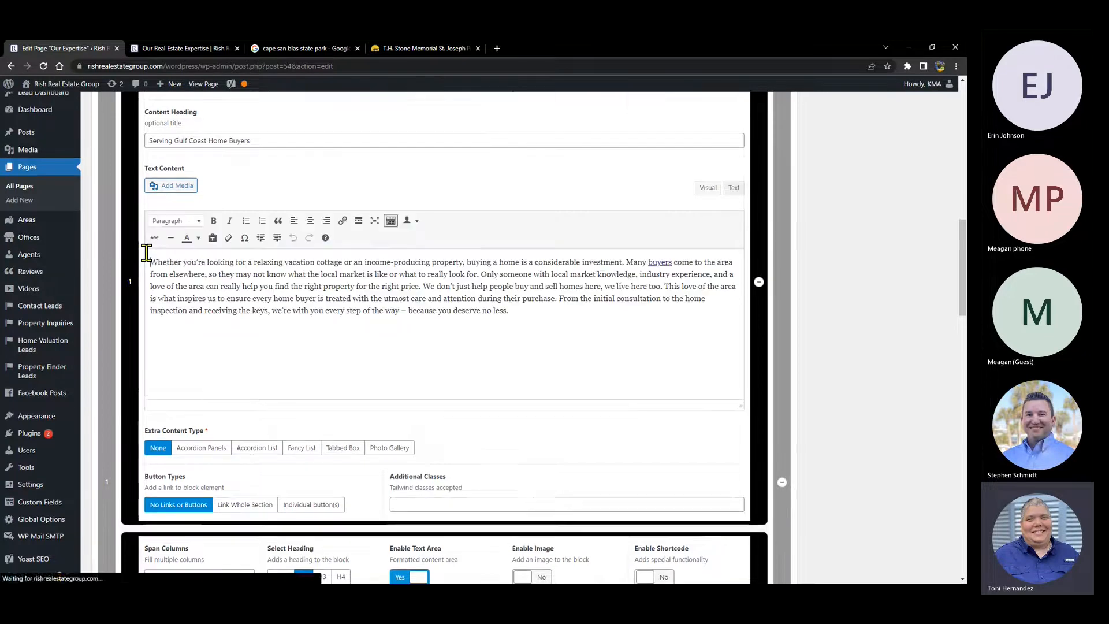
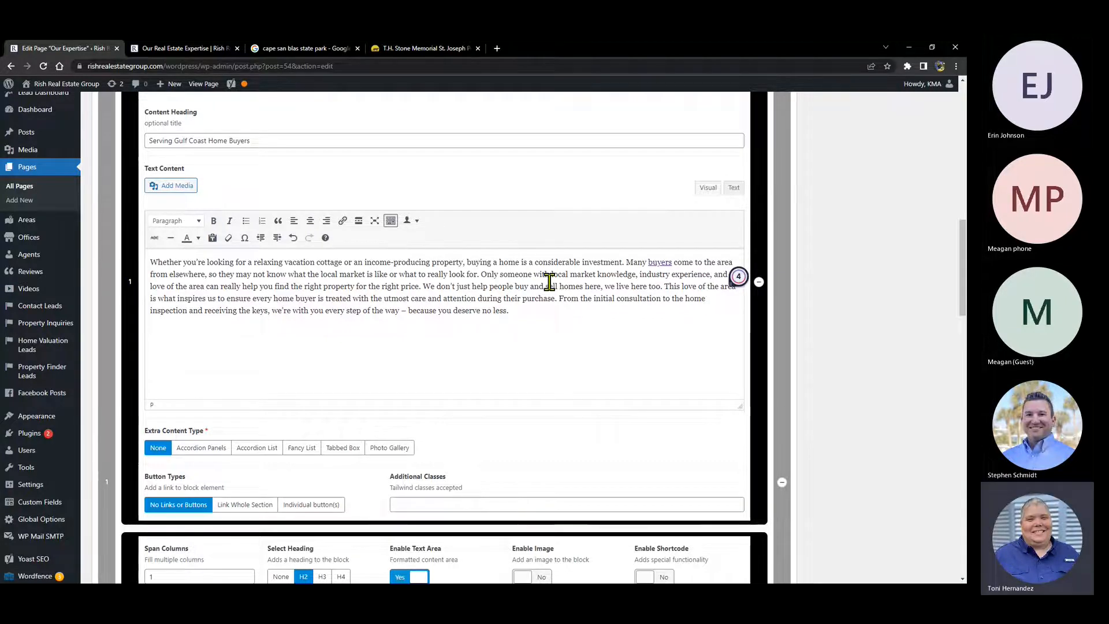
- Append 'Test Sentence here.' to the buyers paragraph and confirm it in the page preview
text(Test S)
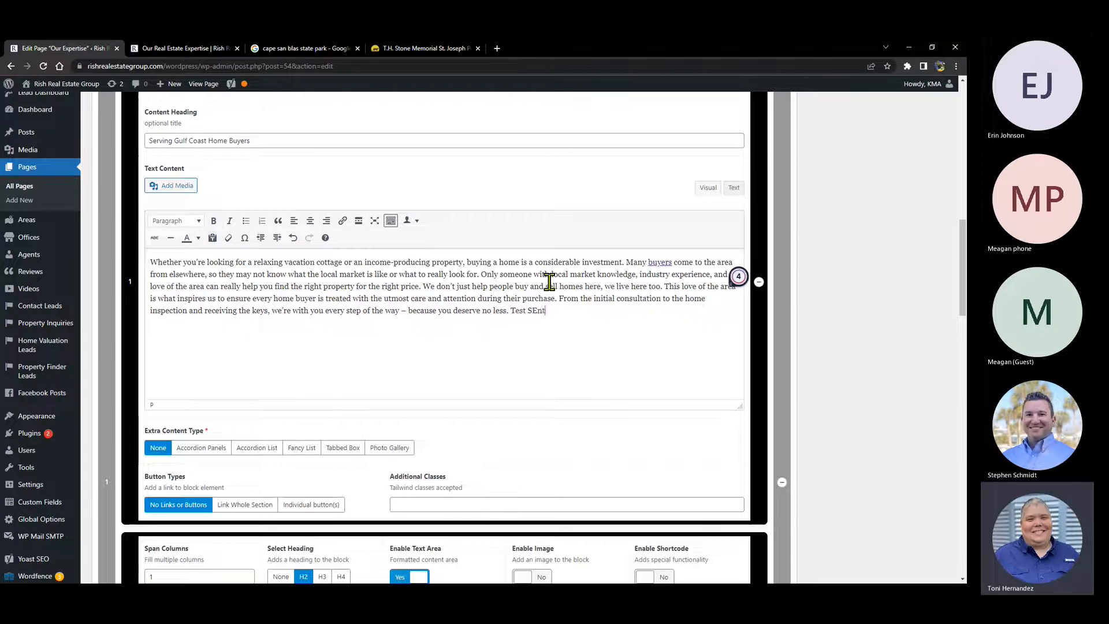
text(entence here.)
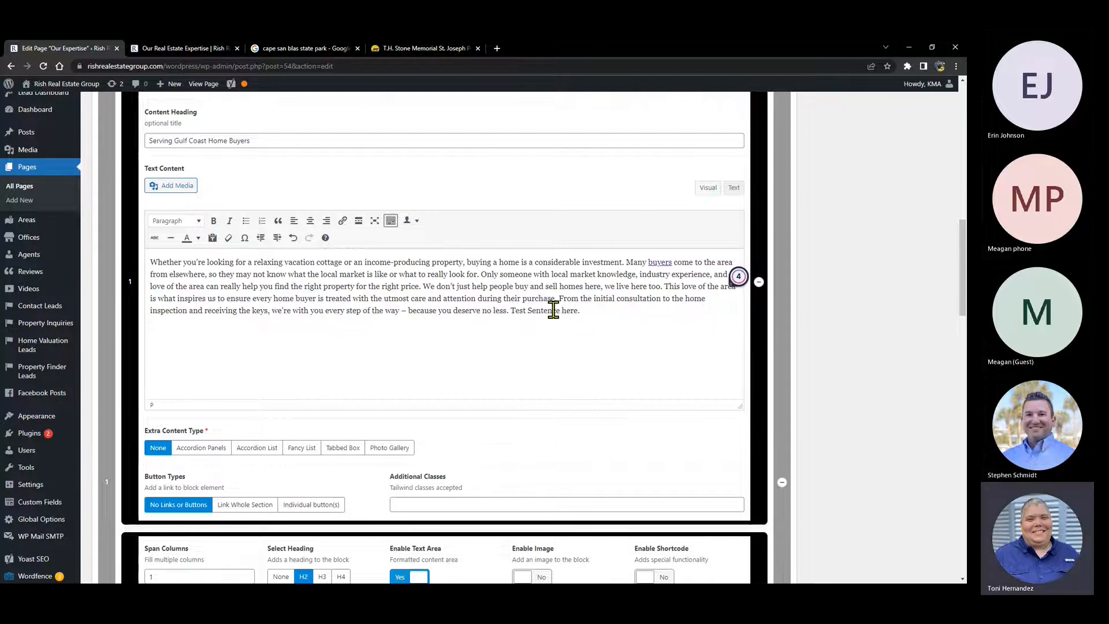
scroll(637, 297, up, 6)
scroll(638, 299, up, 5)
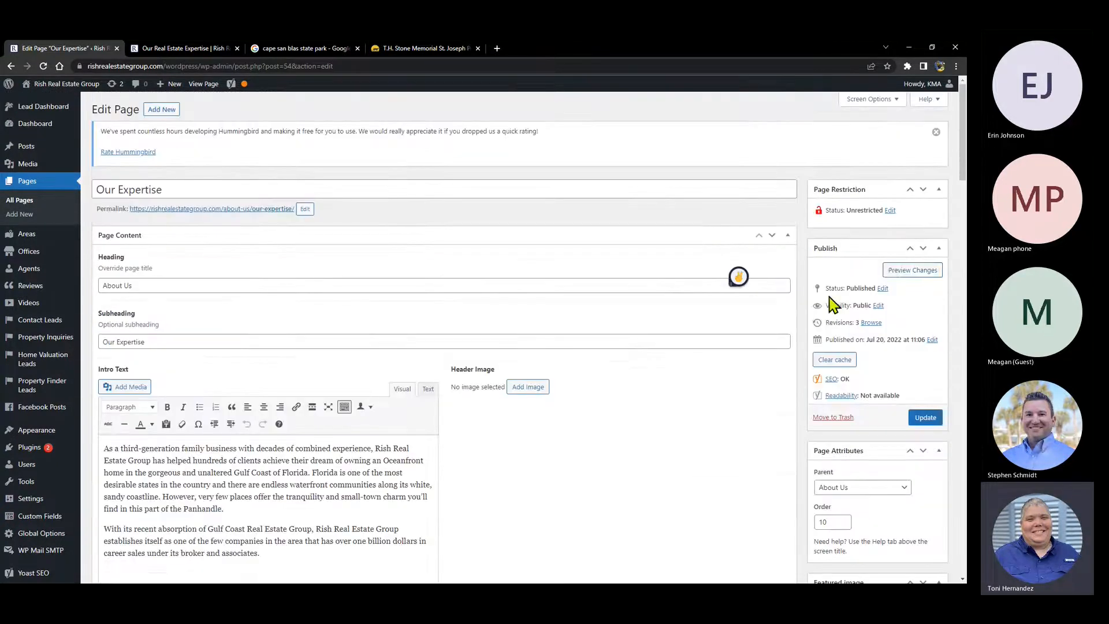
click(895, 279)
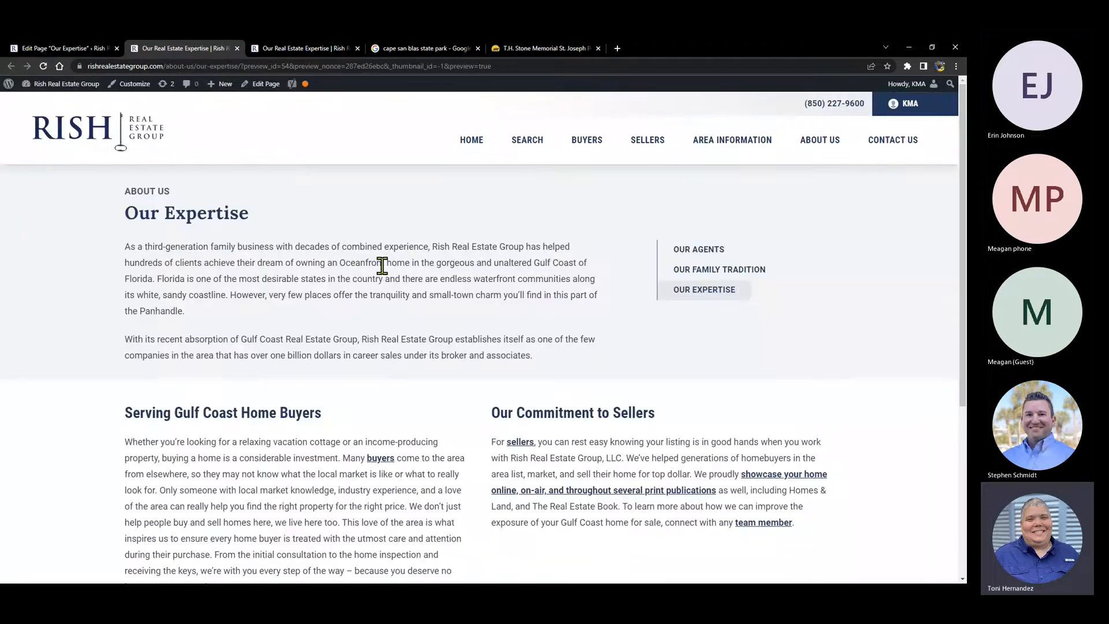
scroll(384, 260, down, 4)
drag(232, 389, 145, 386)
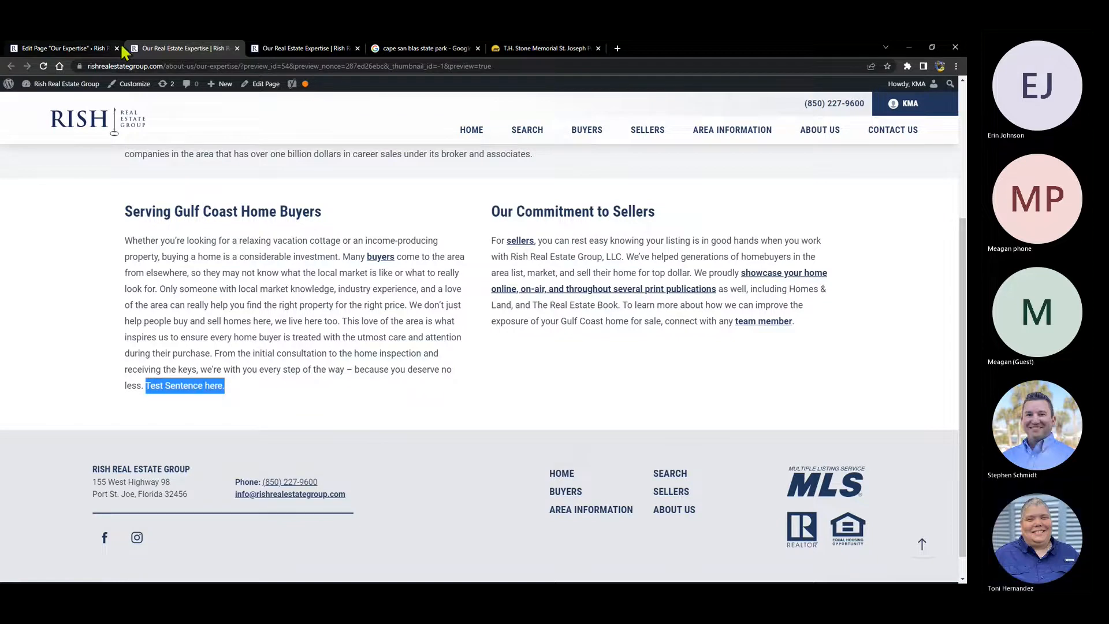
click(58, 48)
- Place 'Test Sentence here.' after 'team member.' at the end of the sellers paragraph
scroll(405, 303, down, 4)
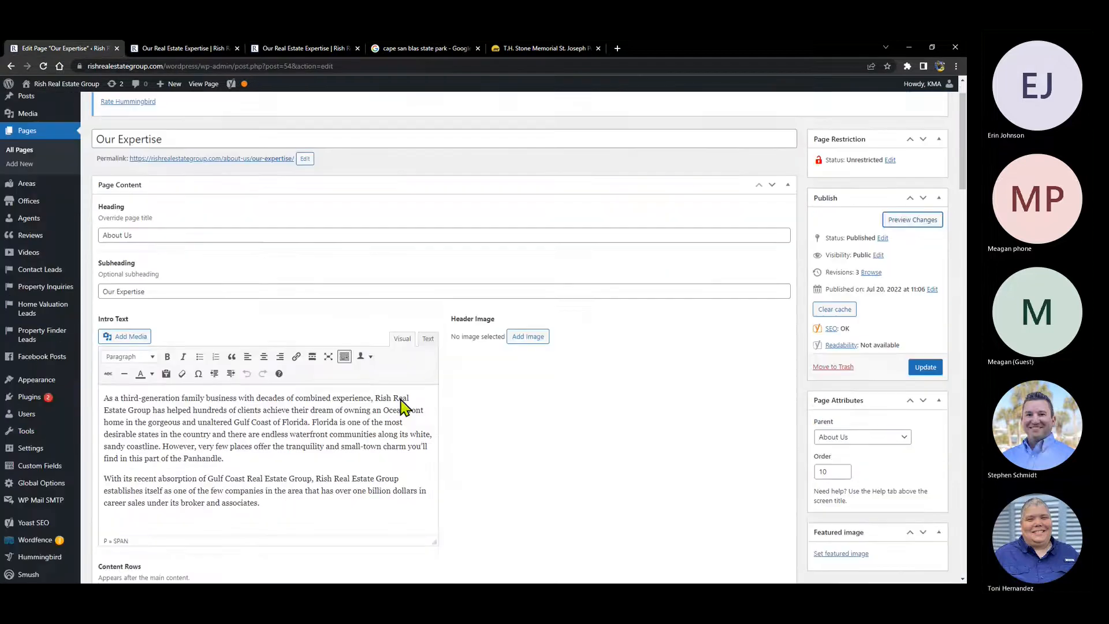
scroll(297, 387, down, 8)
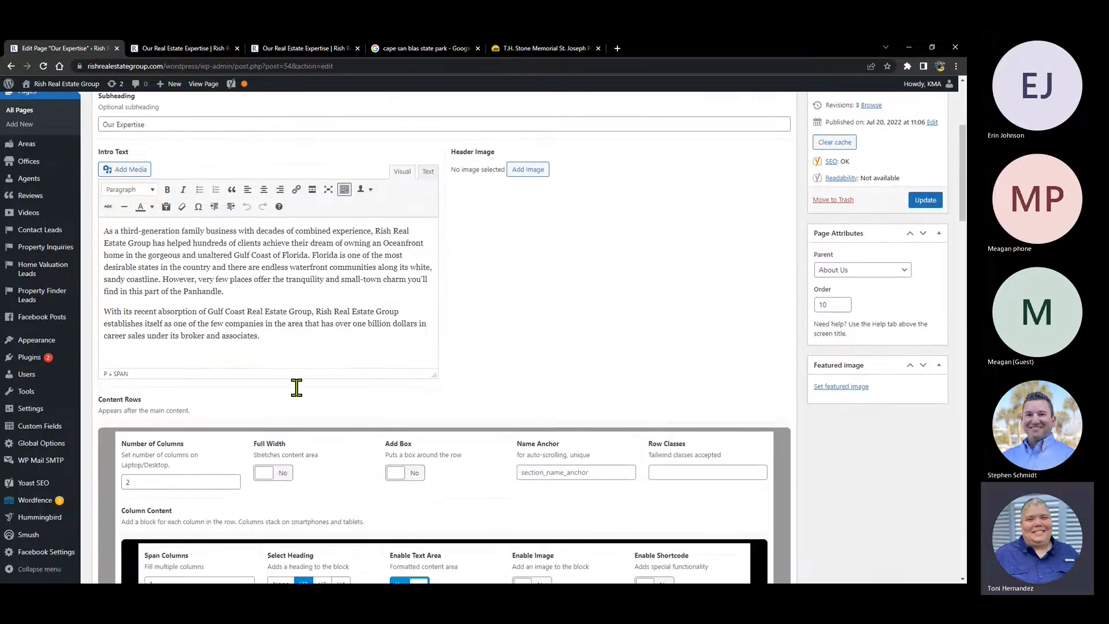
drag(600, 376, 151, 547)
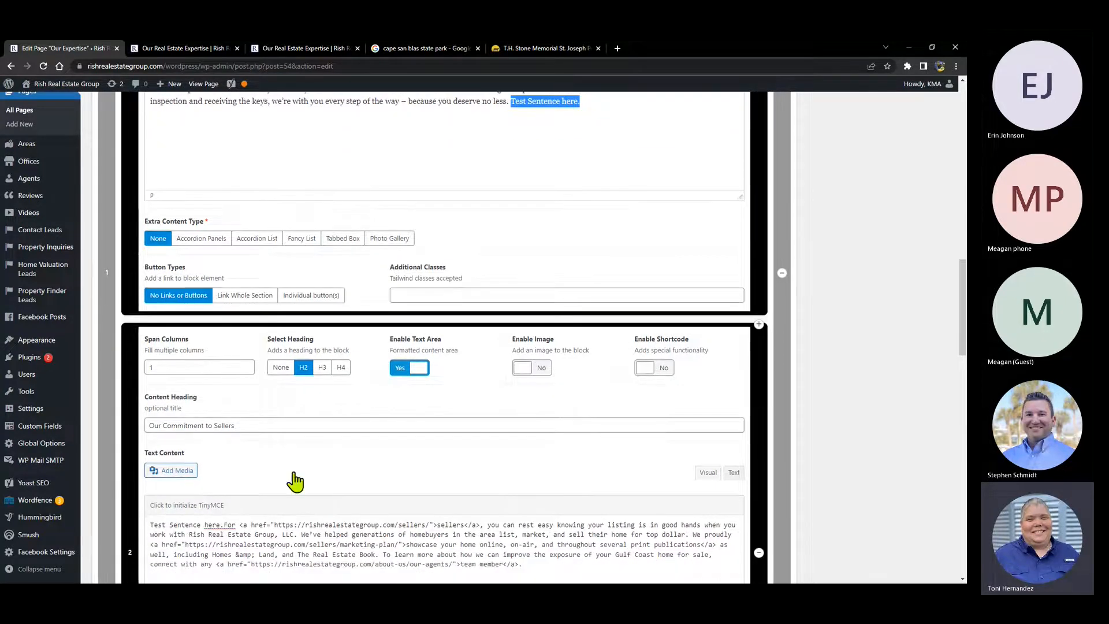
scroll(295, 482, down, 2)
click(223, 393)
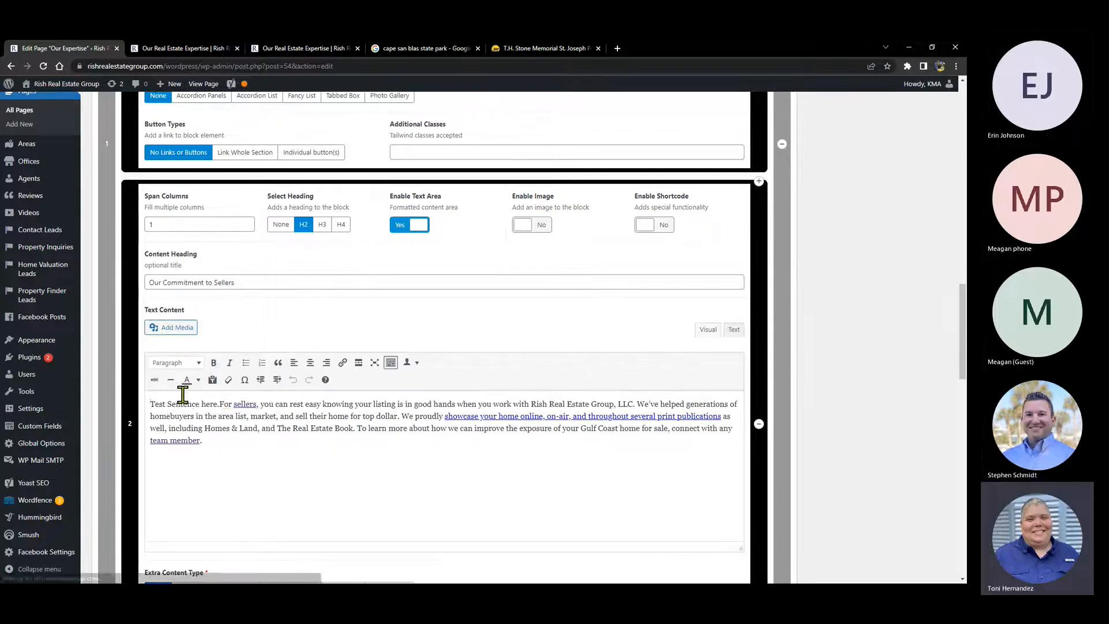
drag(220, 404, 227, 440)
click(252, 437)
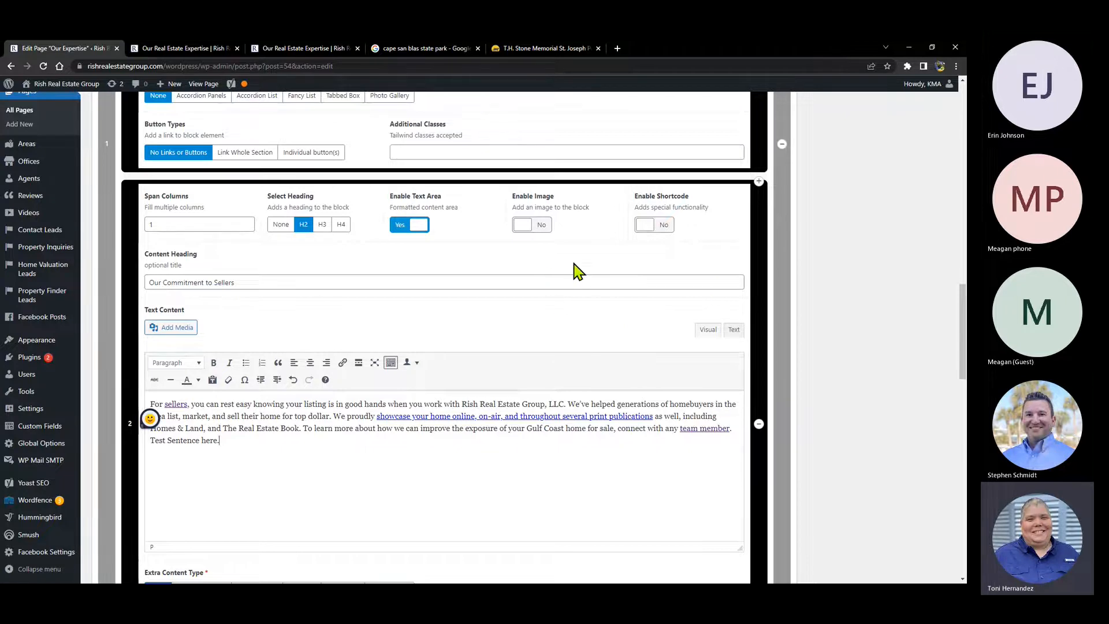
- Preview the page with the test sentence in both paragraphs, then return to the editor
scroll(817, 241, up, 15)
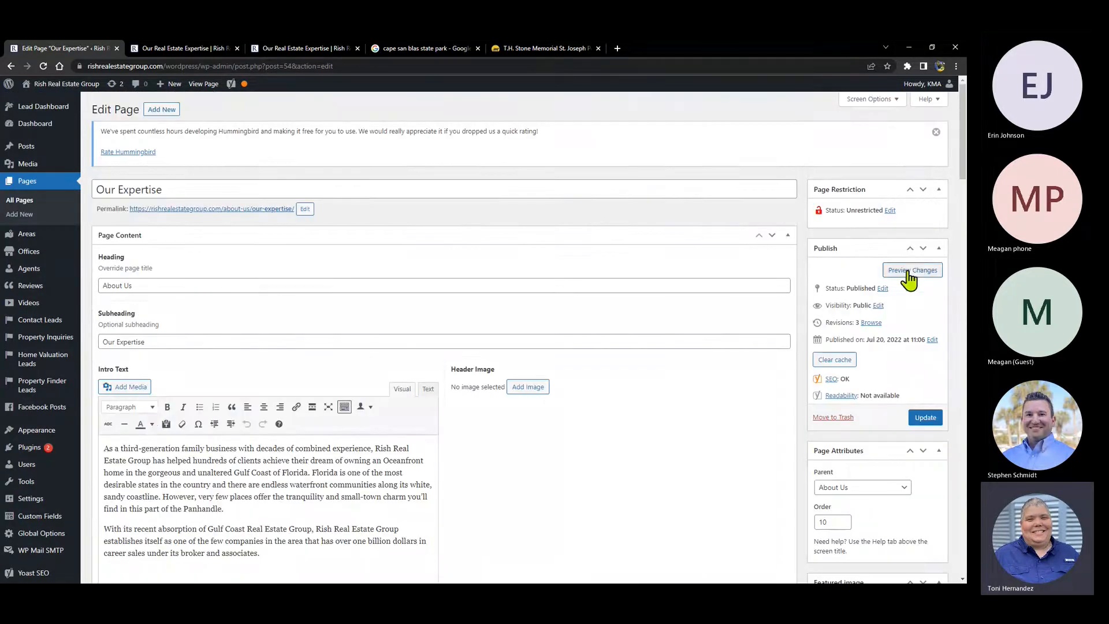
click(911, 271)
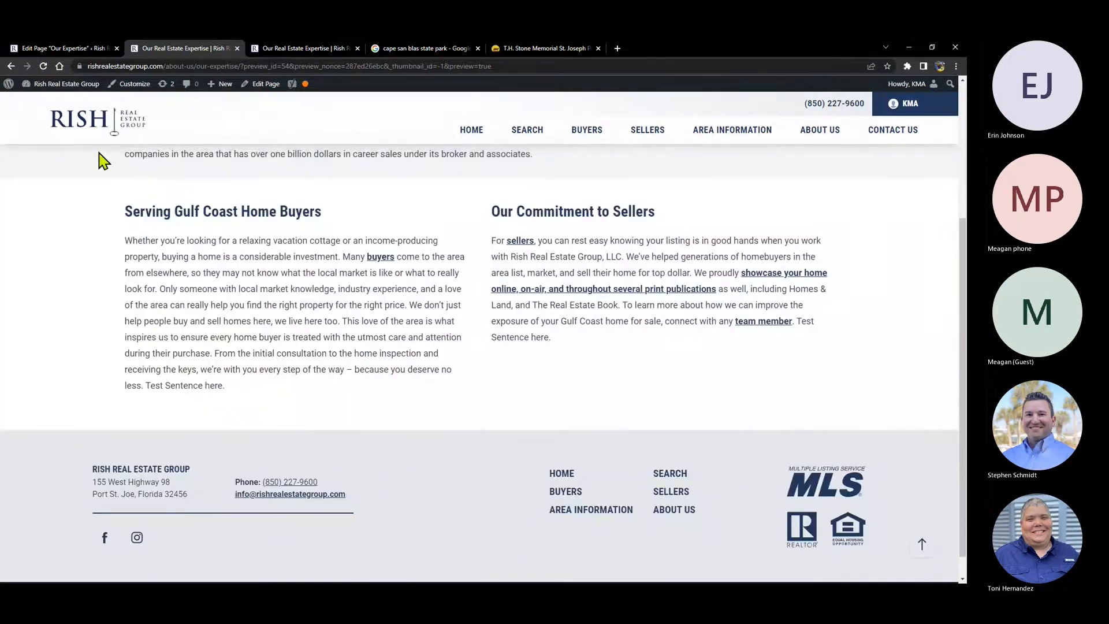
click(66, 49)
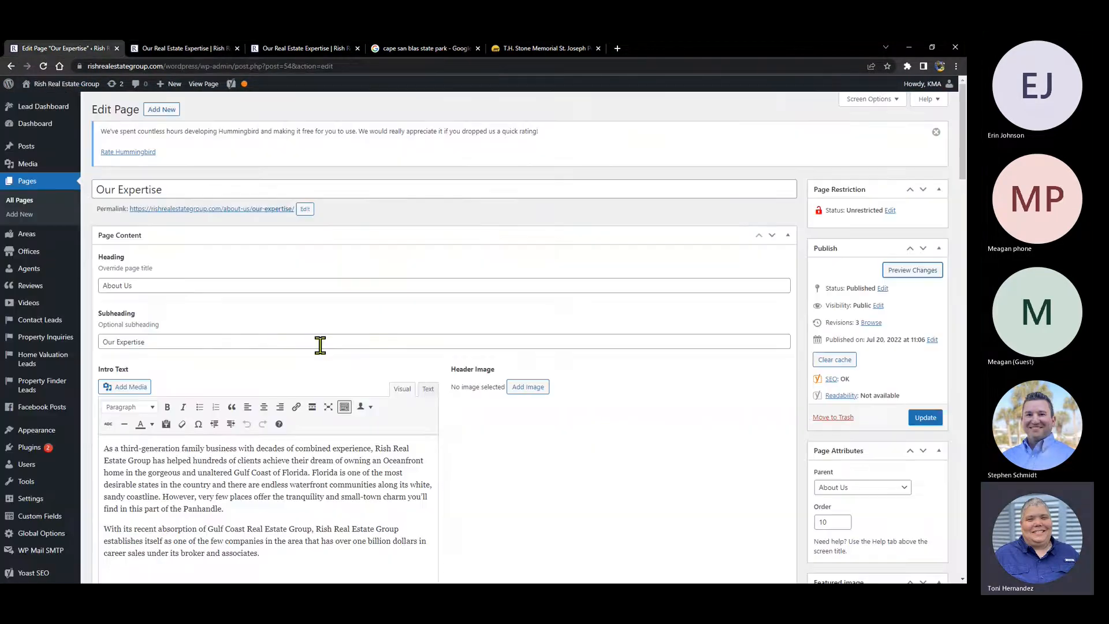
- Delete 'Test Sentence here.' from the buyers paragraph and check the preview
scroll(376, 364, down, 6)
scroll(376, 291, down, 4)
mouse_move(512, 375)
mouse_down()
mouse_move(586, 376)
mouse_move(514, 375)
mouse_up()
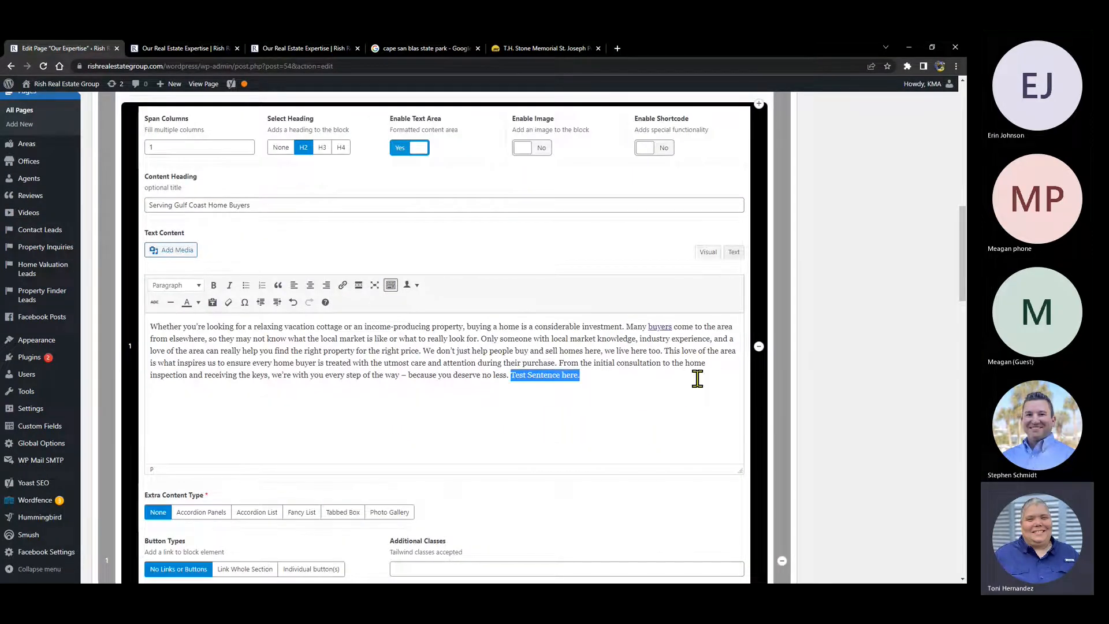
key(BackSpace)
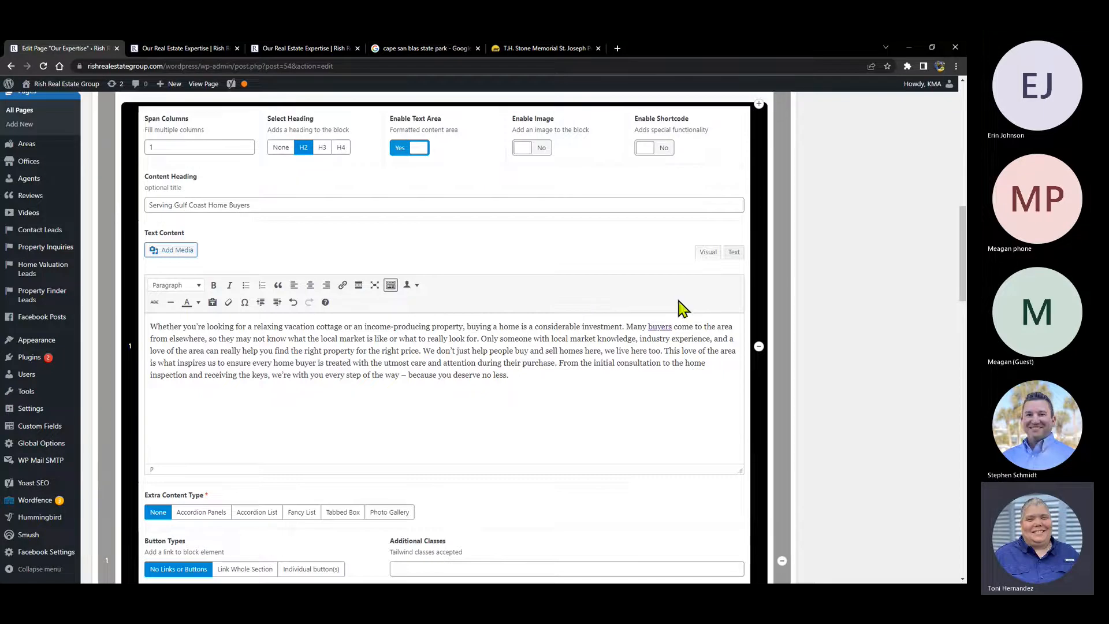
scroll(832, 322, up, 10)
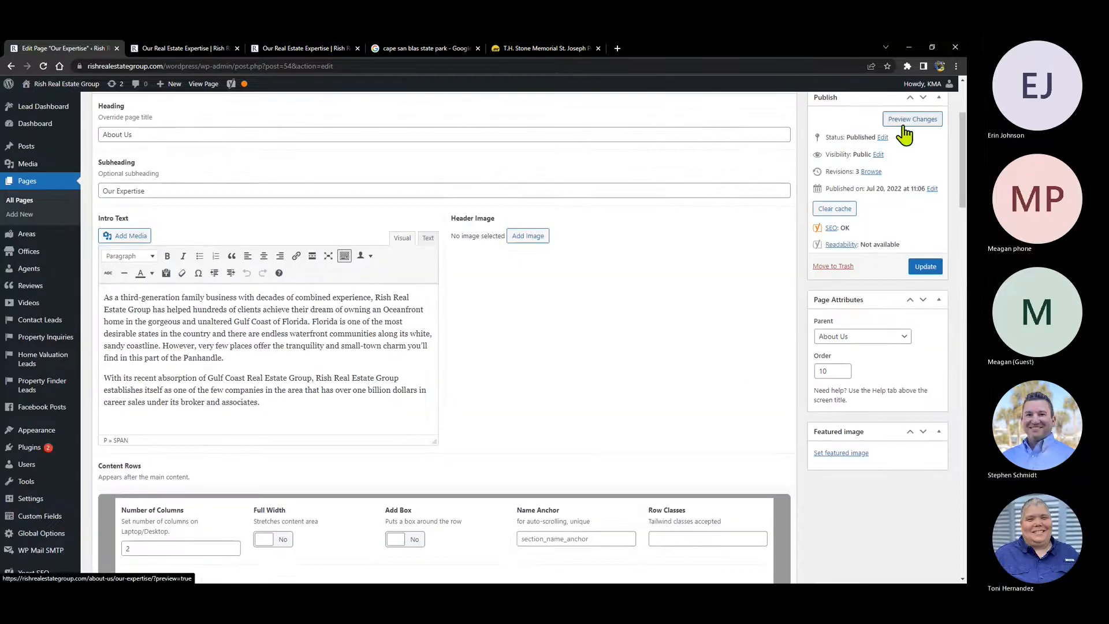
click(902, 130)
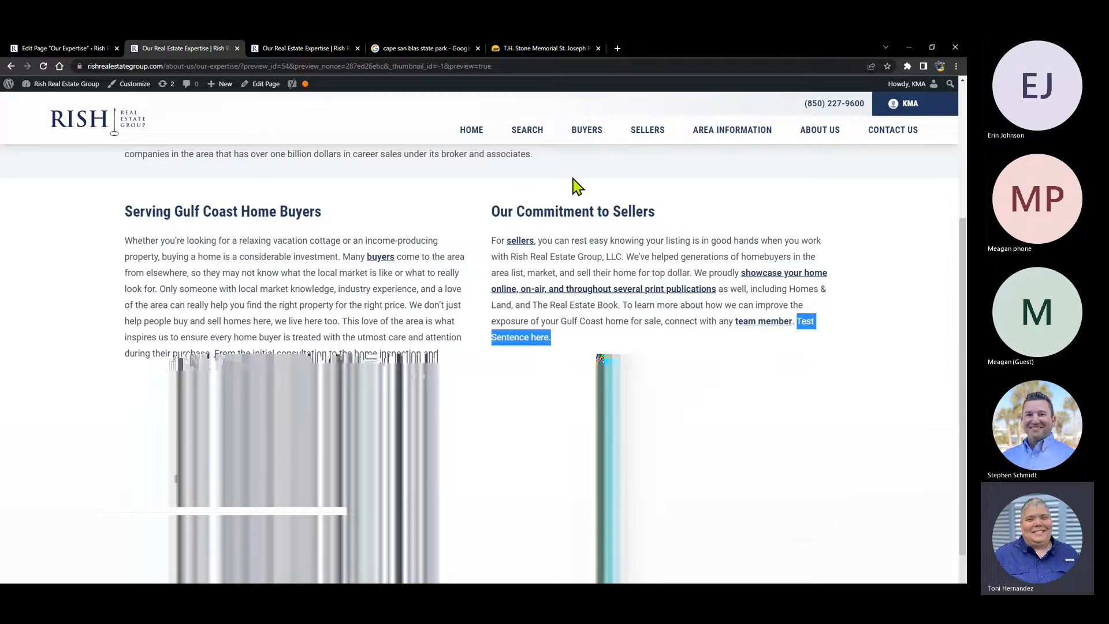
click(86, 48)
- Delete 'Test Sentence here.' from the sellers paragraph
scroll(465, 334, down, 10)
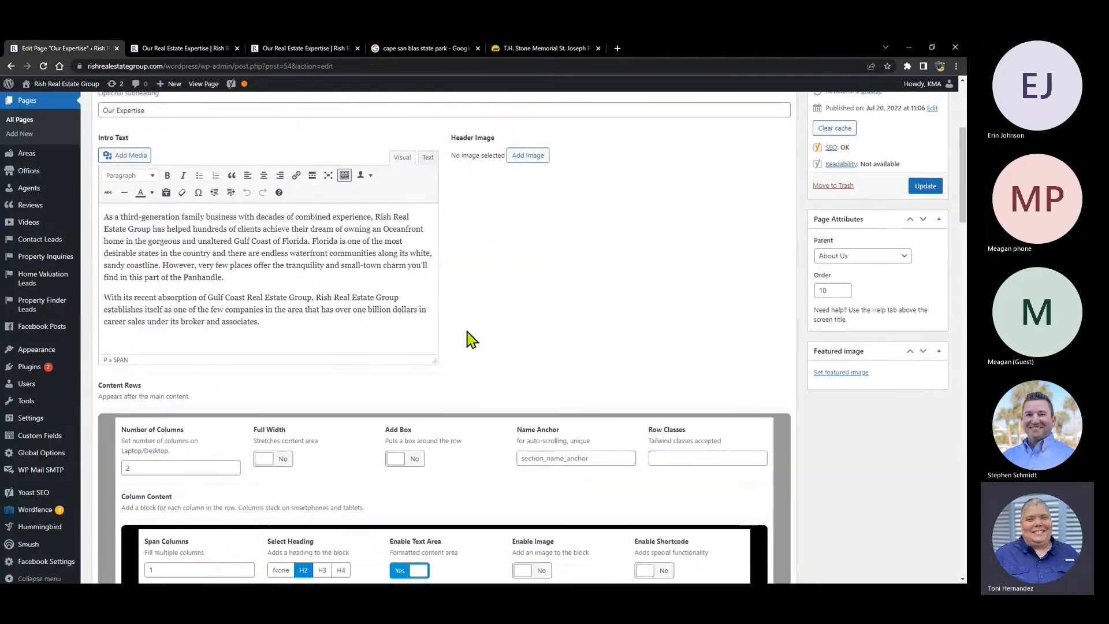
scroll(484, 381, down, 5)
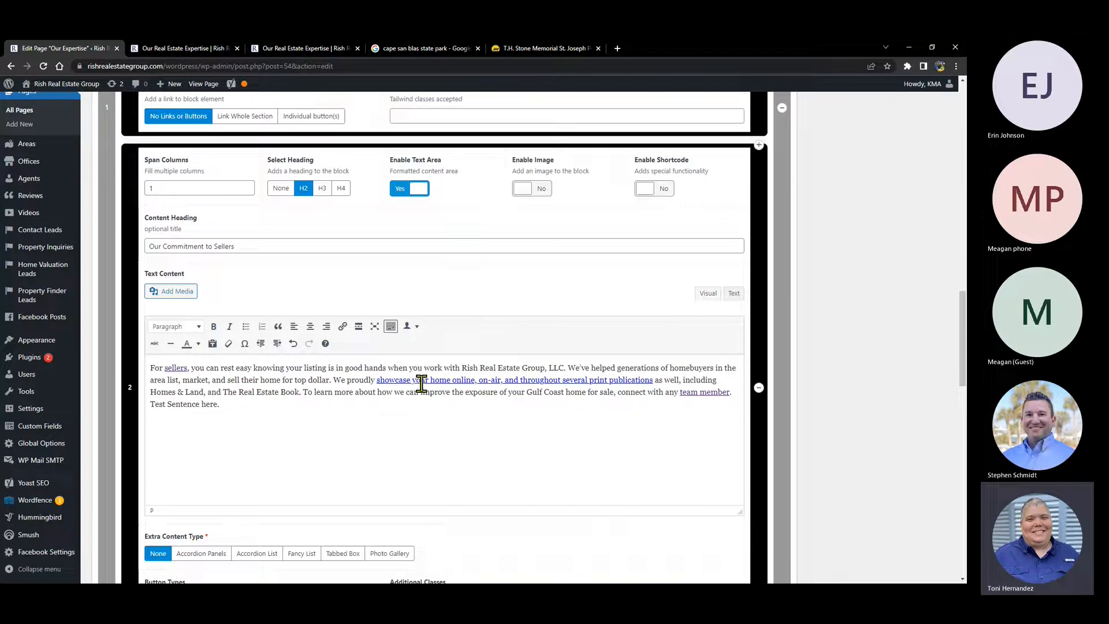
drag(377, 380, 653, 381)
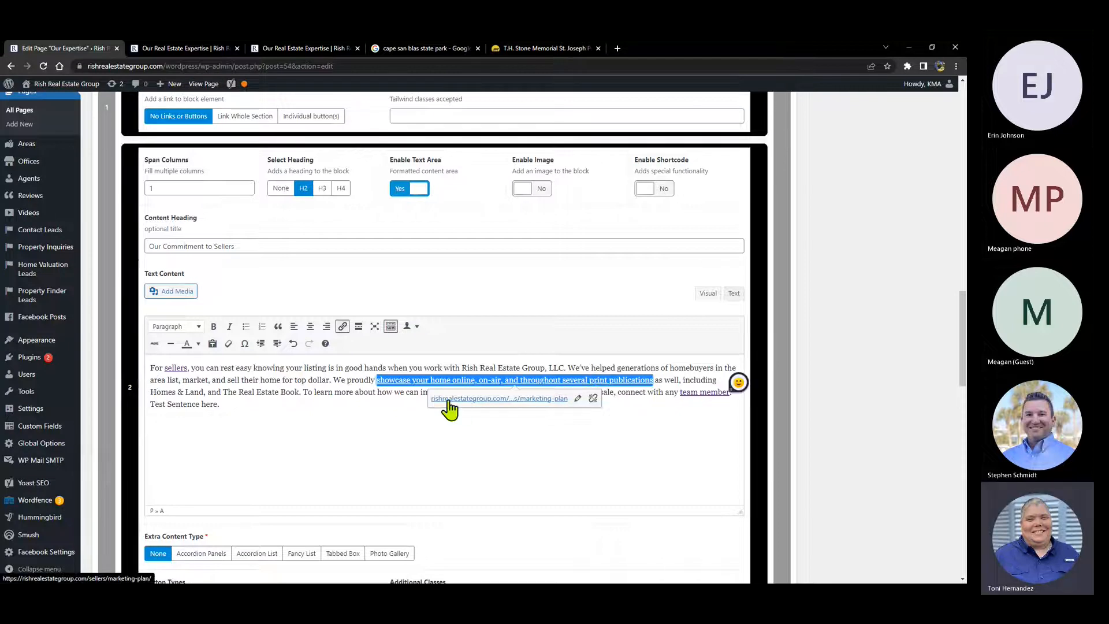
click(661, 431)
drag(232, 404, 153, 405)
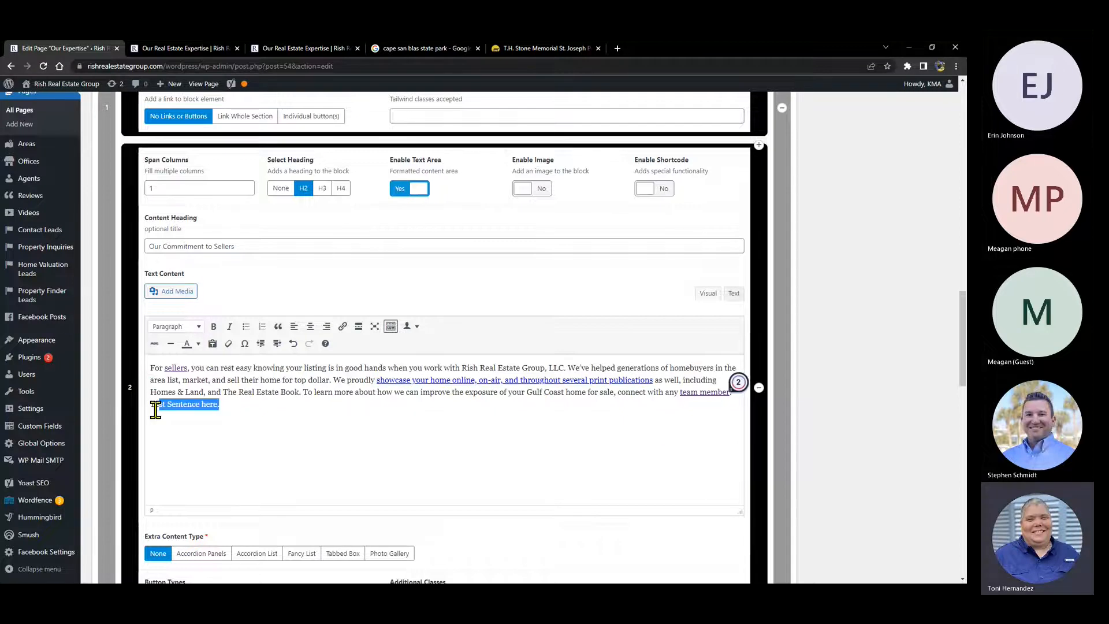
key(BackSpace)
key(BackSpace)
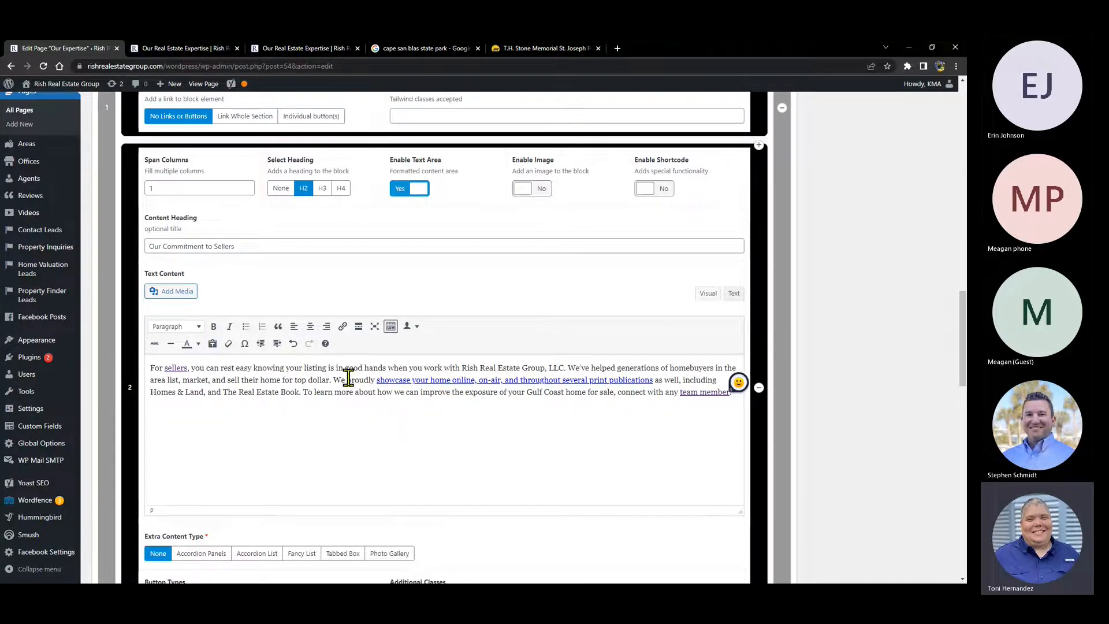
- Review the edited page, then start reloading the Edit Page screen
scroll(604, 356, down, 5)
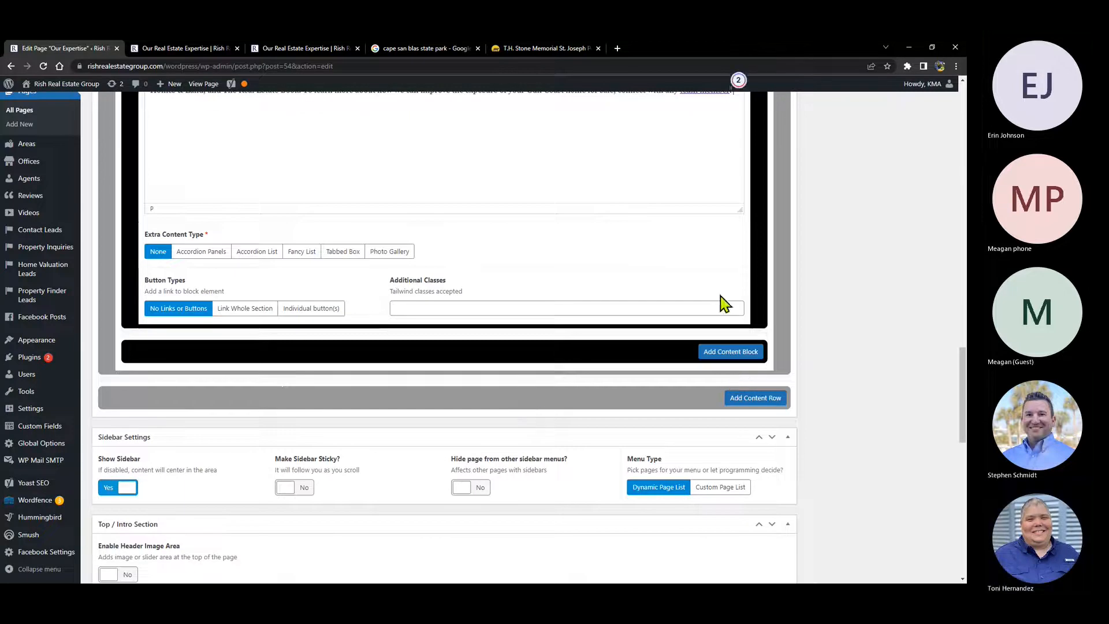
scroll(837, 235, up, 3)
scroll(591, 214, up, 3)
scroll(591, 214, up, 8)
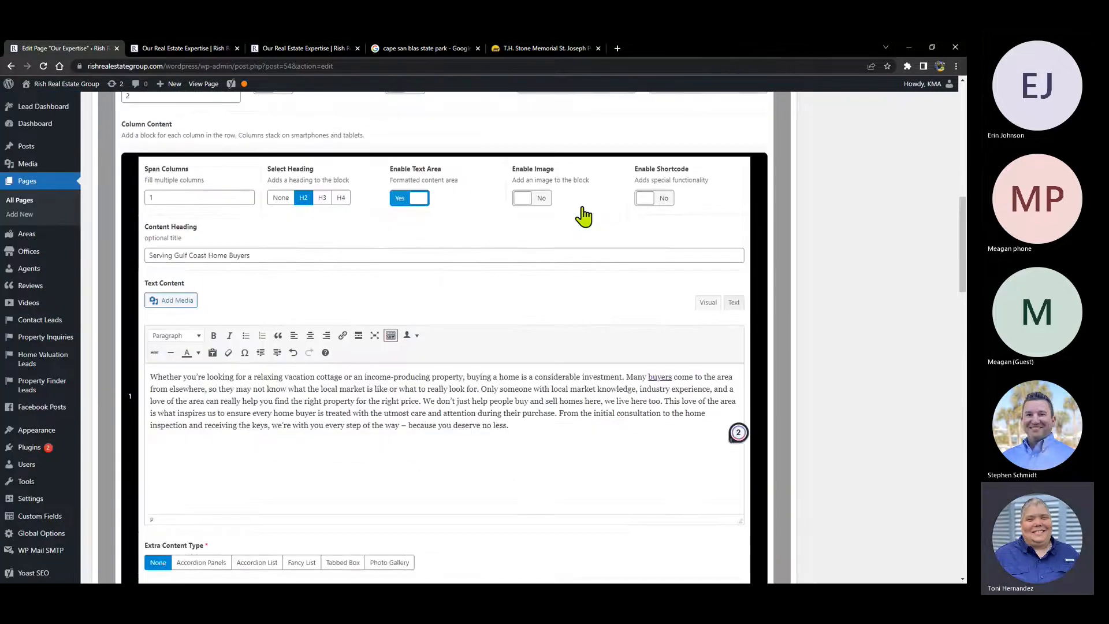
scroll(555, 401, down, 2)
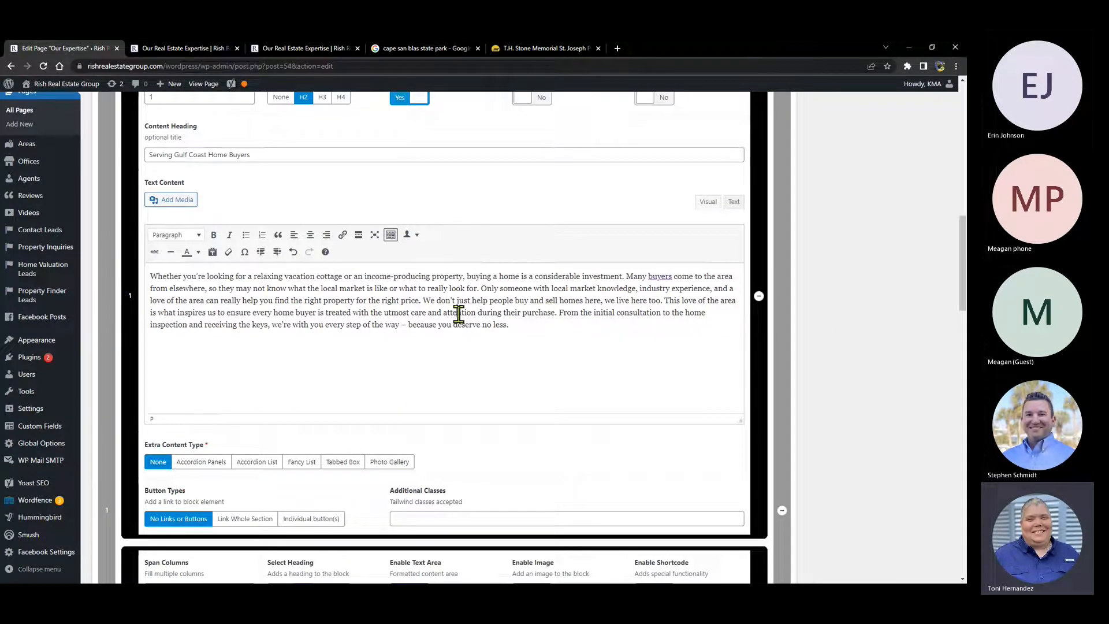
scroll(502, 318, down, 2)
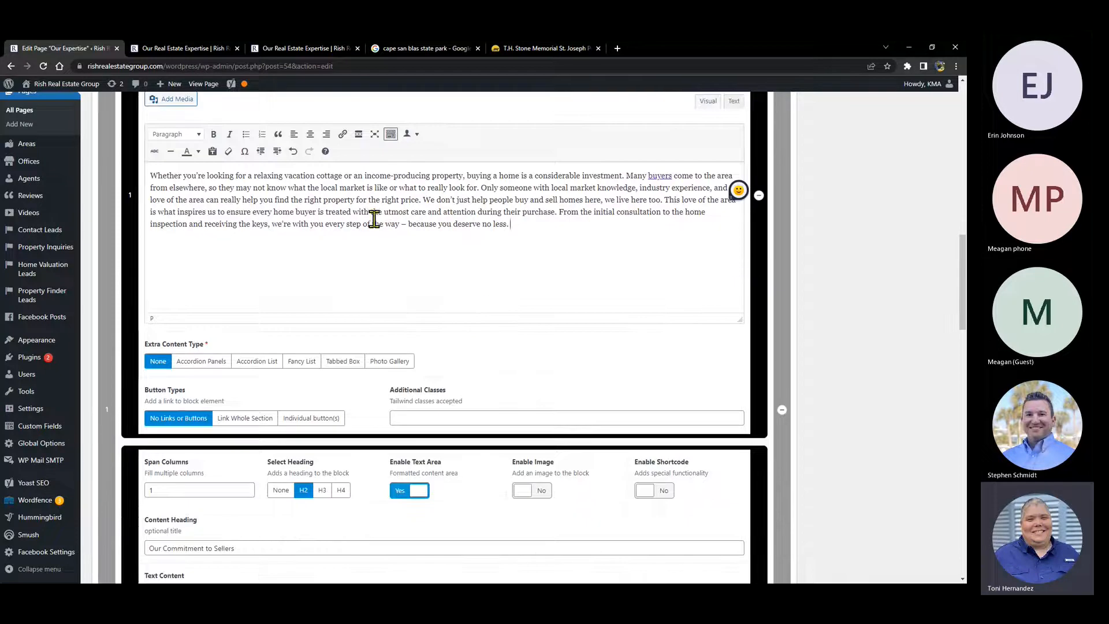
click(42, 66)
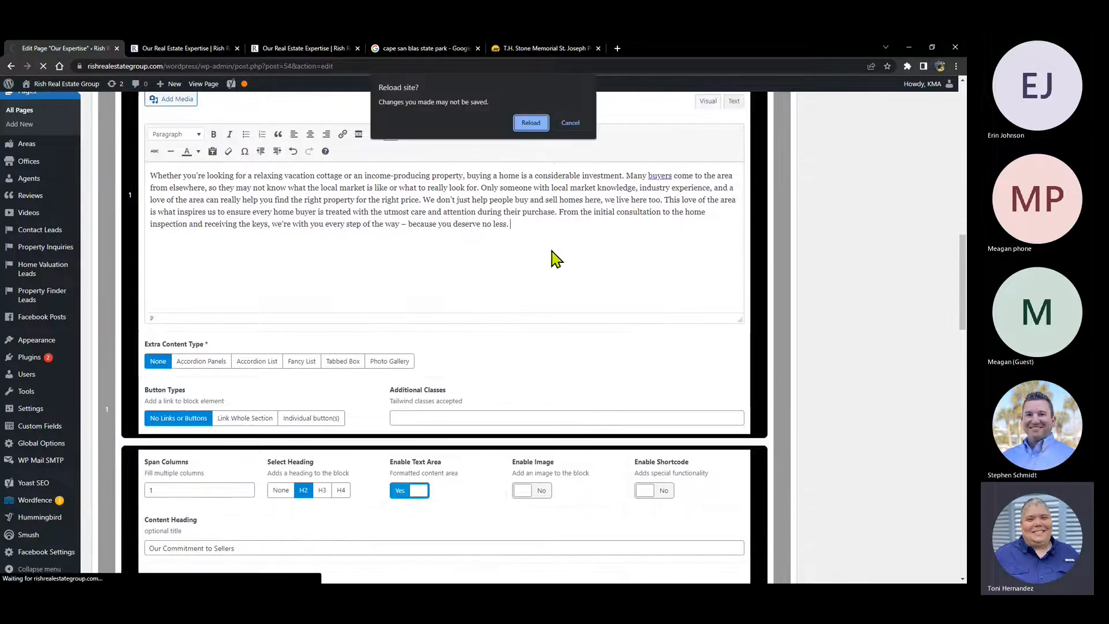
- Confirm the reload despite unsaved changes and check the refreshed page preview
click(530, 123)
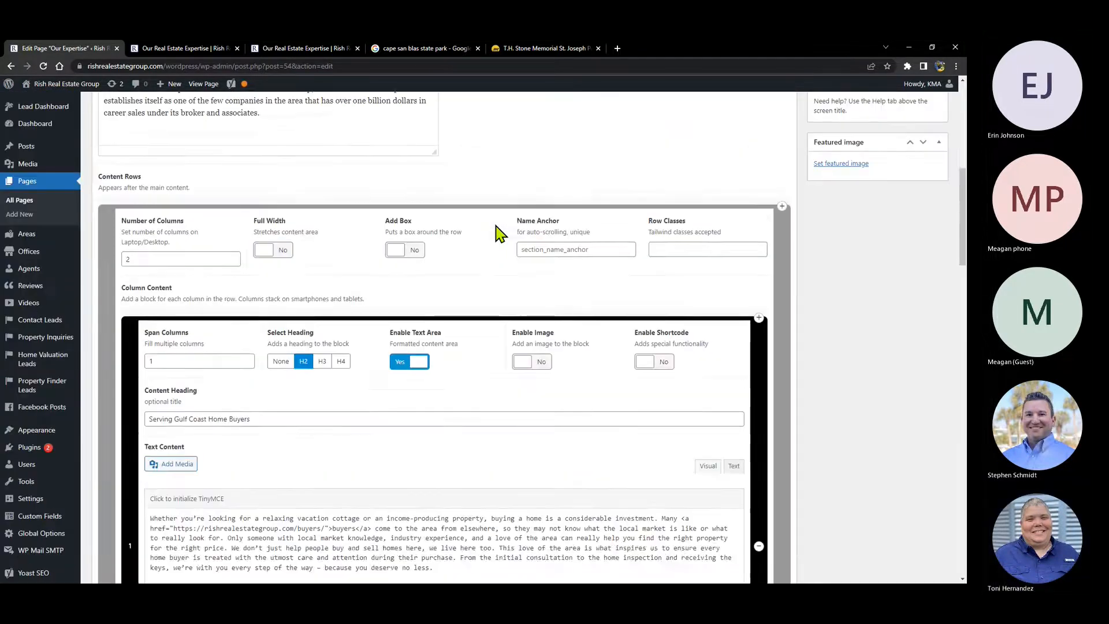
scroll(904, 218, up, 5)
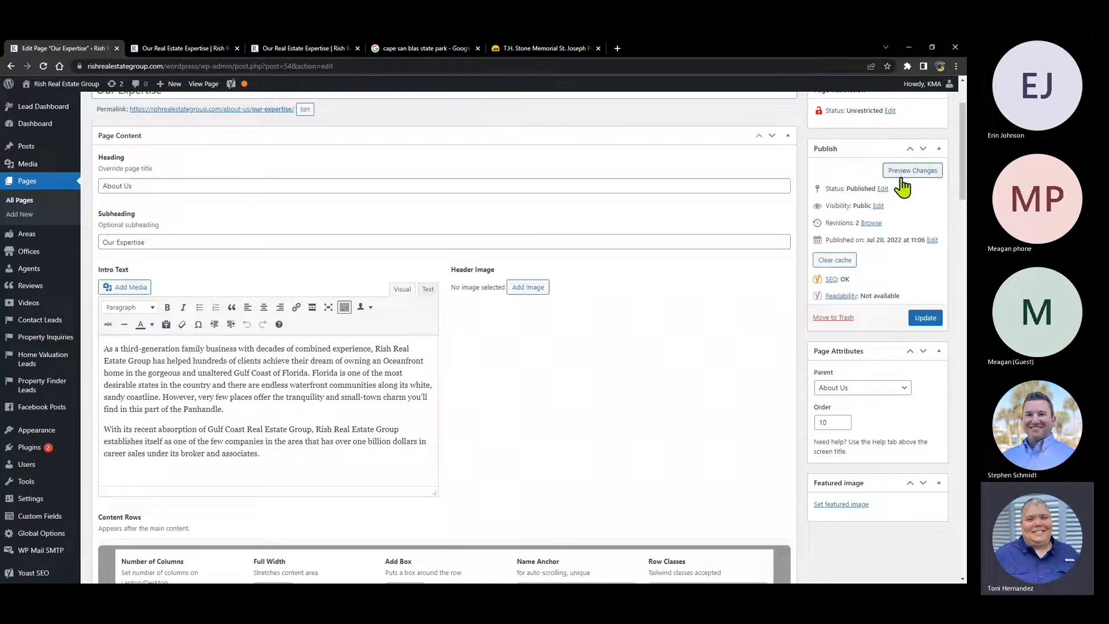
click(901, 173)
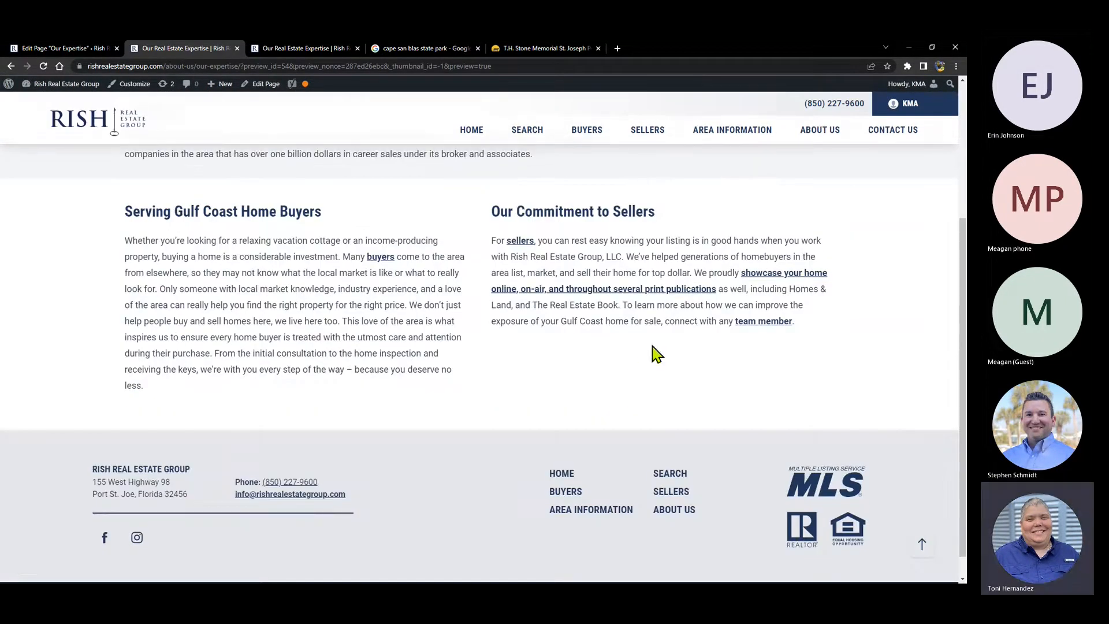
click(79, 50)
- Load both Text Content boxes in the visual editor, then view the live Our Expertise preview
scroll(339, 421, down, 7)
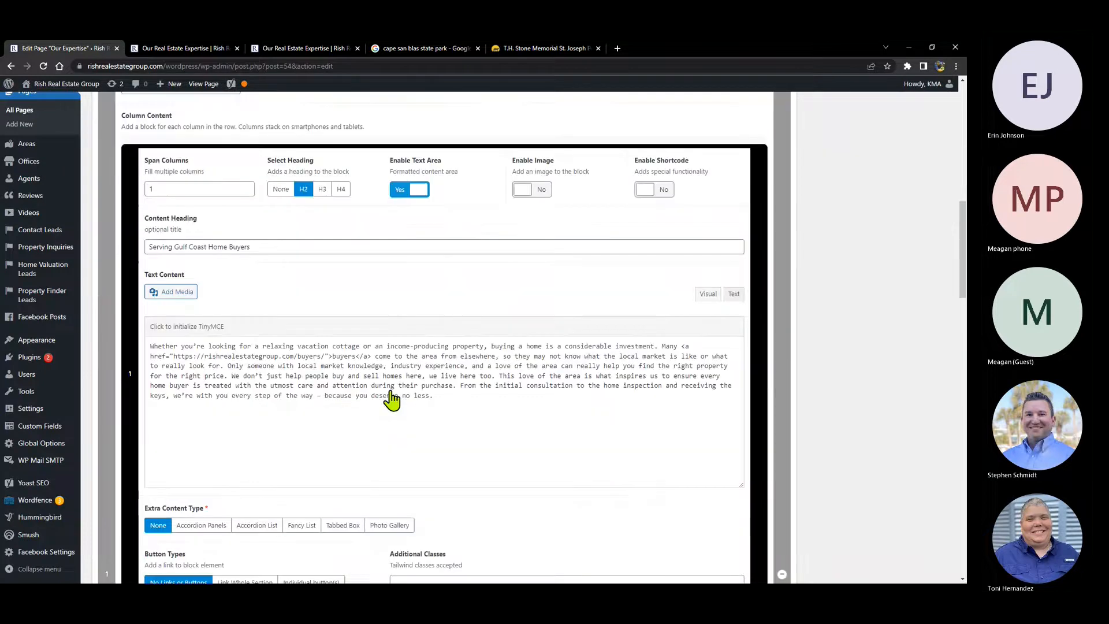
click(391, 398)
scroll(383, 272, down, 2)
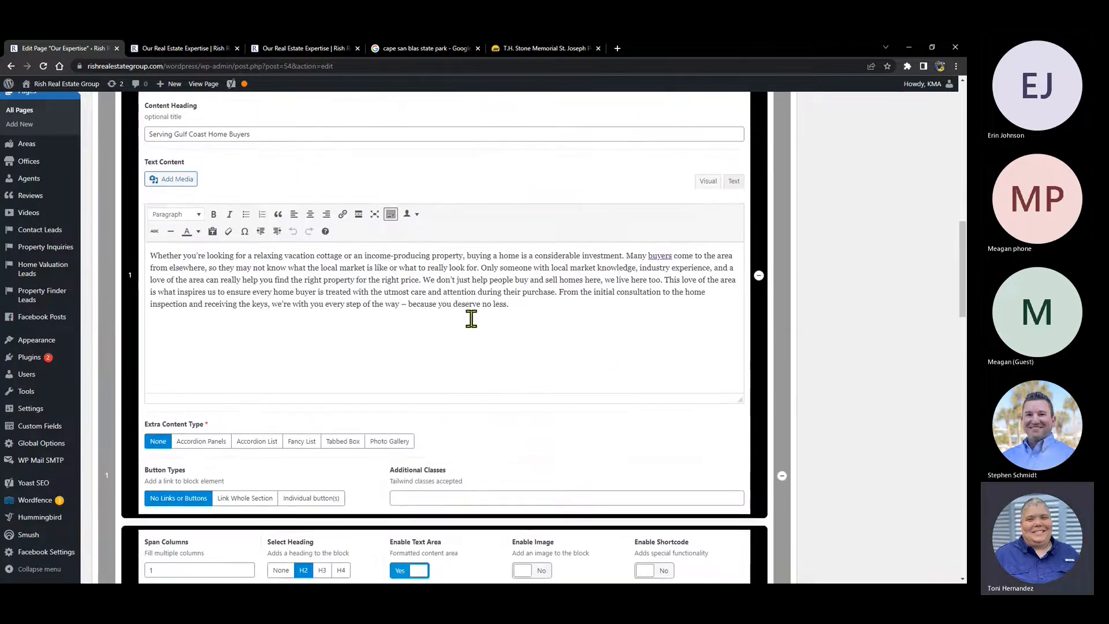
scroll(470, 317, down, 3)
scroll(471, 317, down, 3)
click(453, 379)
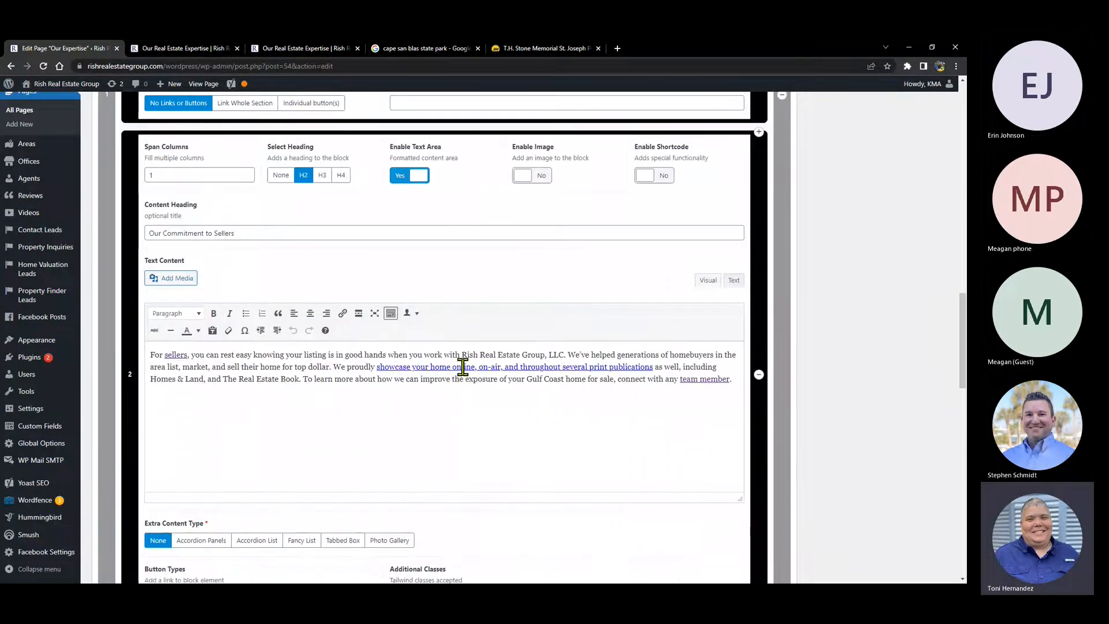
drag(460, 365, 513, 366)
click(520, 449)
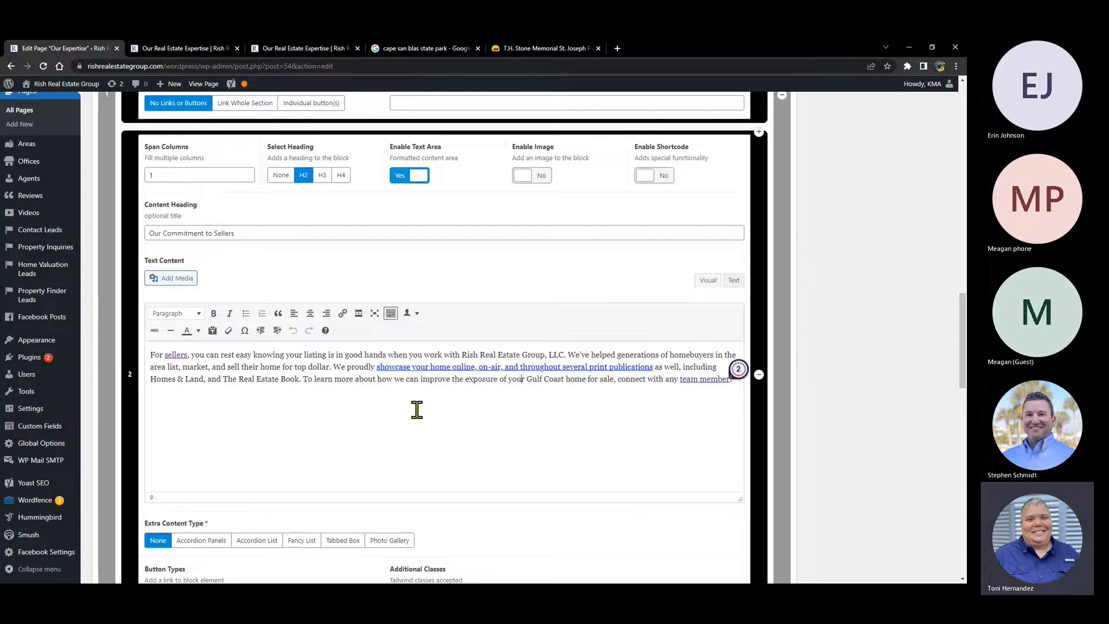
scroll(411, 412, down, 3)
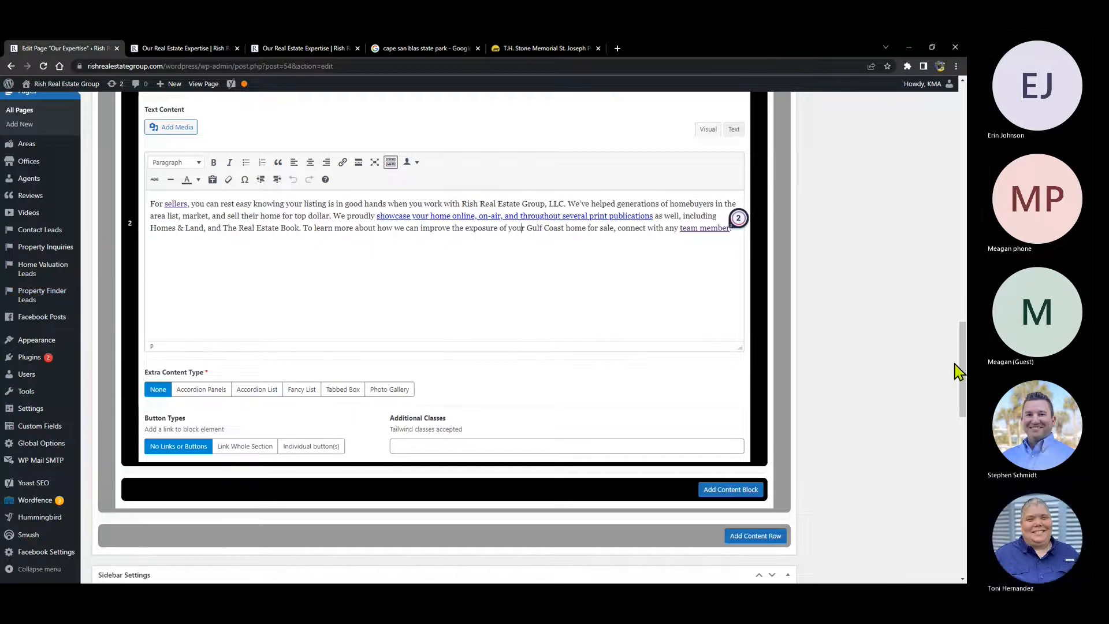
drag(964, 372, 959, 156)
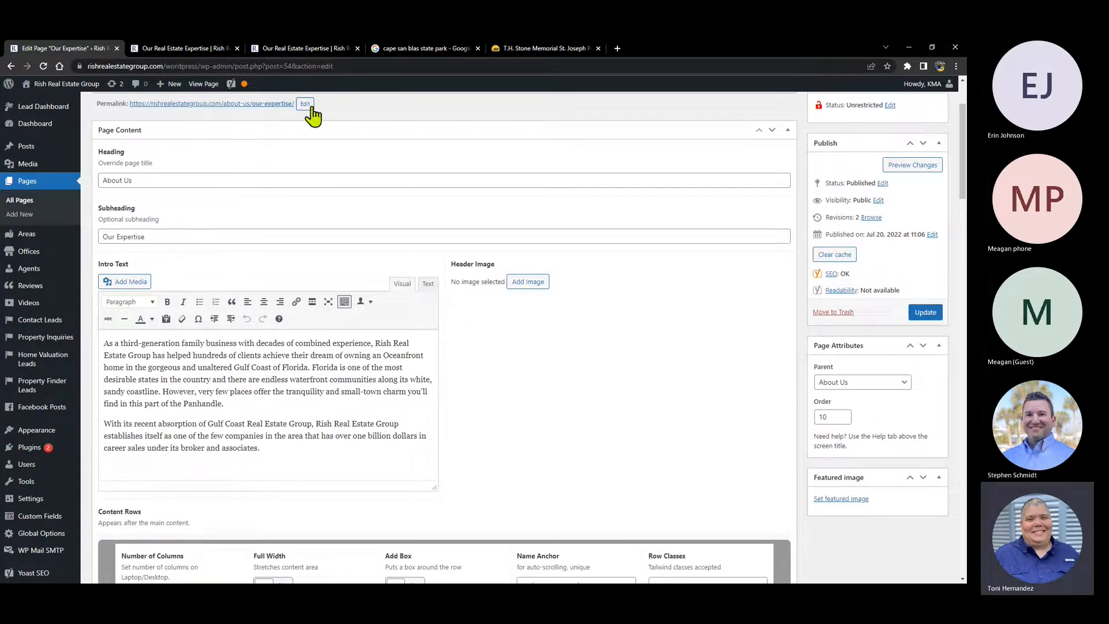
click(177, 49)
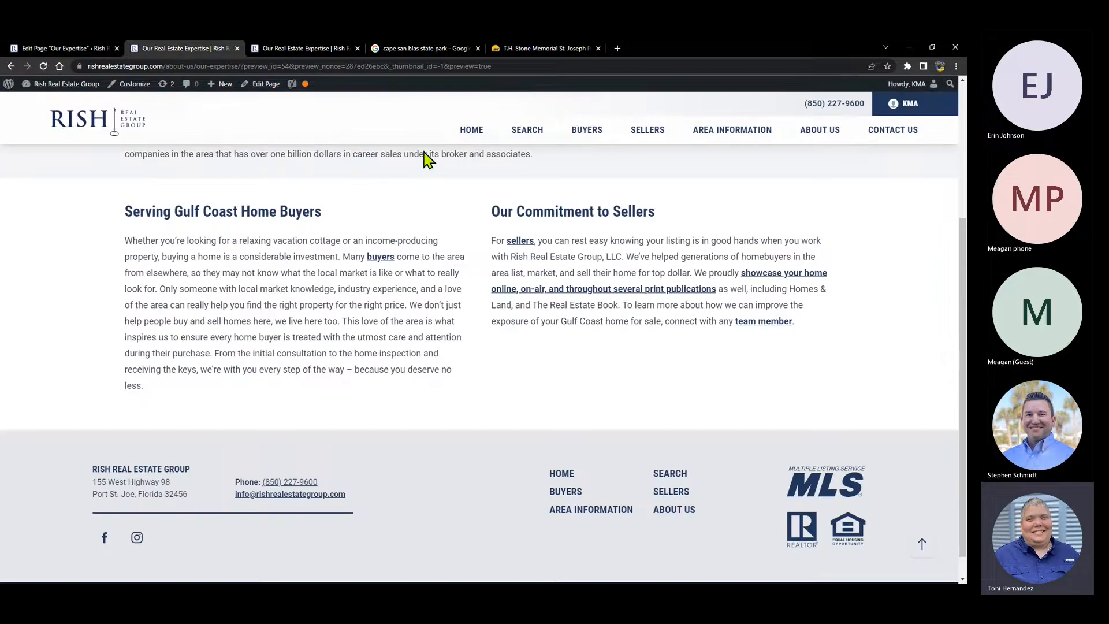
click(470, 133)
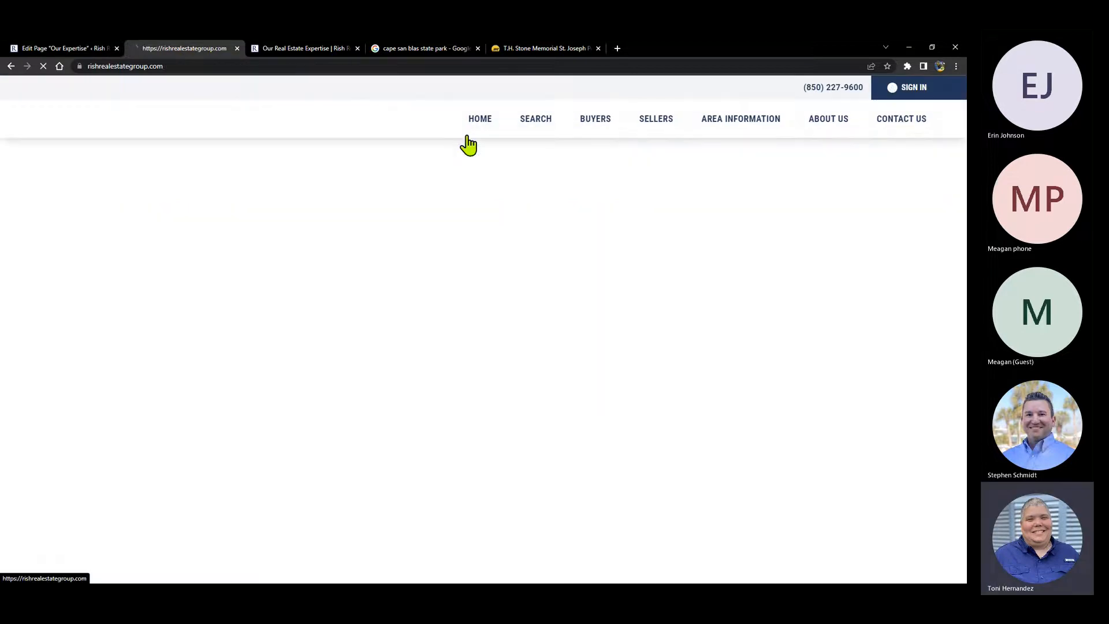
scroll(496, 269, down, 8)
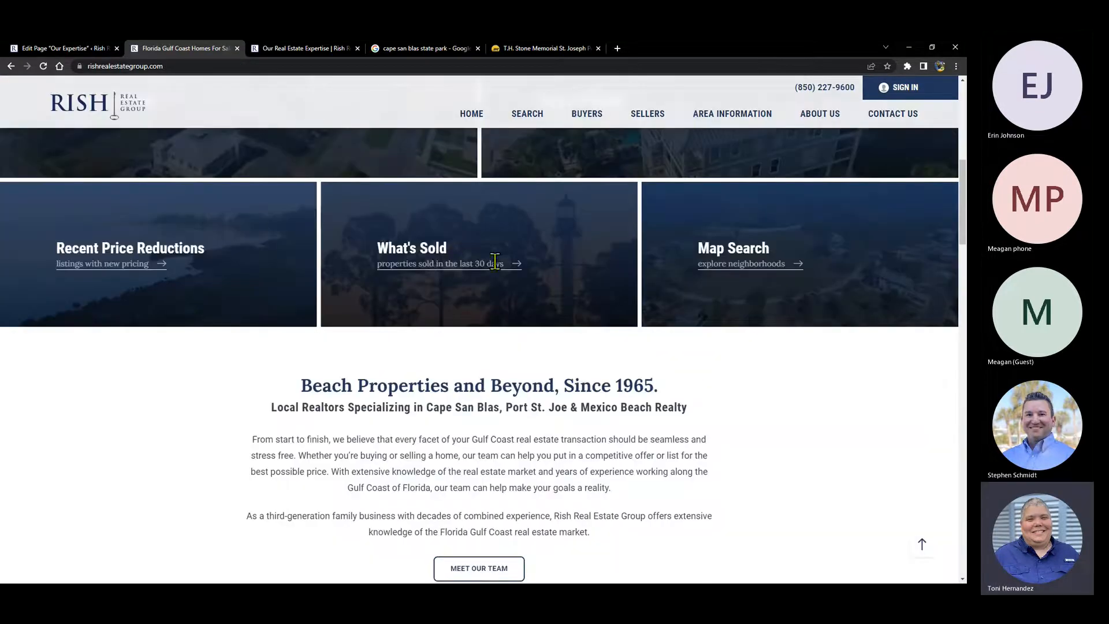
scroll(492, 303, down, 10)
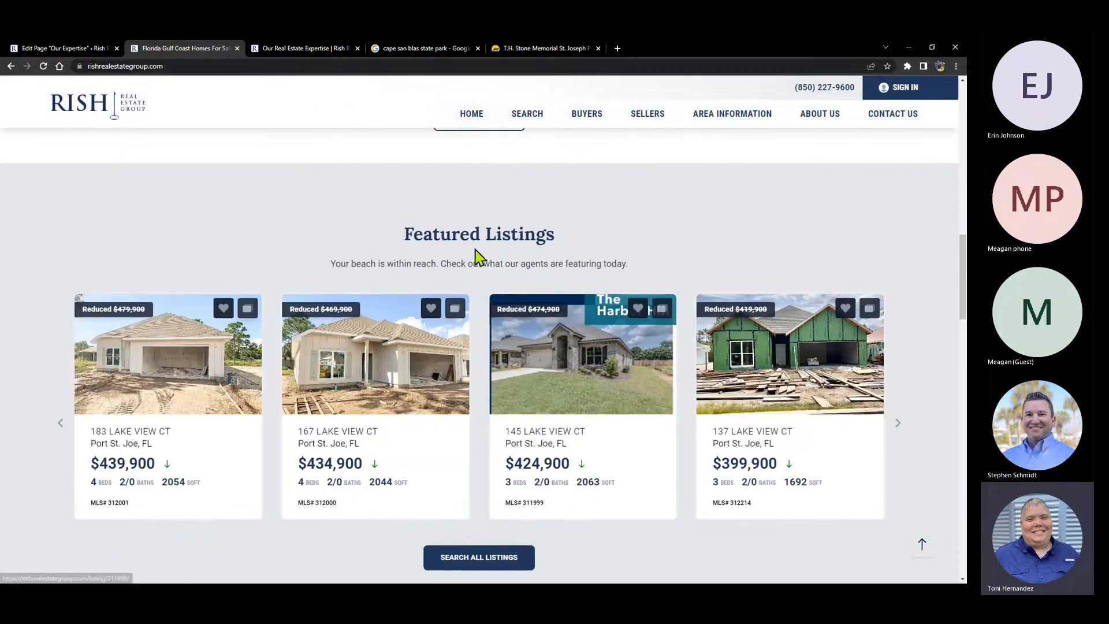
scroll(478, 255, up, 8)
scroll(515, 280, down, 4)
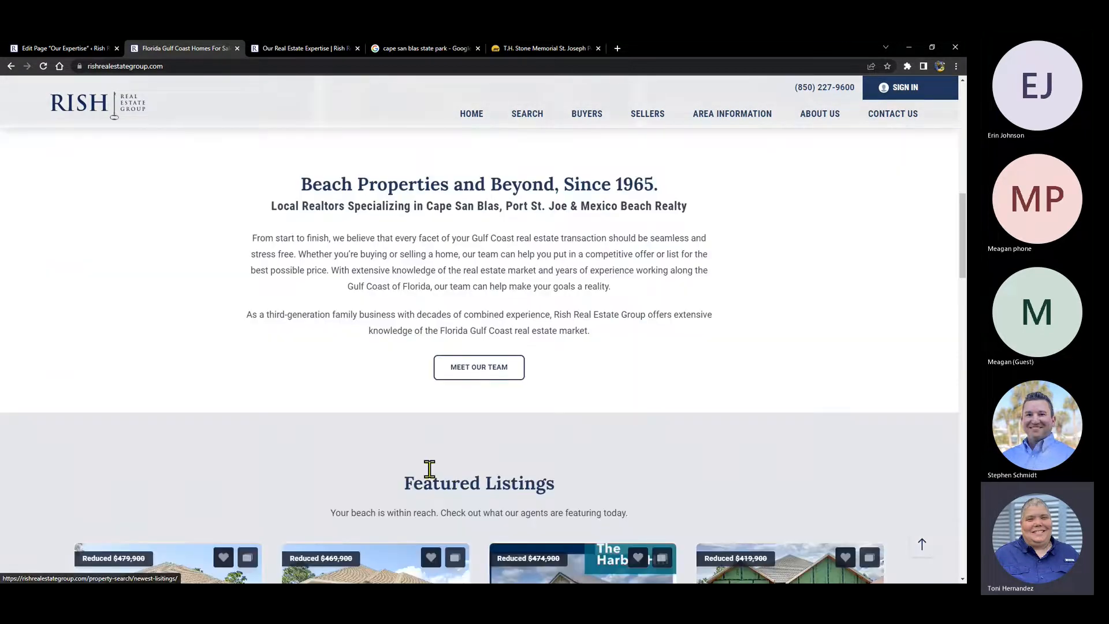
scroll(449, 485, down, 3)
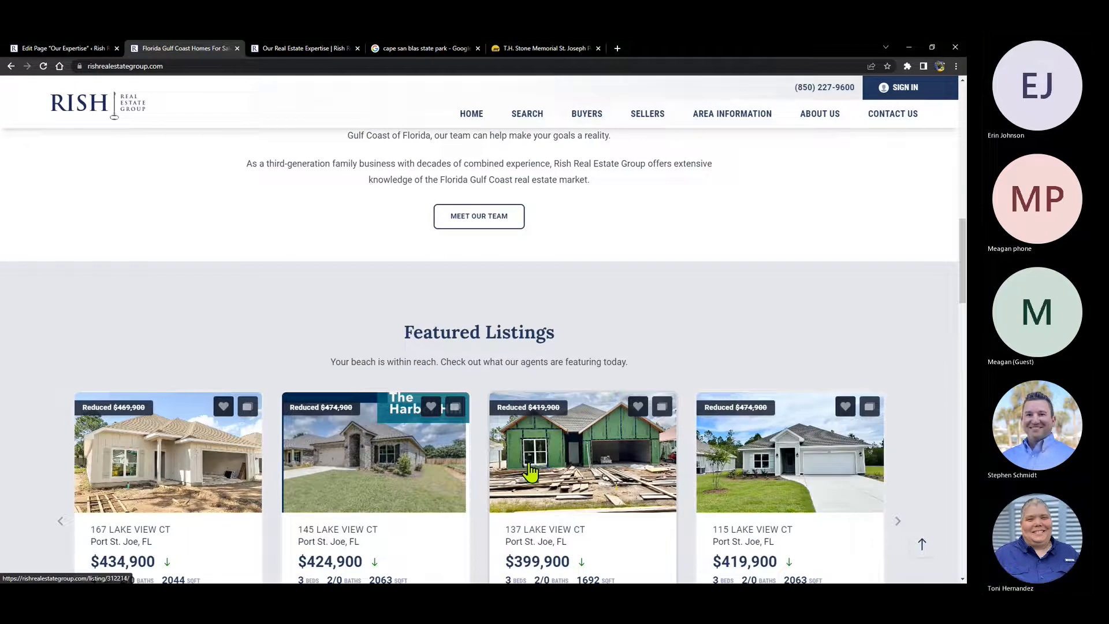
click(334, 486)
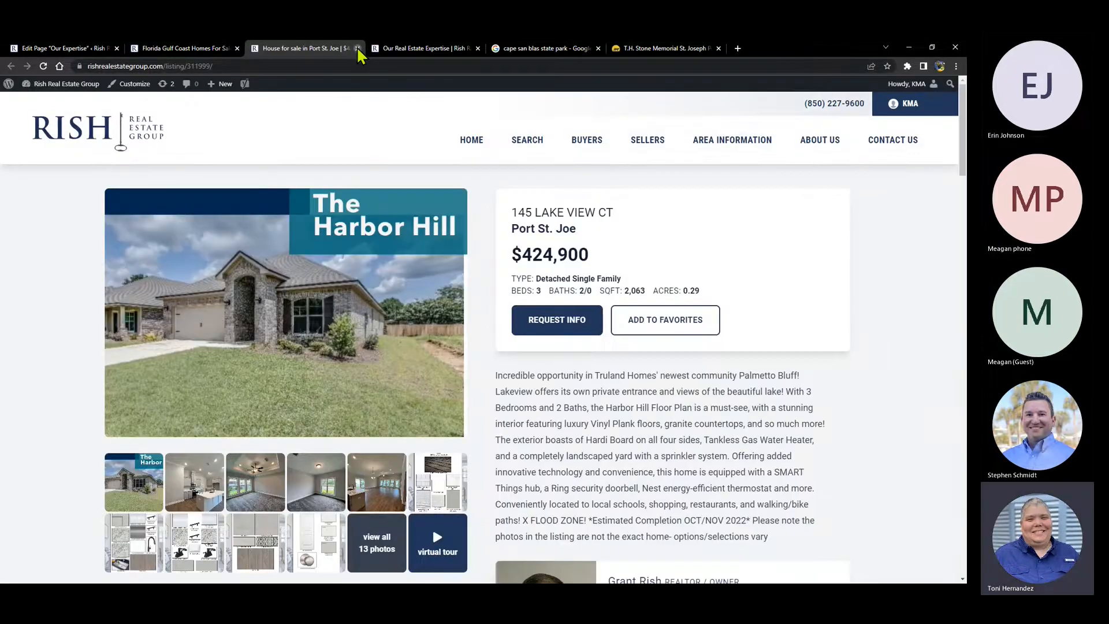
click(357, 48)
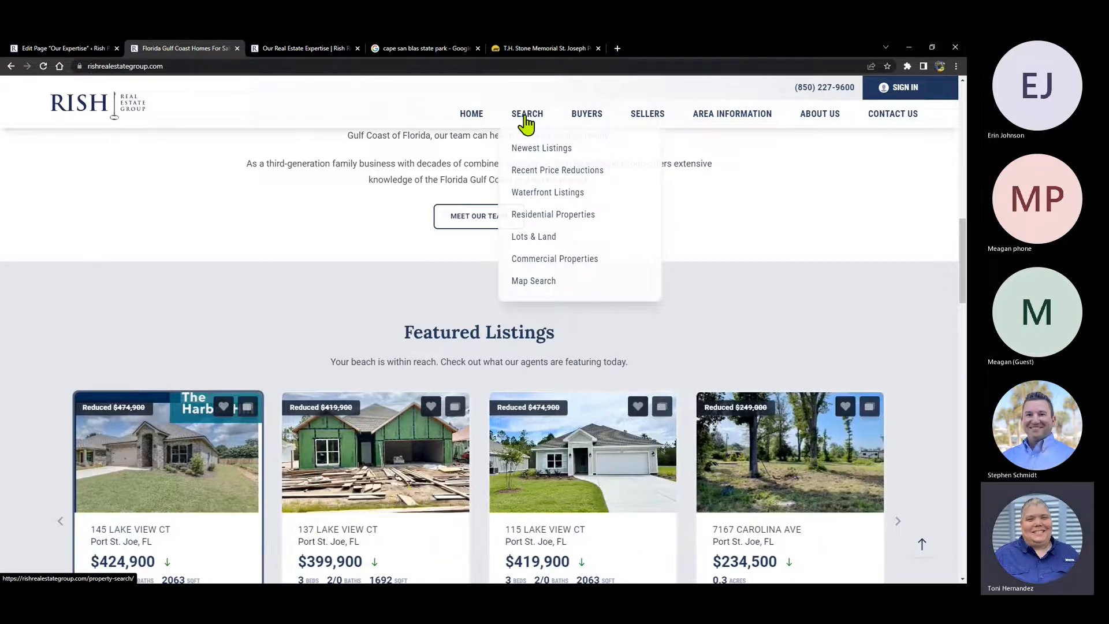
- Visit the property search page's Cape San Blas link and come back to the listings
click(525, 121)
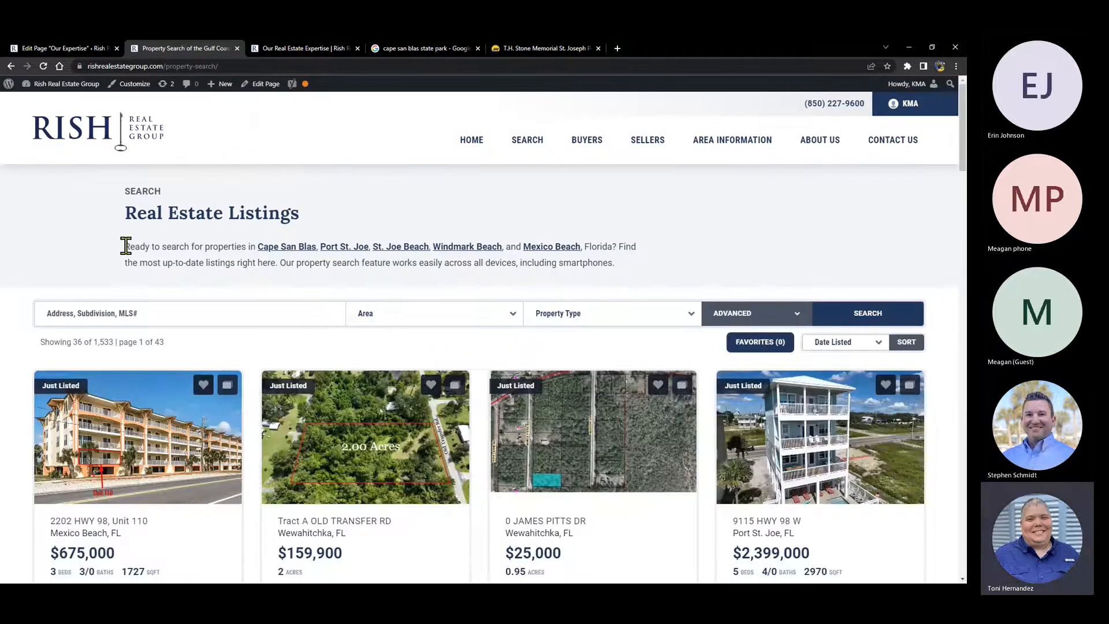
drag(126, 246, 635, 266)
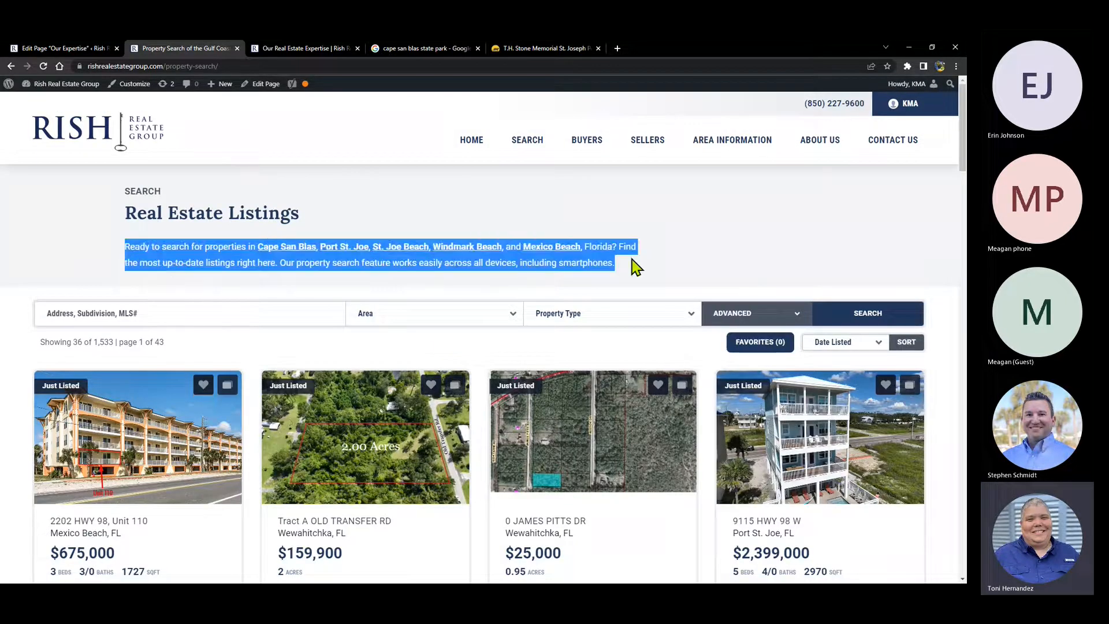
click(271, 254)
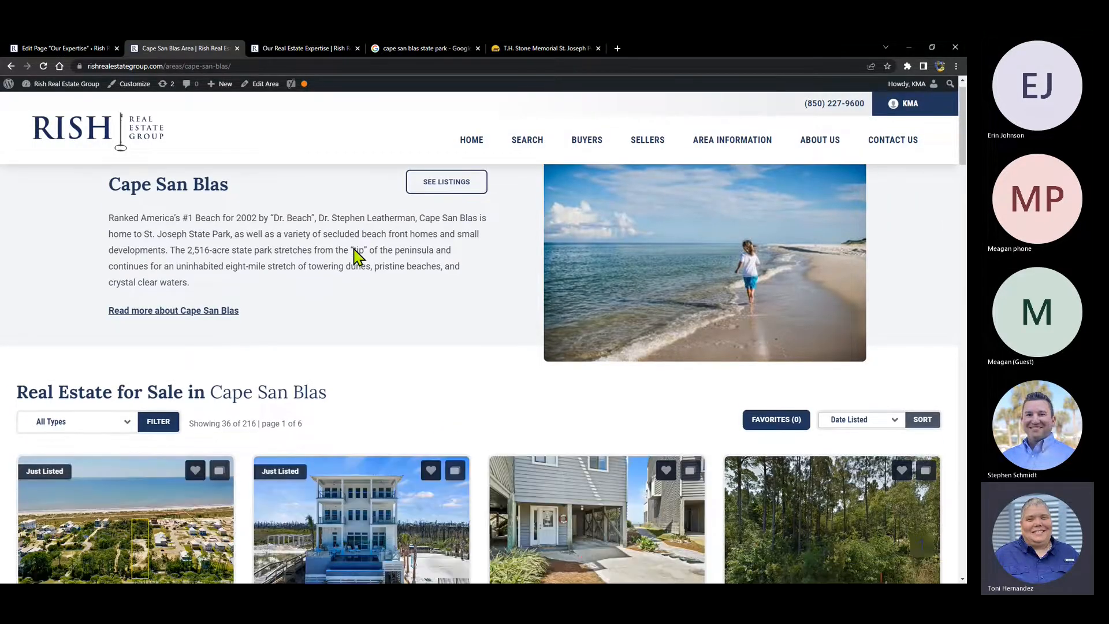
key(alt+Left)
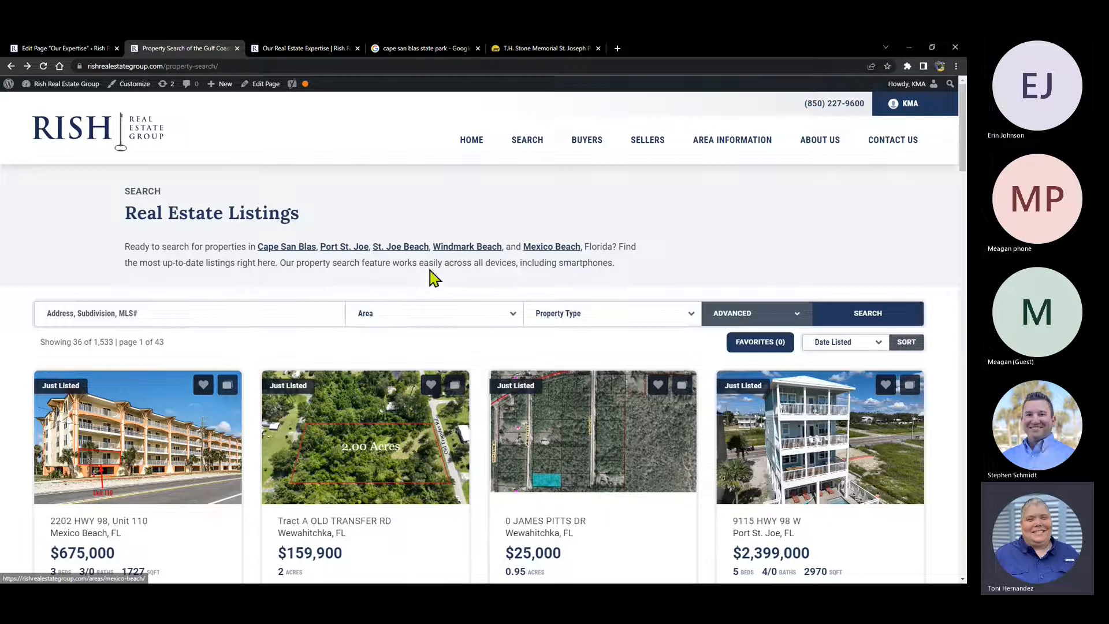
- Open the Property Search page for editing from the All Pages list
click(52, 51)
click(20, 200)
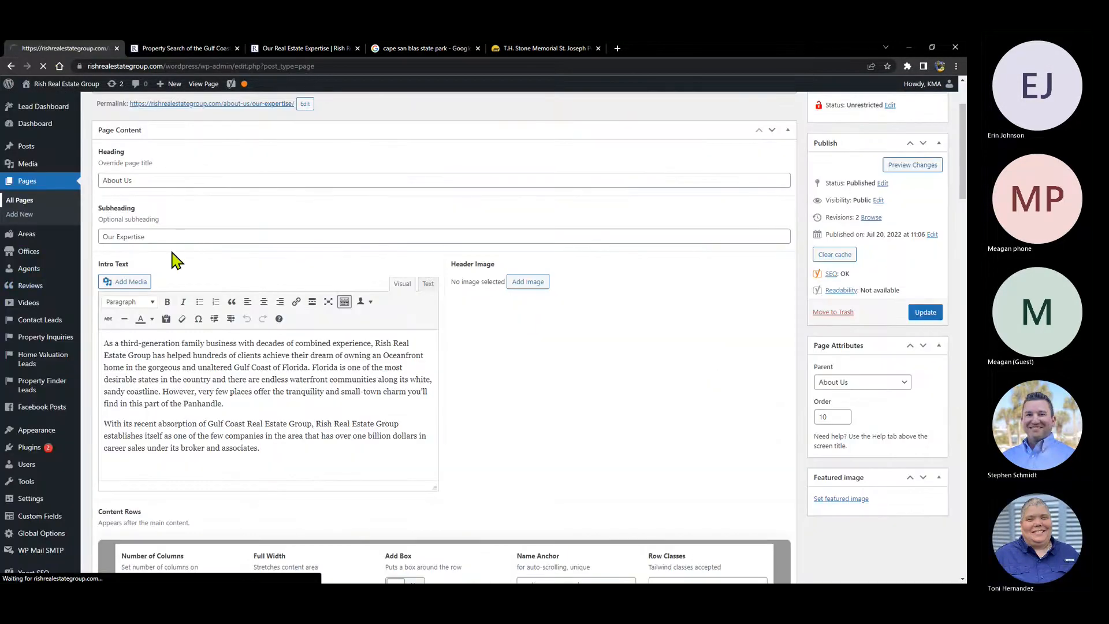
scroll(165, 248, down, 7)
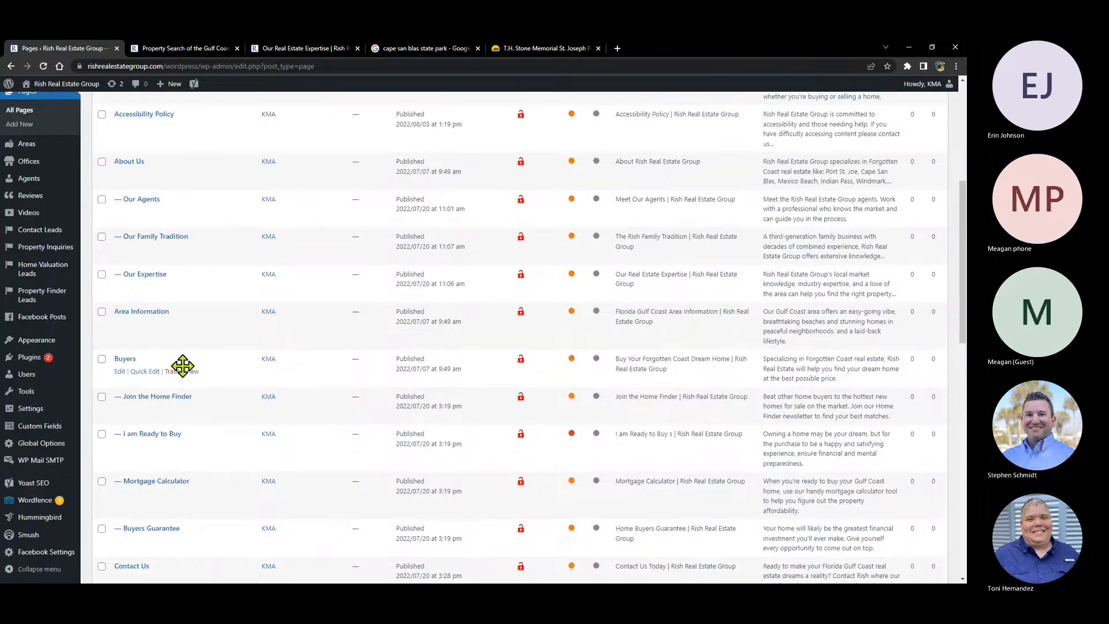
scroll(177, 323, down, 5)
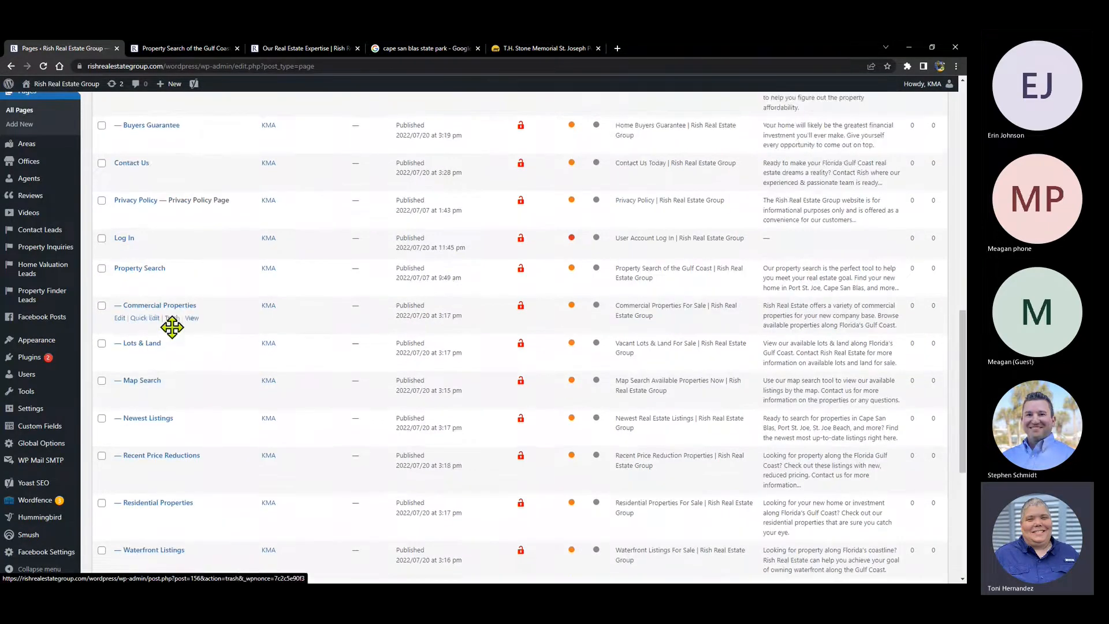
scroll(172, 322, down, 4)
scroll(576, 283, up, 4)
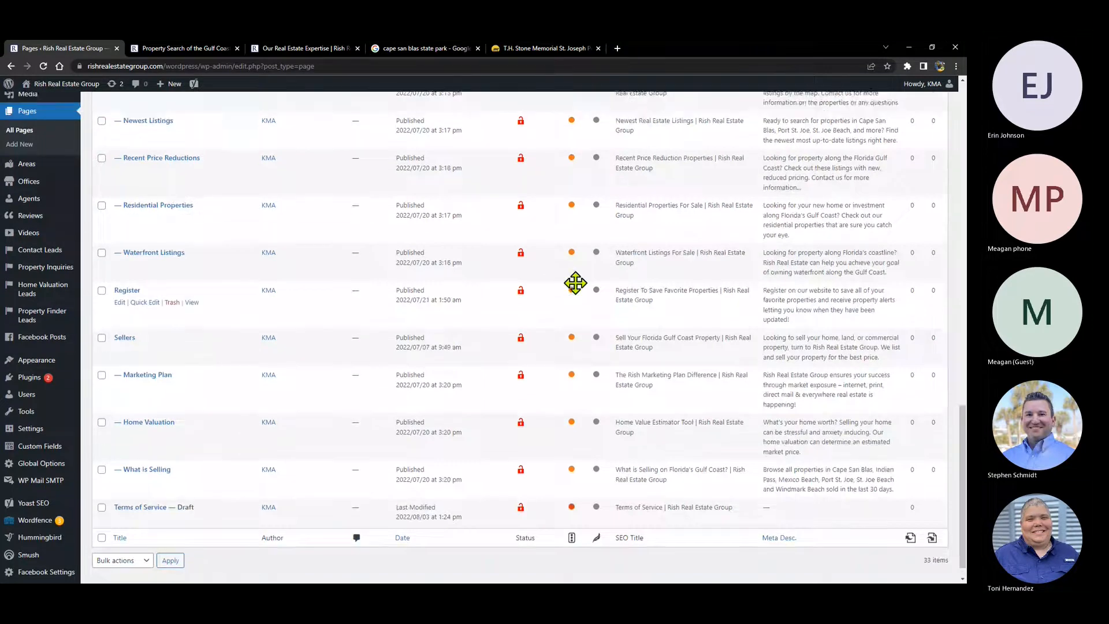
scroll(576, 282, up, 4)
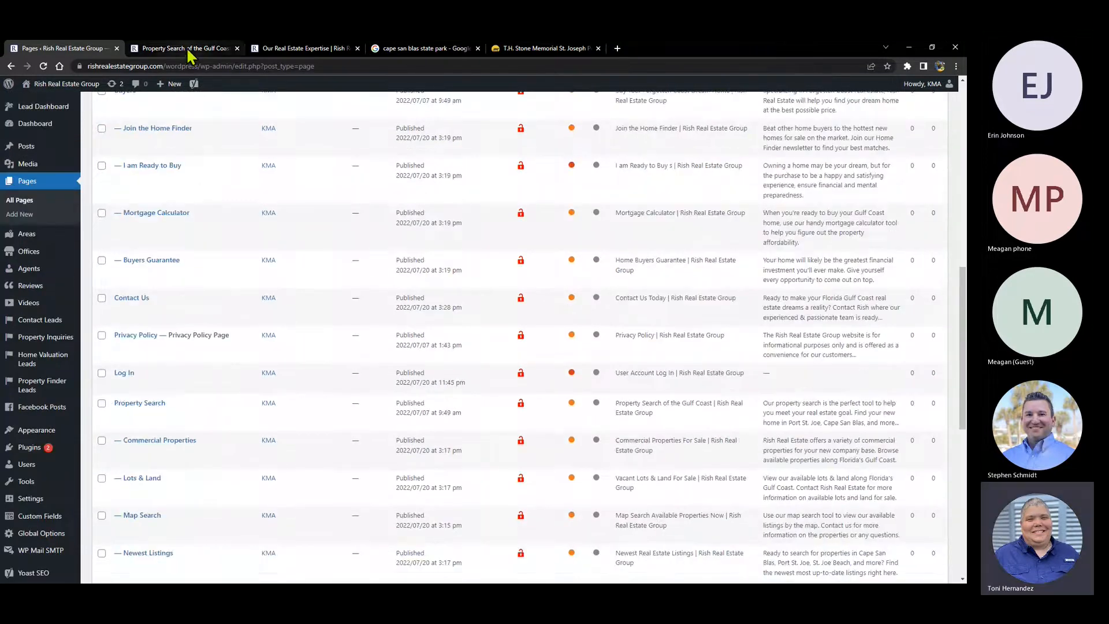
click(188, 51)
click(79, 46)
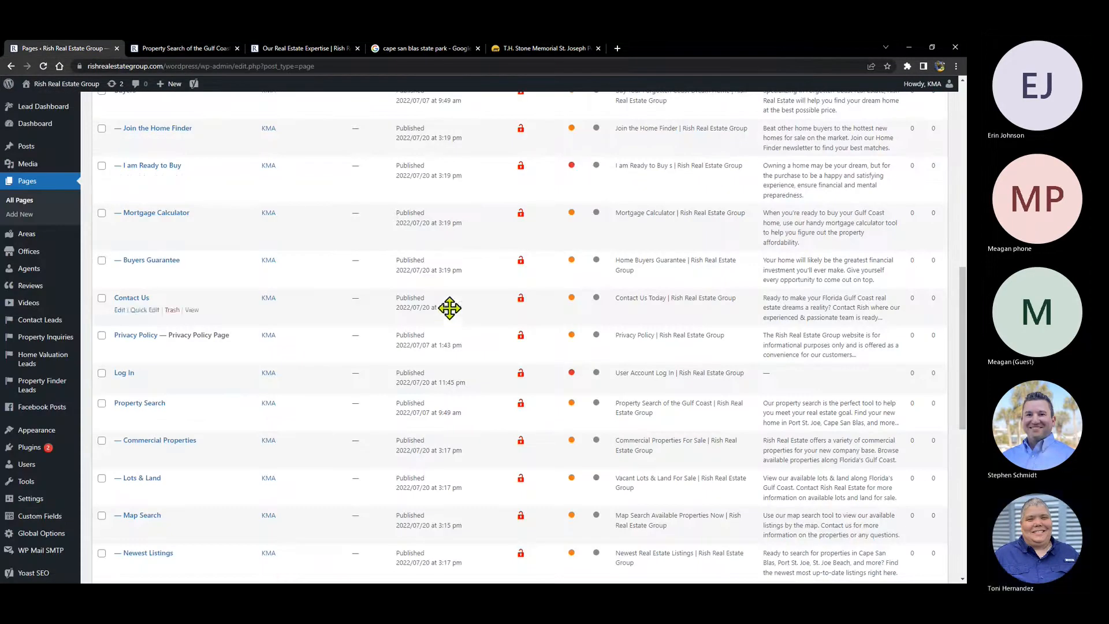
click(140, 403)
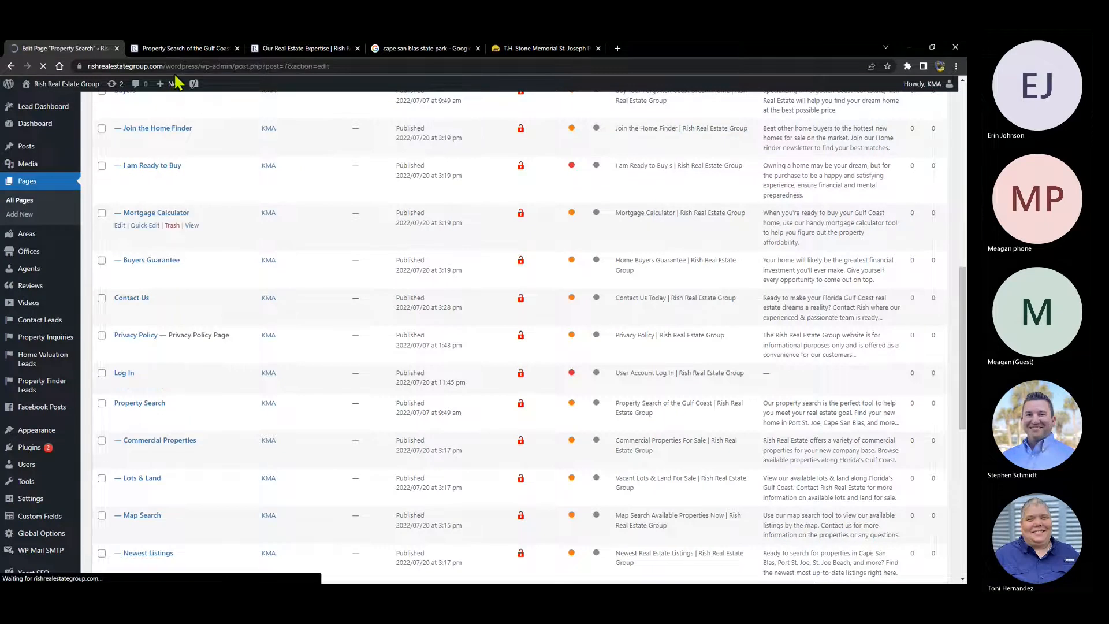
- Highlight the 'property-search' slug in the live listings page's web address
click(181, 51)
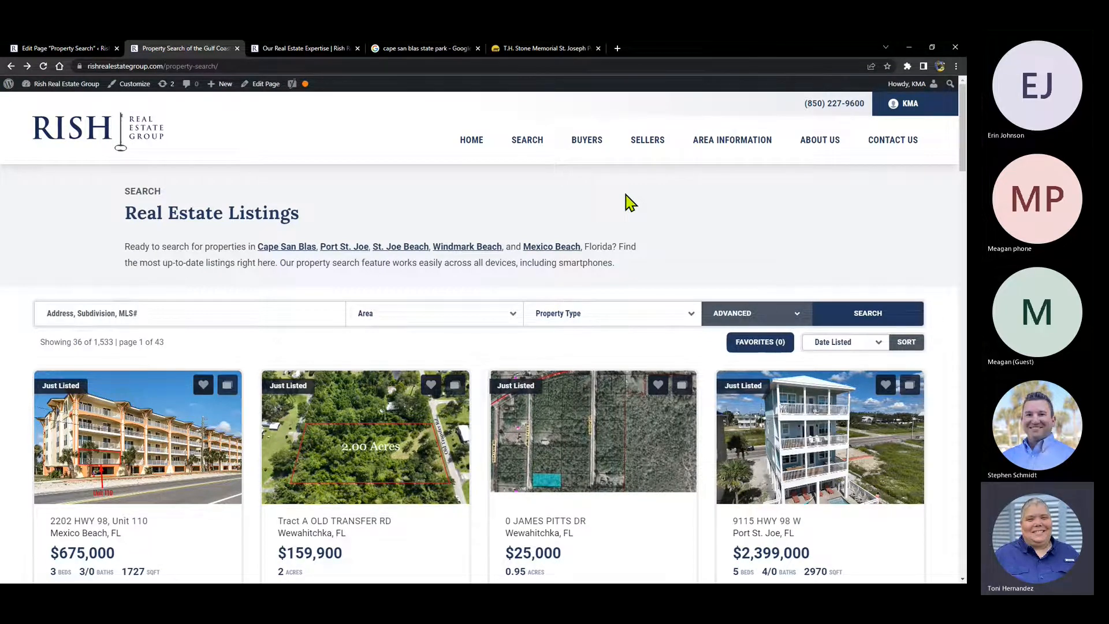
click(178, 66)
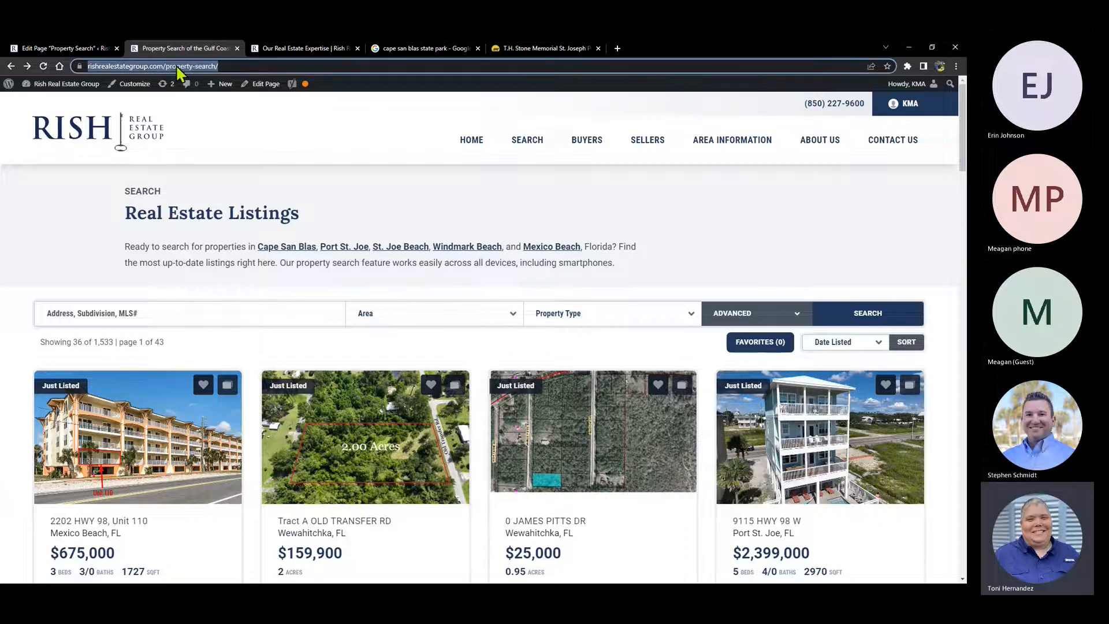
click(190, 66)
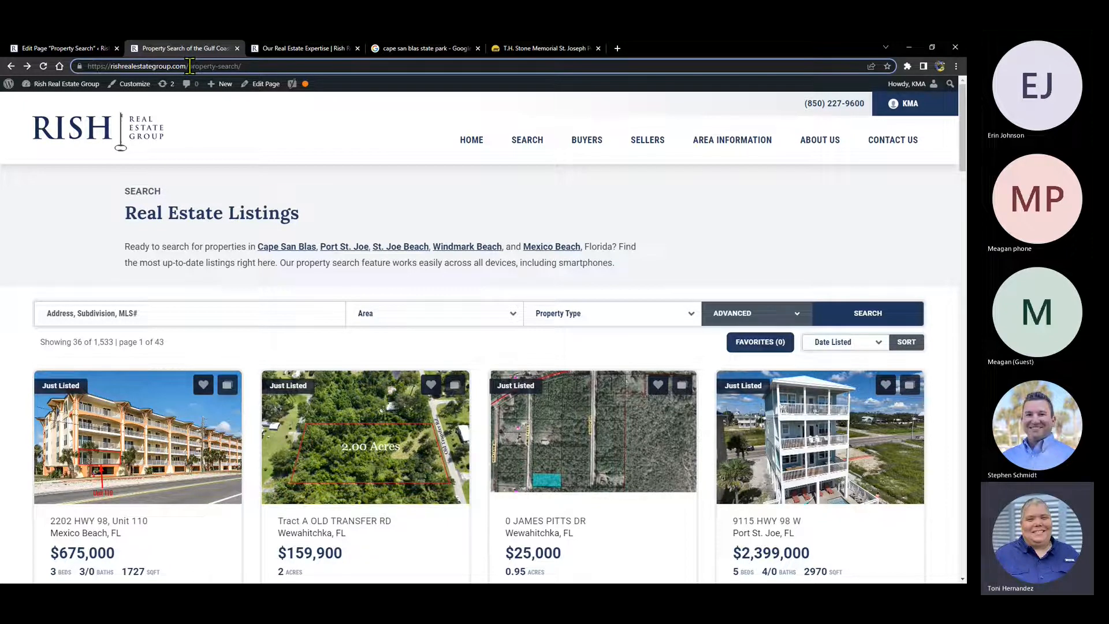
drag(190, 66, 238, 66)
- Inspect the intro text and [property_search] shortcode entry, then view the live listings
click(52, 49)
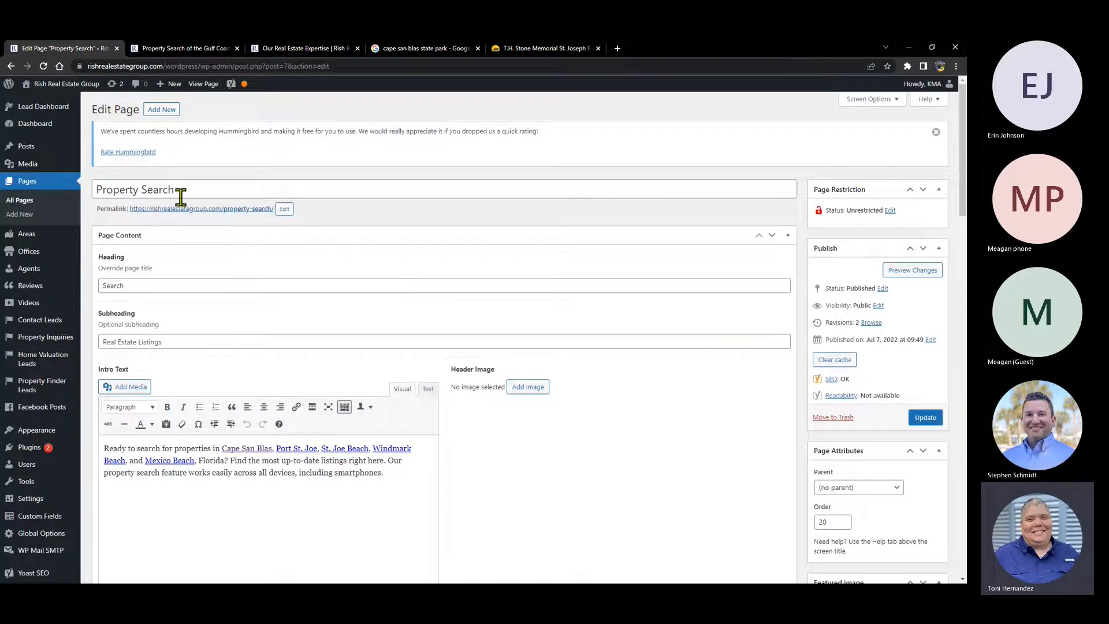
scroll(415, 341, down, 2)
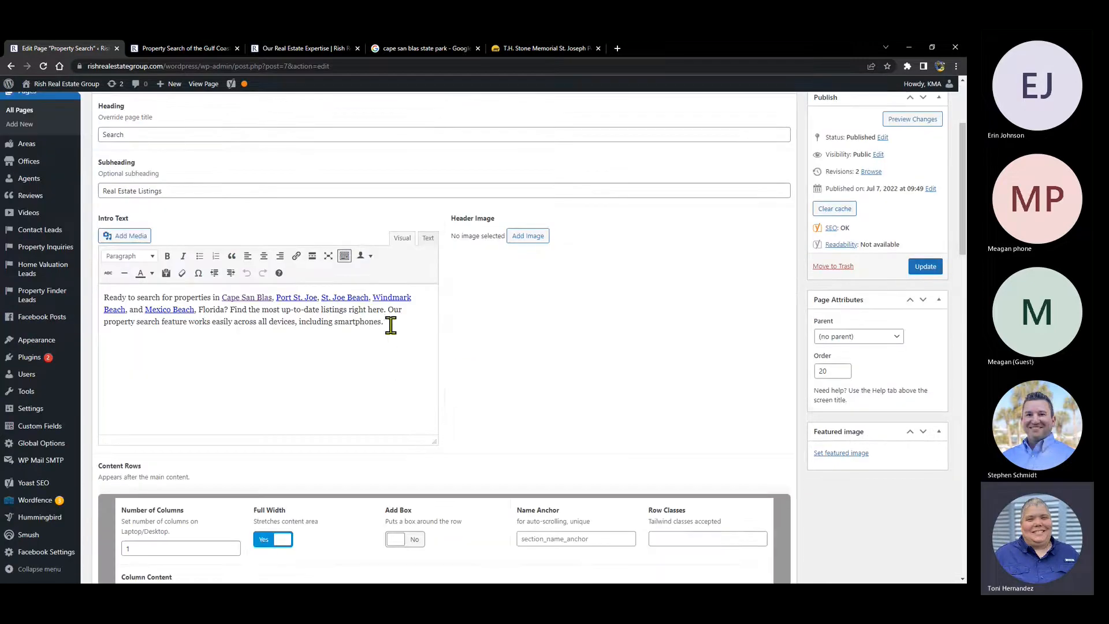
click(307, 321)
scroll(424, 284, down, 3)
scroll(431, 208, down, 4)
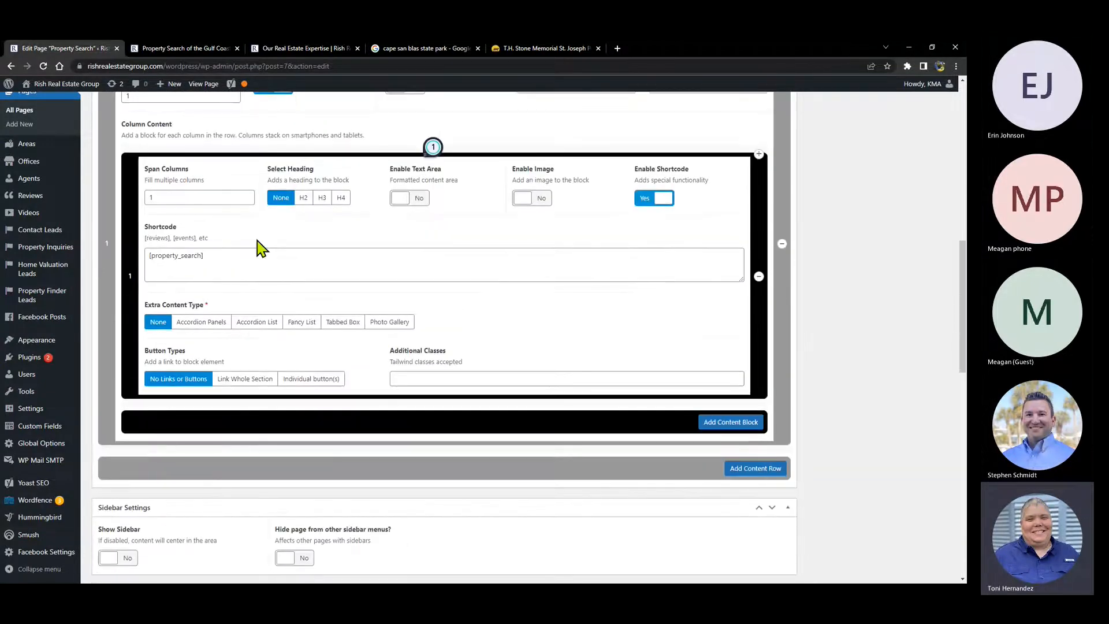
click(210, 256)
click(179, 53)
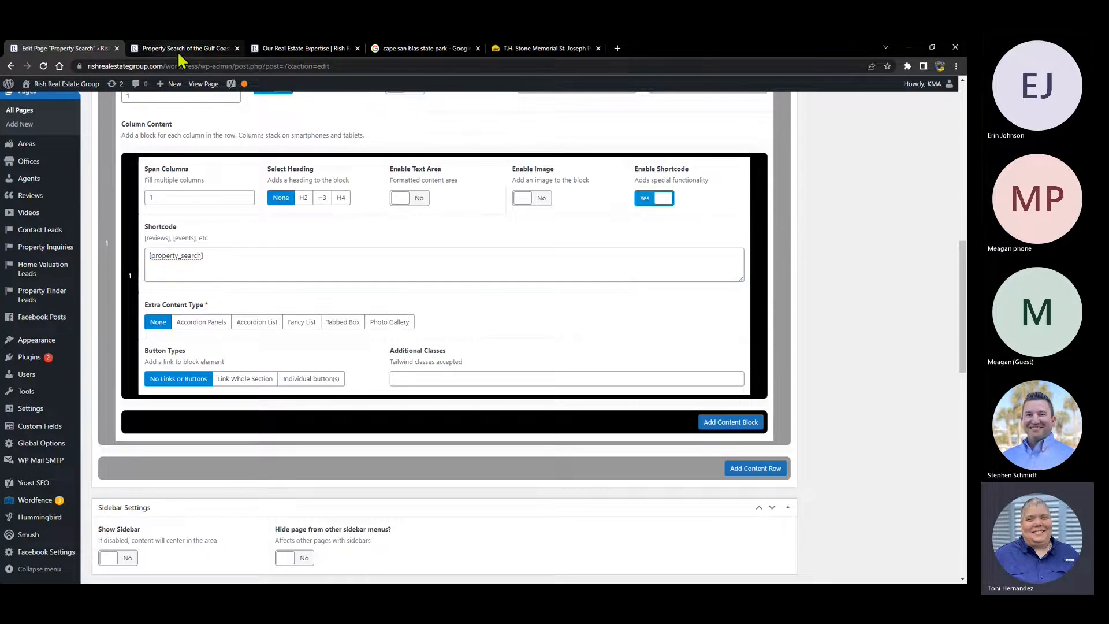
click(179, 53)
scroll(471, 321, down, 6)
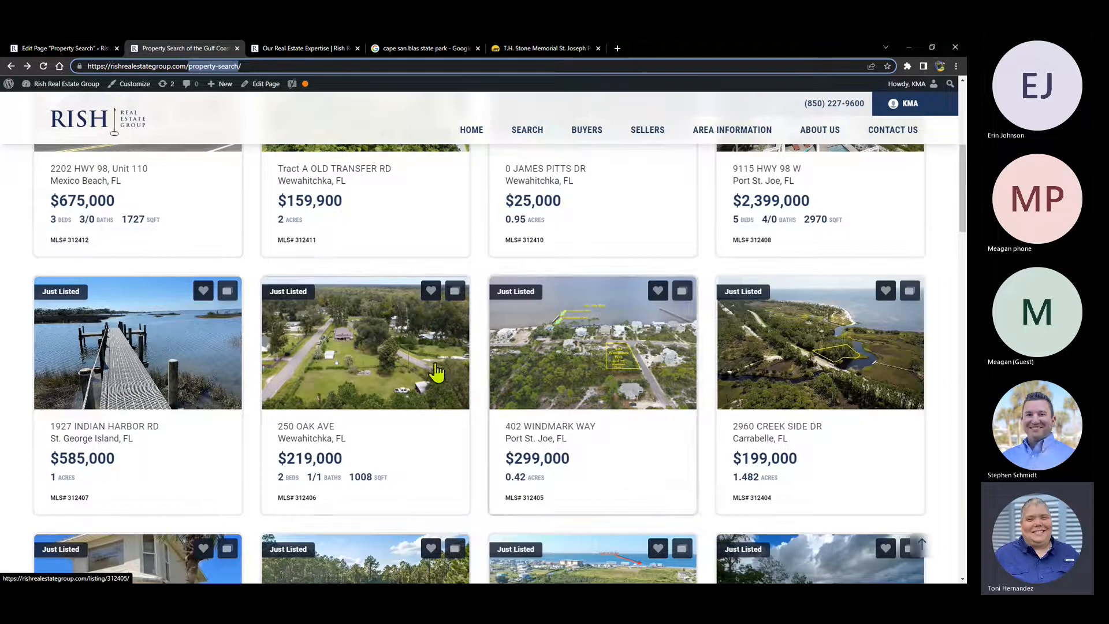
- Select the [property_search] text in the page's Shortcode field
click(62, 51)
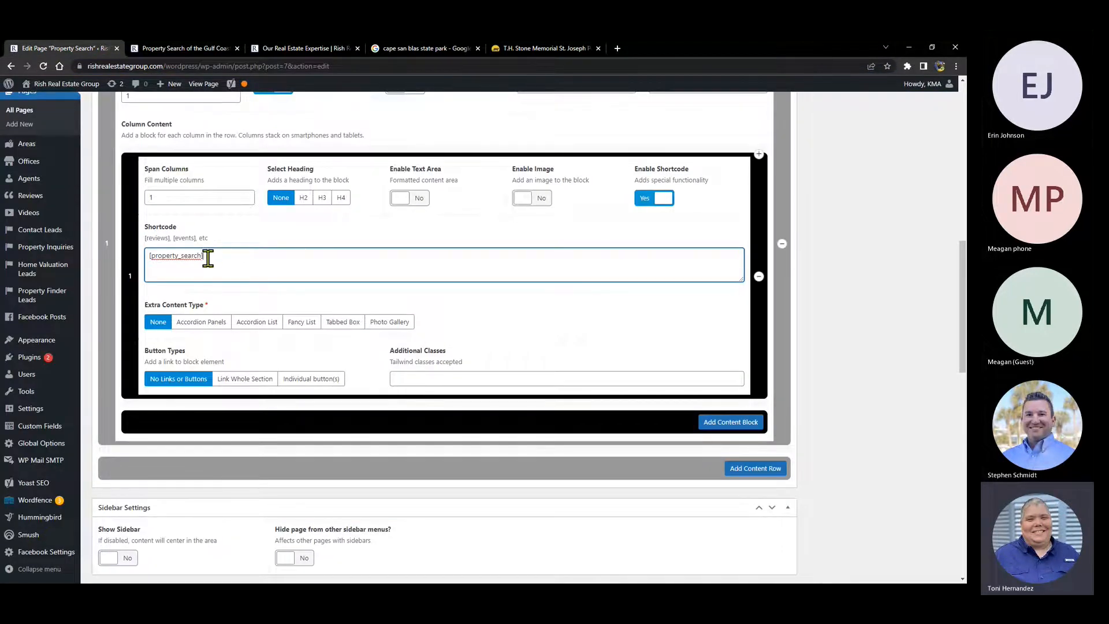
drag(208, 258, 144, 256)
scroll(317, 250, up, 1)
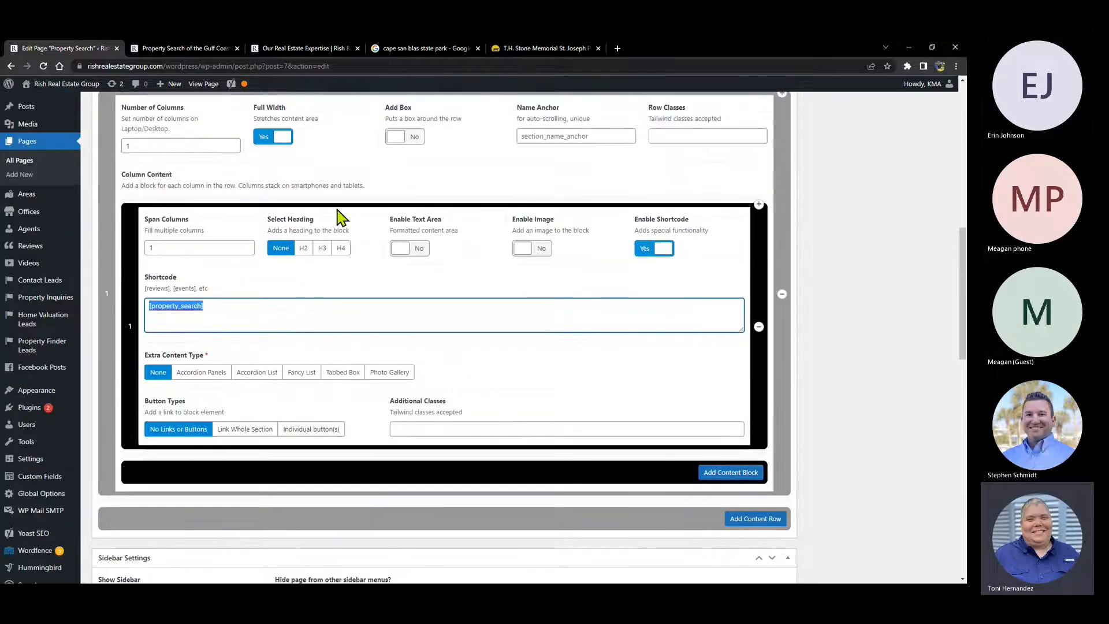
click(153, 309)
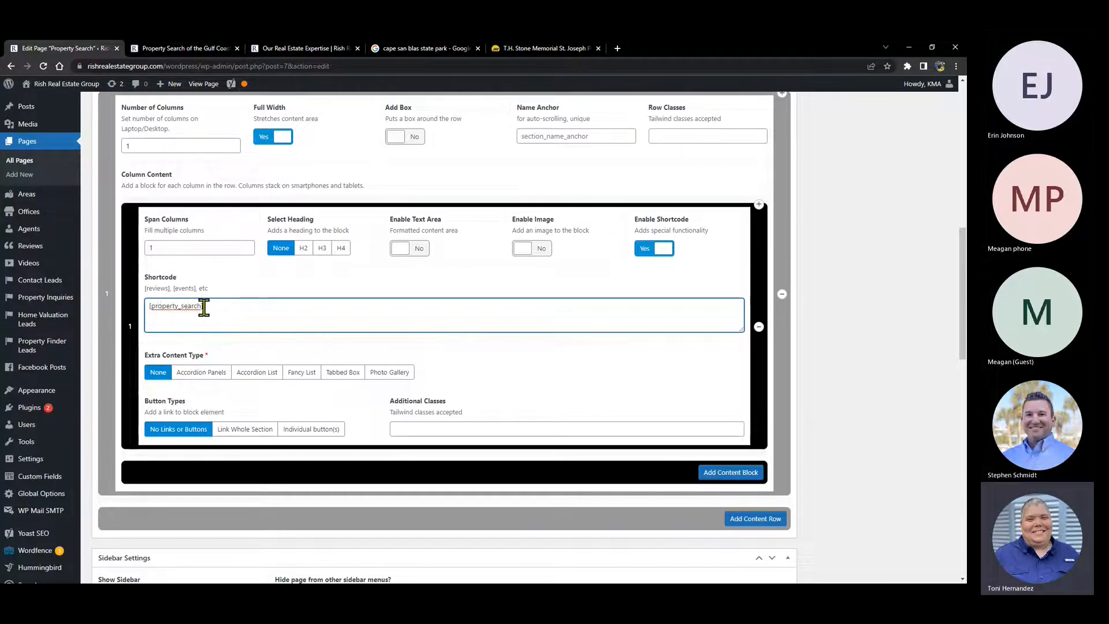
drag(148, 306, 203, 306)
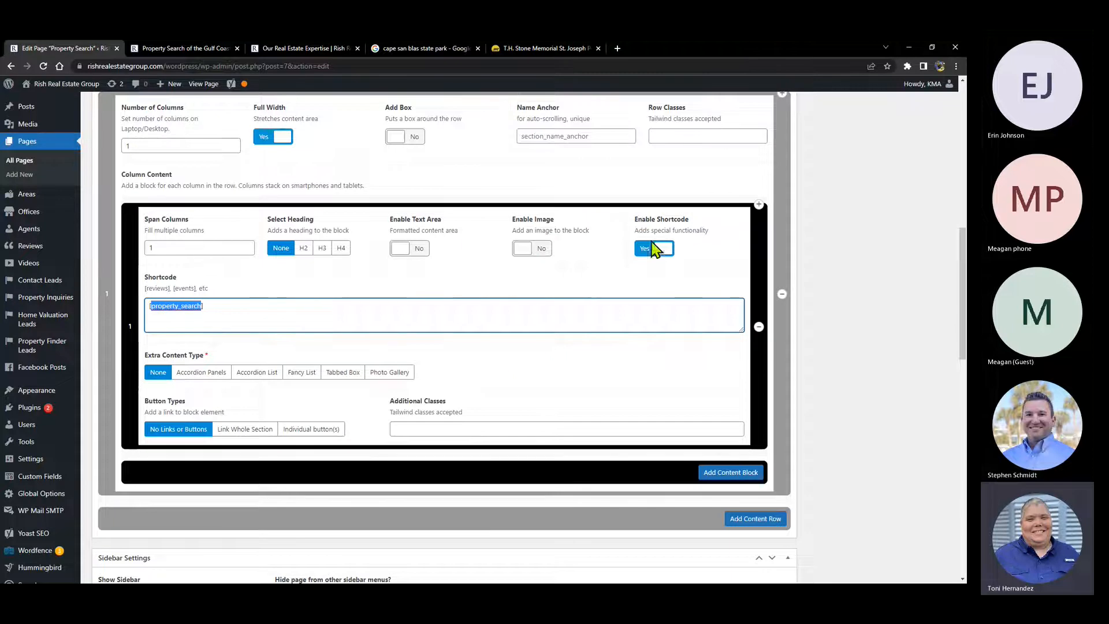
click(473, 168)
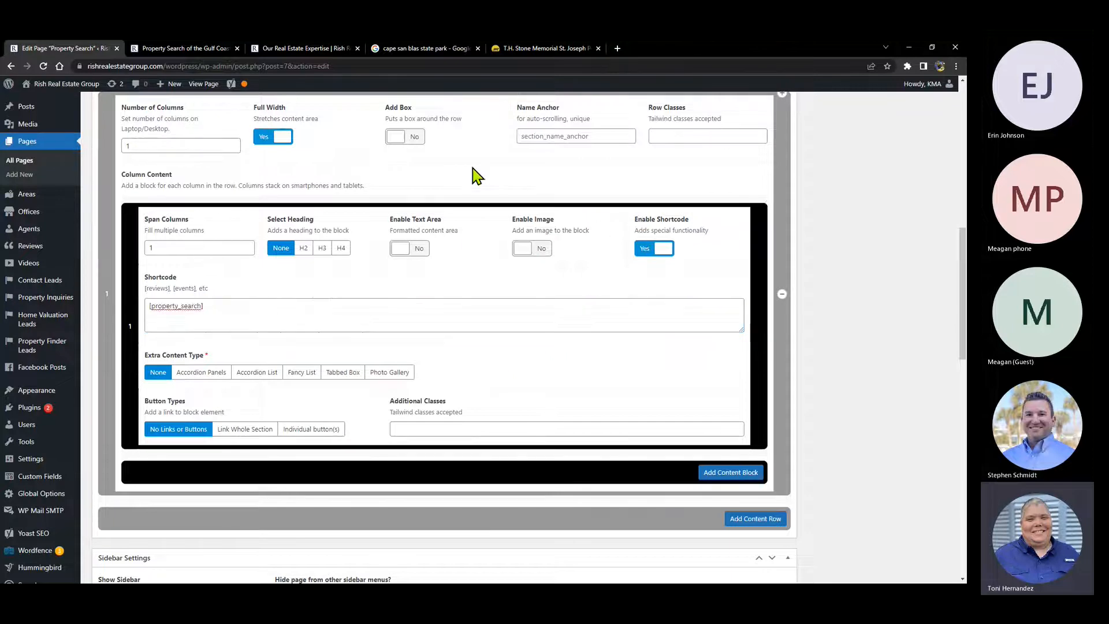
scroll(450, 191, up, 4)
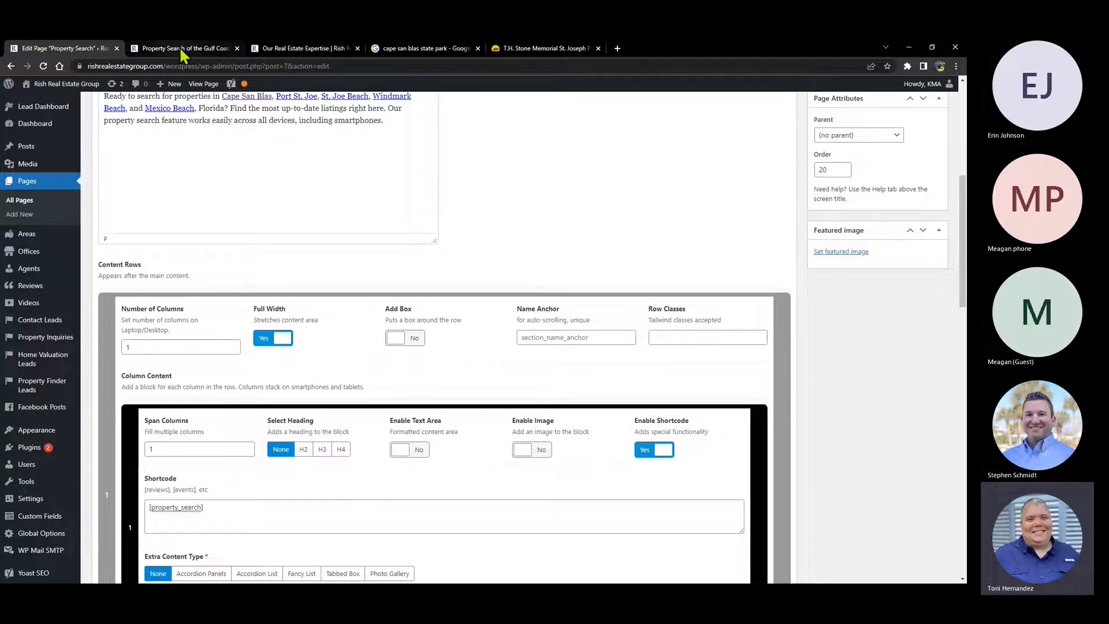
- View the live Buyers and Buyers Guarantee pages, then open the admin's All Pages list
click(181, 50)
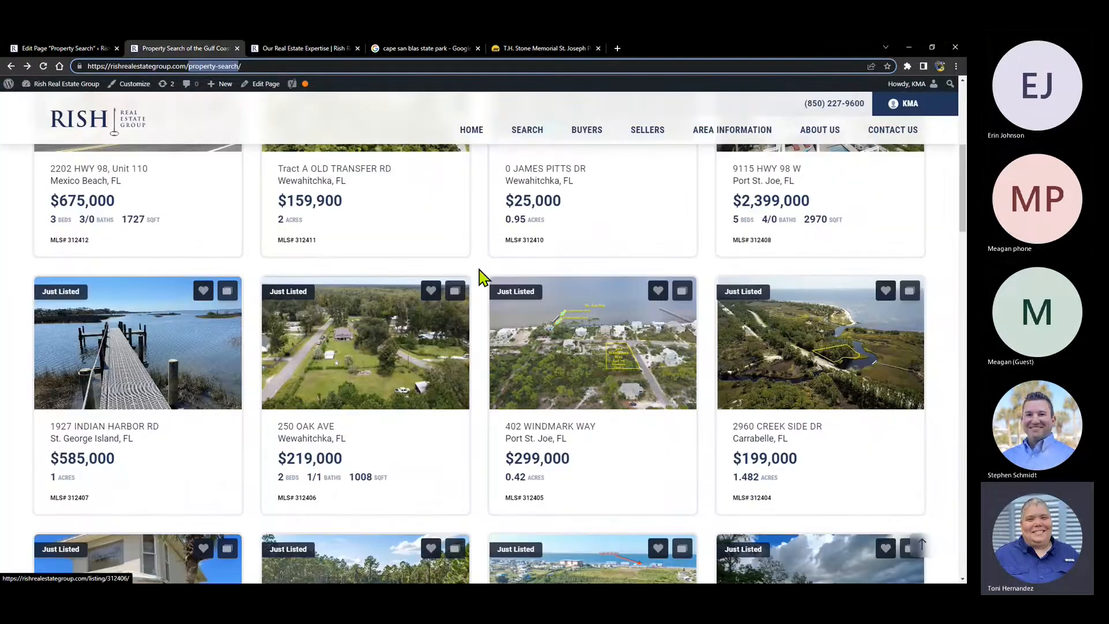
scroll(460, 198, up, 5)
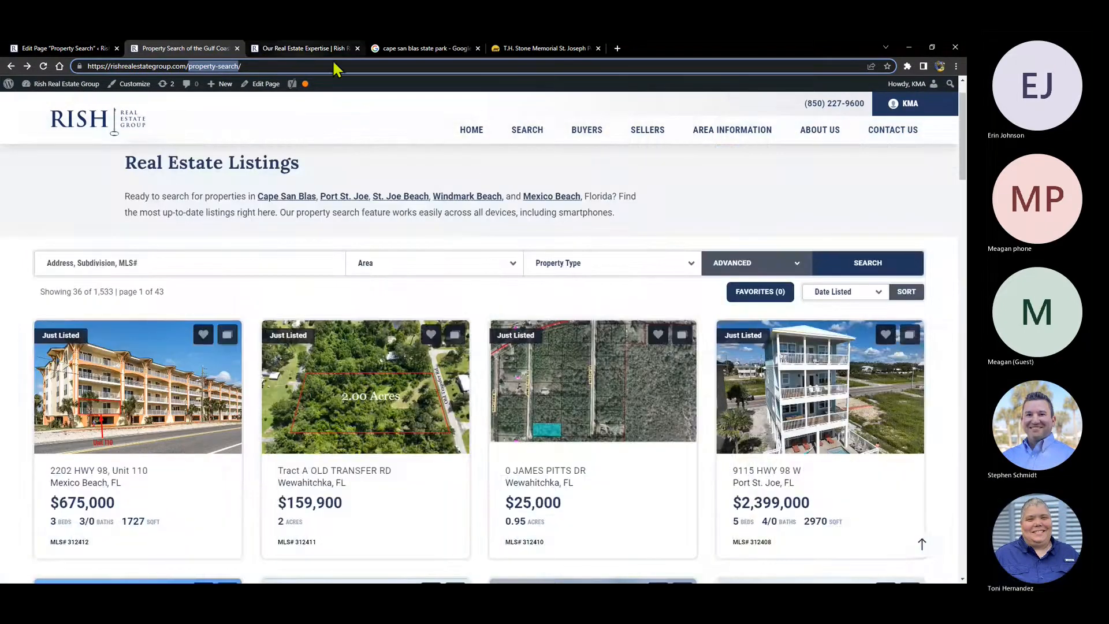
mouse_move(611, 139)
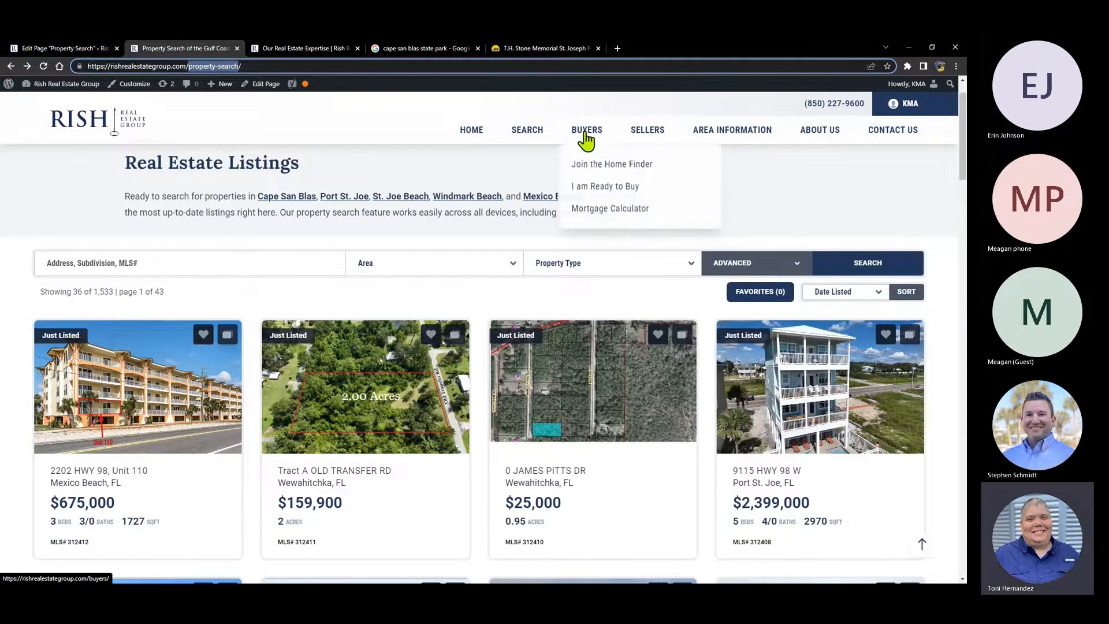
click(585, 134)
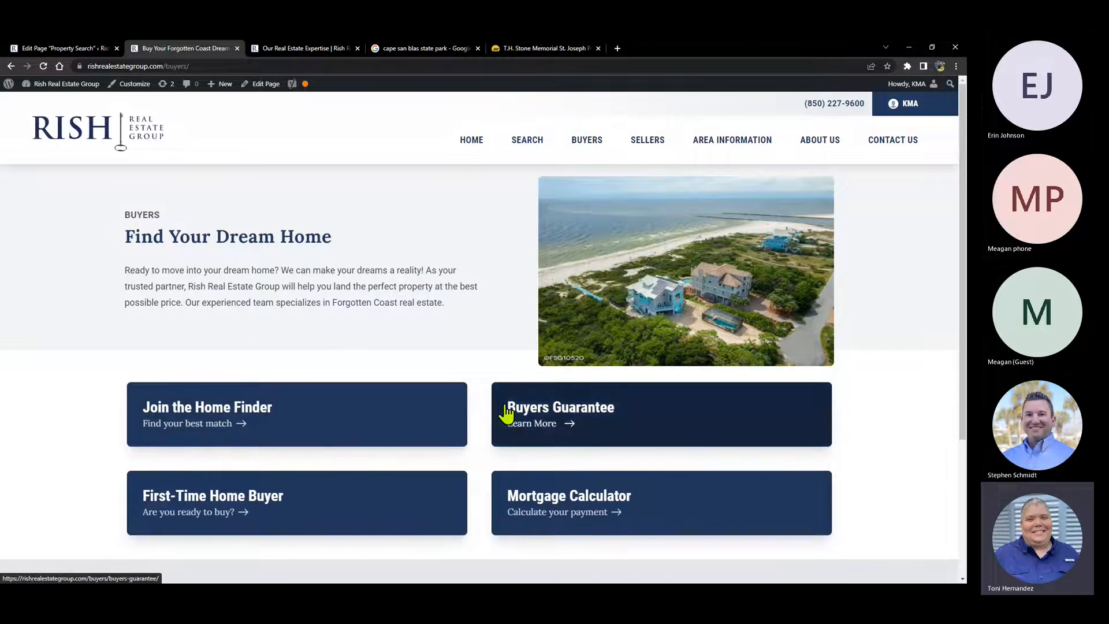
click(537, 415)
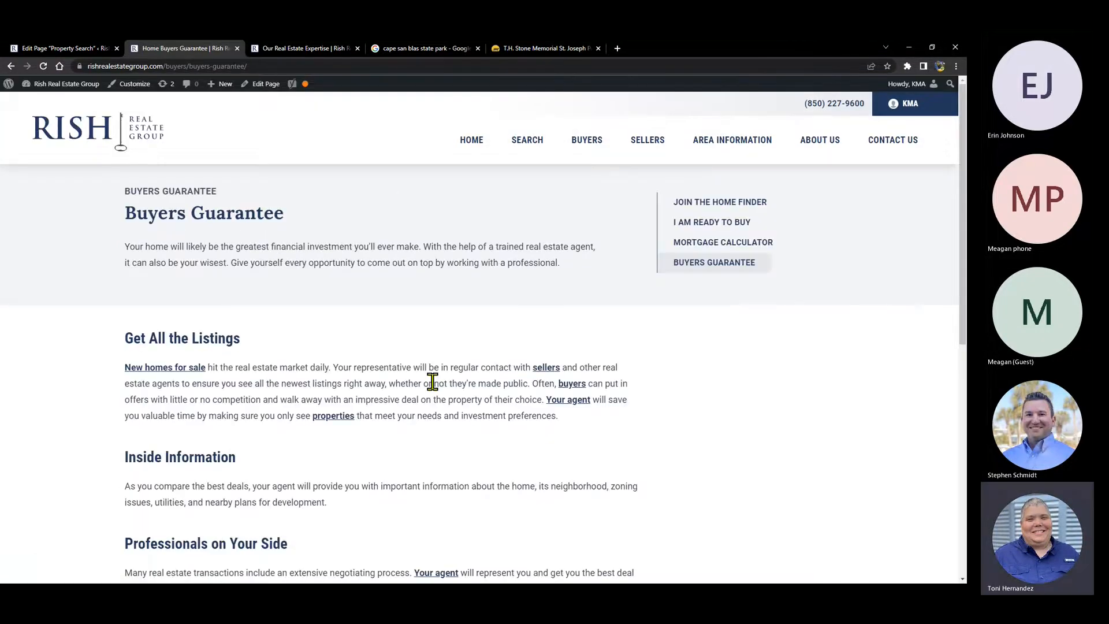
scroll(293, 248, down, 2)
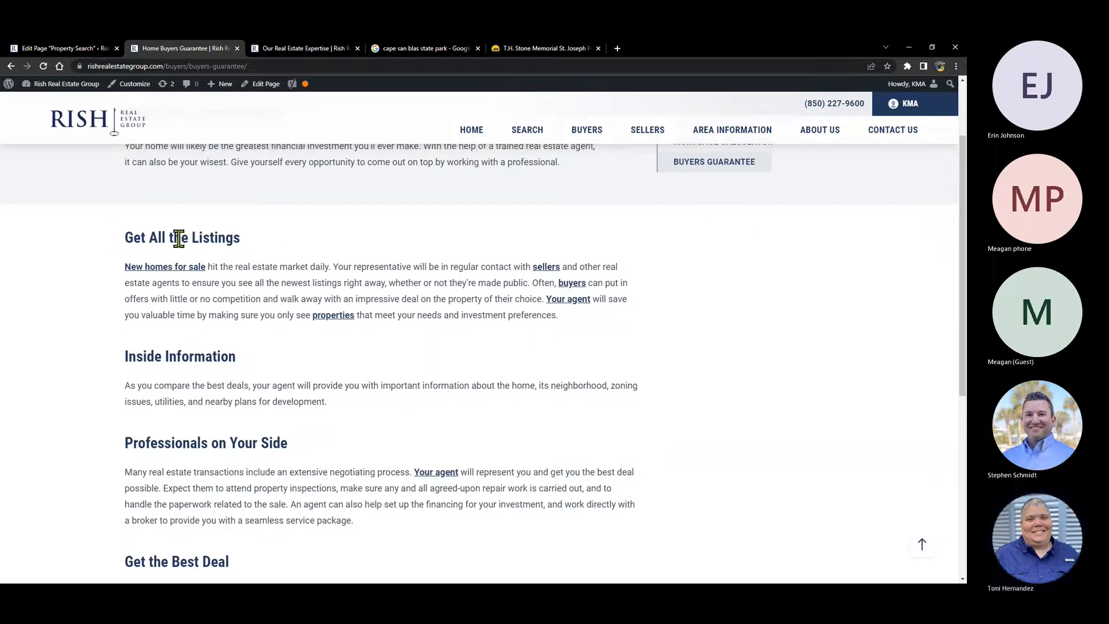
scroll(168, 267, down, 4)
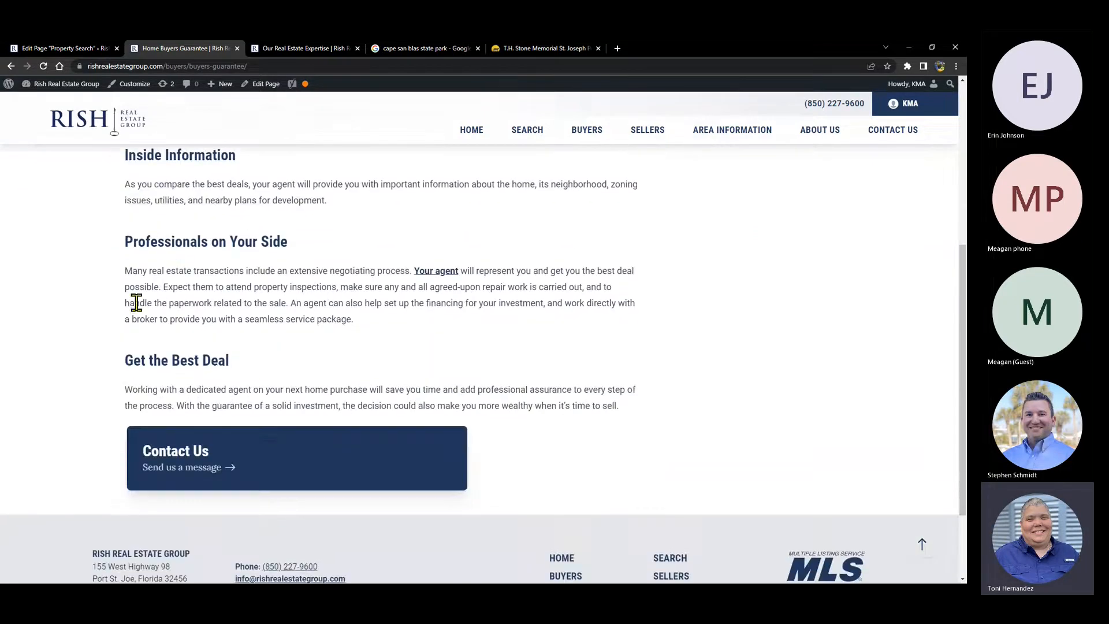
scroll(132, 289, up, 3)
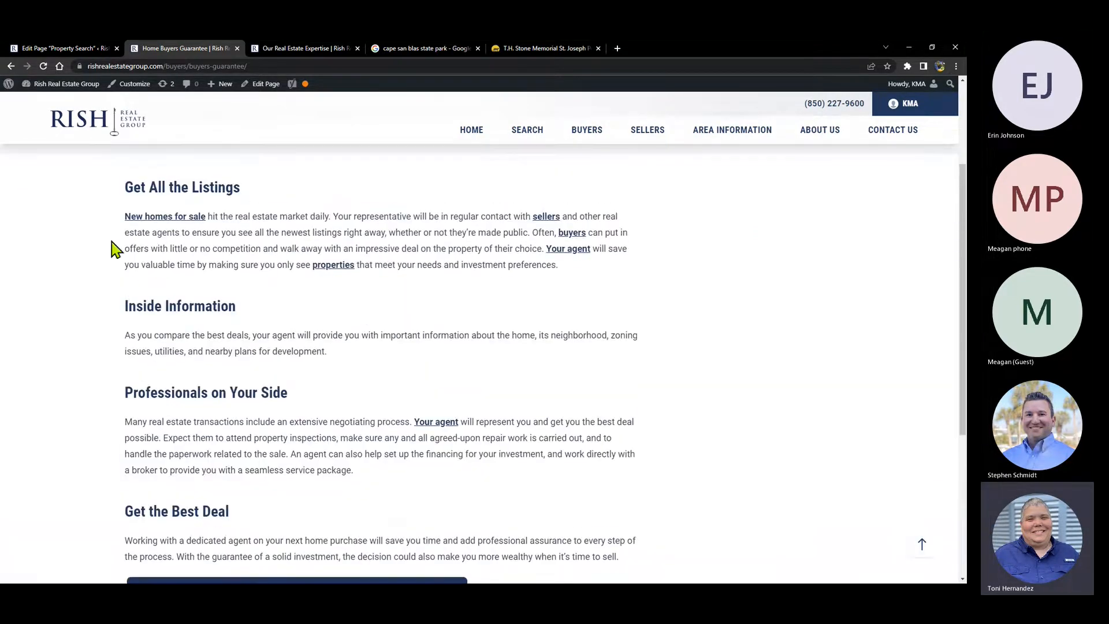
click(57, 48)
click(19, 200)
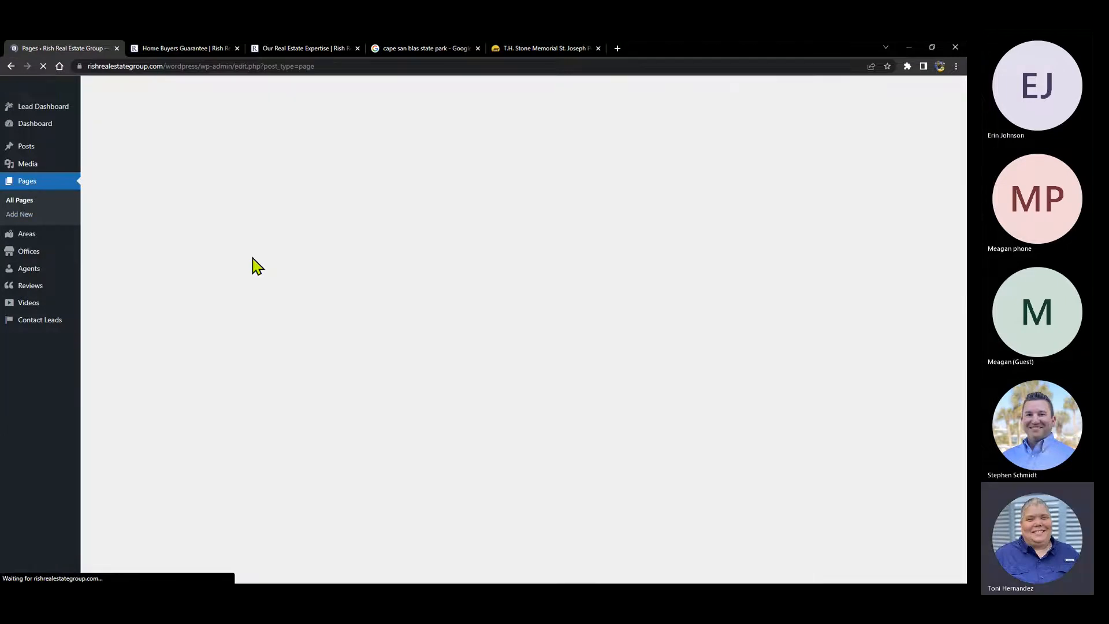
- Open the Buyers Guarantee page for editing from the All Pages list
scroll(179, 260, down, 9)
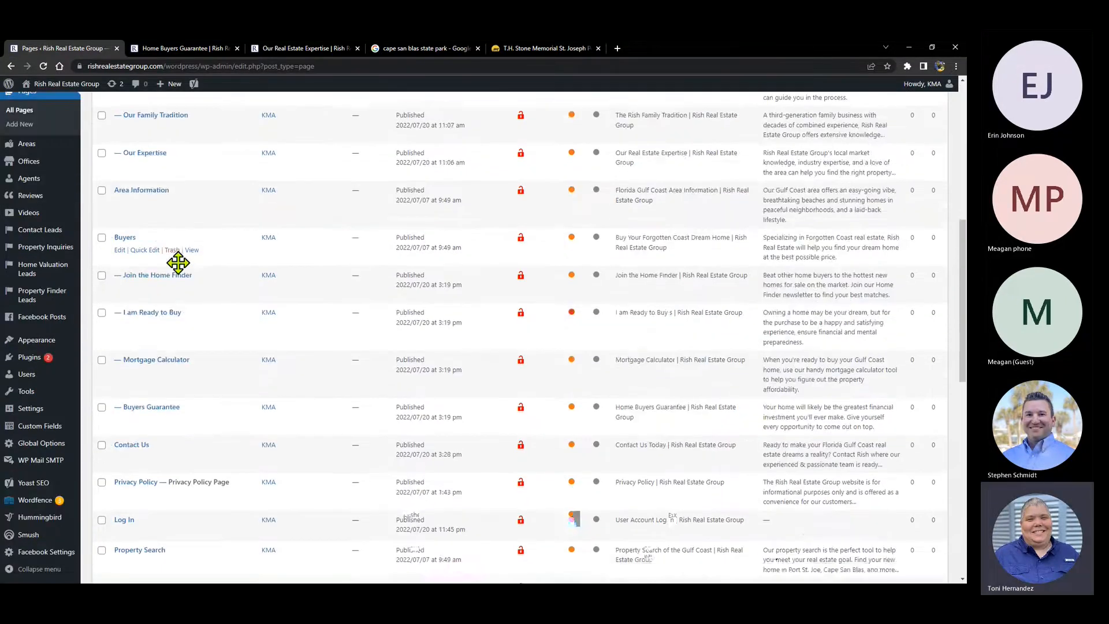
scroll(213, 216, down, 7)
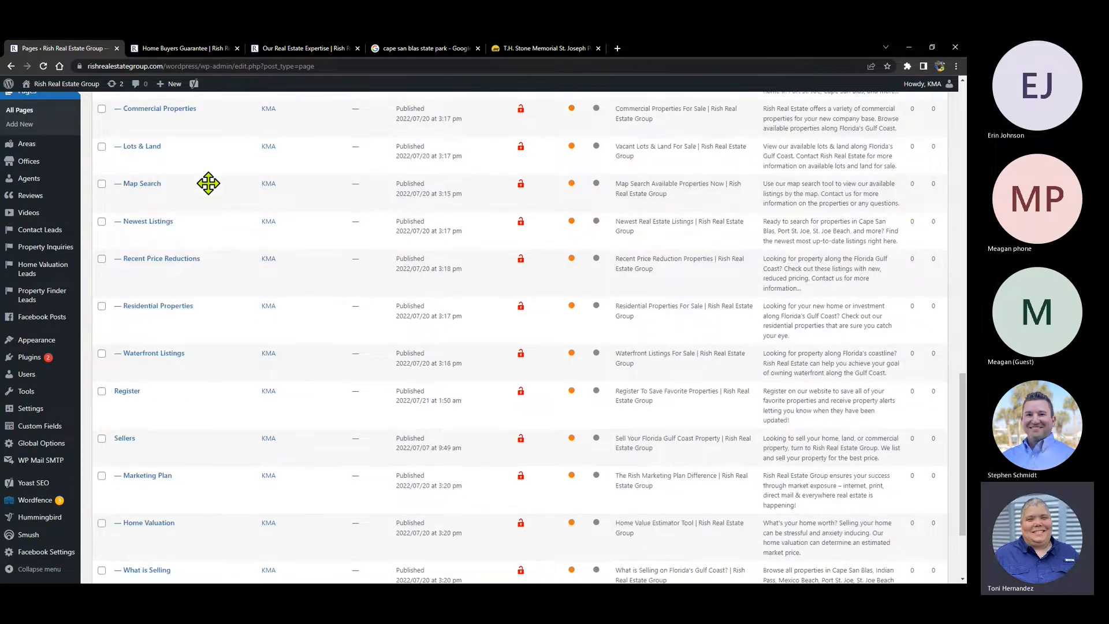
scroll(210, 191, down, 4)
scroll(210, 191, up, 10)
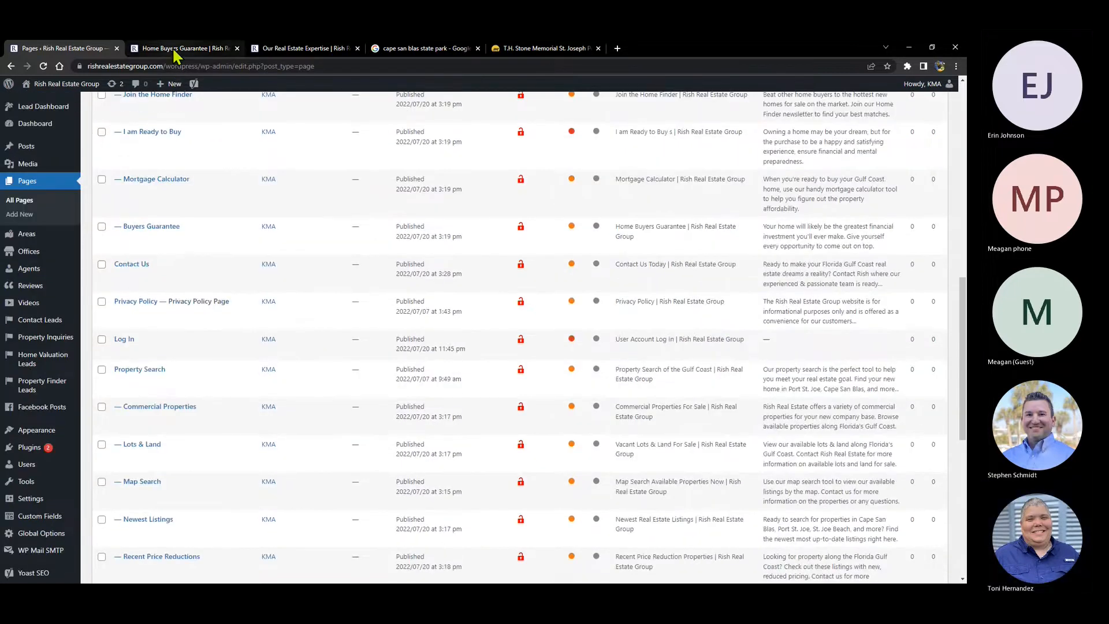
click(176, 49)
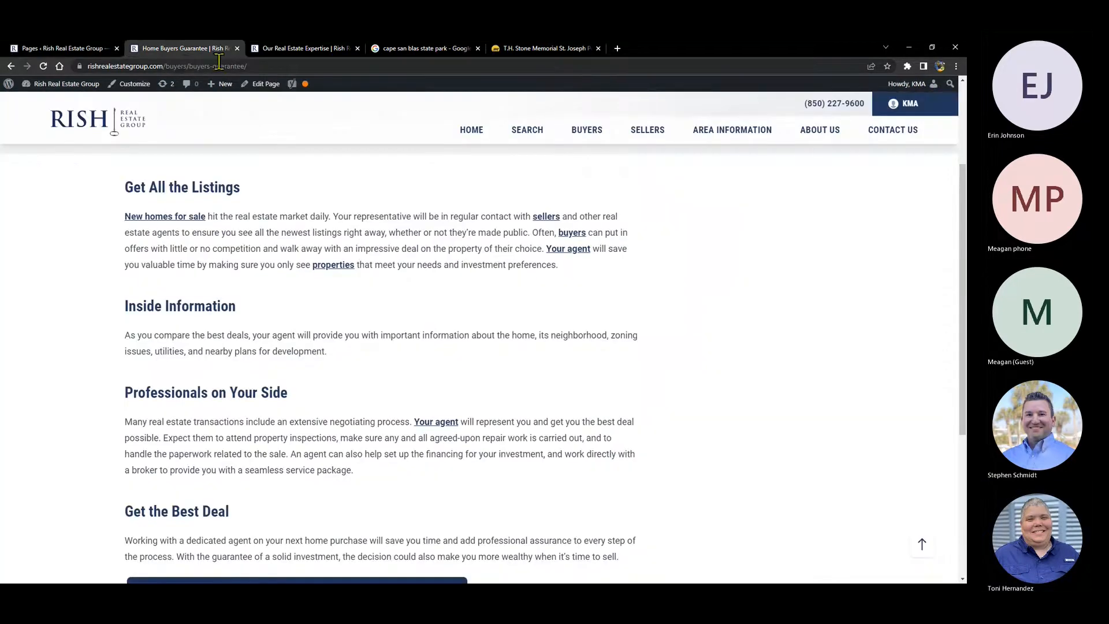
click(79, 51)
click(166, 227)
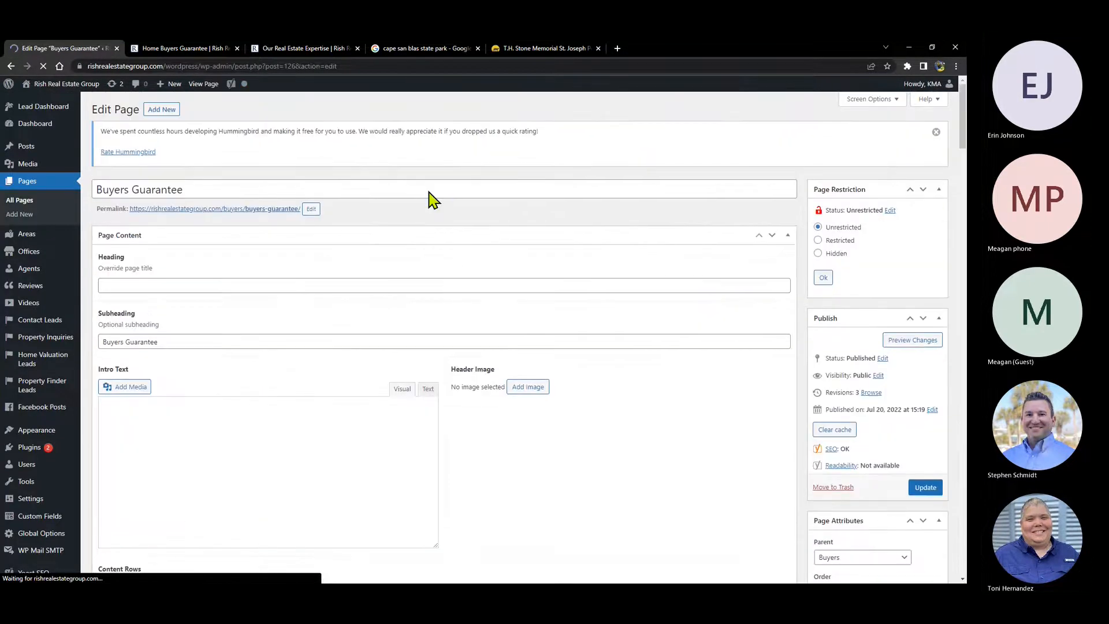
- Load the first text block in the visual editor and compare it with the live page
scroll(439, 191, down, 3)
scroll(448, 183, down, 3)
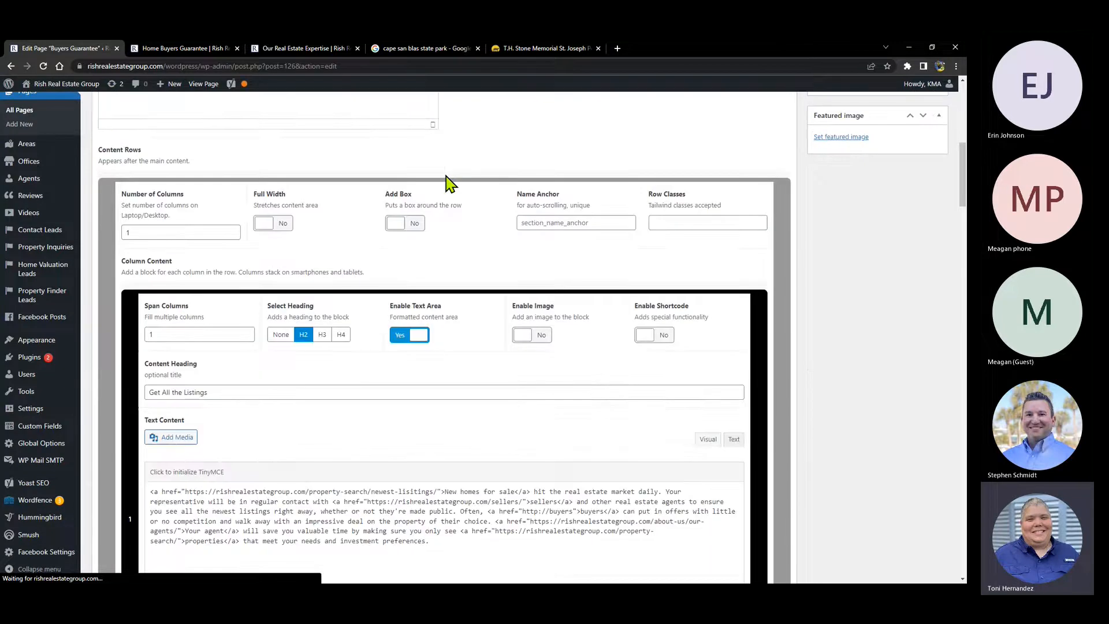
scroll(448, 183, down, 2)
click(499, 440)
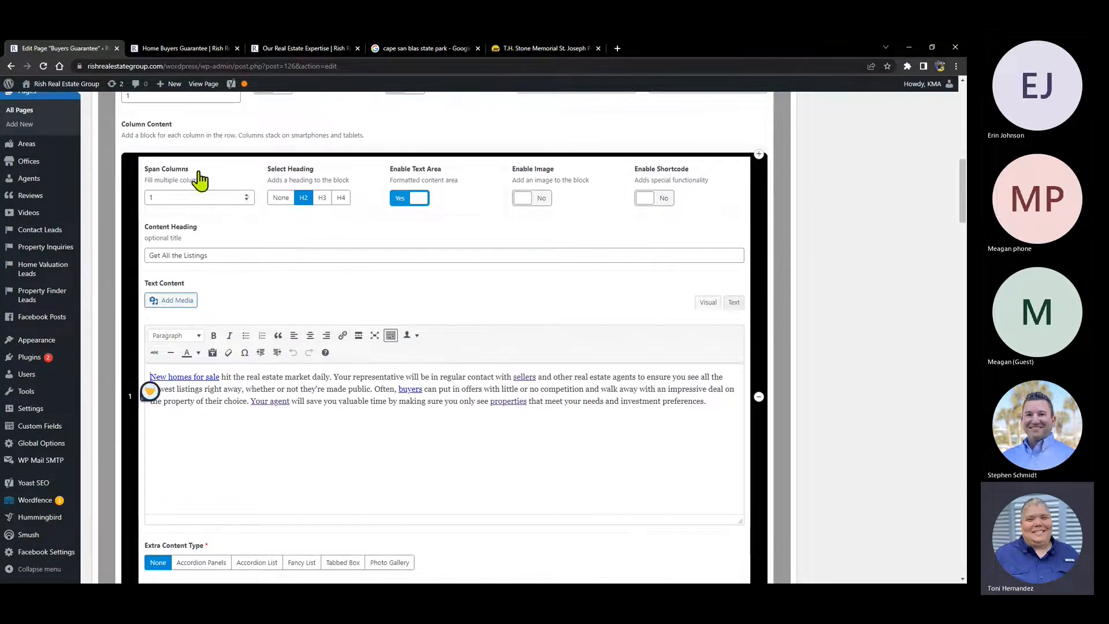
click(173, 46)
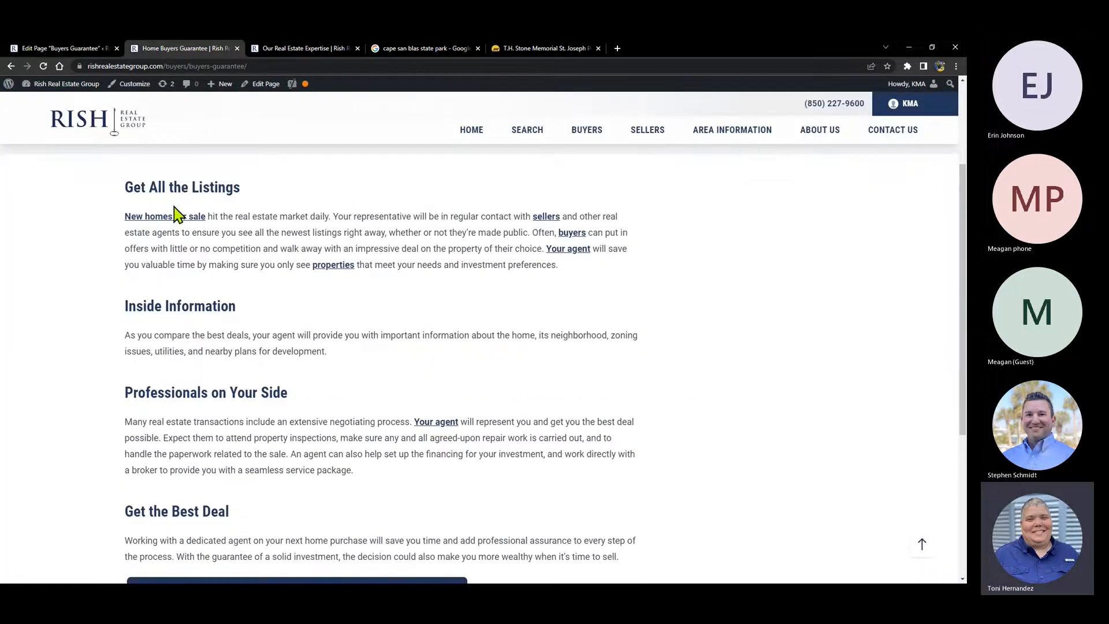
scroll(284, 298, up, 2)
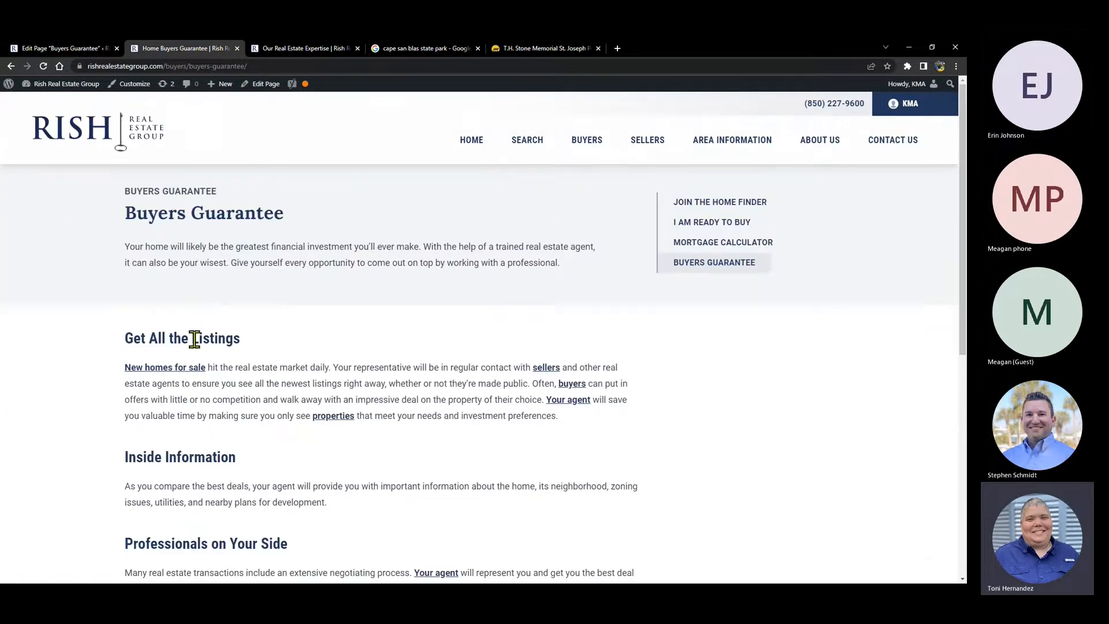
scroll(198, 352, down, 3)
scroll(194, 343, down, 2)
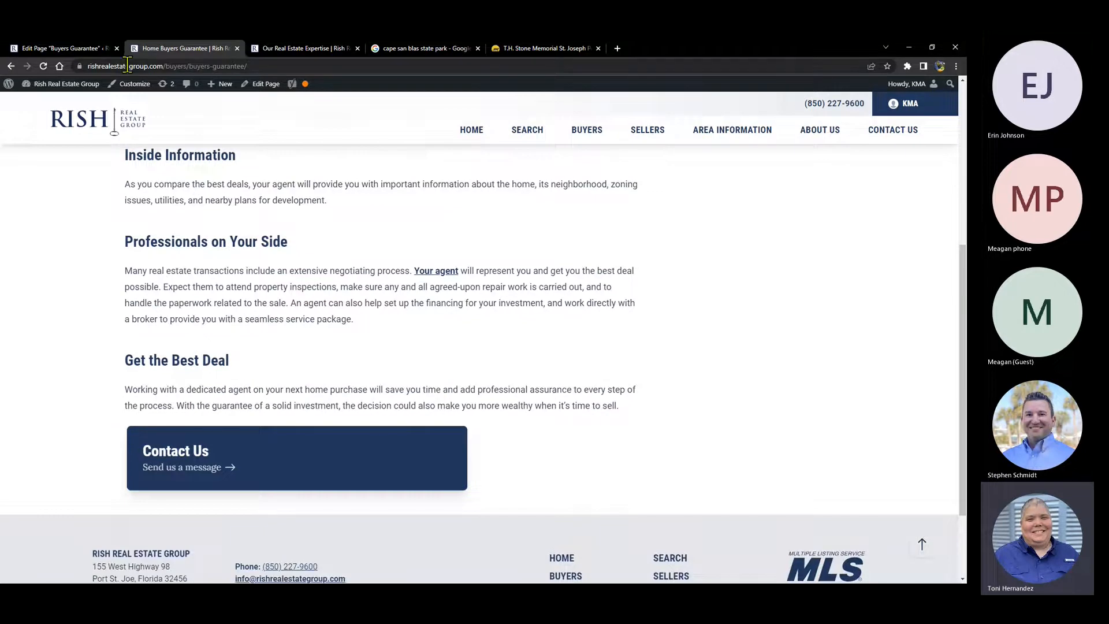
click(63, 48)
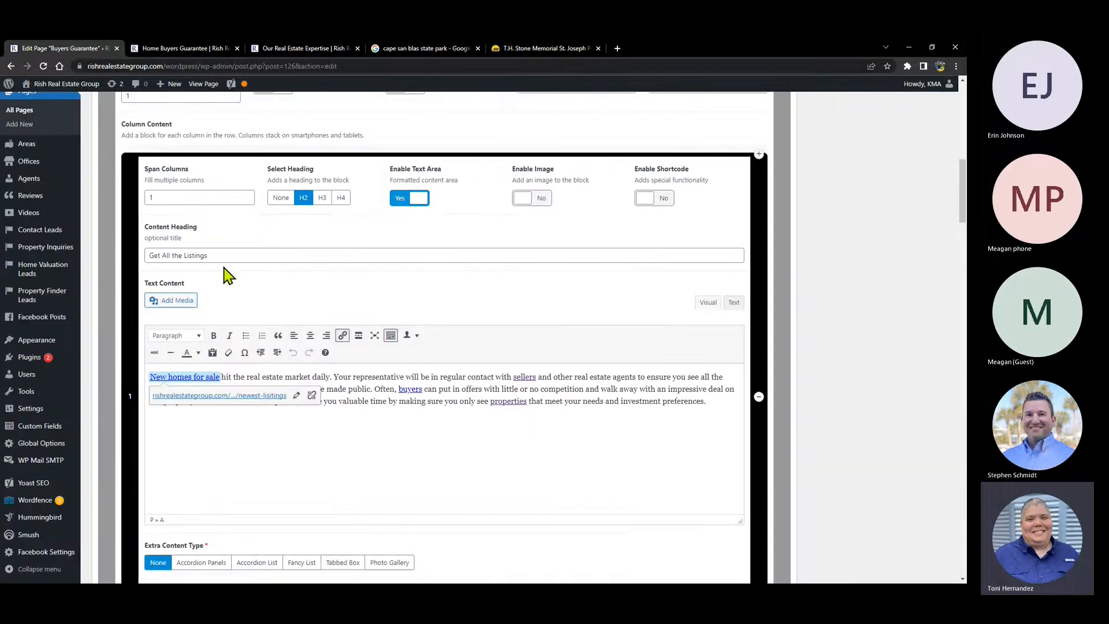
- Load the Inside Information and Professionals on Your Side text blocks, then view the live page
scroll(109, 116, up, 3)
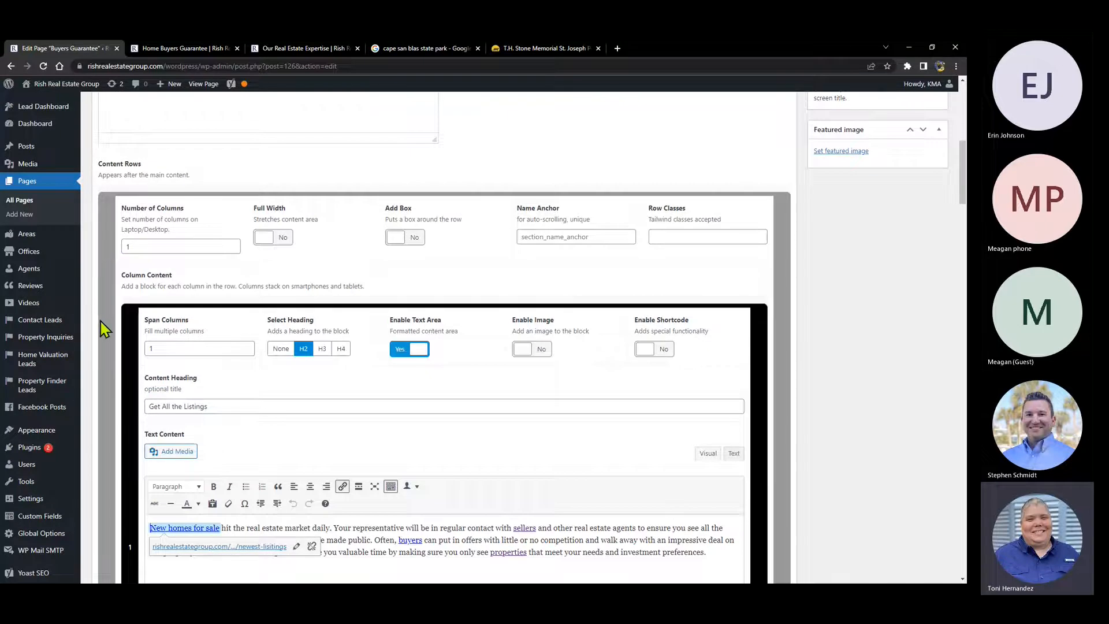
scroll(105, 329, down, 2)
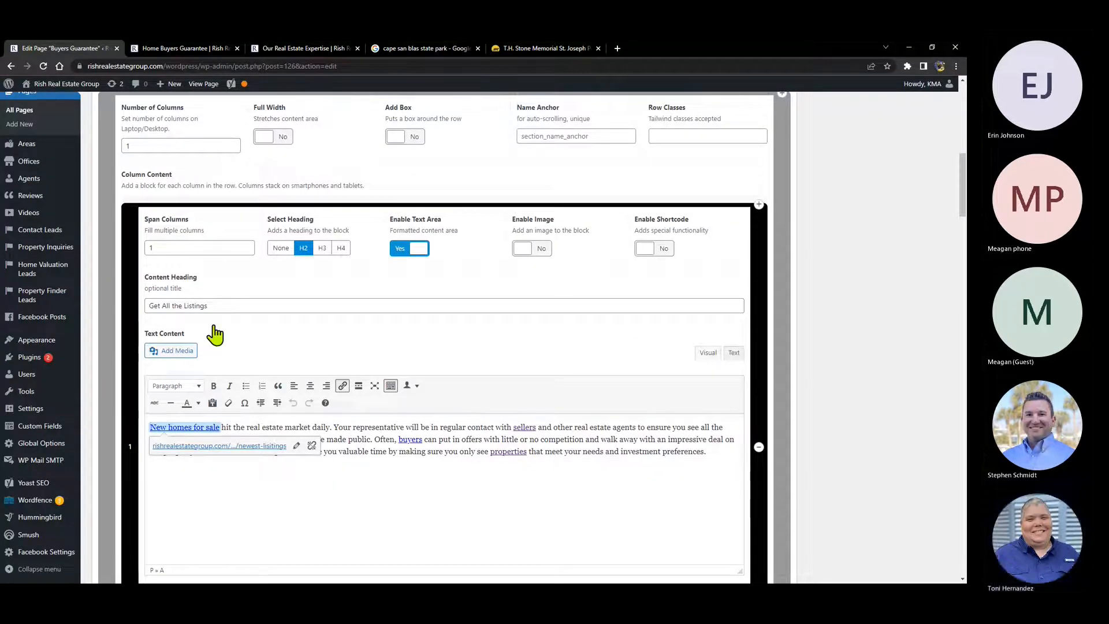
click(324, 478)
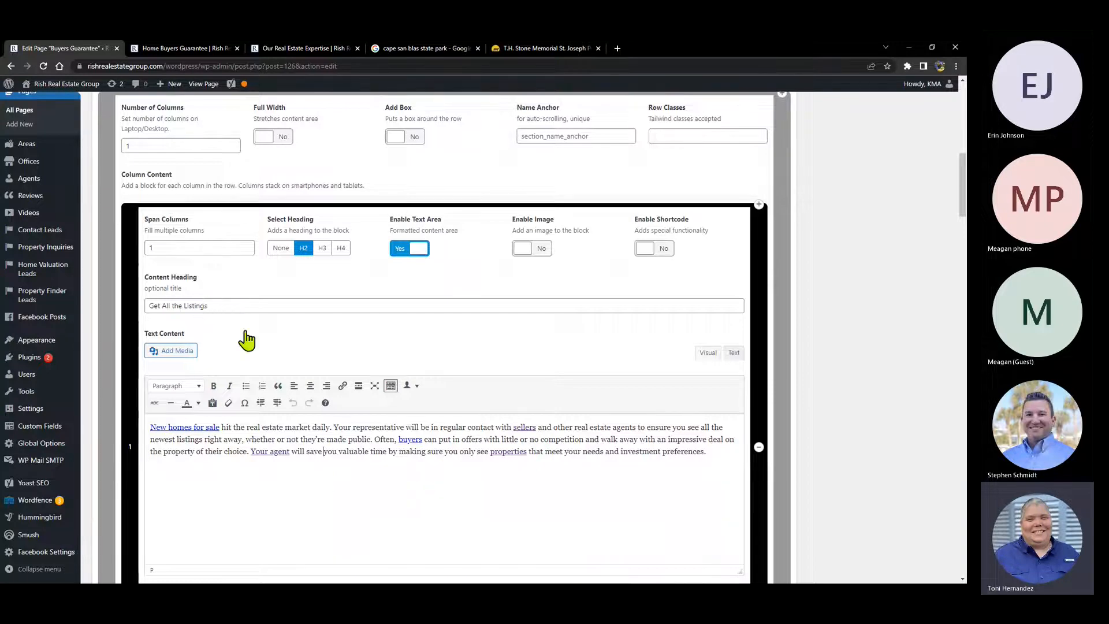
scroll(231, 310, down, 5)
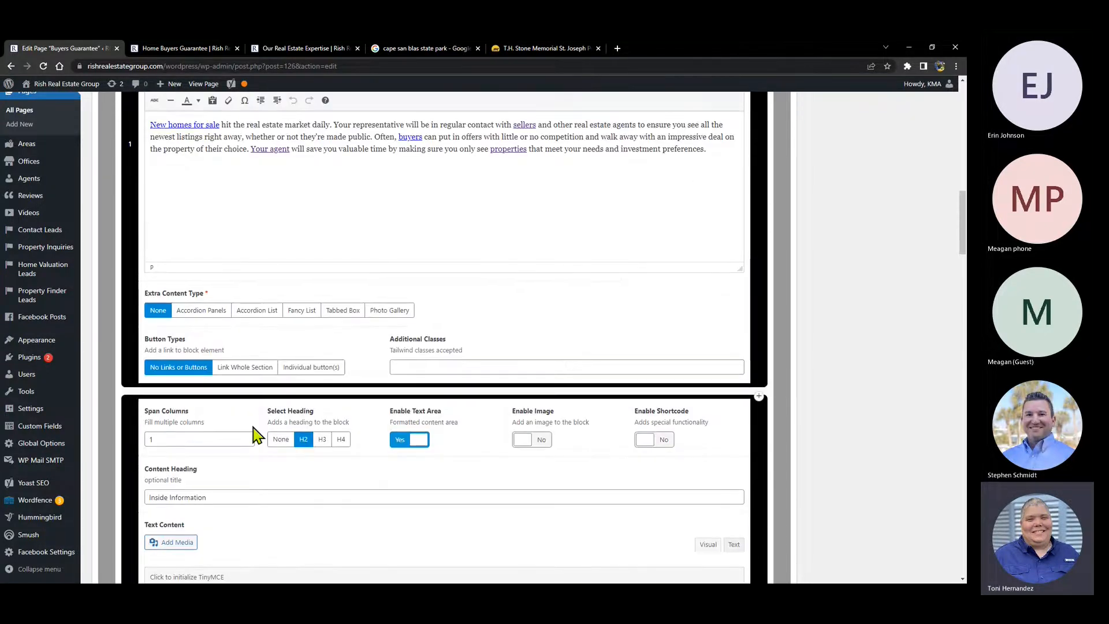
scroll(239, 427, down, 4)
click(237, 423)
scroll(231, 419, down, 8)
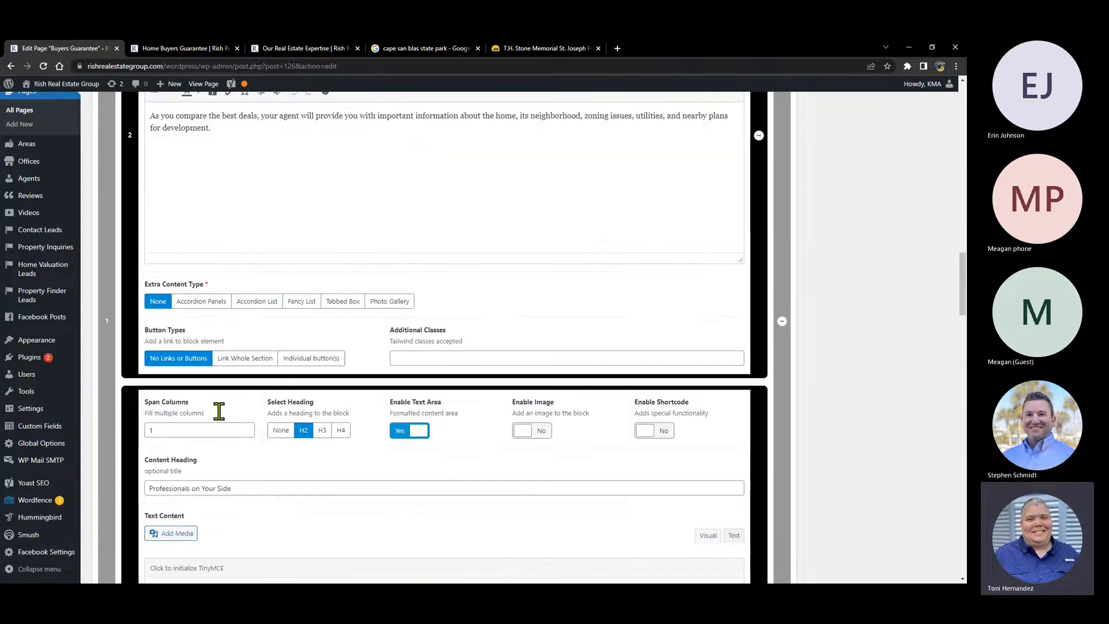
click(224, 437)
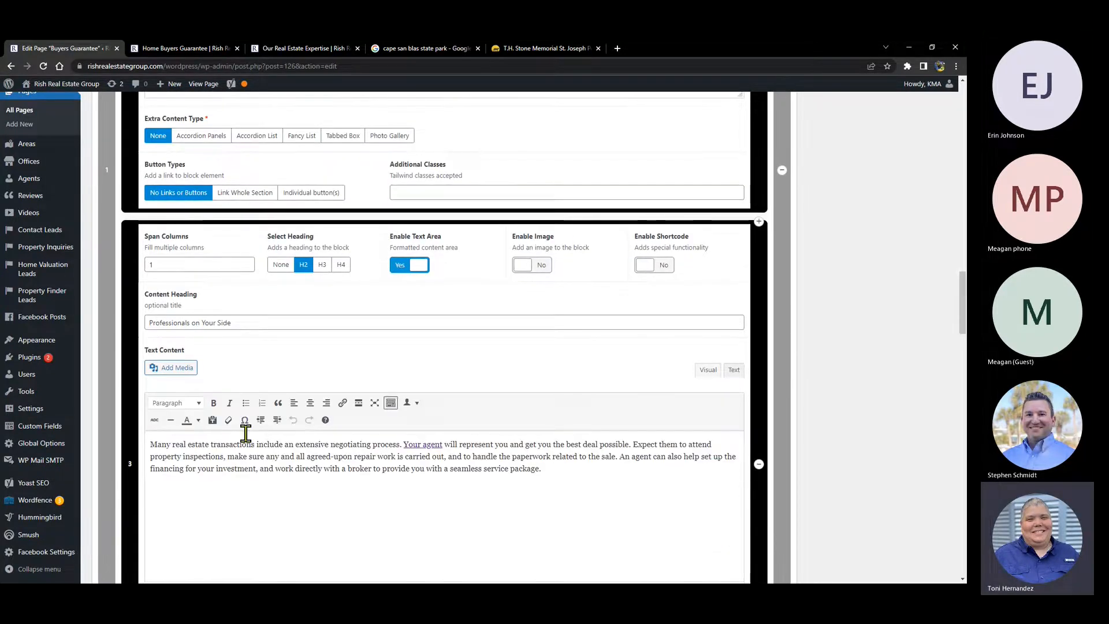
scroll(240, 439, down, 7)
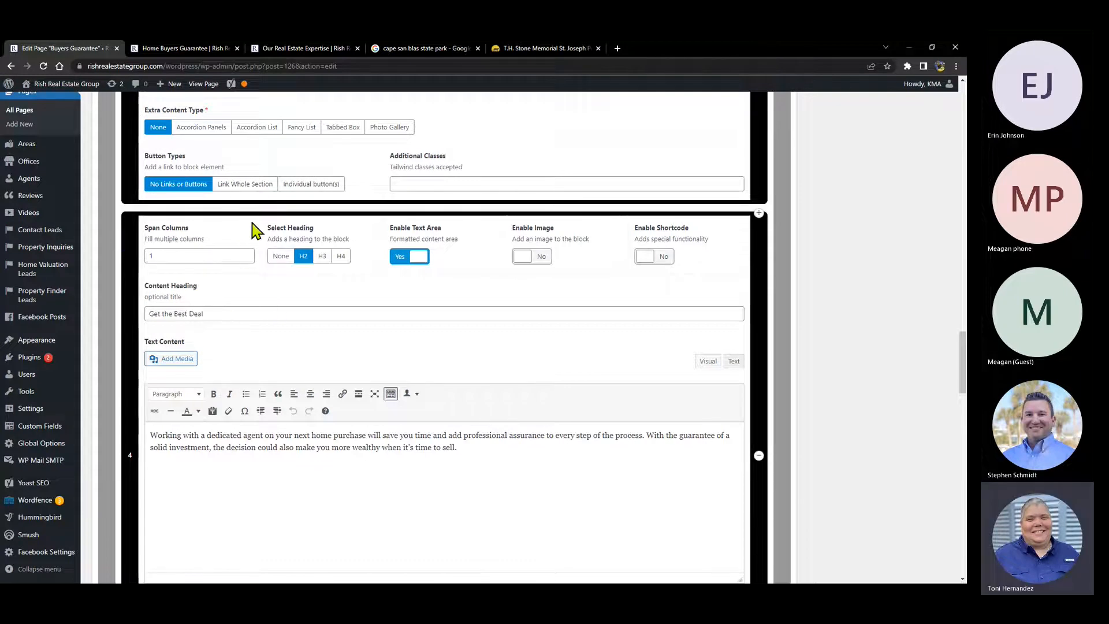
click(179, 49)
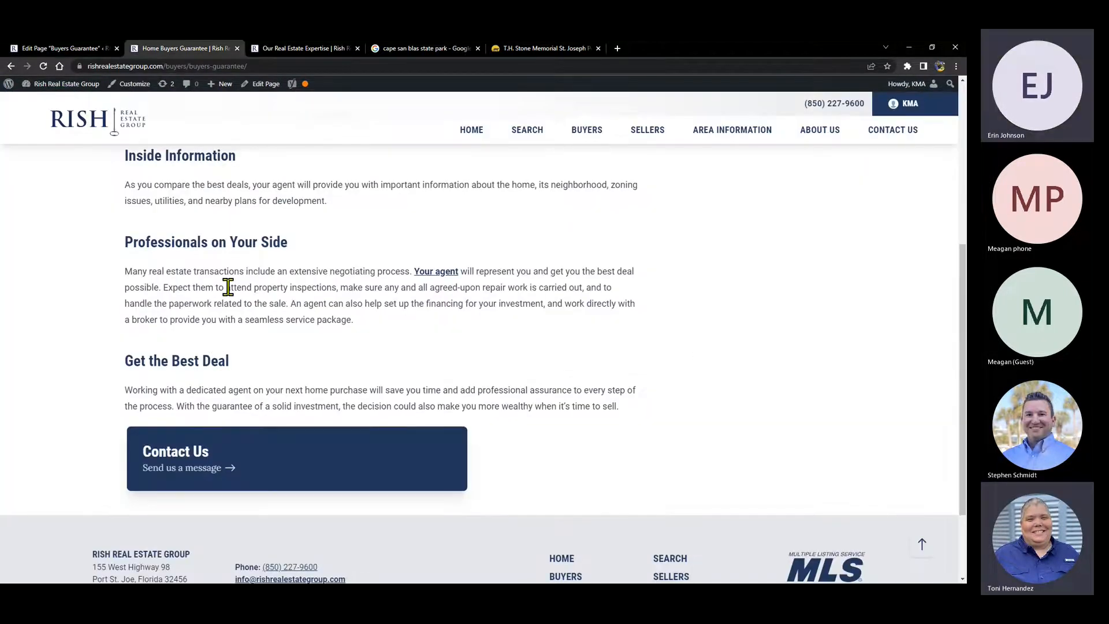
- Select heading text on the live Buyers Guarantee page, then scroll the editor to the two-column row
scroll(228, 287, up, 3)
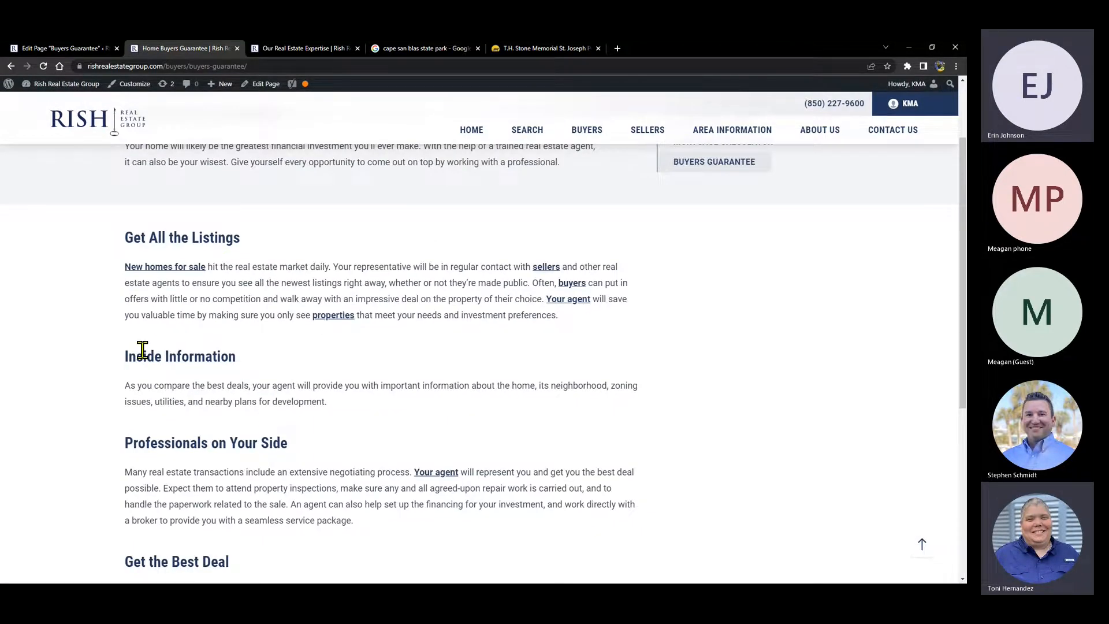
scroll(143, 350, down, 2)
drag(138, 342, 289, 343)
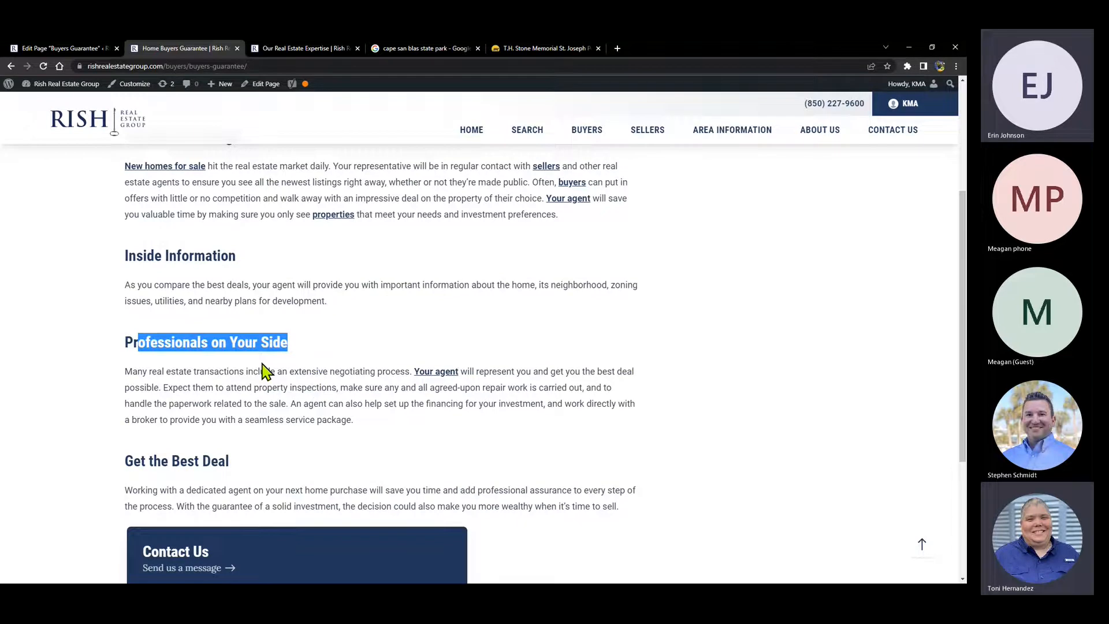
click(387, 413)
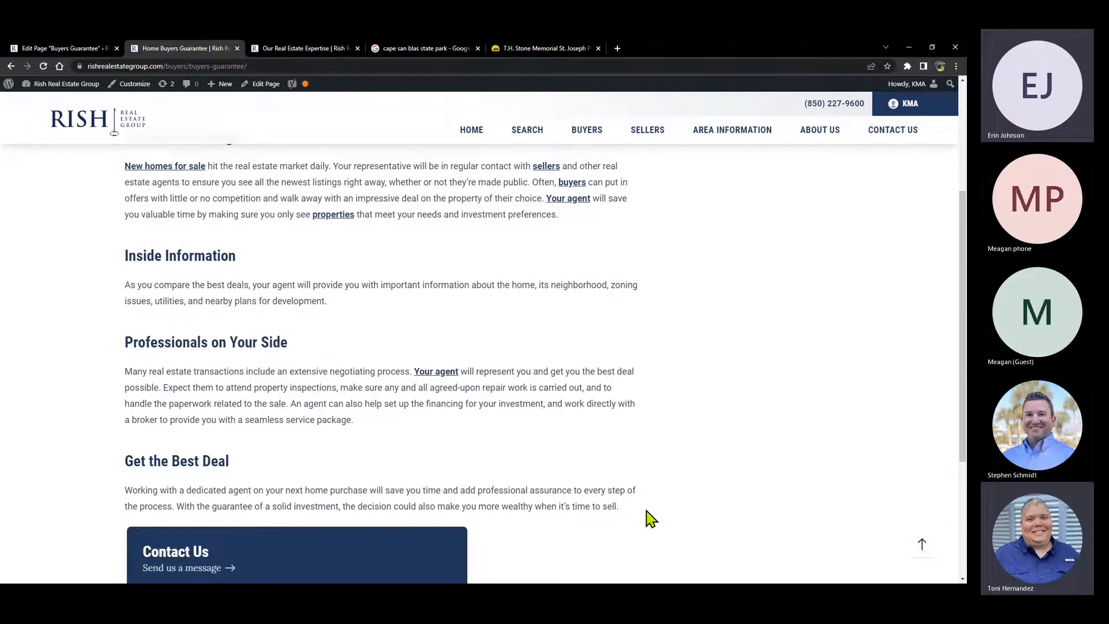
scroll(355, 364, up, 3)
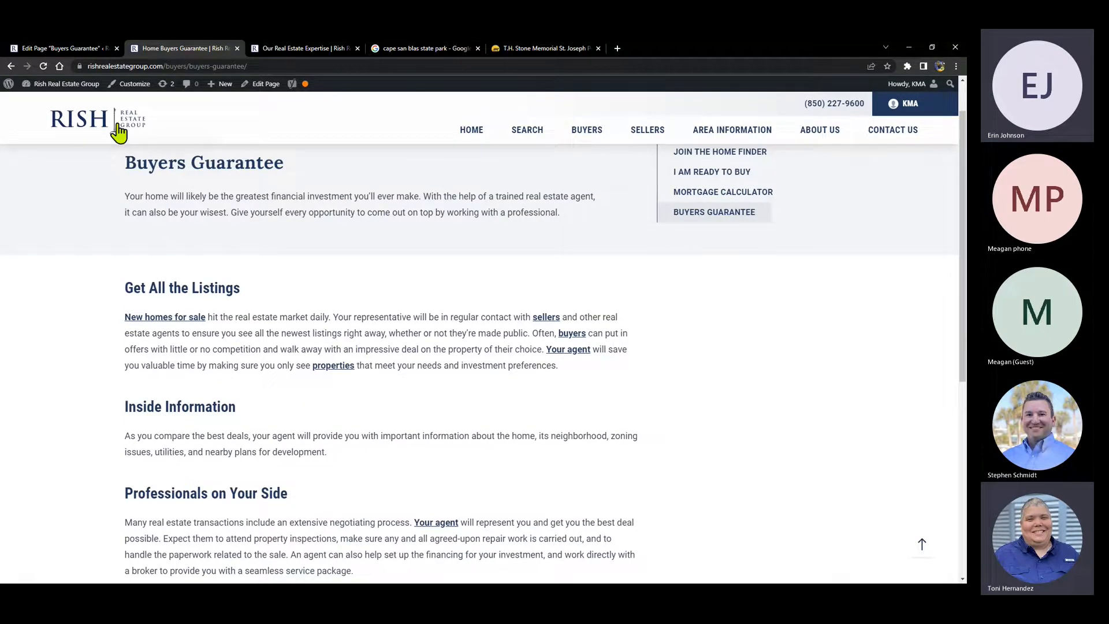
click(61, 50)
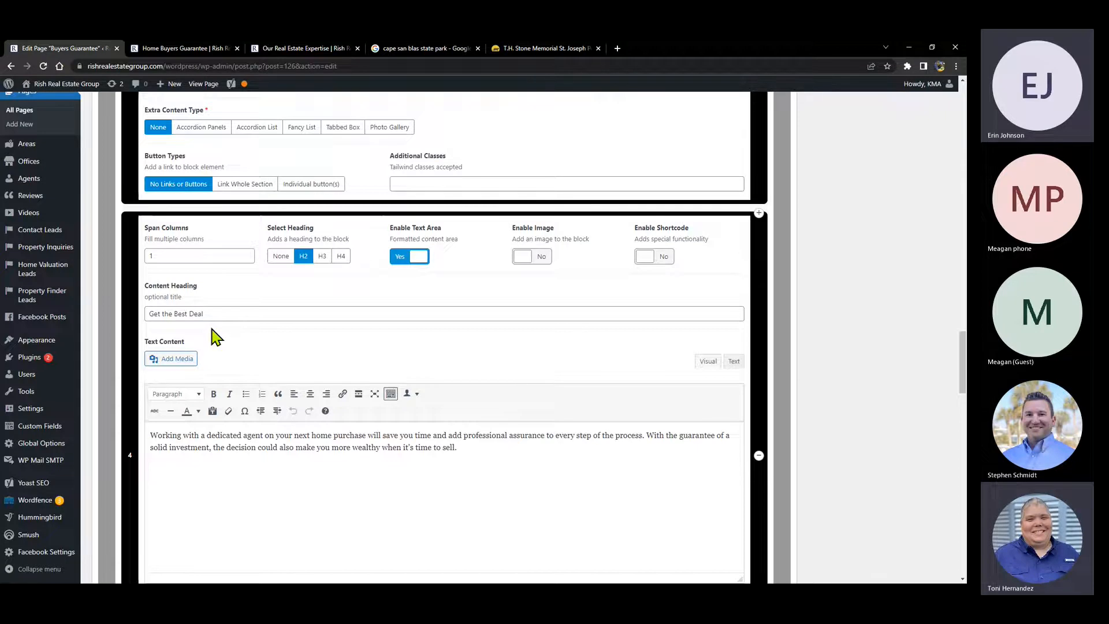
scroll(131, 384, down, 5)
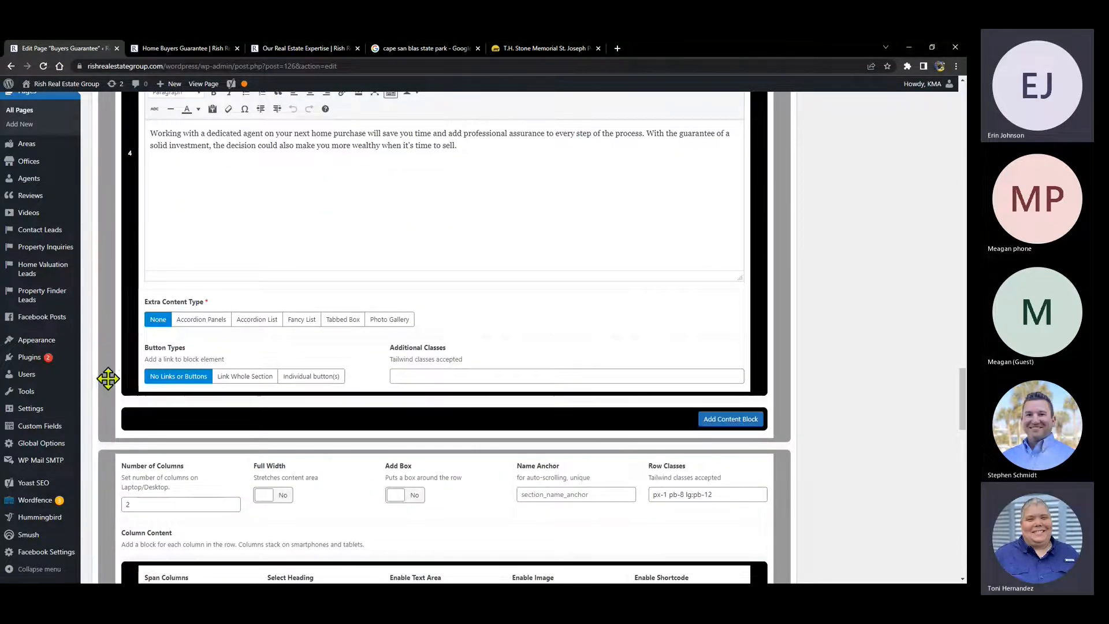
scroll(370, 358, down, 3)
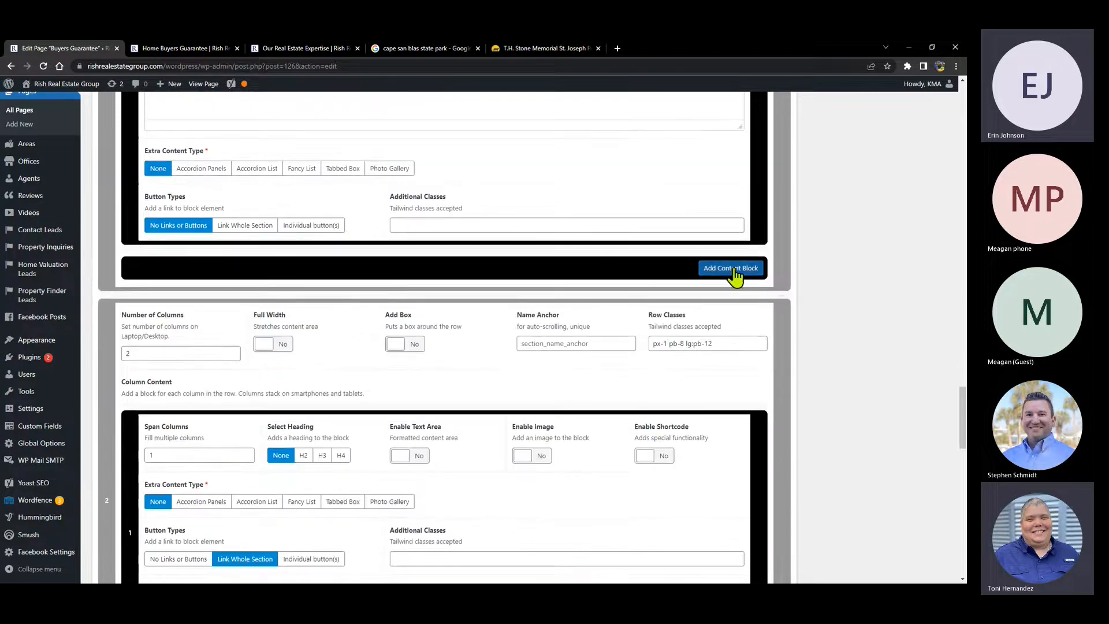
- Add a fifth content block set to an H2 heading with the text area enabled
click(733, 269)
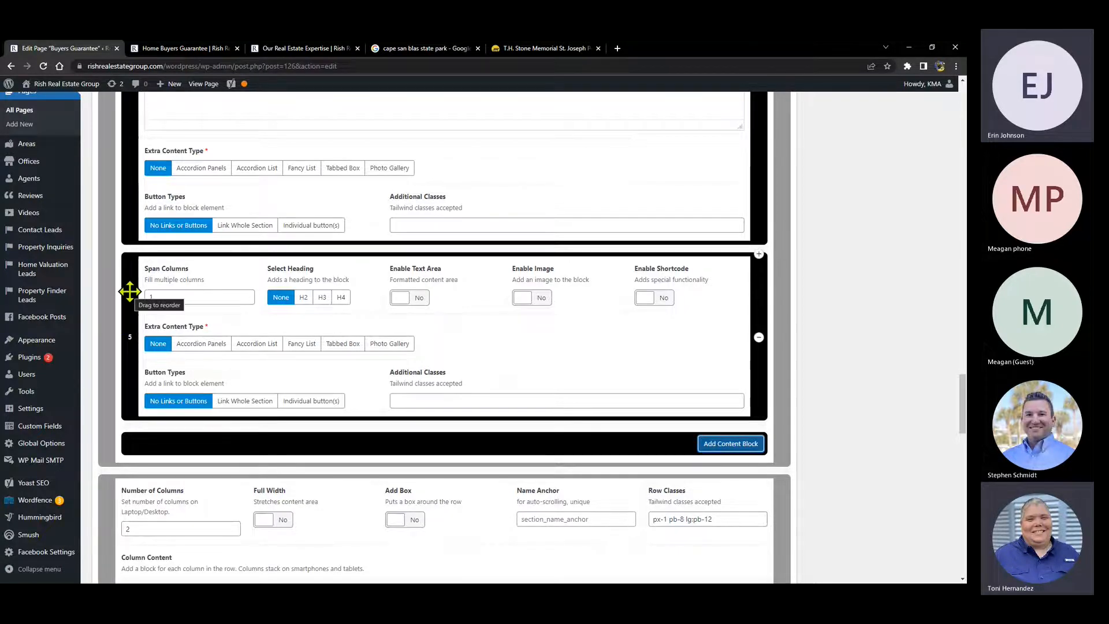
scroll(354, 222, up, 3)
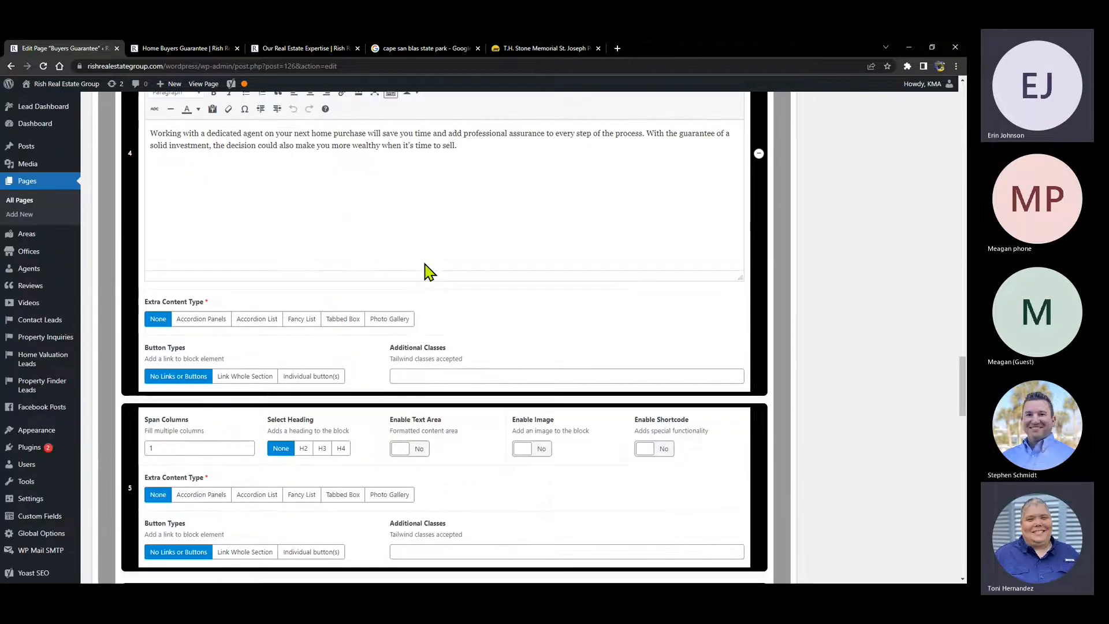
scroll(404, 254, up, 5)
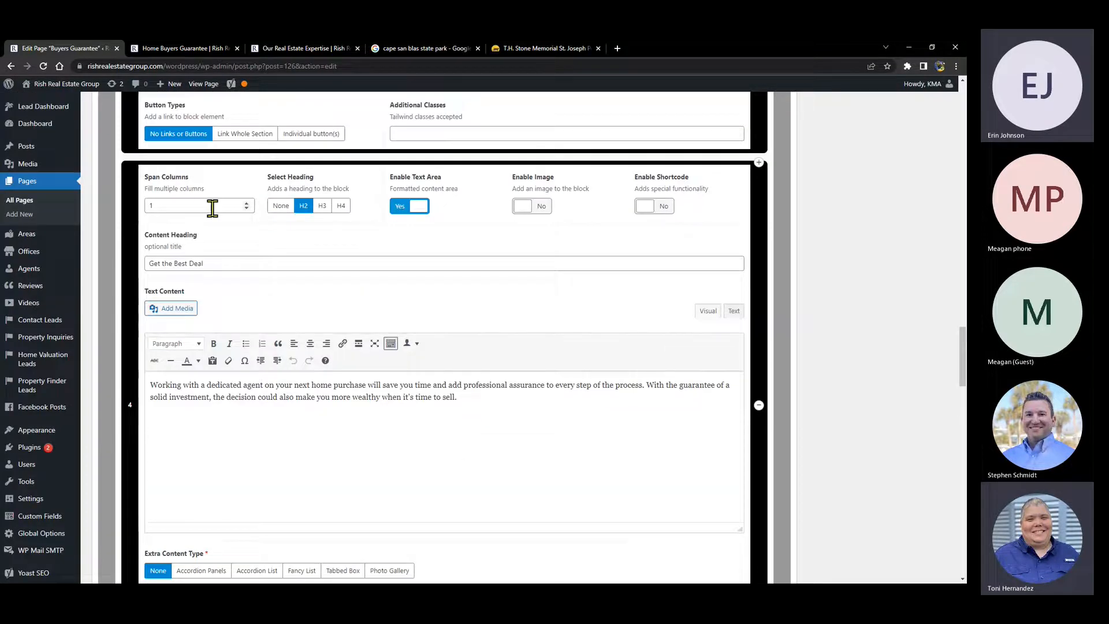
double_click(153, 205)
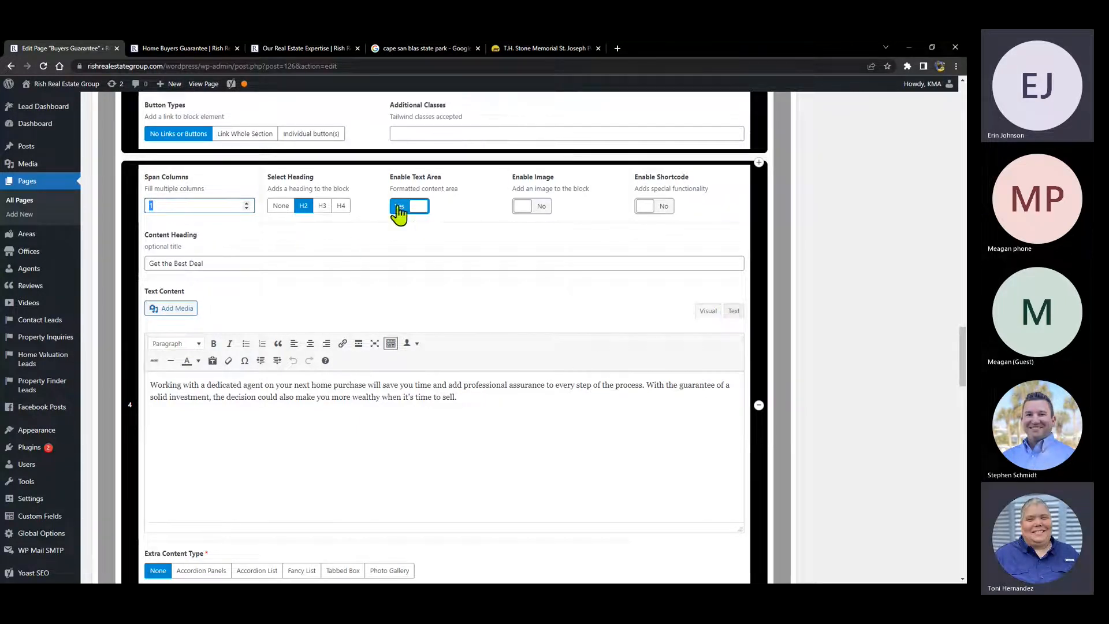
scroll(401, 257, down, 6)
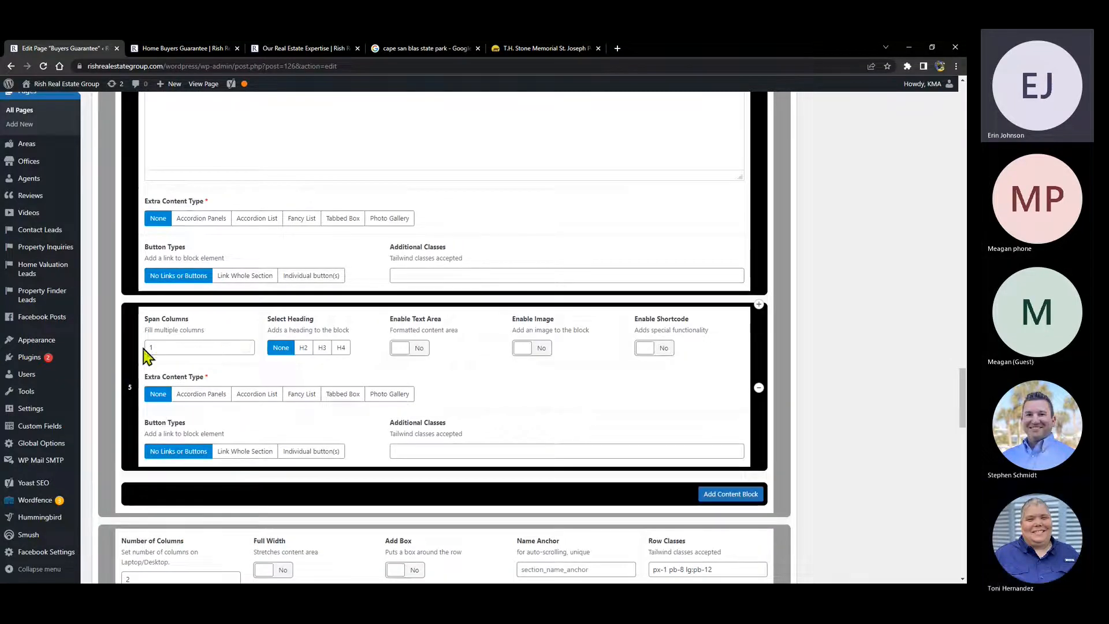
click(304, 348)
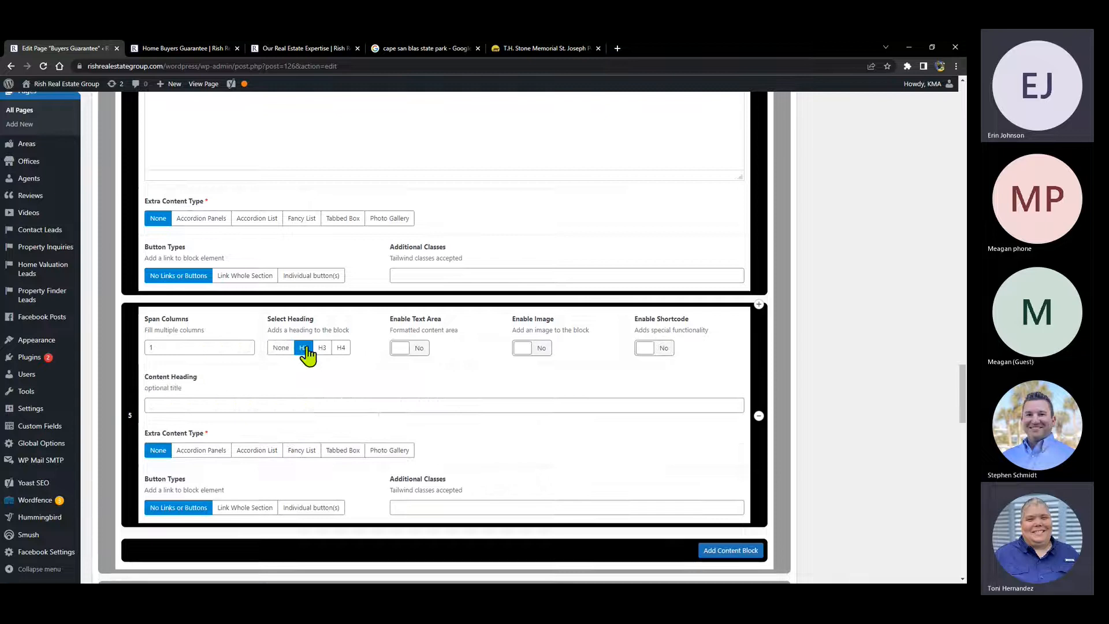
click(403, 349)
- Give the block the heading 'Buy Your Dream Home' and text 'This is some placeholder text.'
scroll(339, 258, down, 3)
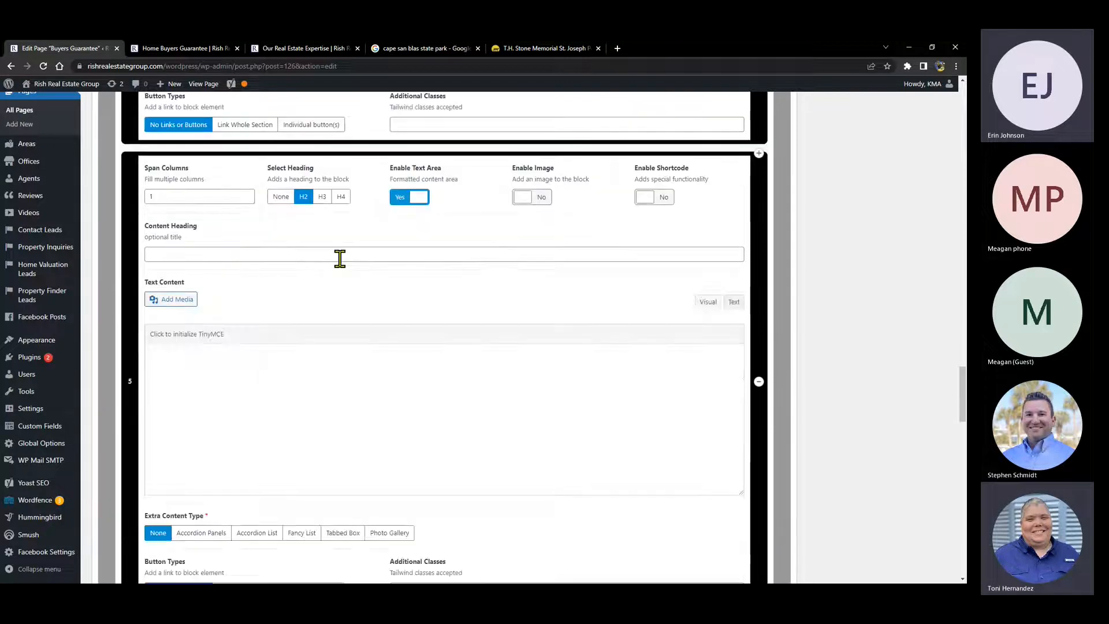
click(339, 254)
scroll(297, 184, up, 6)
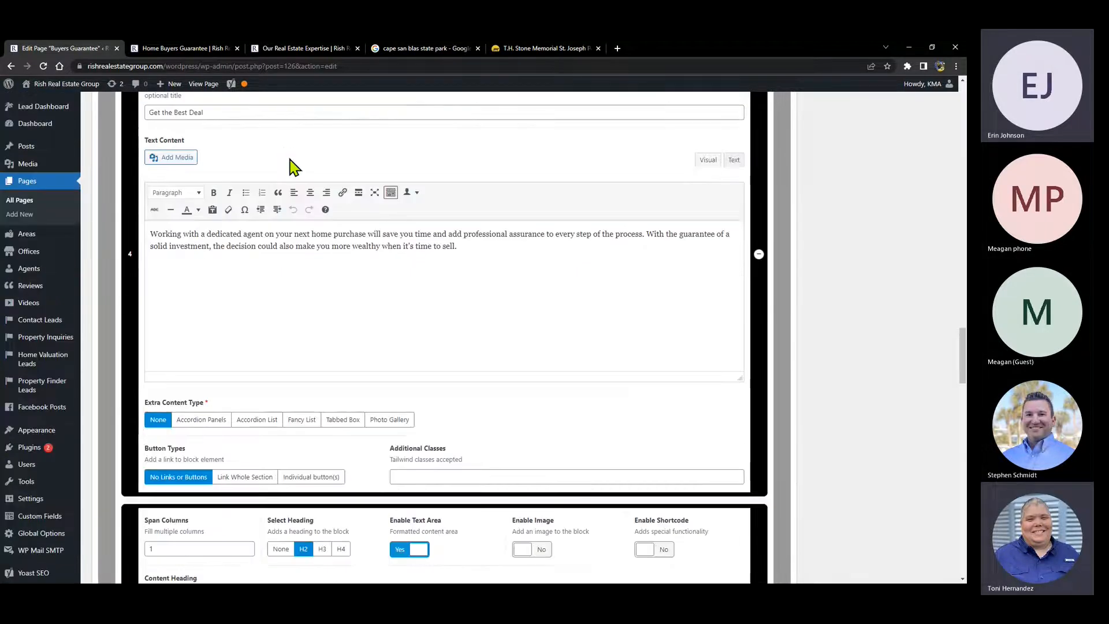
scroll(295, 167, down, 6)
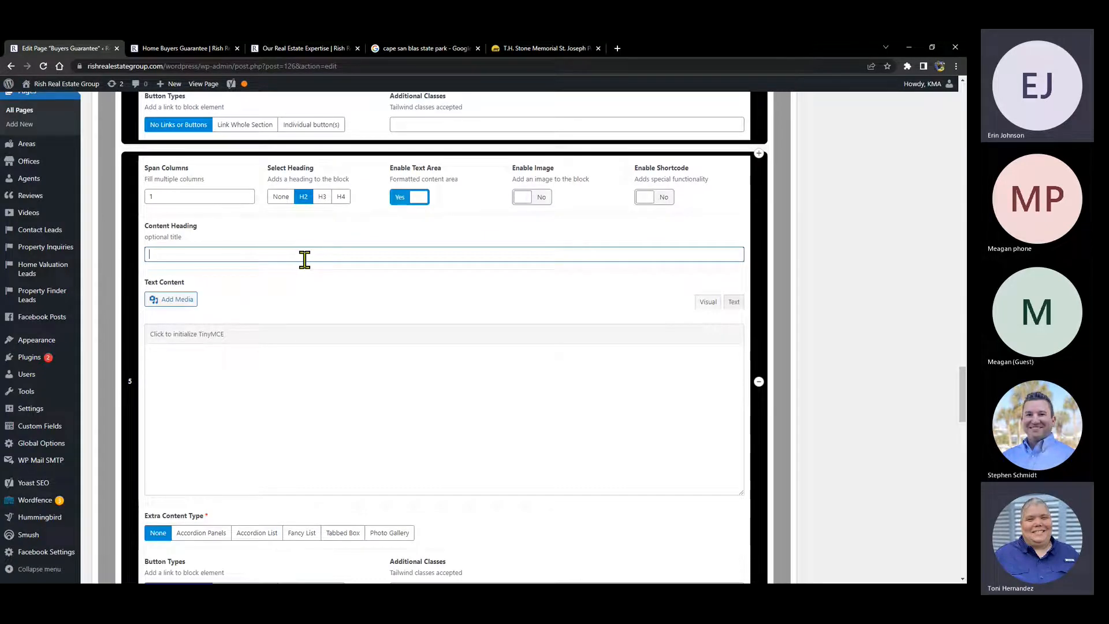
text(Buy Your Dream Home)
click(322, 379)
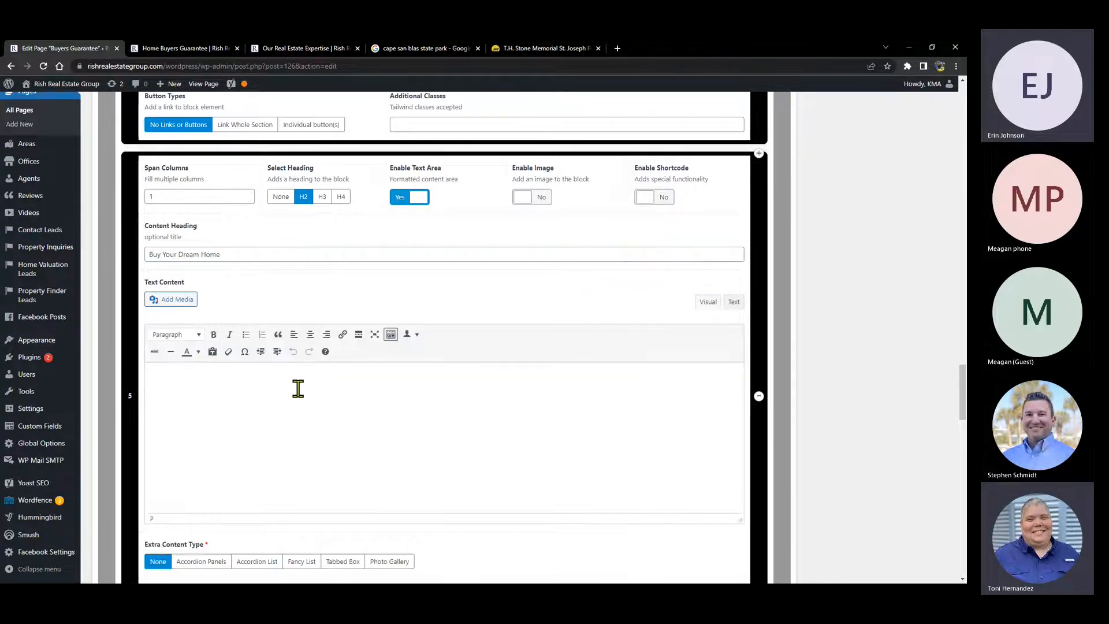
text(This is some placeholder text.)
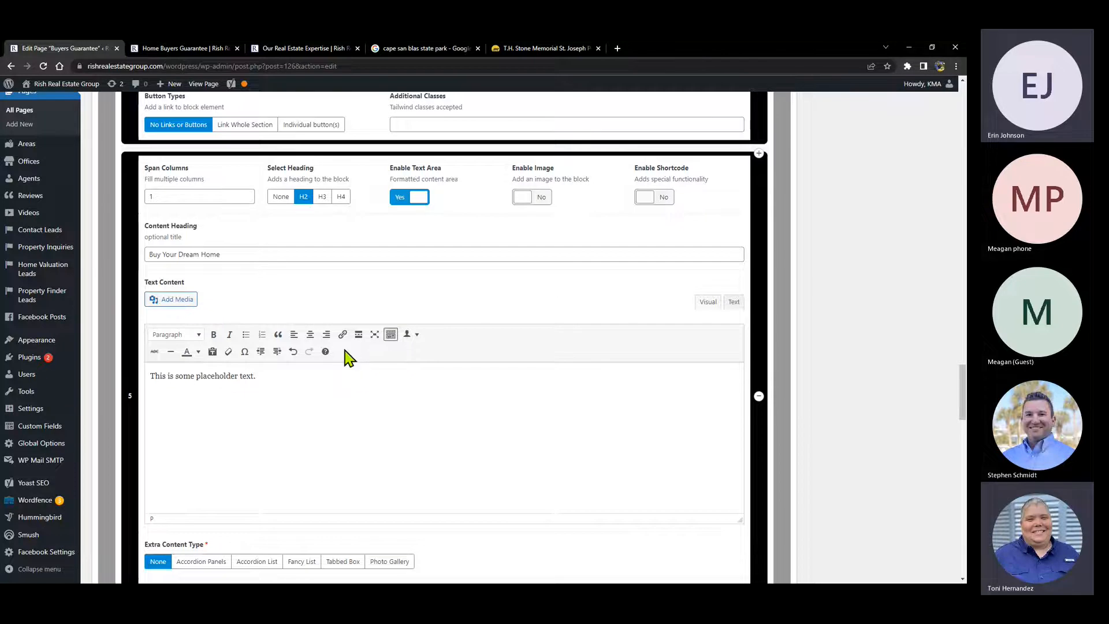
scroll(364, 355, up, 1)
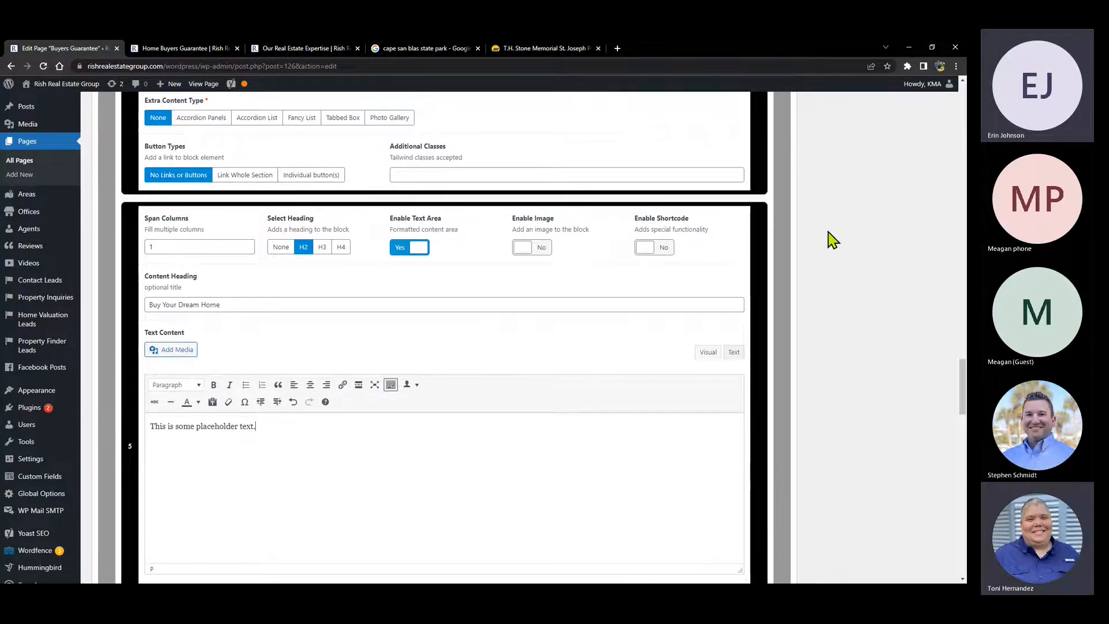
scroll(891, 290, up, 2)
drag(961, 329, 964, 120)
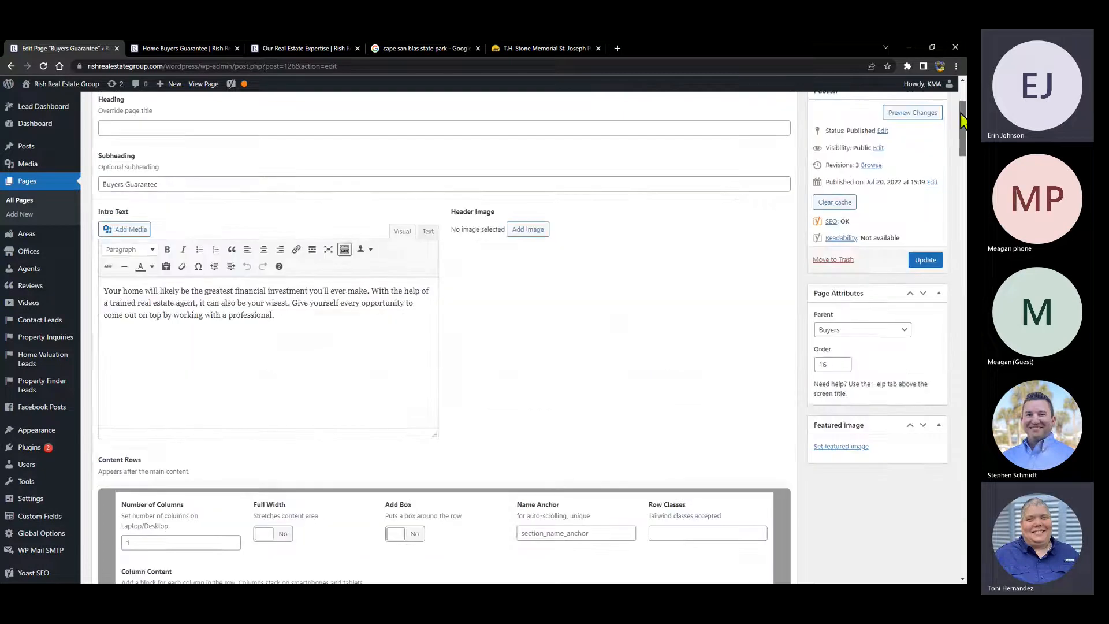
scroll(964, 120, up, 4)
- Preview the unsaved page and scroll to the new Buy Your Dream Home section
click(930, 266)
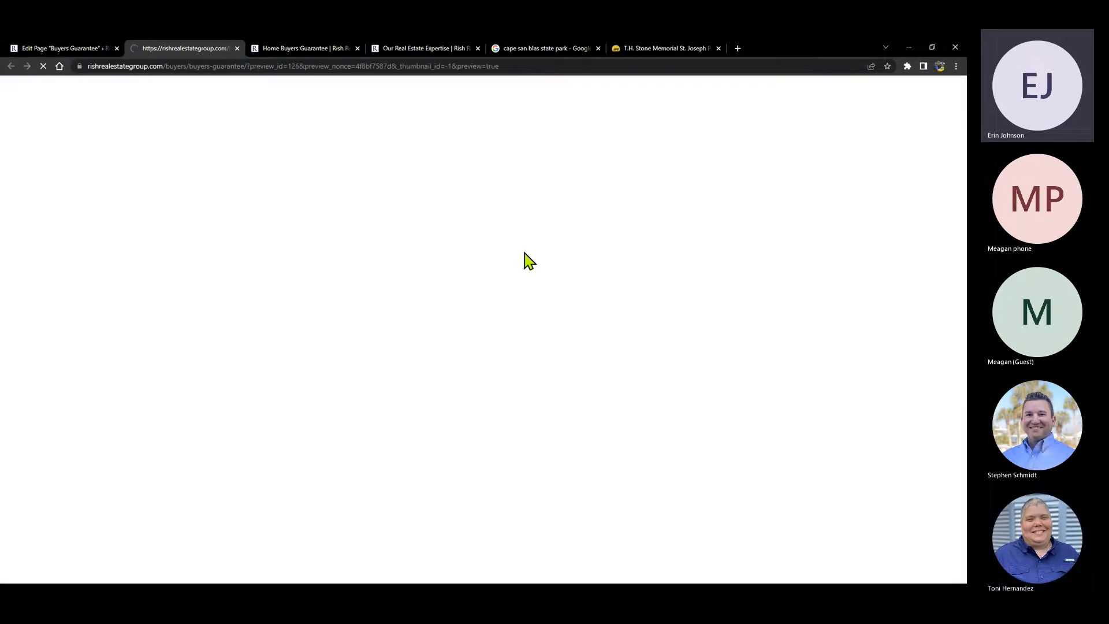
scroll(265, 245, down, 6)
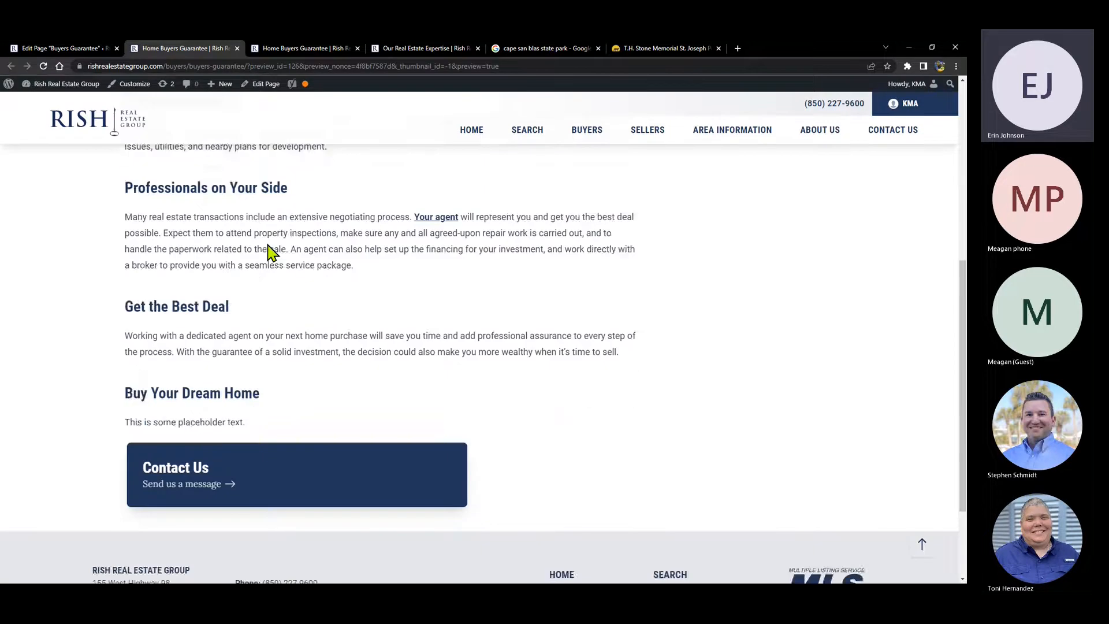
scroll(271, 253, down, 2)
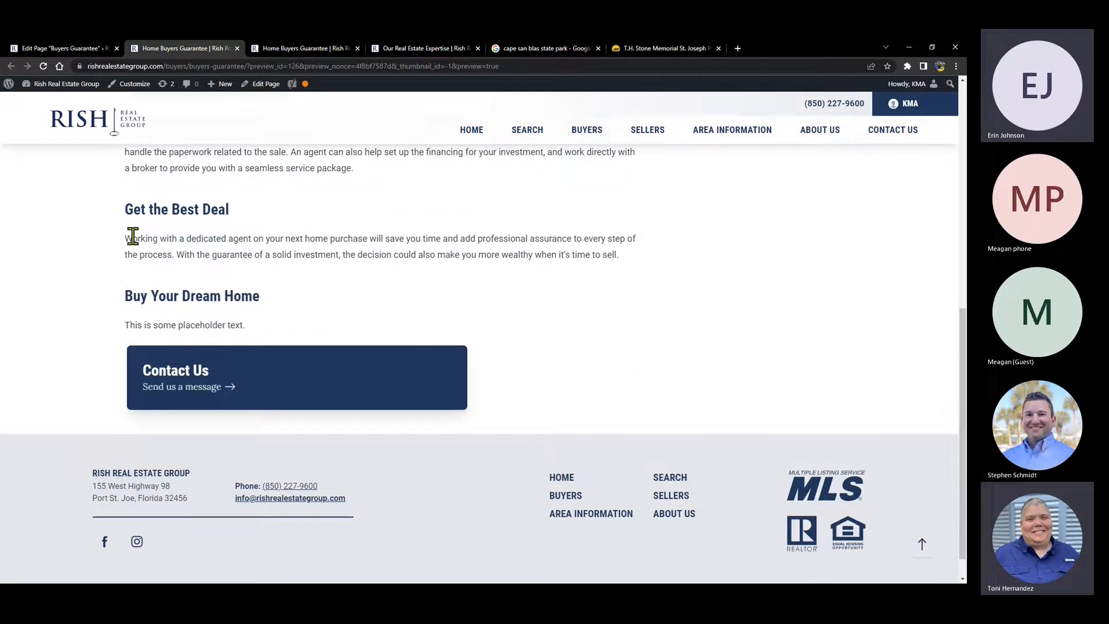
scroll(198, 214, up, 1)
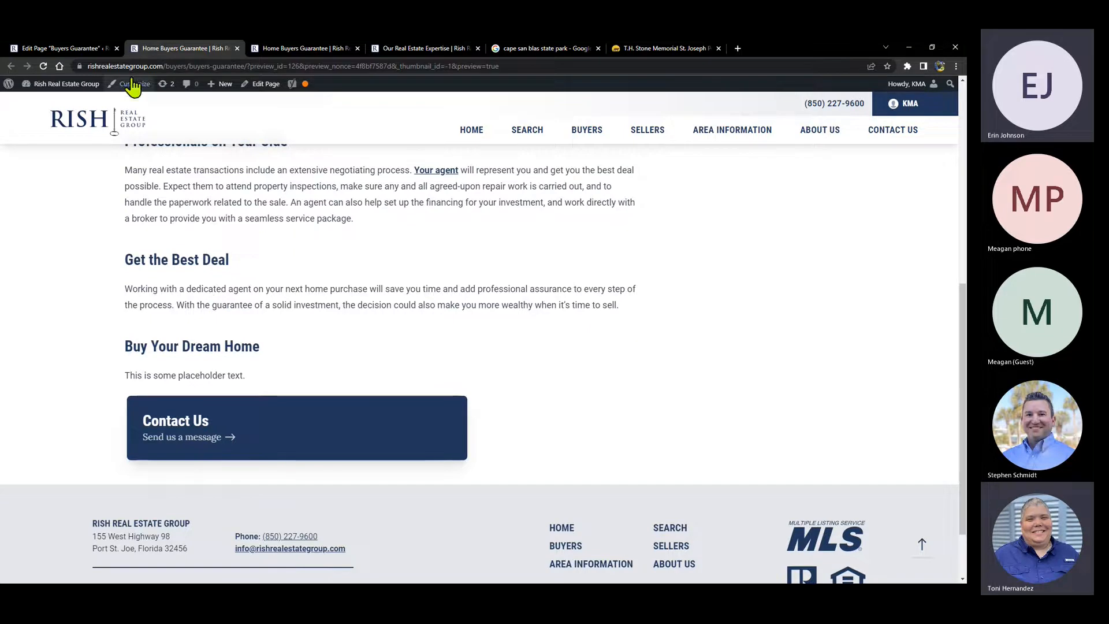
- Back in the editor, delete the Buy Your Dream Home row and confirm the removal
click(65, 52)
scroll(252, 403, down, 10)
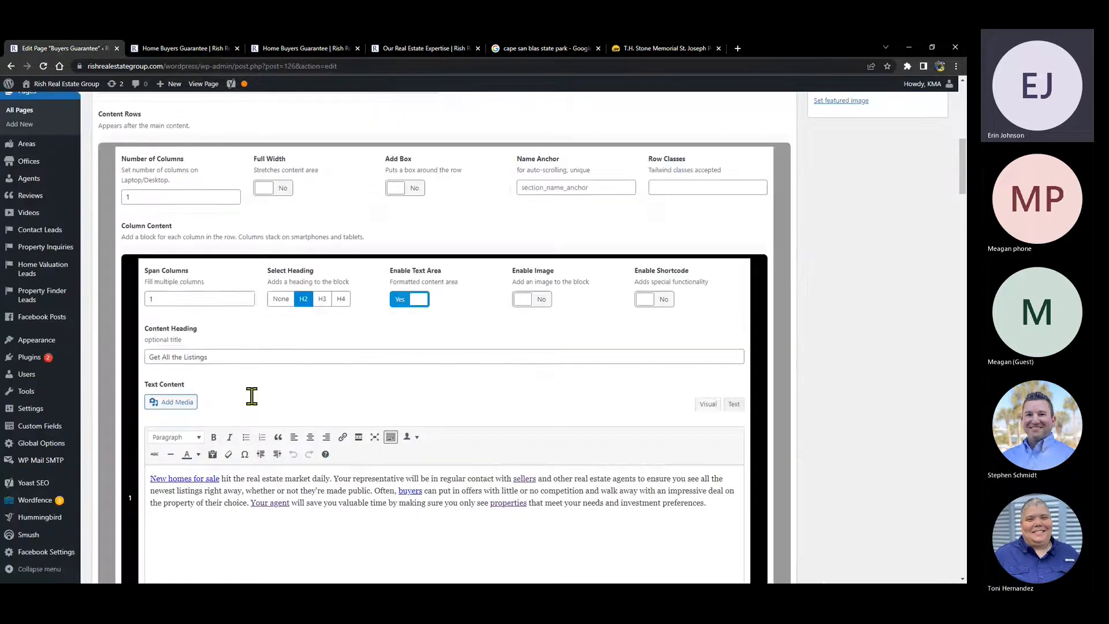
scroll(252, 395, down, 15)
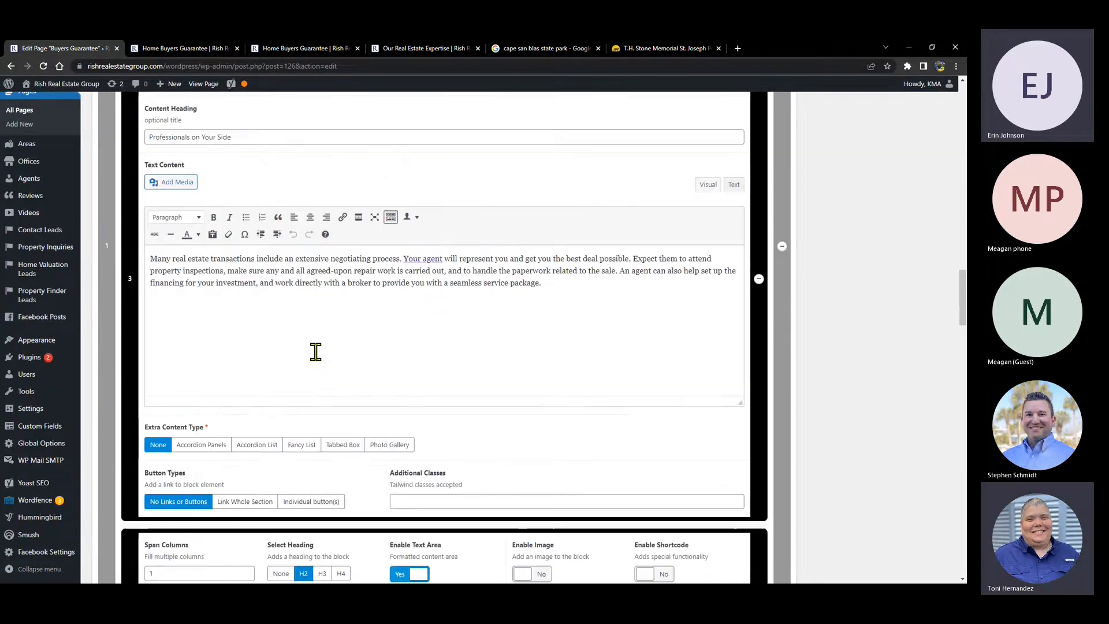
scroll(372, 294, down, 5)
scroll(369, 289, down, 8)
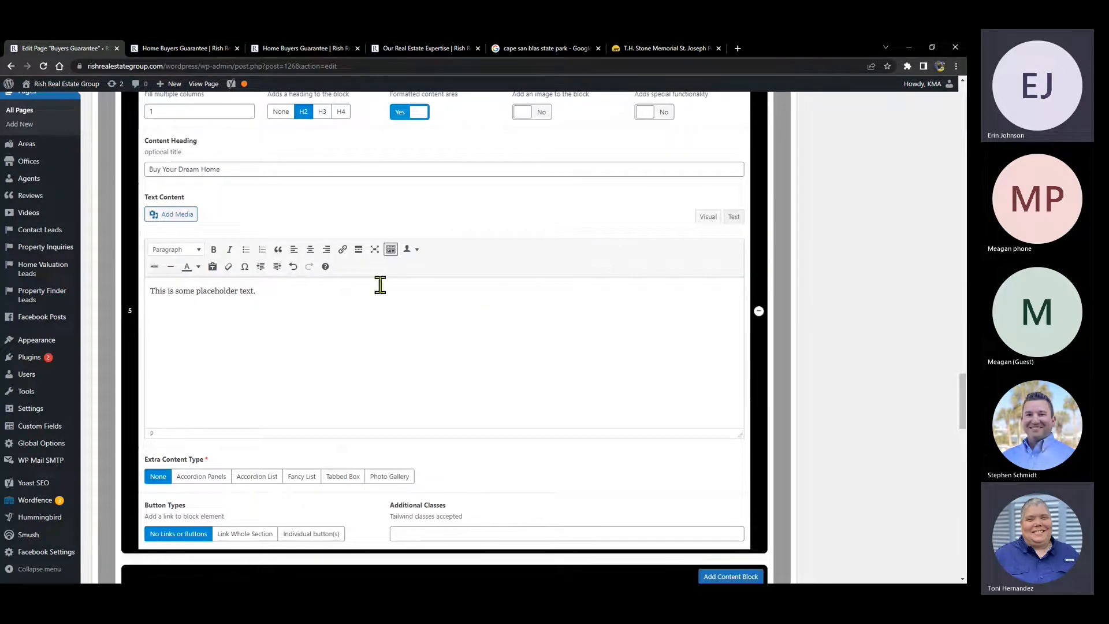
click(759, 312)
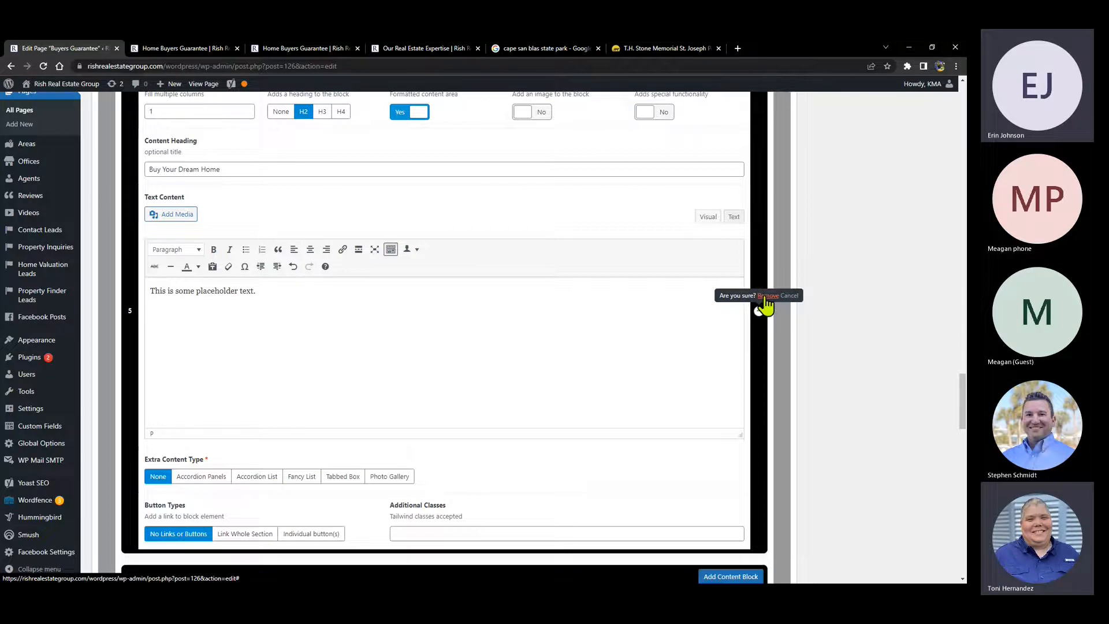
click(766, 296)
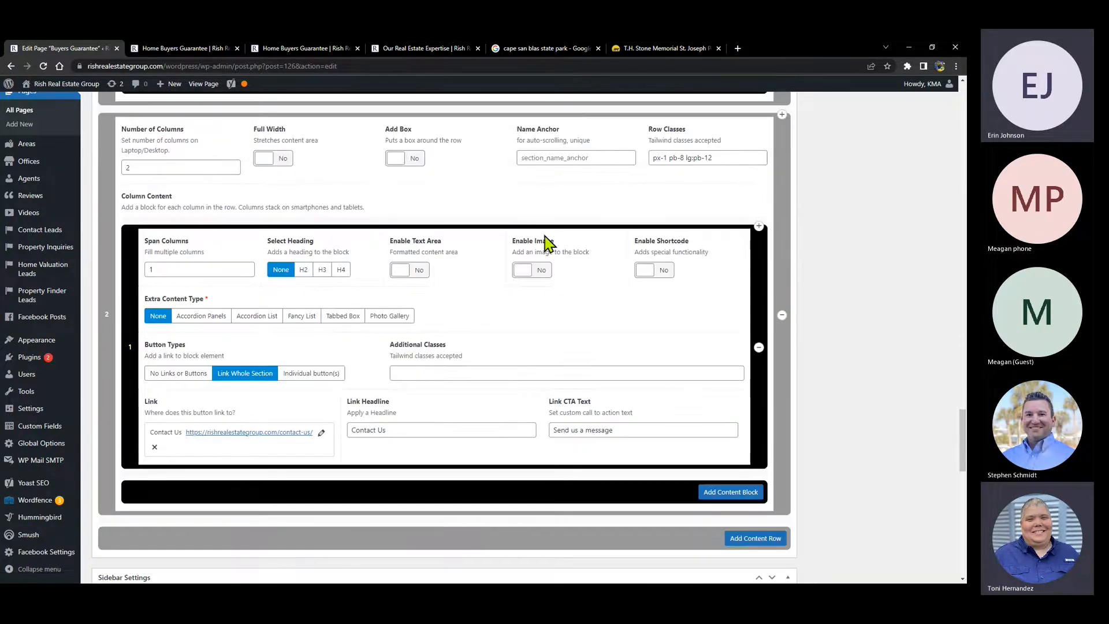
scroll(545, 329, up, 5)
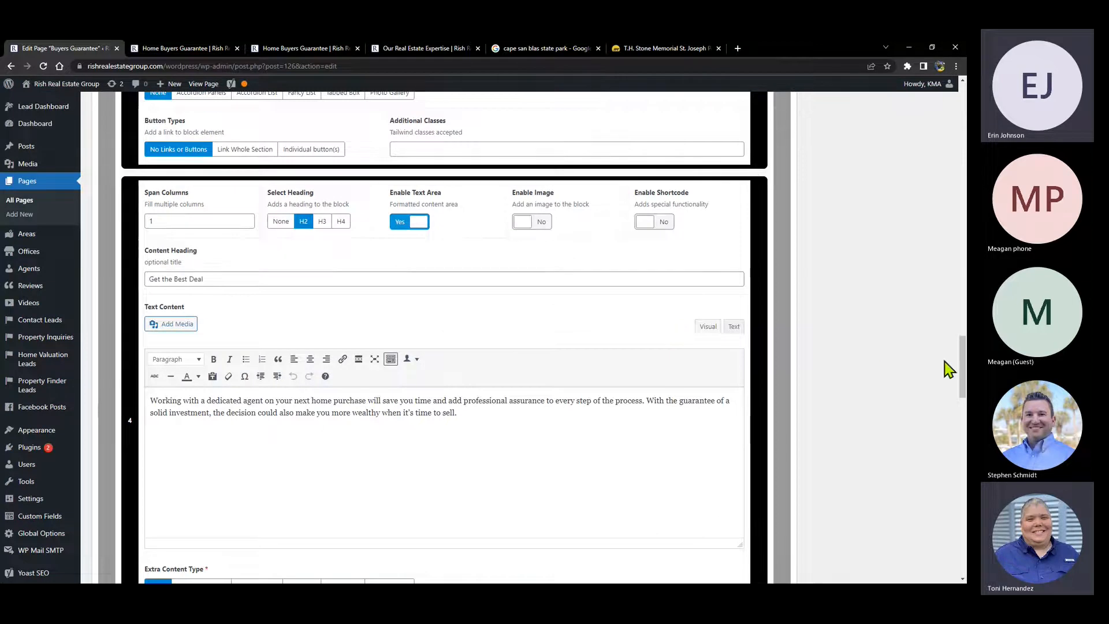
scroll(948, 368, up, 15)
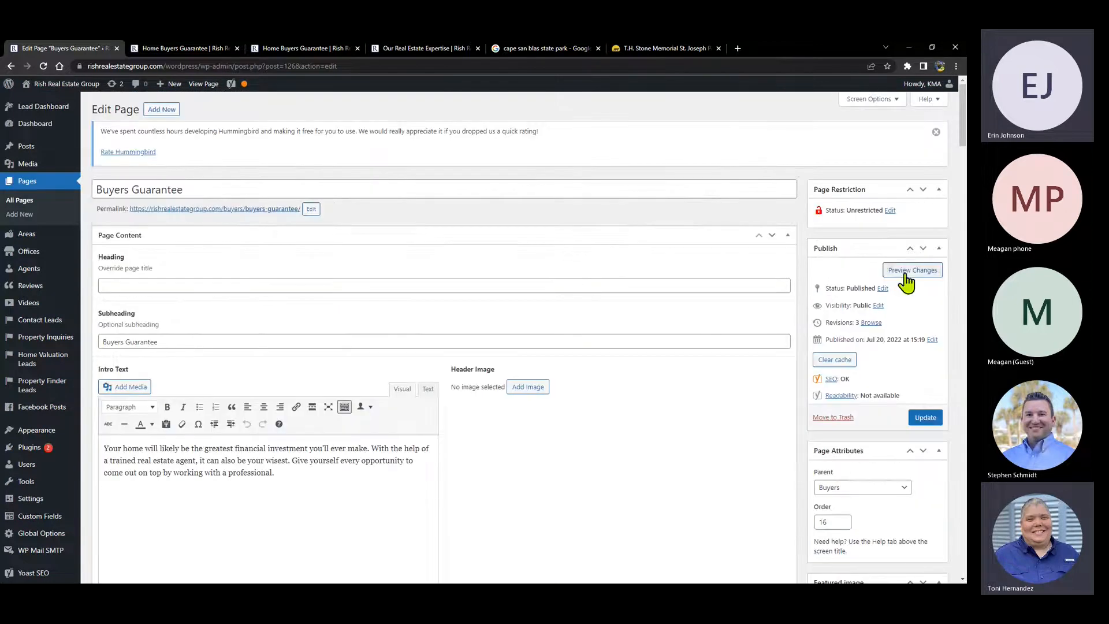
click(906, 271)
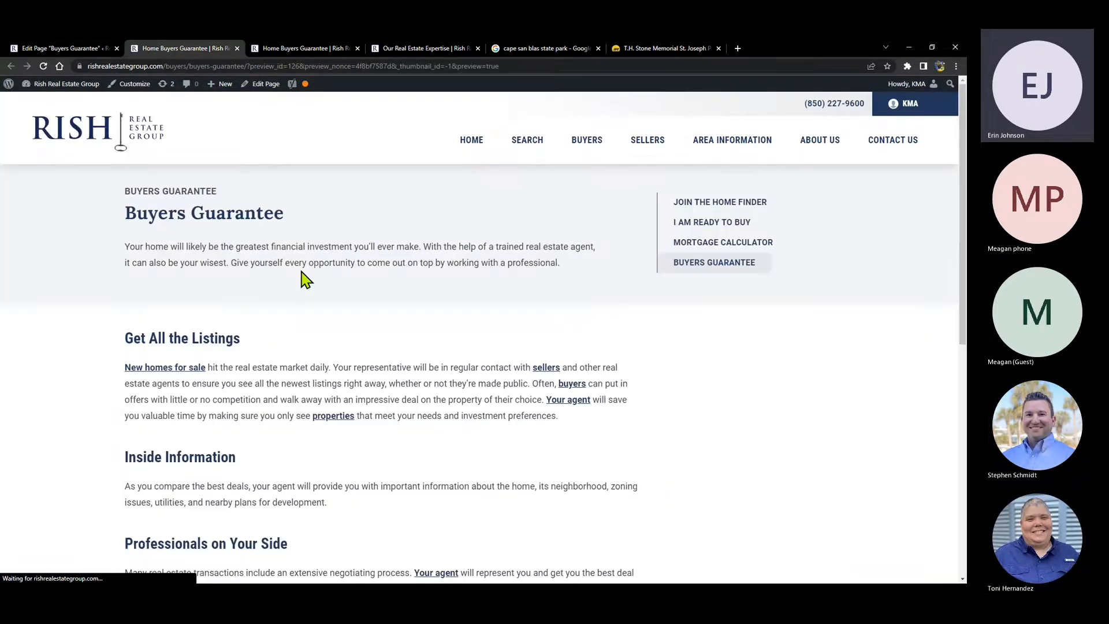
scroll(301, 271, down, 5)
scroll(278, 263, down, 3)
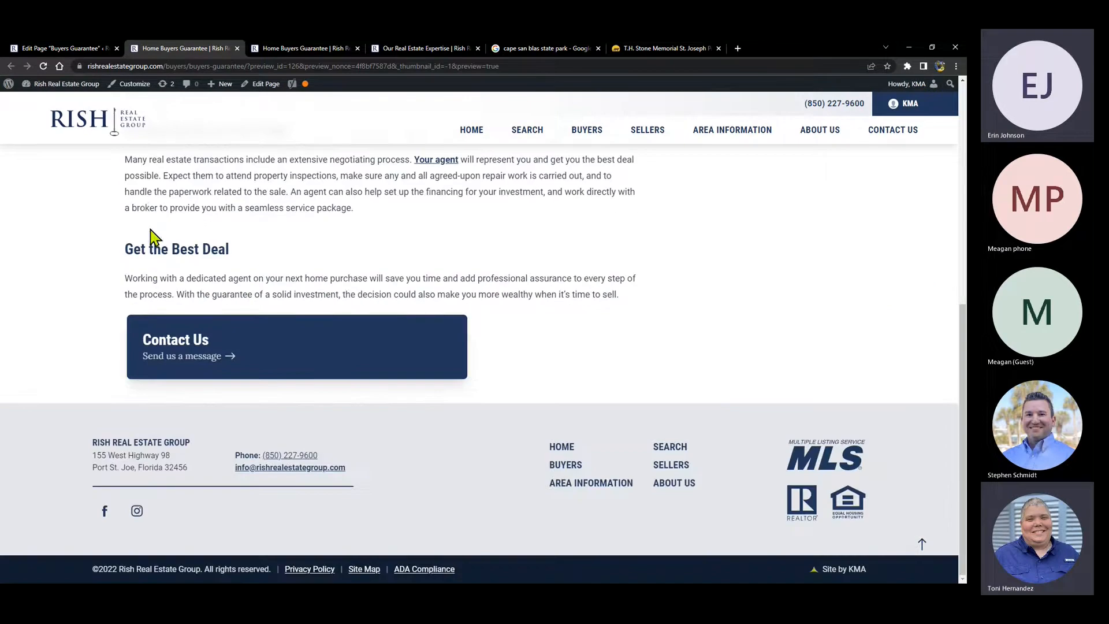
click(52, 49)
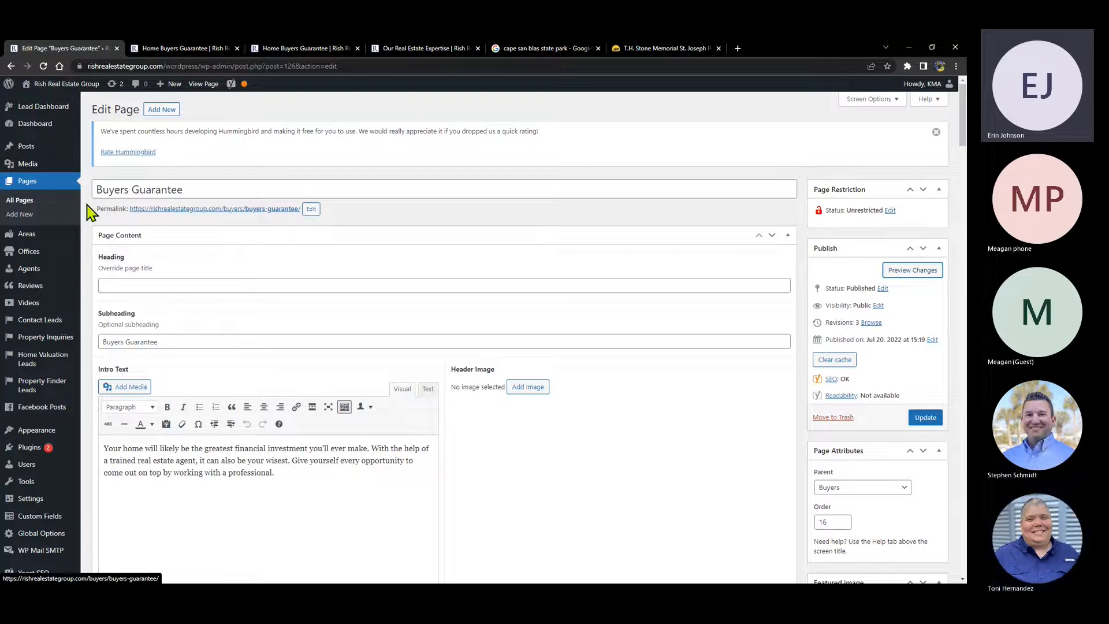
- Open the Cape San Blas area from the Areas list, then return to the site preview
mouse_move(26, 244)
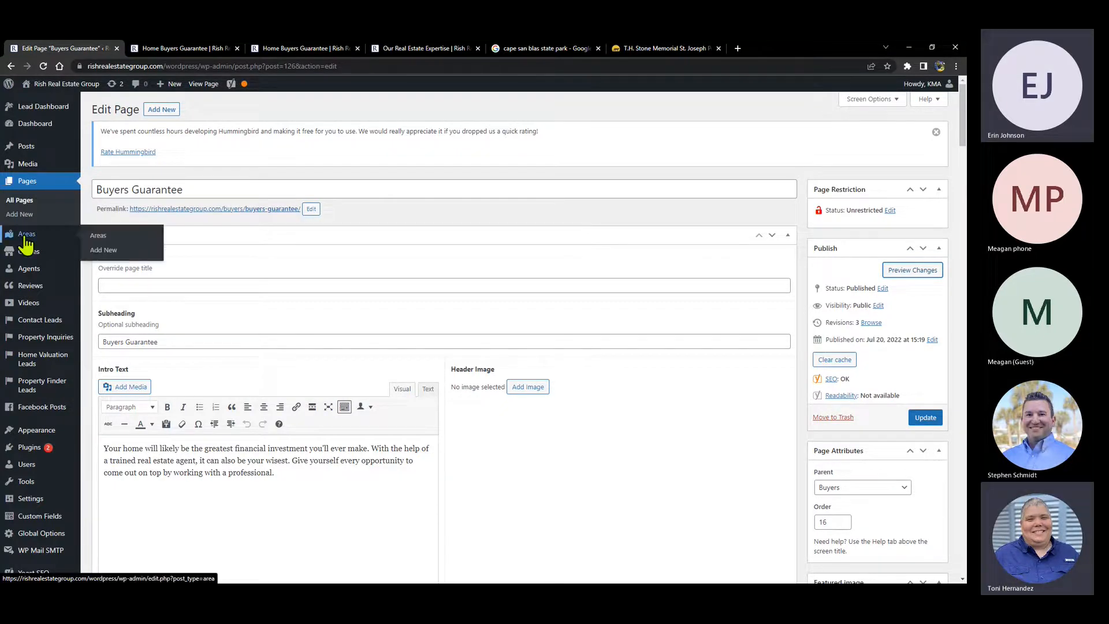
click(27, 242)
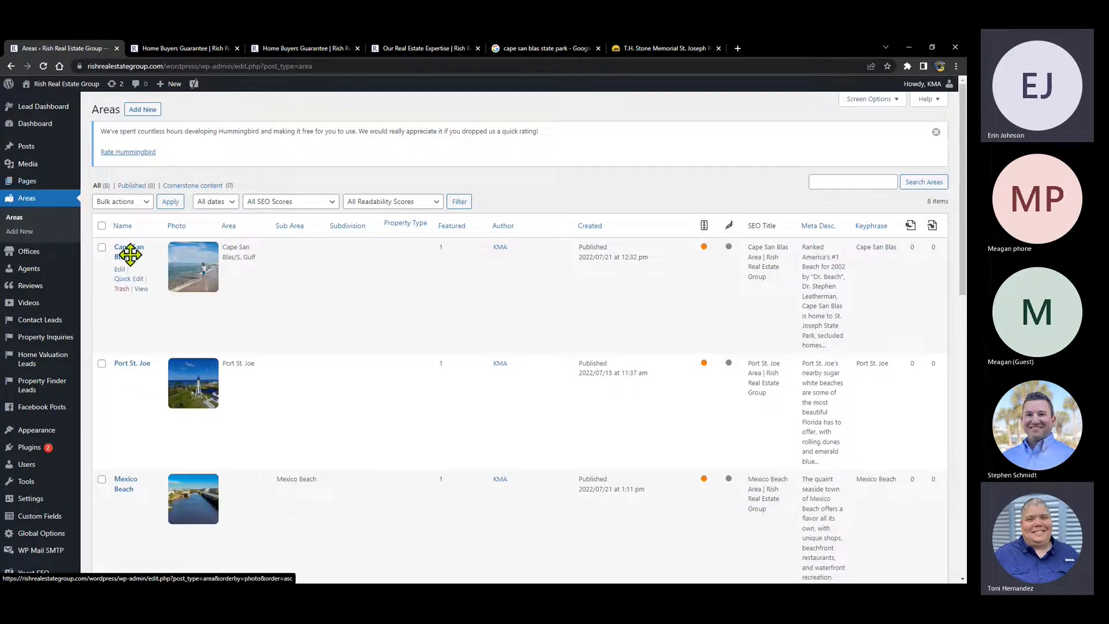
click(121, 253)
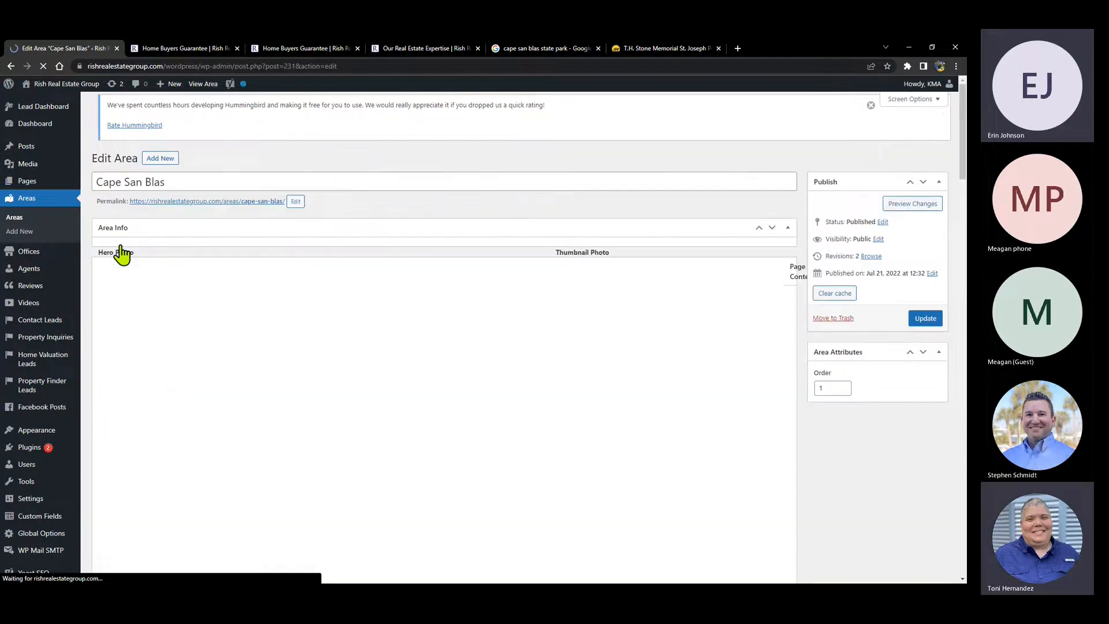
scroll(341, 289, down, 10)
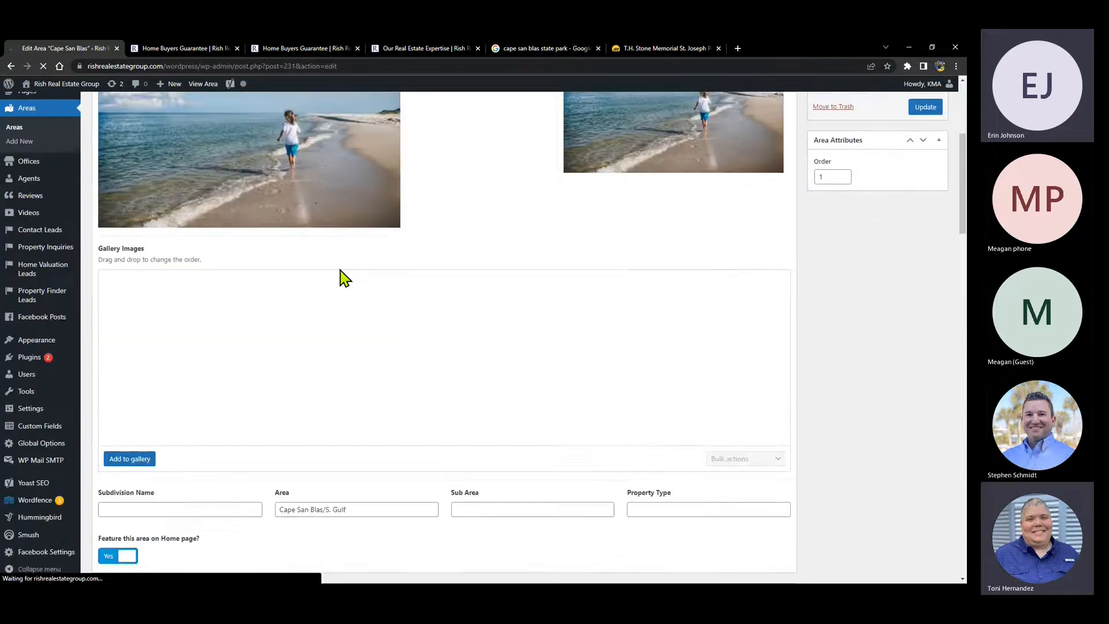
scroll(341, 278, down, 5)
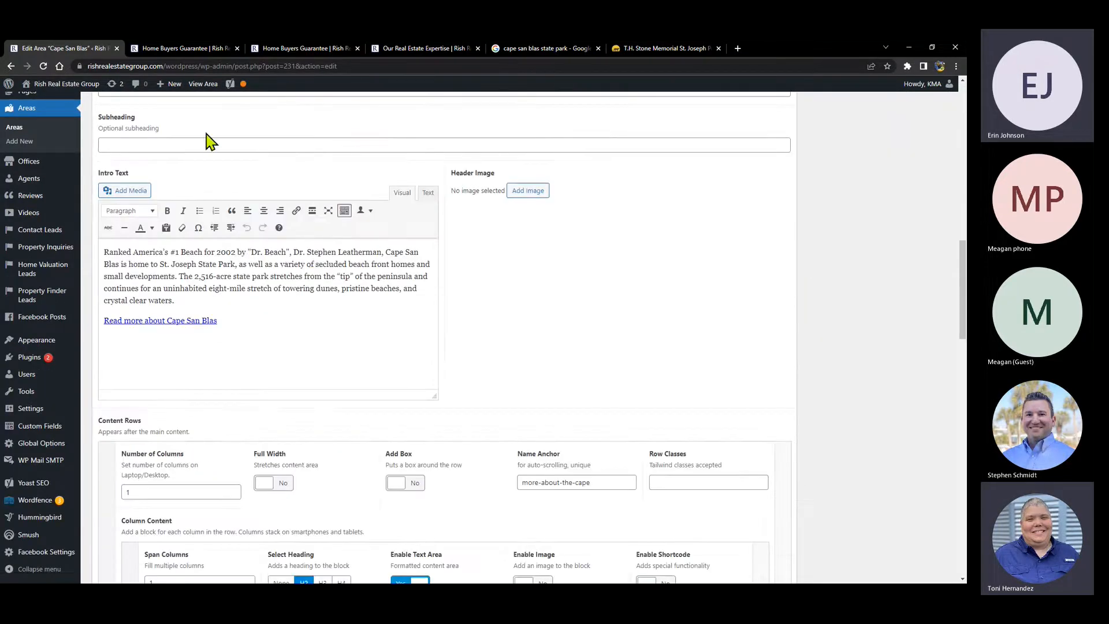
scroll(247, 171, up, 5)
scroll(246, 170, up, 10)
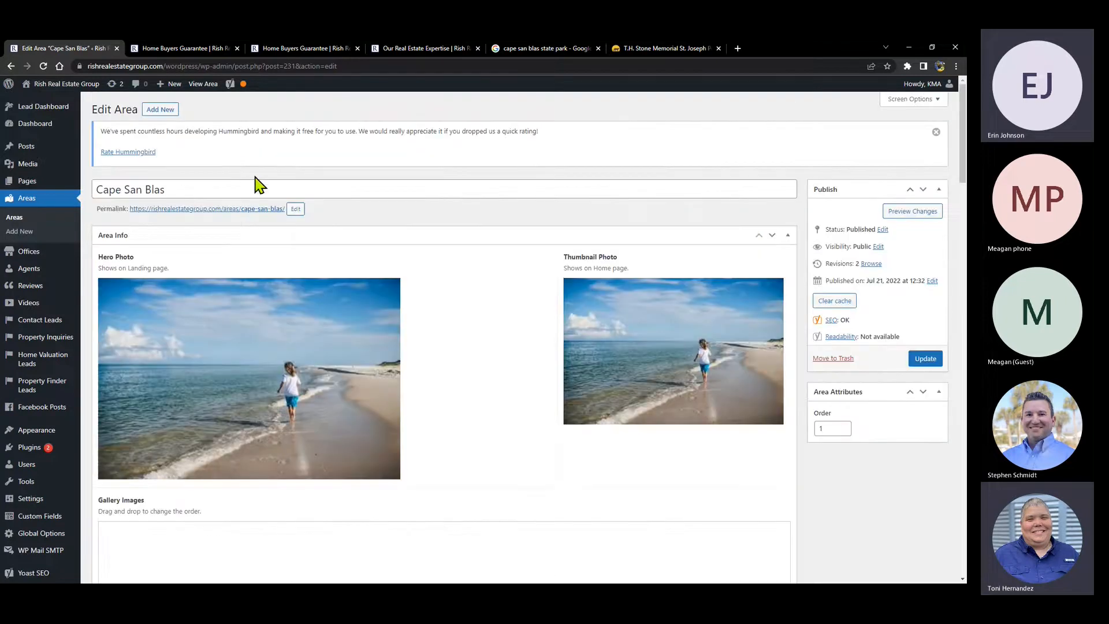
click(178, 48)
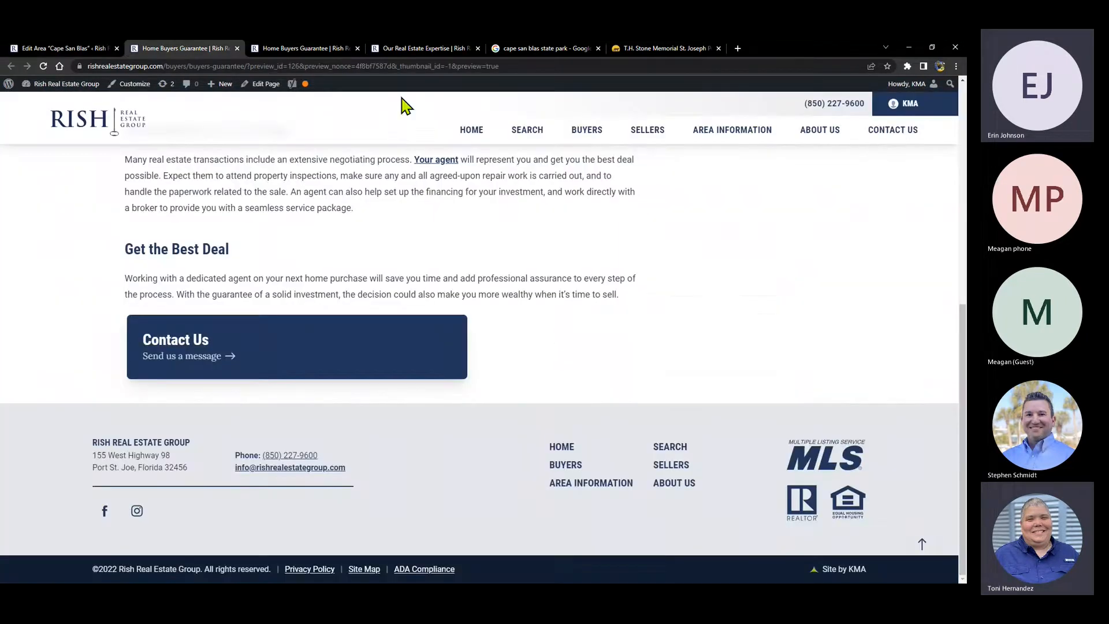
- View the live Cape San Blas page down to The Forgotten Coast, then return to its editor
mouse_move(679, 152)
mouse_move(626, 135)
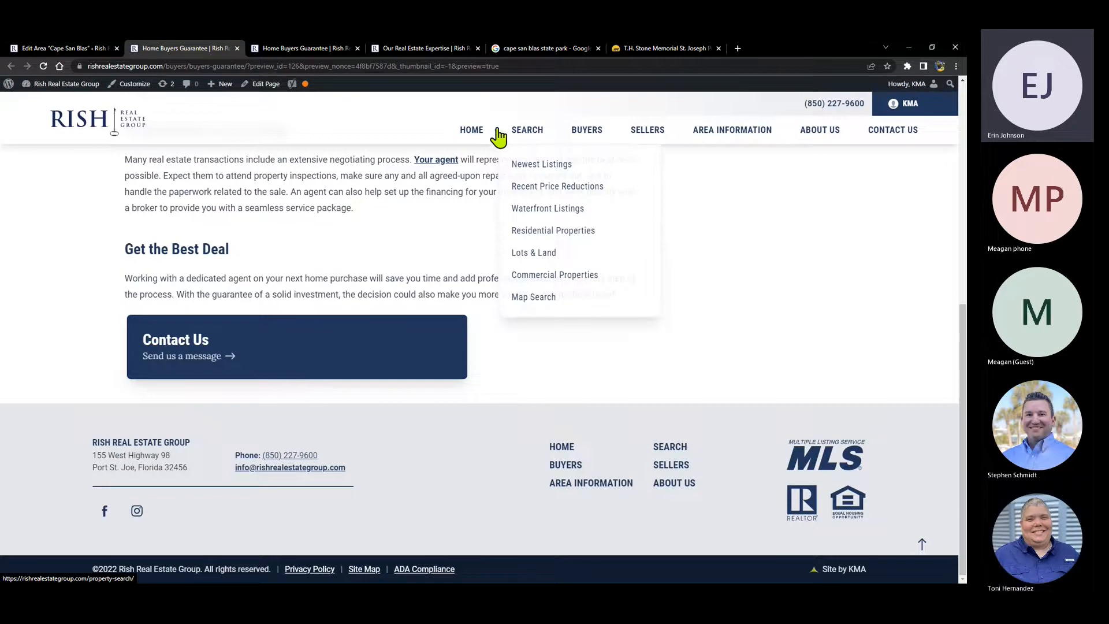
mouse_move(722, 136)
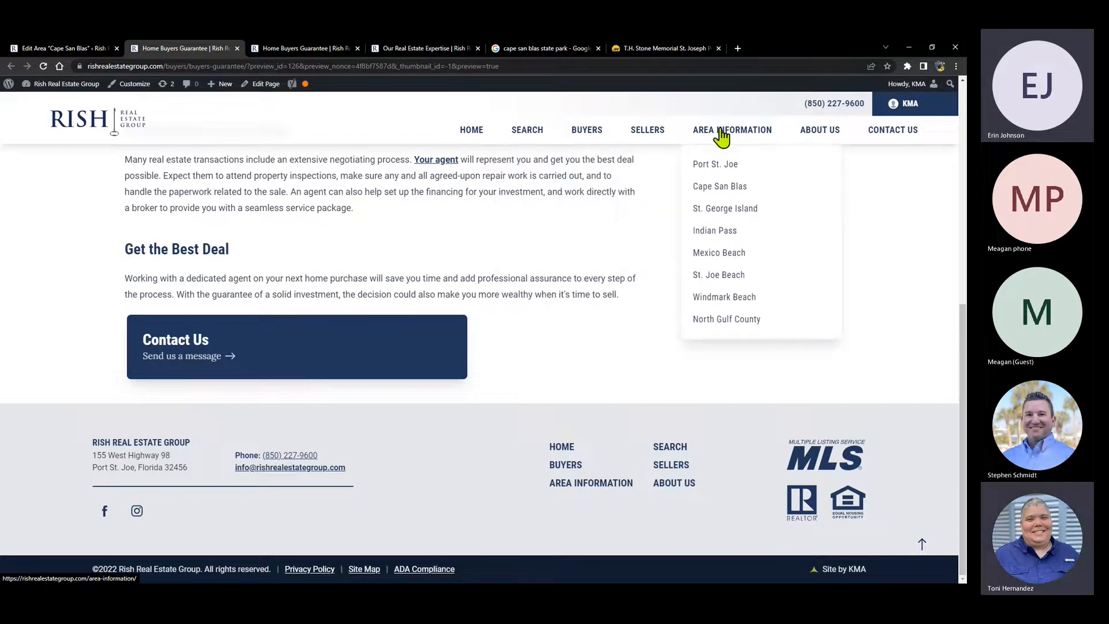
click(722, 187)
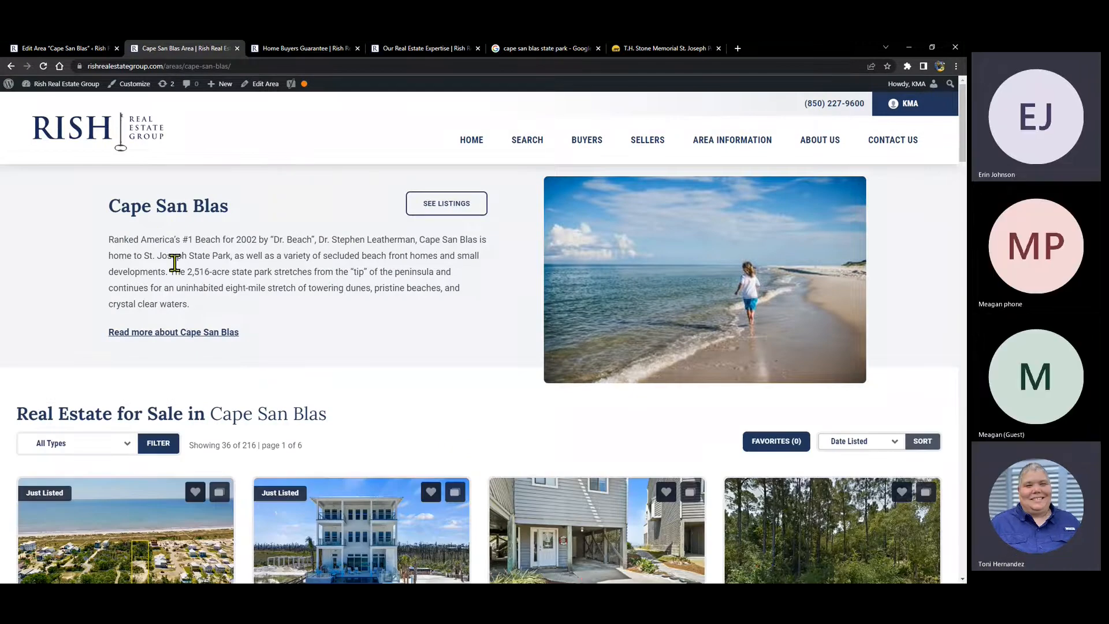
drag(201, 312, 109, 236)
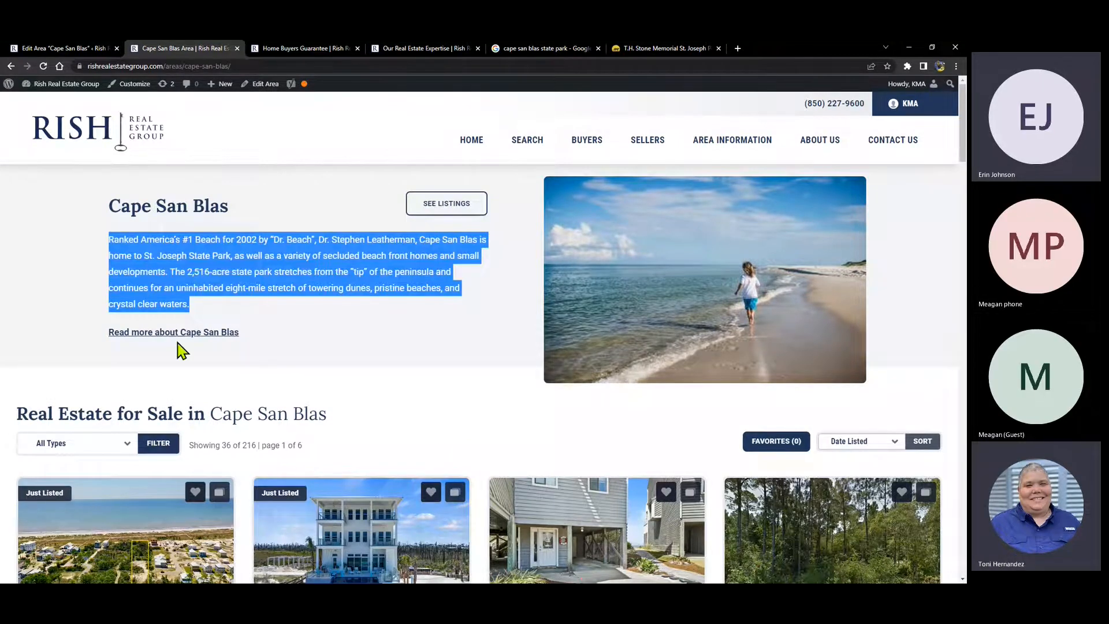
click(164, 334)
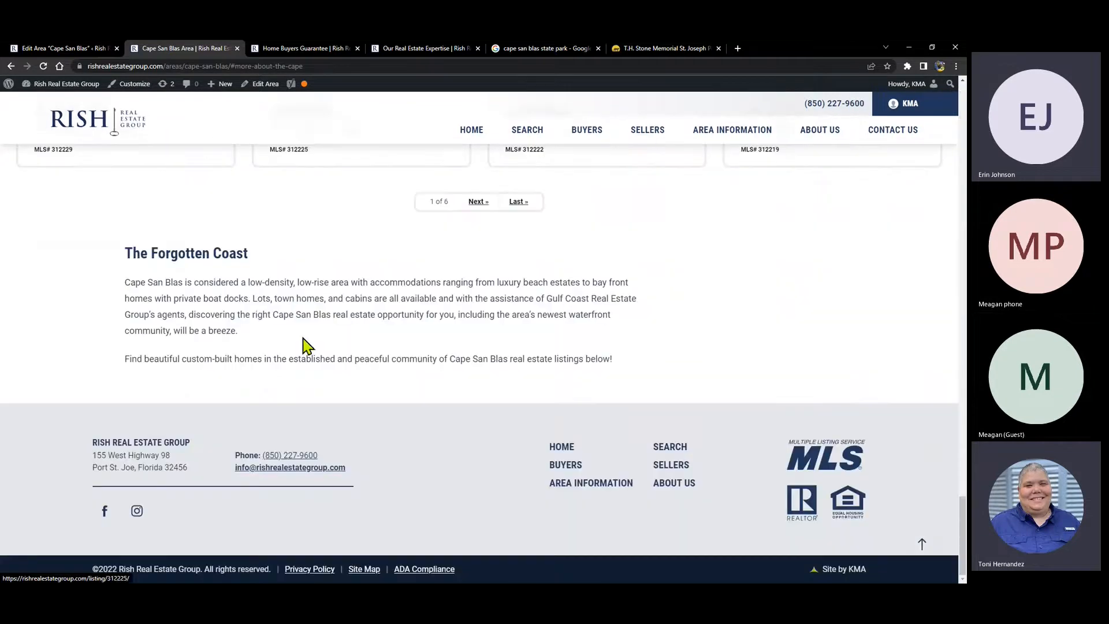
scroll(321, 235, up, 4)
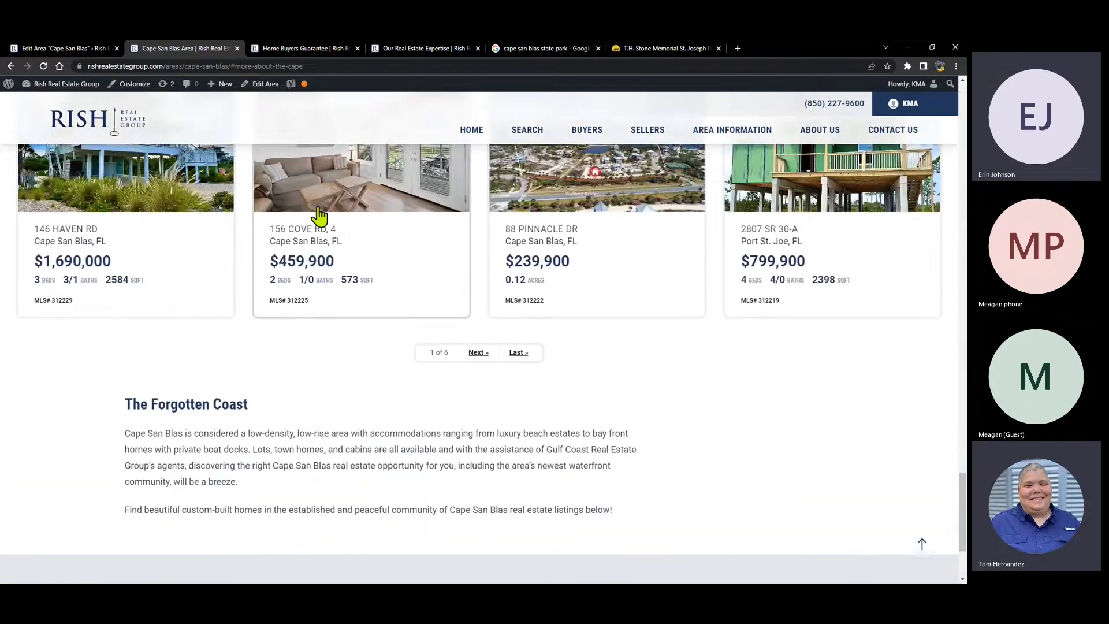
scroll(319, 211, down, 3)
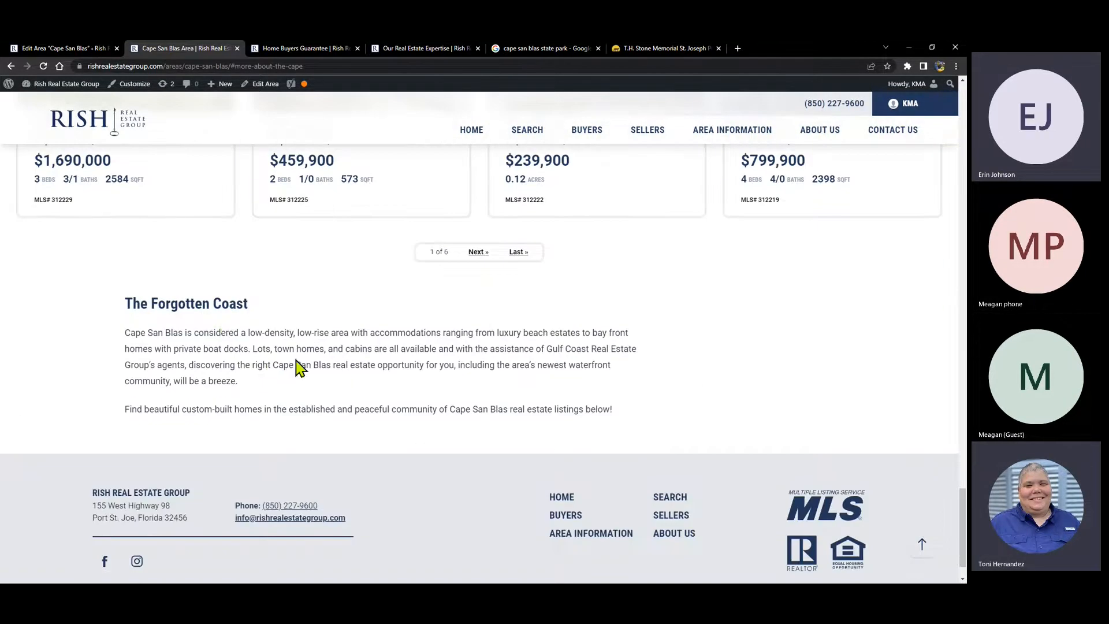
click(68, 47)
scroll(483, 287, down, 3)
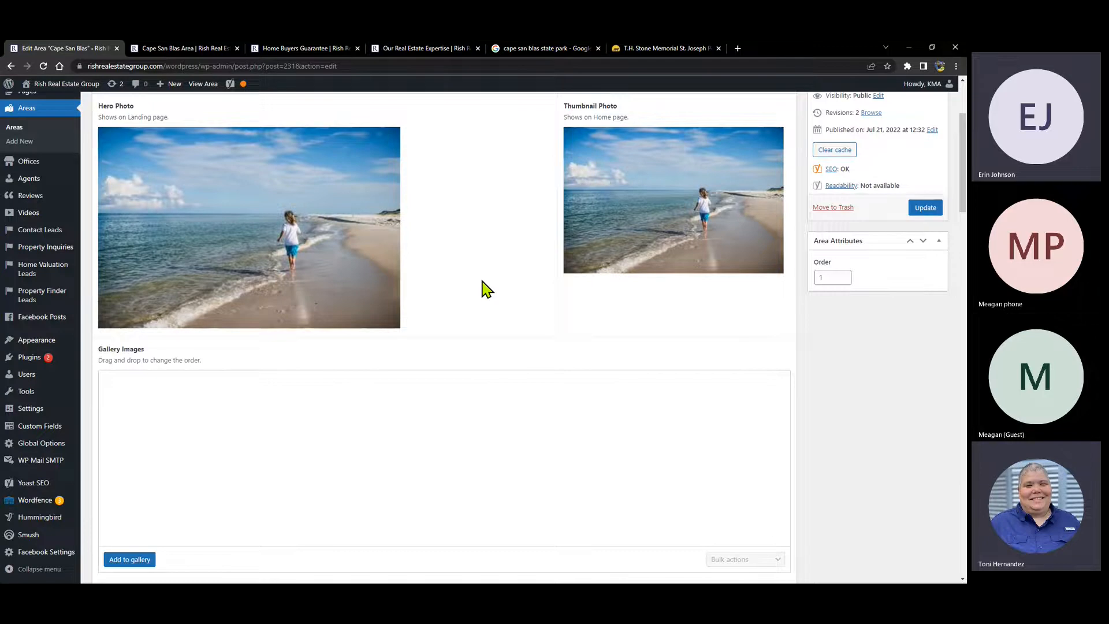
- Check the 'Ranked America's #1 Beach' intro phrase and content rows, then view the live page
scroll(478, 243, up, 3)
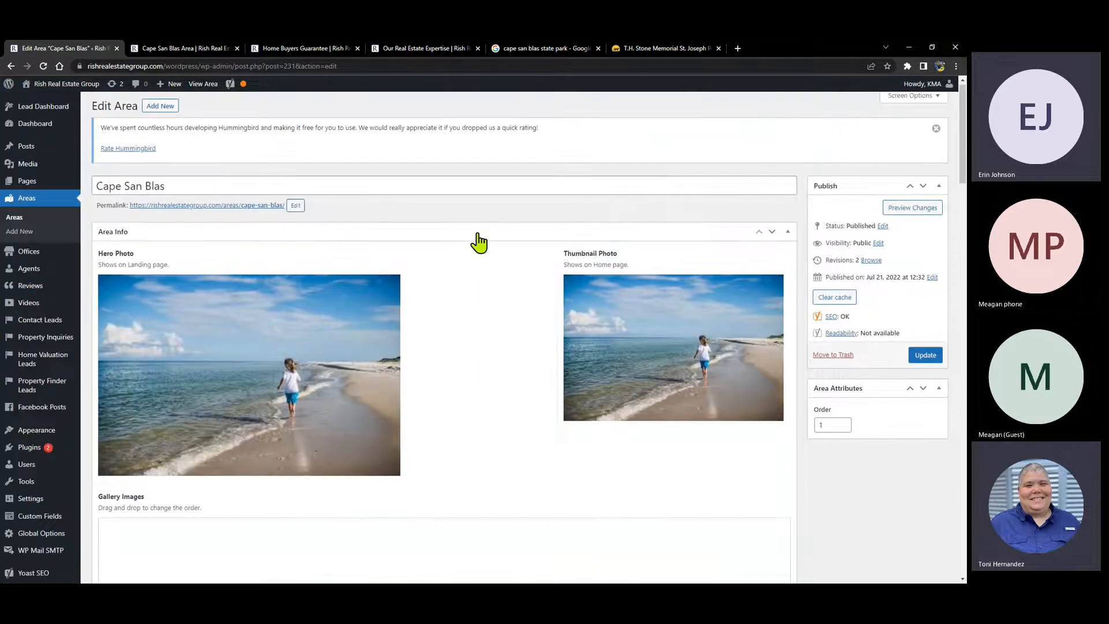
scroll(479, 242, down, 10)
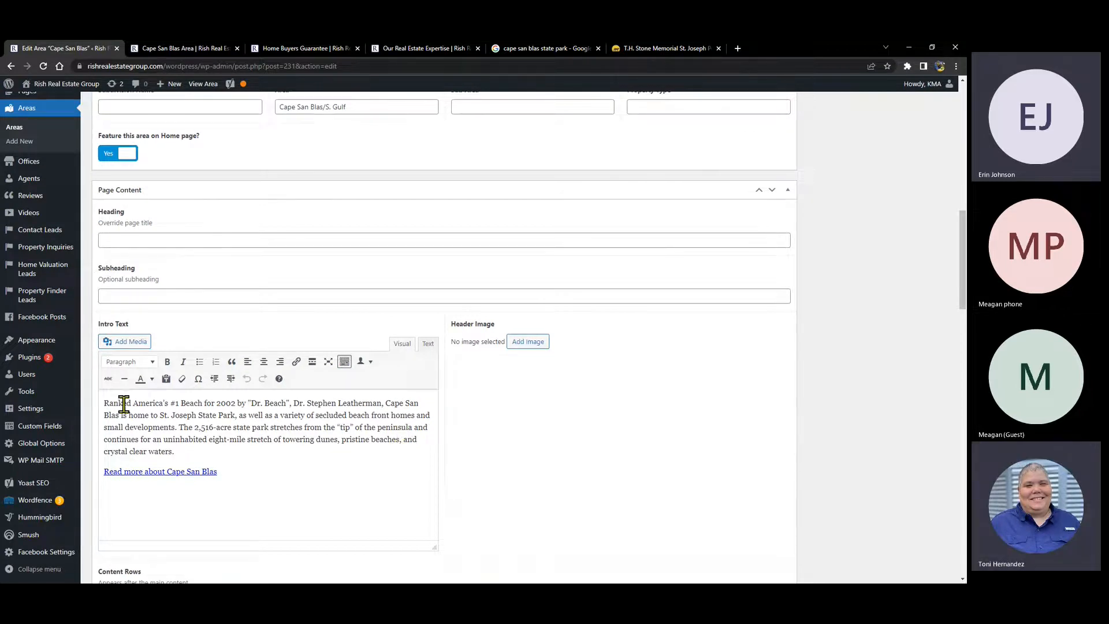
drag(104, 405, 294, 404)
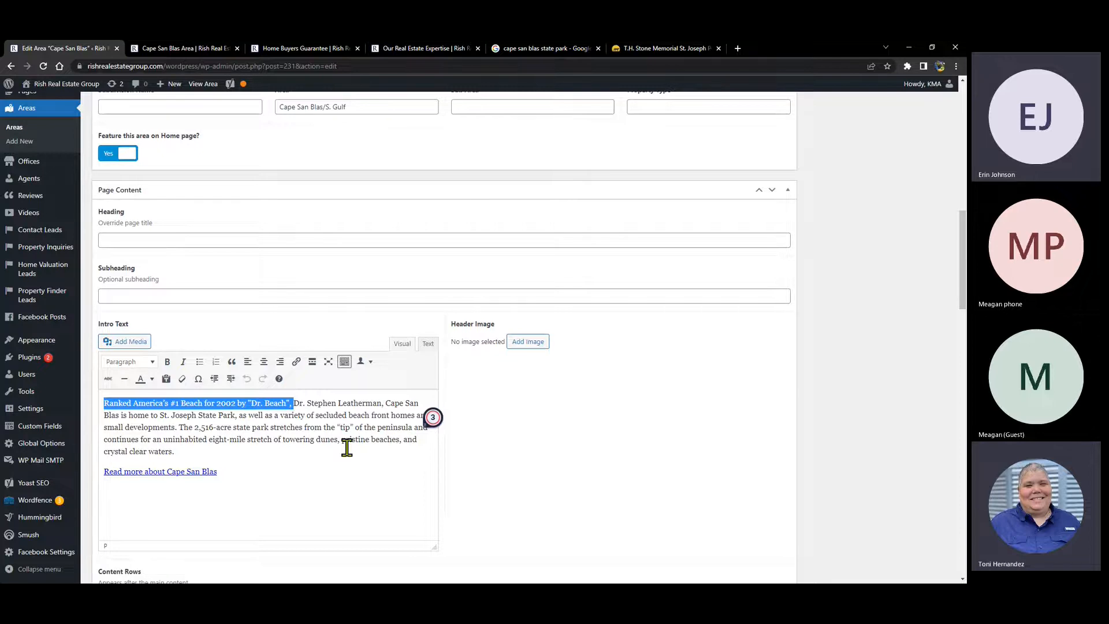
click(280, 437)
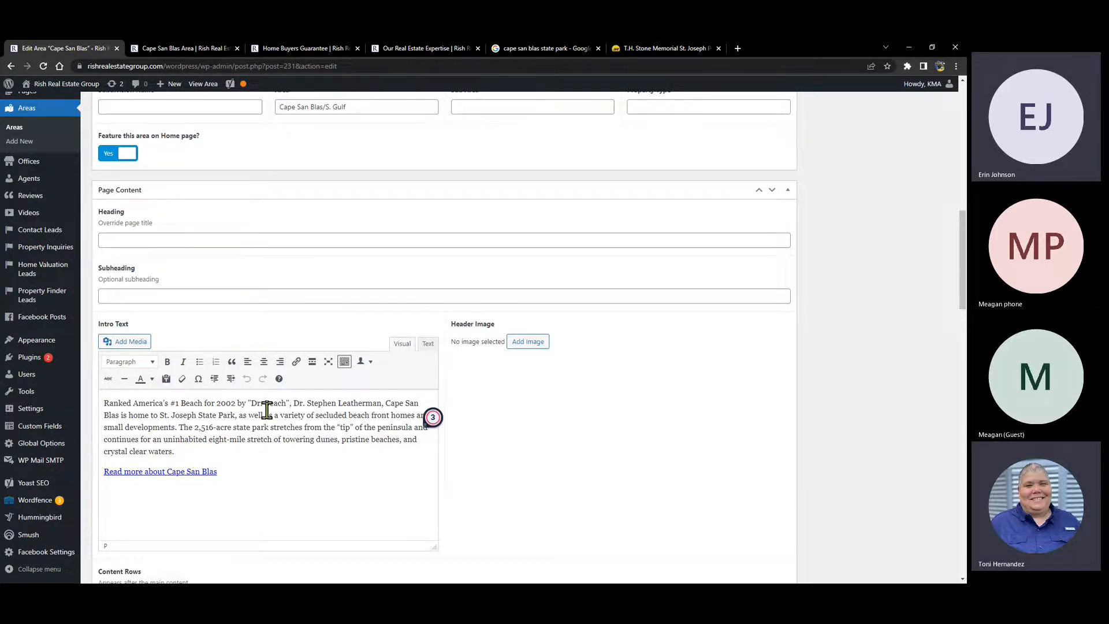
scroll(266, 411, down, 10)
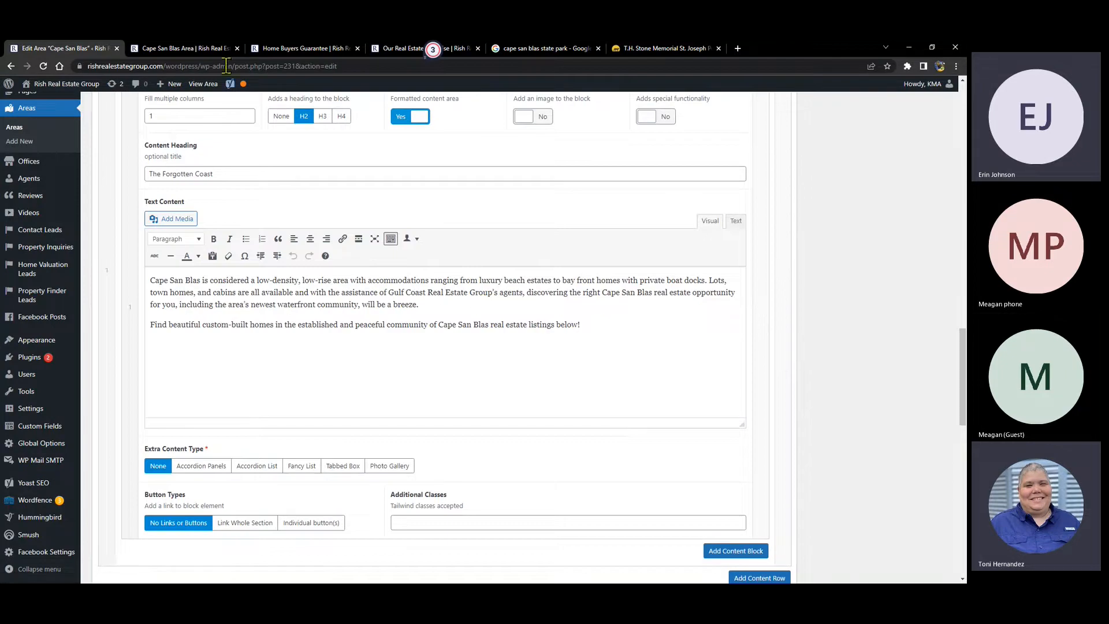
click(182, 49)
- Look at a Port St. Joe land listing, then return to the top of the Cape San Blas page
scroll(277, 264, up, 5)
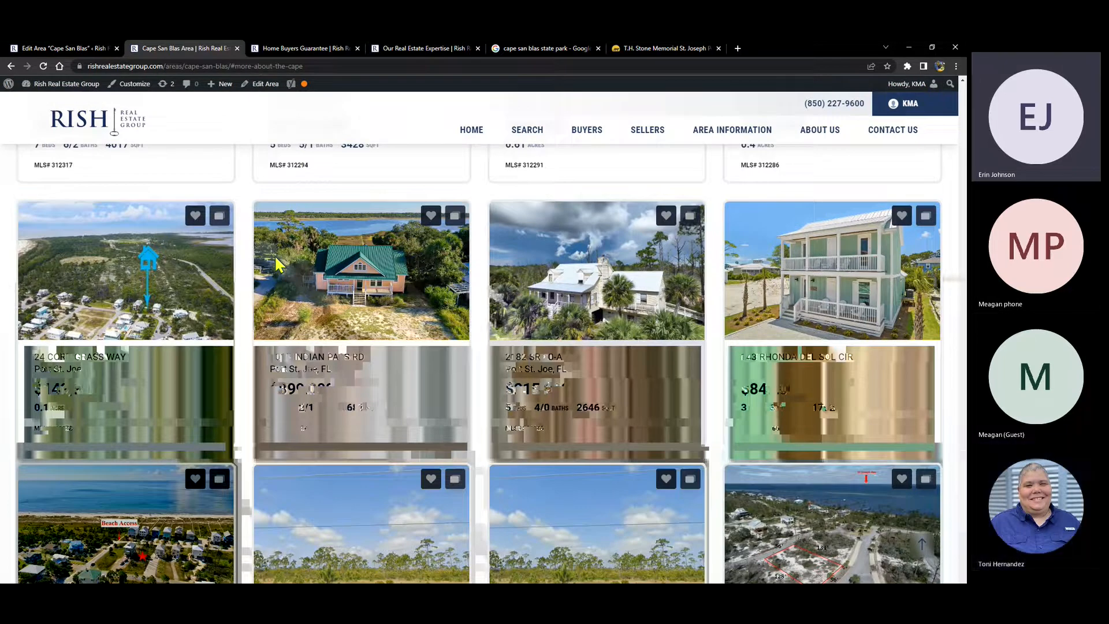
scroll(275, 255, up, 5)
click(889, 453)
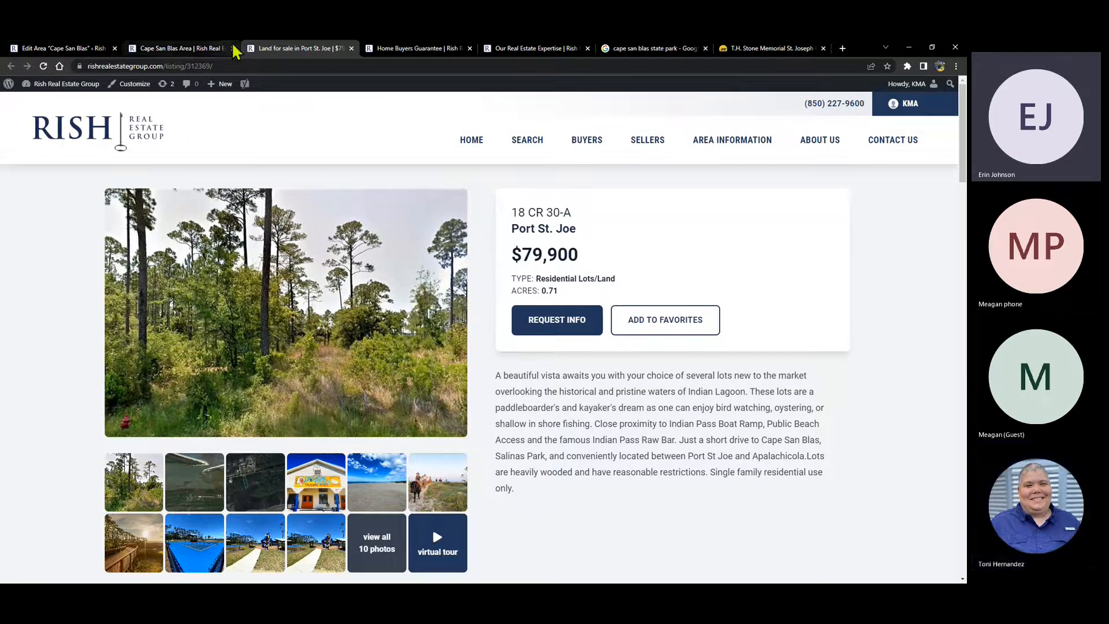
click(351, 49)
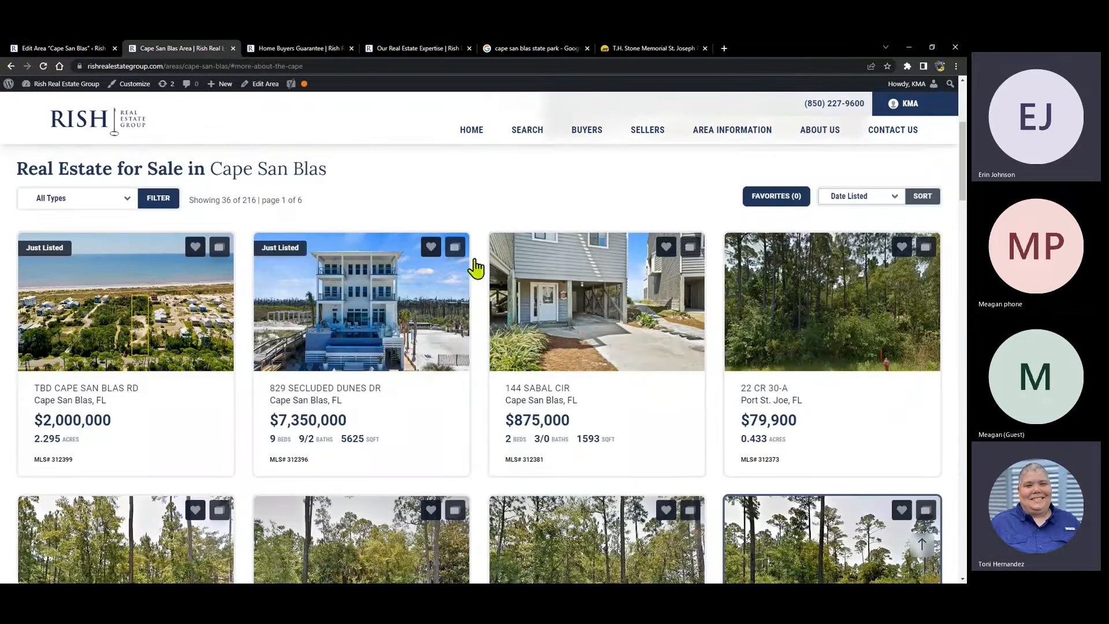
click(923, 547)
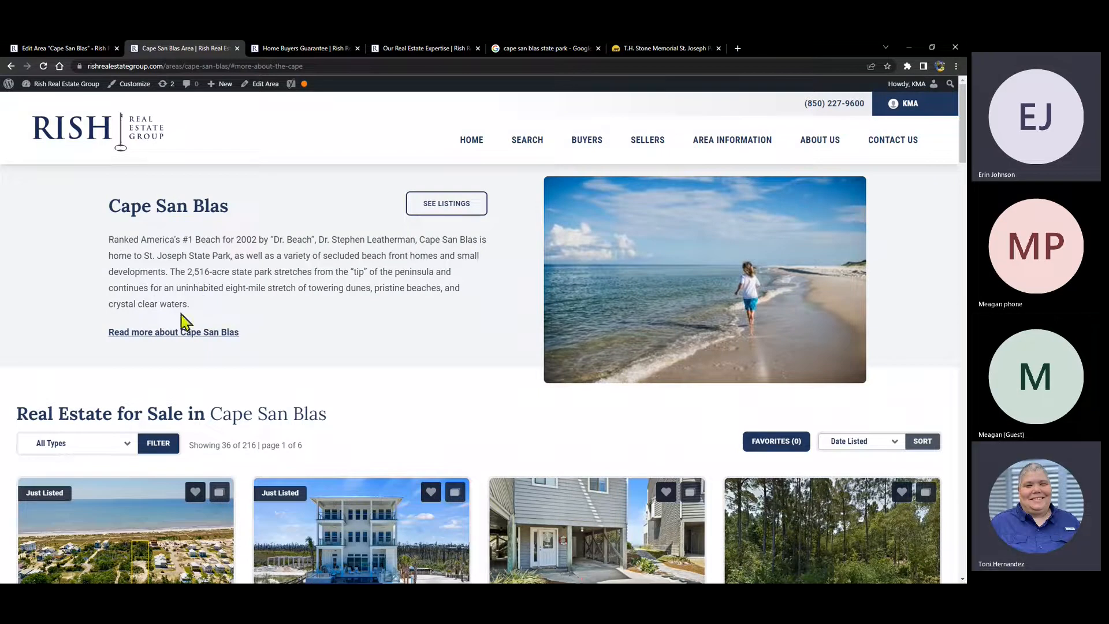
- Select both Forgotten Coast paragraphs on the live page and compare them in the area editor
click(56, 50)
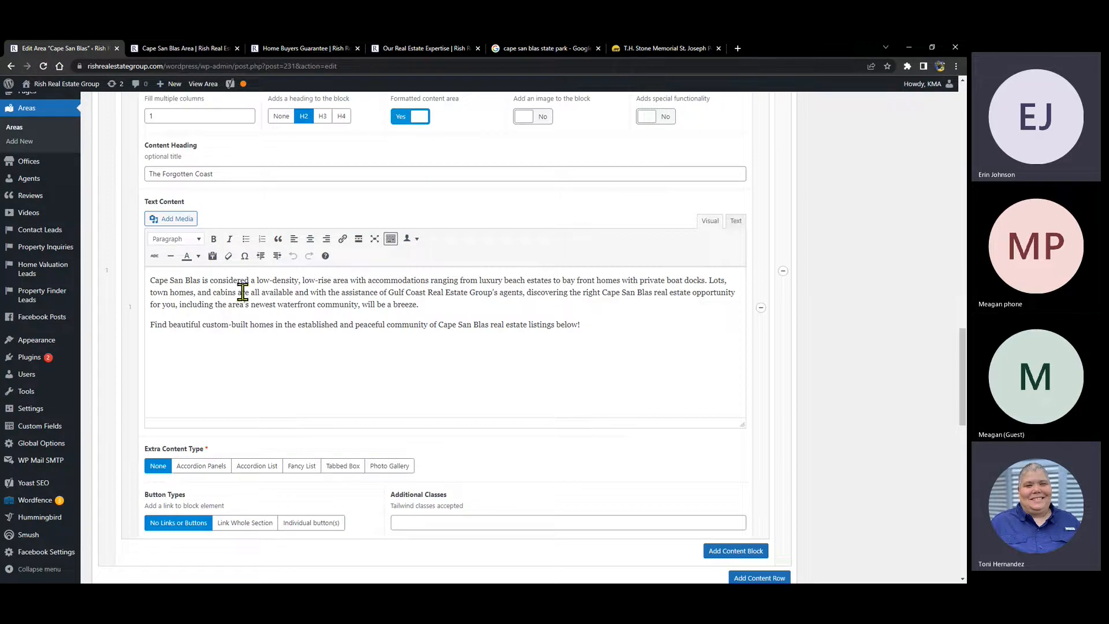
click(176, 50)
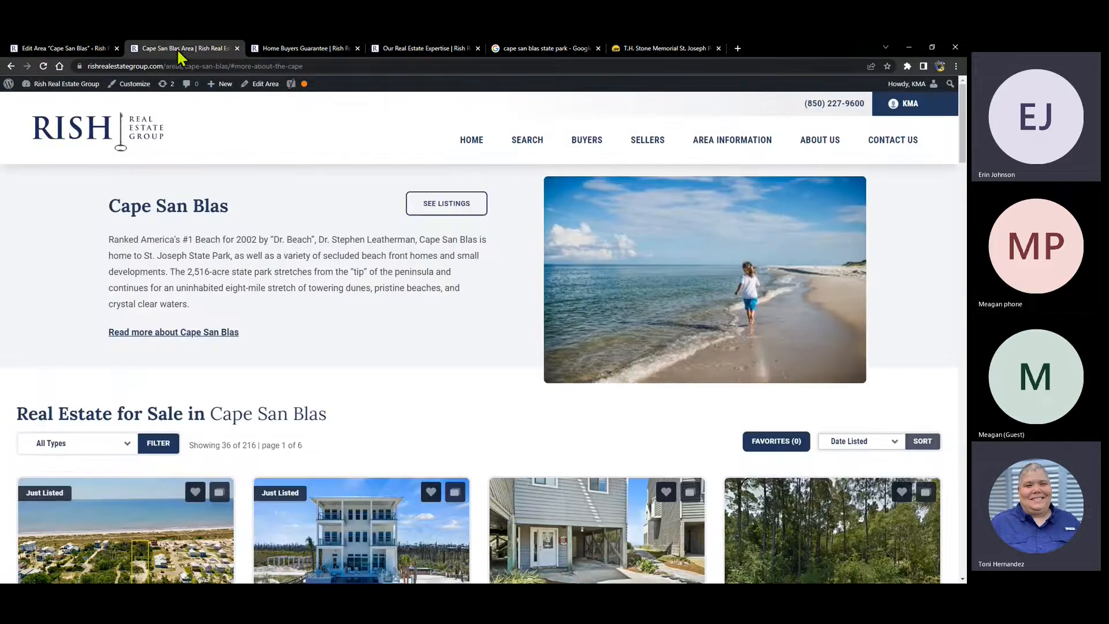
click(188, 333)
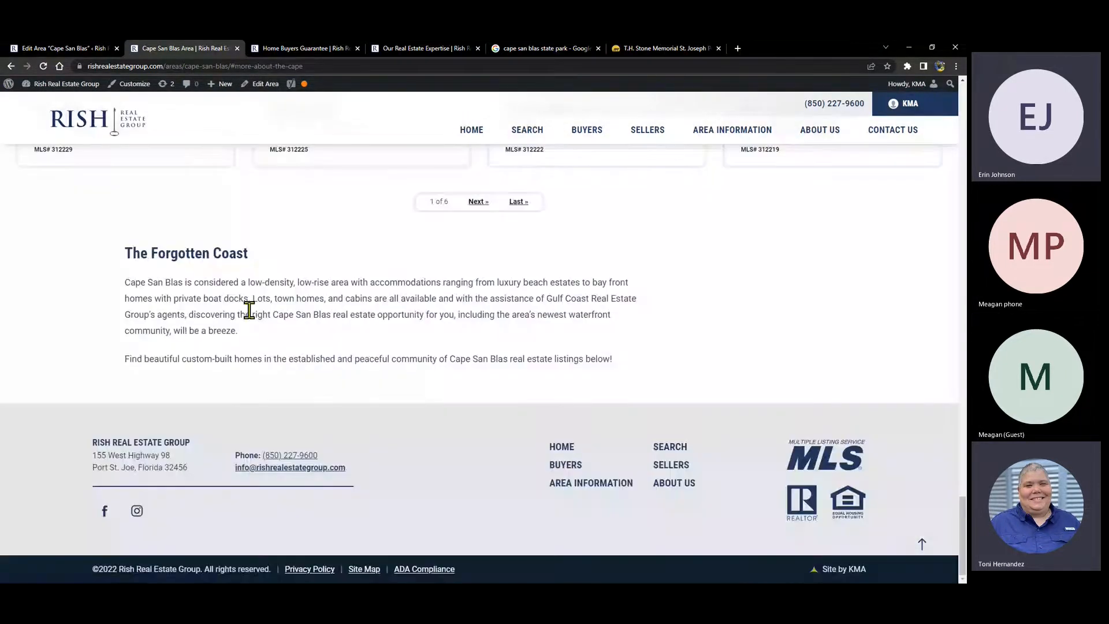
drag(128, 283, 654, 373)
click(36, 49)
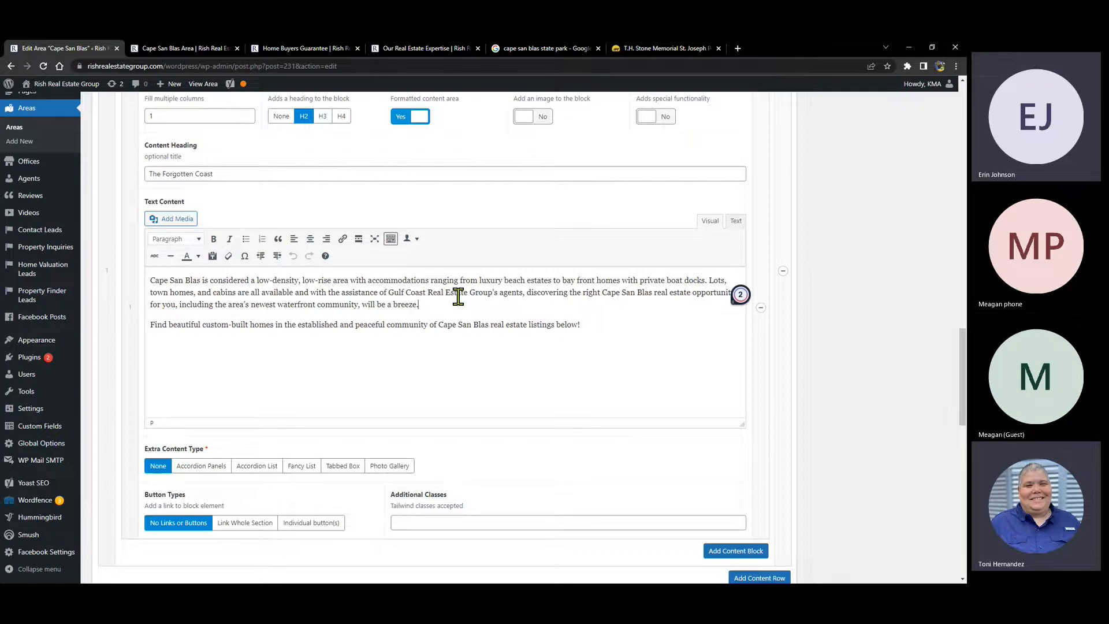
- Insert a blank line after 'will be a breeze.', then view the live Cape San Blas page from the top
key(Return)
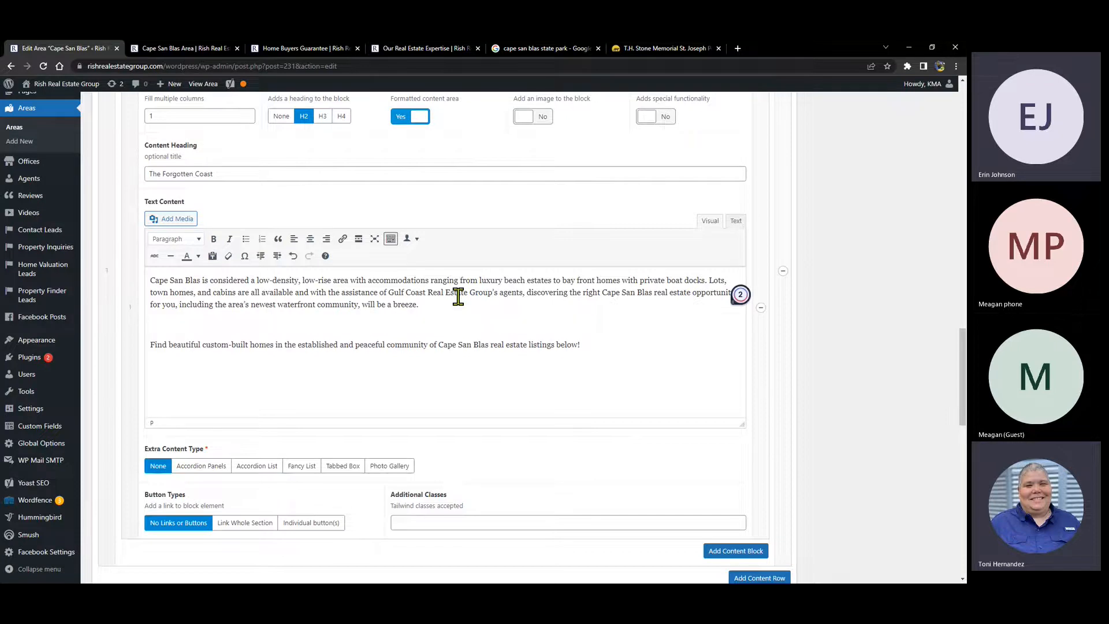
click(173, 48)
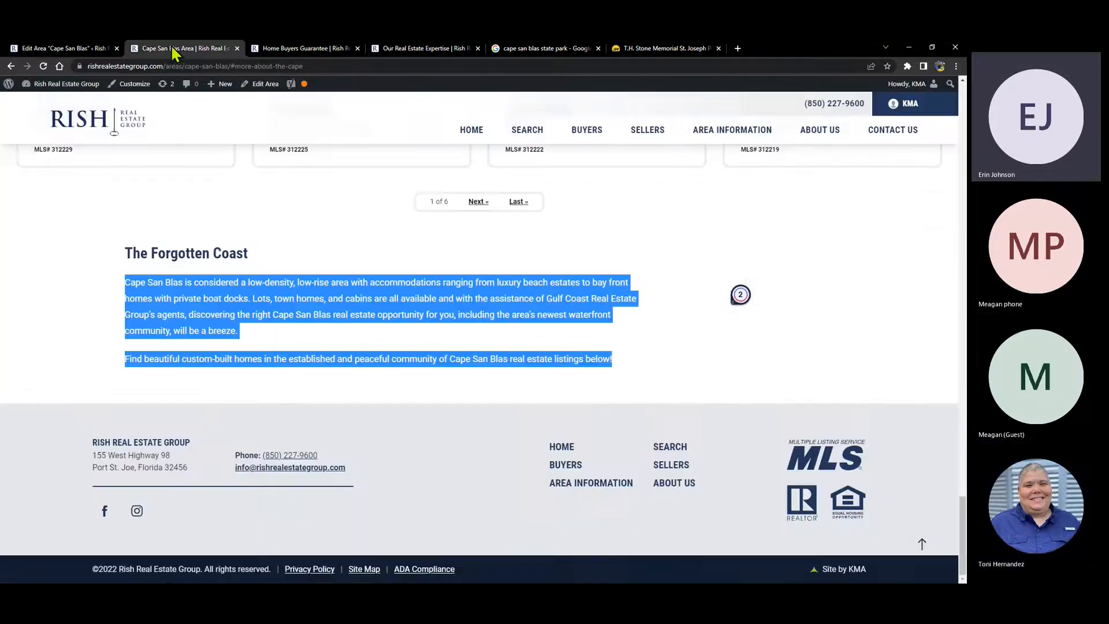
click(313, 338)
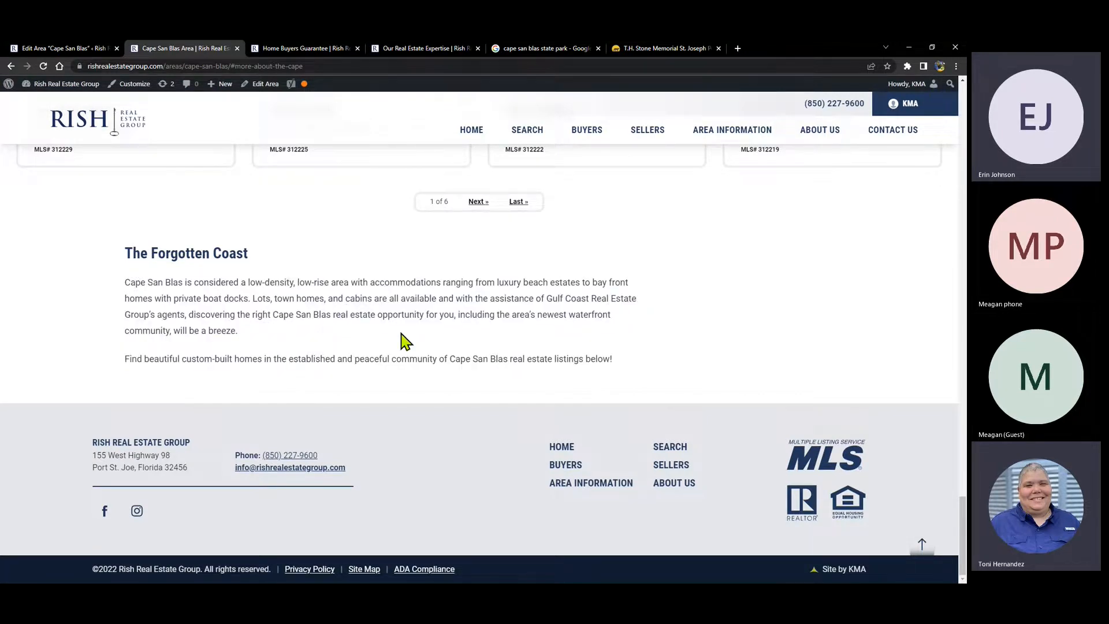
click(922, 549)
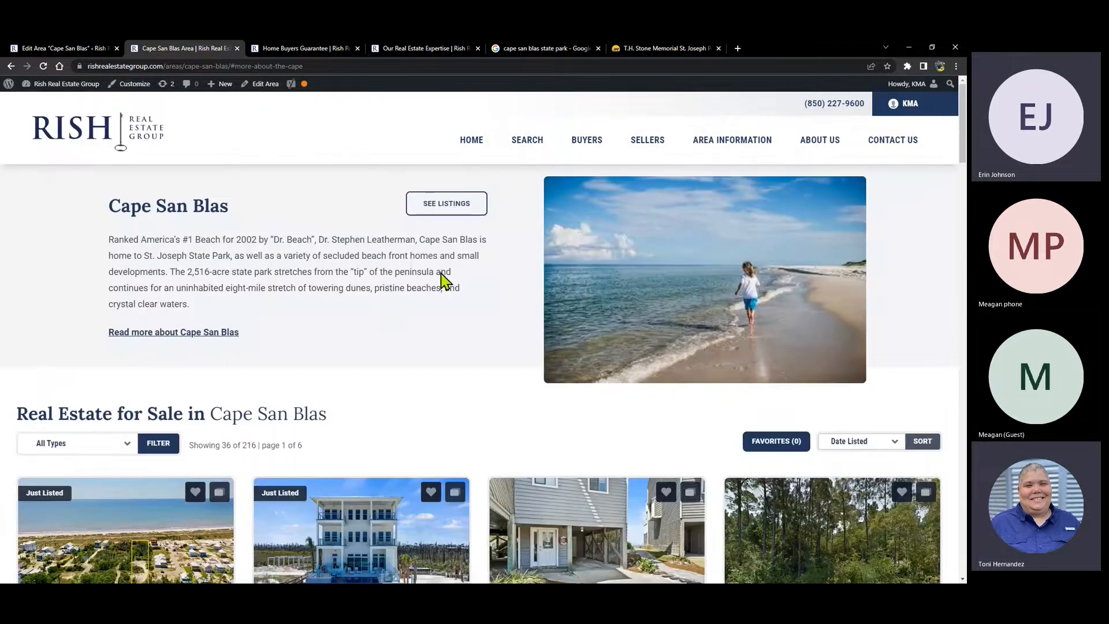
scroll(456, 312, down, 3)
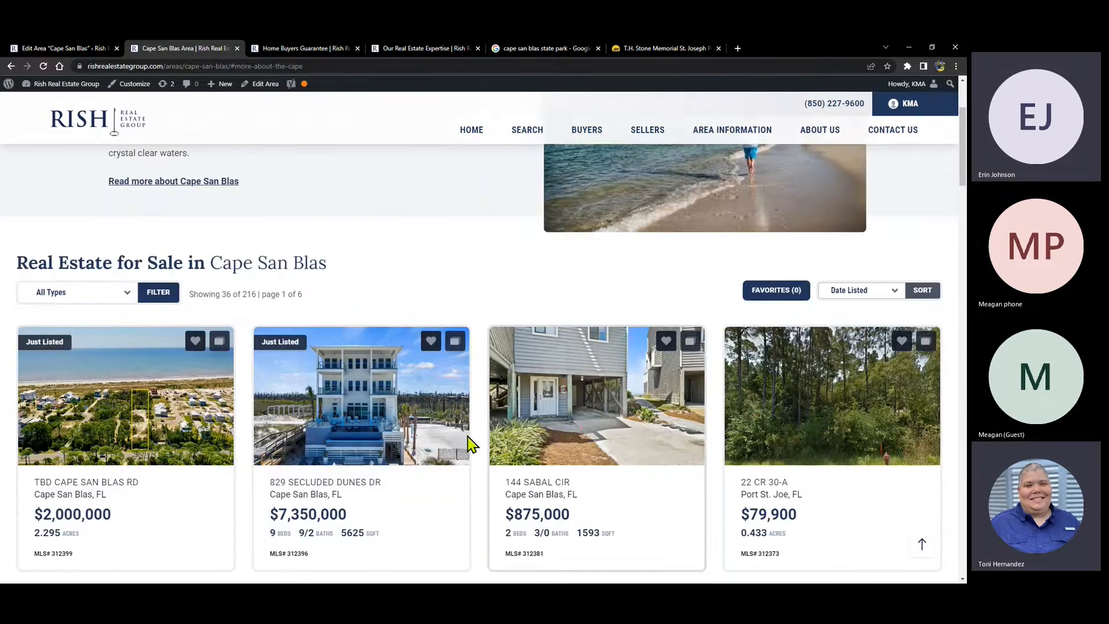
scroll(310, 293, up, 3)
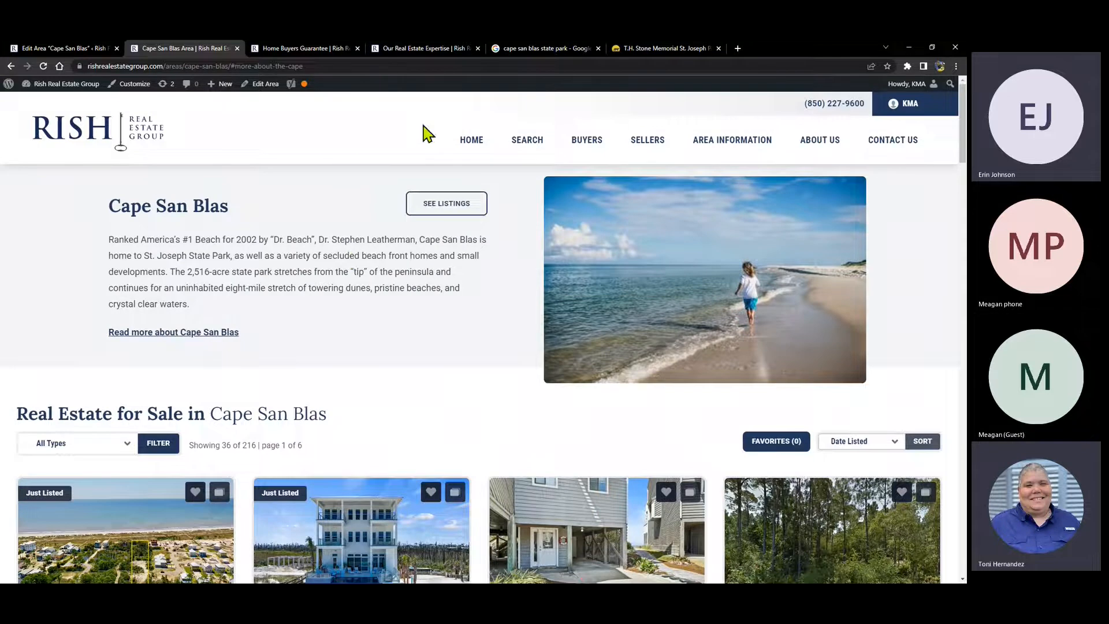
- Read the live Port St. Joe page's full description, then return to the Cape San Blas editor
mouse_move(725, 141)
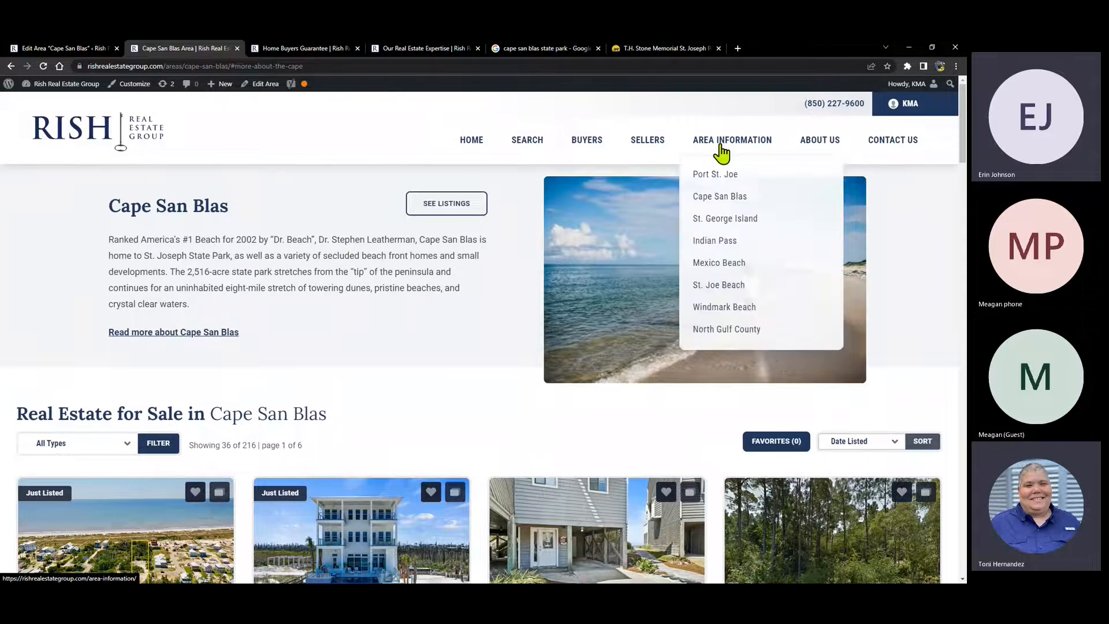
click(719, 175)
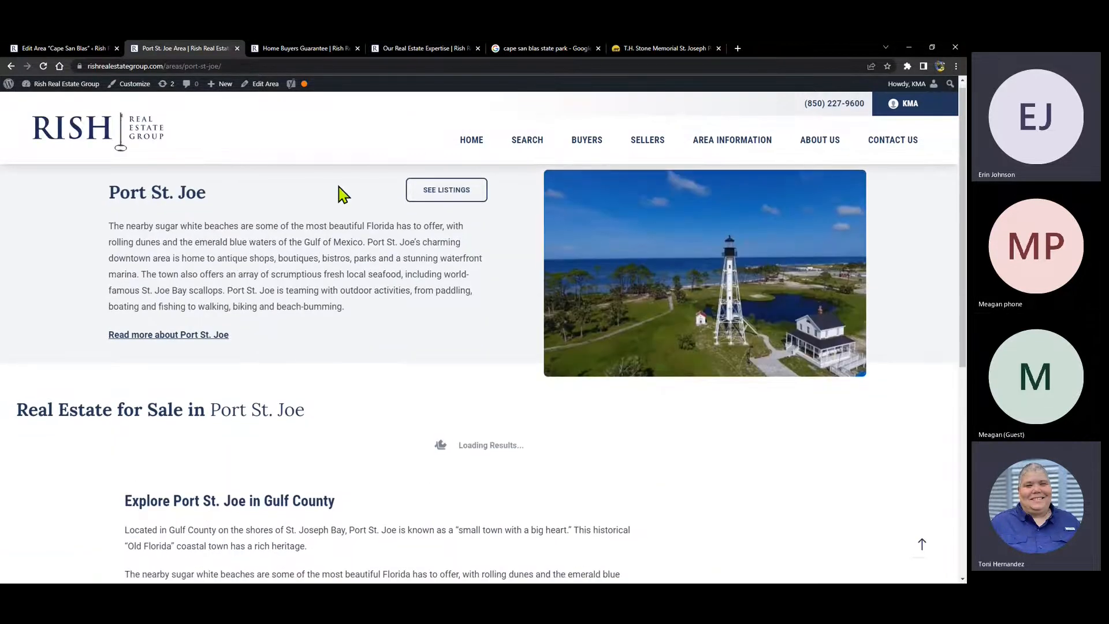
scroll(347, 220, down, 4)
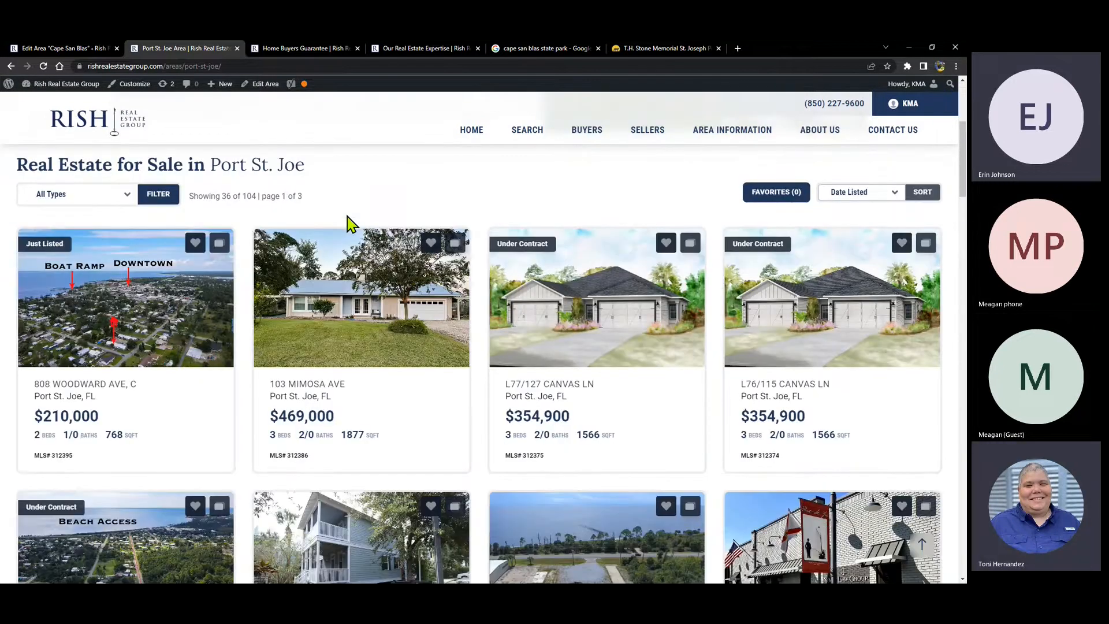
scroll(354, 295, up, 3)
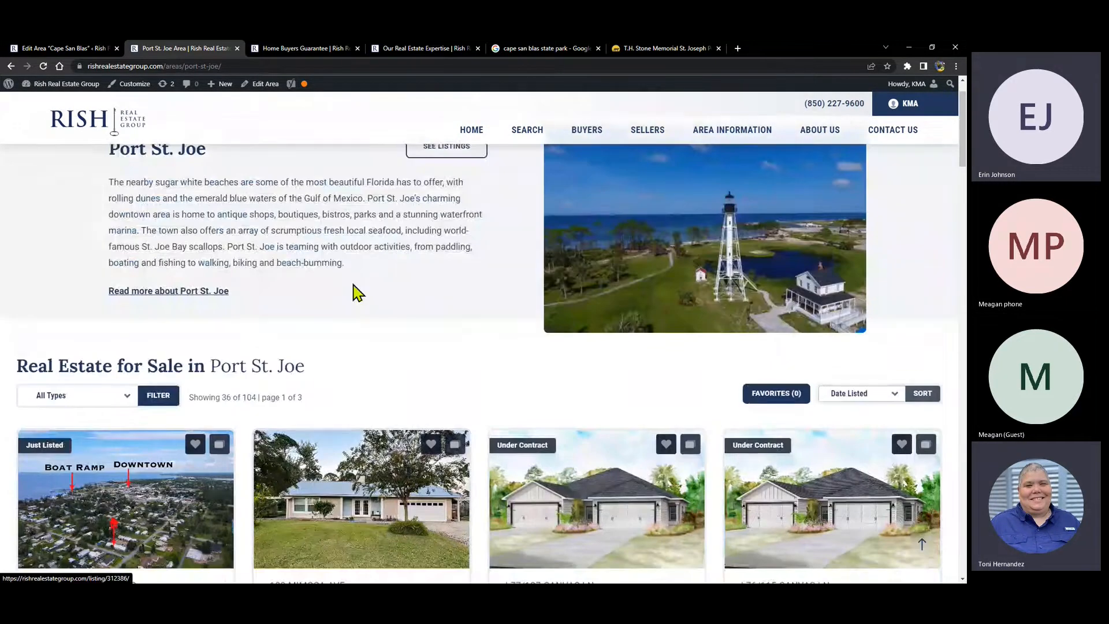
scroll(354, 293, down, 4)
scroll(354, 293, up, 3)
click(164, 291)
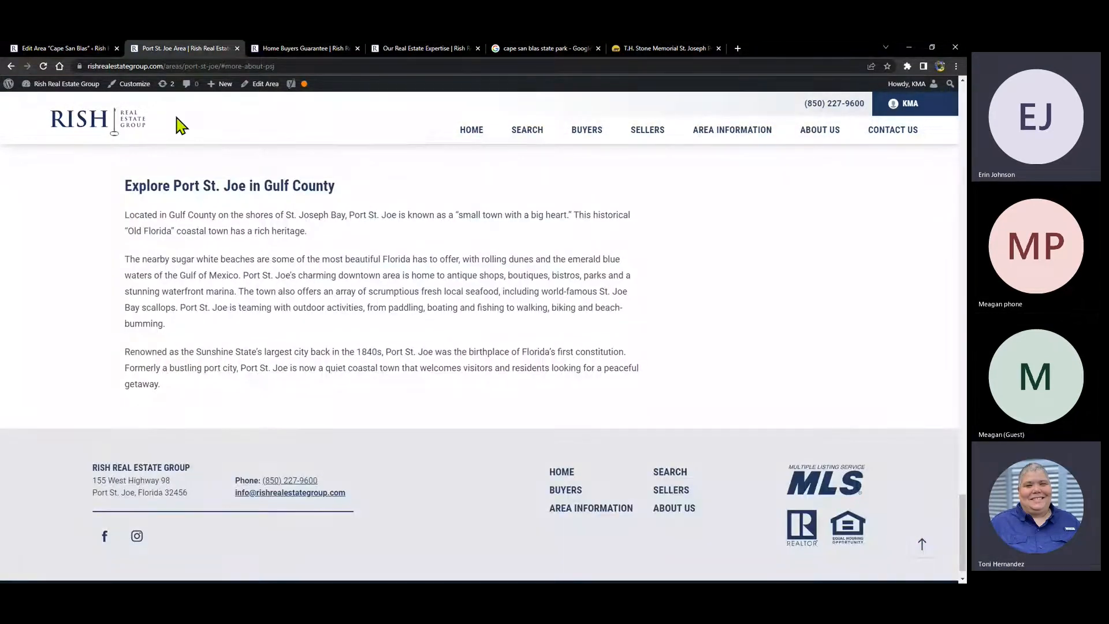
click(61, 50)
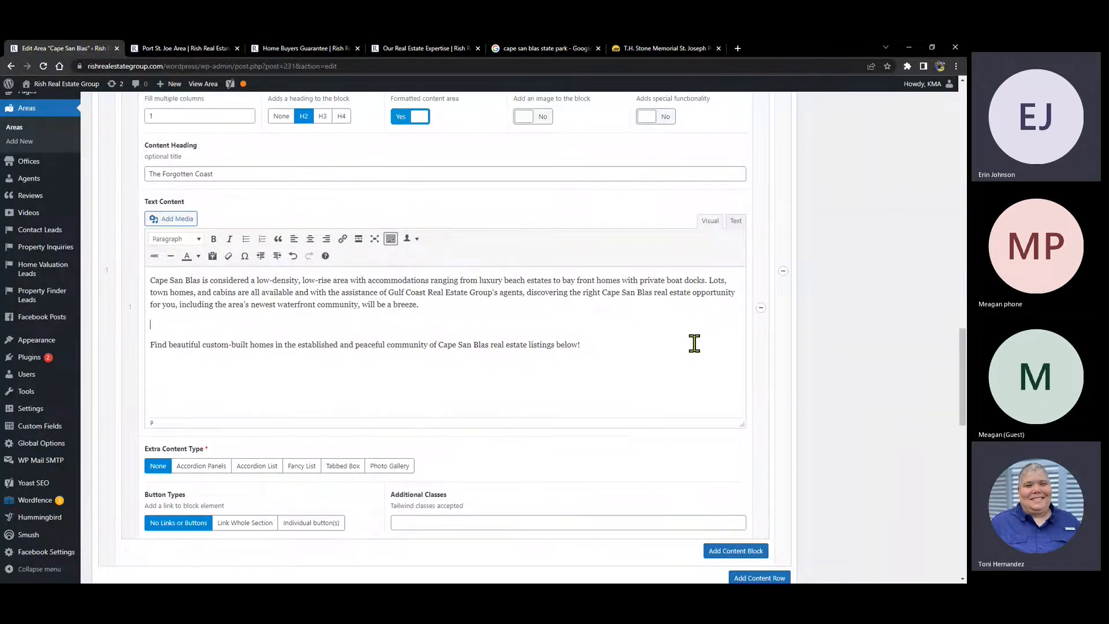
- Scroll the Cape San Blas editor to the top, glance at the live site, then come back
drag(963, 402, 963, 144)
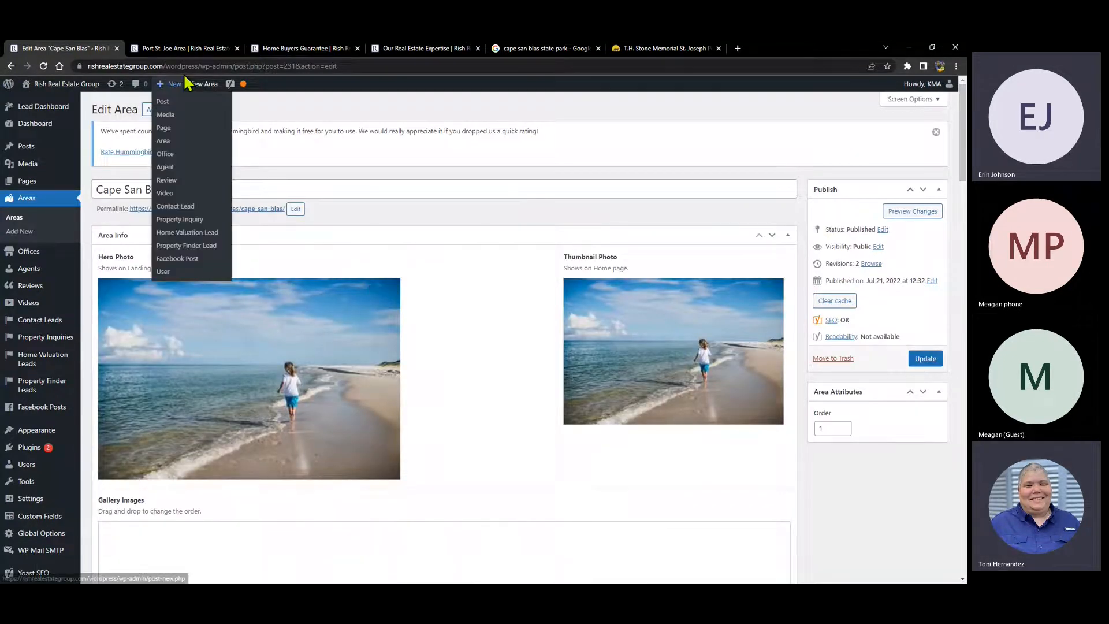
click(186, 50)
mouse_move(789, 134)
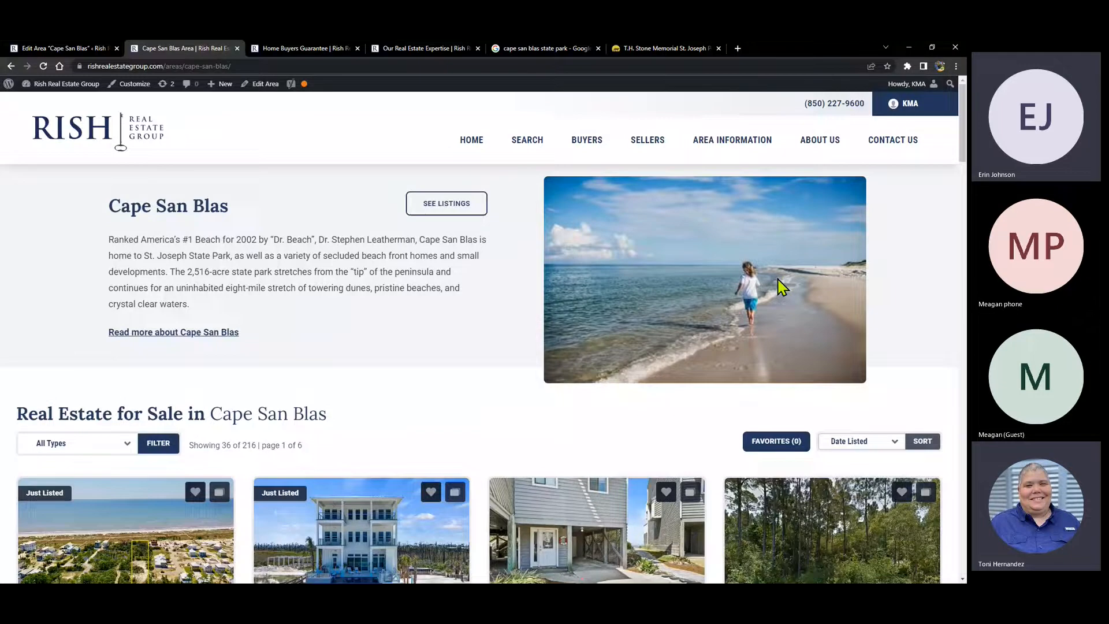
click(65, 48)
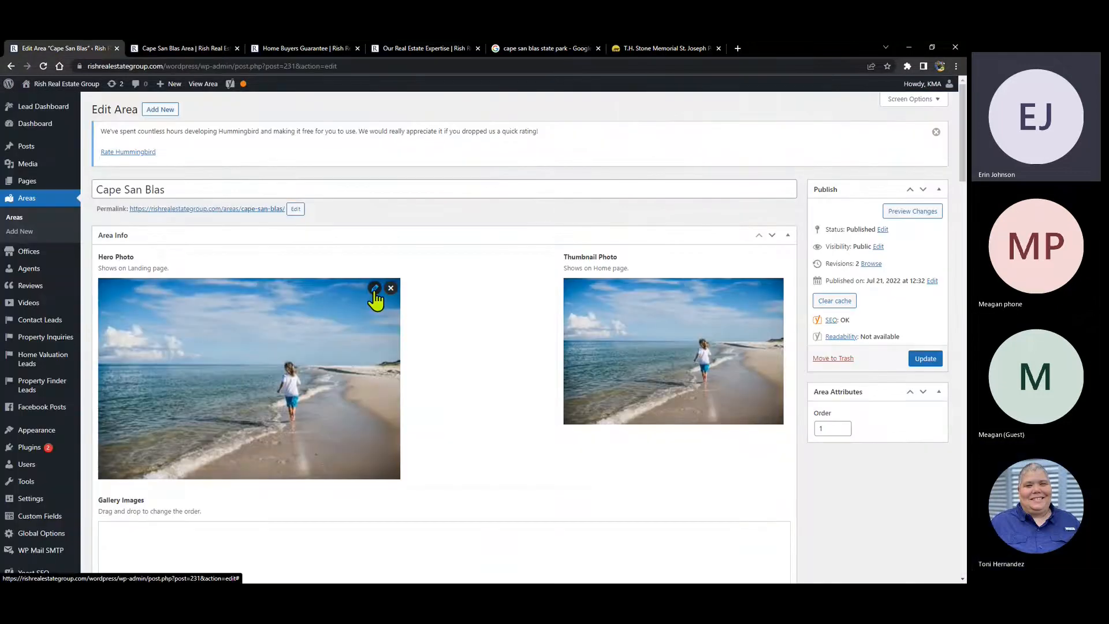
- Open the hero photo's details, check its 2048 × 1366 size, and launch the image editor
click(375, 288)
drag(306, 192, 366, 198)
click(308, 191)
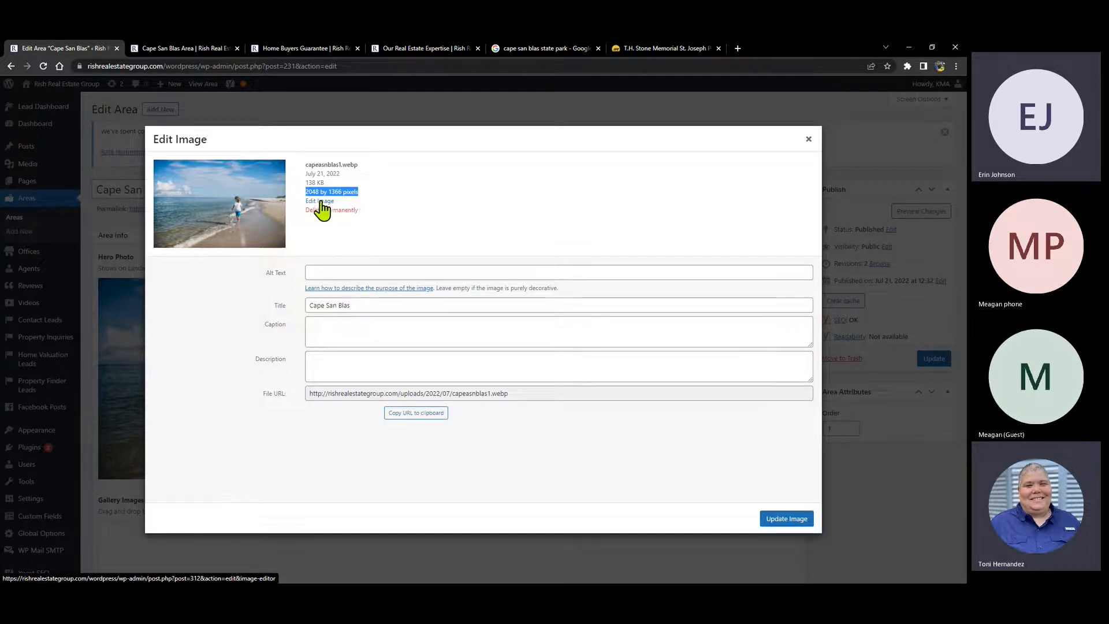
click(321, 201)
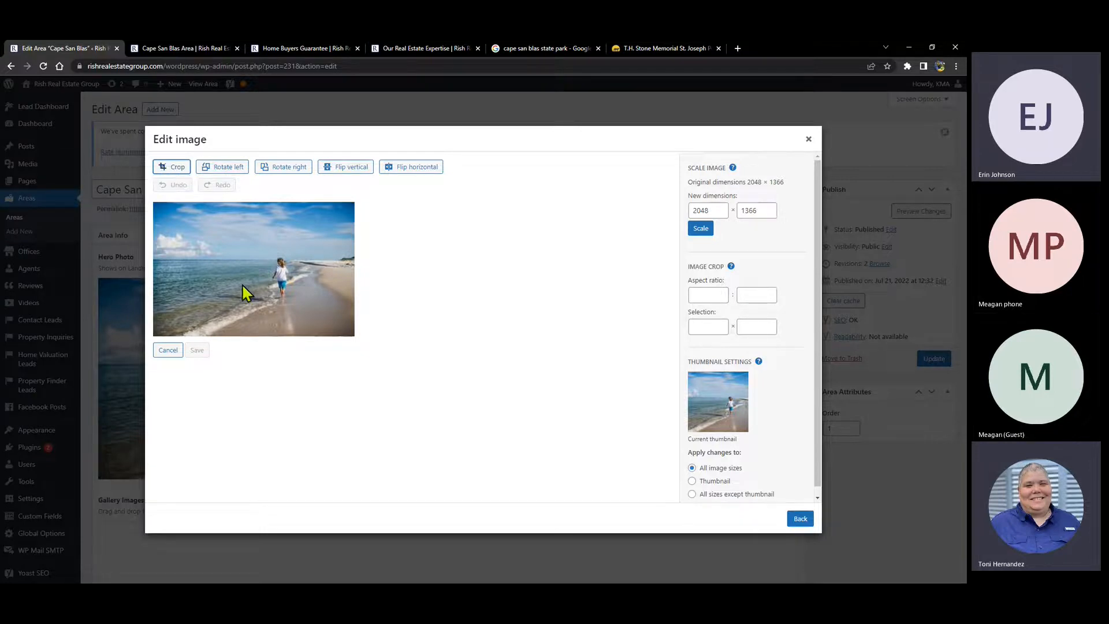
- Draw a crop box over the beach photo, trimming it from the right
click(166, 171)
drag(153, 334, 234, 312)
drag(270, 301, 145, 367)
drag(352, 268, 393, 270)
- Limit edits to the thumbnail, crop a 1024 × 983 area centered on the girl, then cancel
click(692, 481)
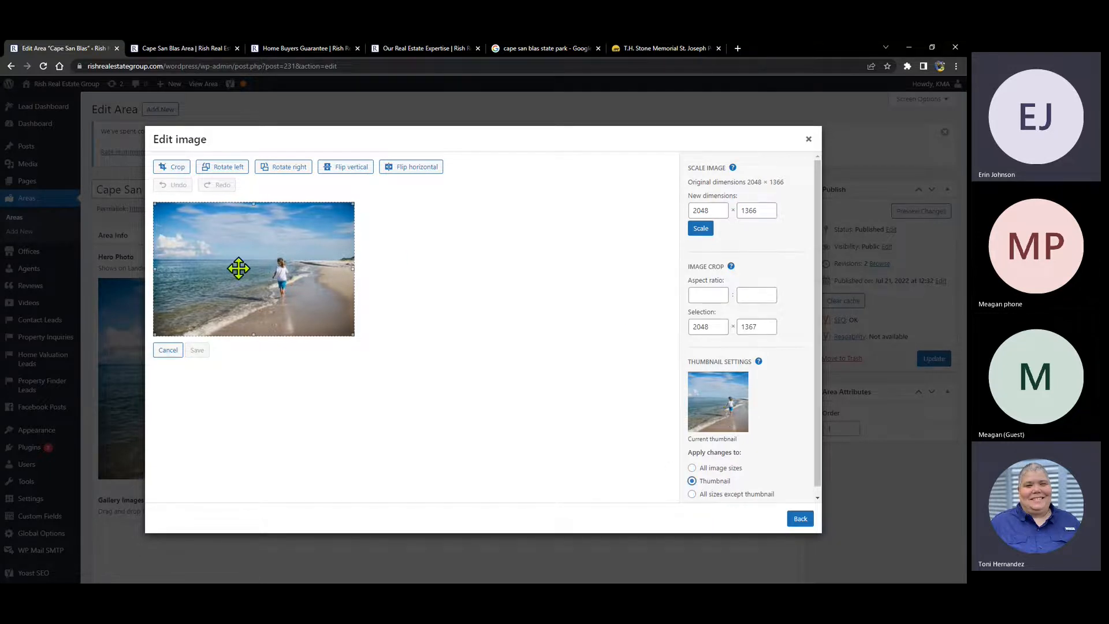
drag(155, 204, 239, 233)
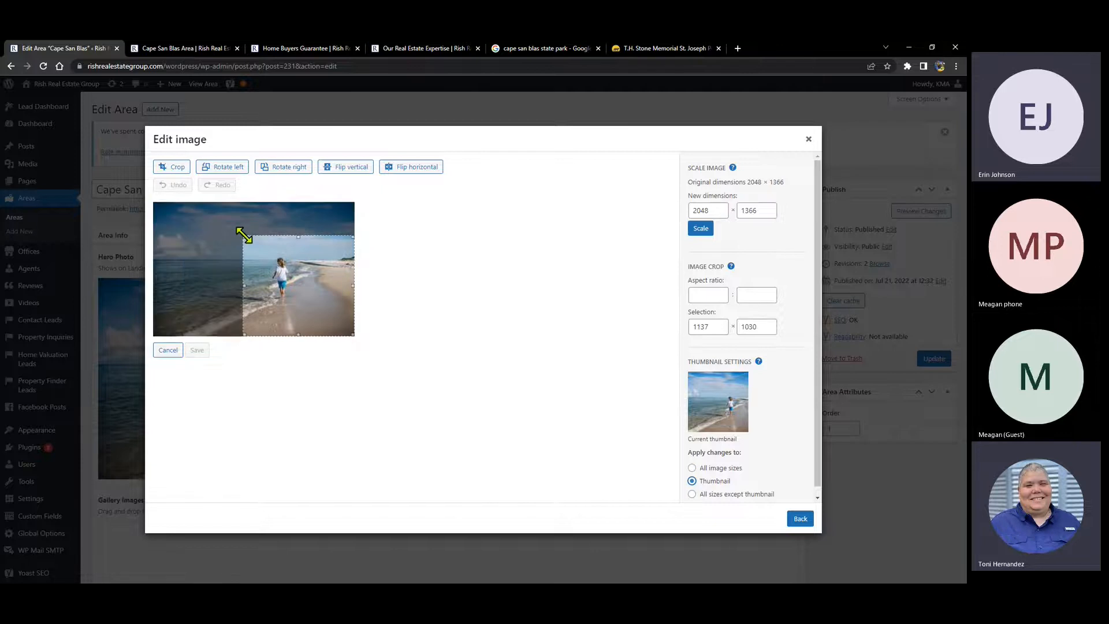
drag(315, 287, 301, 285)
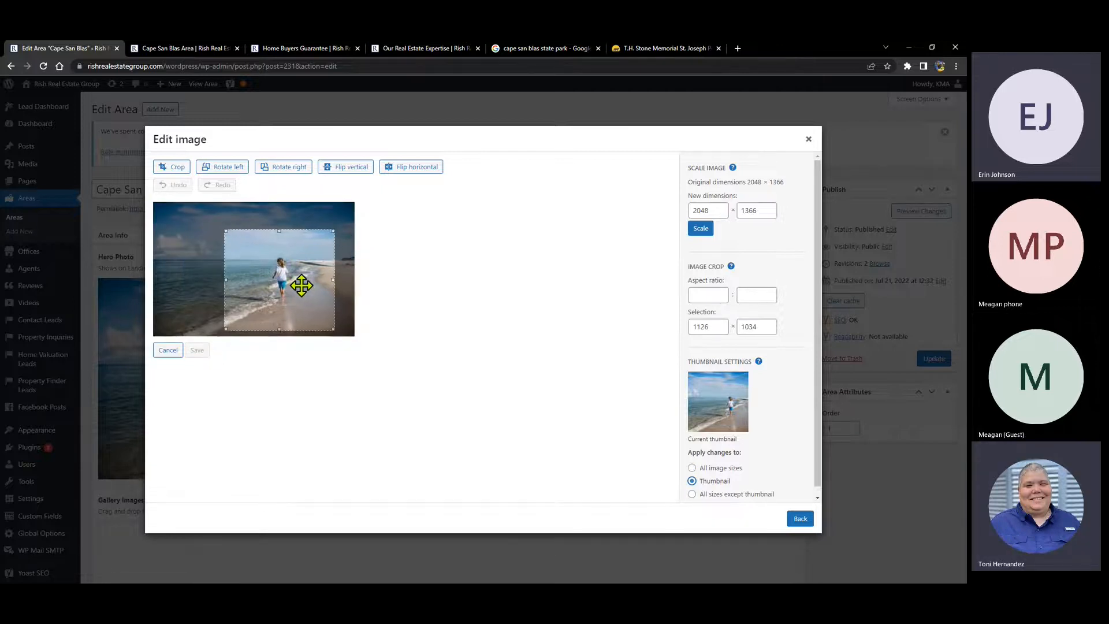
drag(225, 329, 237, 325)
drag(300, 310, 294, 312)
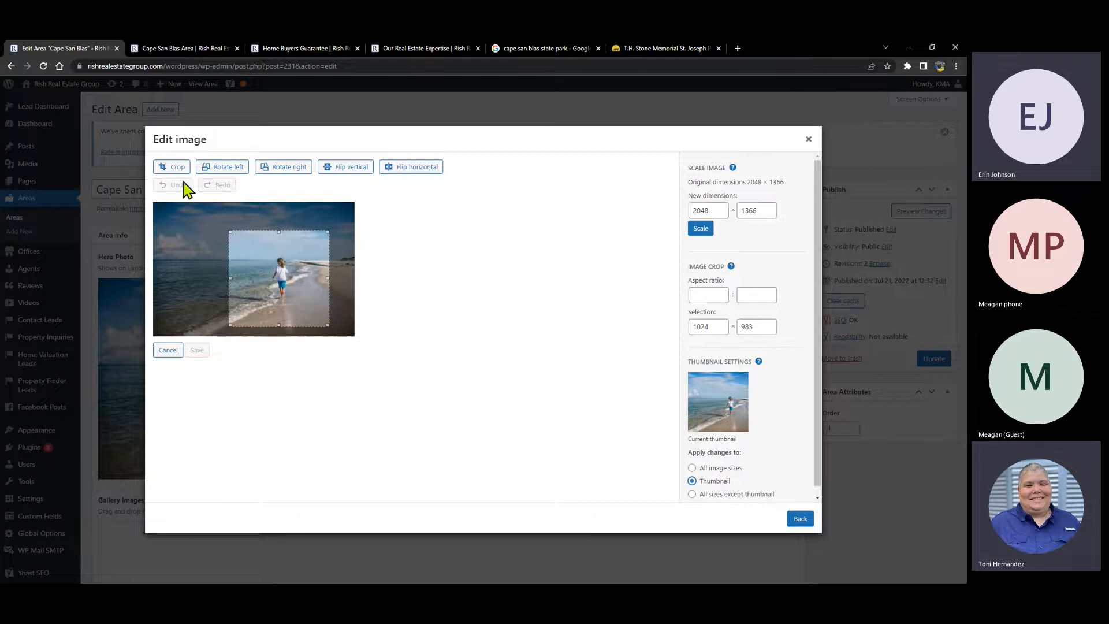
drag(293, 270, 263, 271)
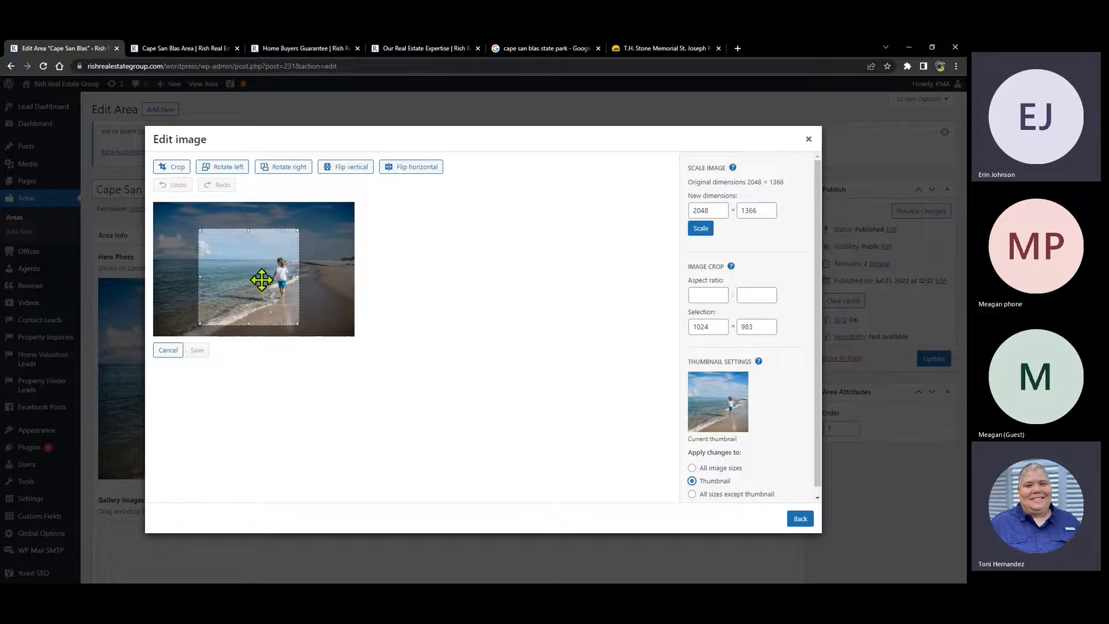
click(174, 166)
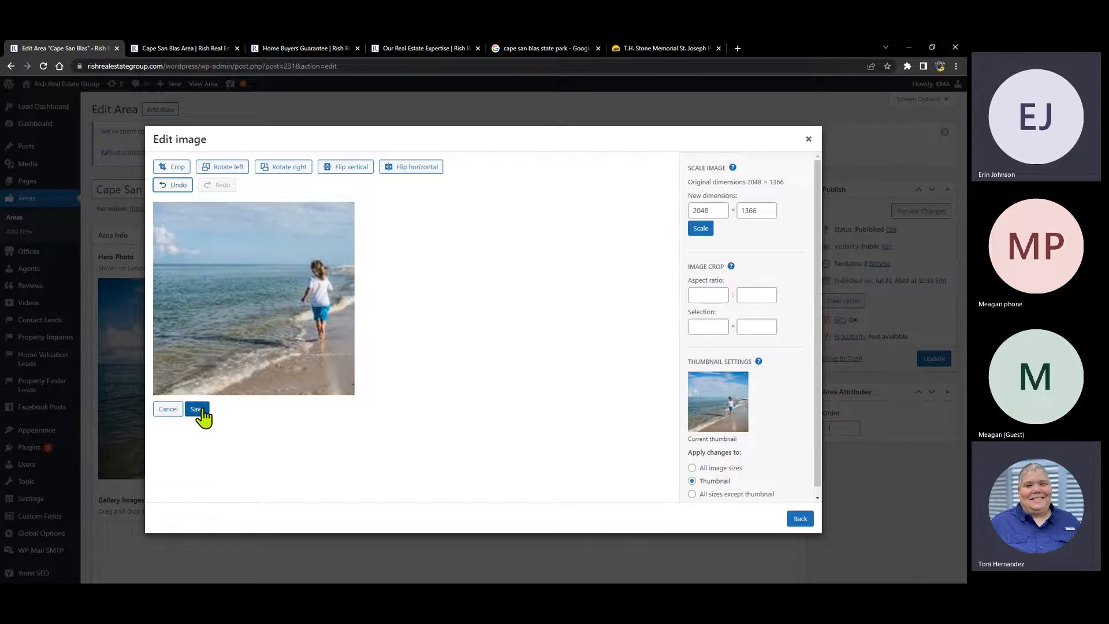
click(168, 409)
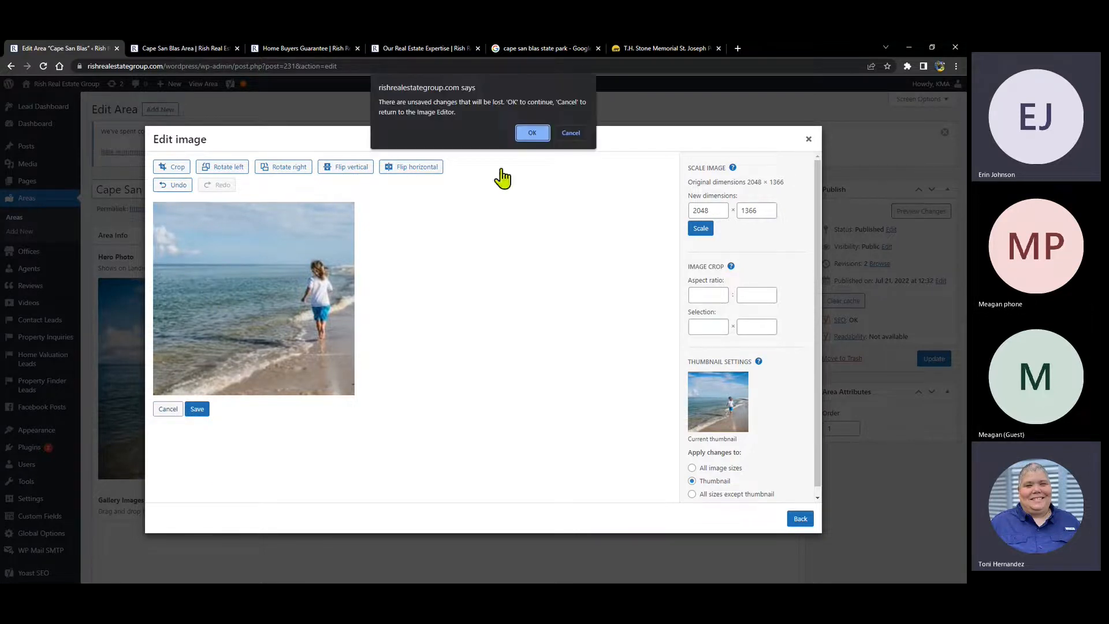
- Discard the crop, reopen the editor, and try vertical flips and left/right rotations
click(532, 133)
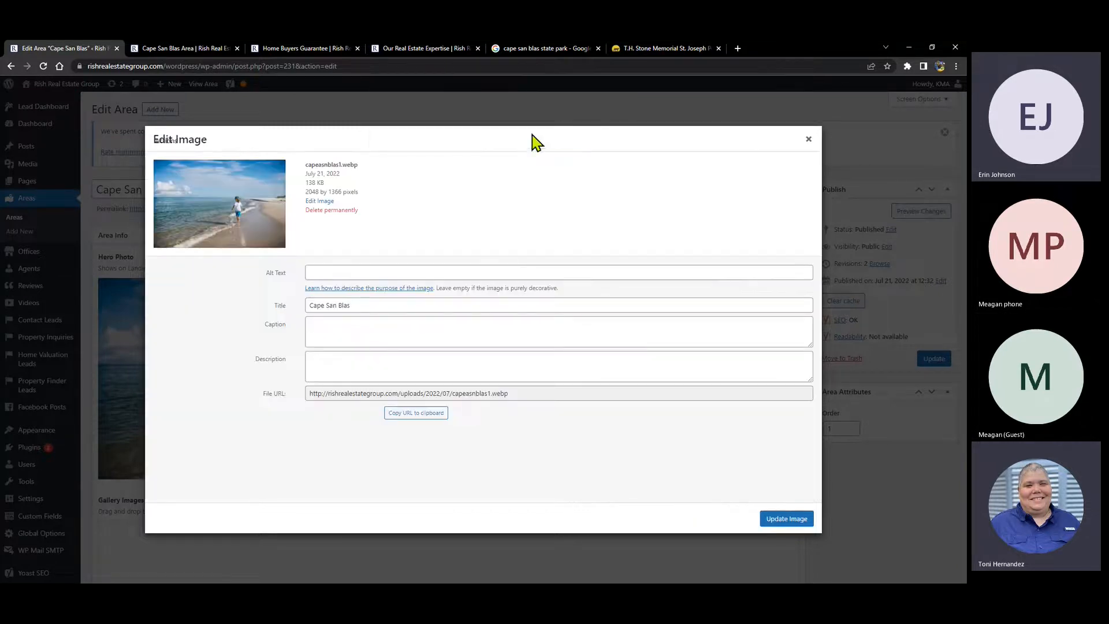
click(319, 202)
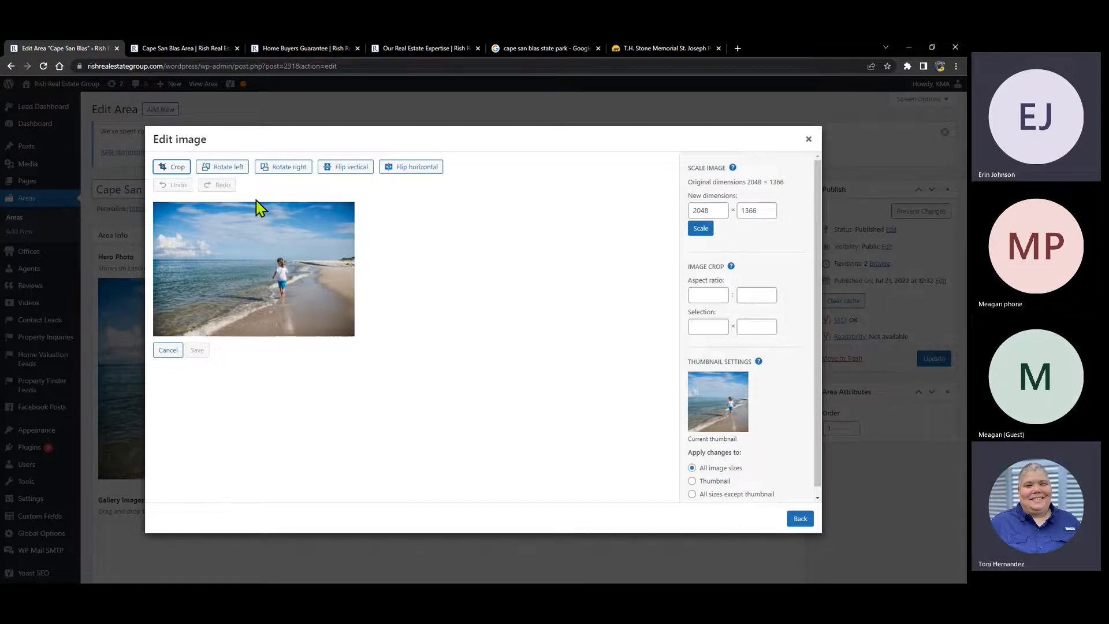
click(335, 167)
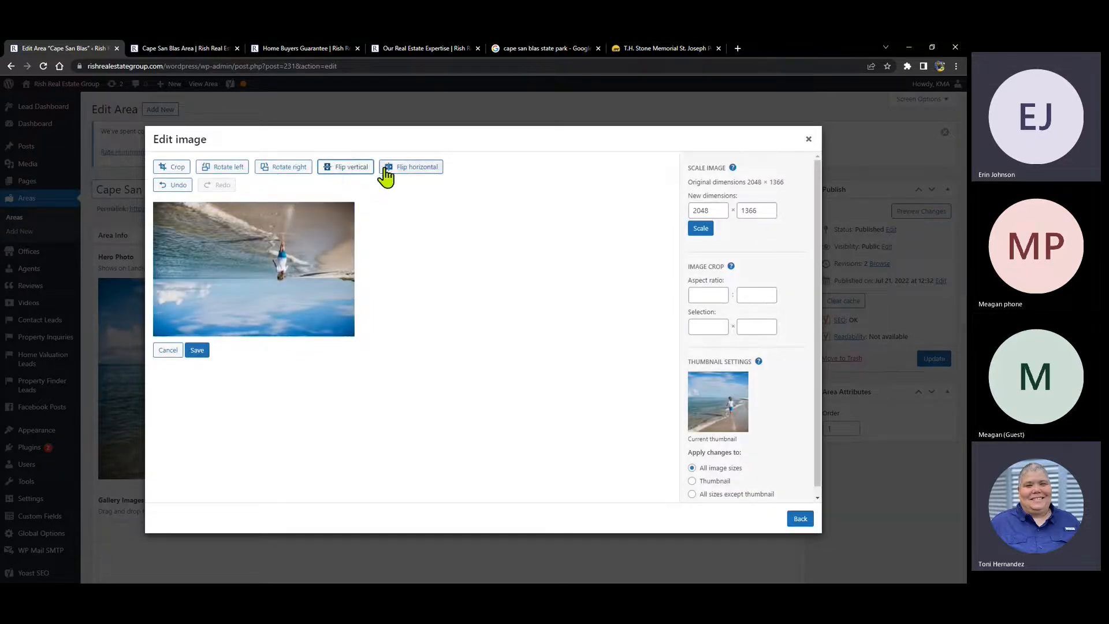
click(352, 170)
click(278, 172)
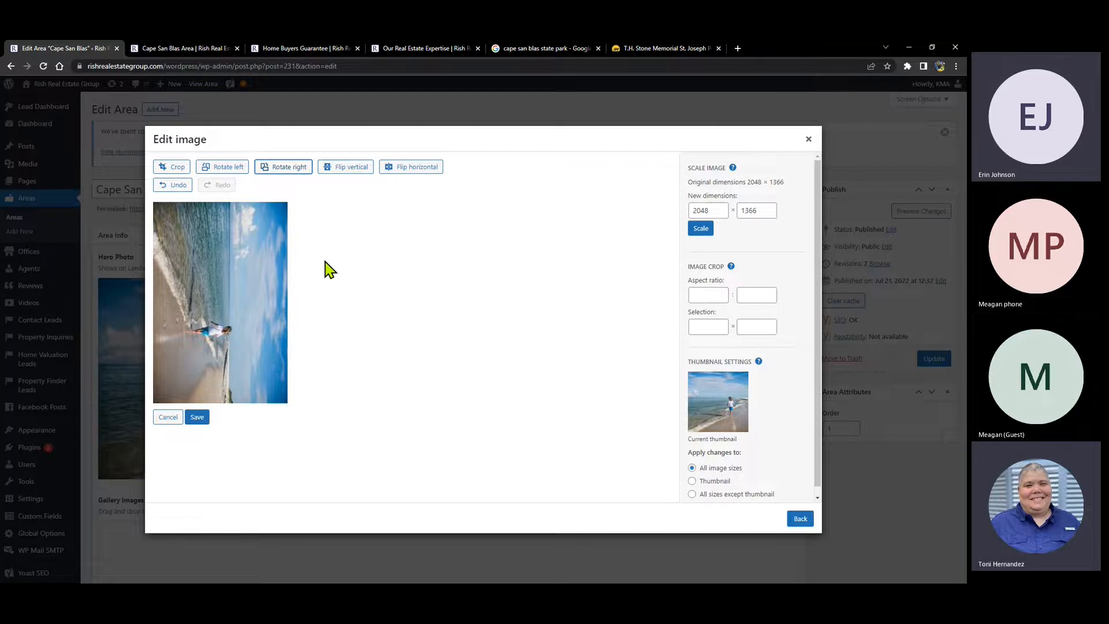
click(224, 168)
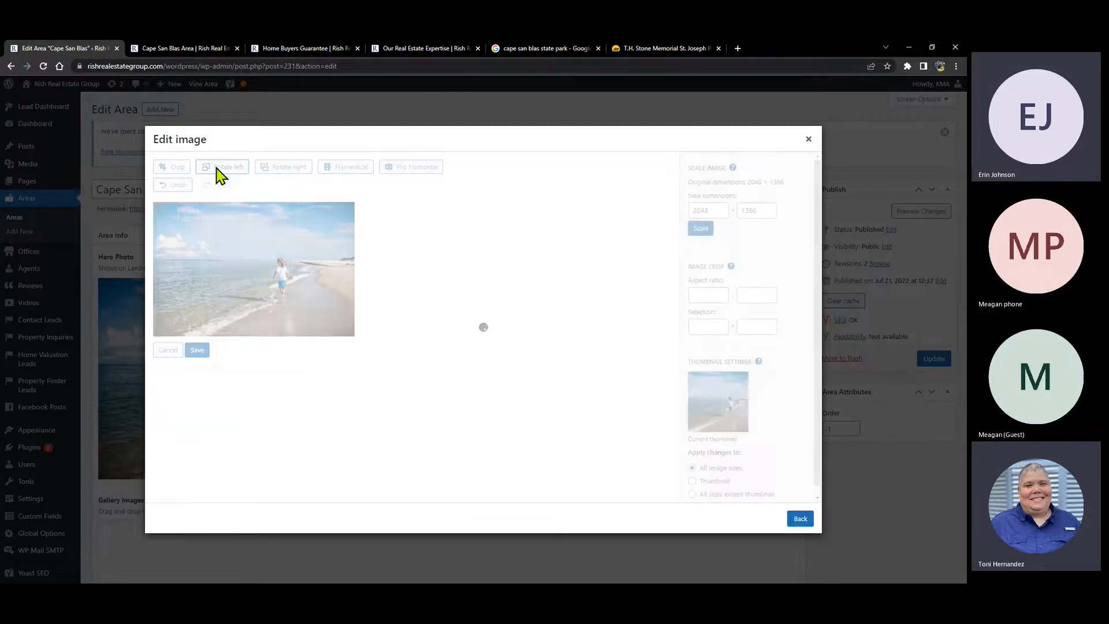
click(224, 169)
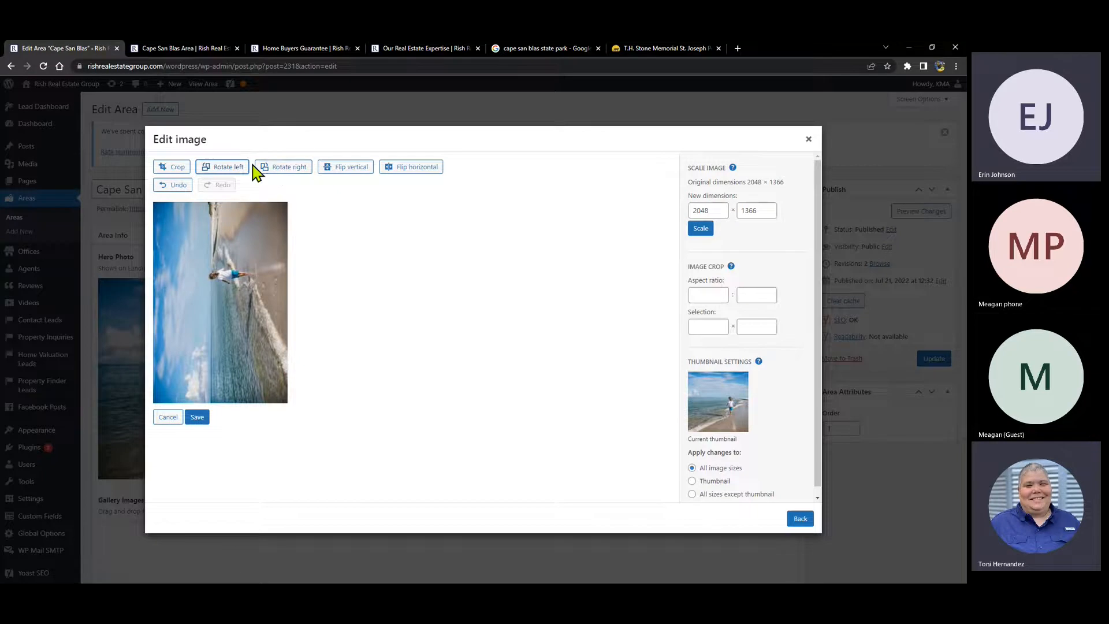
click(284, 173)
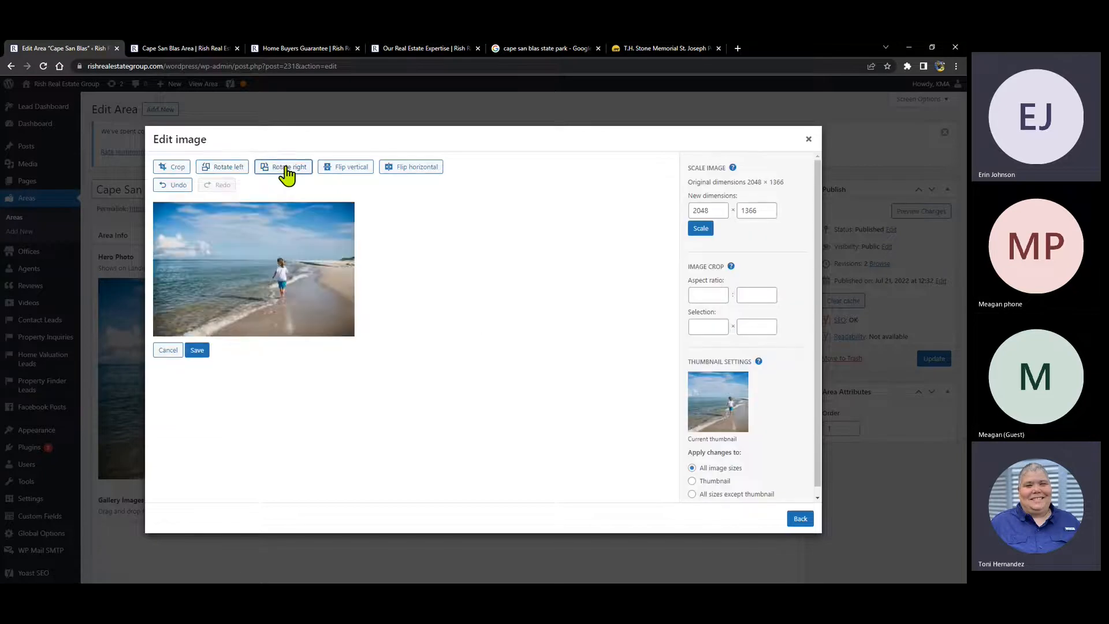
- Flip the photo vertically and horizontally, undo the edits, and cancel without saving
click(349, 174)
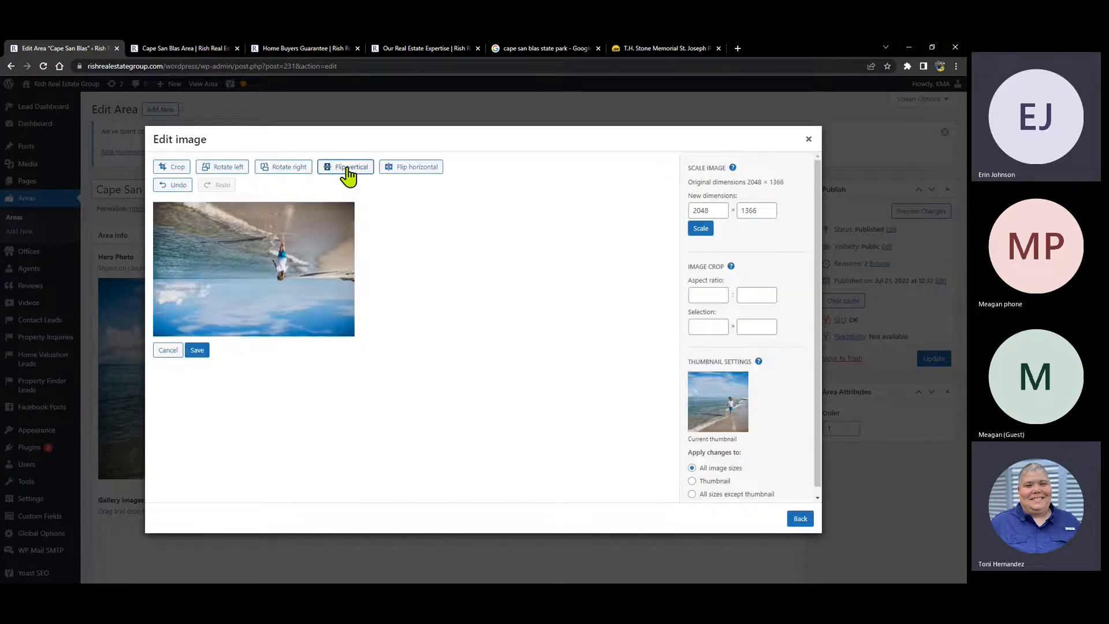
click(348, 173)
click(404, 172)
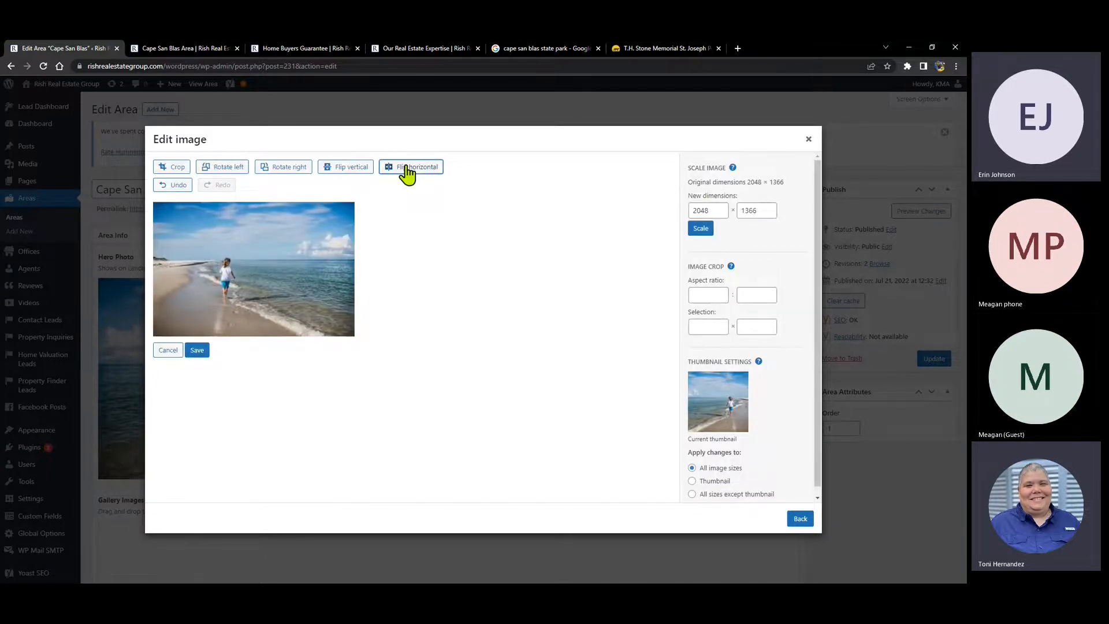
click(407, 172)
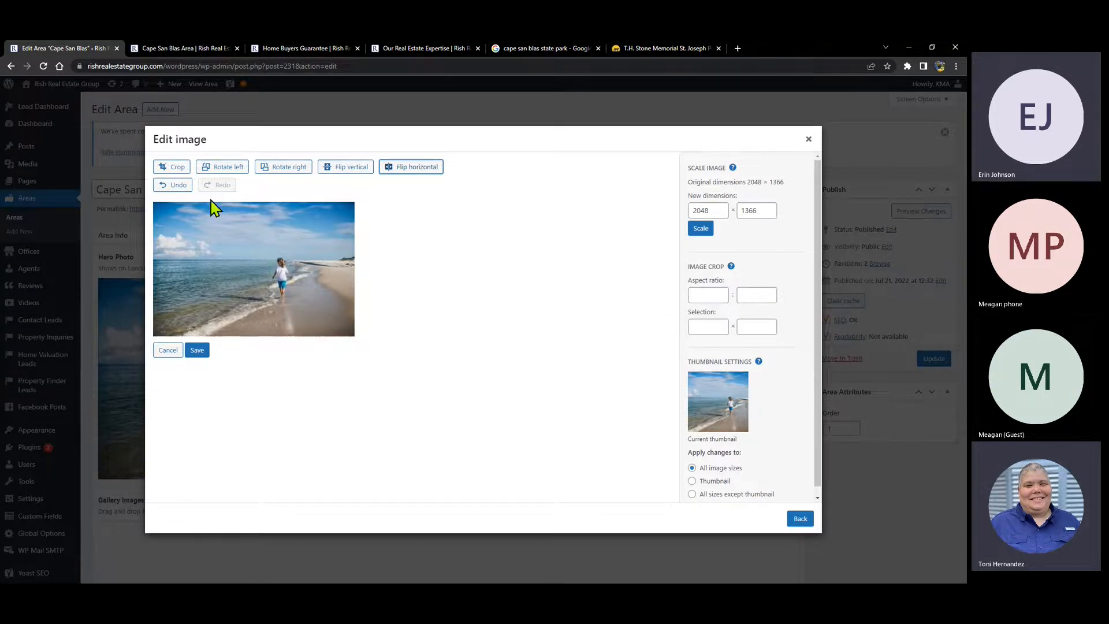
click(173, 185)
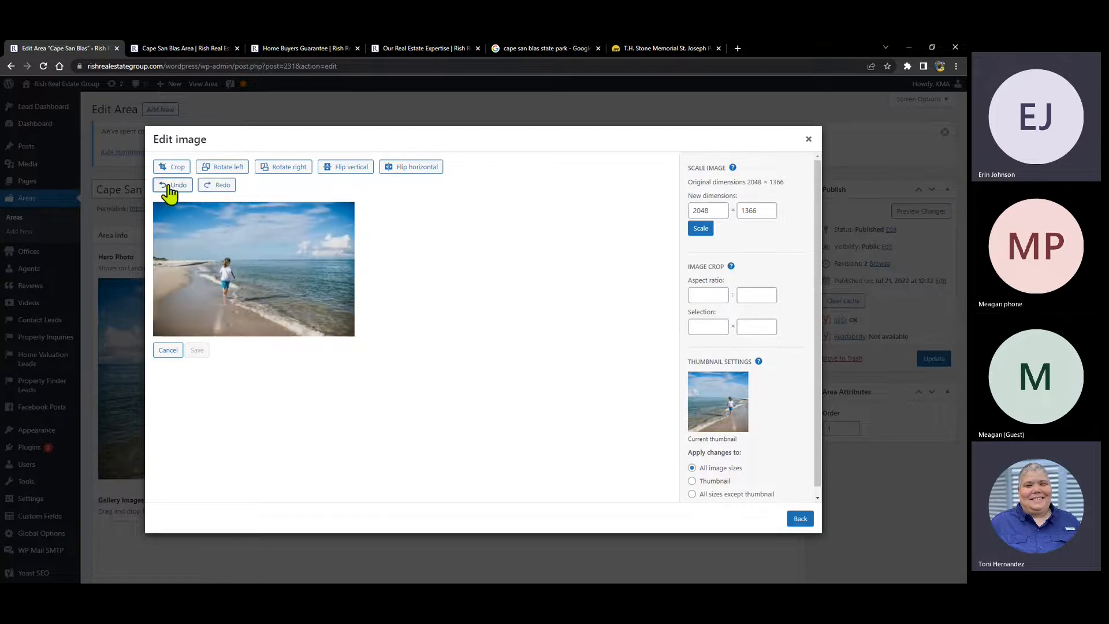
click(169, 185)
click(171, 186)
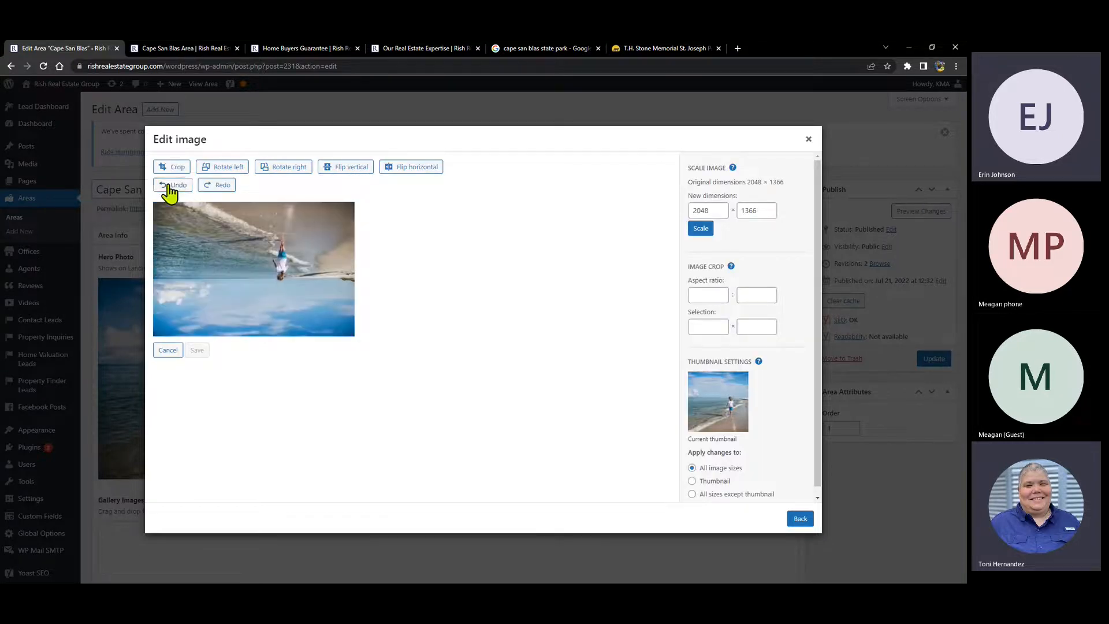
click(171, 185)
click(171, 186)
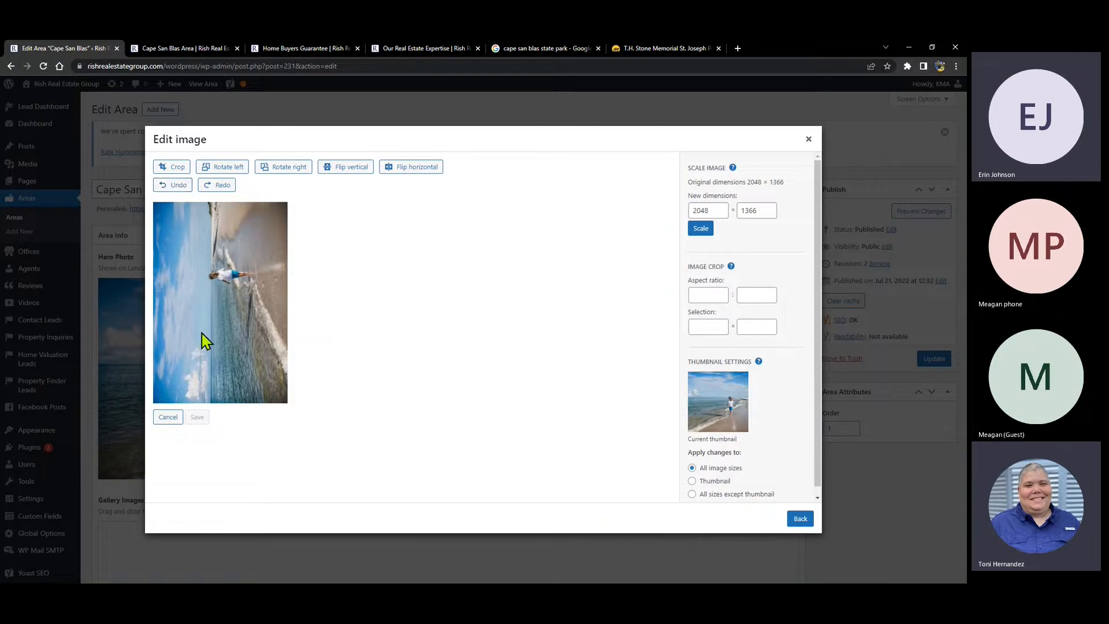
click(166, 417)
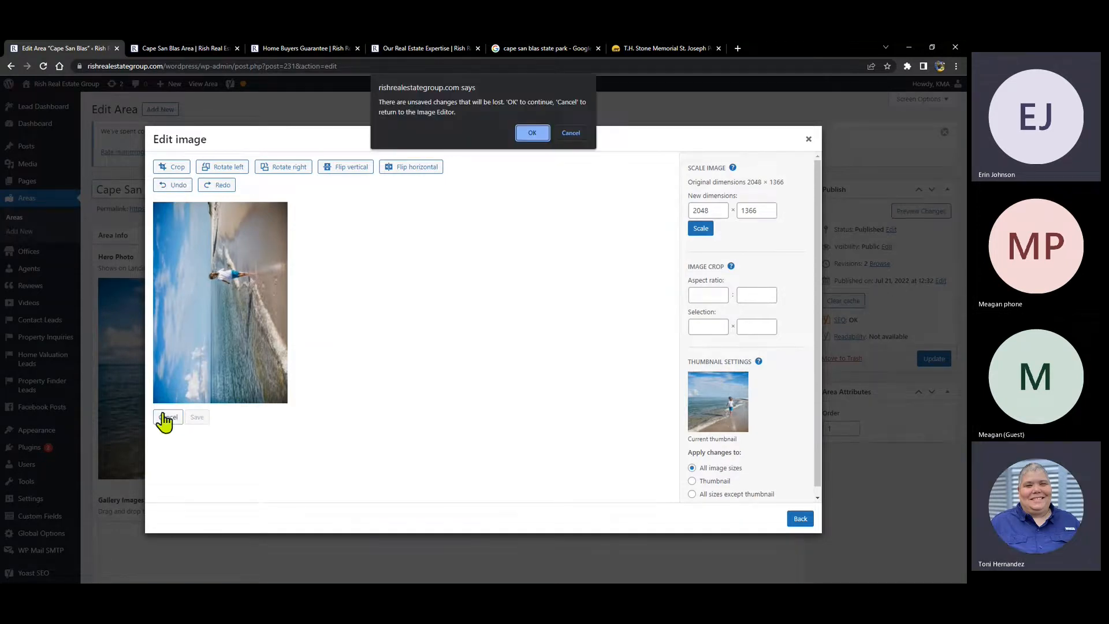
click(530, 133)
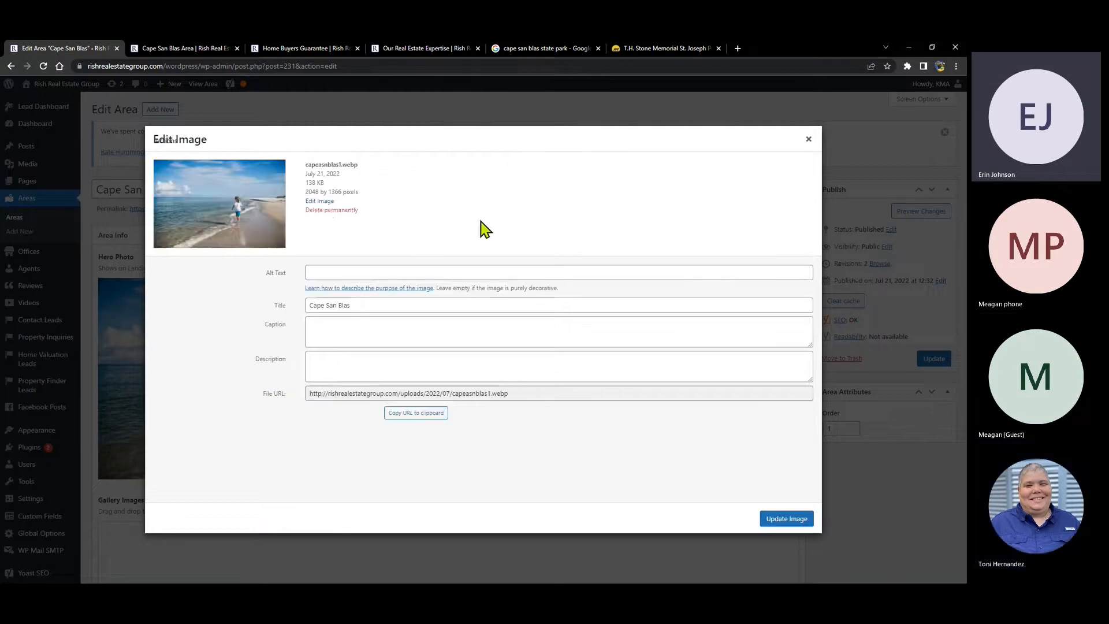
click(317, 204)
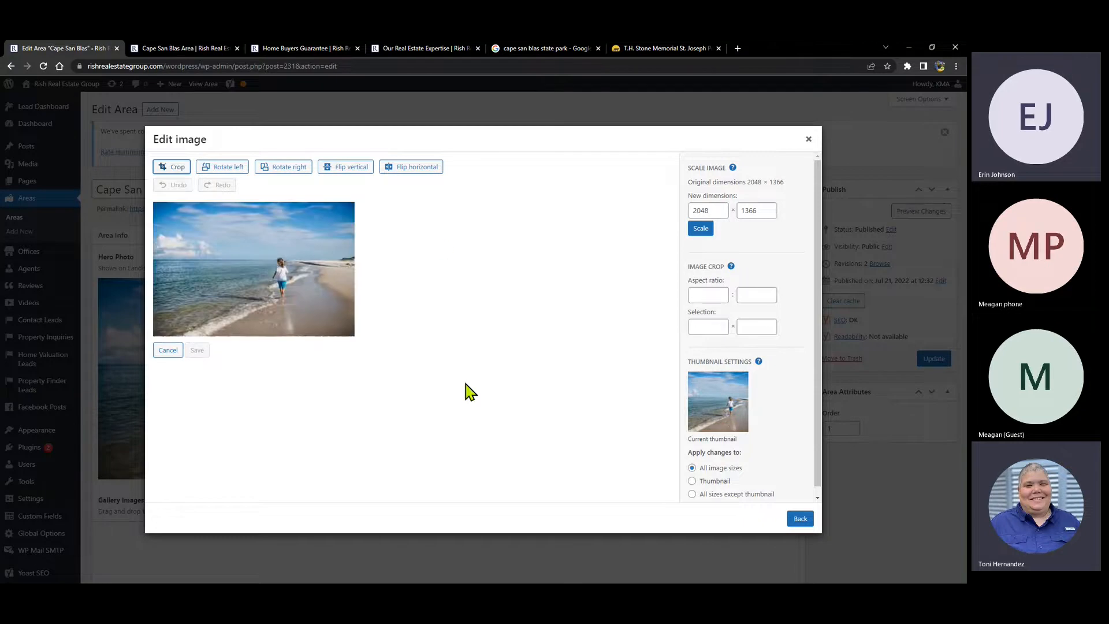
click(703, 296)
key(Tab)
text(2)
click(569, 265)
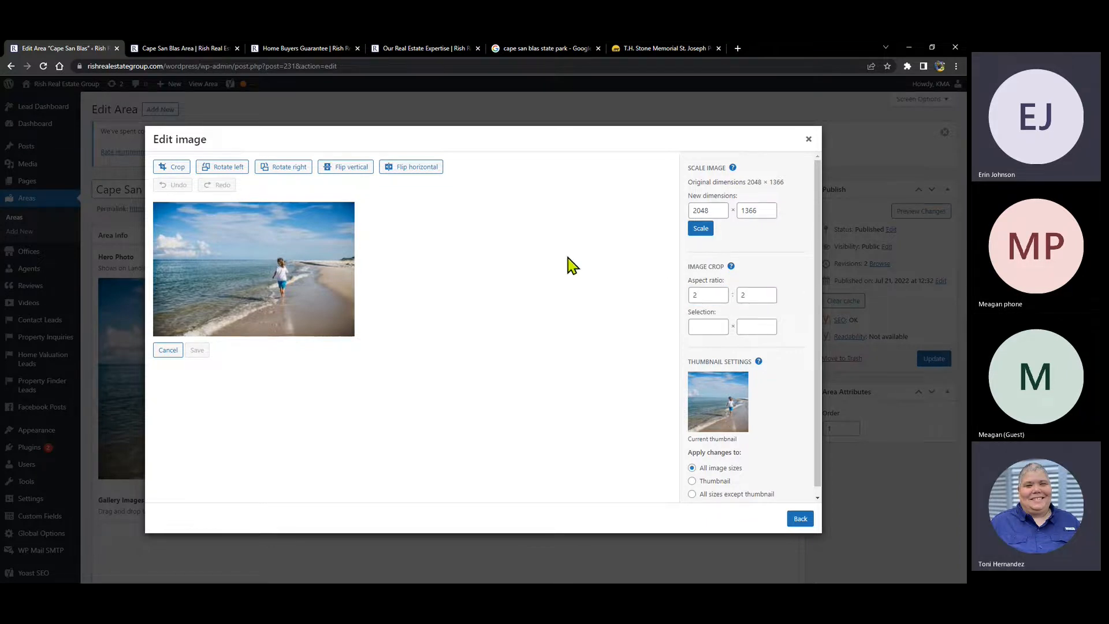
click(174, 168)
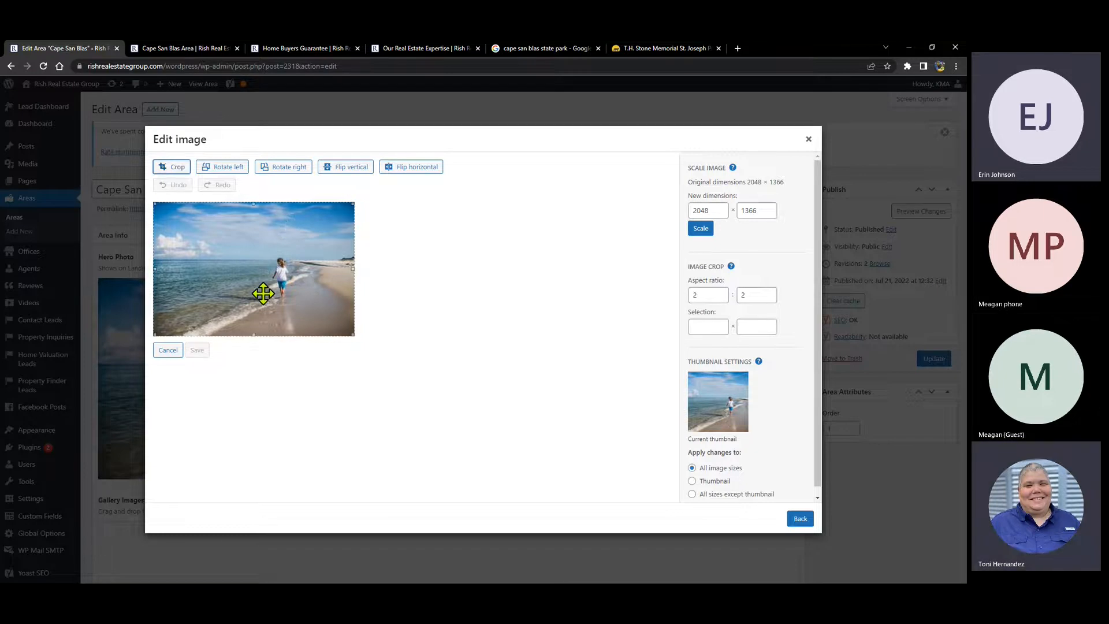
drag(155, 207, 161, 209)
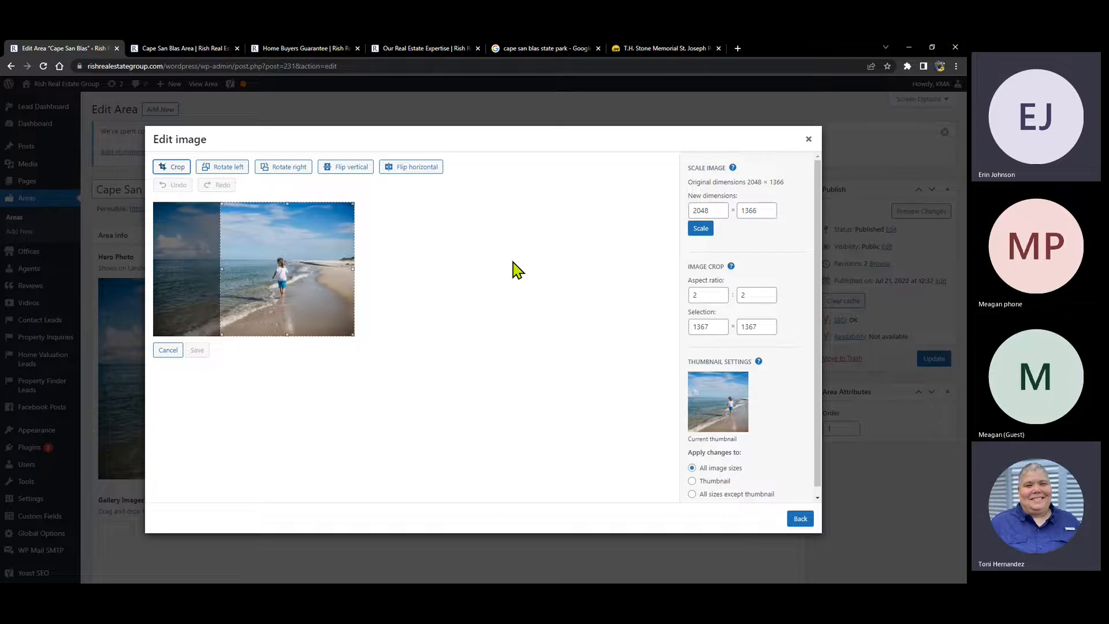
drag(352, 205, 312, 248)
drag(272, 305, 263, 295)
drag(299, 235, 334, 205)
drag(281, 270, 263, 279)
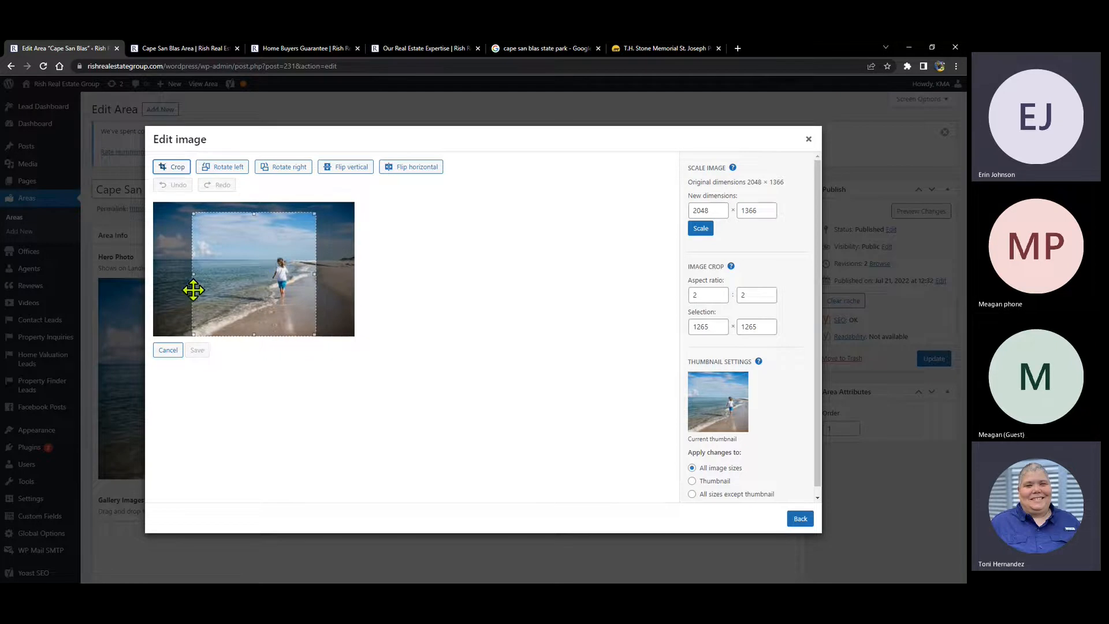
click(178, 168)
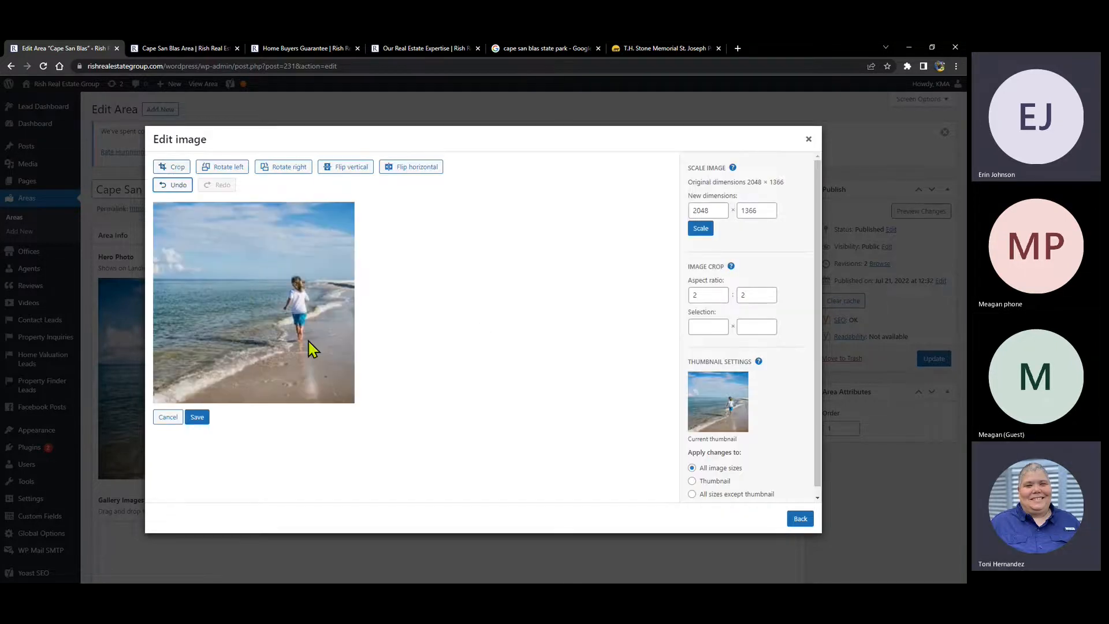
click(164, 419)
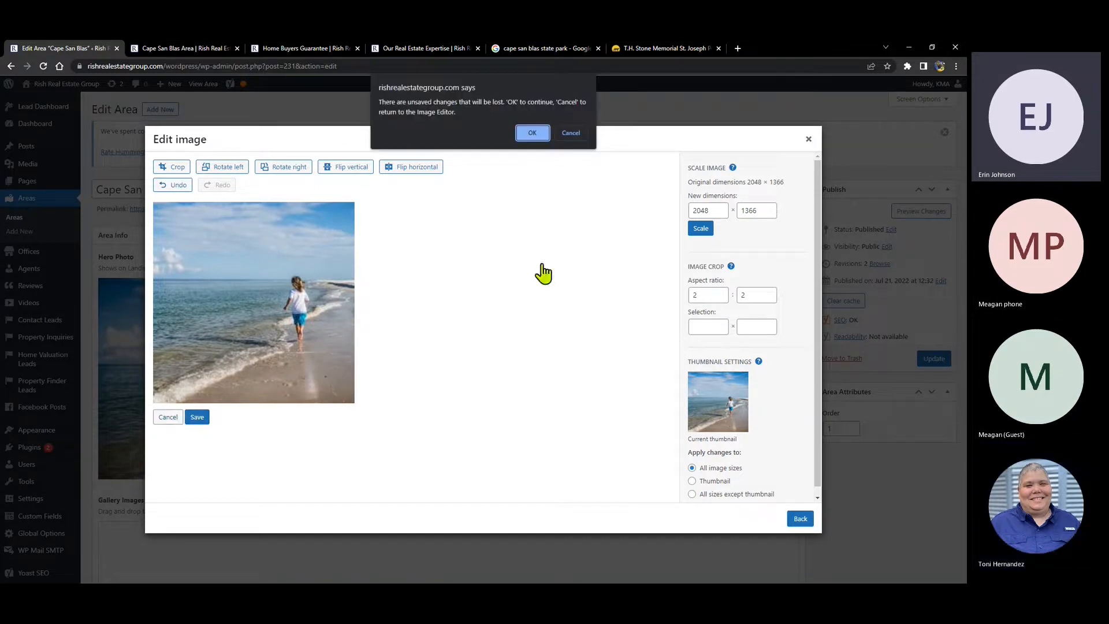
click(568, 131)
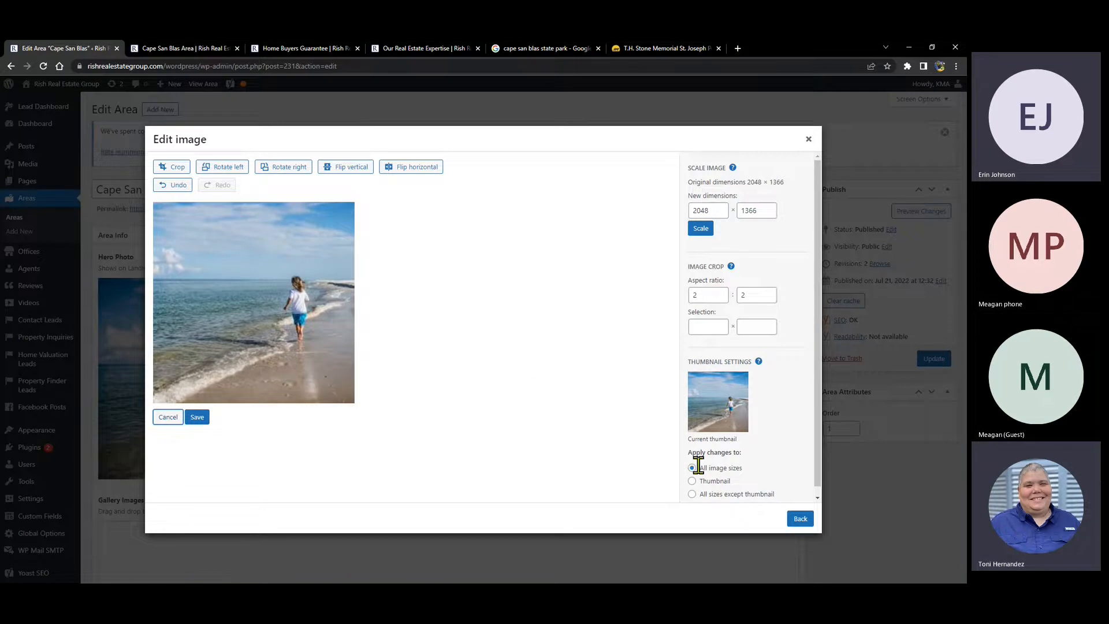
drag(688, 454, 780, 498)
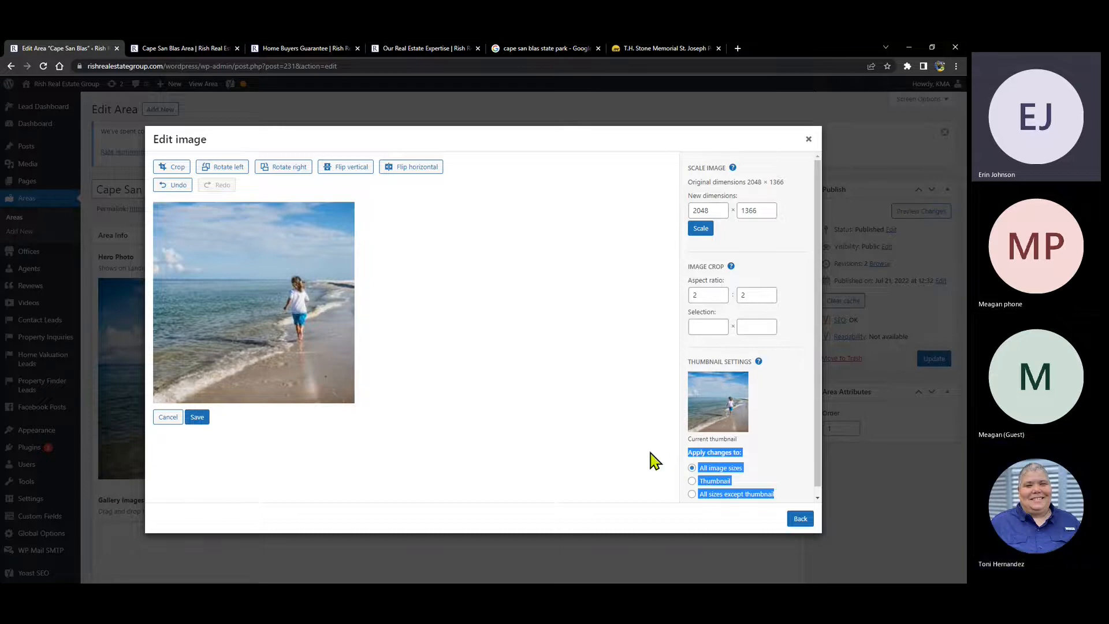
click(694, 465)
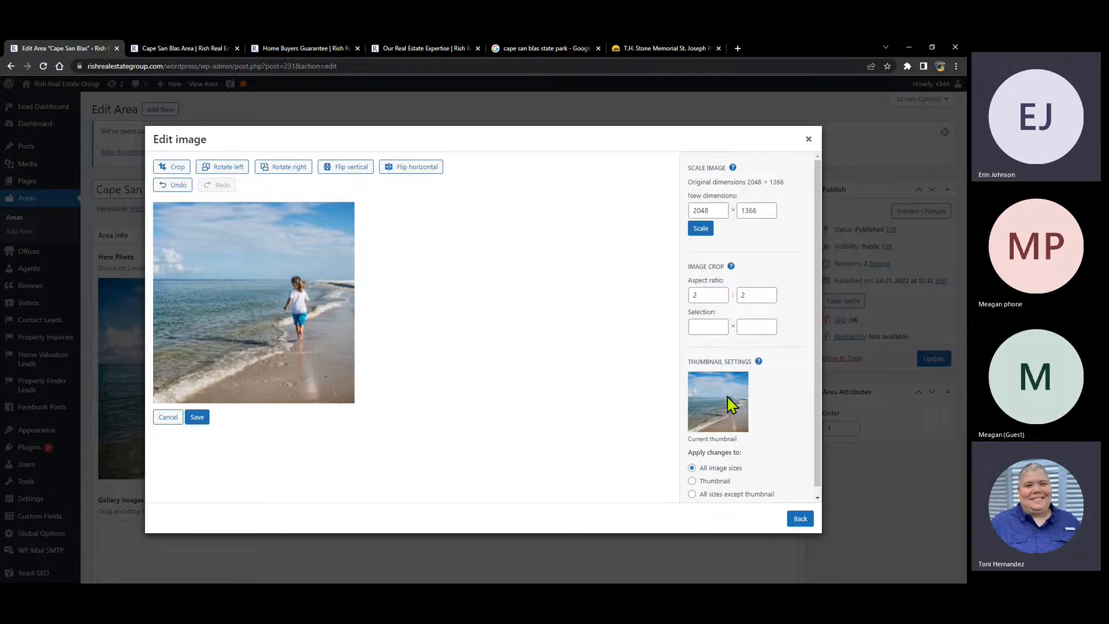
click(691, 481)
click(168, 417)
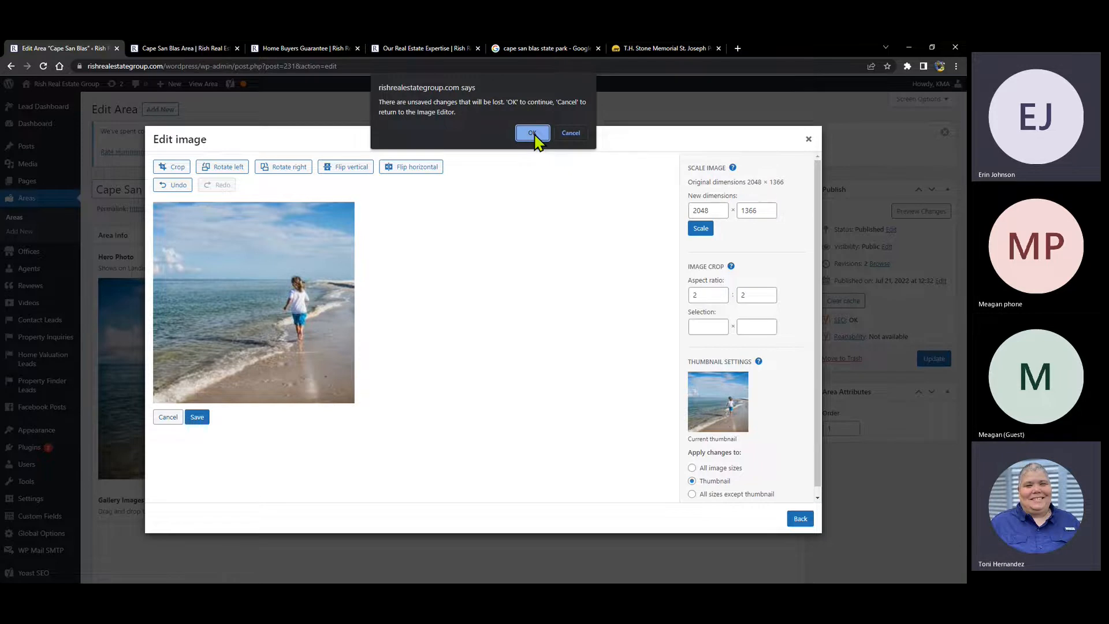
click(532, 134)
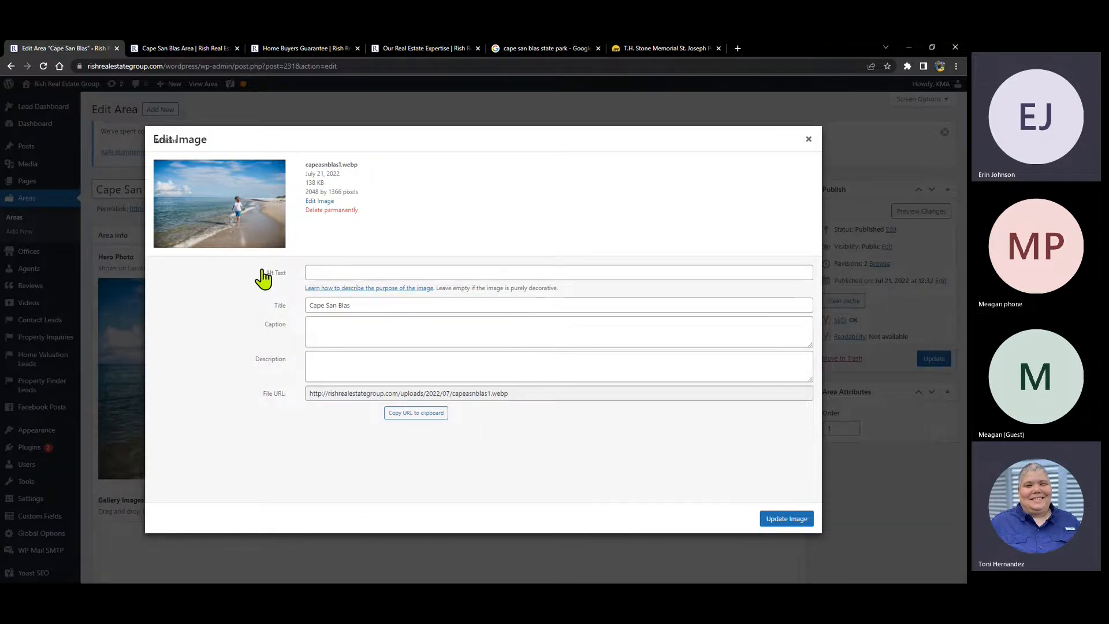
- Write the alt text, revising the first draft to 'Little girl running along the water on the beach at Cape San Blas.'
click(316, 272)
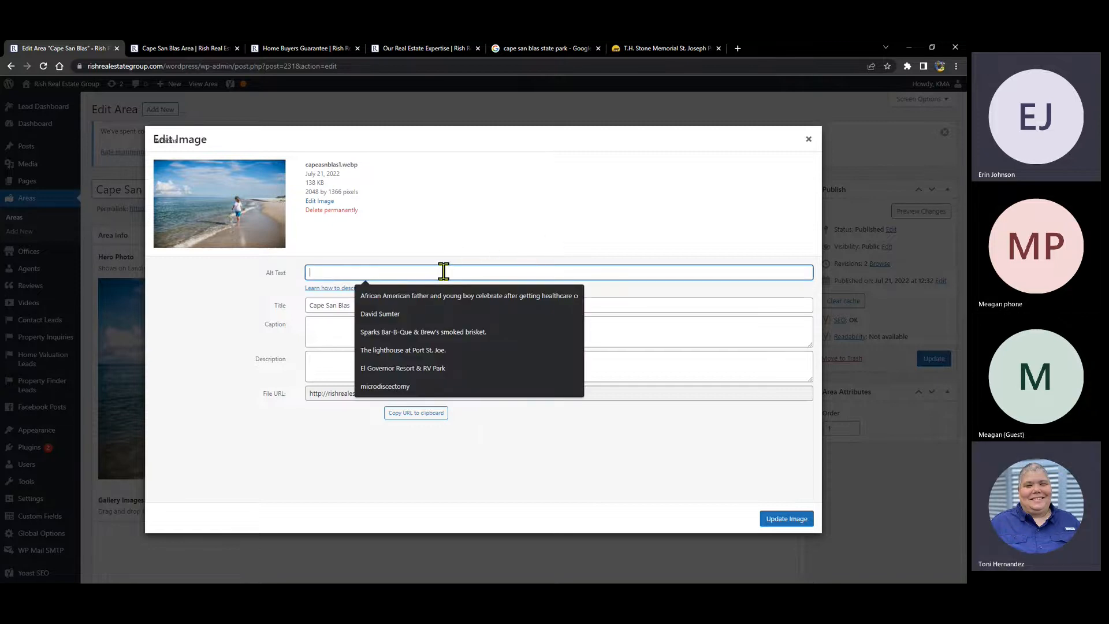
text(Little)
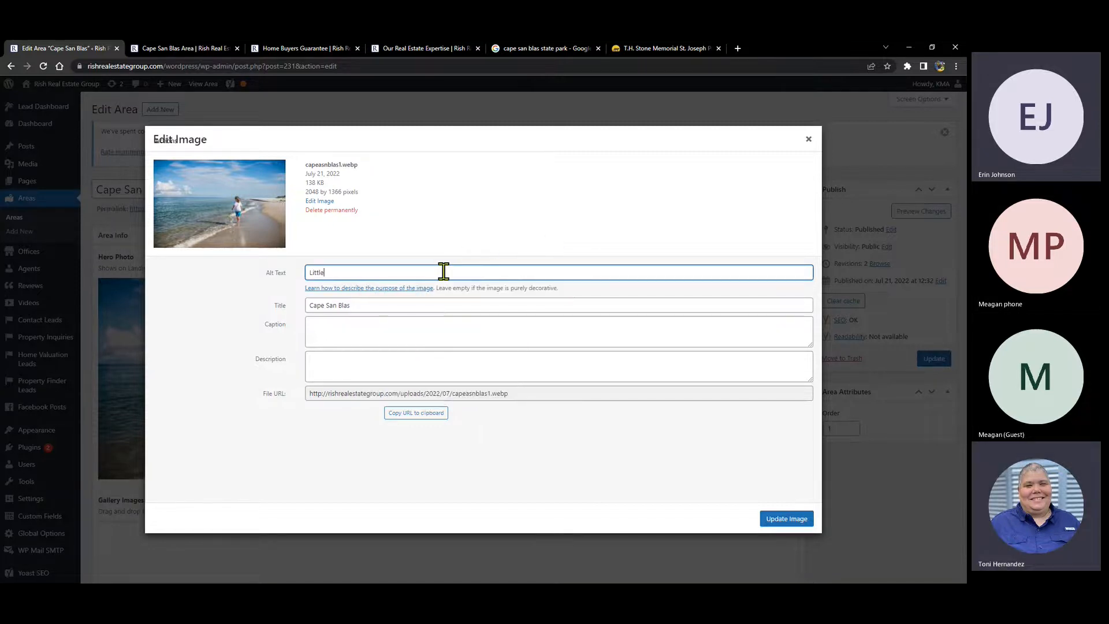
text( girl runs along )
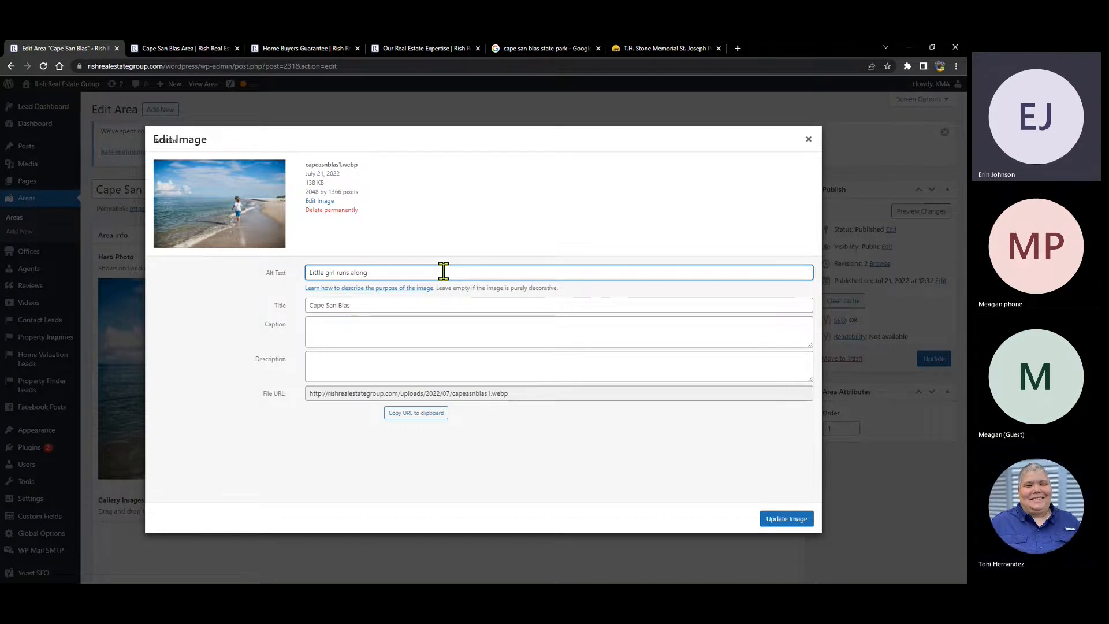
text(the wat)
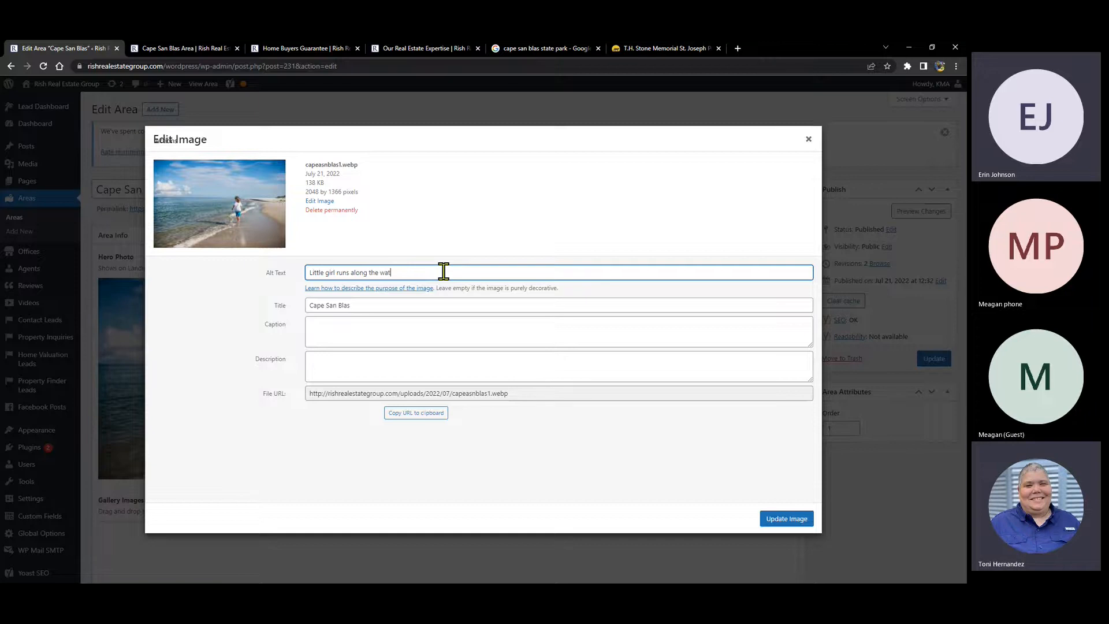
text(er at Cape San Blas.)
drag(349, 274, 346, 274)
text(ning along the water on the beach)
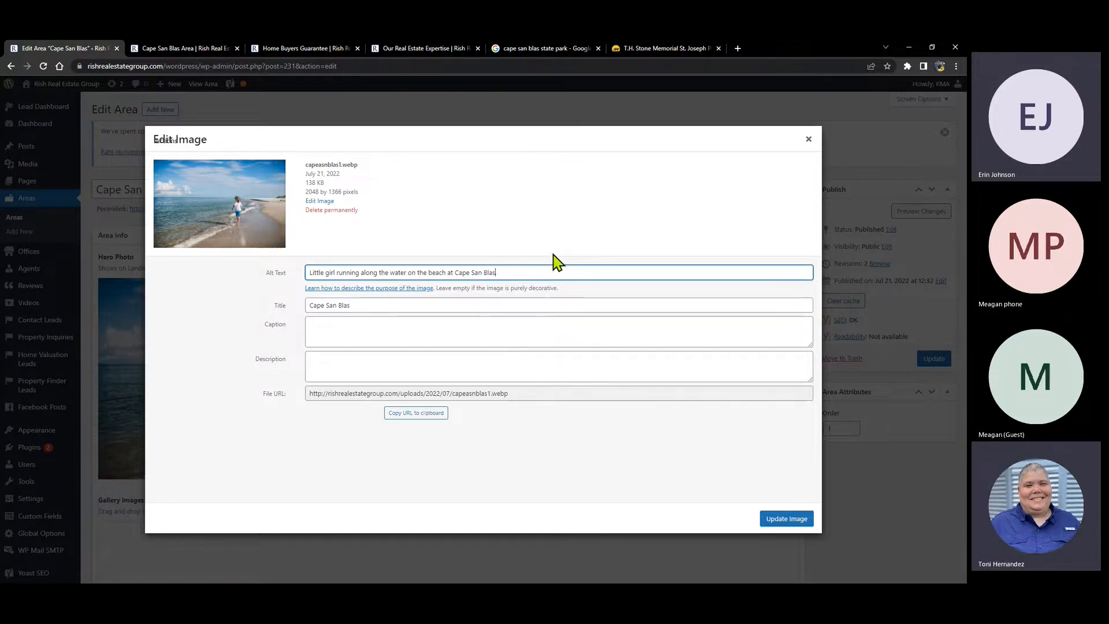
drag(495, 272, 454, 273)
click(528, 274)
drag(306, 272, 599, 265)
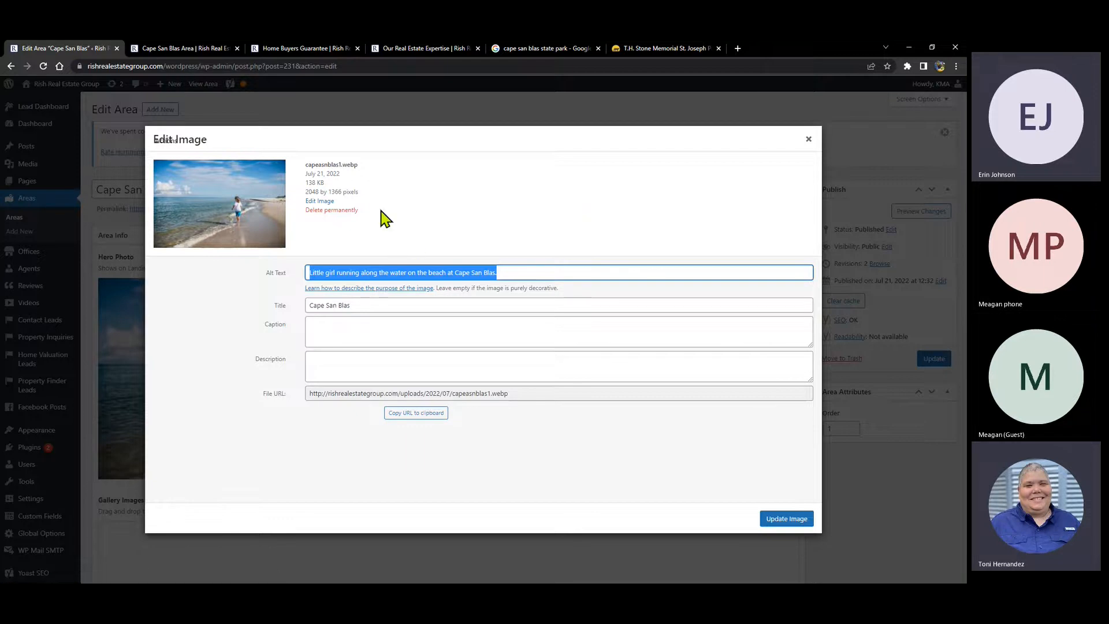
click(452, 211)
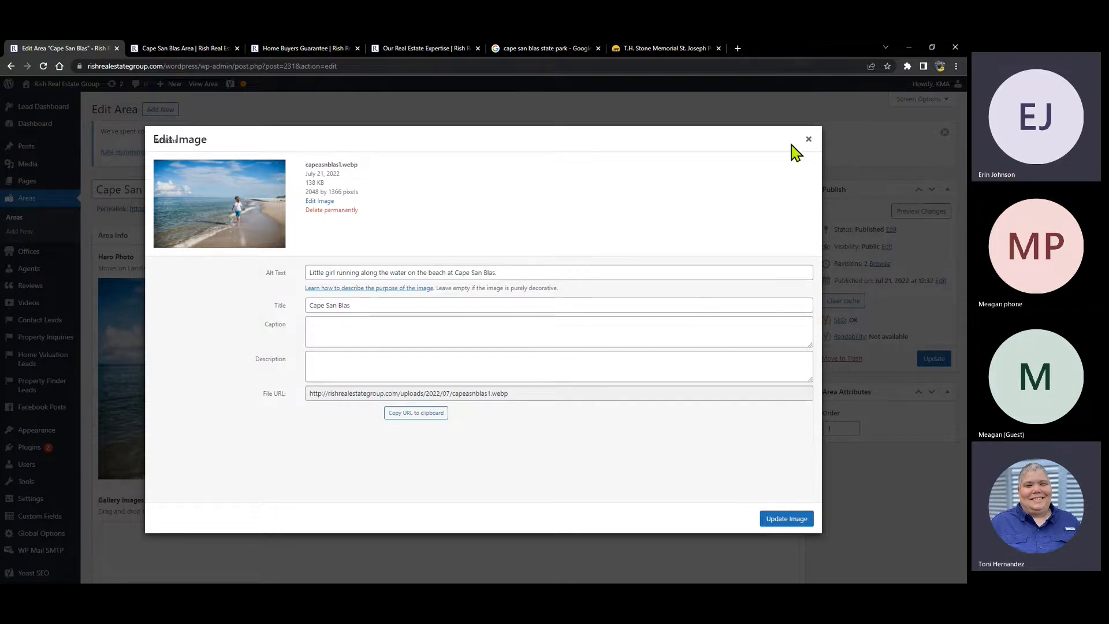
- Save the hero image details, reload the Cape San Blas editor, and recheck the hero photo
click(793, 520)
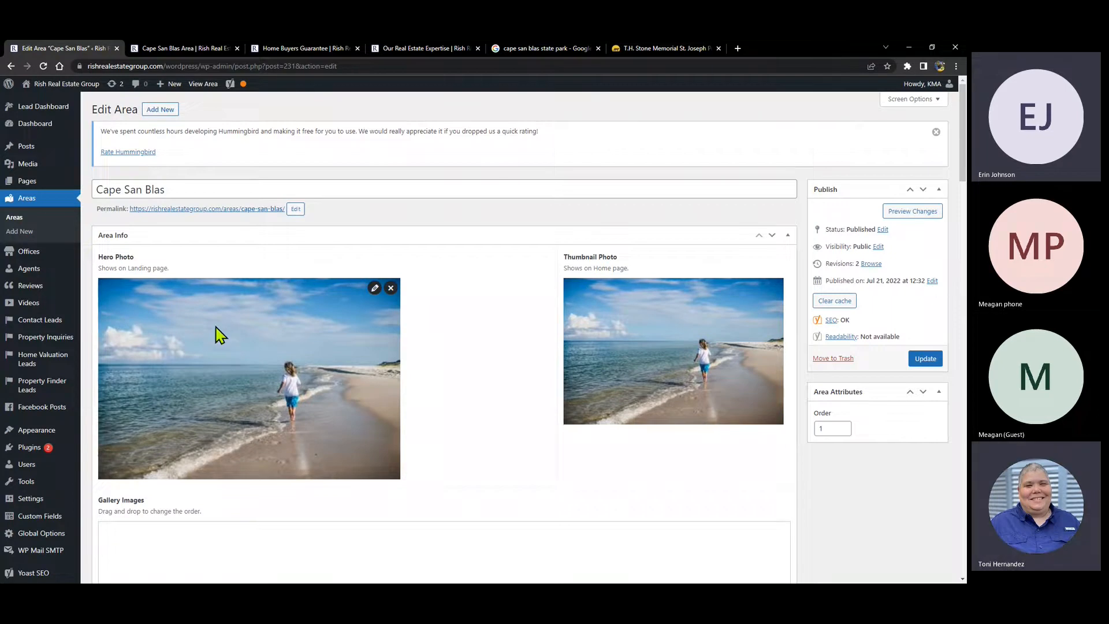
click(43, 66)
click(531, 124)
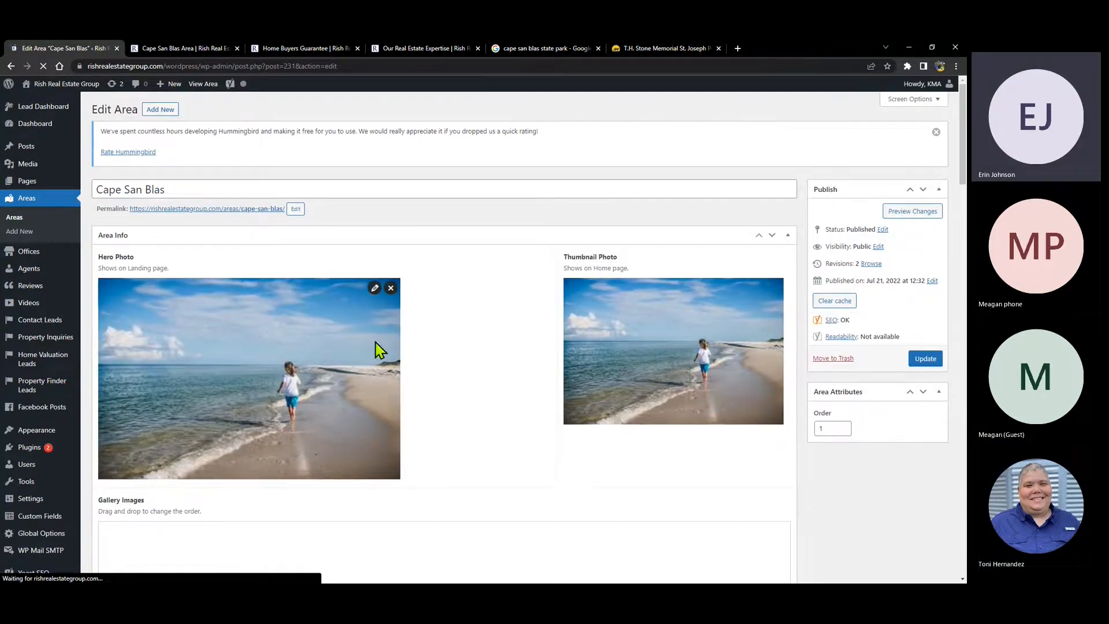
click(375, 288)
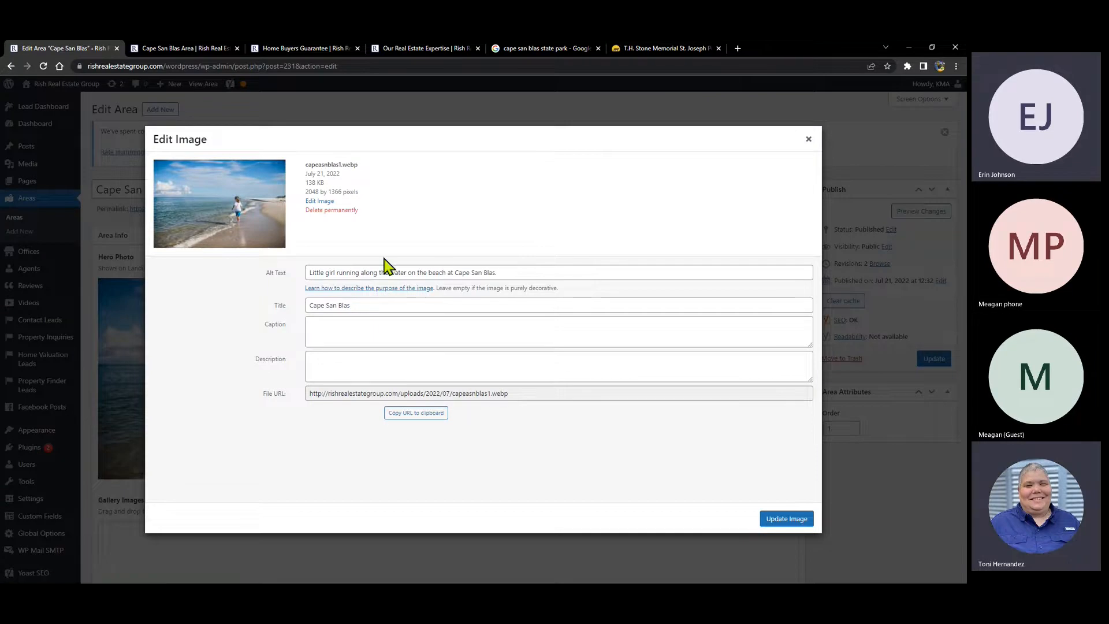
click(809, 141)
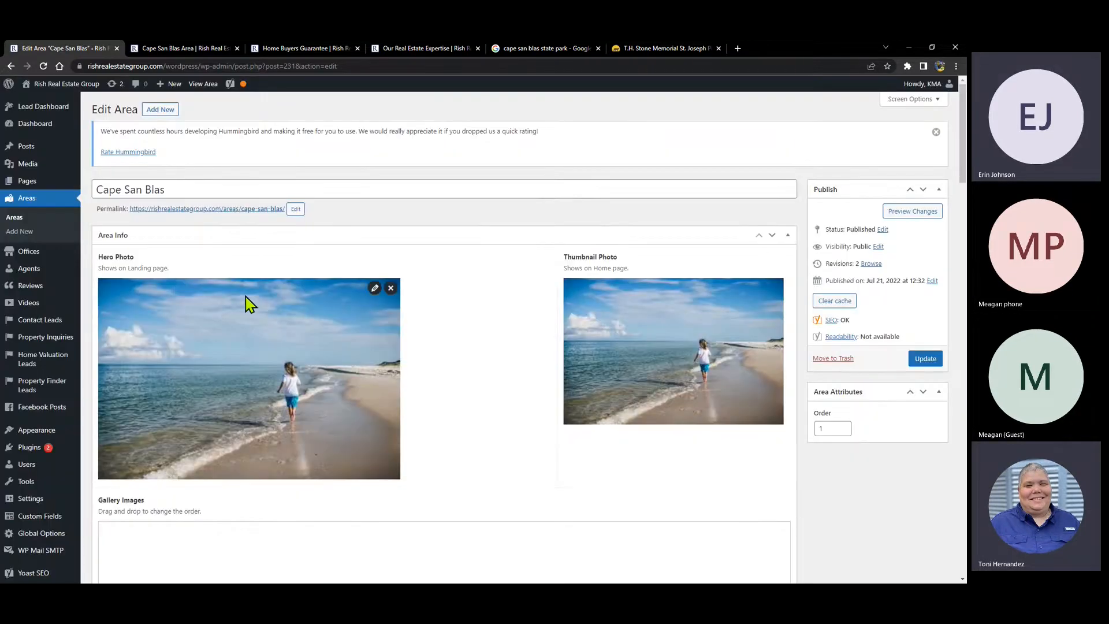
- Replace the hero photo with capesanblas1.webp, the running-girl beach photo, from the 50-item media library
click(391, 288)
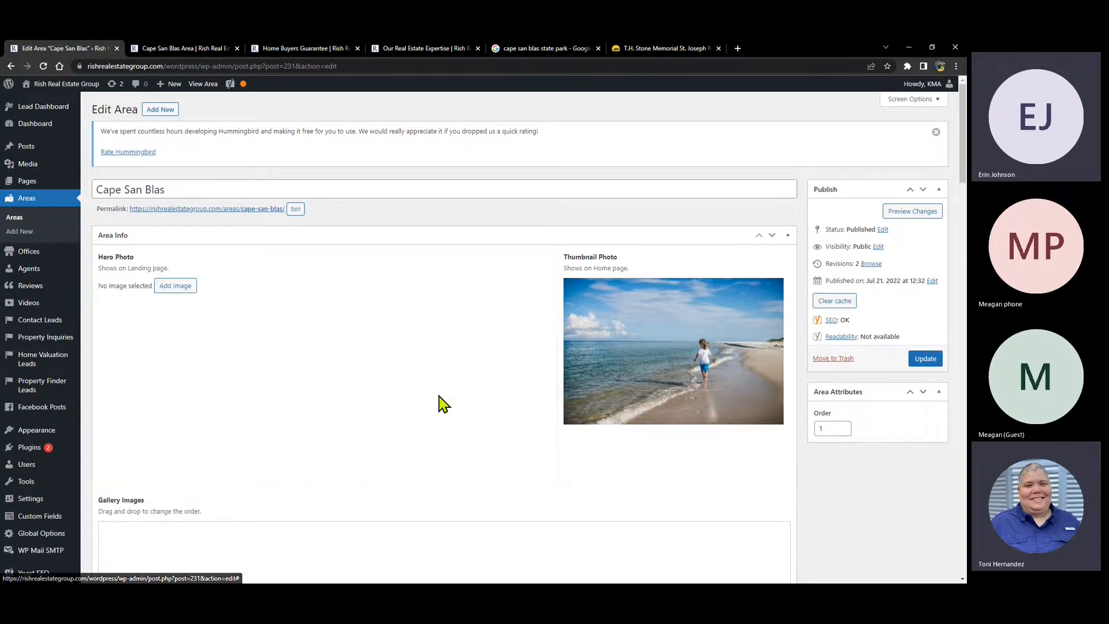
click(175, 289)
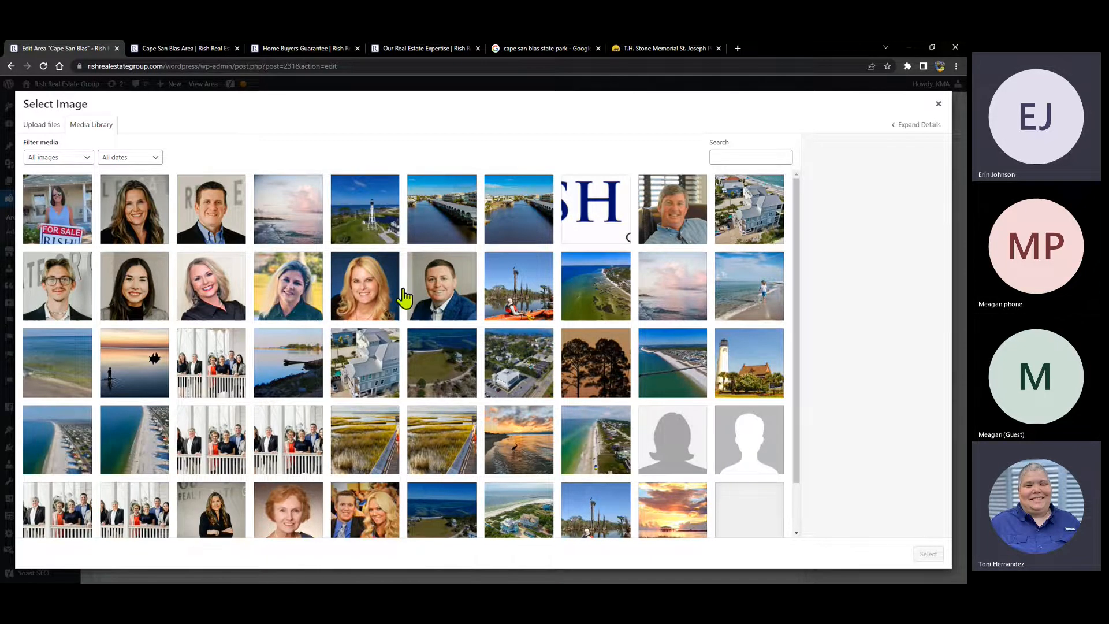
scroll(404, 298, down, 1)
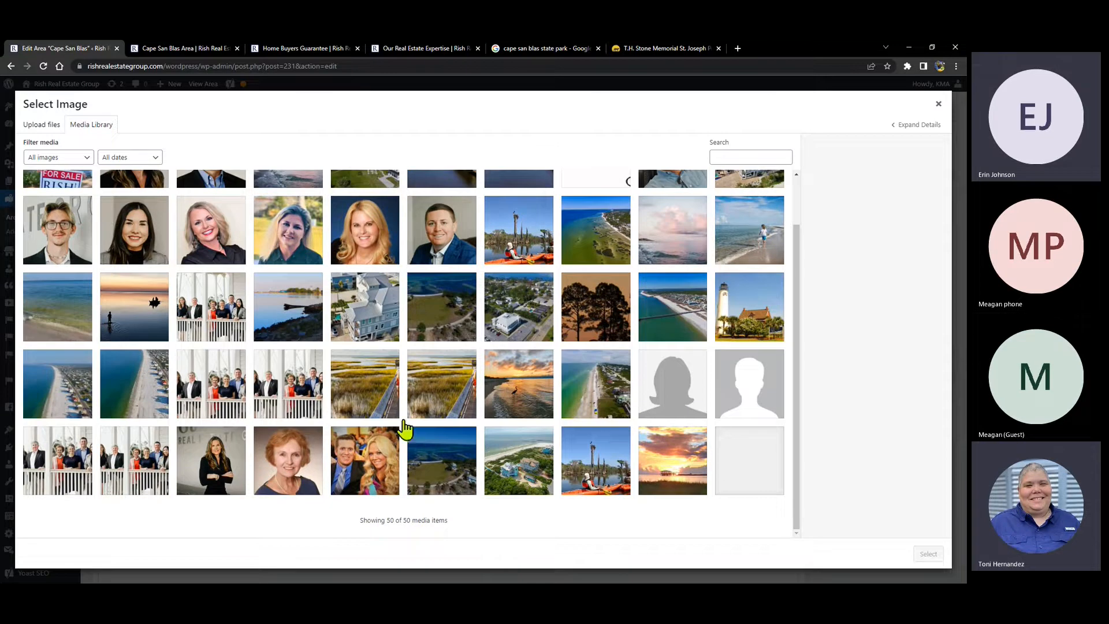
drag(359, 521, 462, 529)
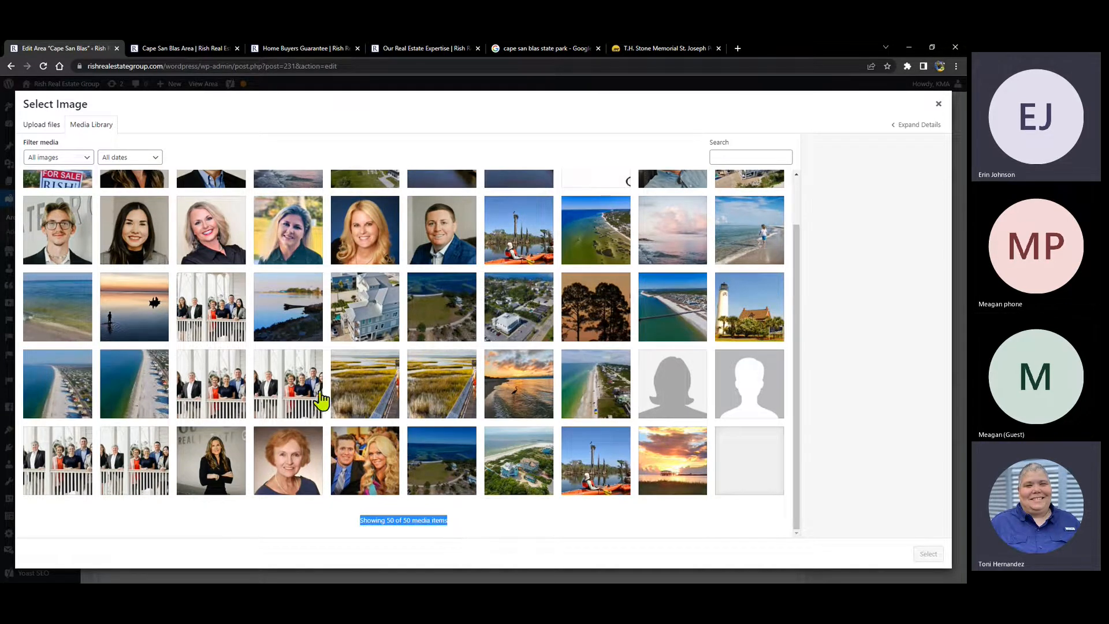
scroll(433, 335, up, 1)
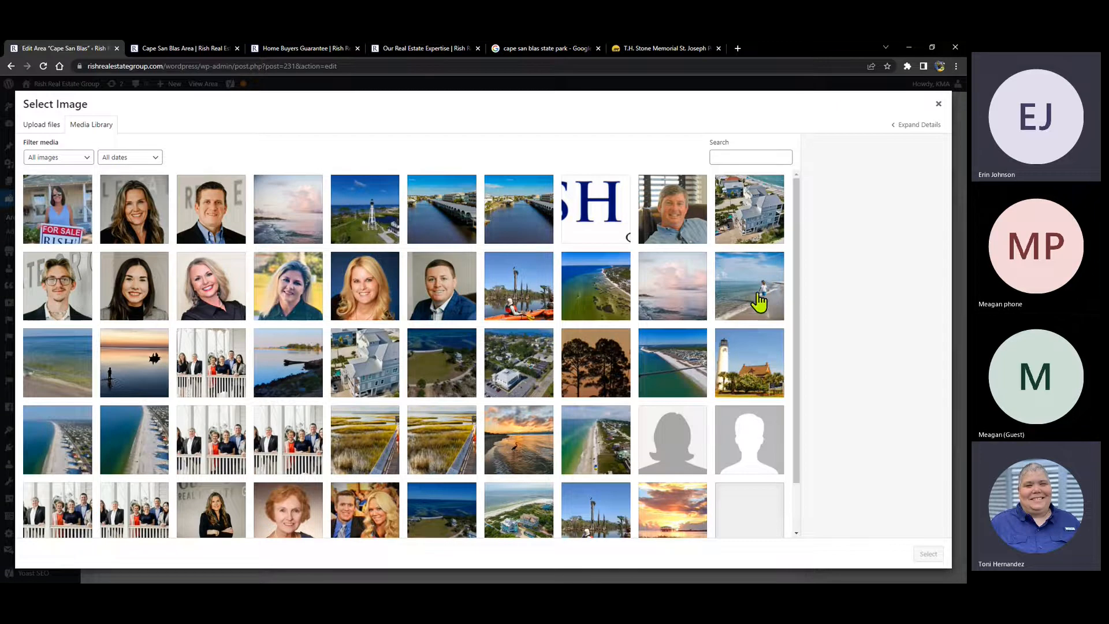
click(738, 296)
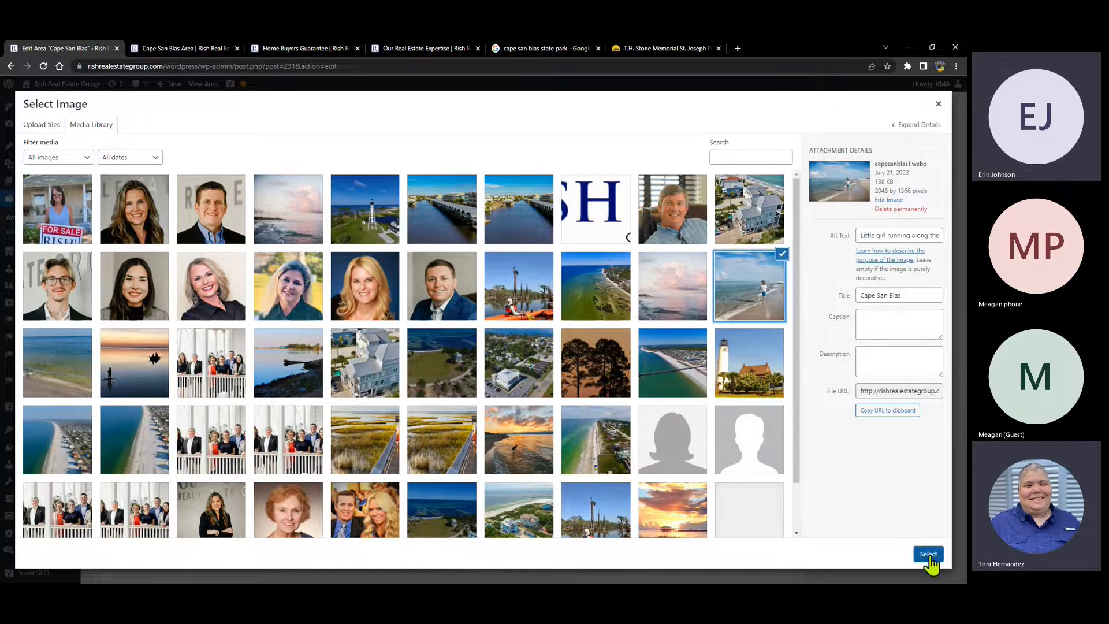
click(927, 556)
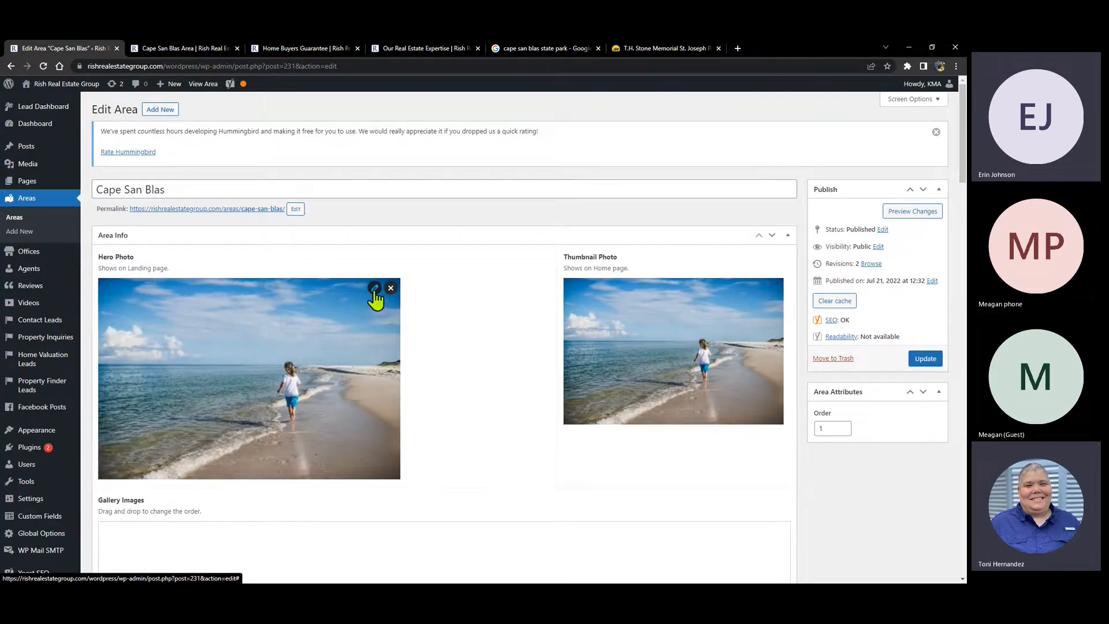
- Preview the Cape San Blas area page with its new hero photo, then return to the editor
click(904, 212)
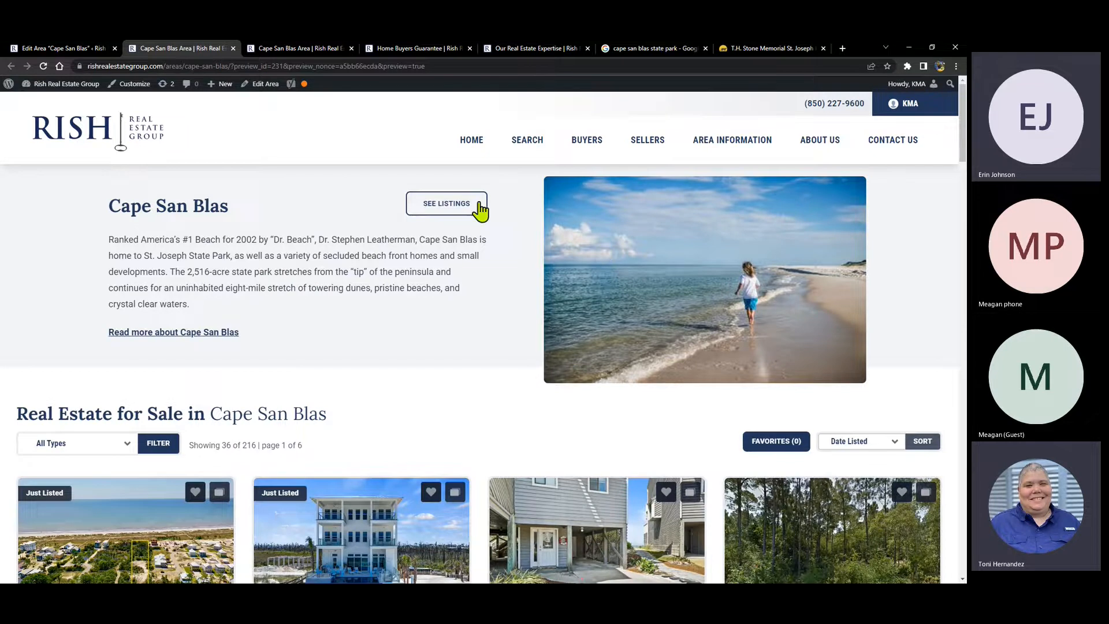
click(61, 48)
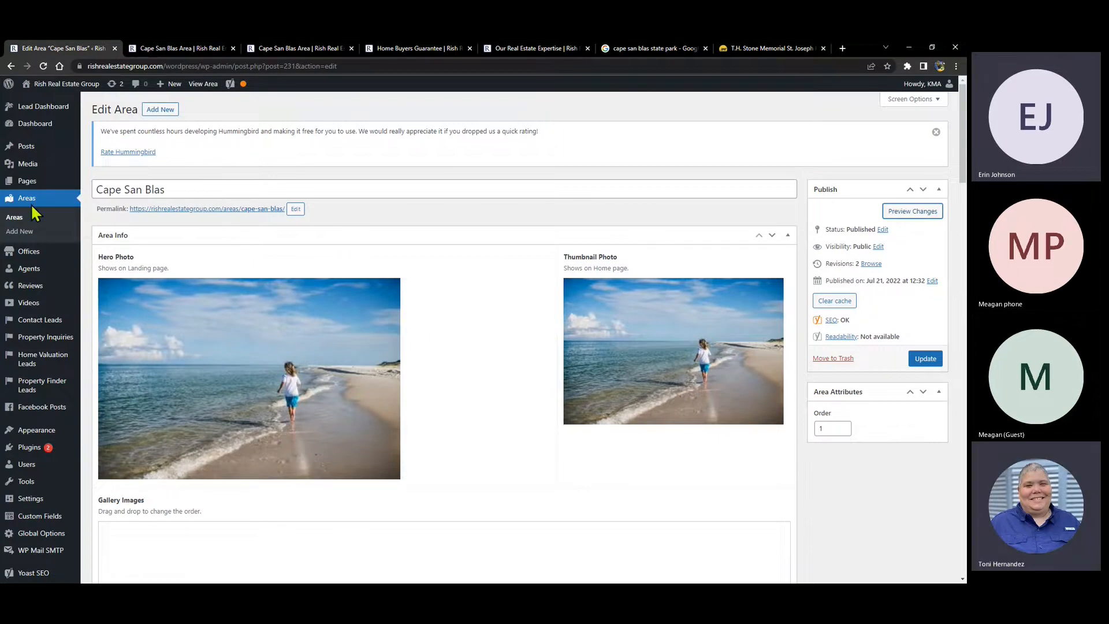
- Open the Media Library and dismiss the Hummingbird rating notice
mouse_move(25, 168)
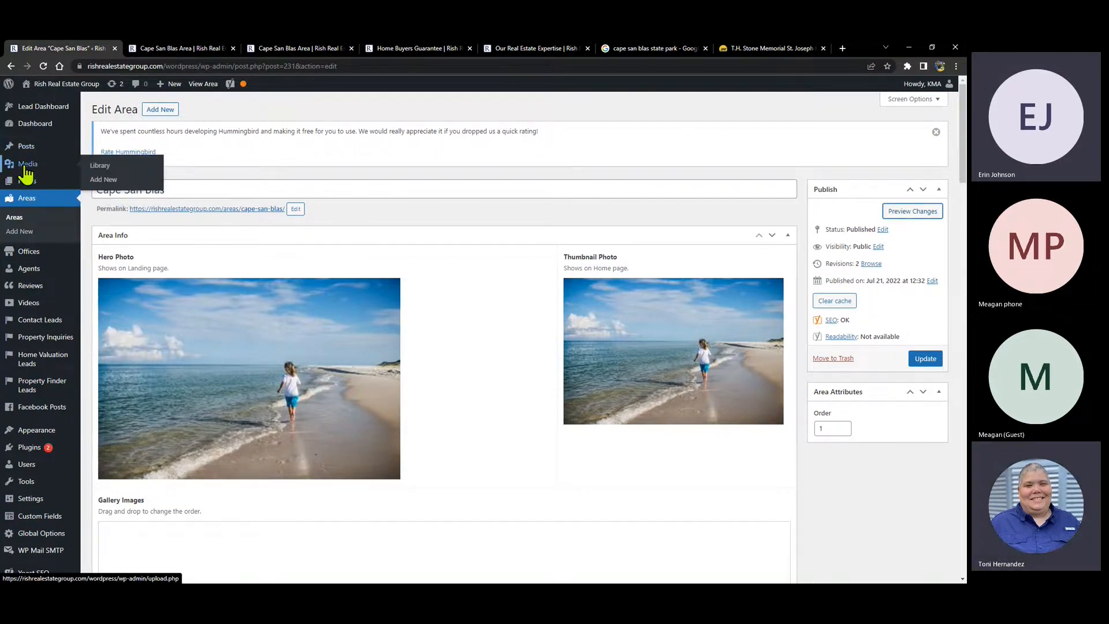
click(24, 168)
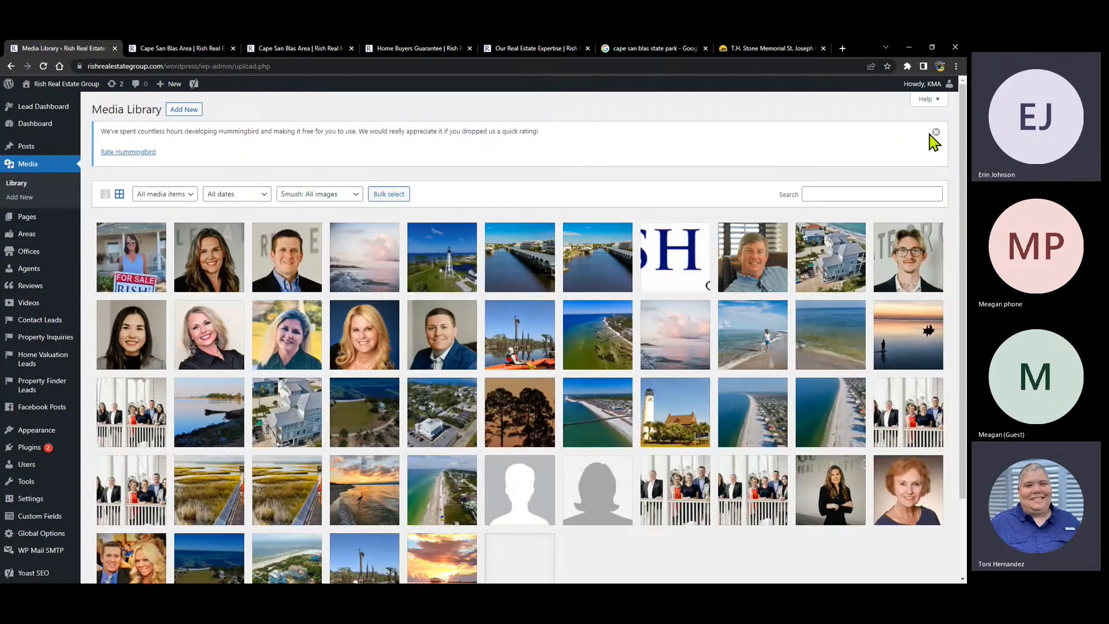
click(933, 134)
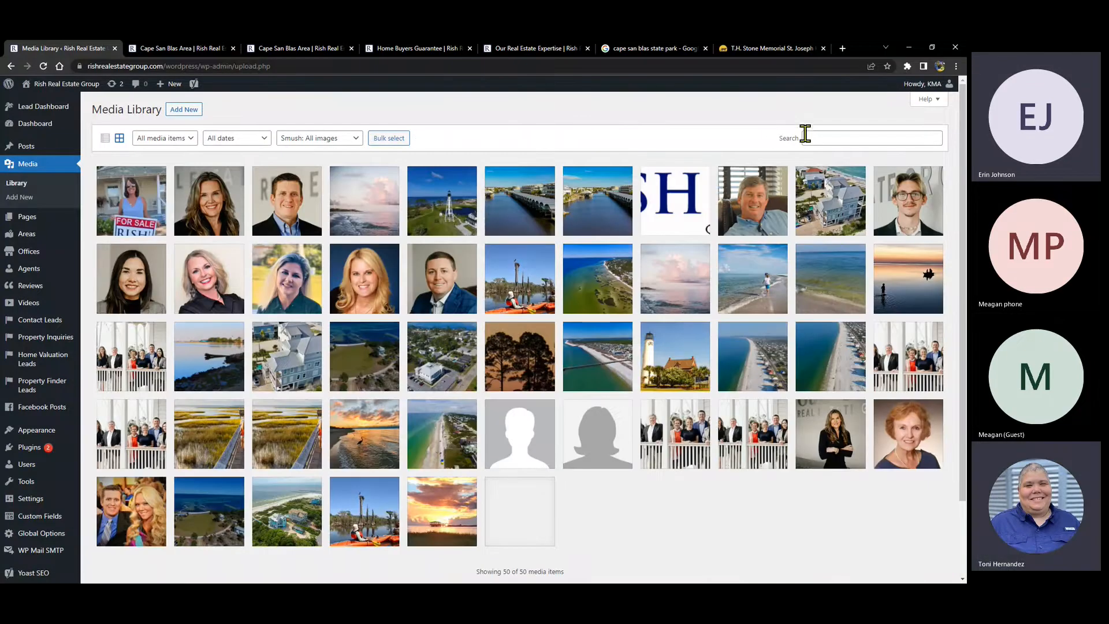
- Search the media for 'miss' and 'jay', then clear the search to list all 50 items
click(820, 137)
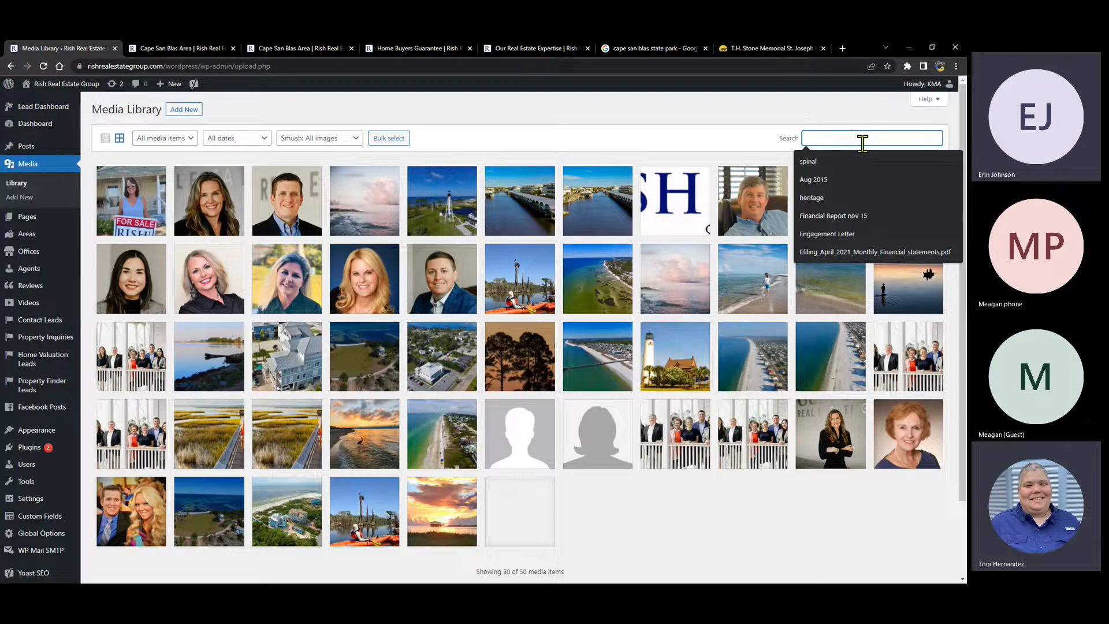
text(missing)
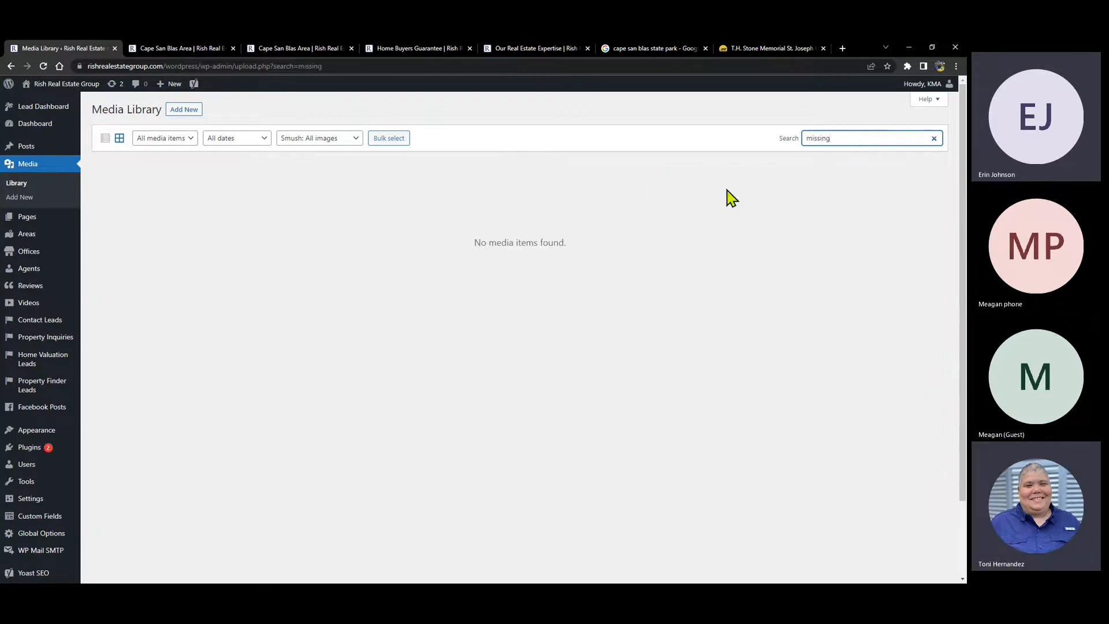
double_click(832, 139)
text(jay)
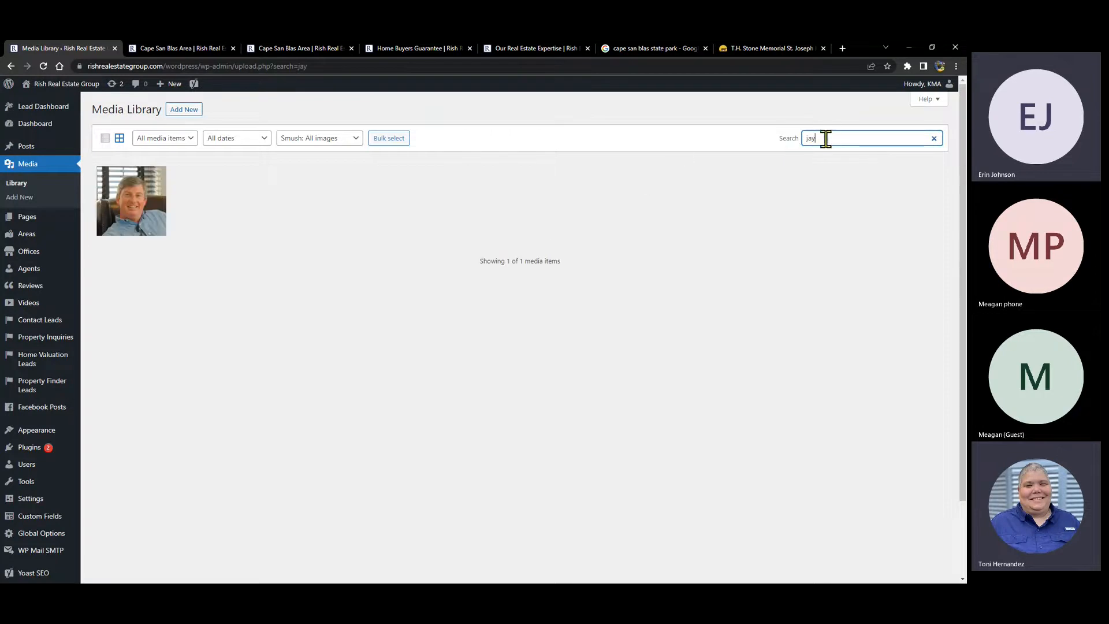
double_click(806, 139)
click(934, 139)
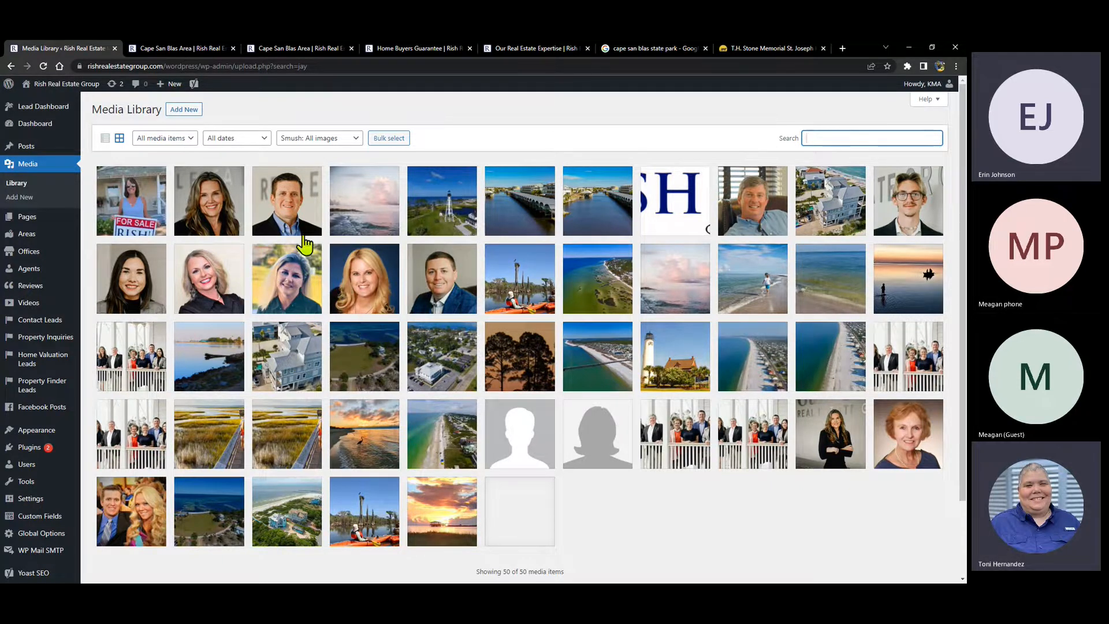
- Filter media to Documents, finding none, then to Images; leave the date filter at All dates
click(191, 139)
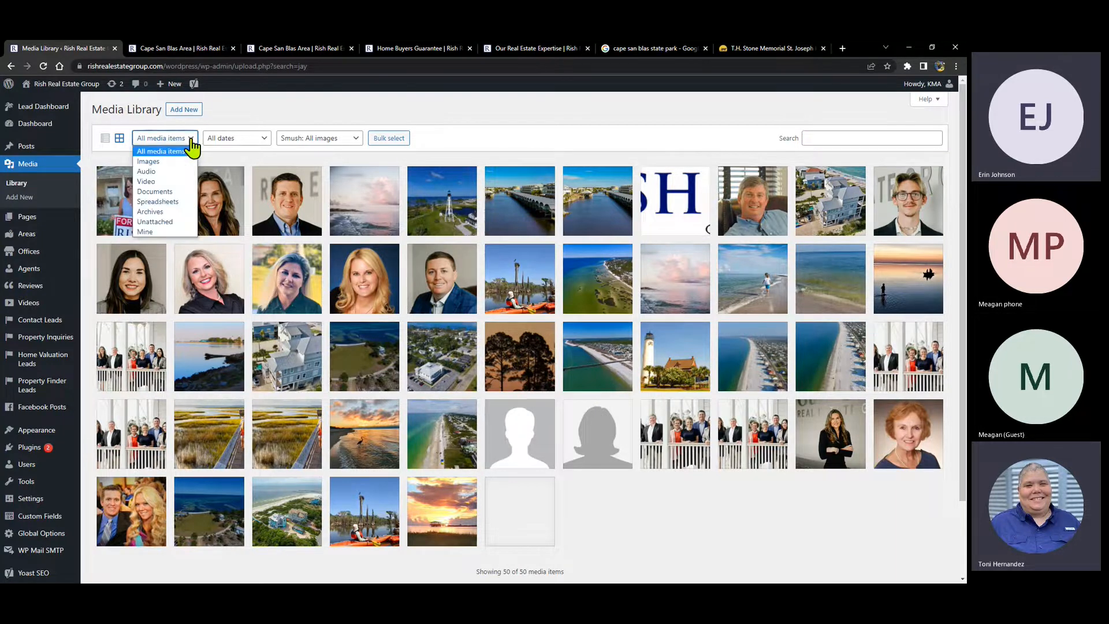
click(155, 193)
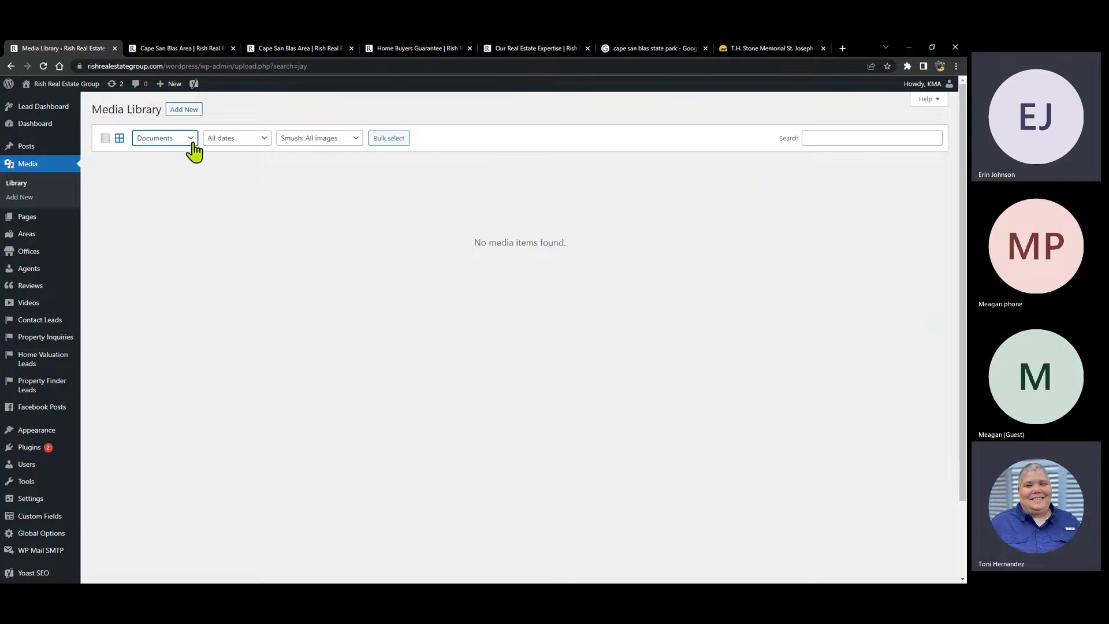
click(188, 142)
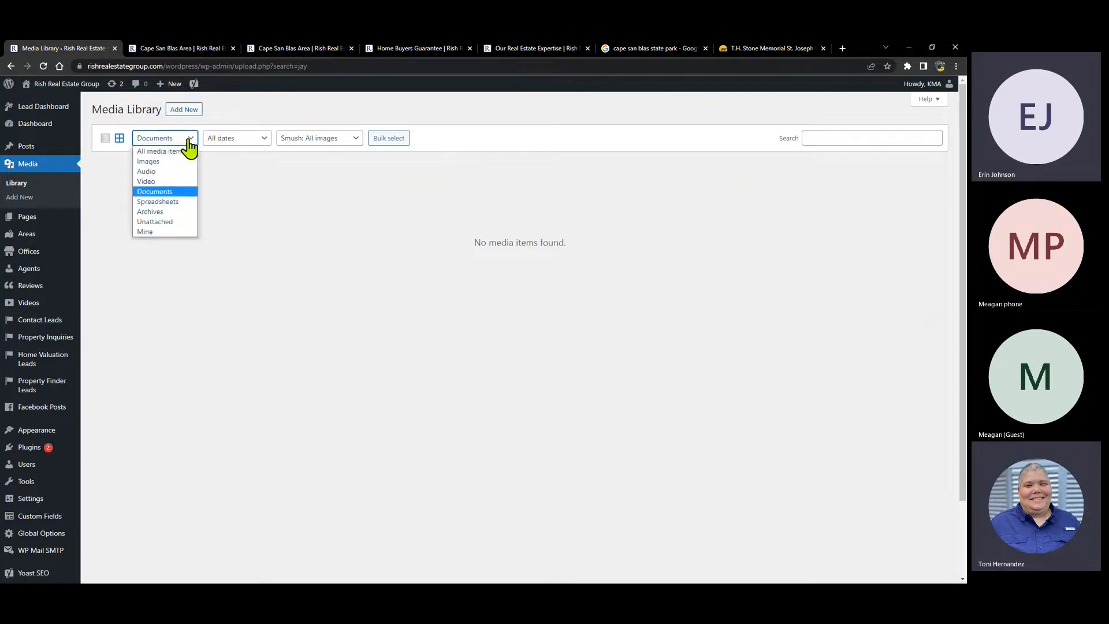
click(153, 163)
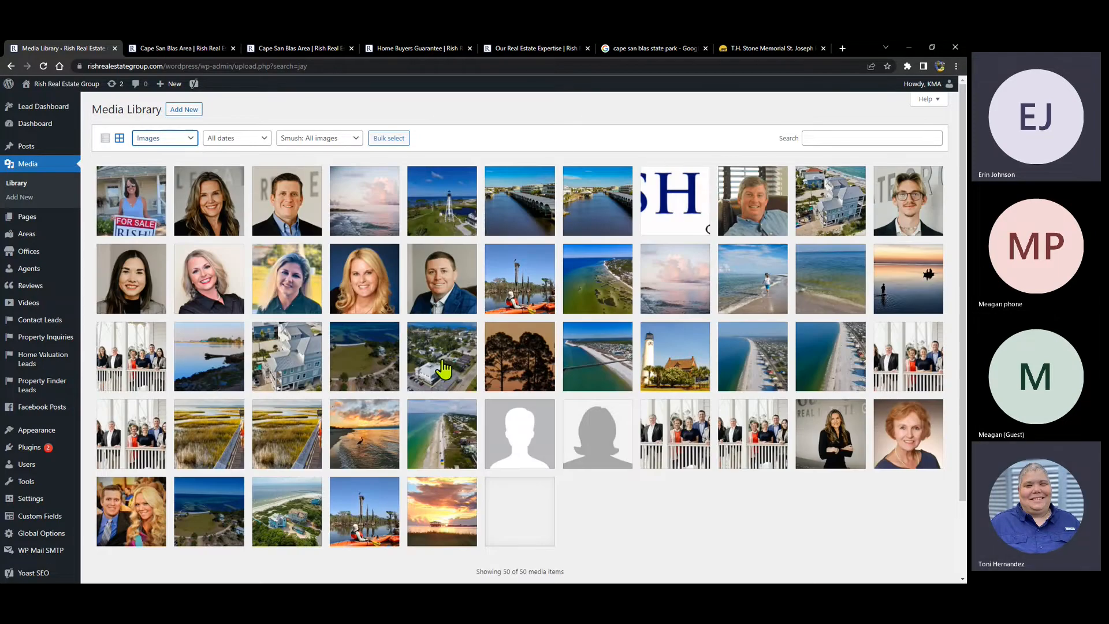
click(264, 139)
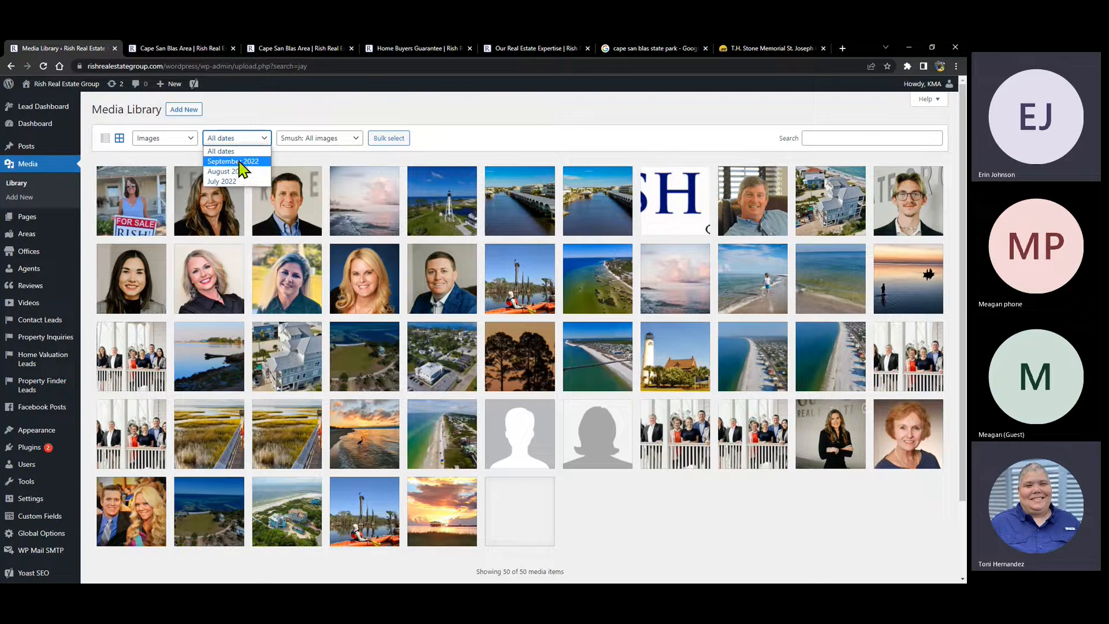
click(616, 514)
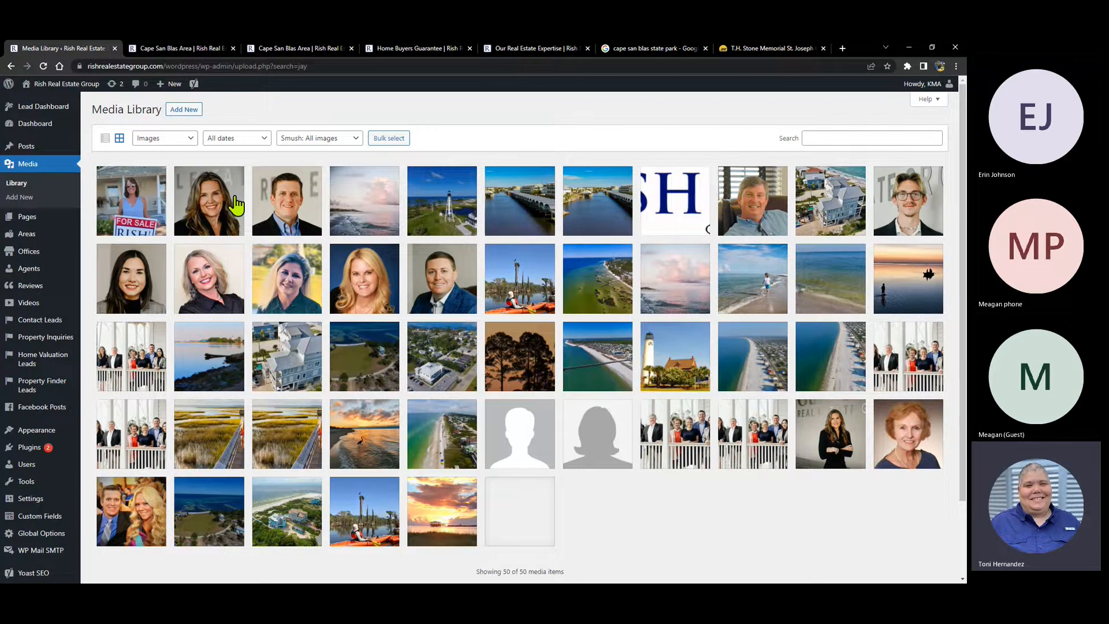
- View the live About Us page, then open About Us for editing from the Pages list
click(29, 219)
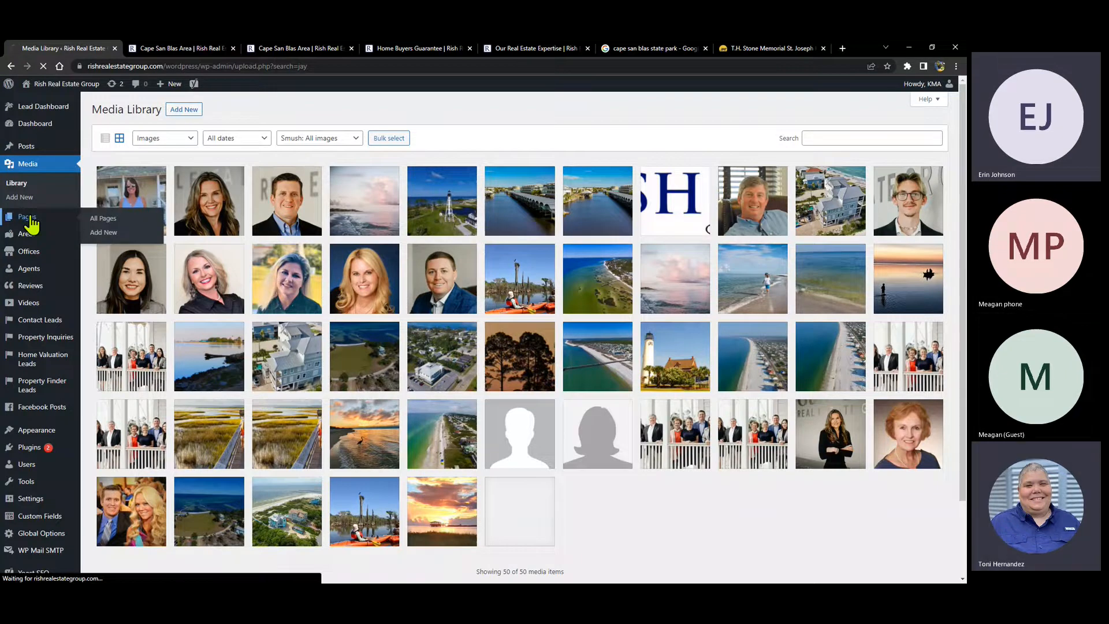
click(300, 49)
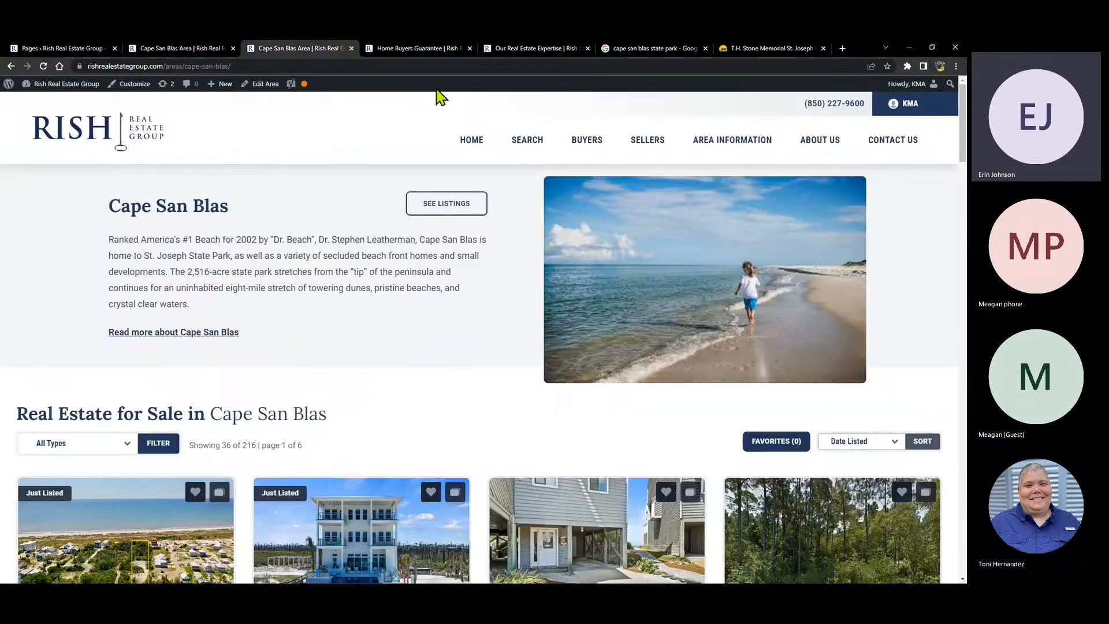
click(811, 144)
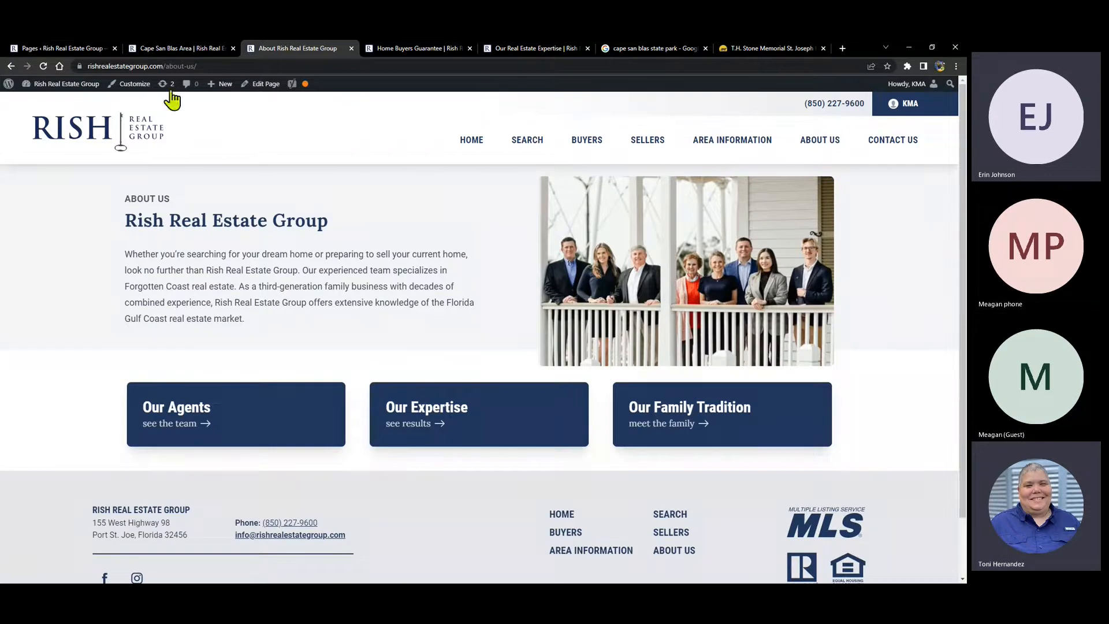
click(66, 48)
click(125, 408)
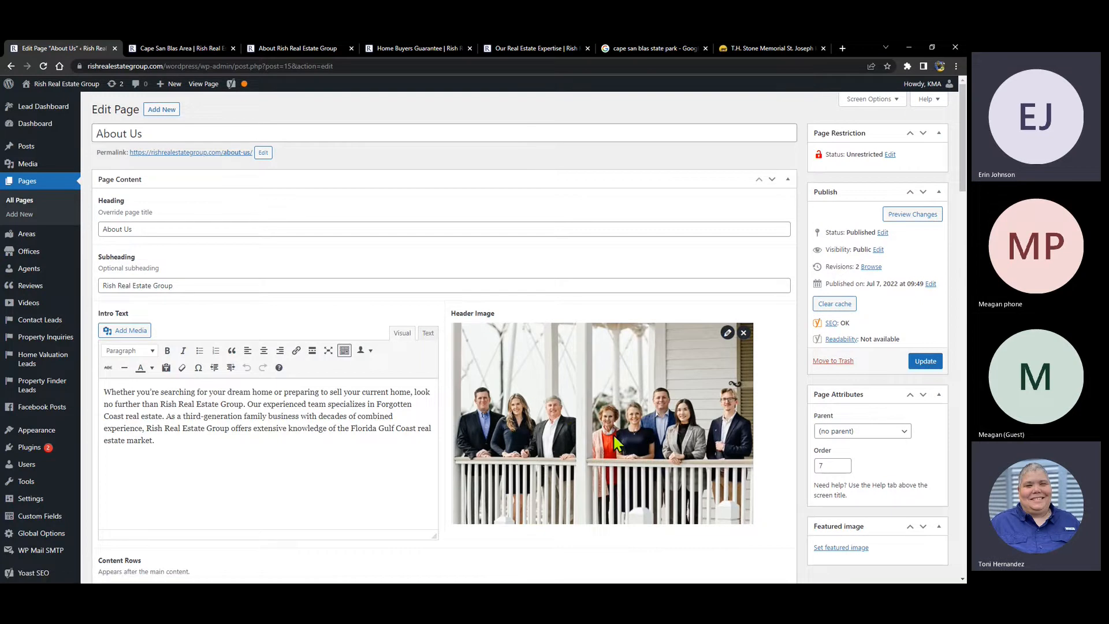
- Inspect the About Us header image in the image editor, then remove the team photo
click(732, 338)
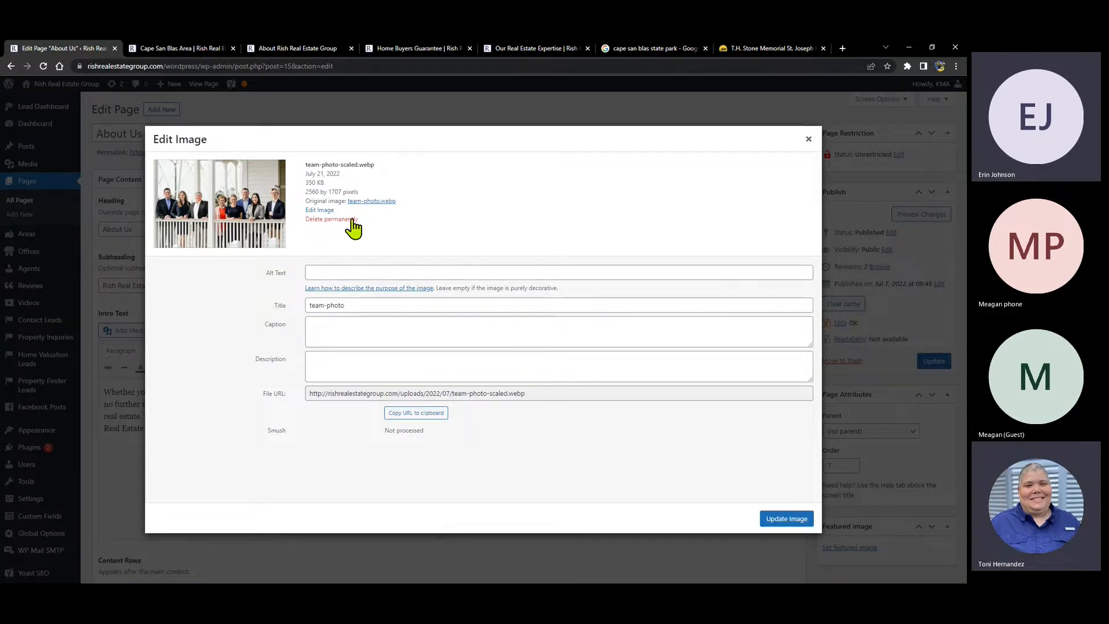
click(319, 211)
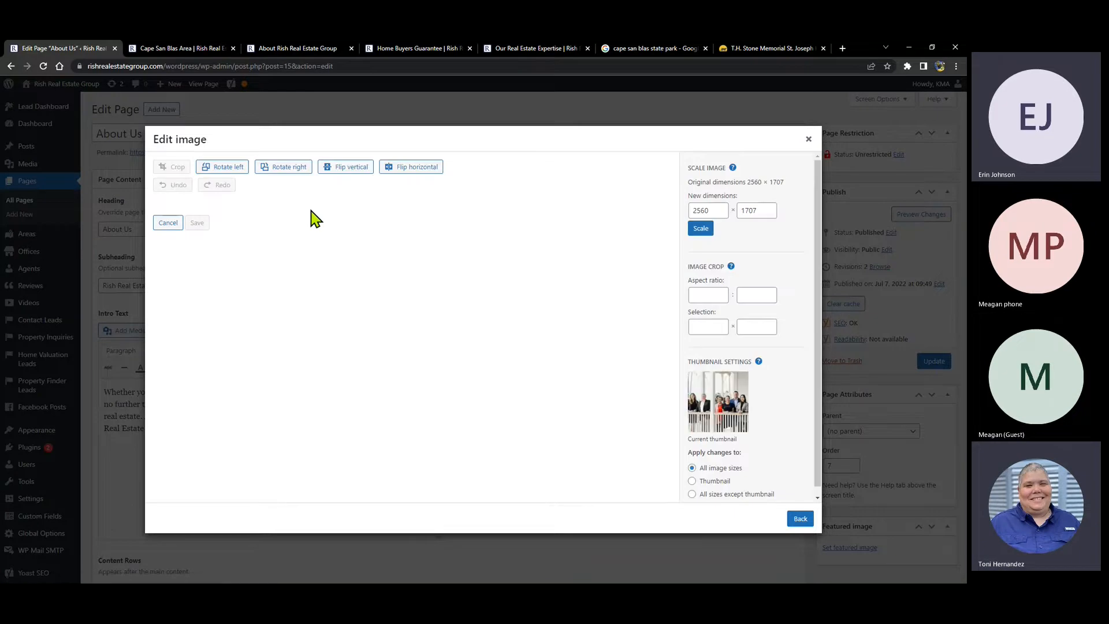
click(807, 142)
click(747, 330)
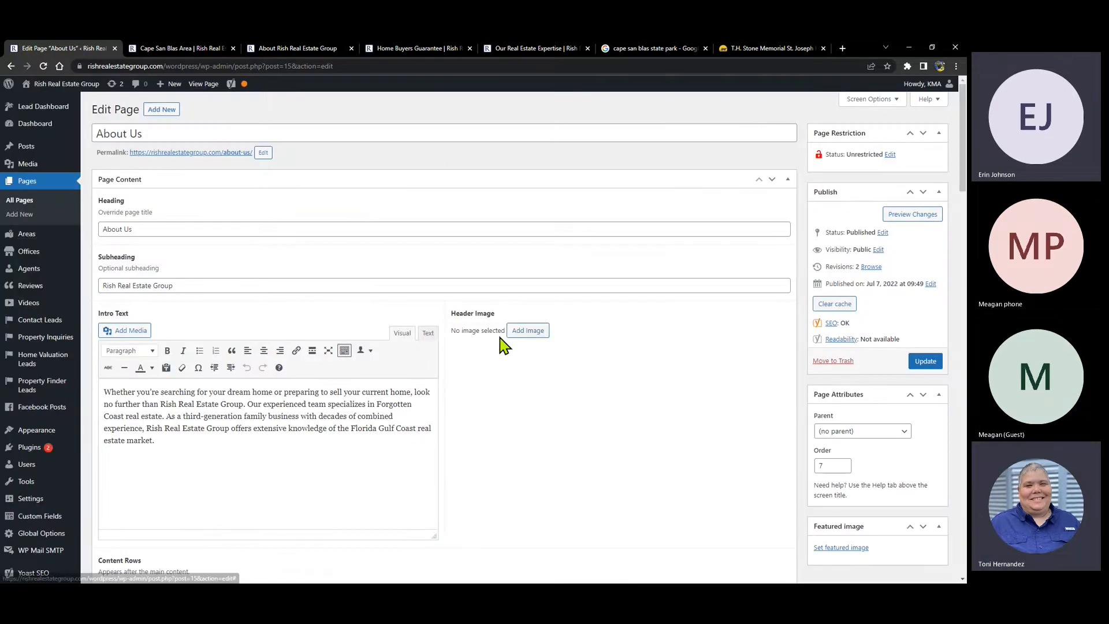
- Browse the team and group photos without choosing one, then reload the page with F5
click(518, 338)
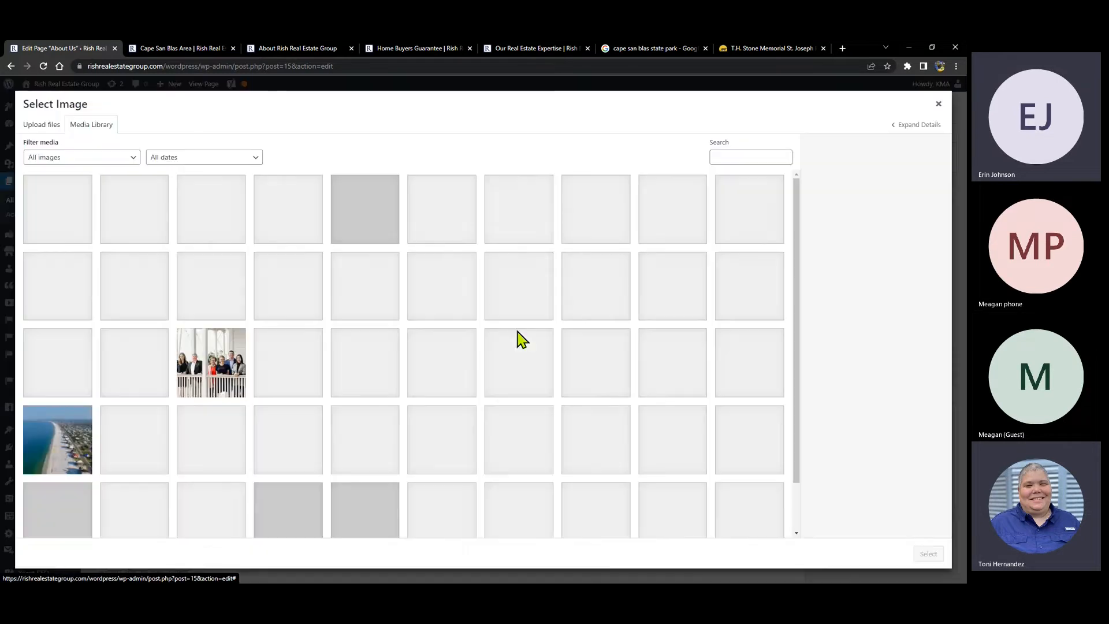
click(203, 364)
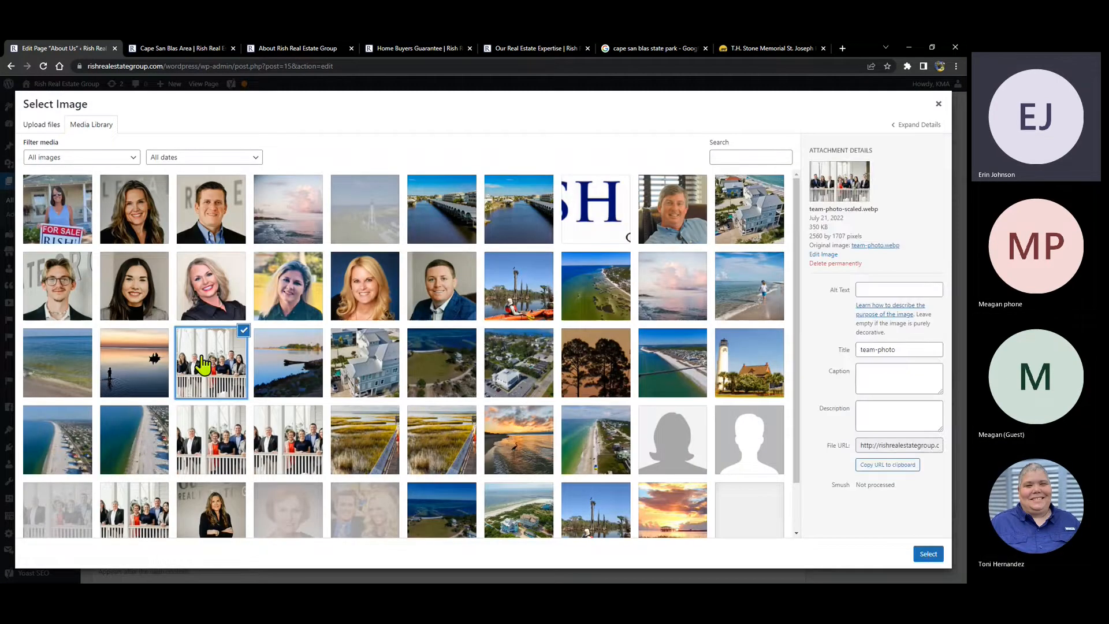
click(213, 446)
click(293, 437)
click(212, 376)
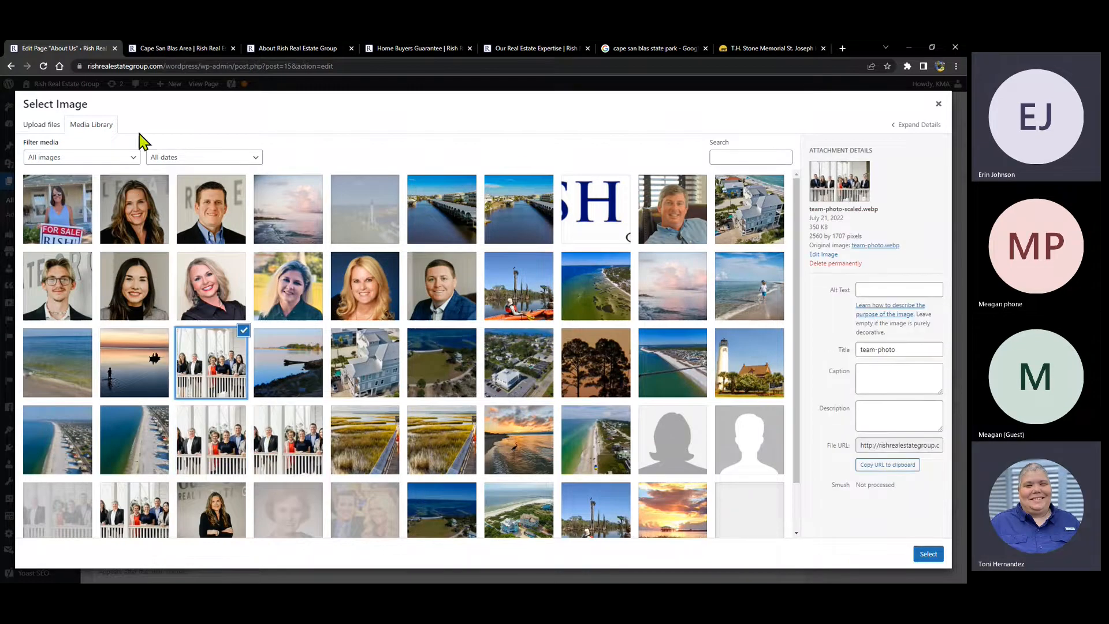
click(938, 104)
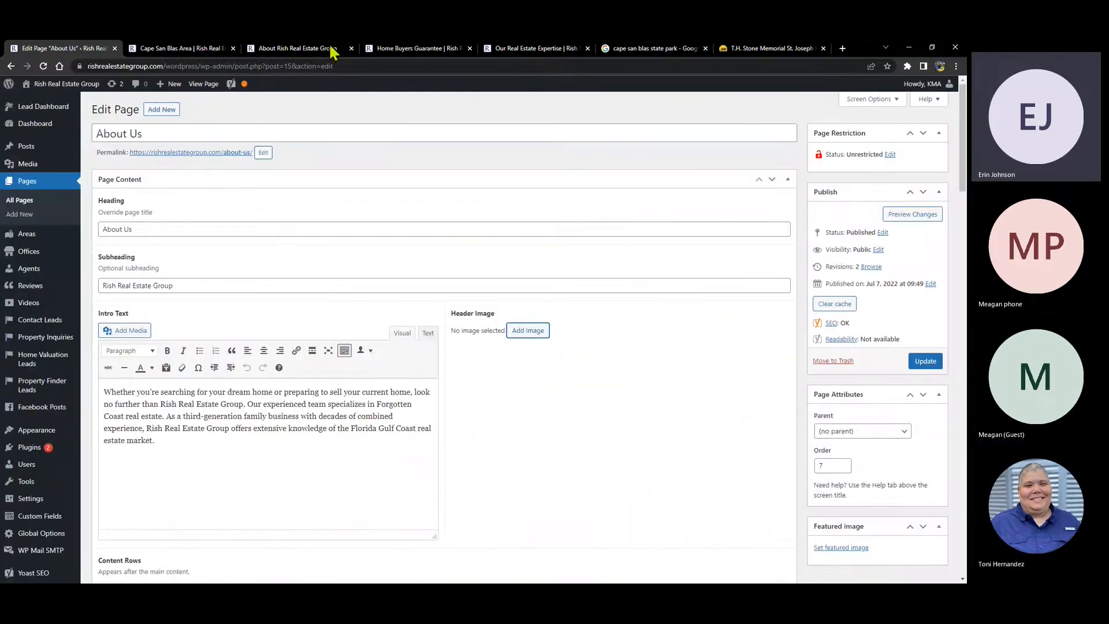
key(F5)
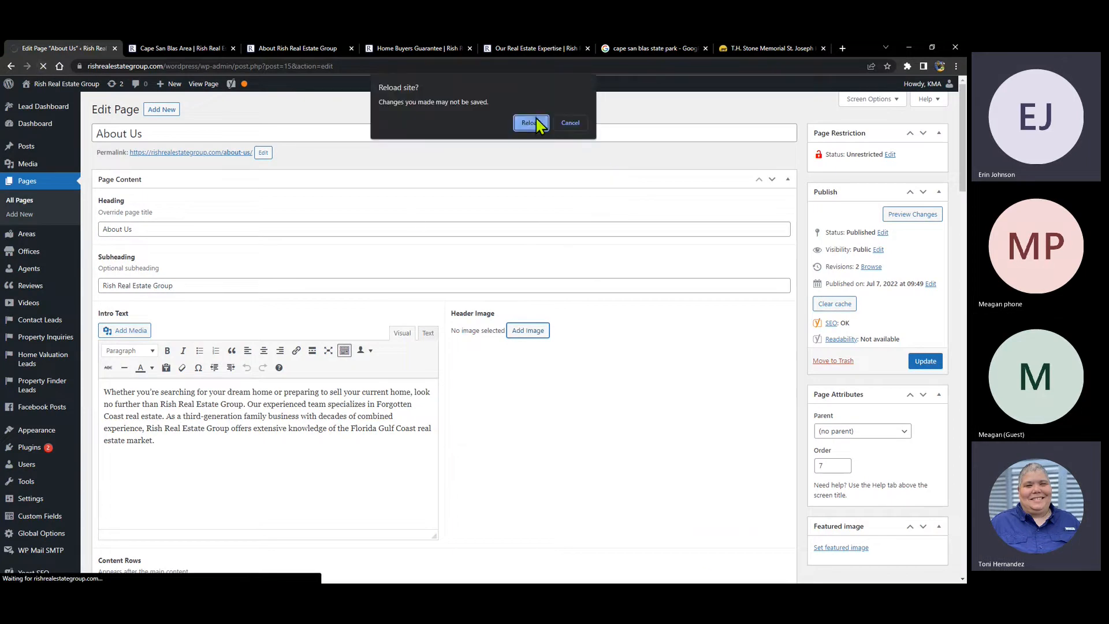
- Confirm the reload, discarding the removal so the team photo returns as header image
click(530, 123)
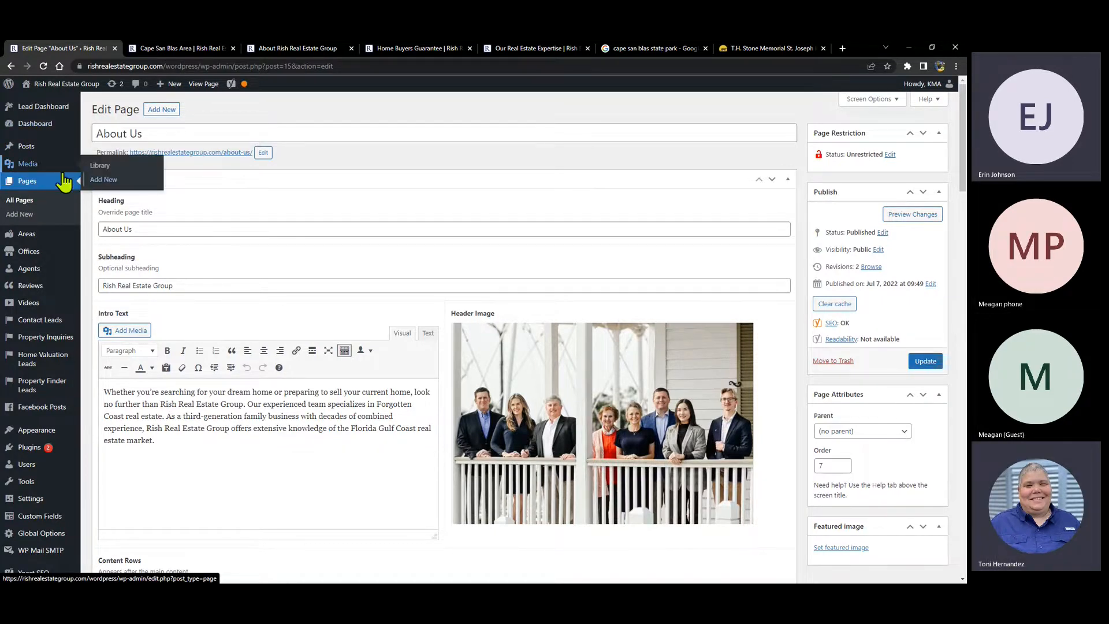
- Open Media > Library and review an agent headshot's attachment details, then close them
click(153, 168)
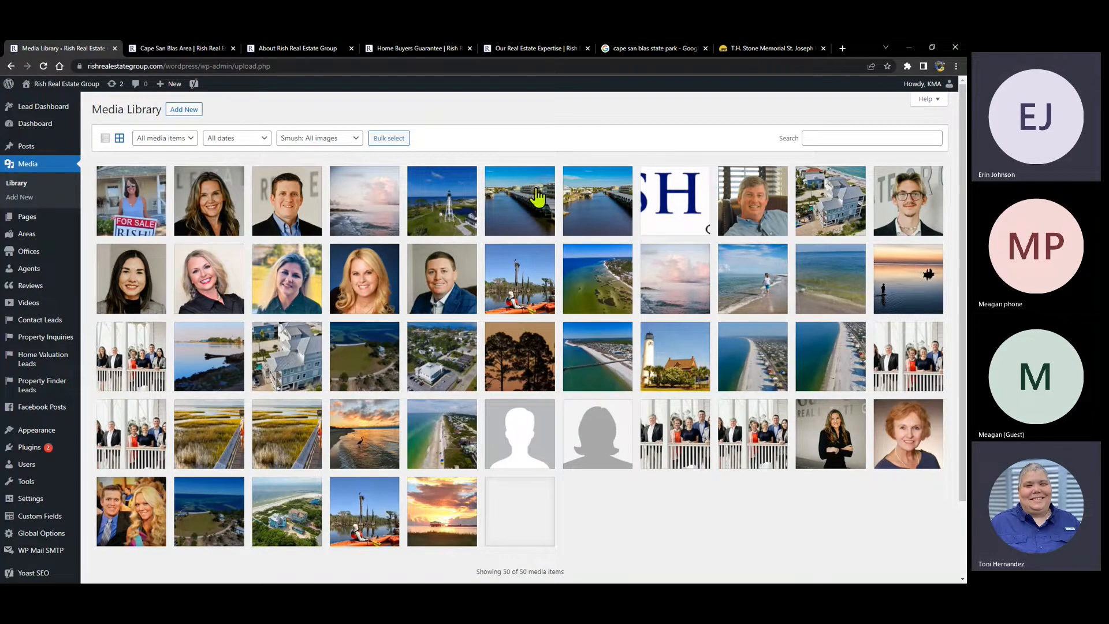
click(434, 280)
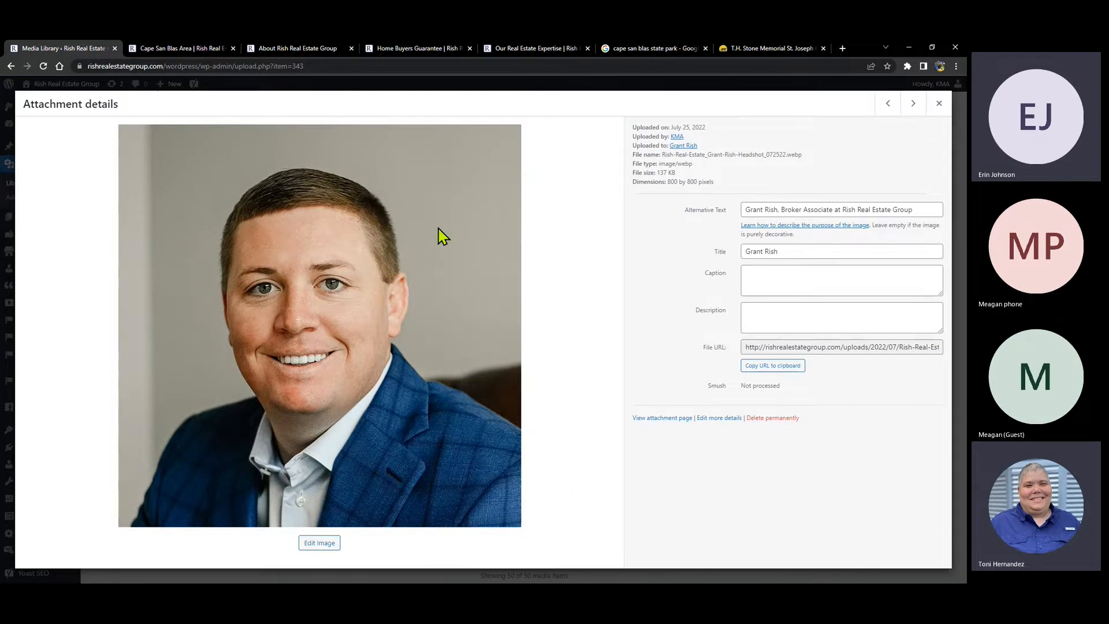
click(939, 104)
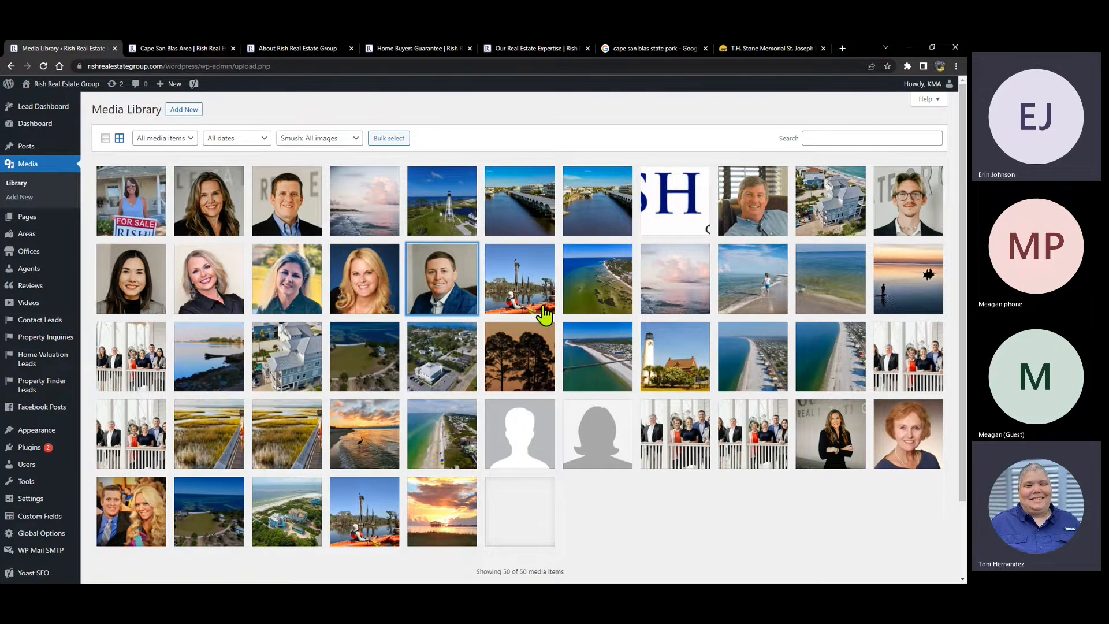
- Check another agent headshot's details, then go through Areas and the empty Offices to the 12 Agents
click(431, 272)
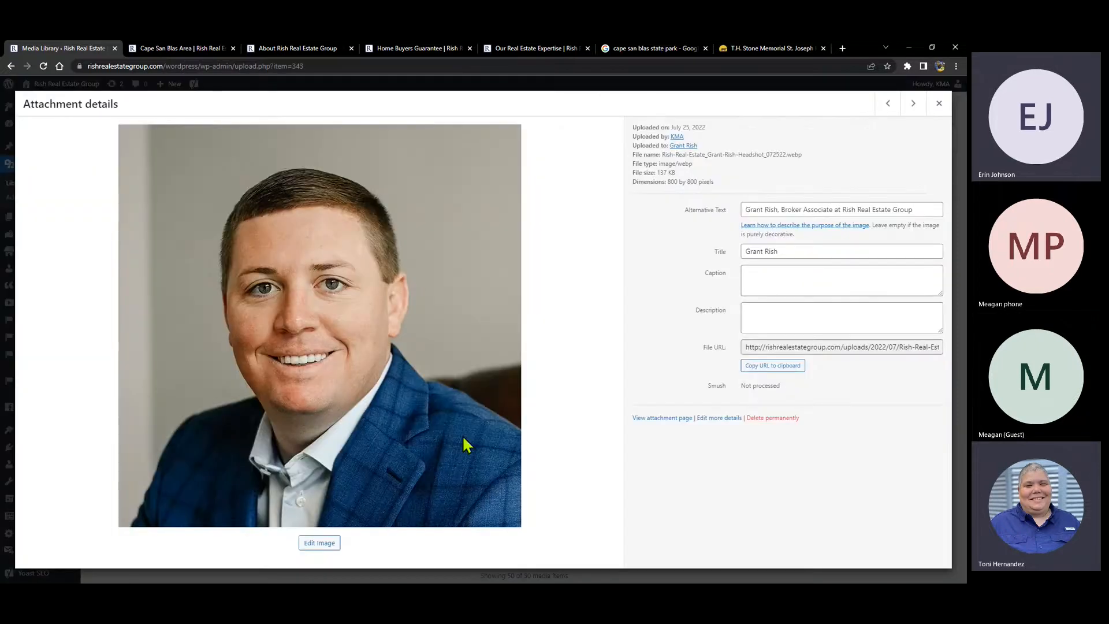
click(938, 104)
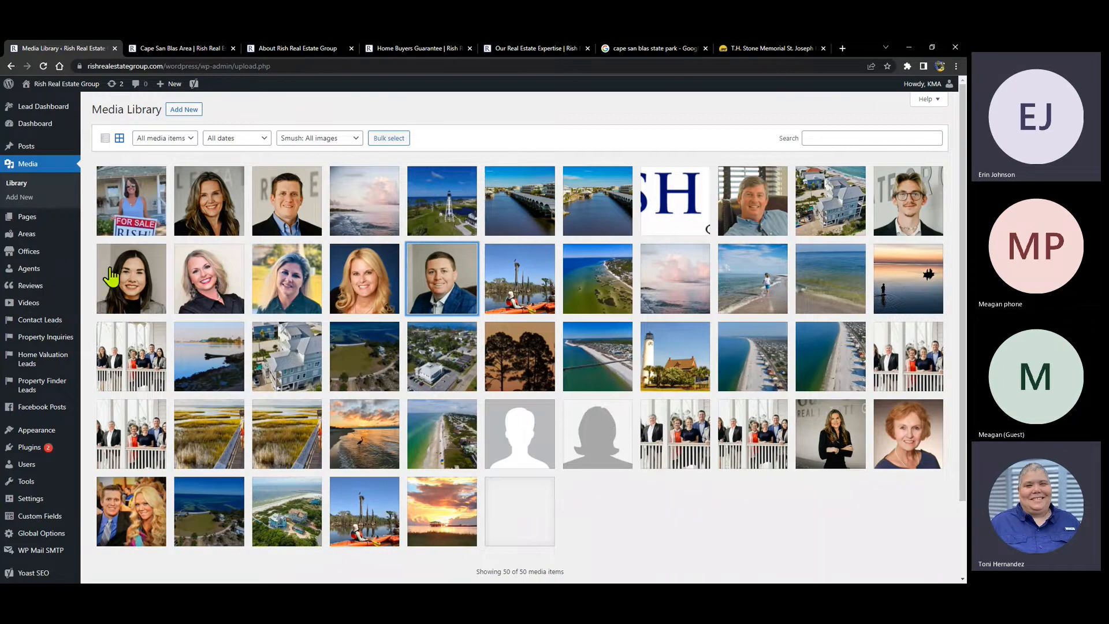
mouse_move(46, 222)
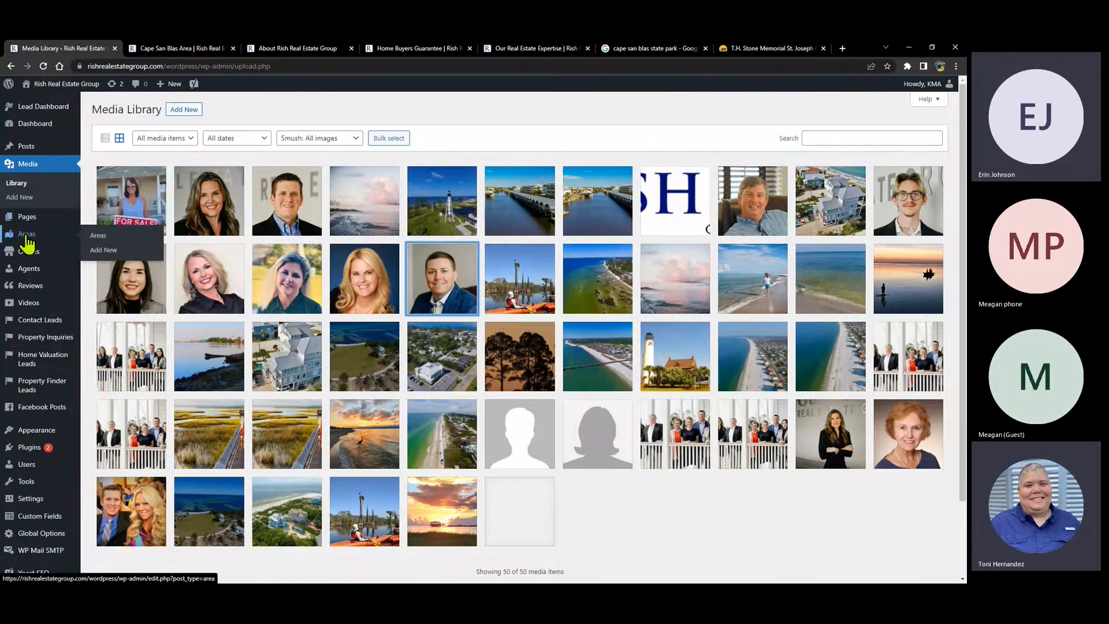
click(26, 234)
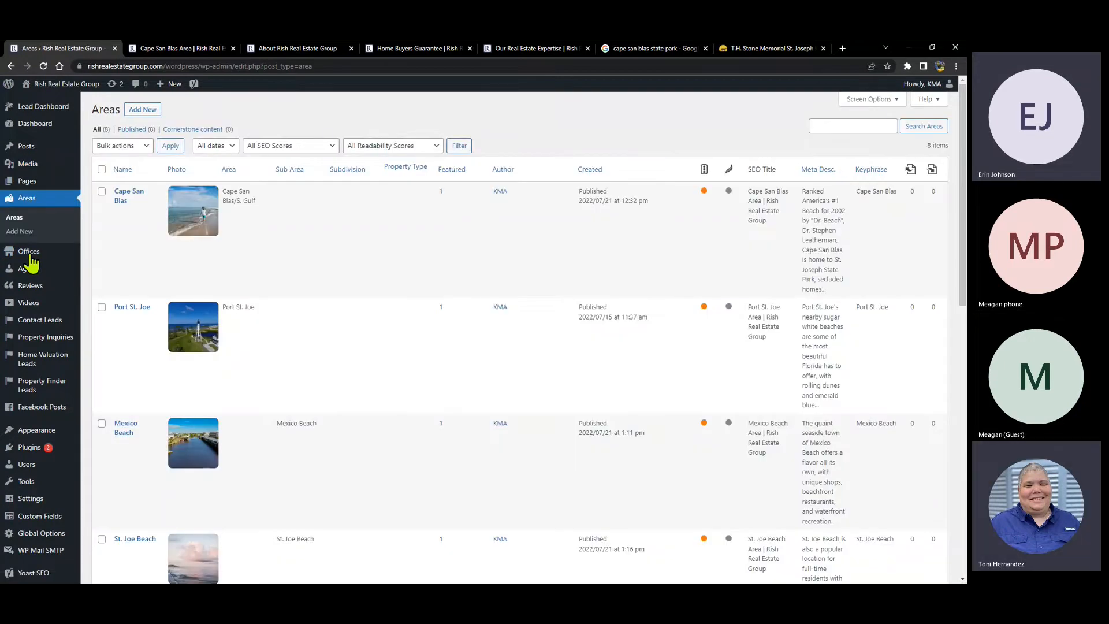
click(30, 260)
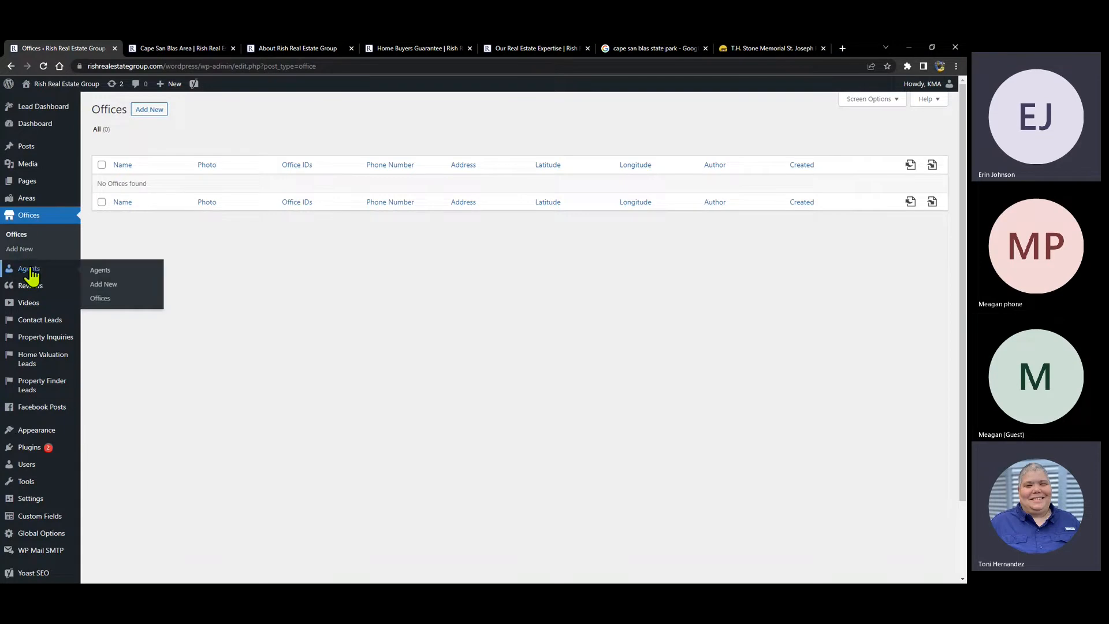
click(36, 276)
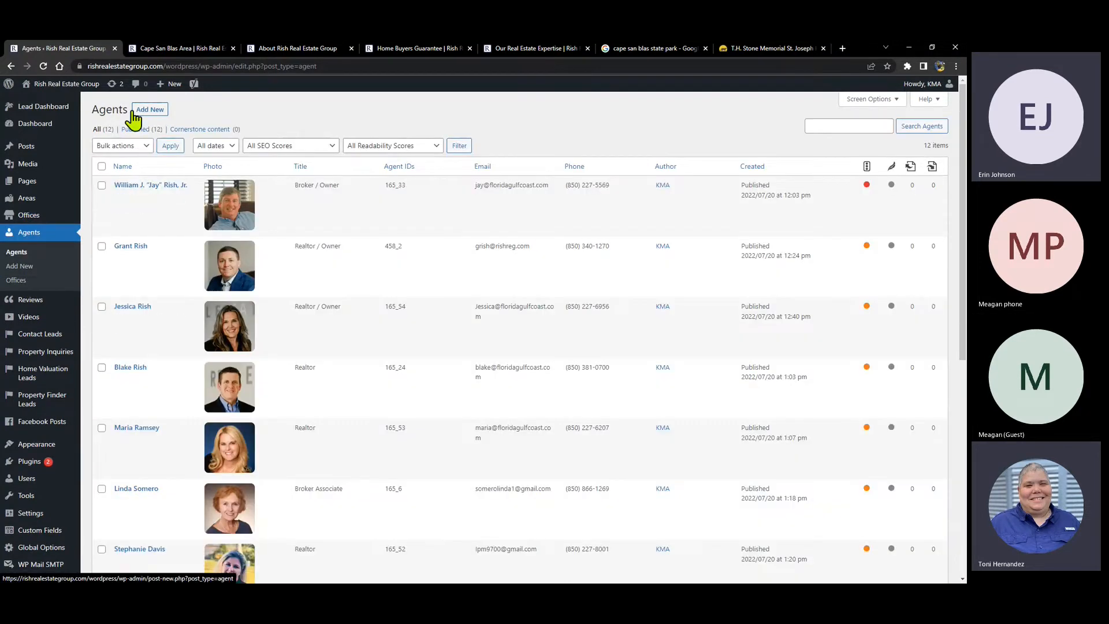
- Open the first agent's Edit Agent page and inspect its Broker / Owner title, phone, IDs and email
click(143, 186)
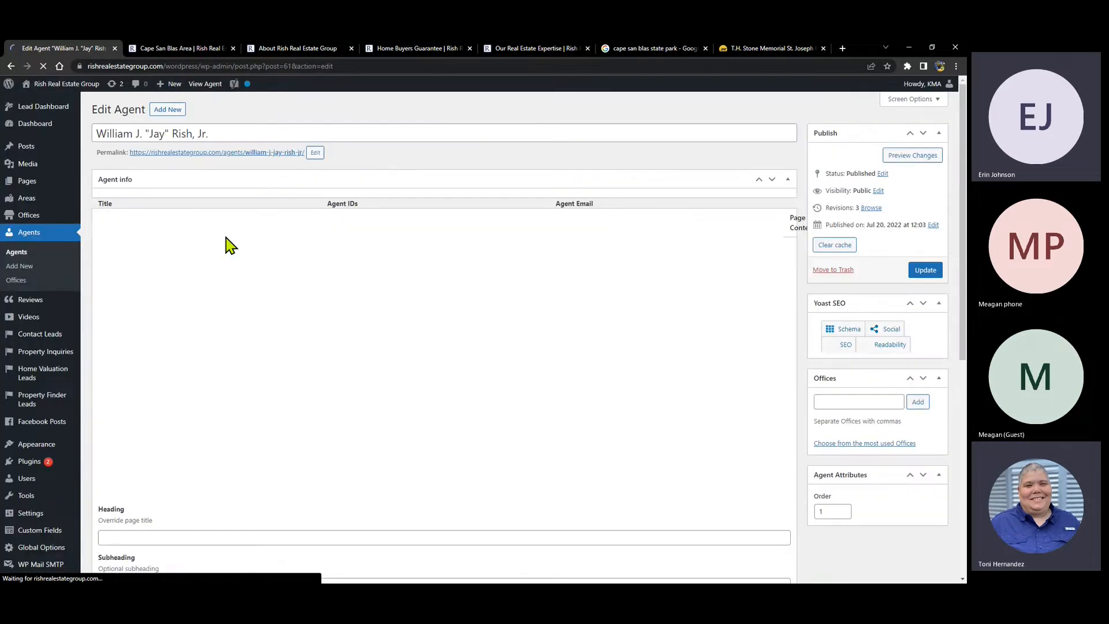
drag(170, 230, 99, 231)
click(169, 285)
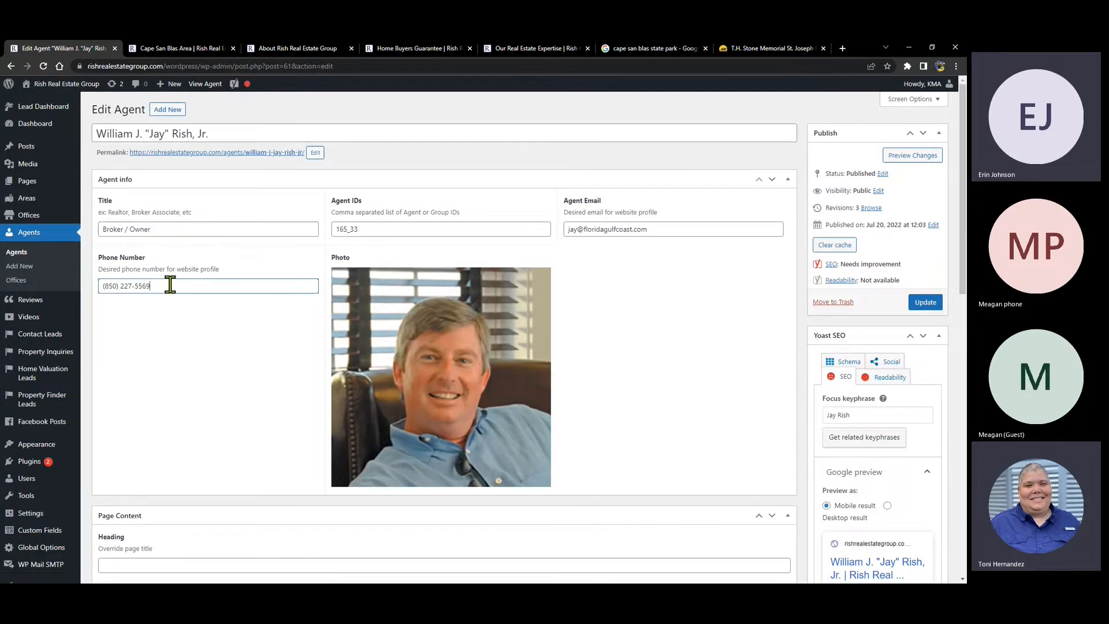
click(387, 228)
click(633, 227)
drag(371, 230, 315, 228)
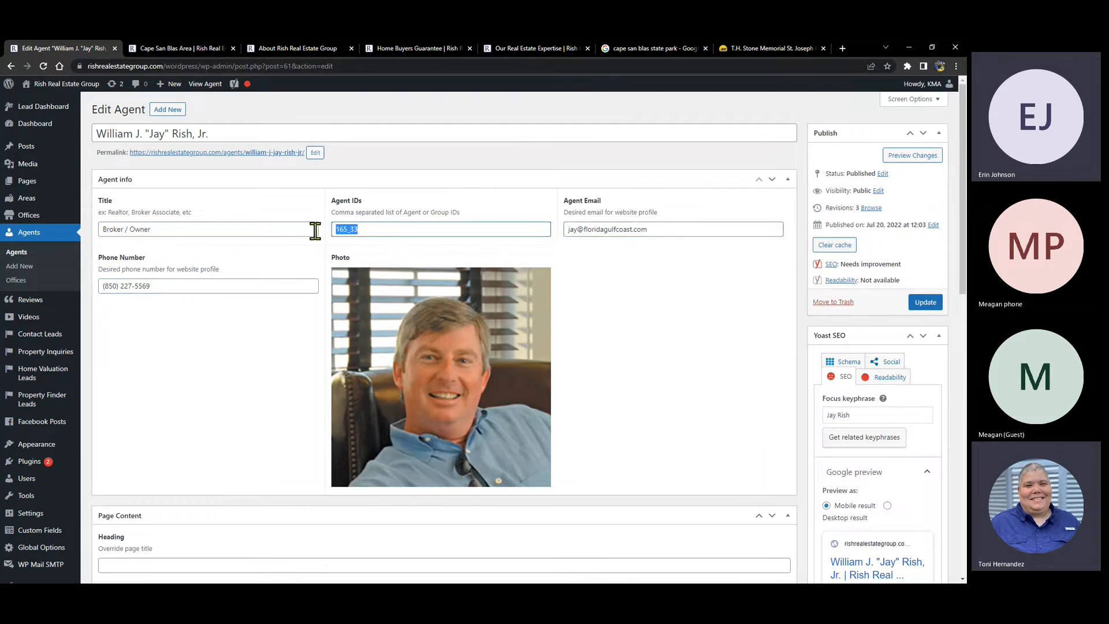
- Scroll through the agent's edit page to review the headshot photo and intro biography
scroll(346, 173, down, 1)
scroll(310, 216, down, 3)
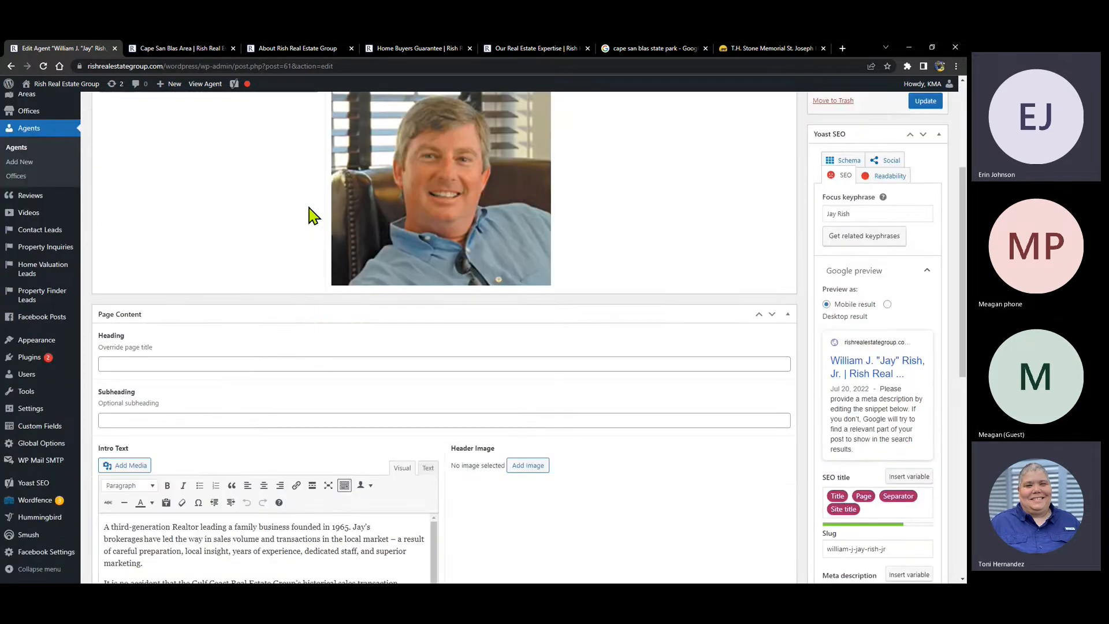
scroll(389, 220, down, 5)
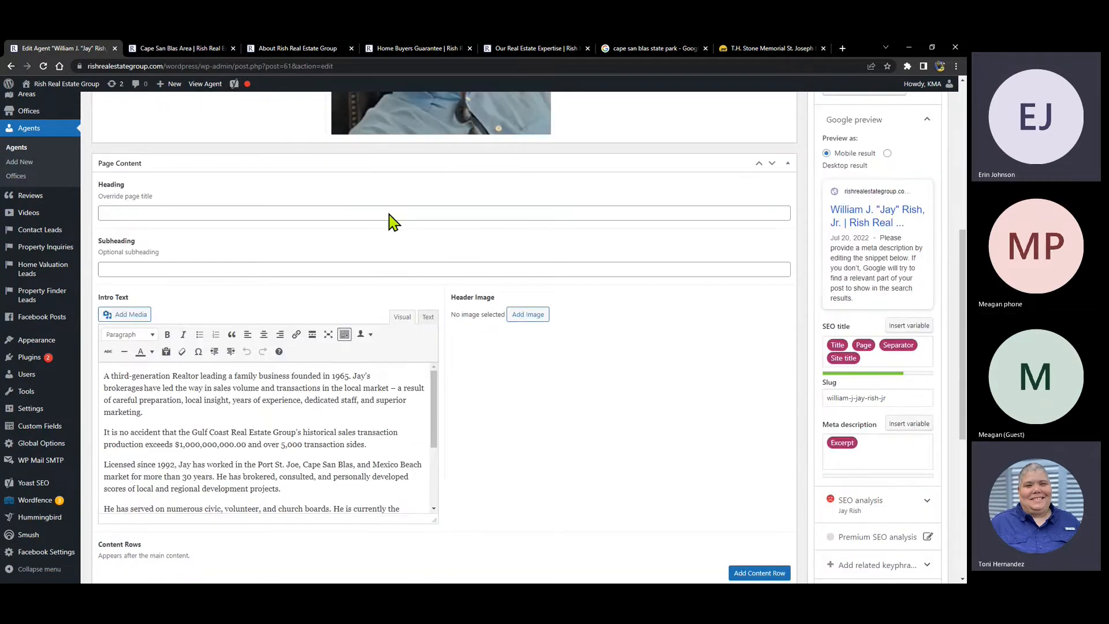
scroll(268, 319, down, 3)
scroll(267, 319, down, 3)
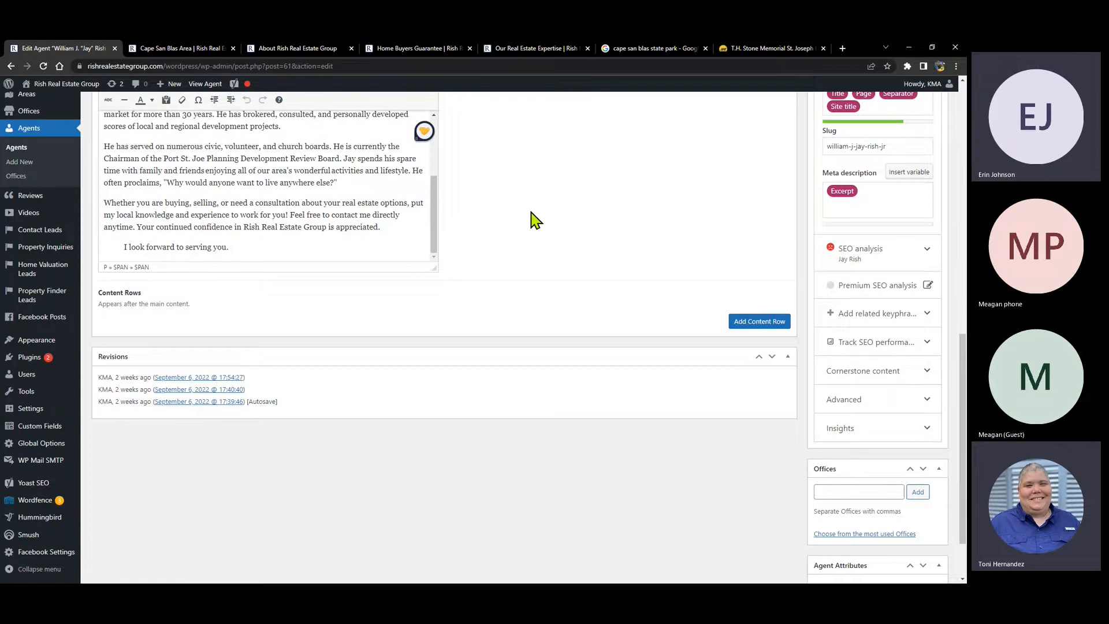
scroll(532, 218, up, 4)
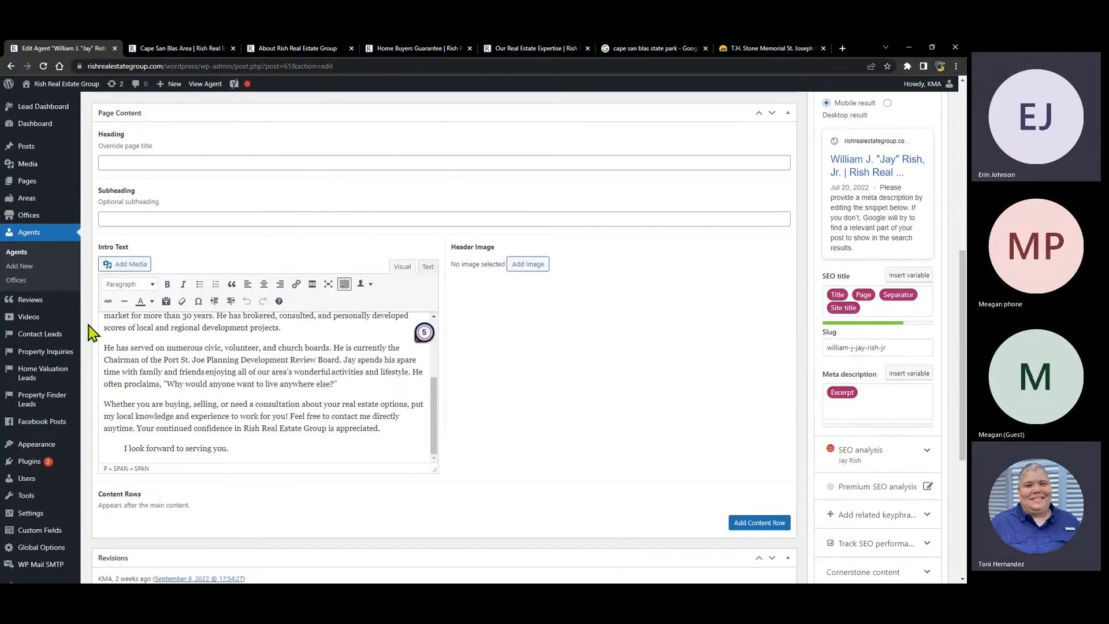
- Open the empty Reviews list, then look over the live About Us page
click(30, 300)
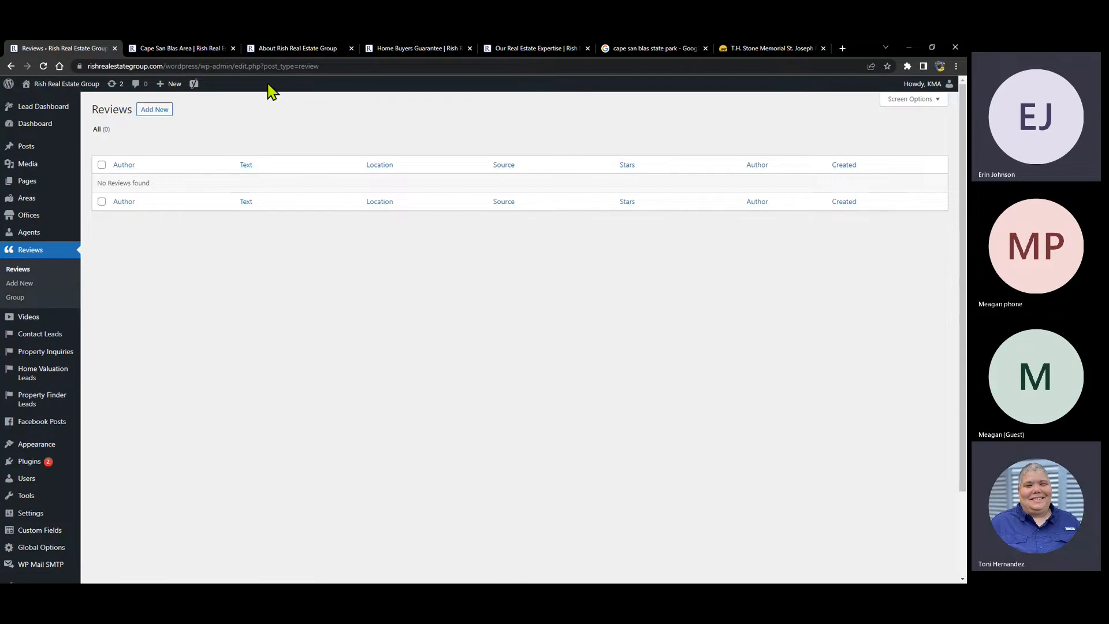
click(317, 48)
mouse_move(845, 154)
mouse_move(744, 151)
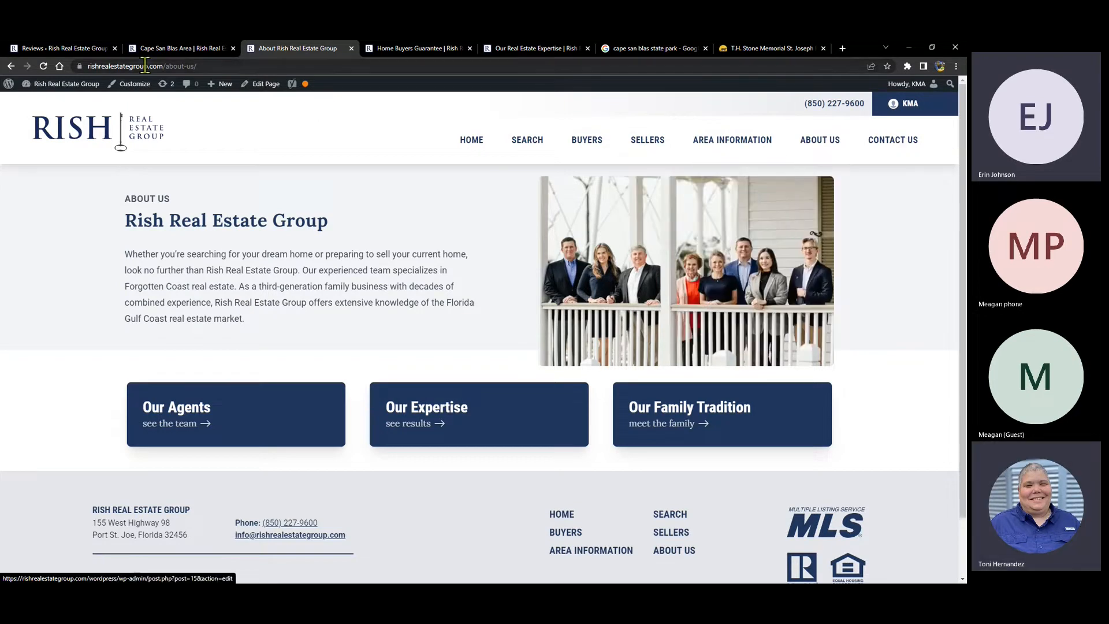
- Return to the admin and open Contact Leads with its three test submissions
click(73, 49)
mouse_move(32, 318)
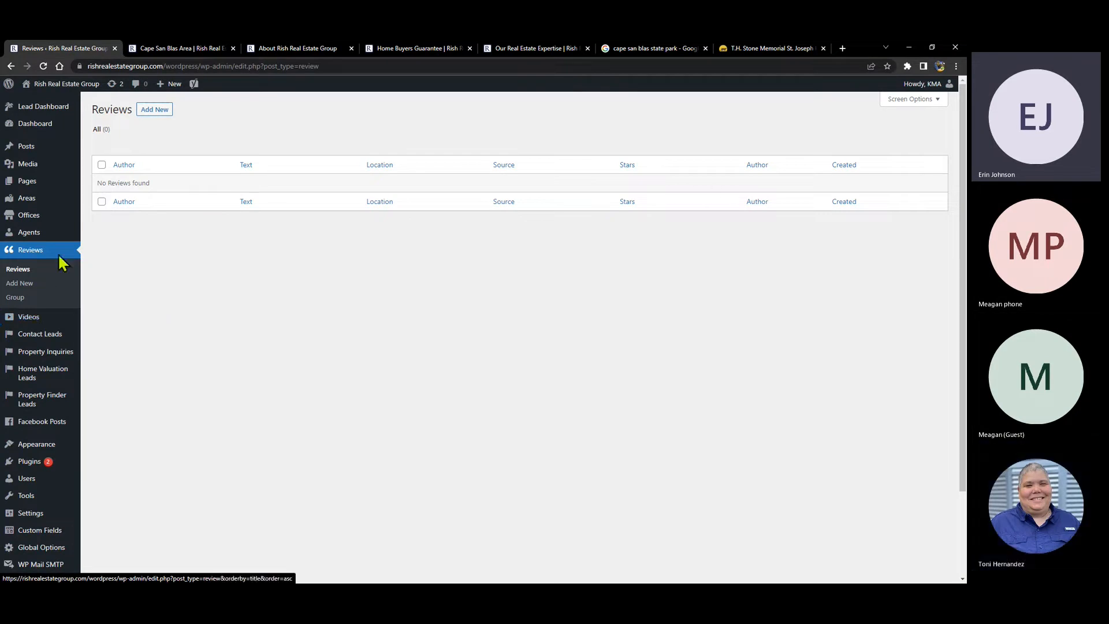
click(44, 337)
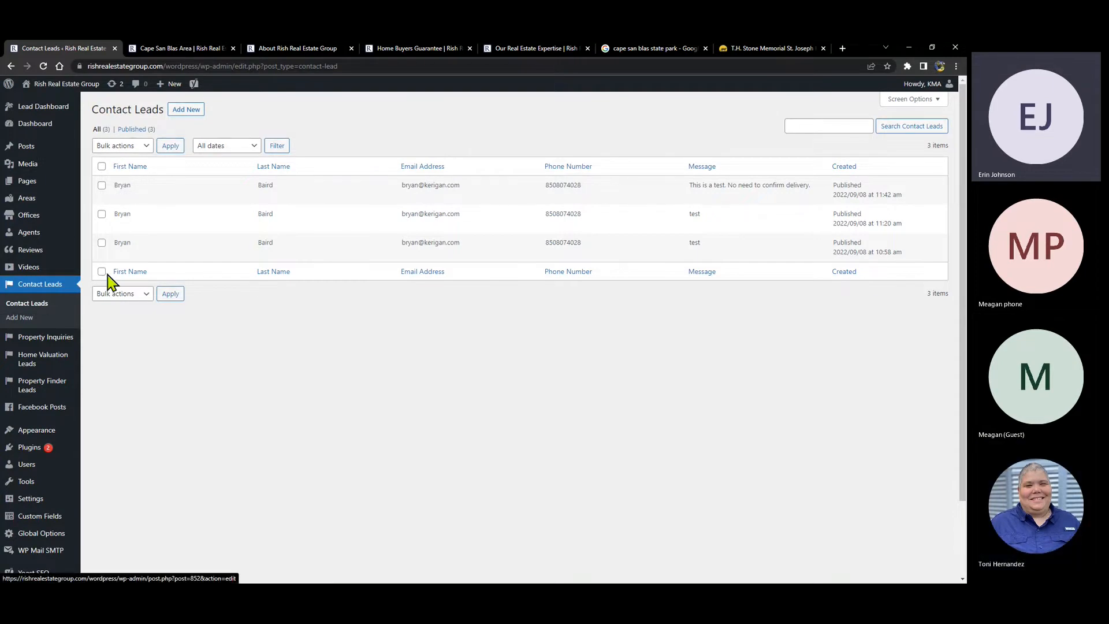
- Open the Property Inquiries list, then the Home Valuation Leads list
click(29, 342)
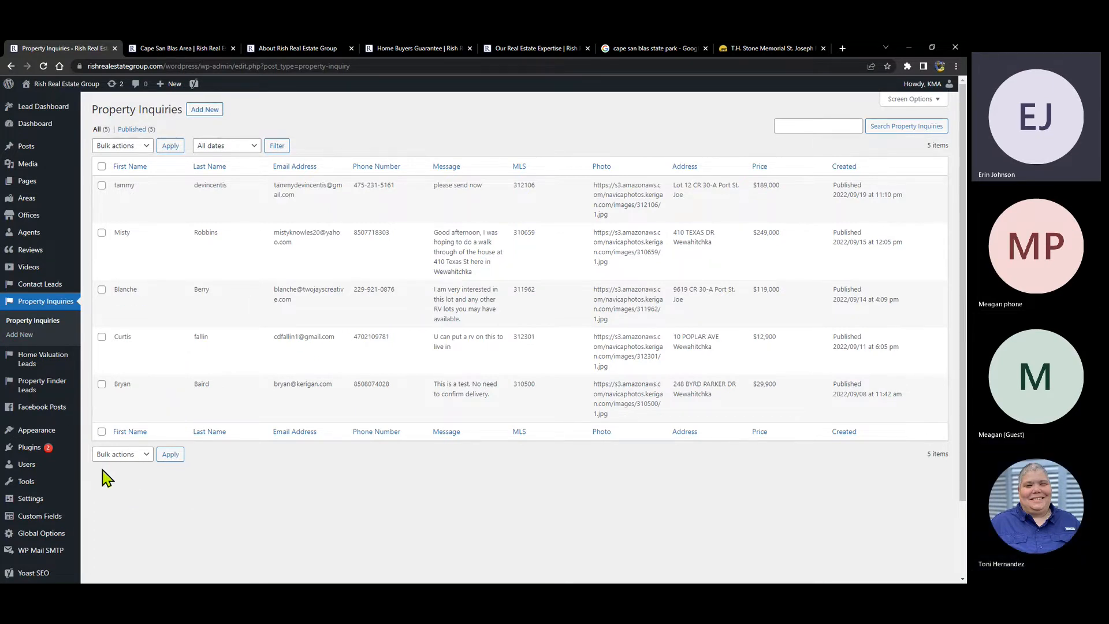
mouse_move(30, 367)
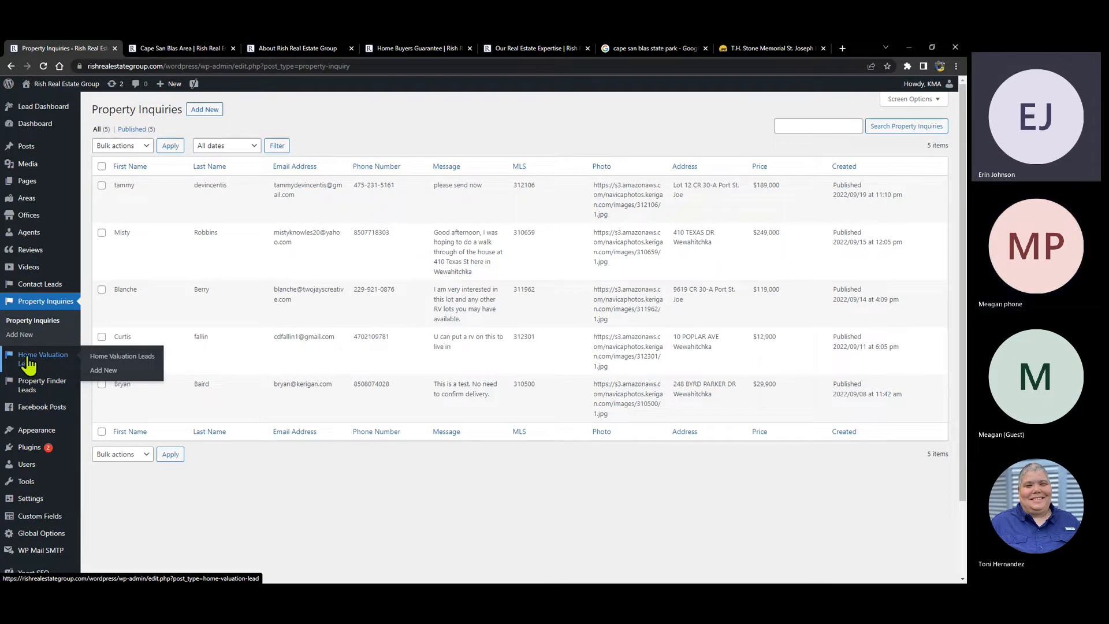
click(27, 361)
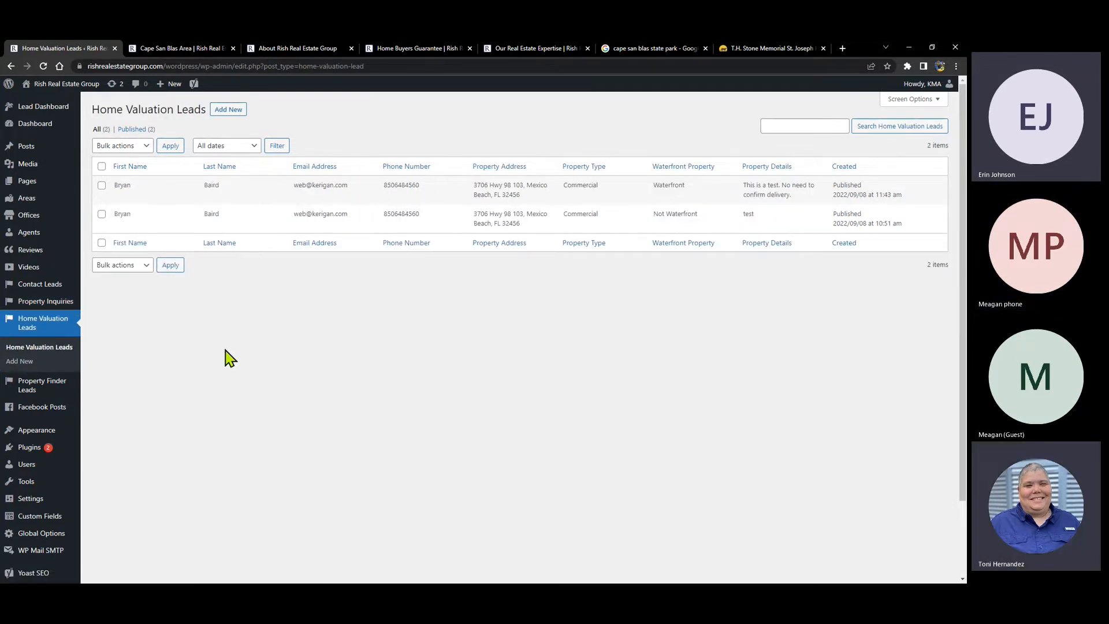
- Review the three Property Finder Leads, open and cancel Quick Edit, then return to Property Inquiries
click(32, 386)
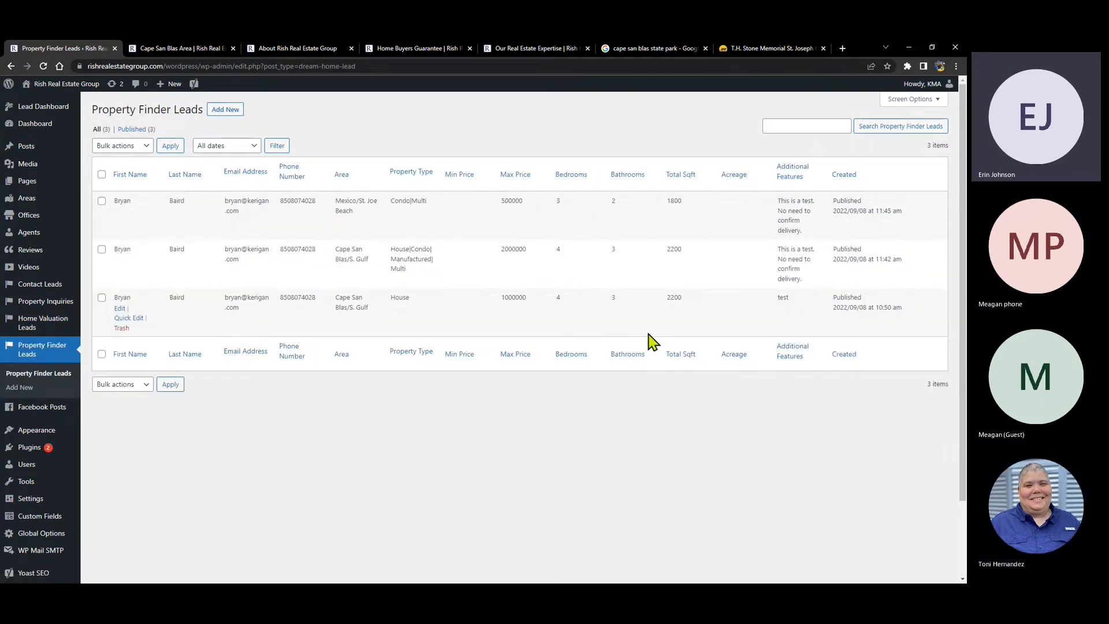
scroll(36, 350, down, 2)
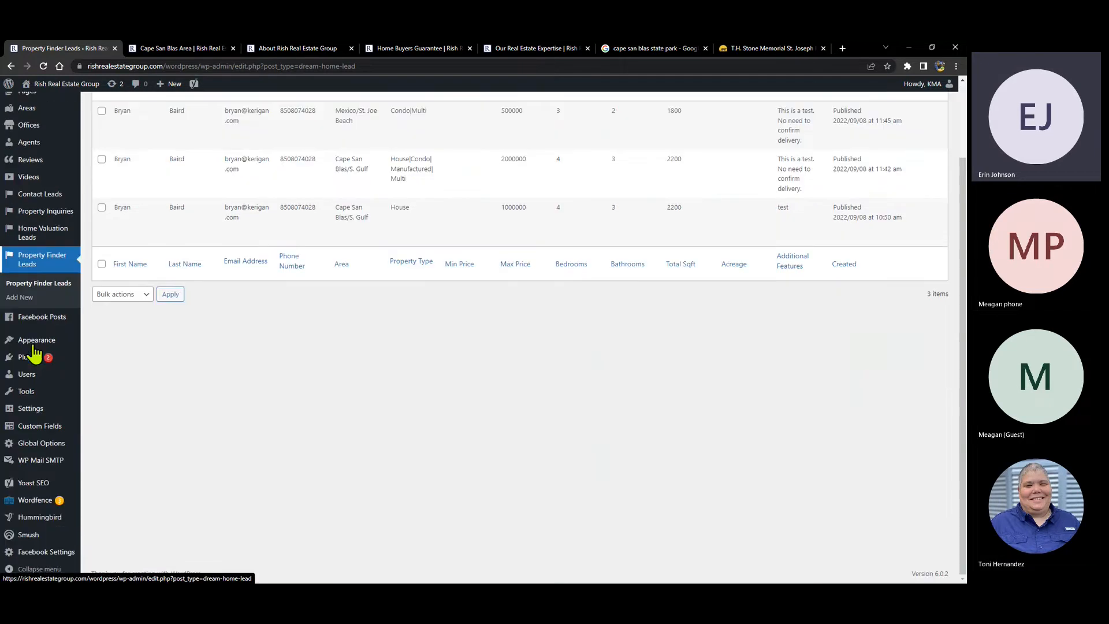
mouse_move(33, 346)
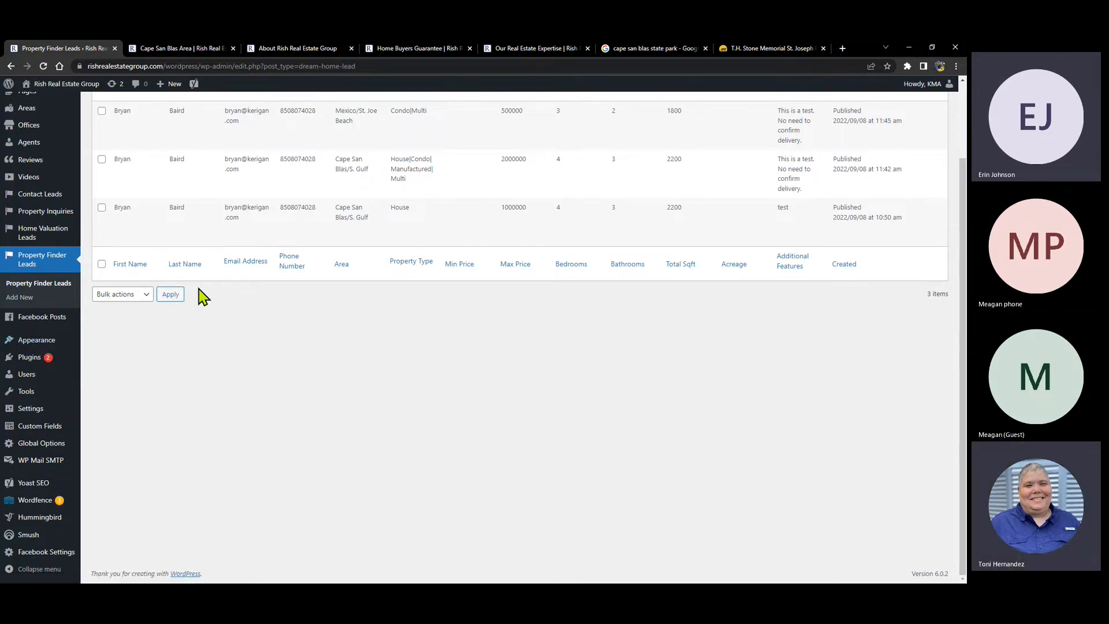
scroll(115, 208, up, 3)
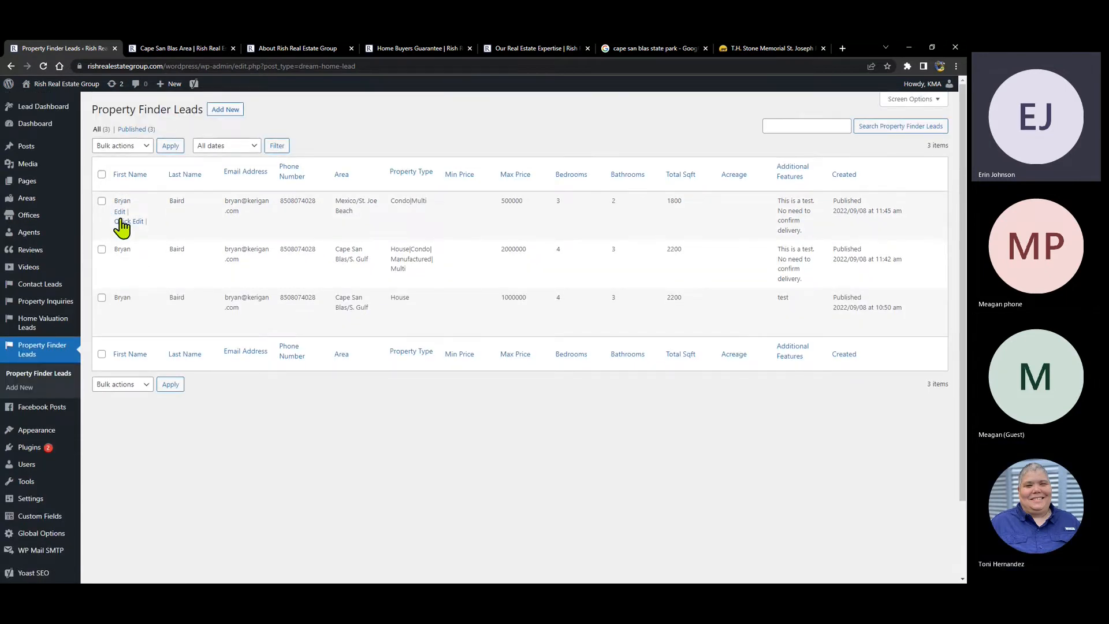
click(128, 221)
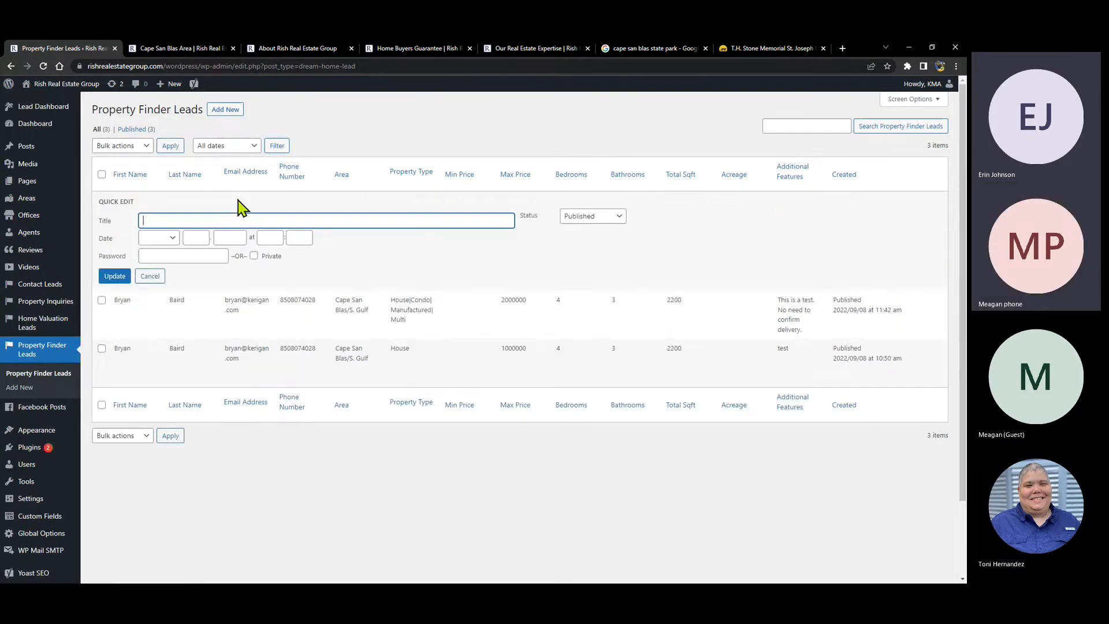
click(151, 276)
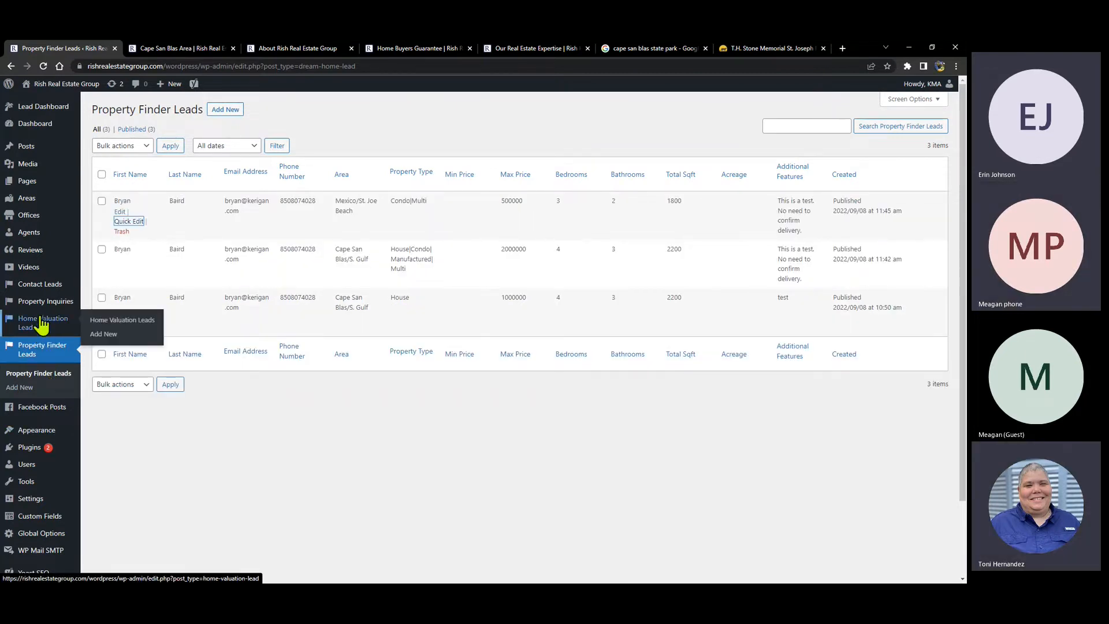
mouse_move(41, 311)
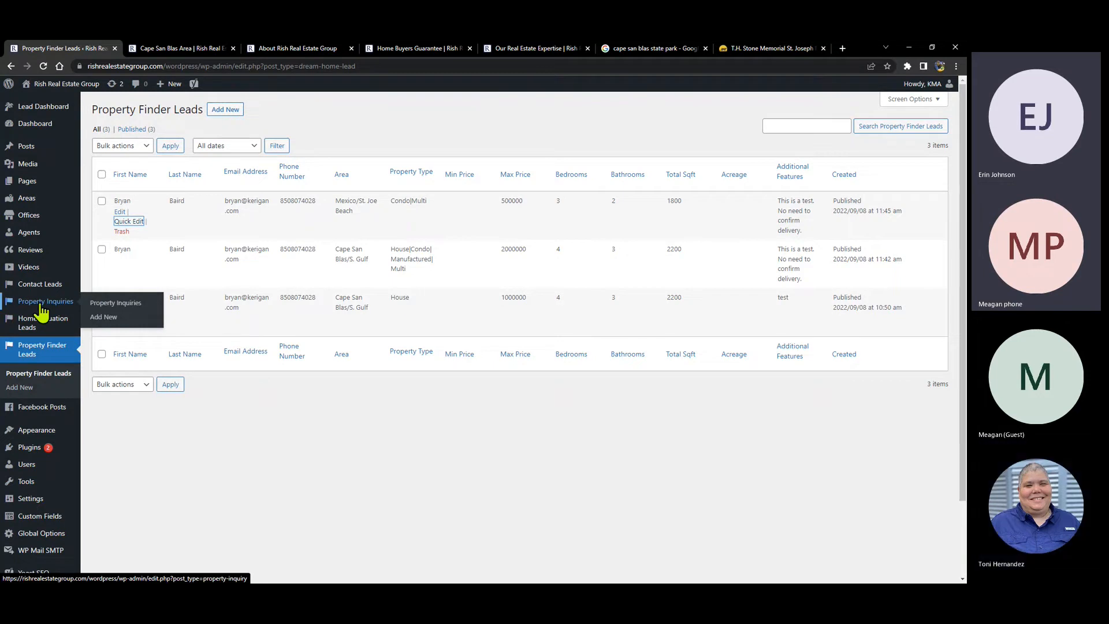
click(42, 310)
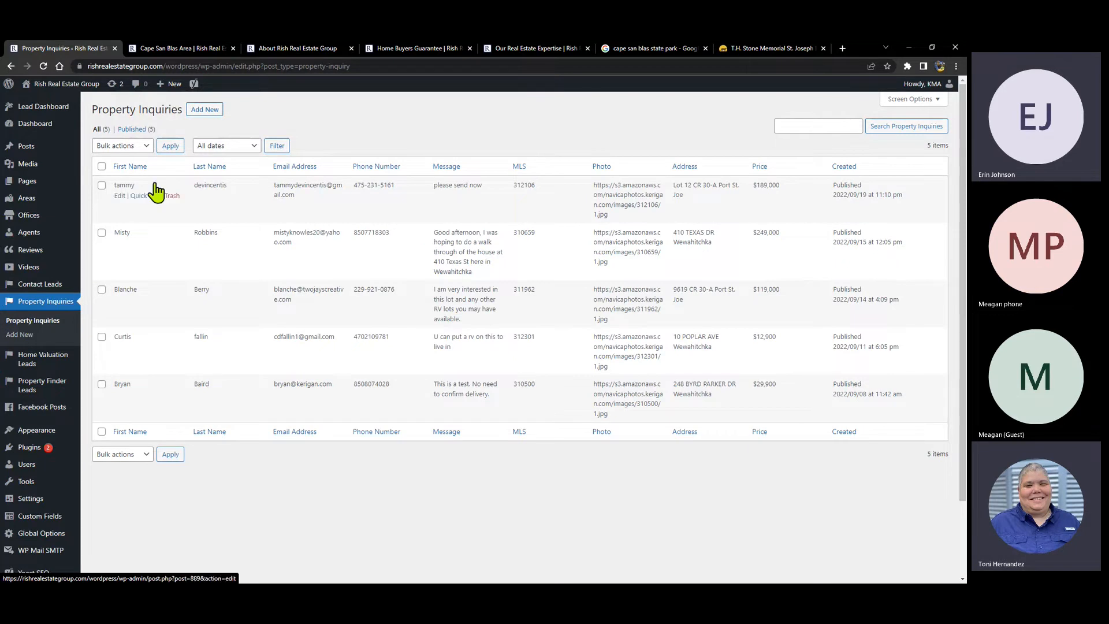
- Open the newest property inquiry's details, then revisit the Contact Leads list
click(119, 197)
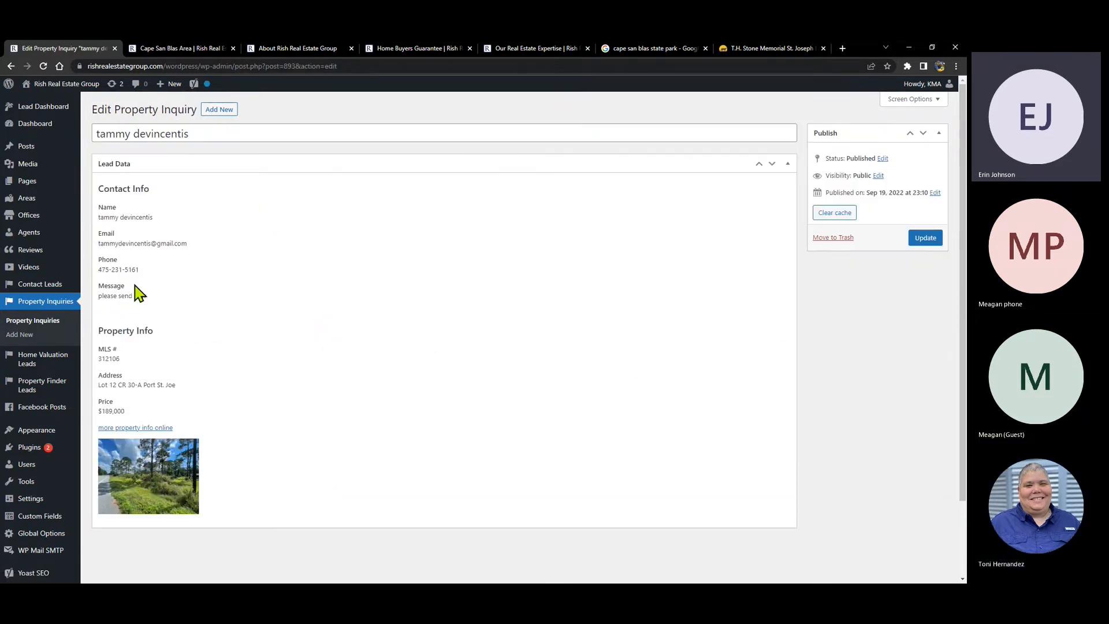
scroll(225, 237, down, 3)
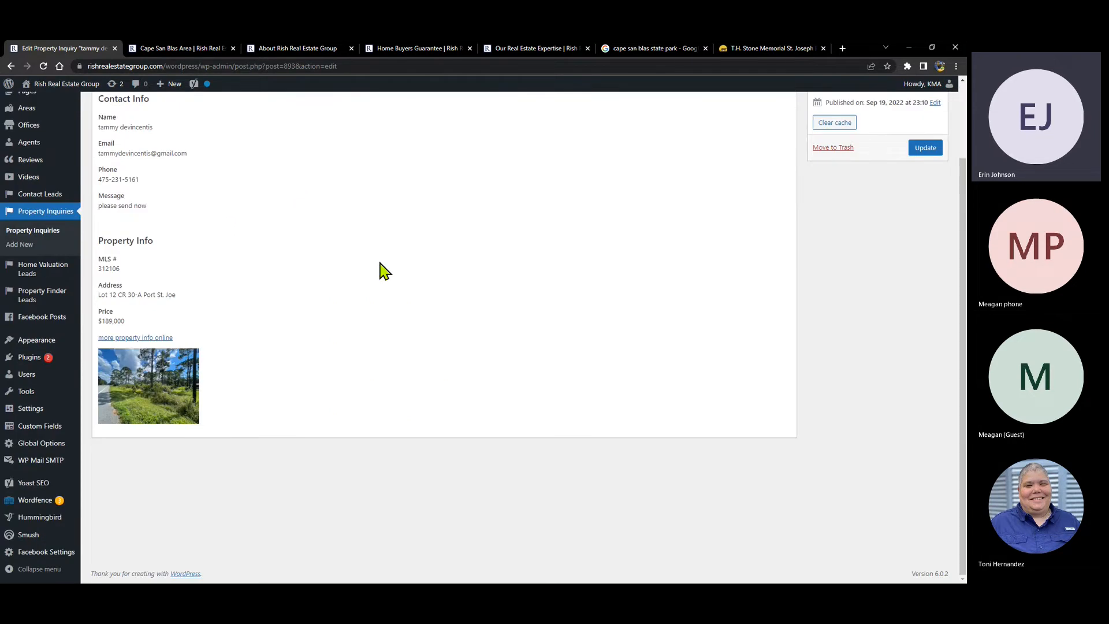
scroll(384, 271, up, 3)
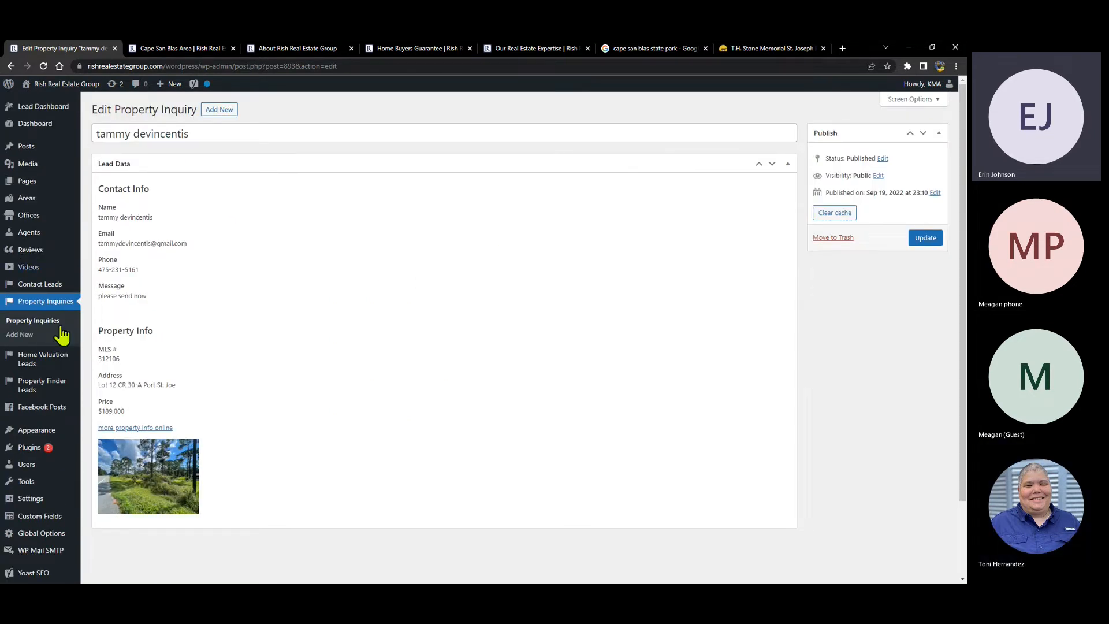
click(35, 288)
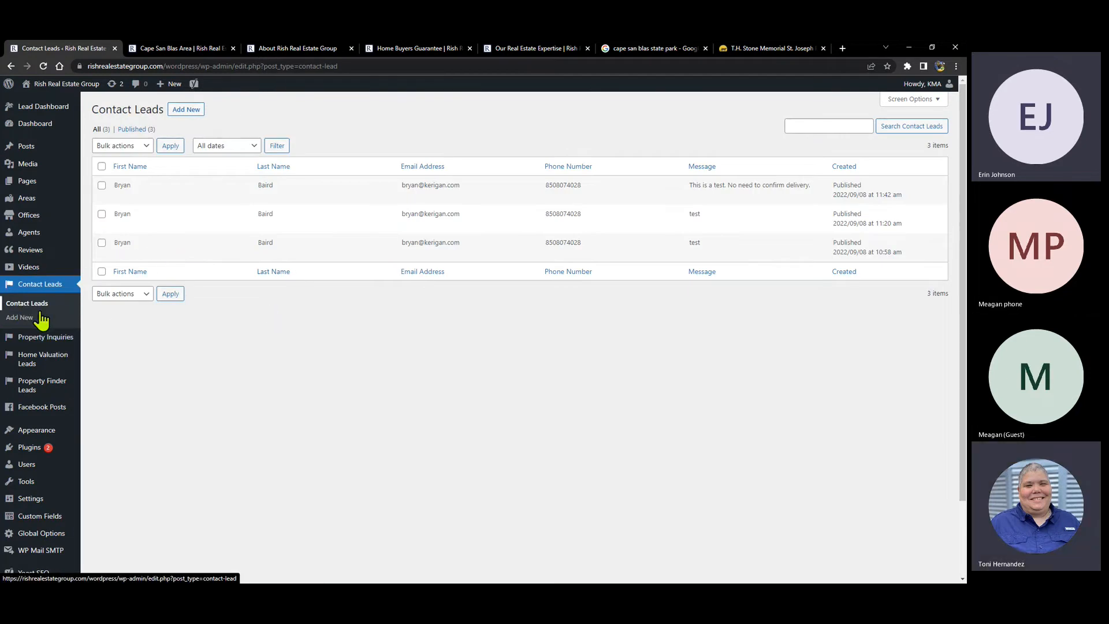
scroll(39, 309, down, 2)
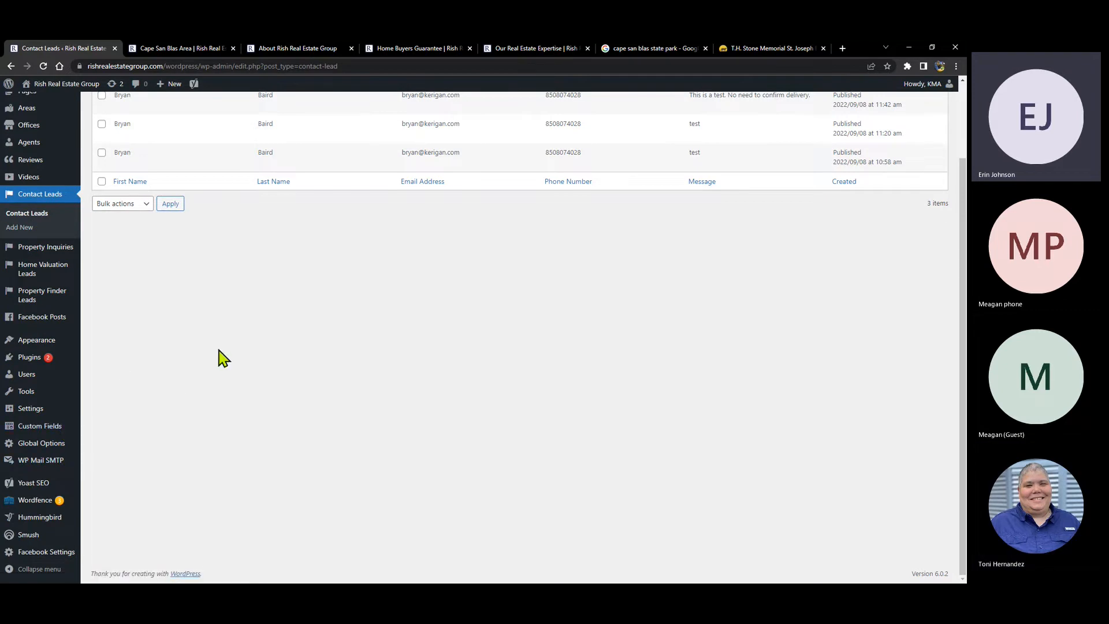
scroll(218, 359, up, 2)
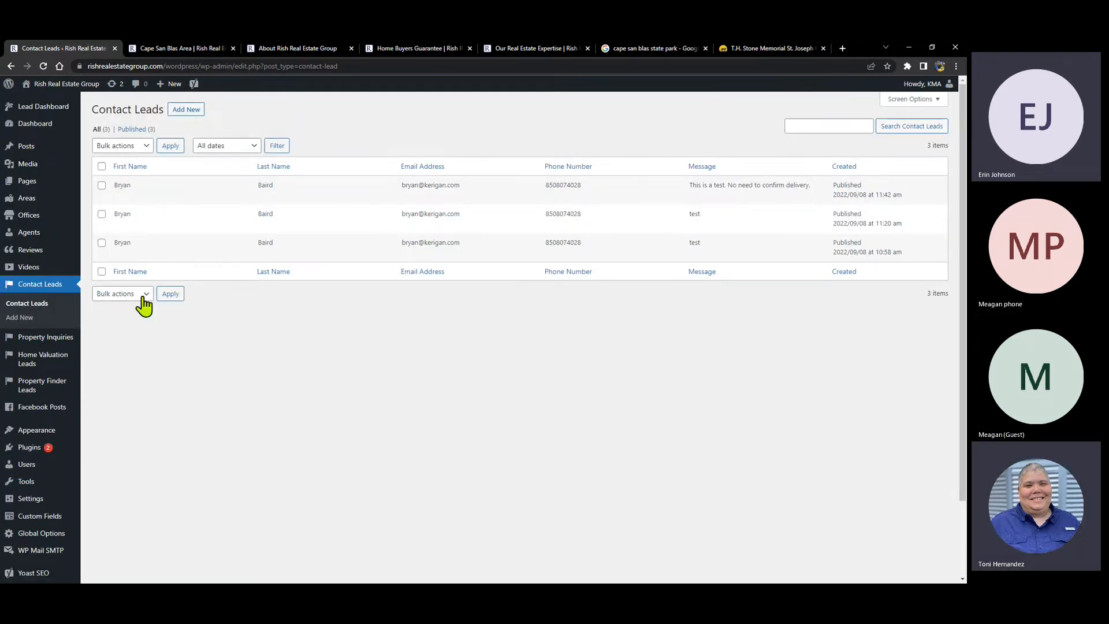
- Recheck the newest property inquiry, then open the Lead Dashboard showing 13 active leads
click(45, 339)
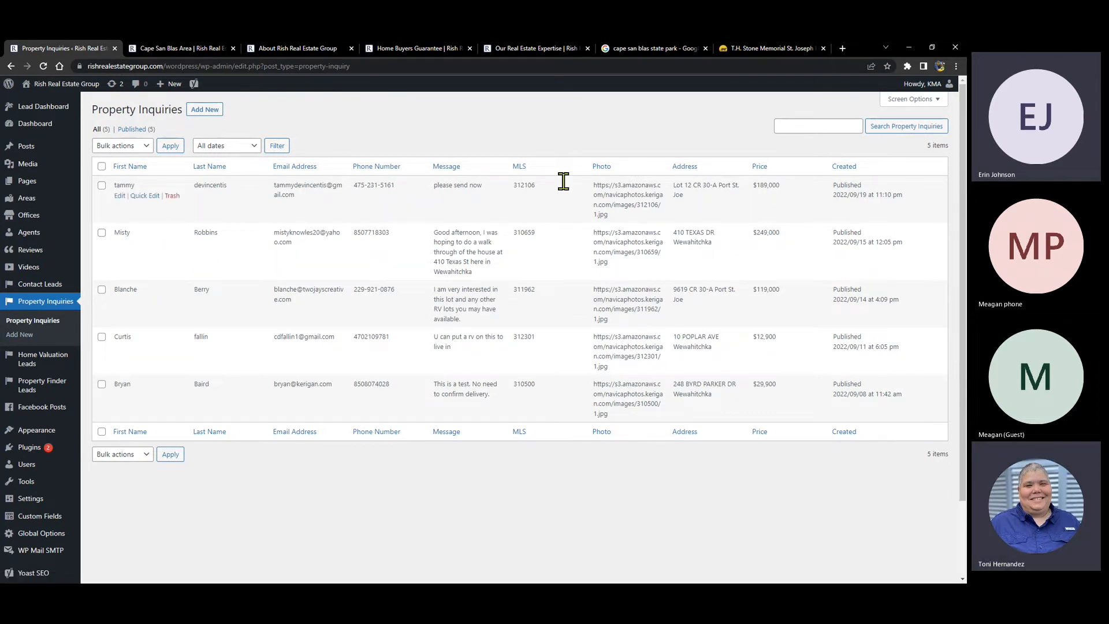
click(120, 196)
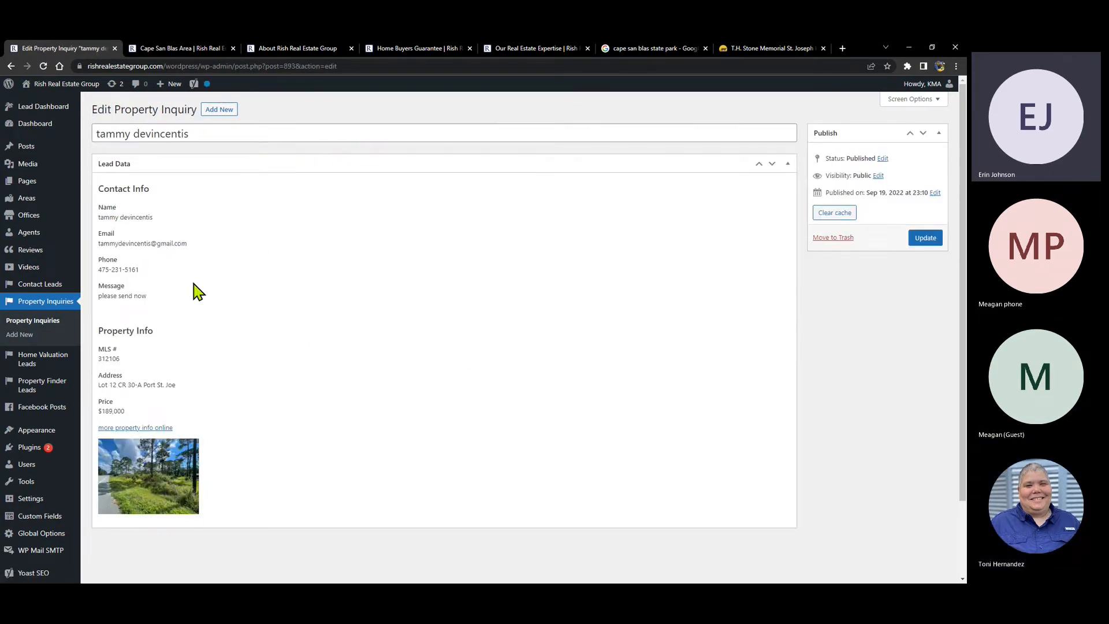
scroll(160, 231, down, 2)
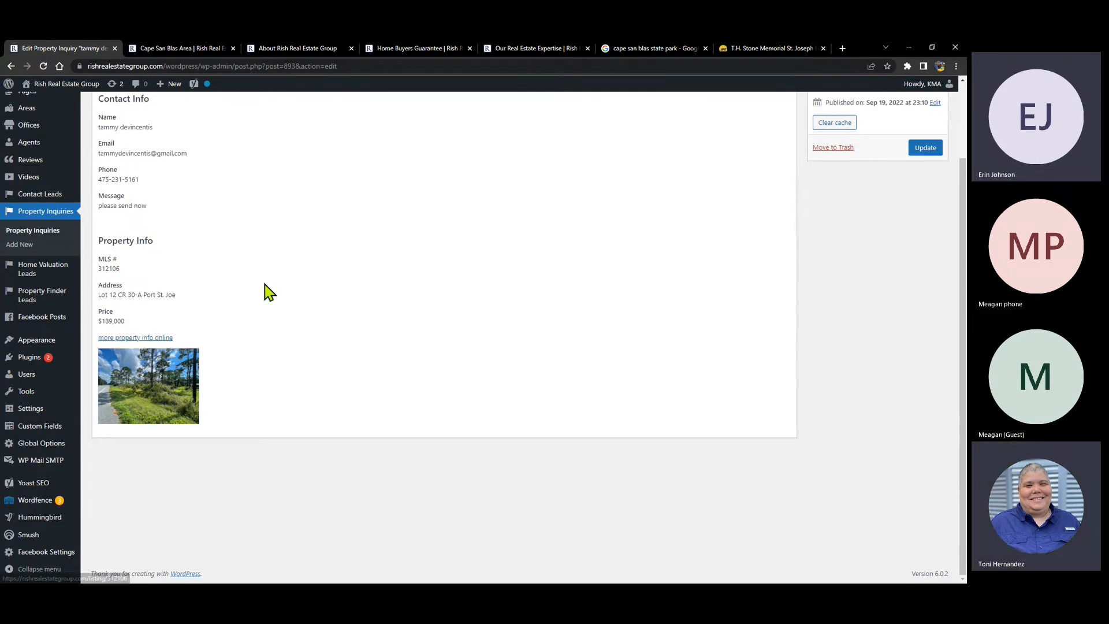
scroll(267, 290, up, 2)
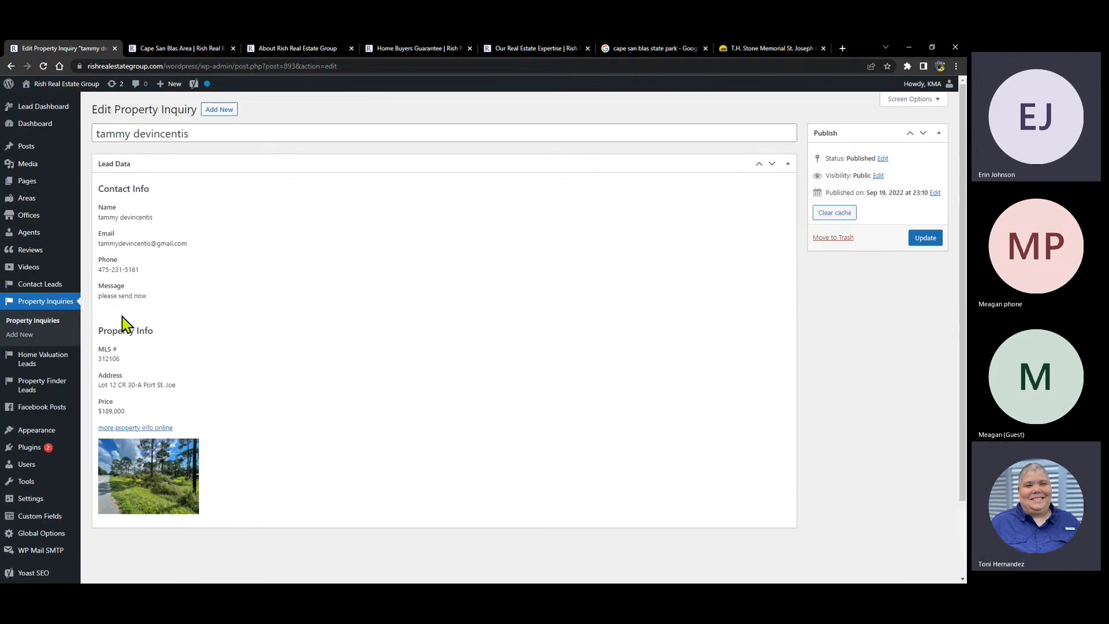
click(26, 304)
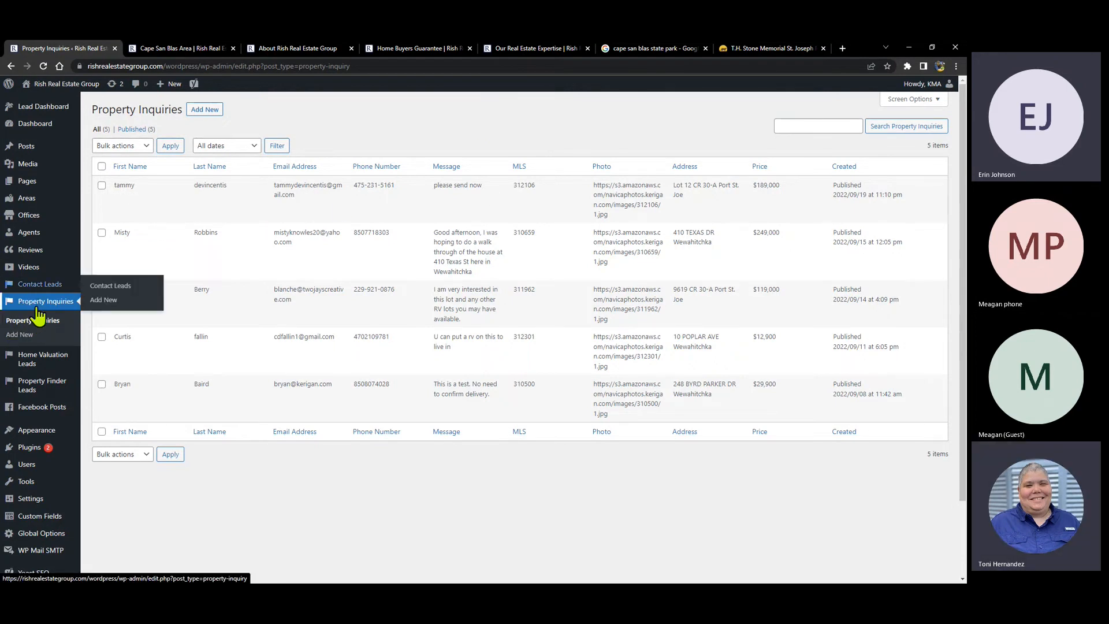
mouse_move(34, 238)
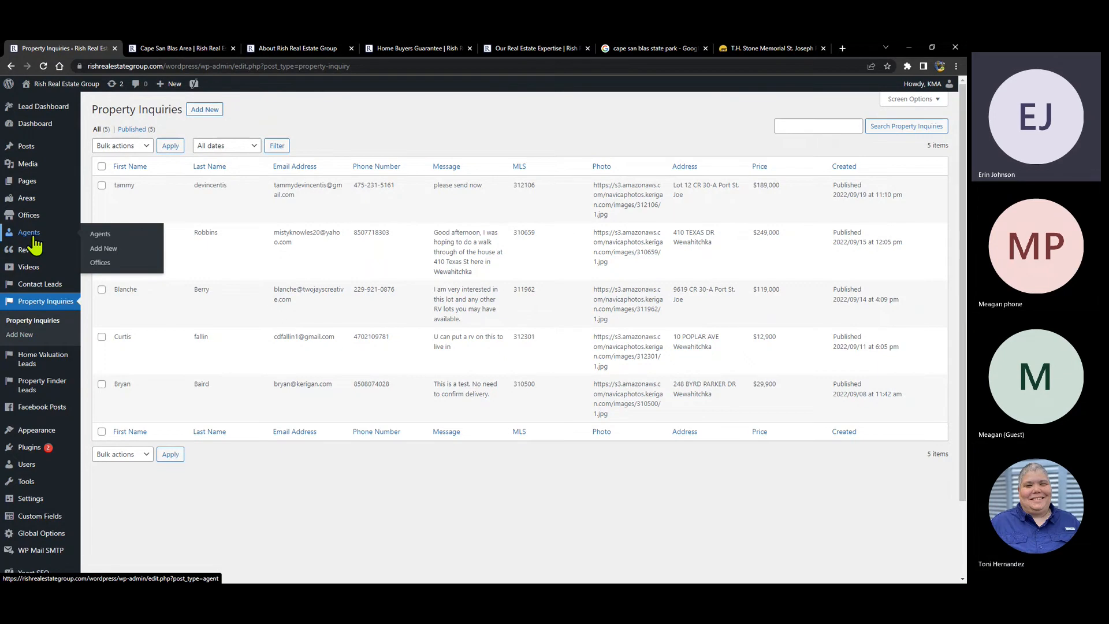
click(42, 110)
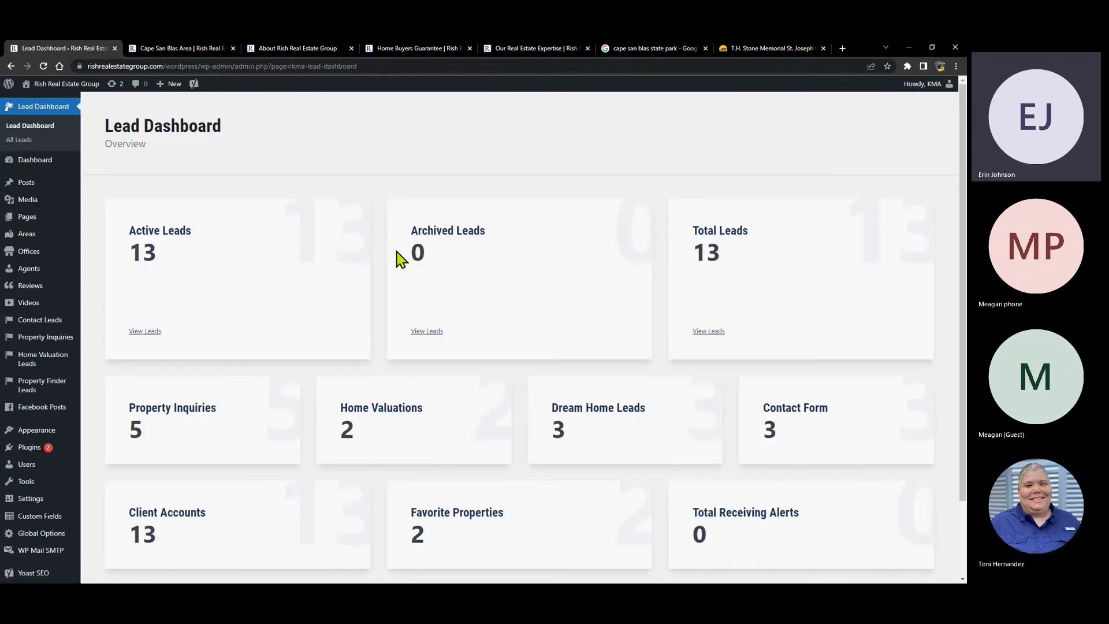